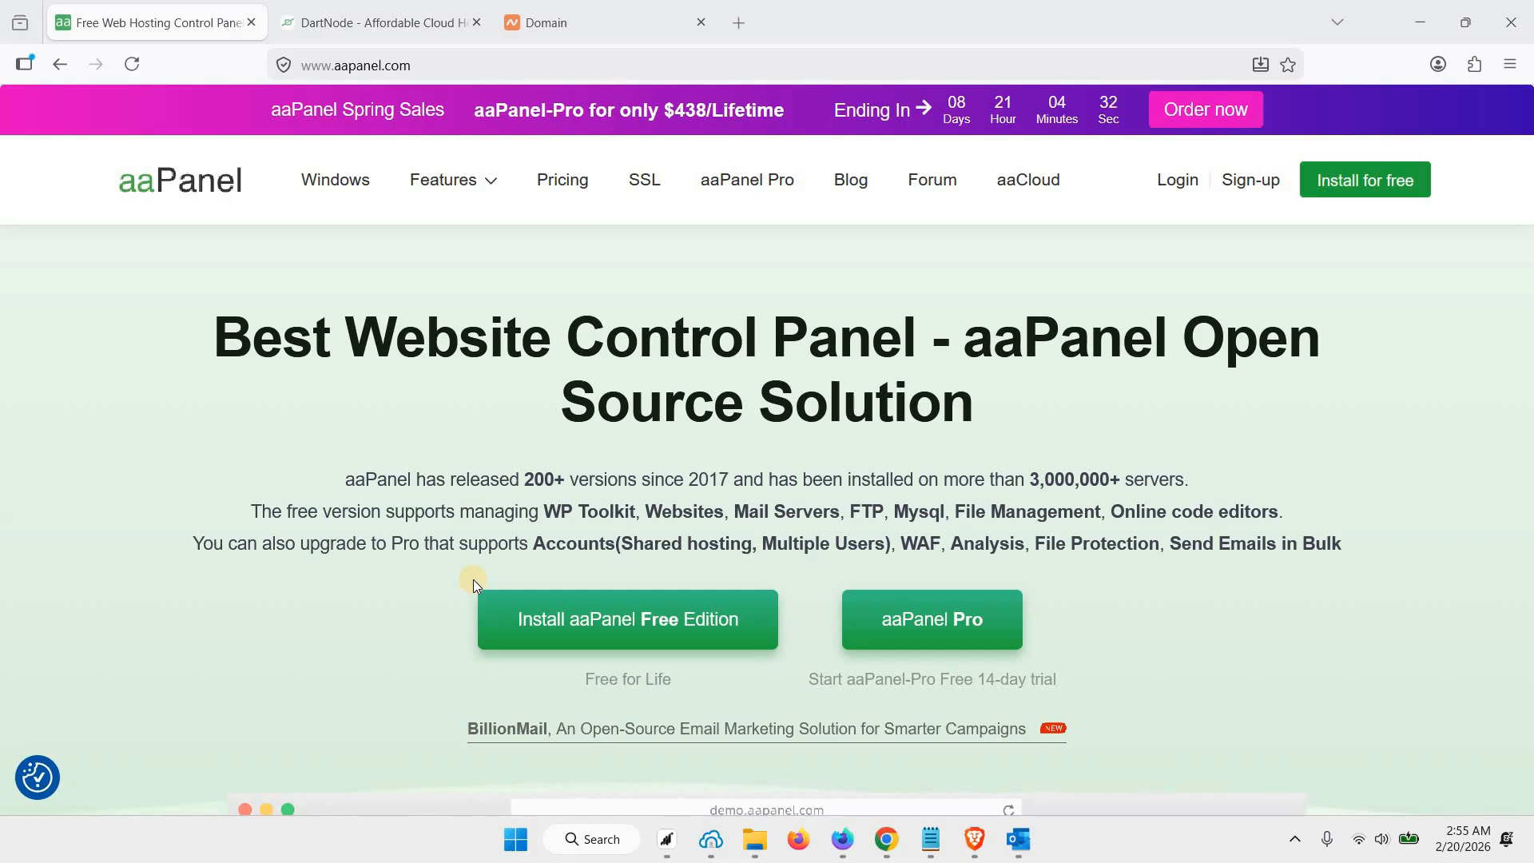
# Look over the open aaPanel, DartNode VPS and Namecheap domain pages
pyautogui.click(386, 25)
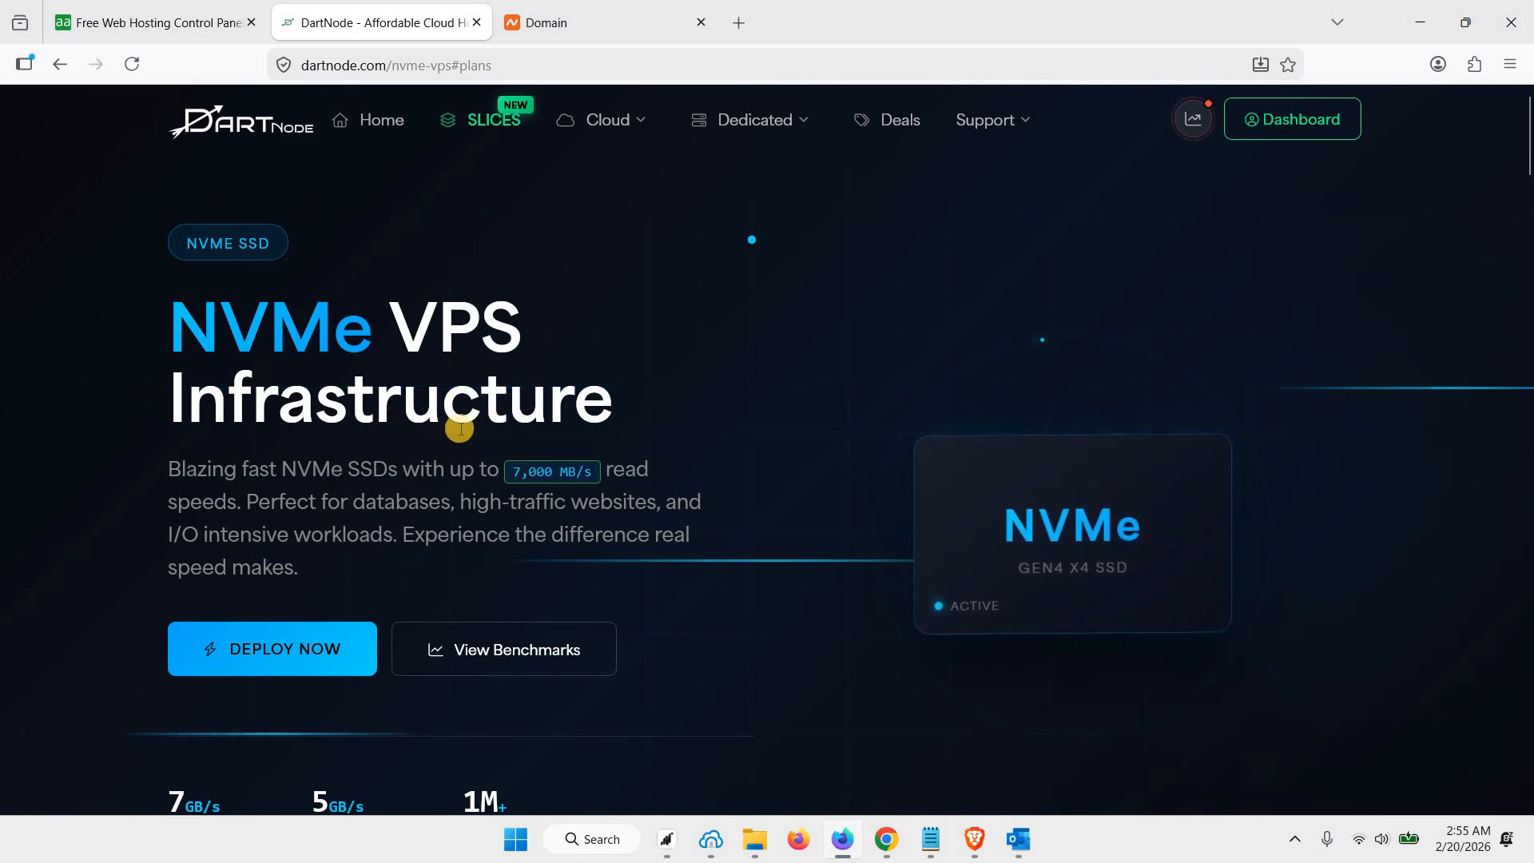
pyautogui.click(603, 24)
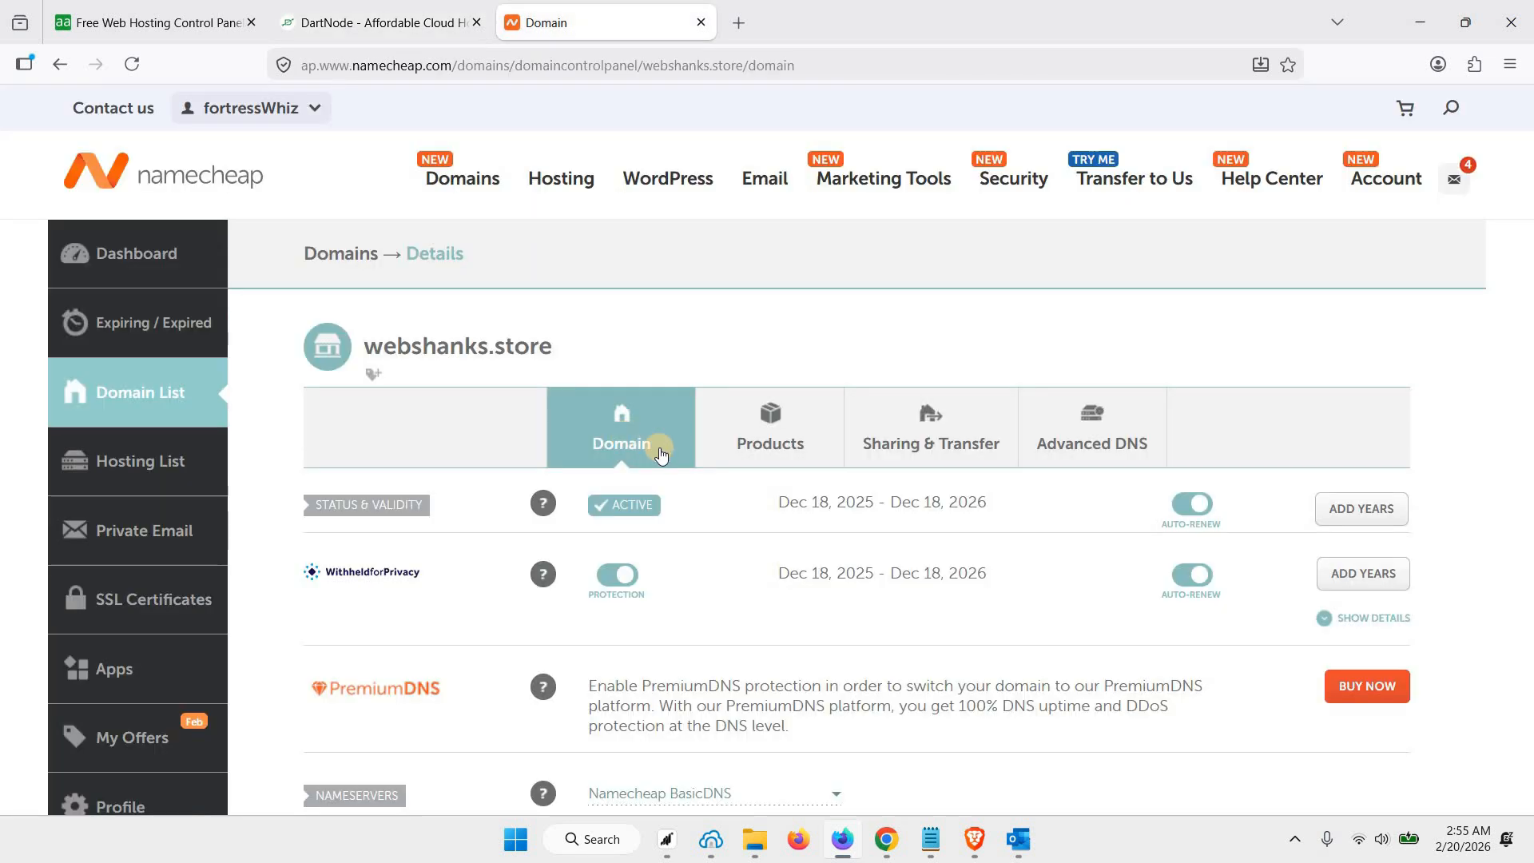
pyautogui.click(401, 8)
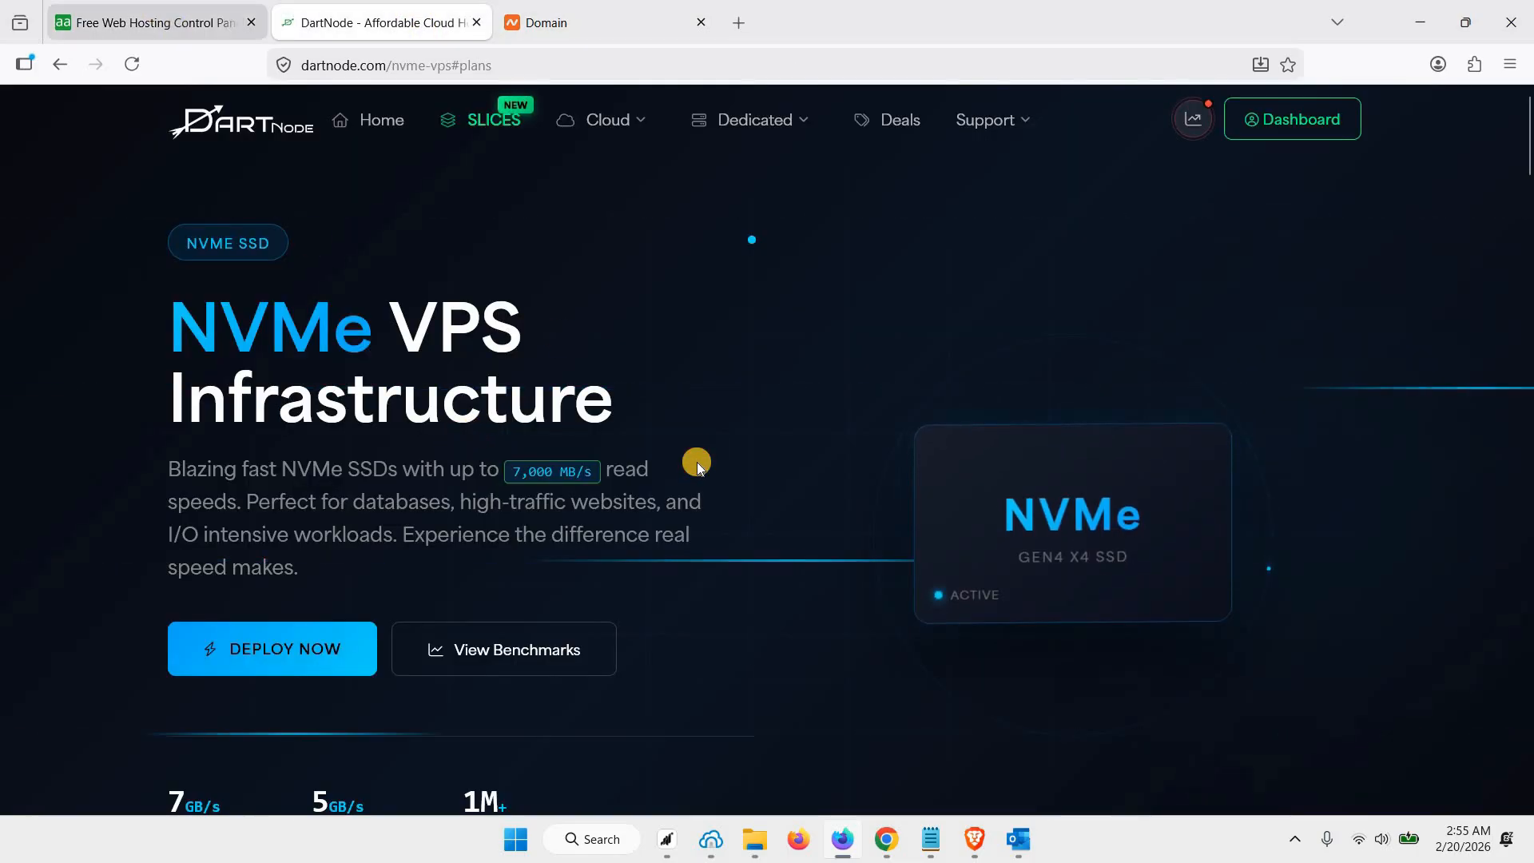
pyautogui.hotkey('ctrl', 'shift', 'Tab')
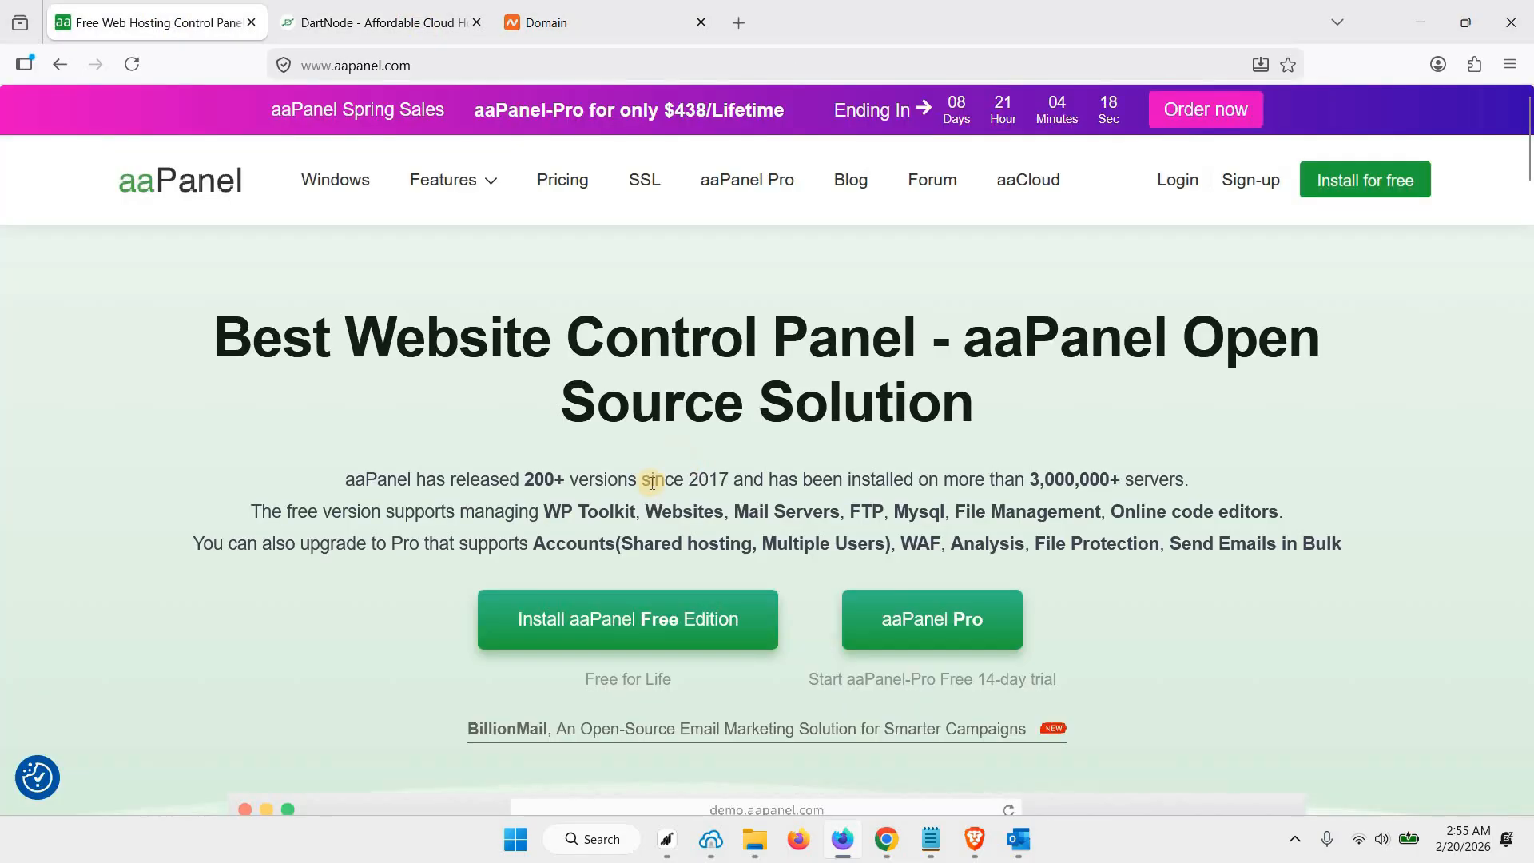
# Examine DartNode's NVMe VPS plans, comparing the RAM, CPU, storage and price of each configuration
pyautogui.click(409, 30)
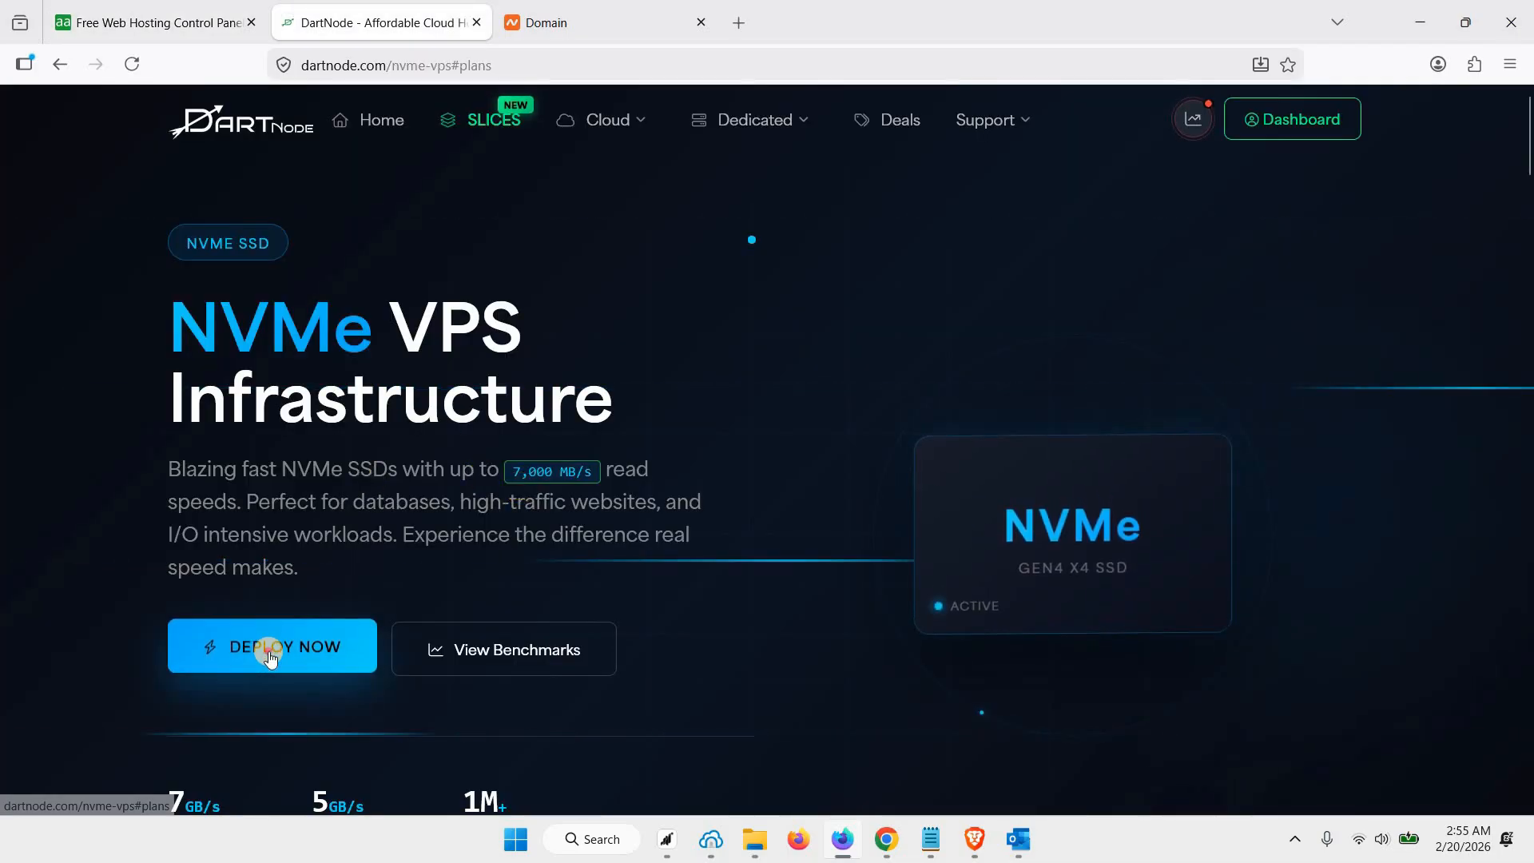
pyautogui.scroll(-10, 544, 548)
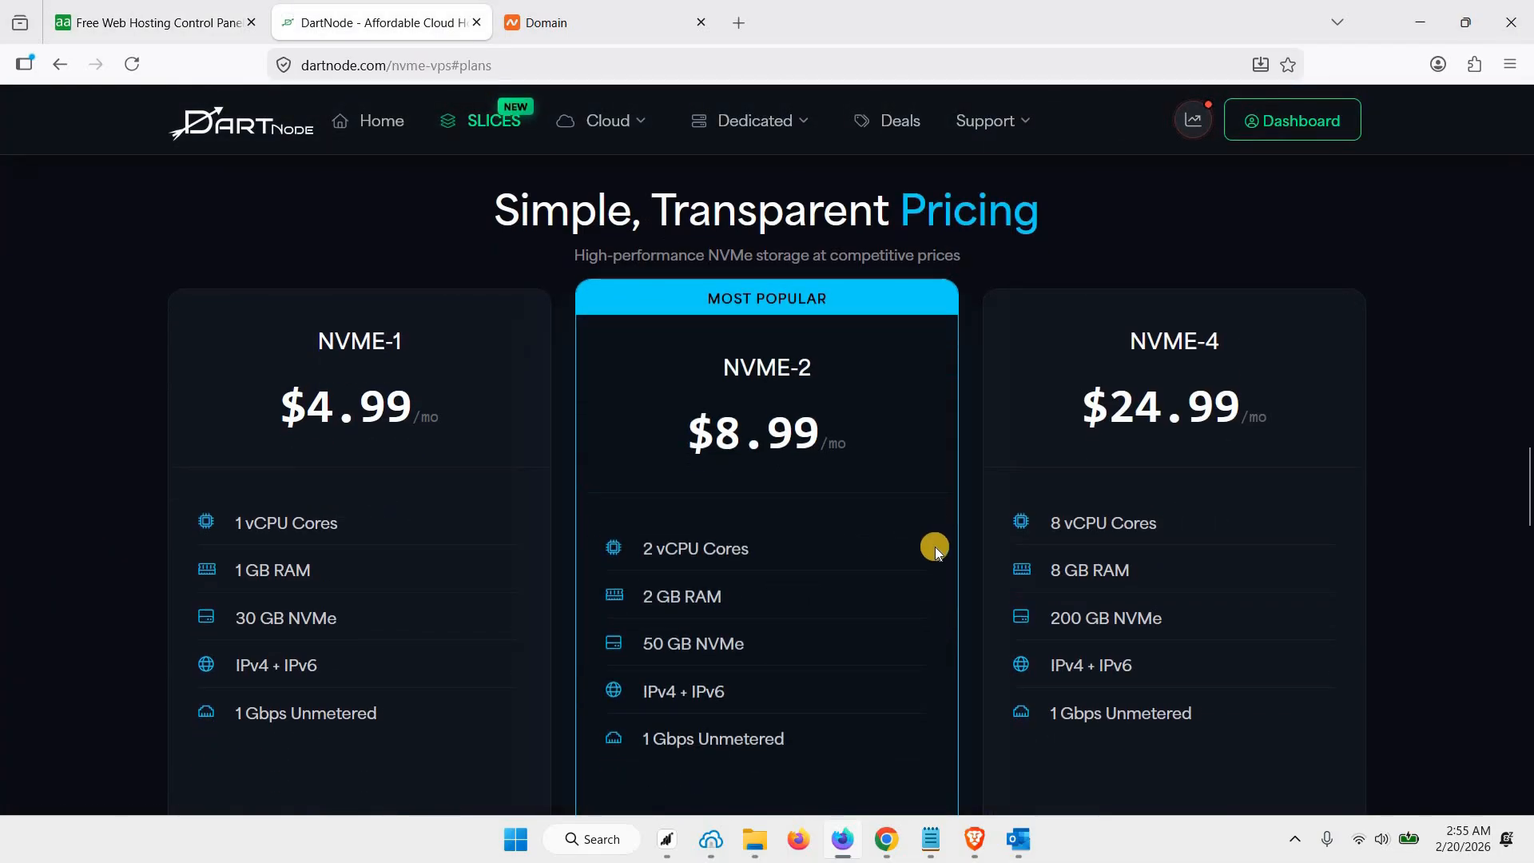
pyautogui.scroll(-2, 722, 506)
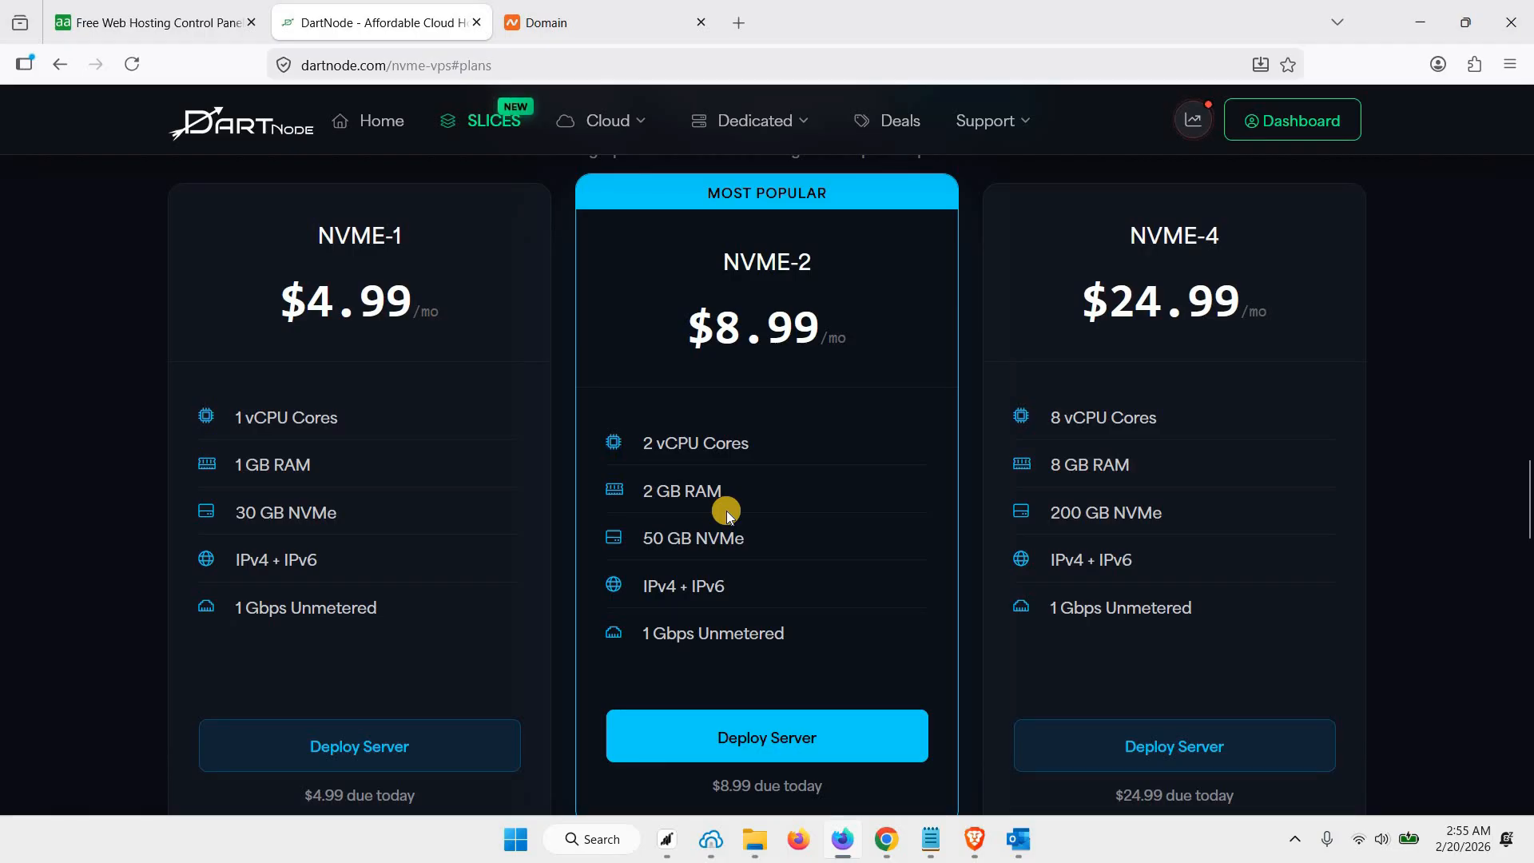
pyautogui.scroll(1, 725, 516)
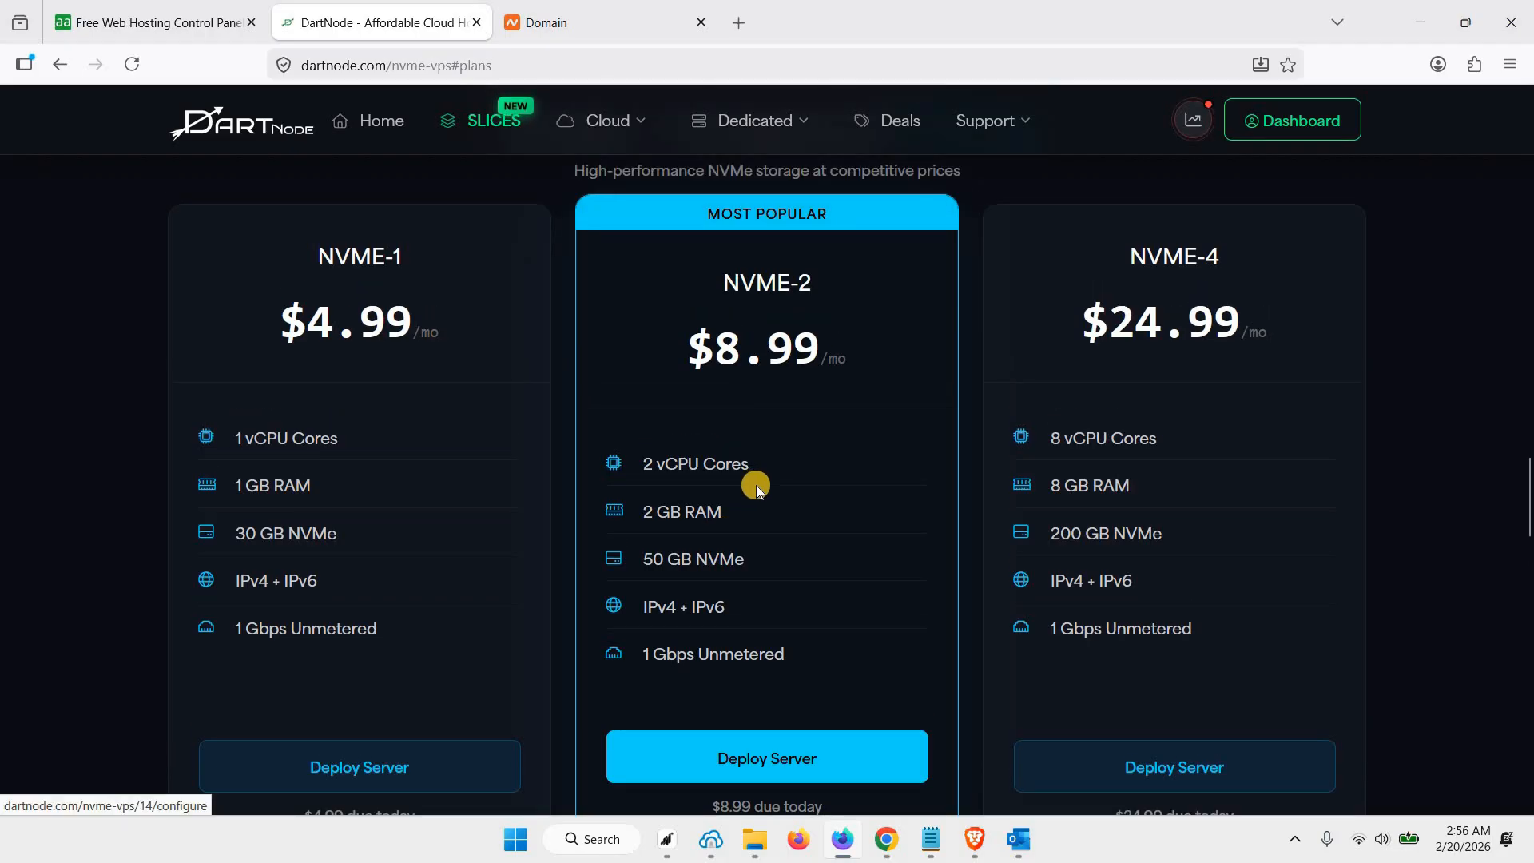
pyautogui.scroll(-5, 756, 485)
pyautogui.scroll(4, 639, 407)
pyautogui.tripleClick(729, 409)
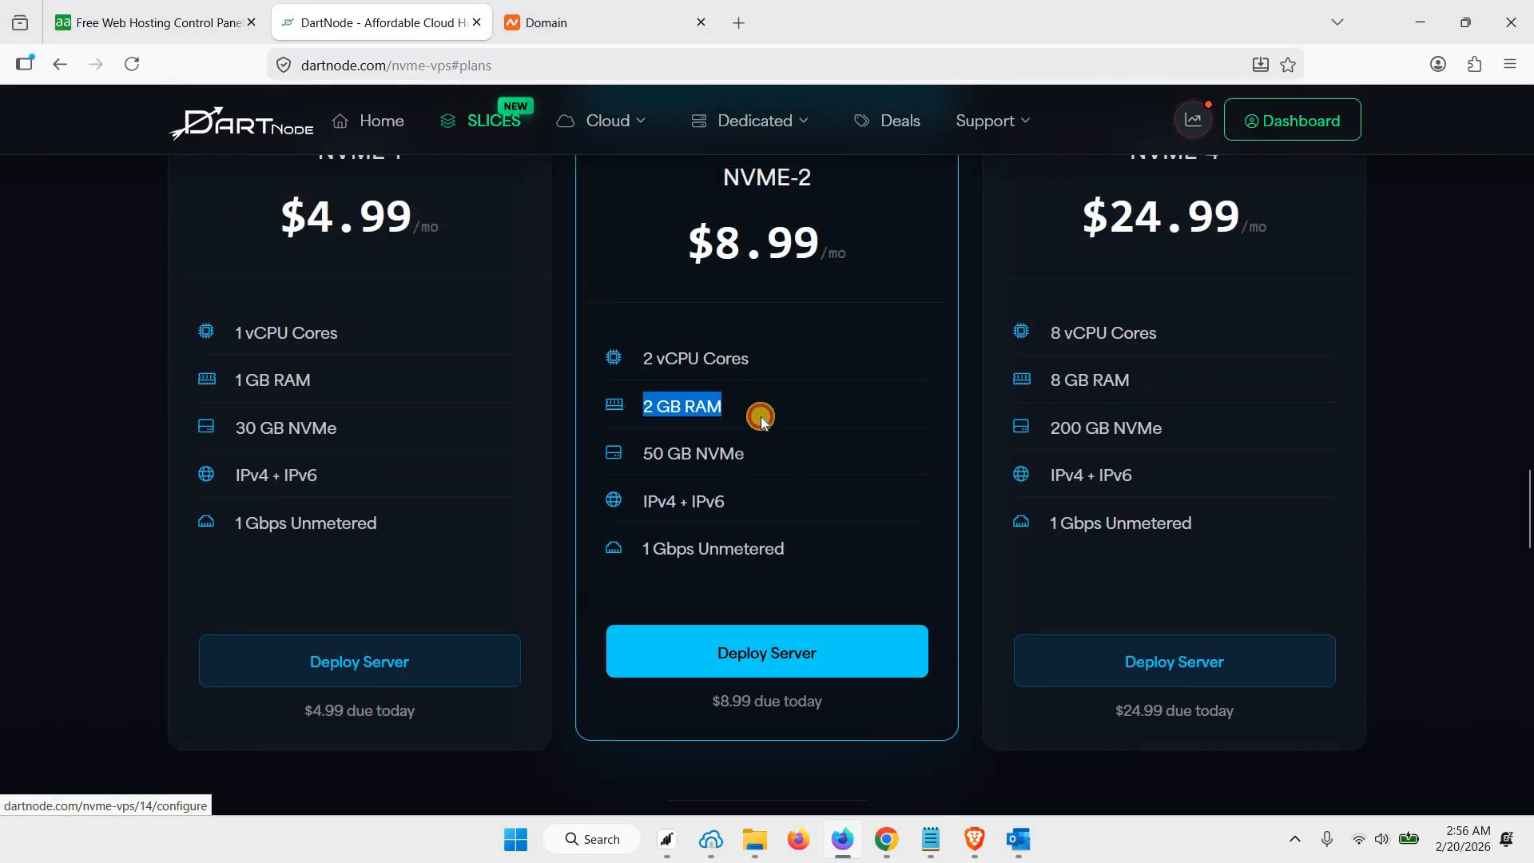
pyautogui.scroll(-5, 791, 520)
pyautogui.scroll(-3, 816, 553)
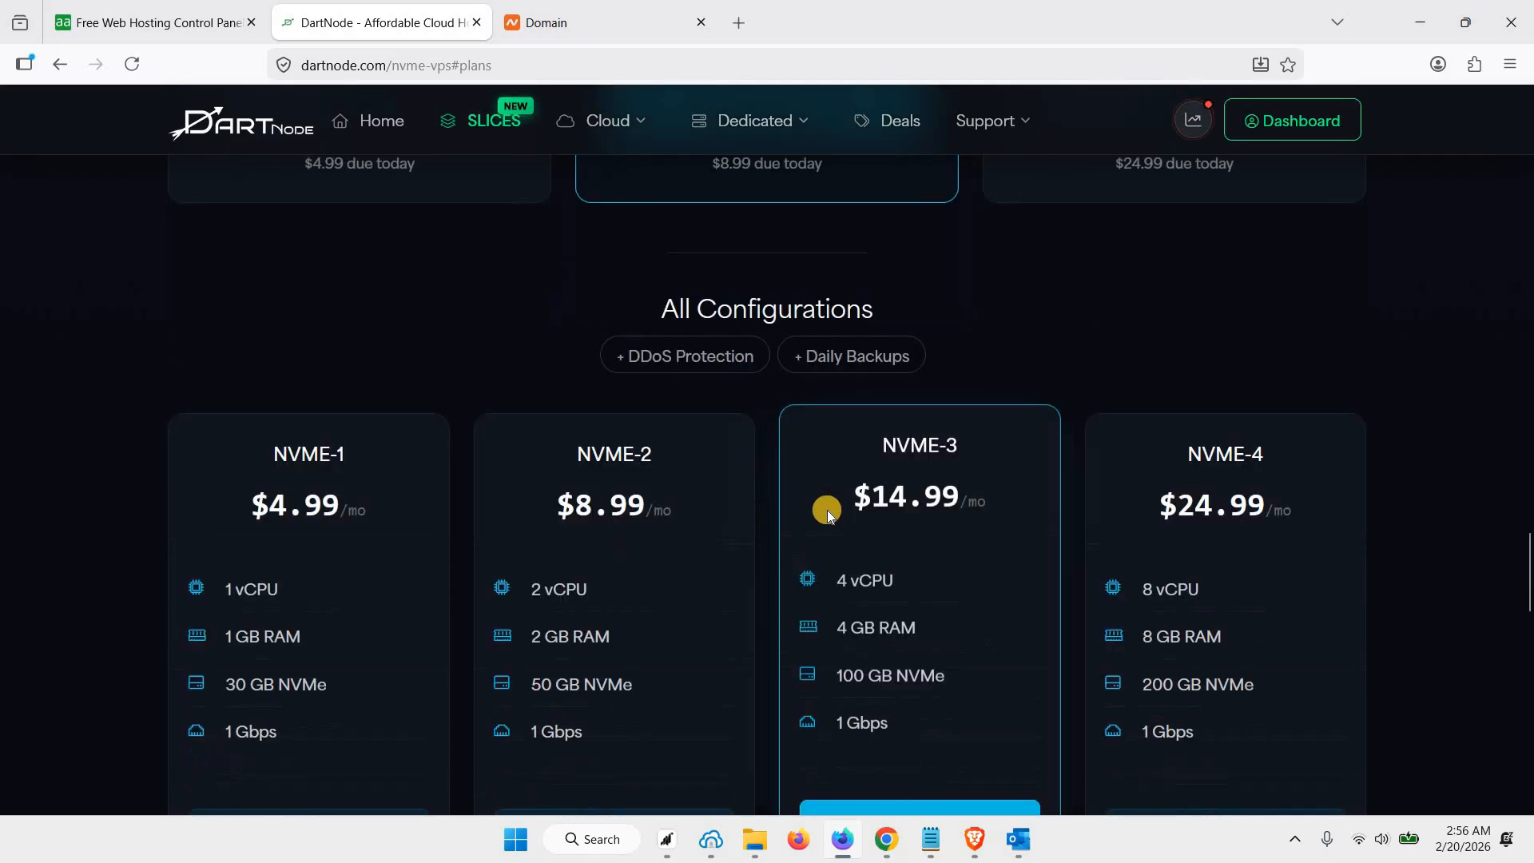
pyautogui.moveTo(841, 540); pyautogui.dragTo(924, 546)
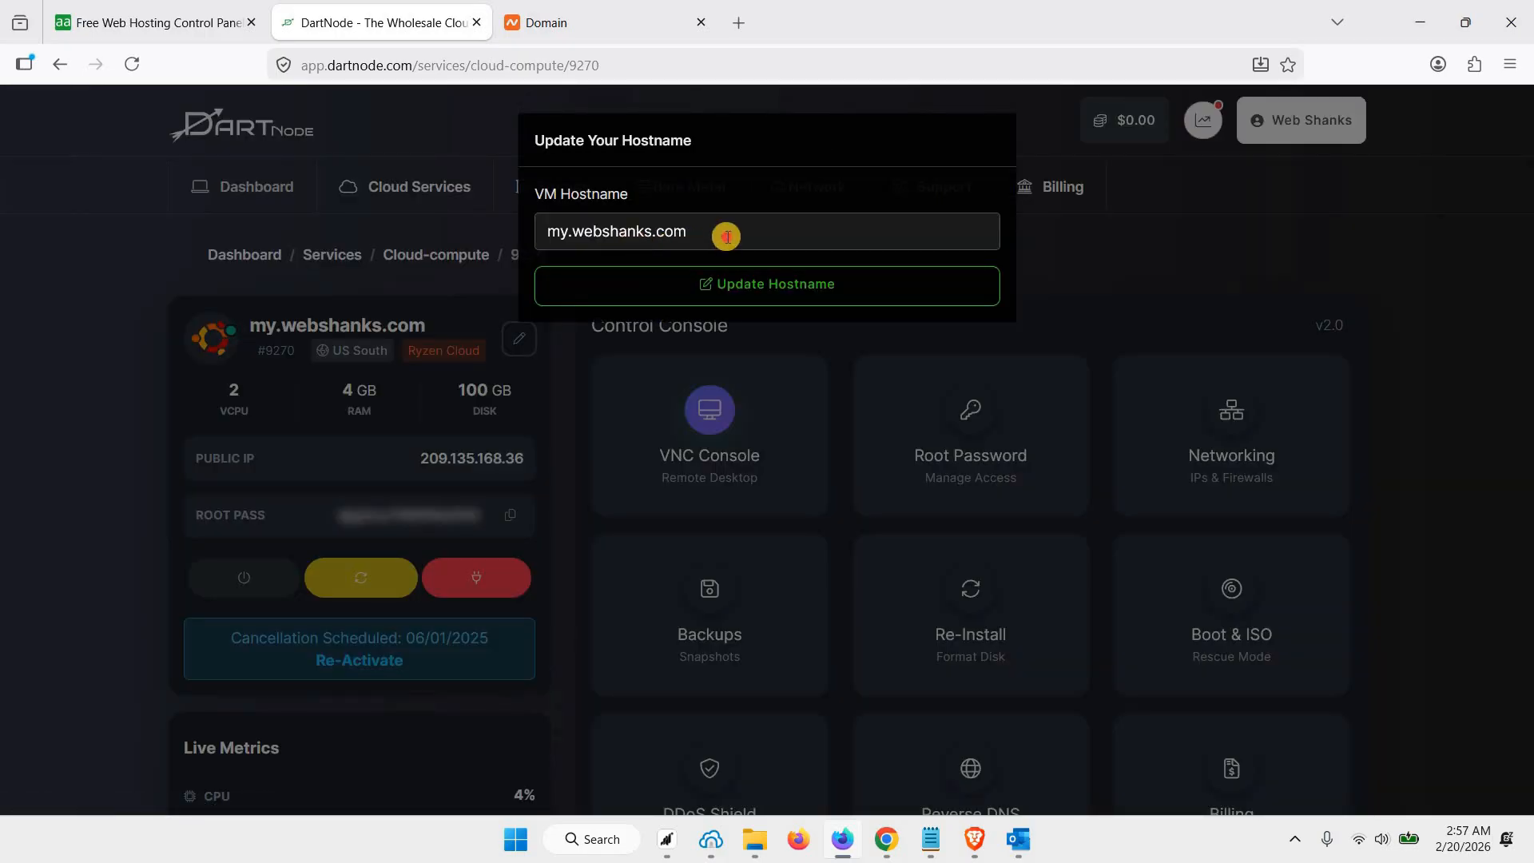
# Update the VM hostname to mx.webshanks.store
pyautogui.click(726, 236)
pyautogui.hotkey('ctrl', 'a')
pyautogui.write('mx.')
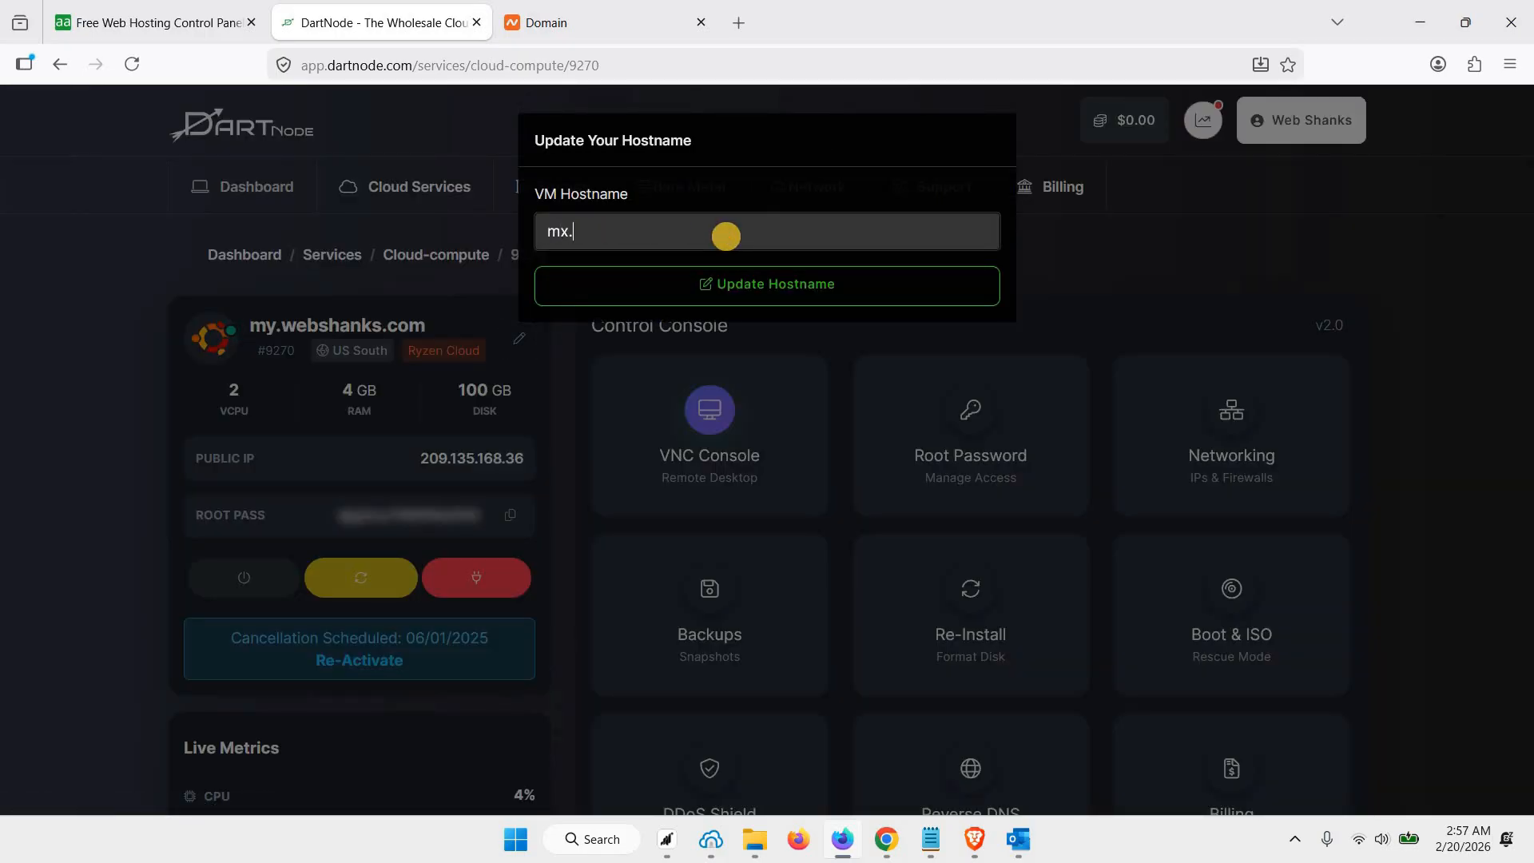
pyautogui.write('webshanks.store')
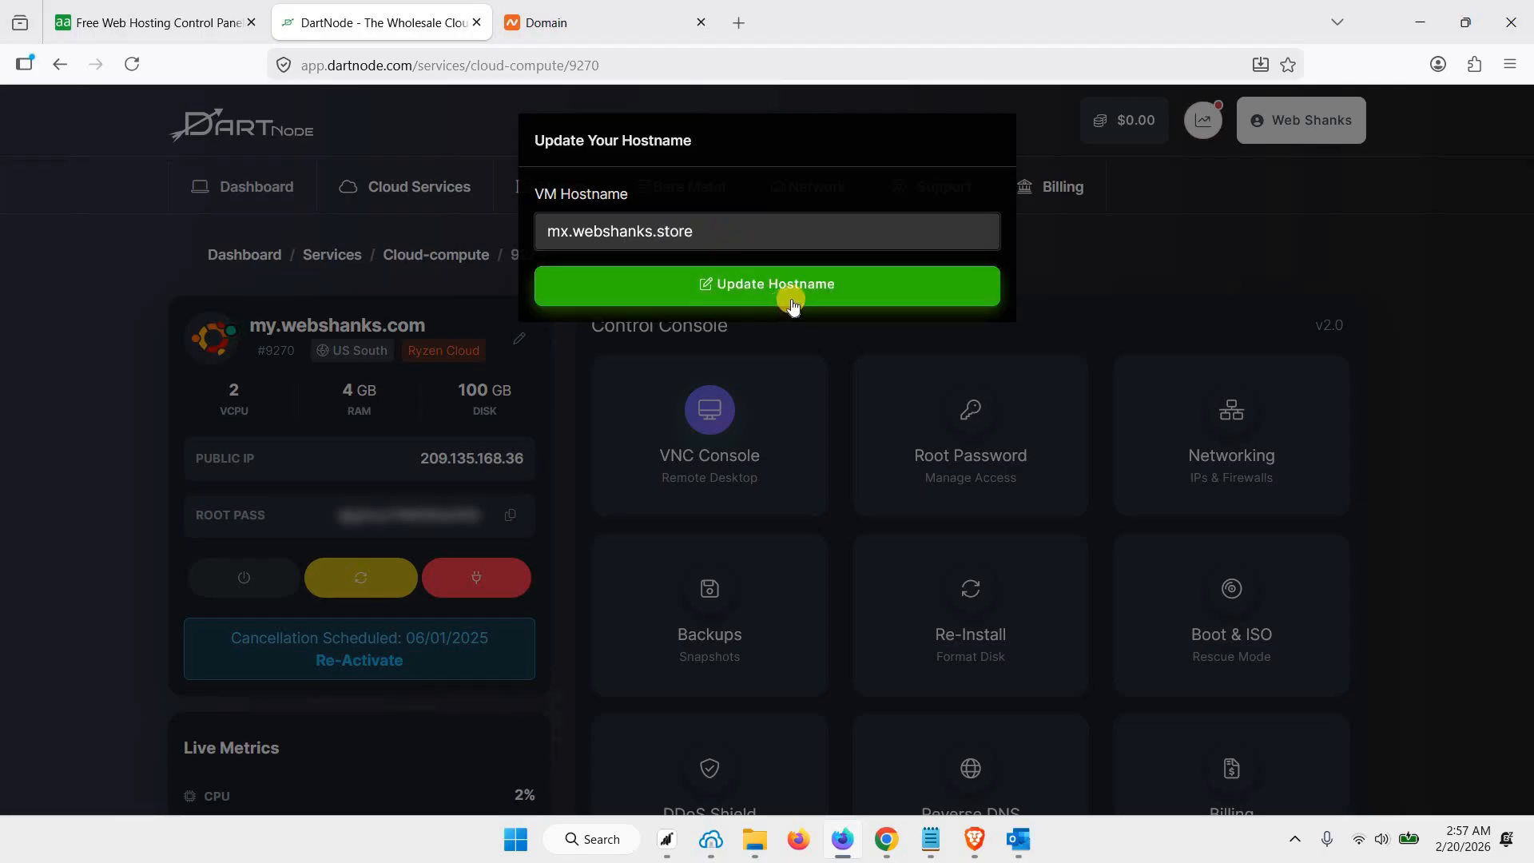
pyautogui.click(793, 302)
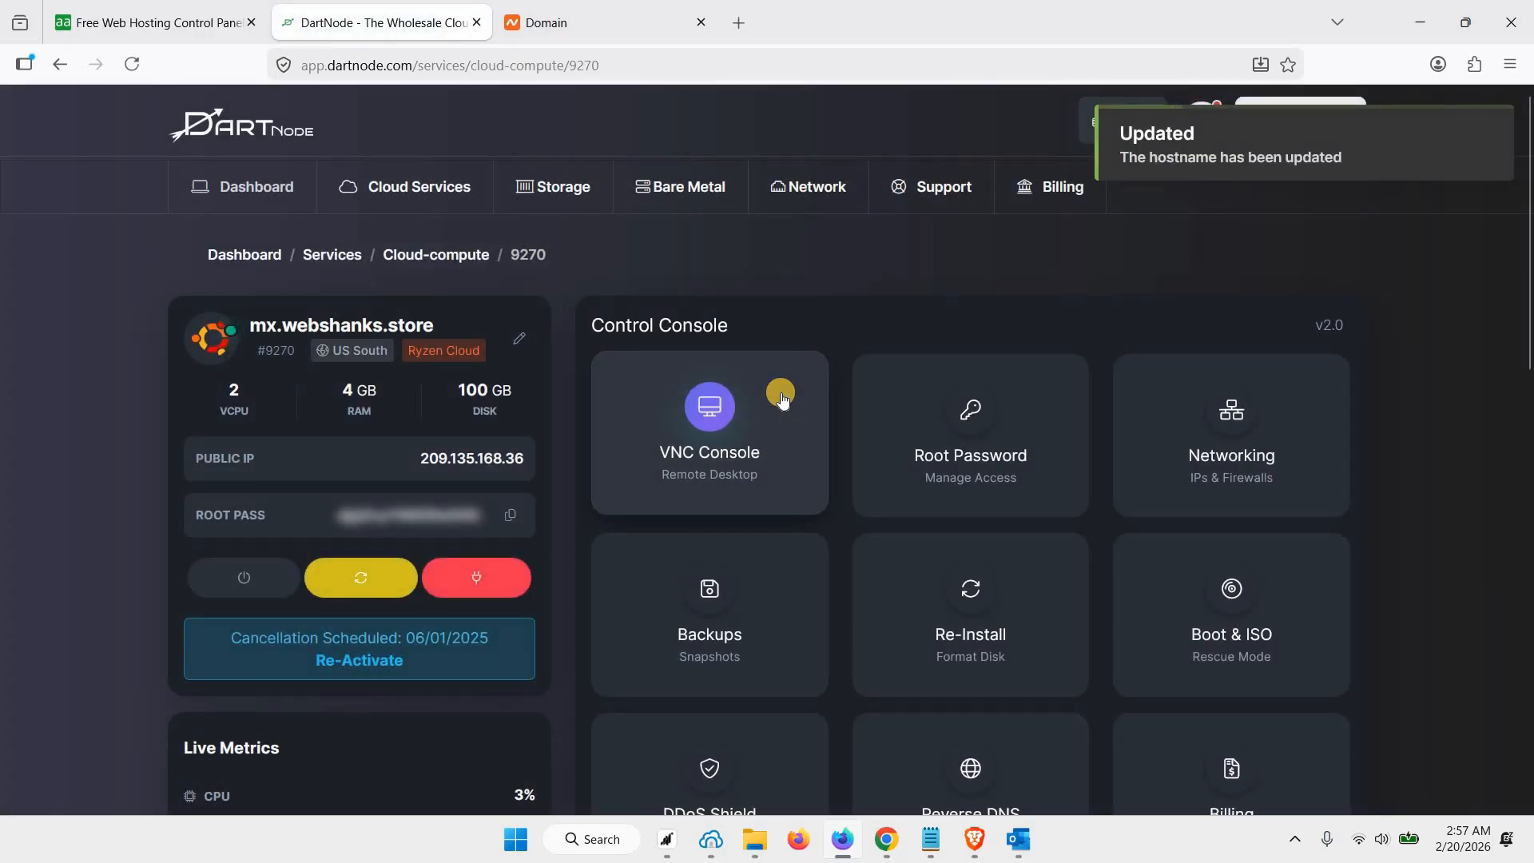
# Open DartNode's Reverse DNS records page in a new tab and switch to it
pyautogui.click(802, 200)
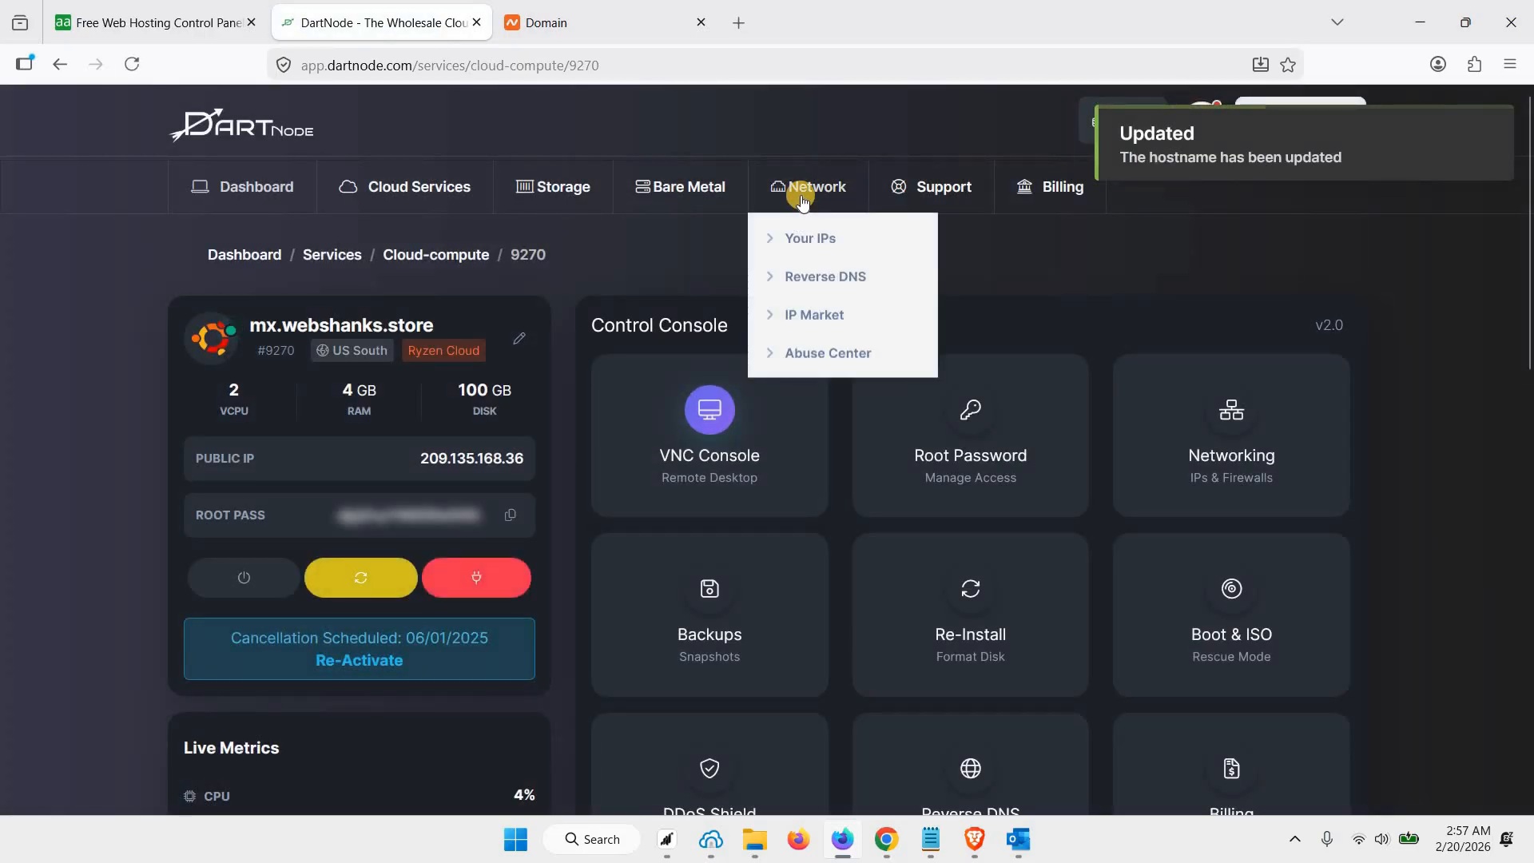
pyautogui.rightClick(807, 279)
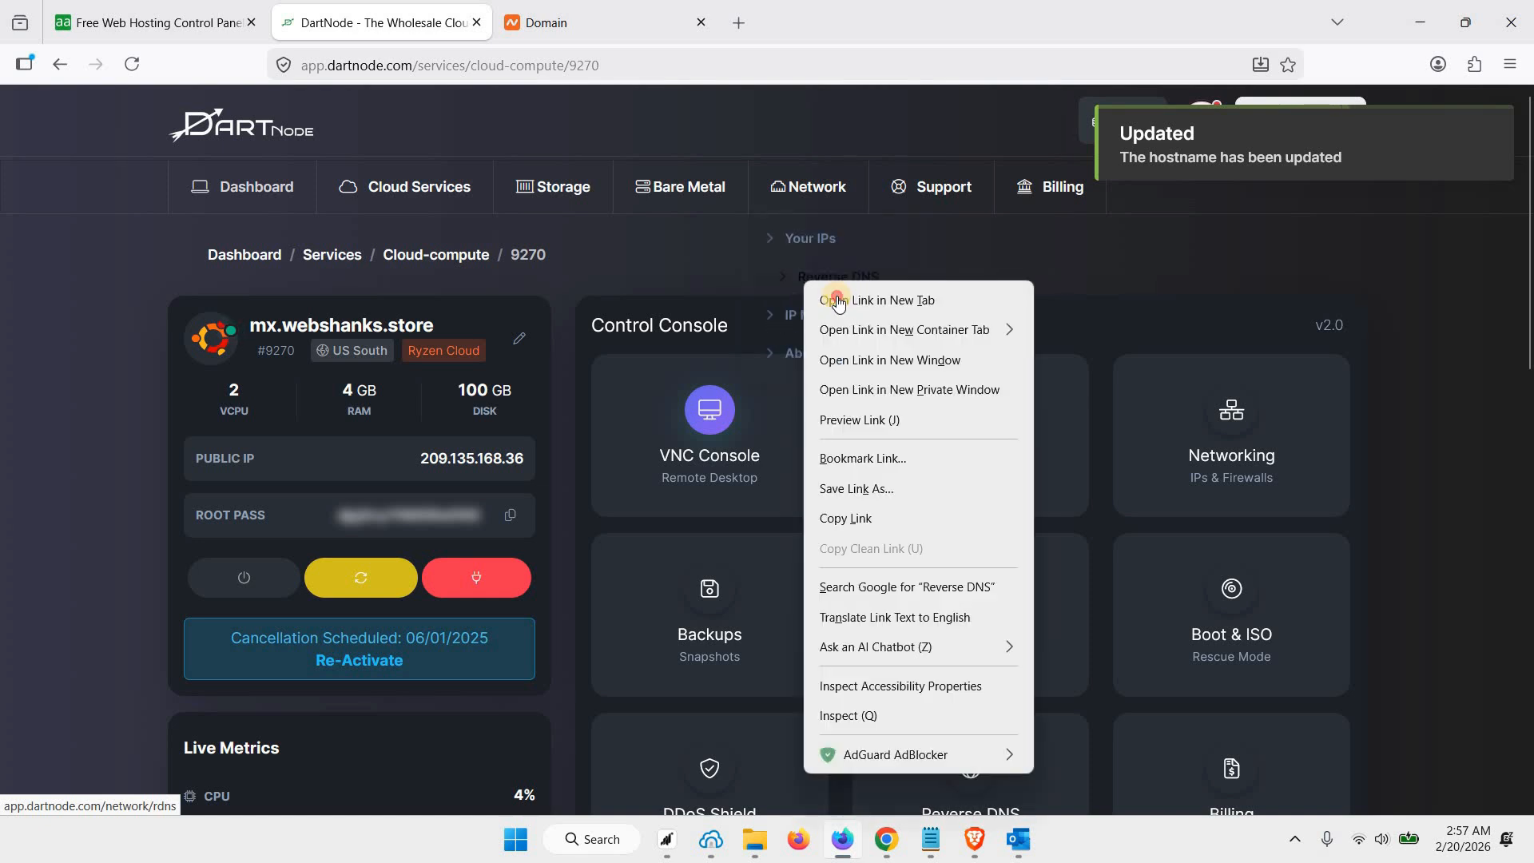
pyautogui.click(838, 302)
pyautogui.hotkey('ctrl', 'Tab')
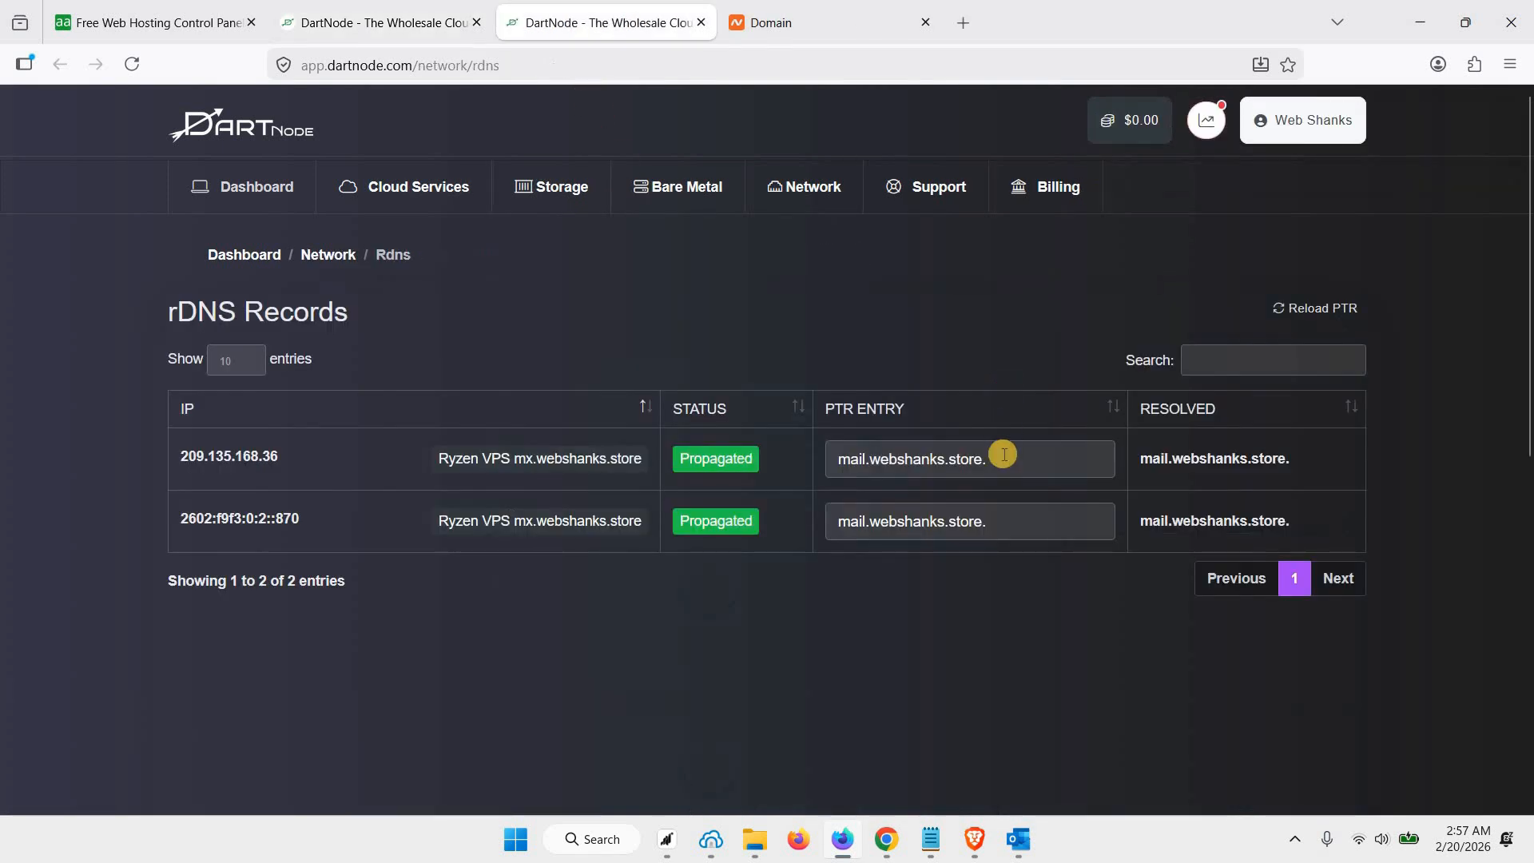
# Set the PTR entry to mx.webshanks.store for both the server's IPv4 and IPv6 addresses
pyautogui.click(1005, 456)
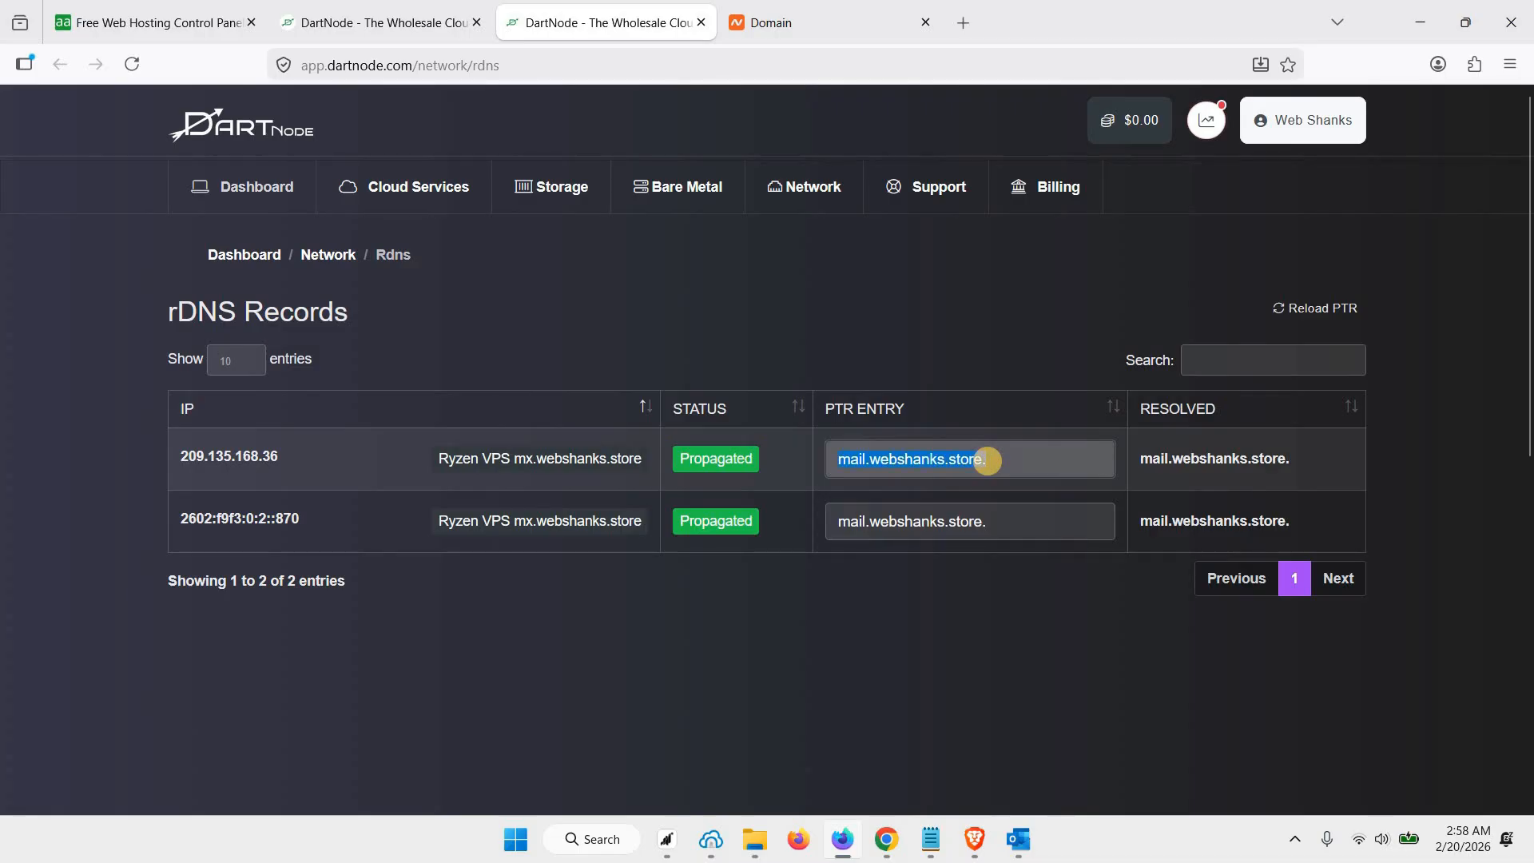
pyautogui.write('mx.webshan')
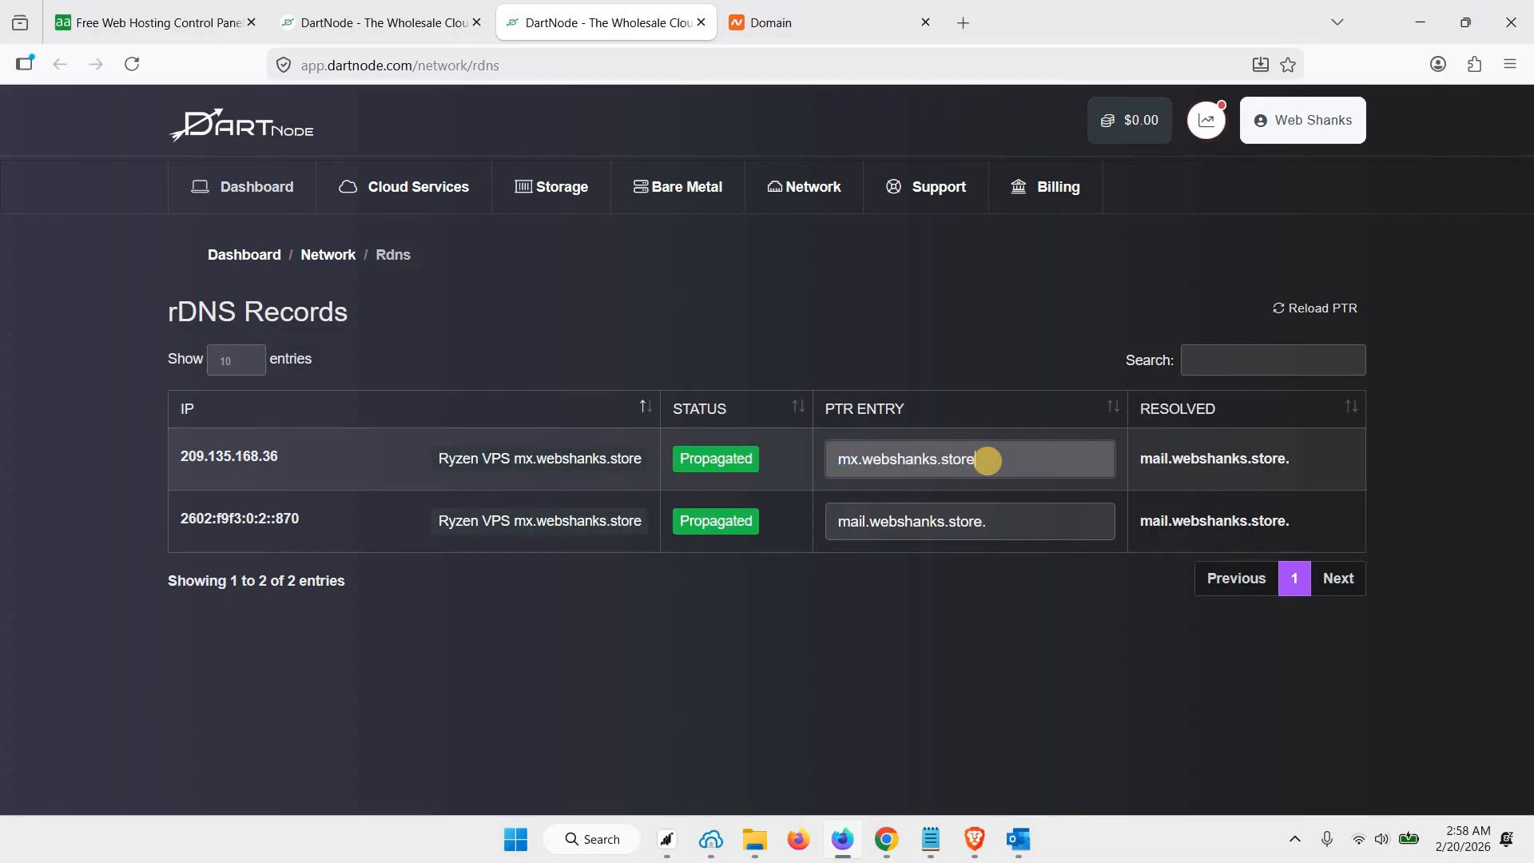
pyautogui.click(993, 505)
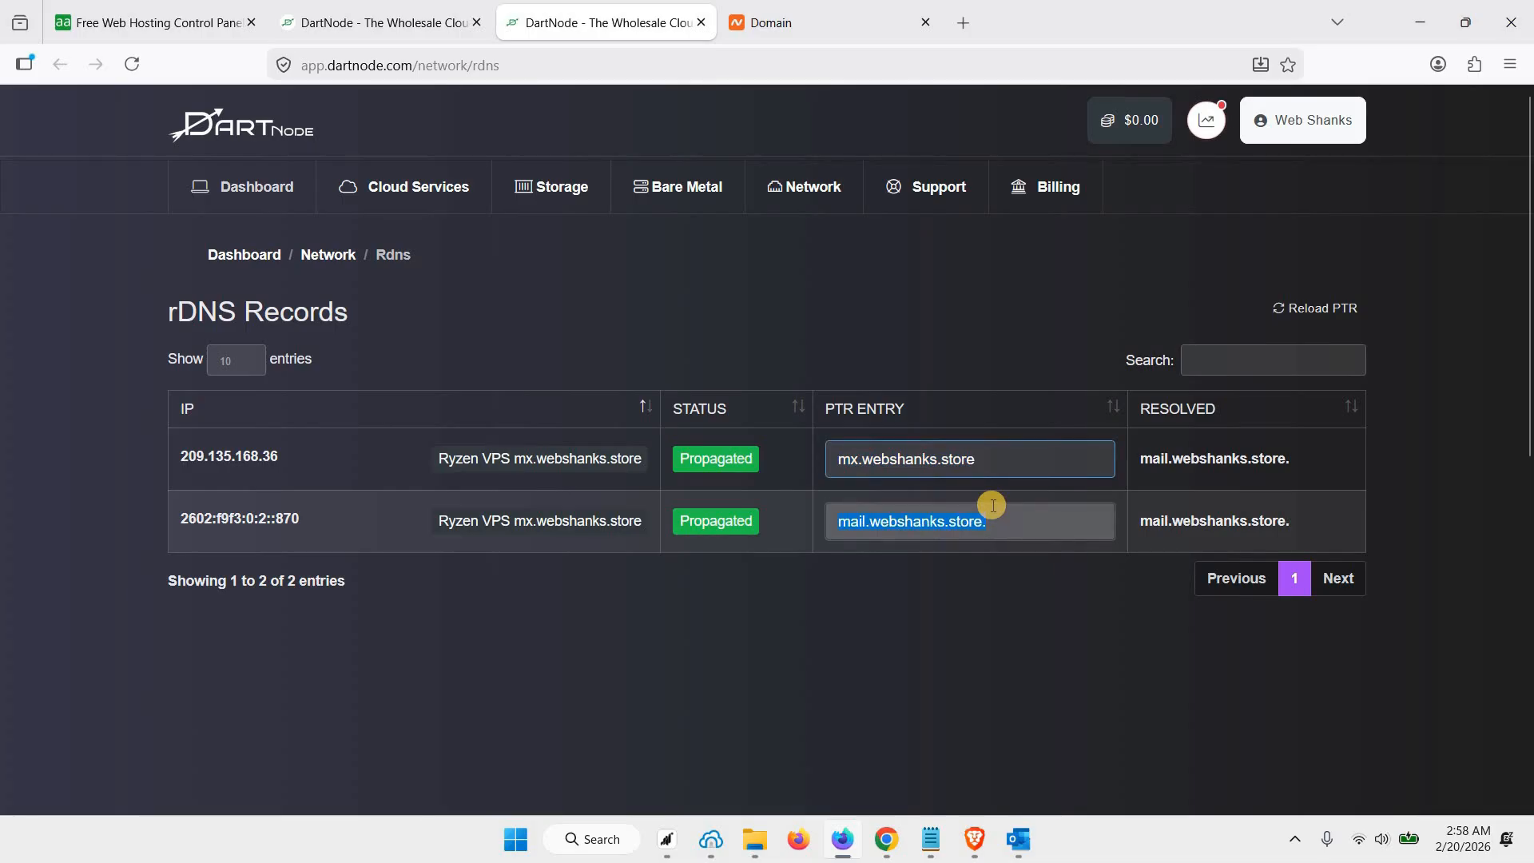
pyautogui.write('mx.webshanks.store')
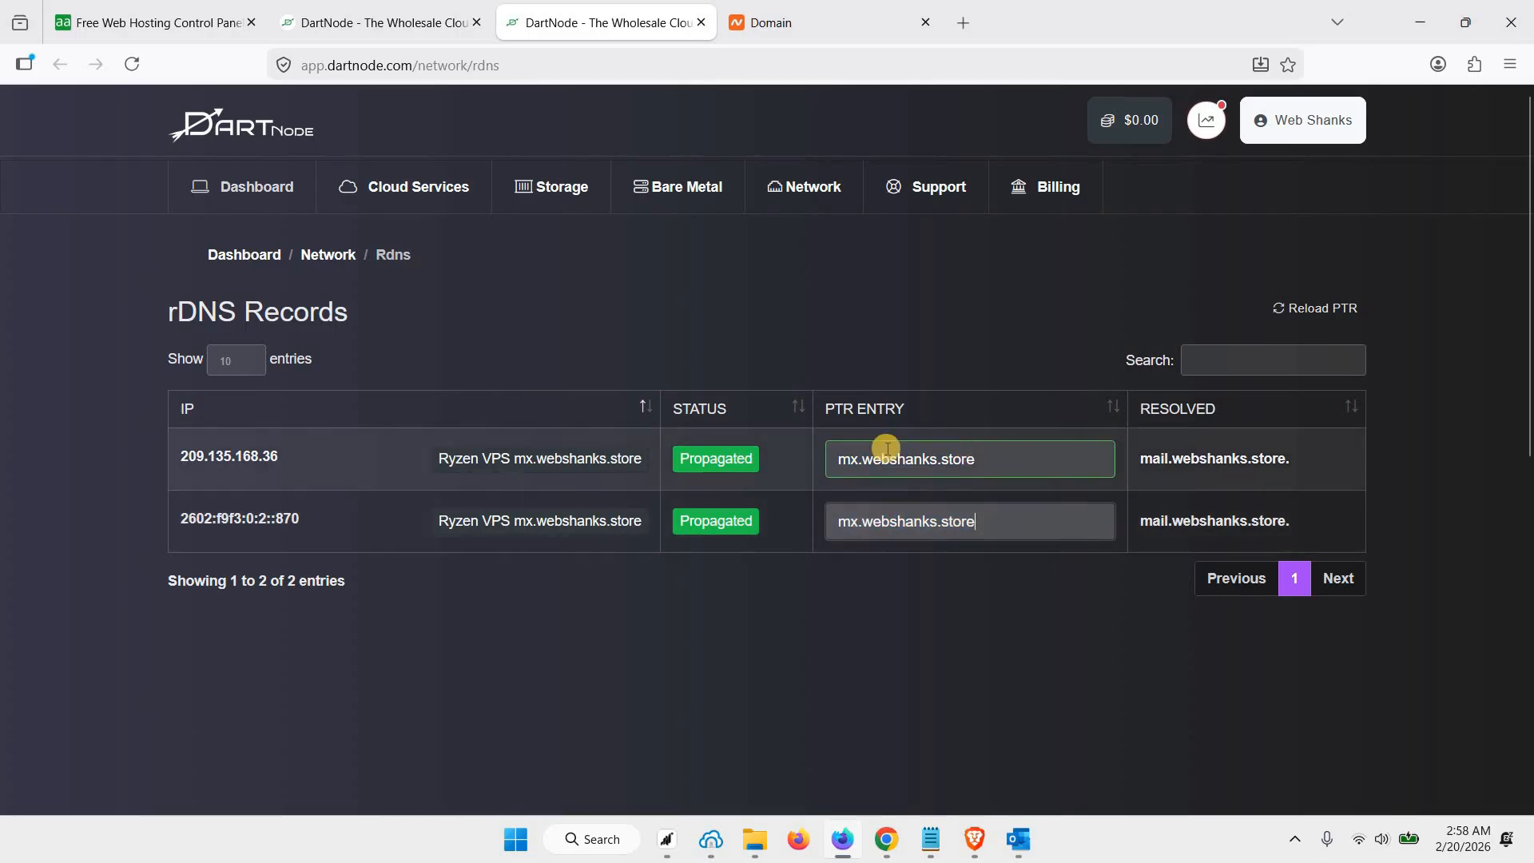
pyautogui.click(886, 452)
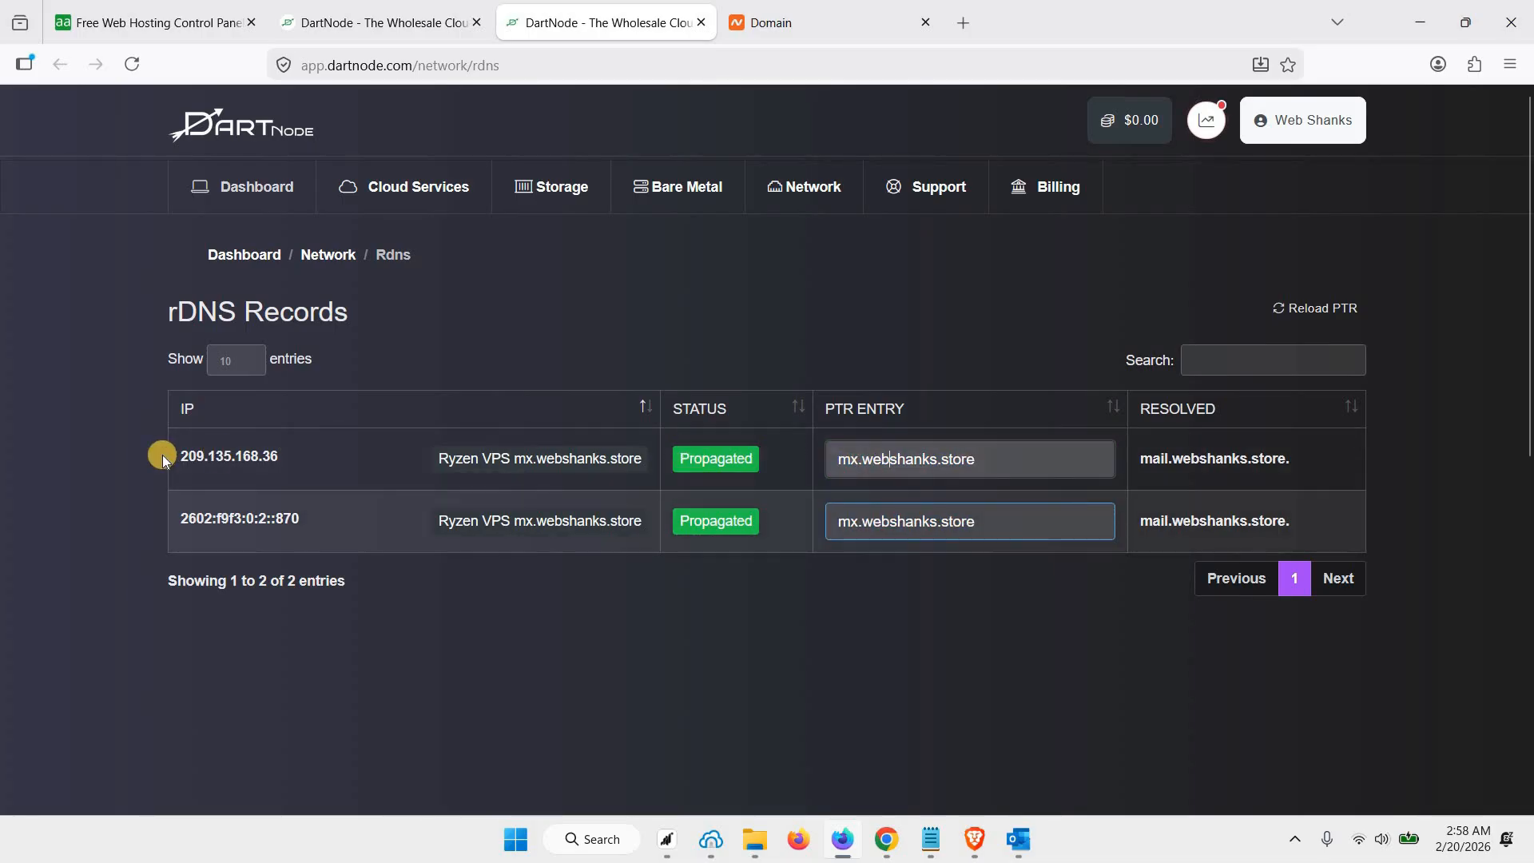
pyautogui.moveTo(164, 453); pyautogui.dragTo(289, 453)
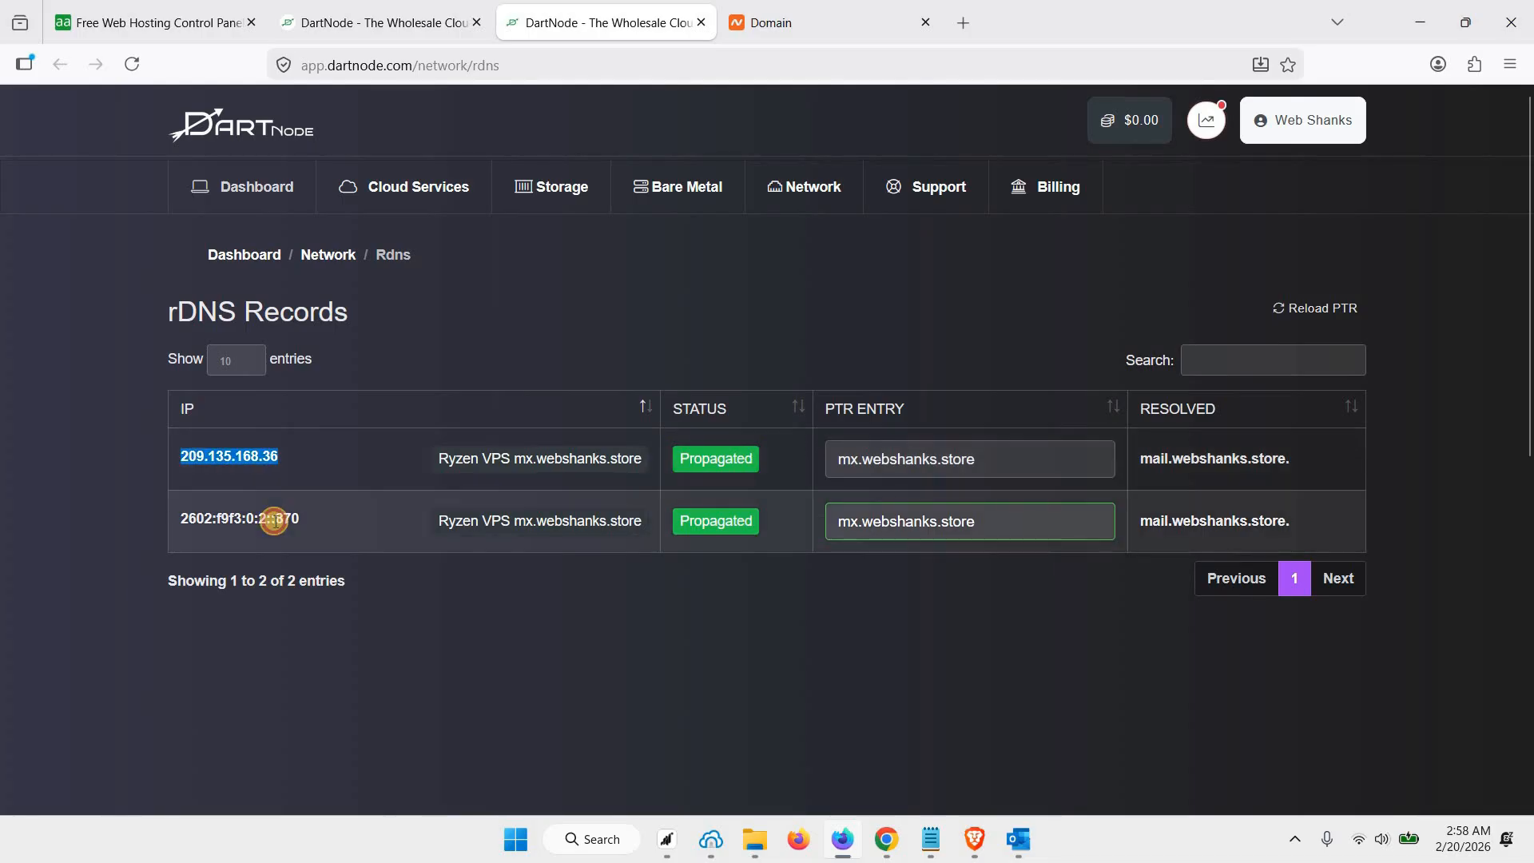
pyautogui.click(273, 521)
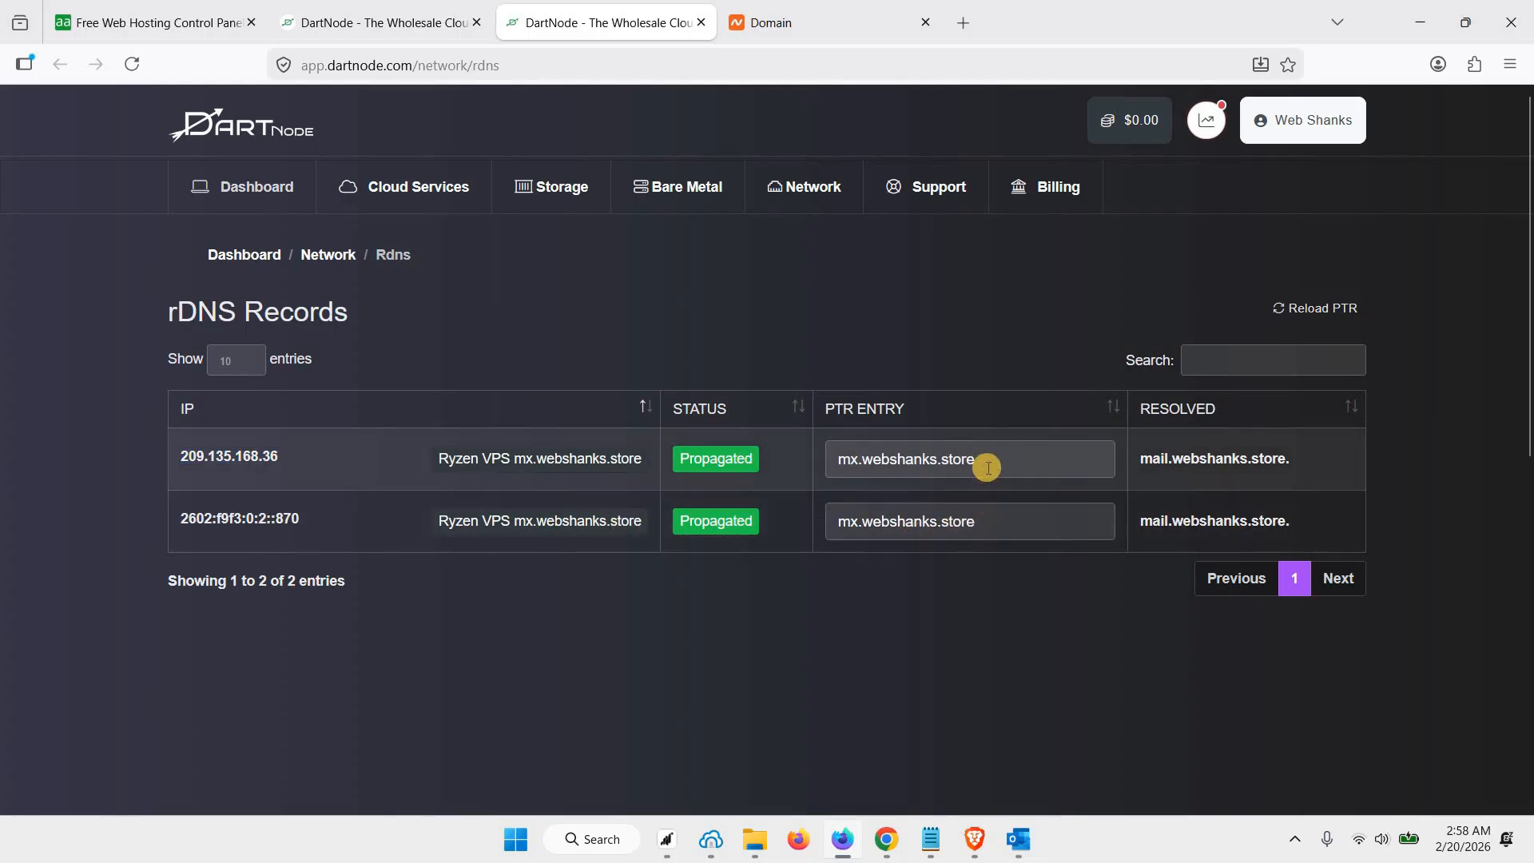
pyautogui.click(987, 511)
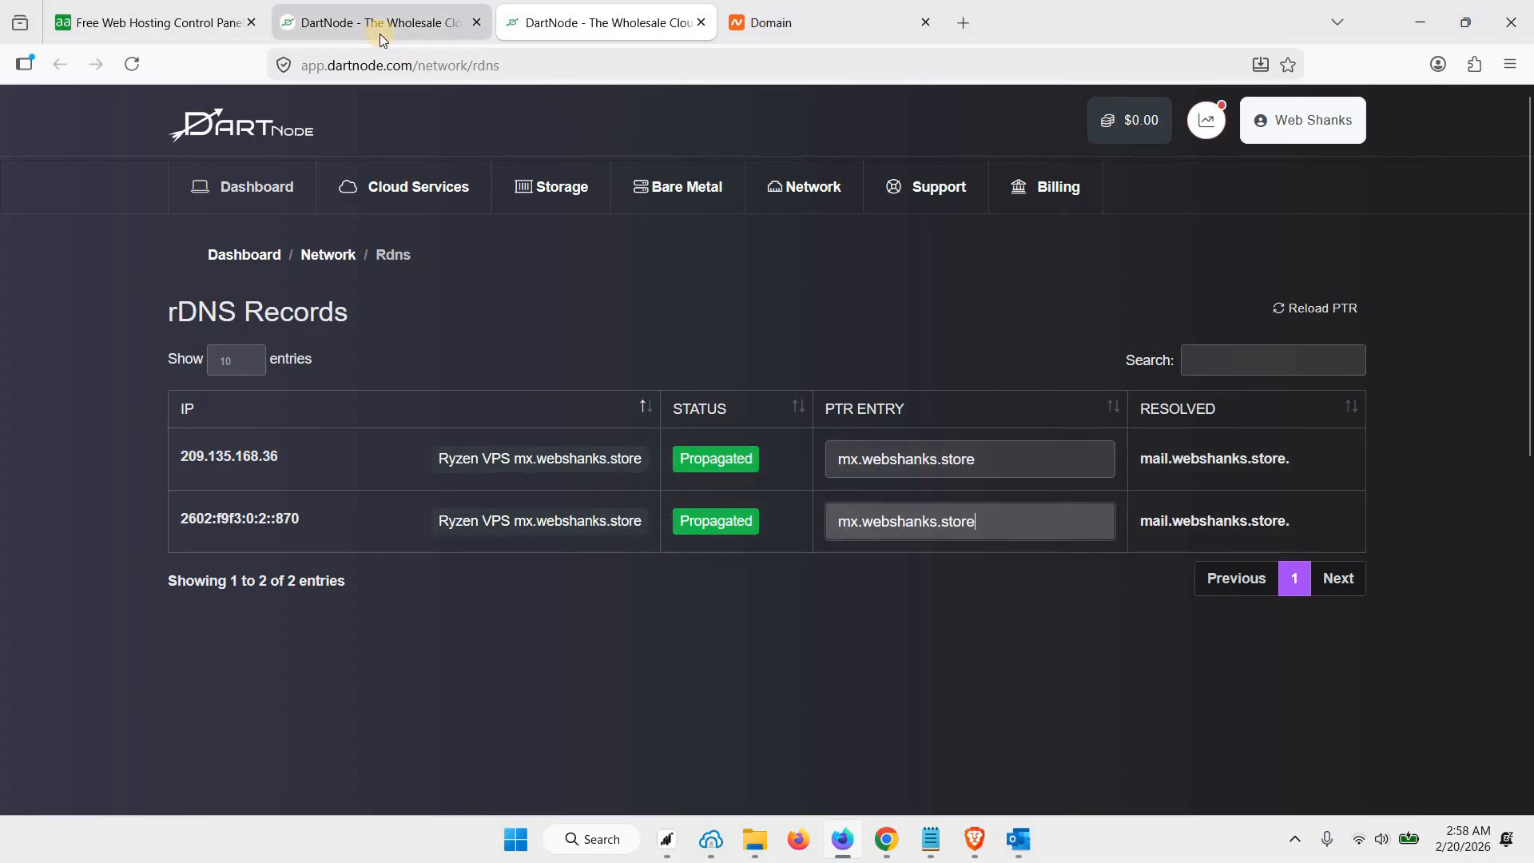
# Switch to Namecheap and open the Advanced DNS settings of the webshanks.store domain
pyautogui.click(380, 38)
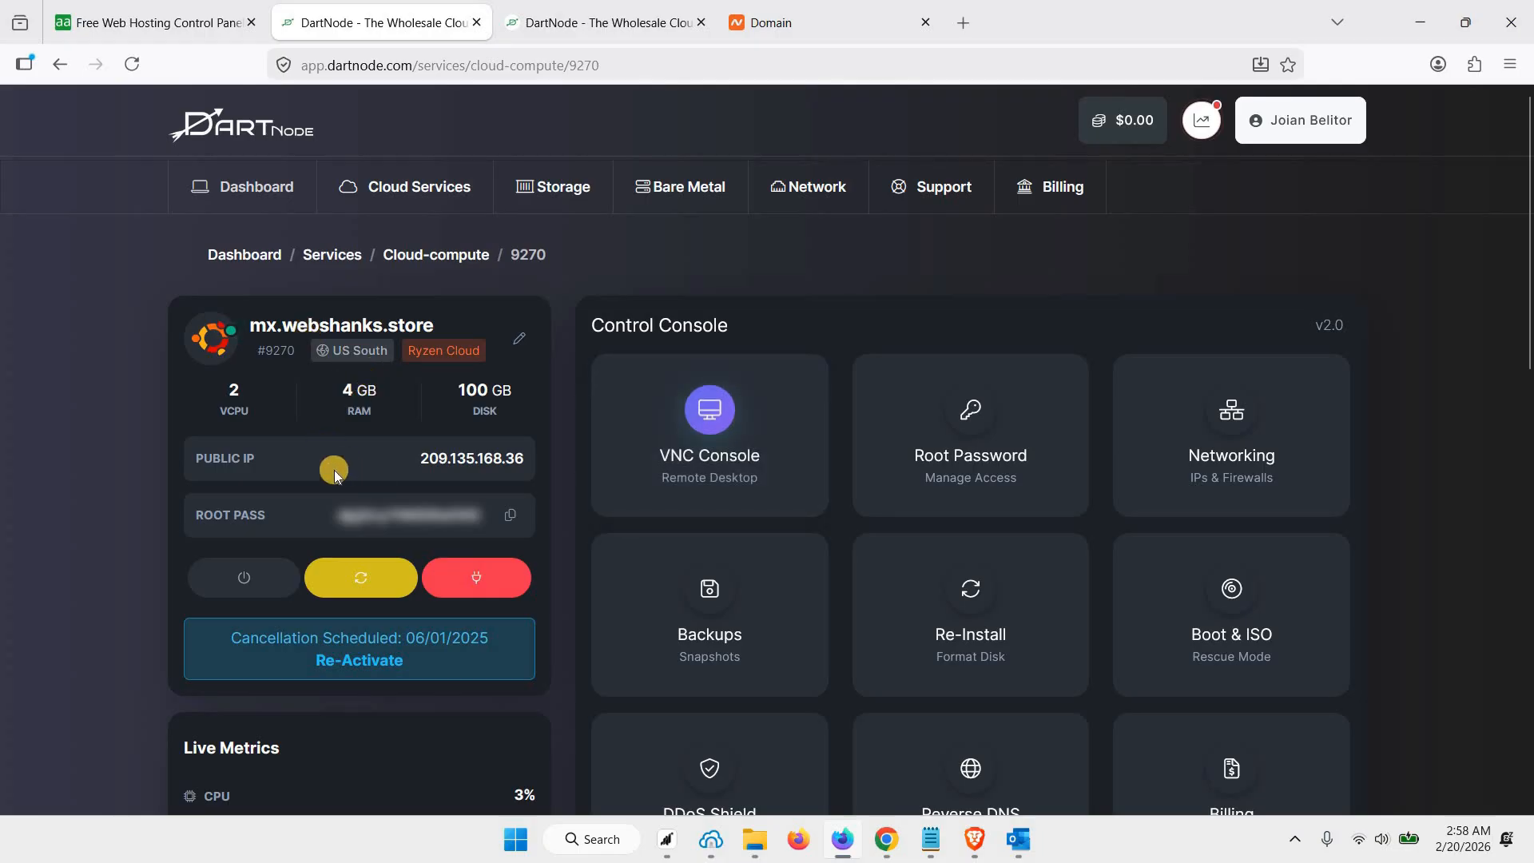
pyautogui.click(795, 28)
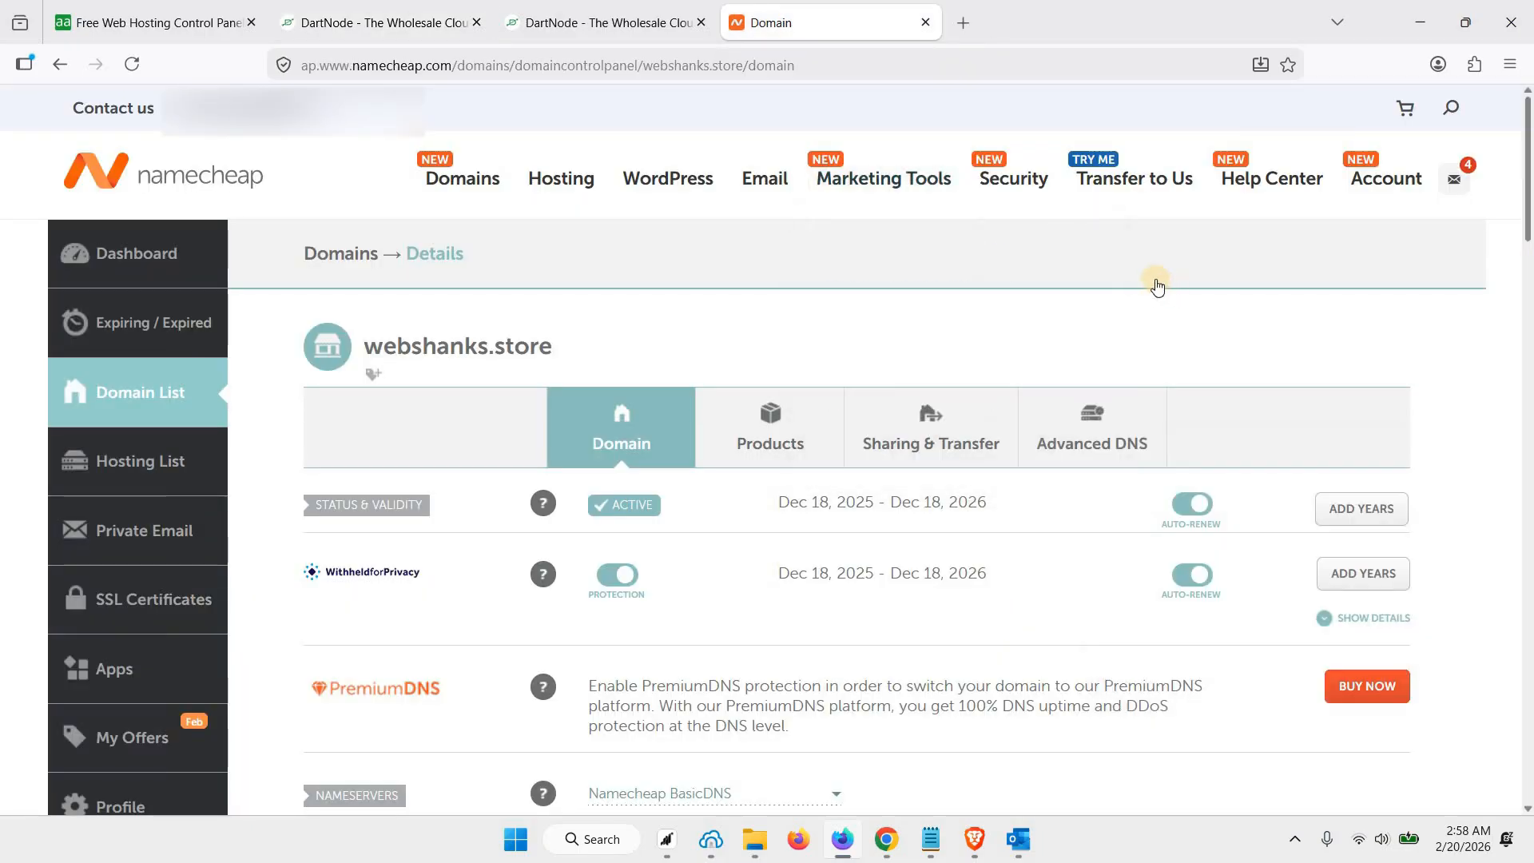
pyautogui.scroll(-2, 1158, 284)
pyautogui.click(1103, 264)
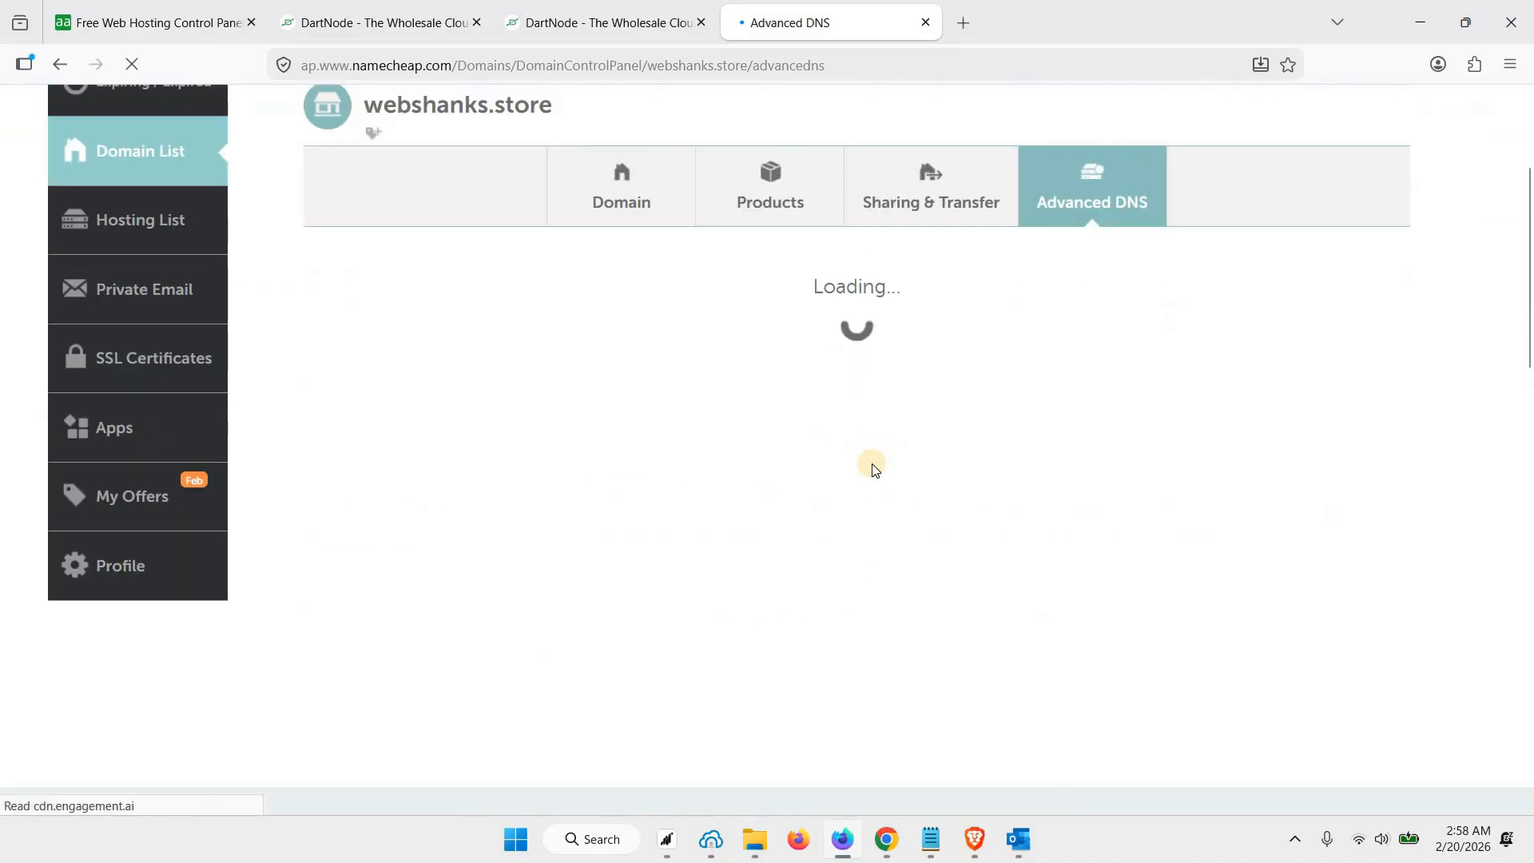
pyautogui.scroll(-1, 870, 470)
pyautogui.scroll(1, 457, 611)
# Add and save an A record with host @ pointing to the server's IPv4 address copied from the rDNS page, 209.135.168.36
pyautogui.click(431, 615)
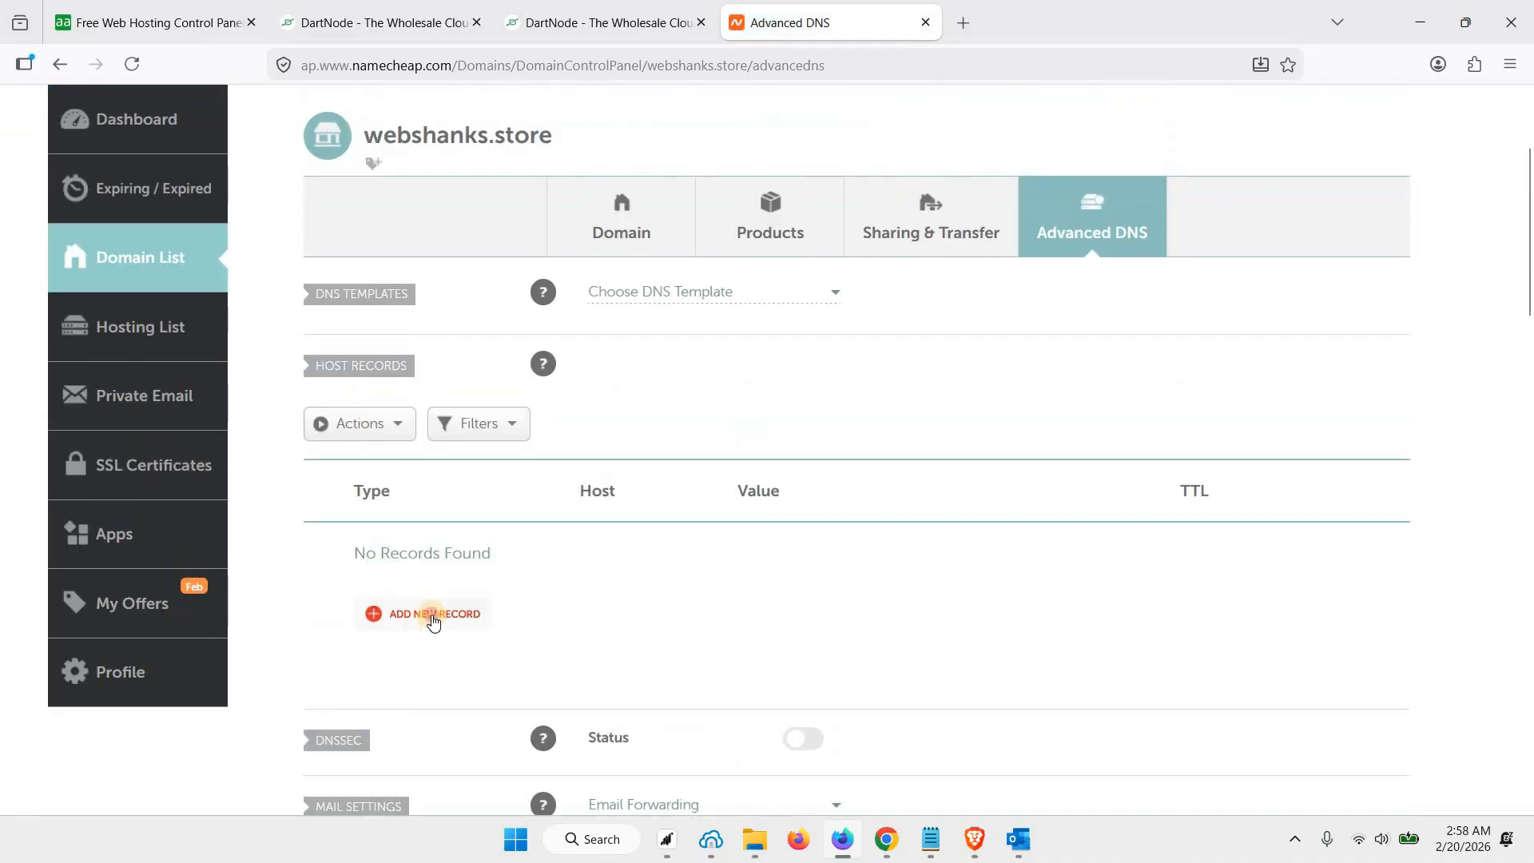
pyautogui.click(470, 371)
pyautogui.click(623, 344)
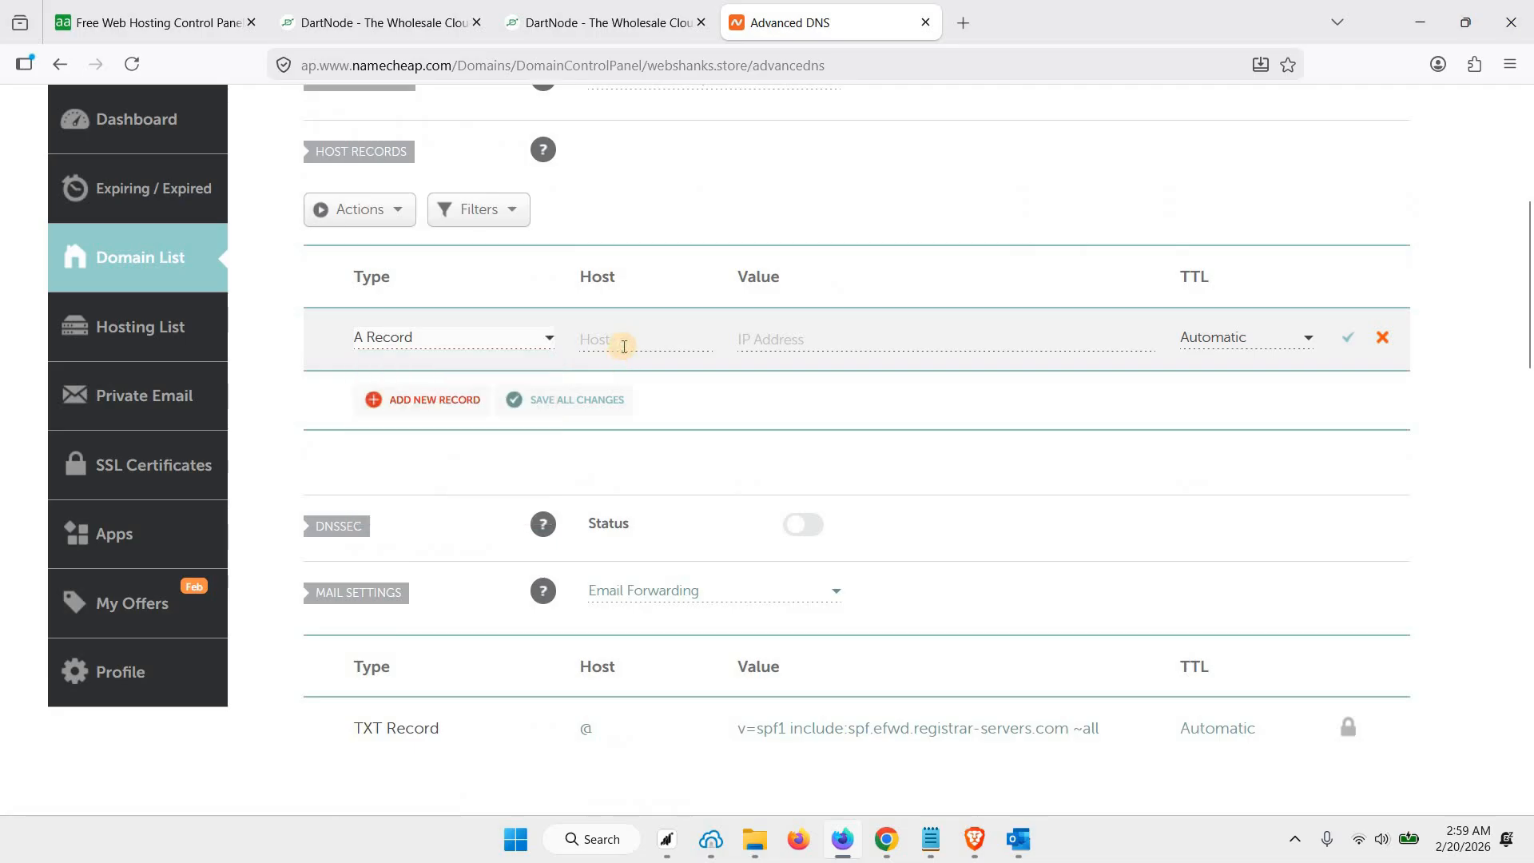
pyautogui.write('@')
pyautogui.click(770, 339)
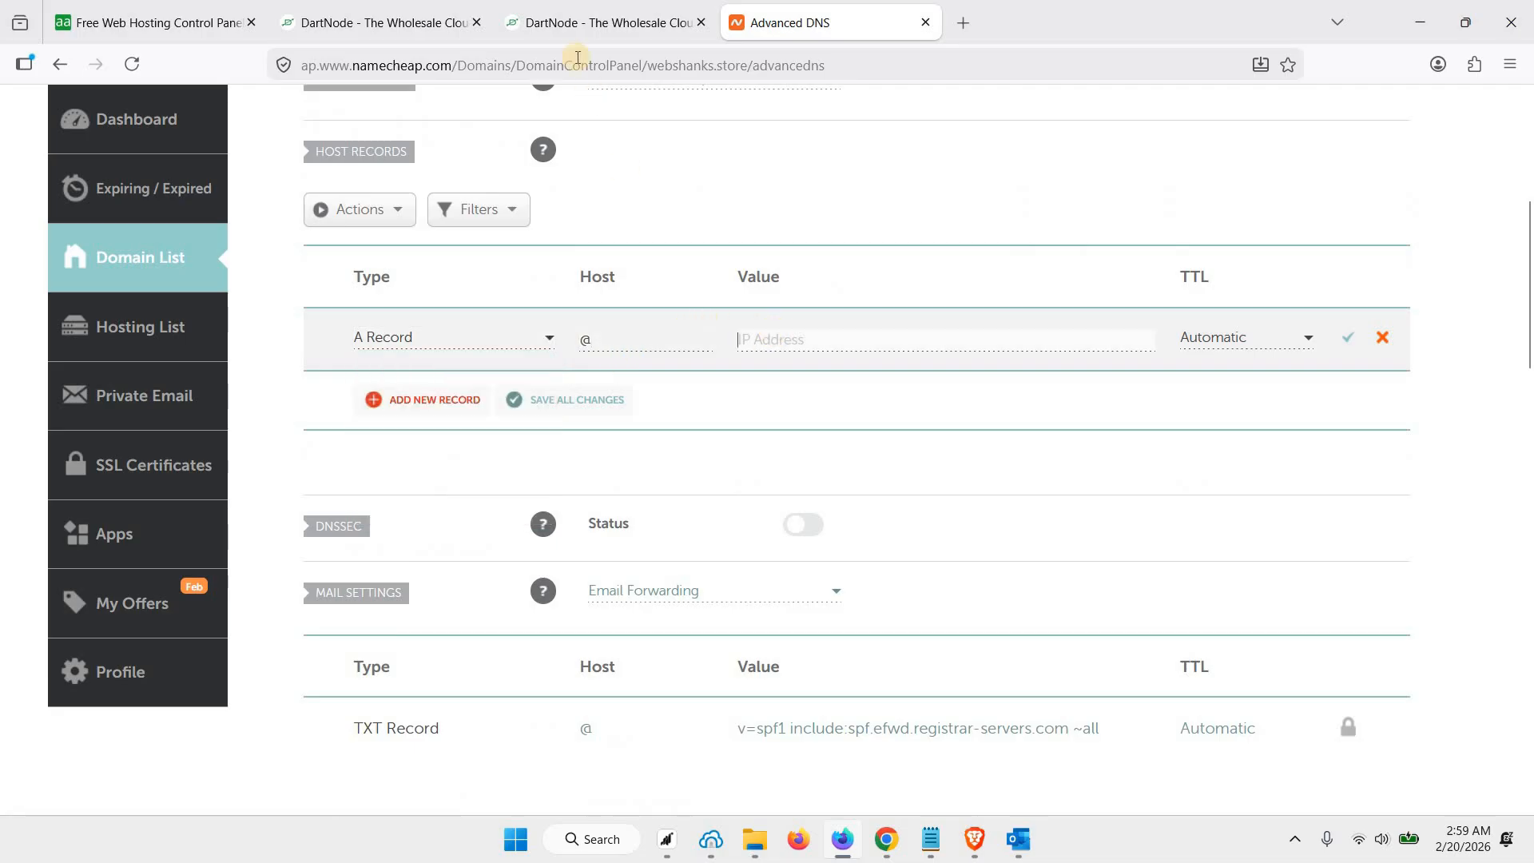
pyautogui.click(587, 23)
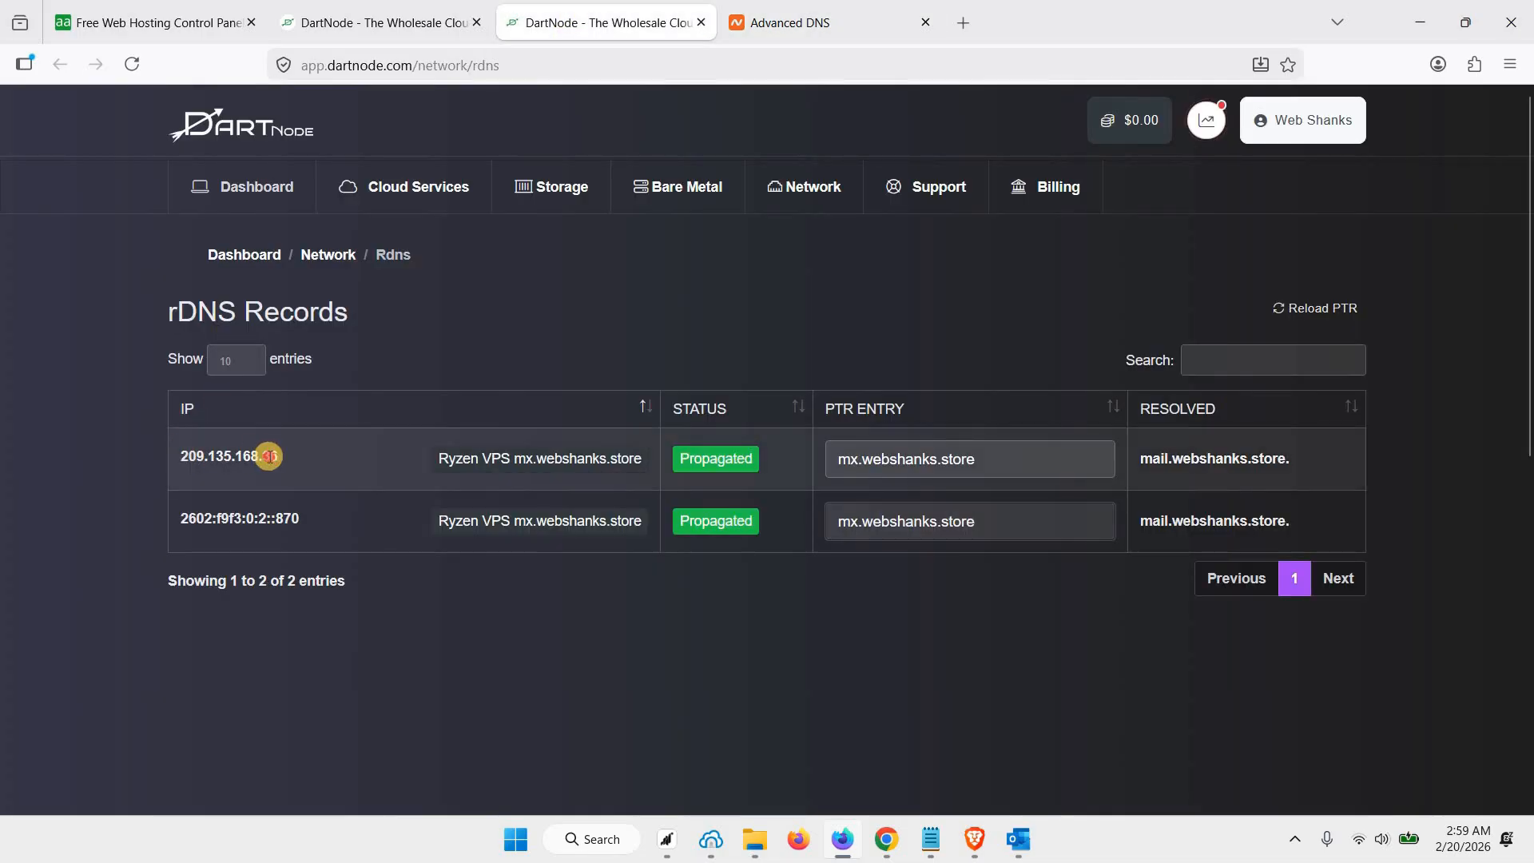
pyautogui.doubleClick(268, 456)
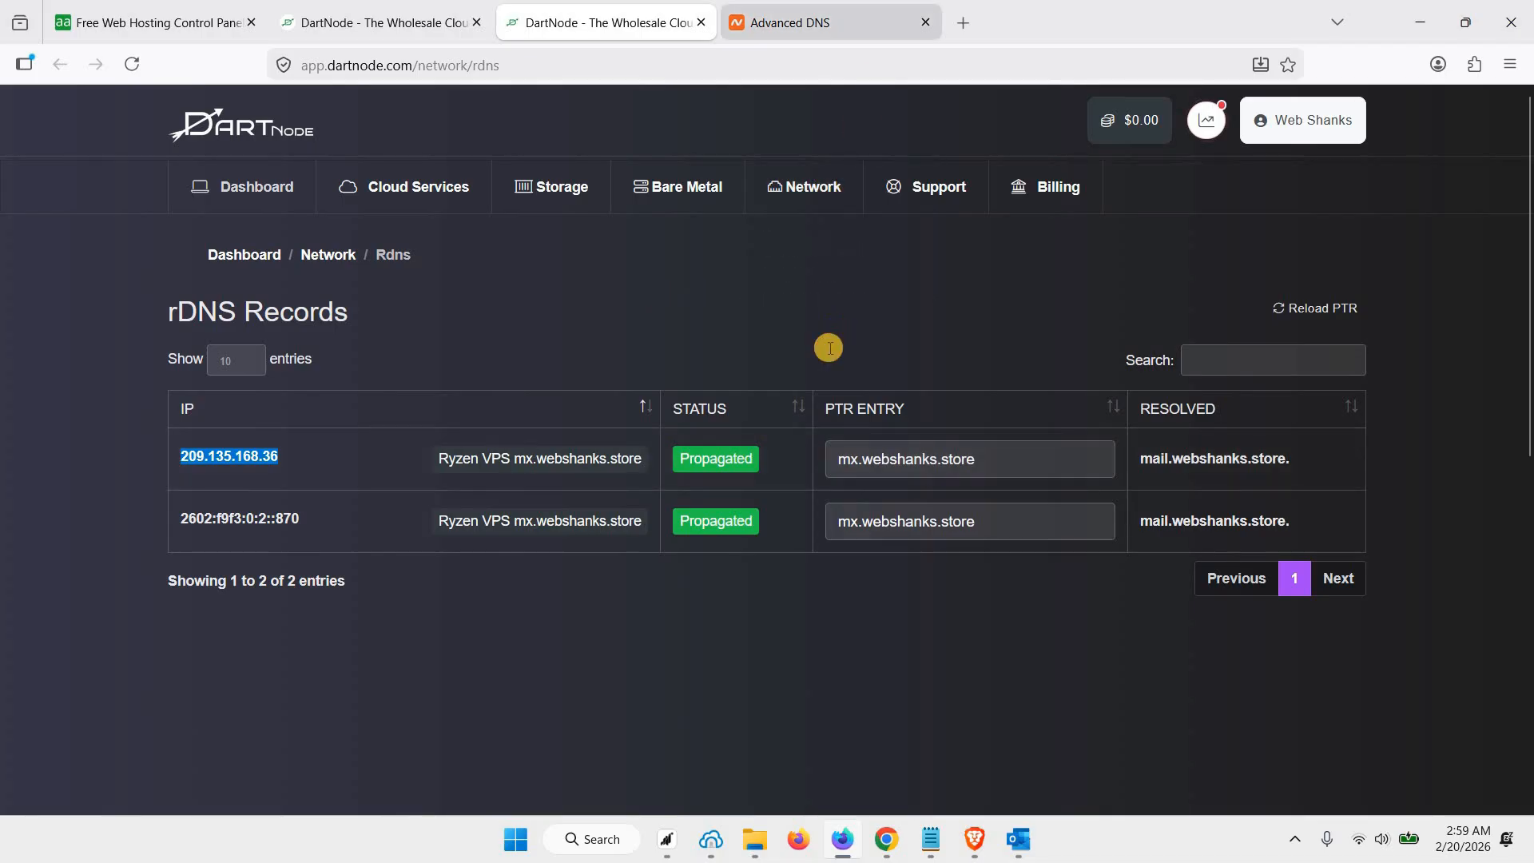
pyautogui.hotkey('ctrl', 'c')
pyautogui.hotkey('ctrl', 'Tab')
pyautogui.hotkey('ctrl', 'v')
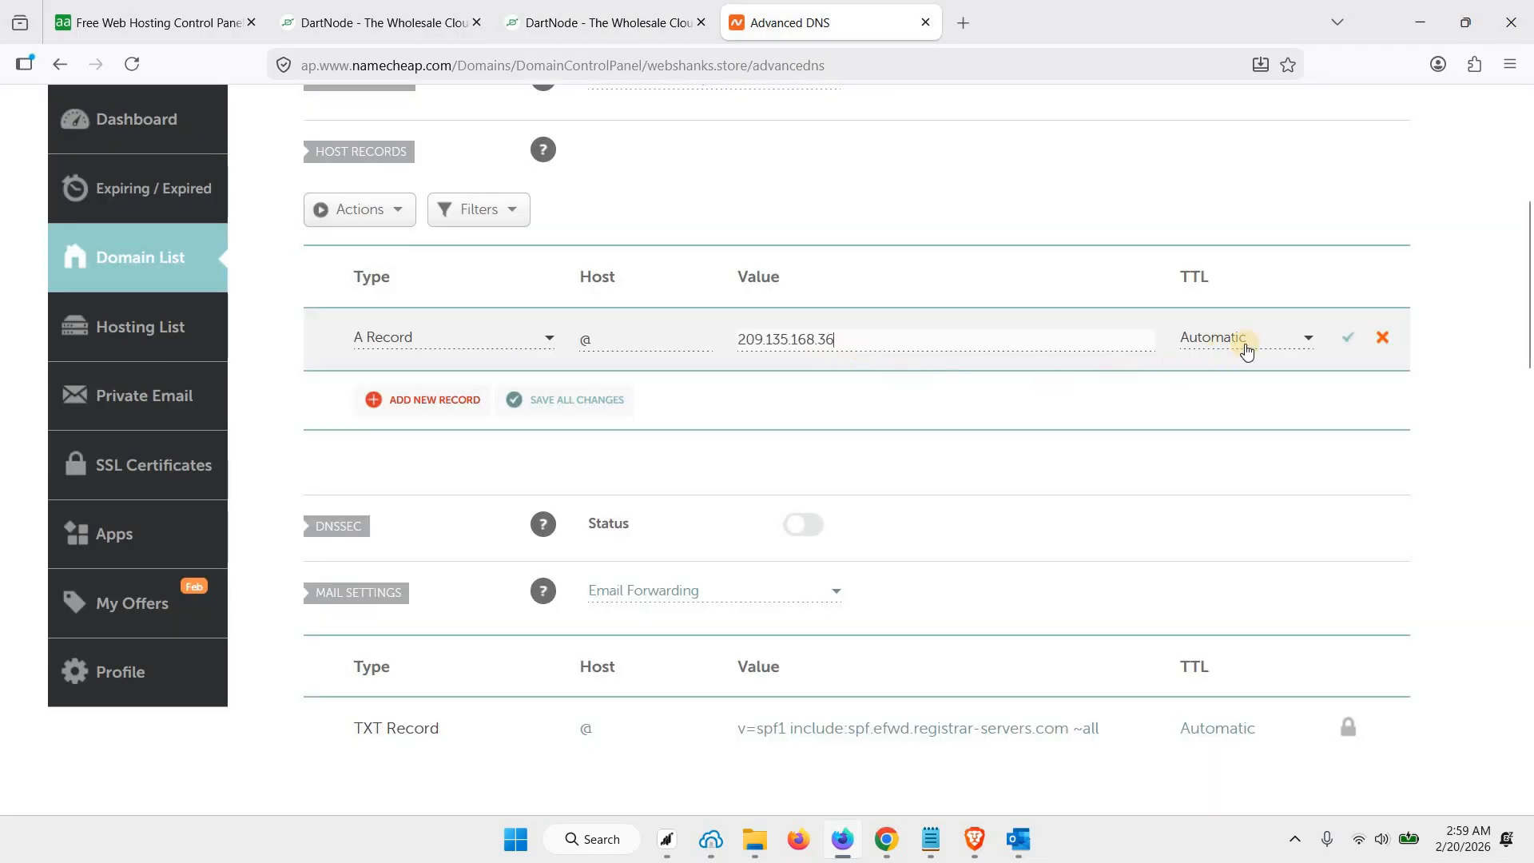
pyautogui.click(1351, 341)
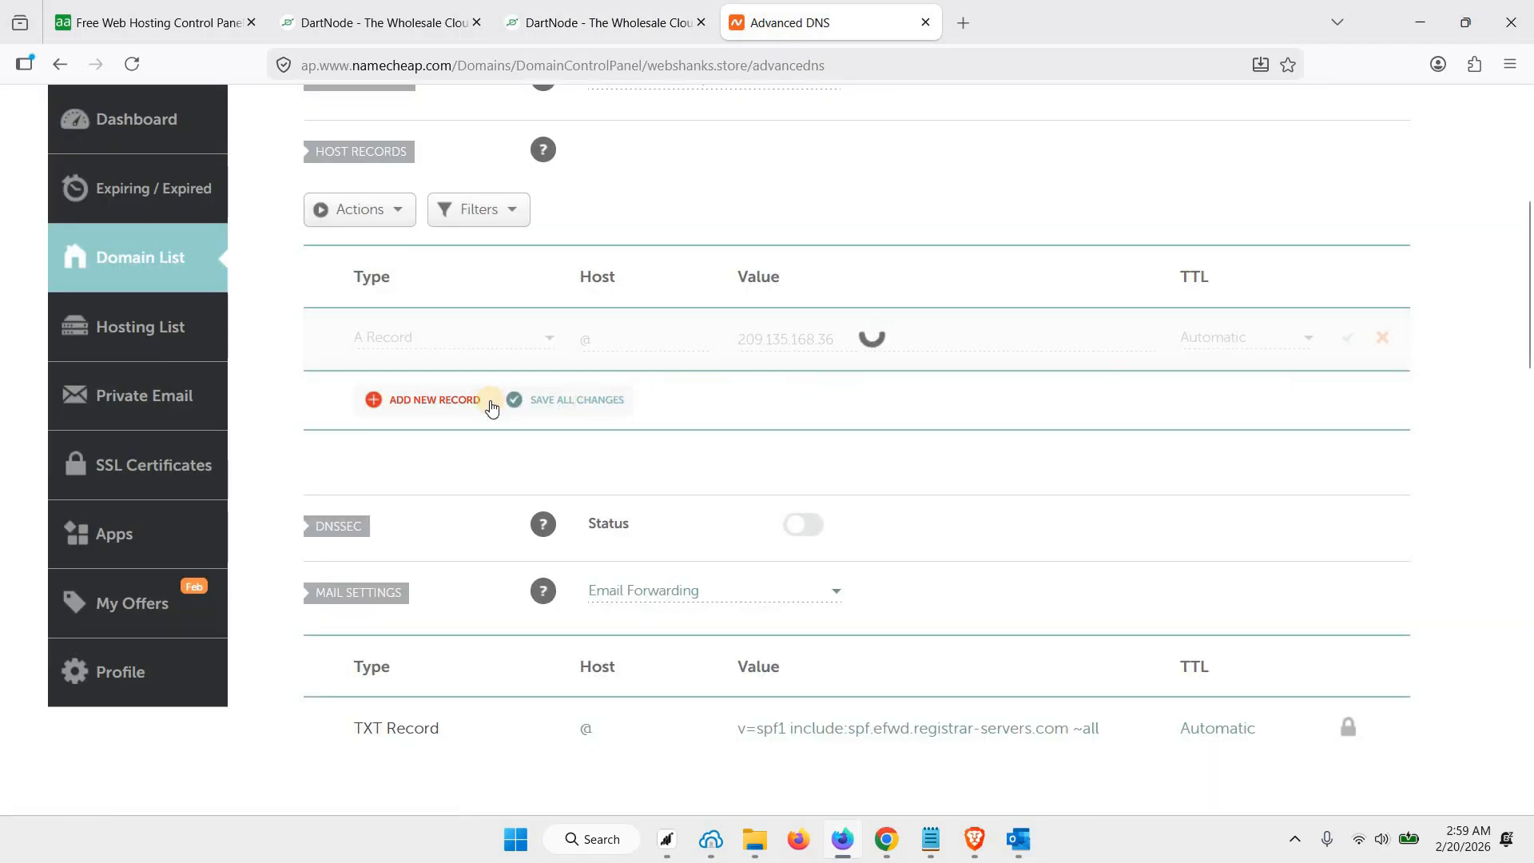
# Add and save an A record with host mx pointing to the server's IPv4 address, 209.135.168.36
pyautogui.click(439, 400)
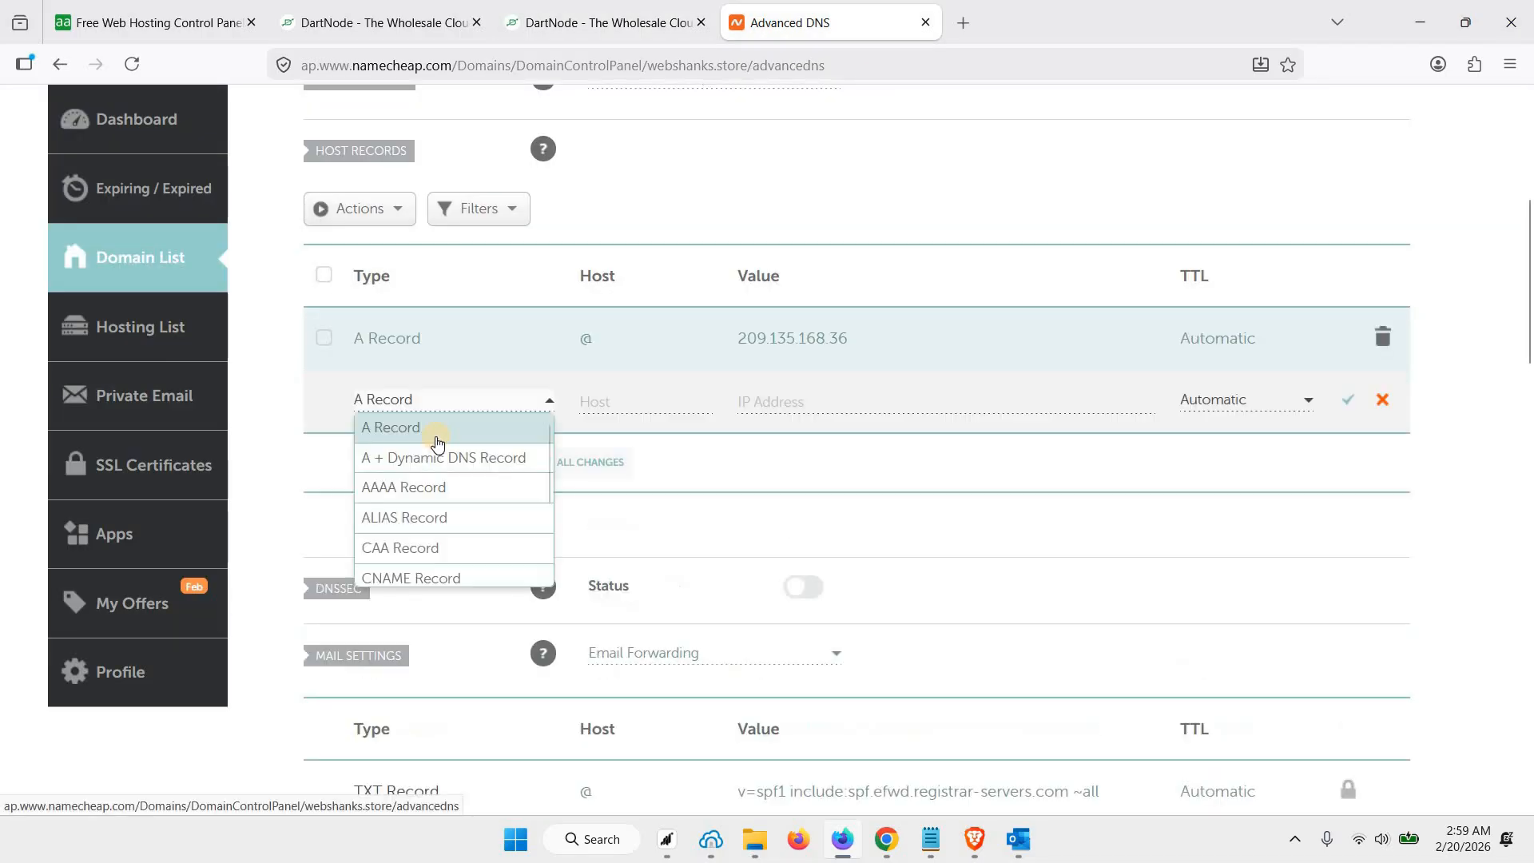
pyautogui.click(648, 407)
pyautogui.write('mx')
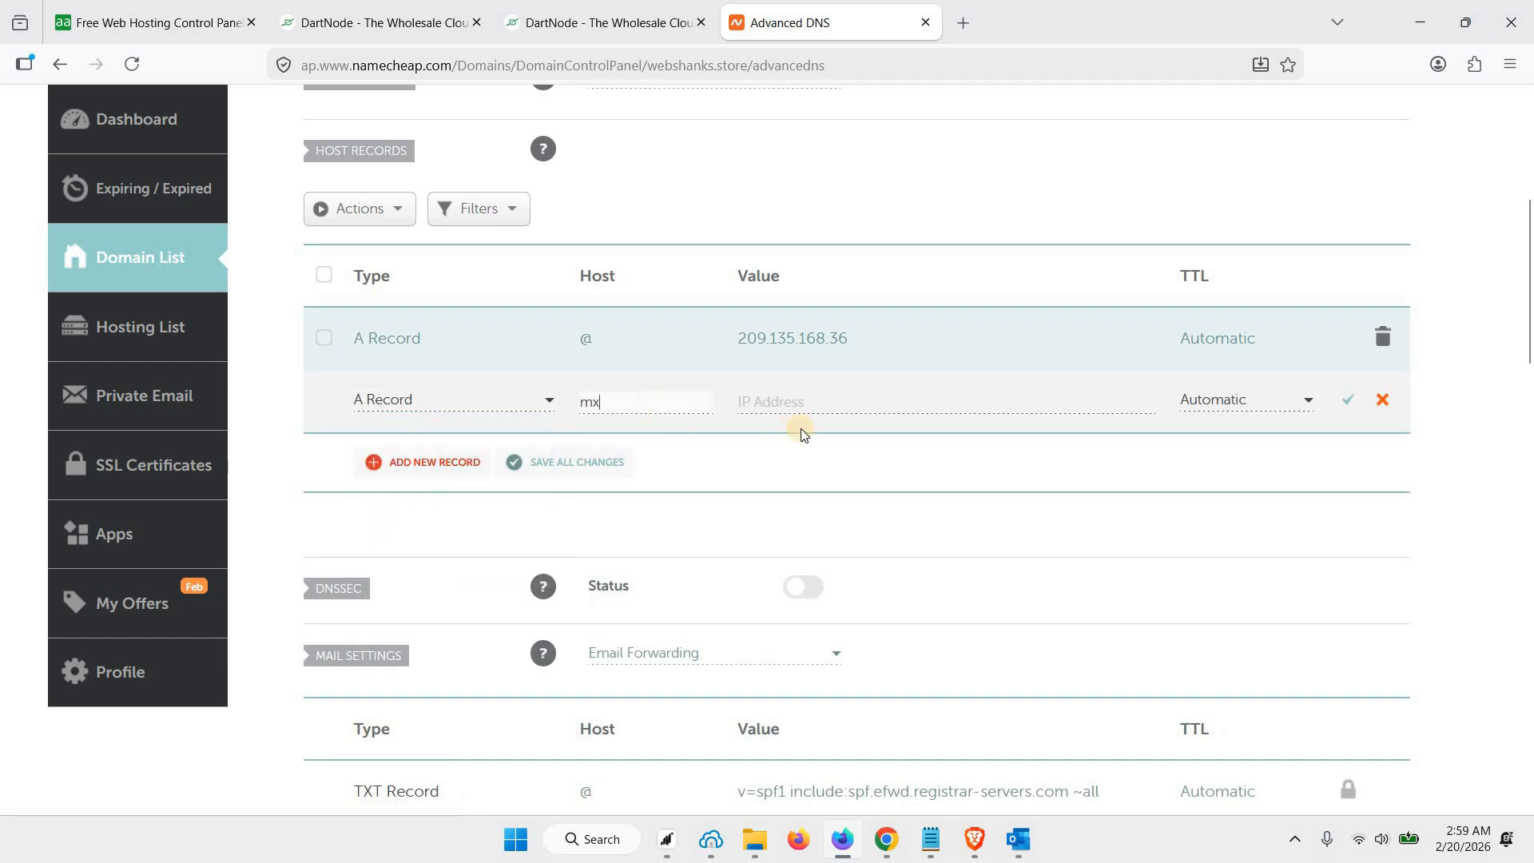
pyautogui.click(833, 406)
pyautogui.hotkey('ctrl', 'v')
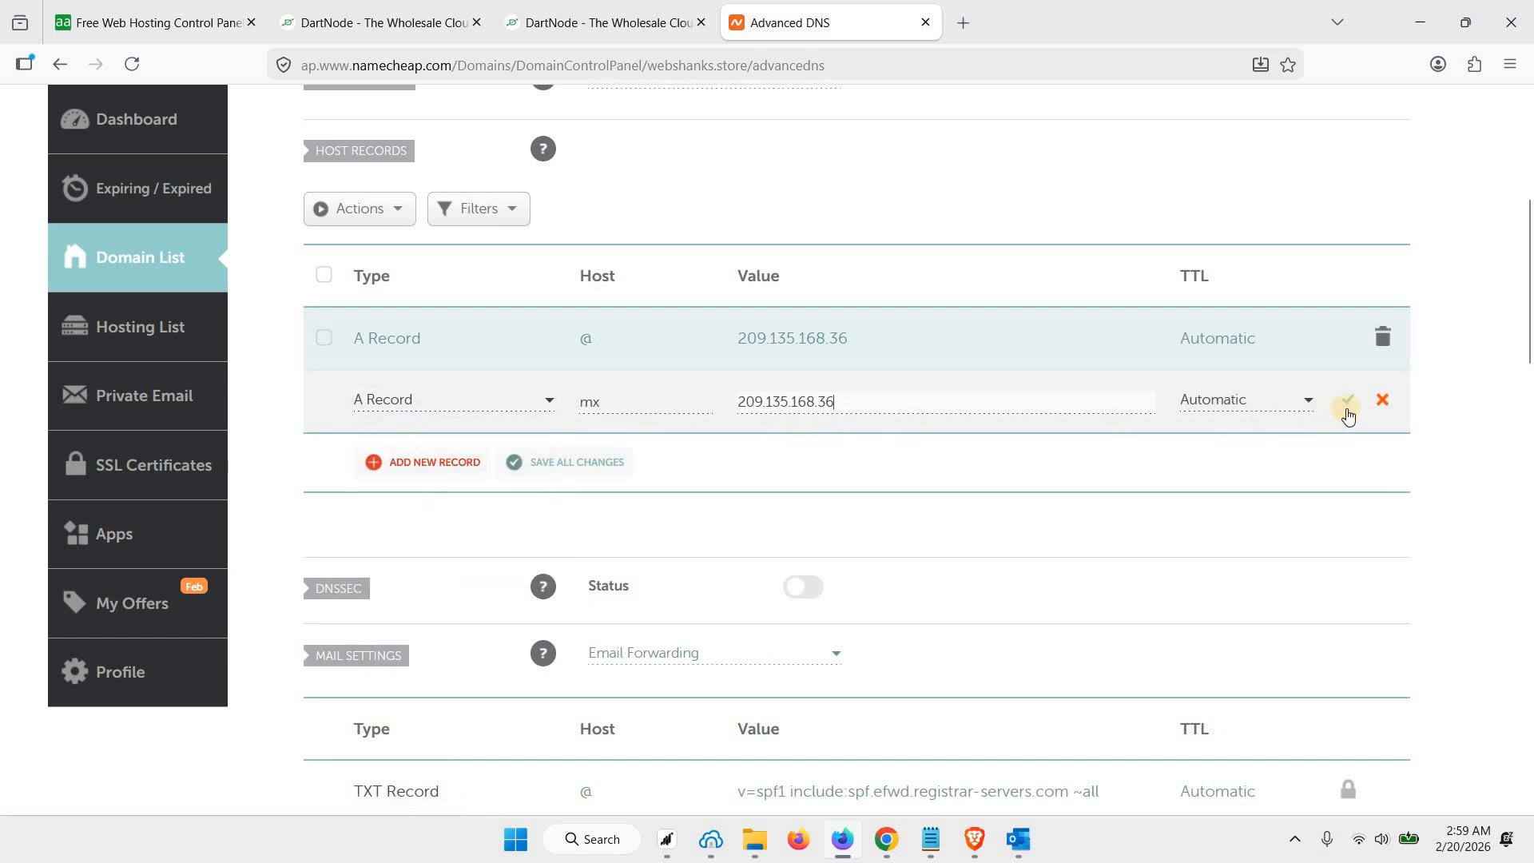
pyautogui.click(511, 465)
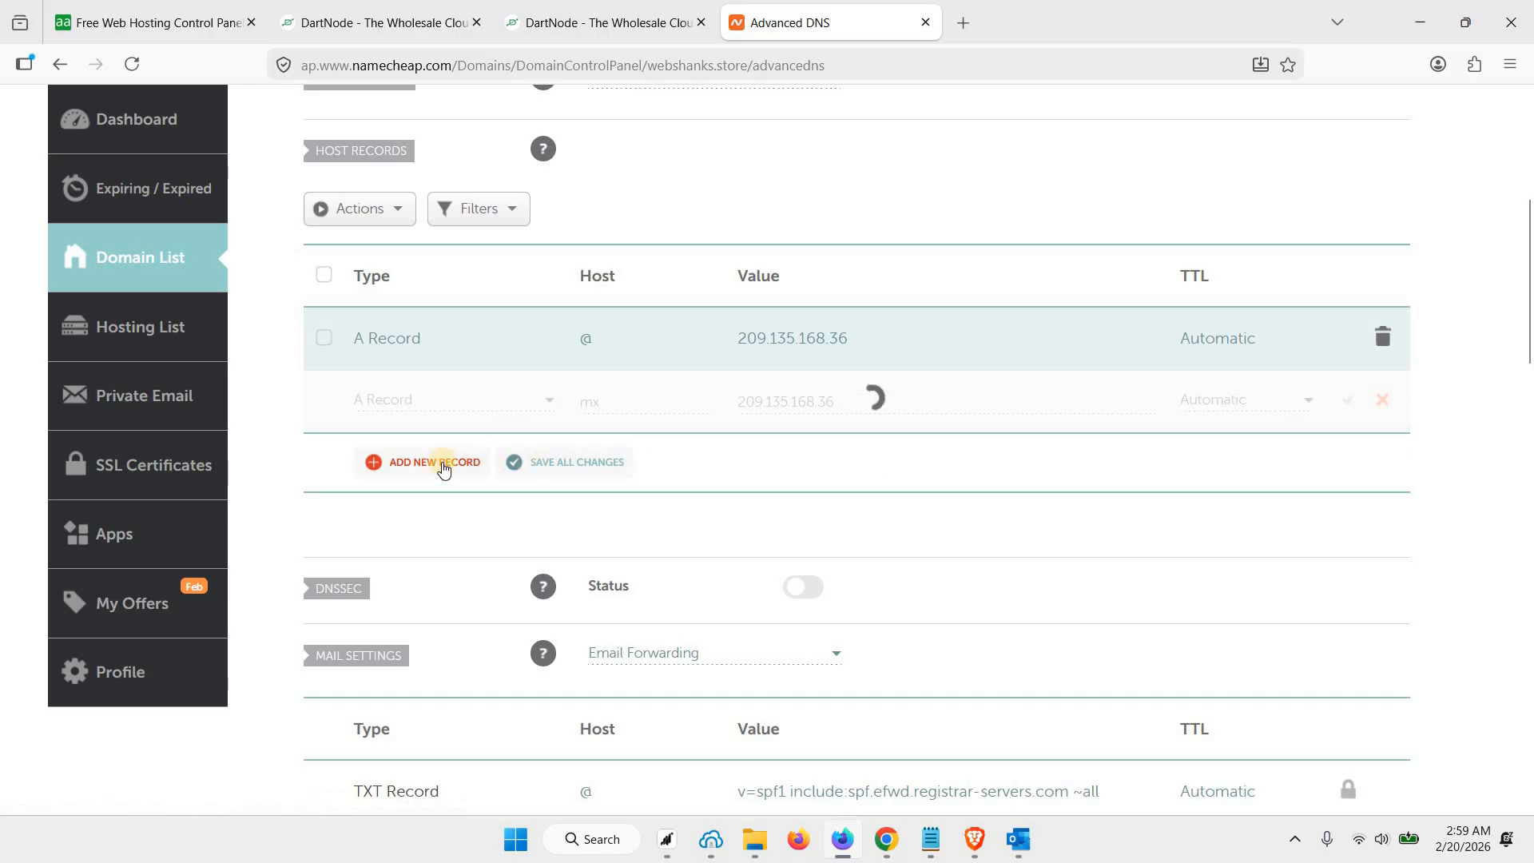
# Set the mail settings to Custom MX and save an MX record with host @, mail server mx.webshanks.store and priority 10
pyautogui.scroll(-3, 550, 560)
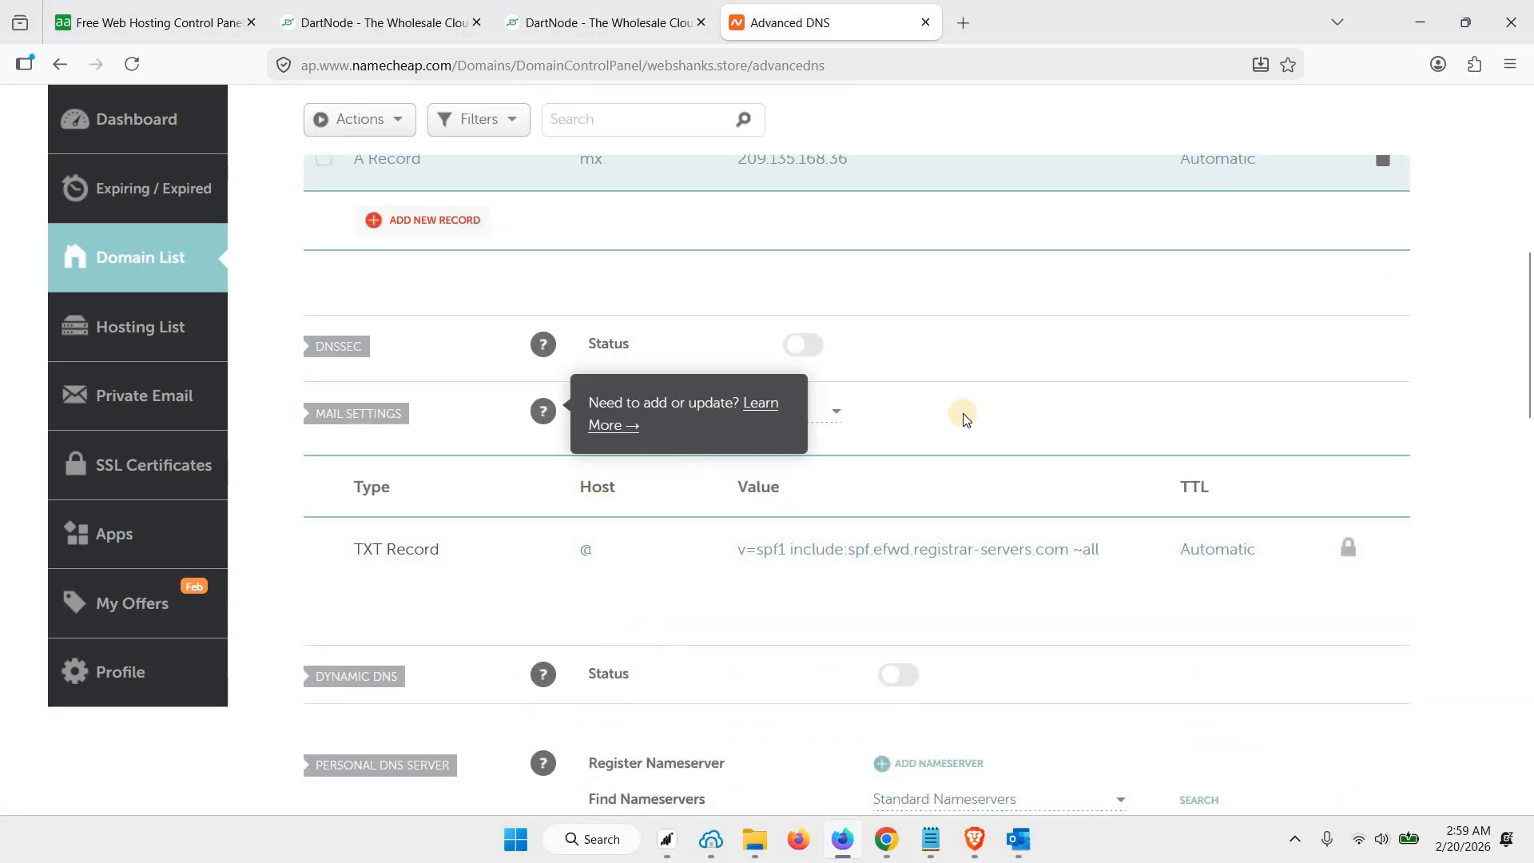
pyautogui.click(769, 427)
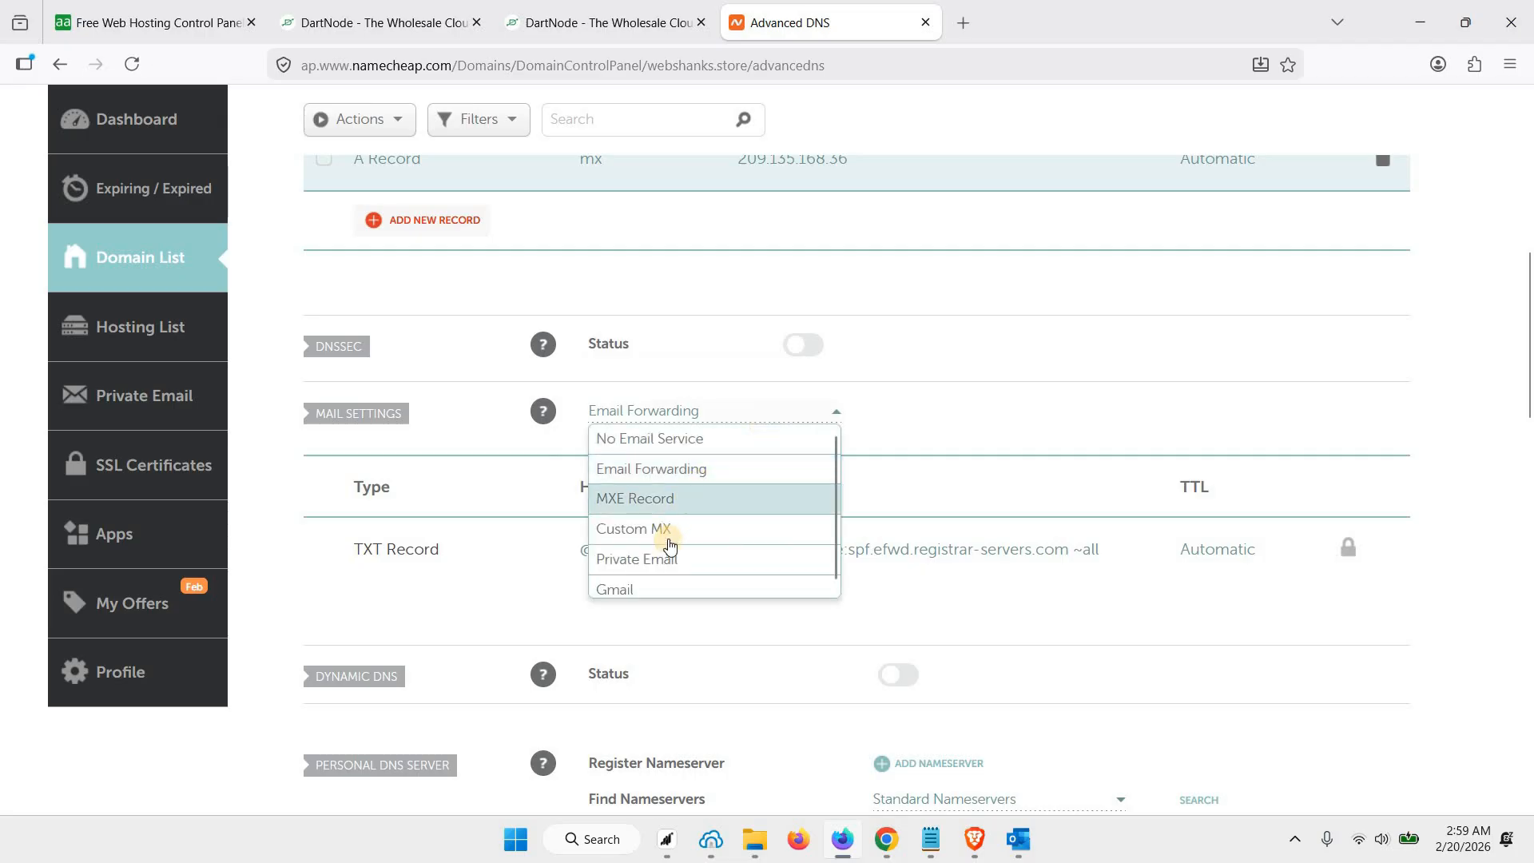
pyautogui.click(670, 529)
pyautogui.click(618, 607)
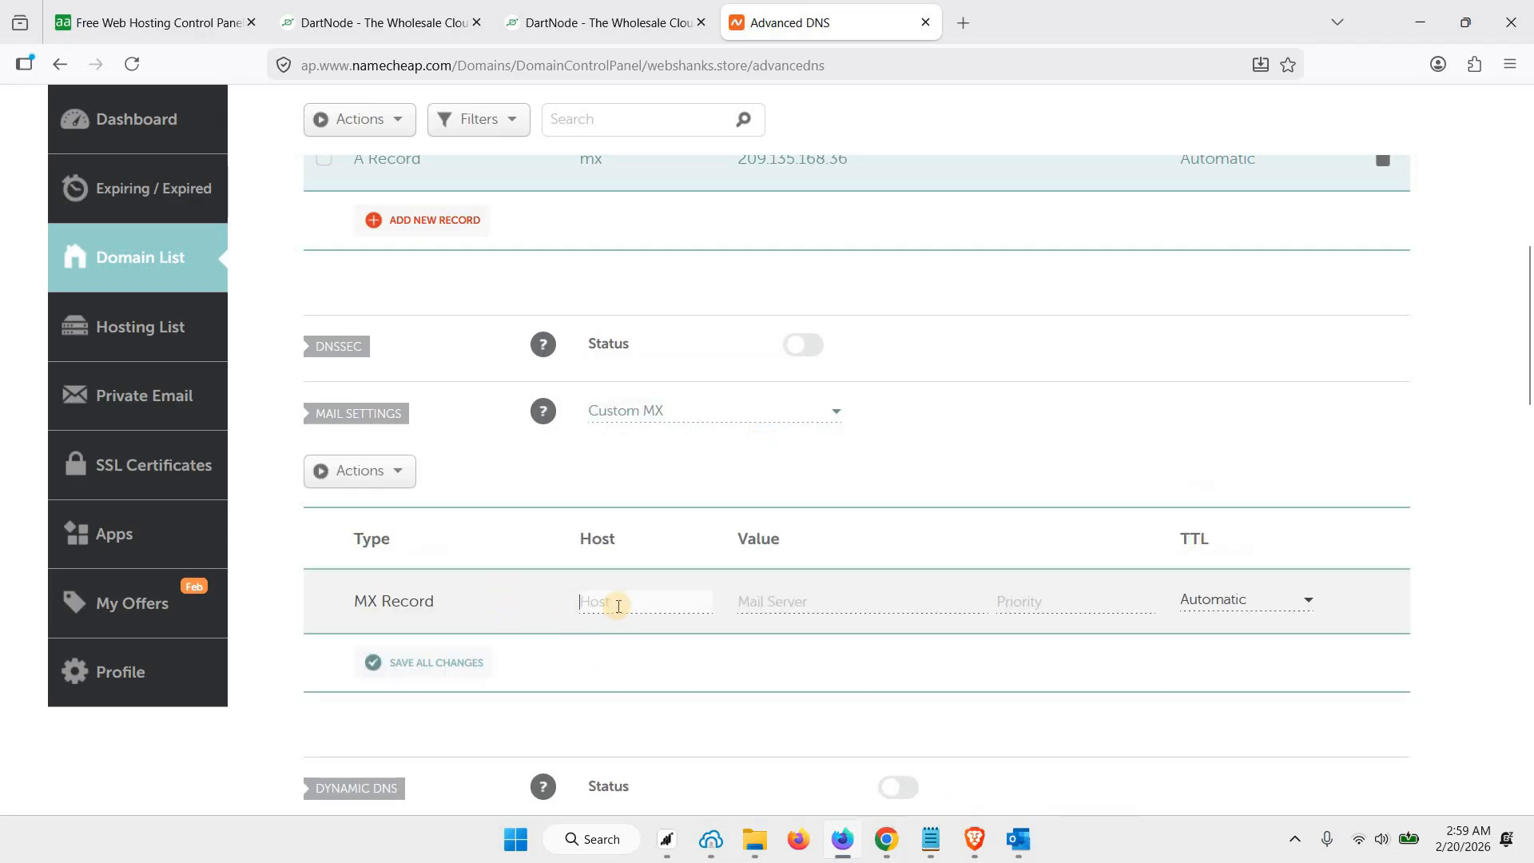
pyautogui.write('@')
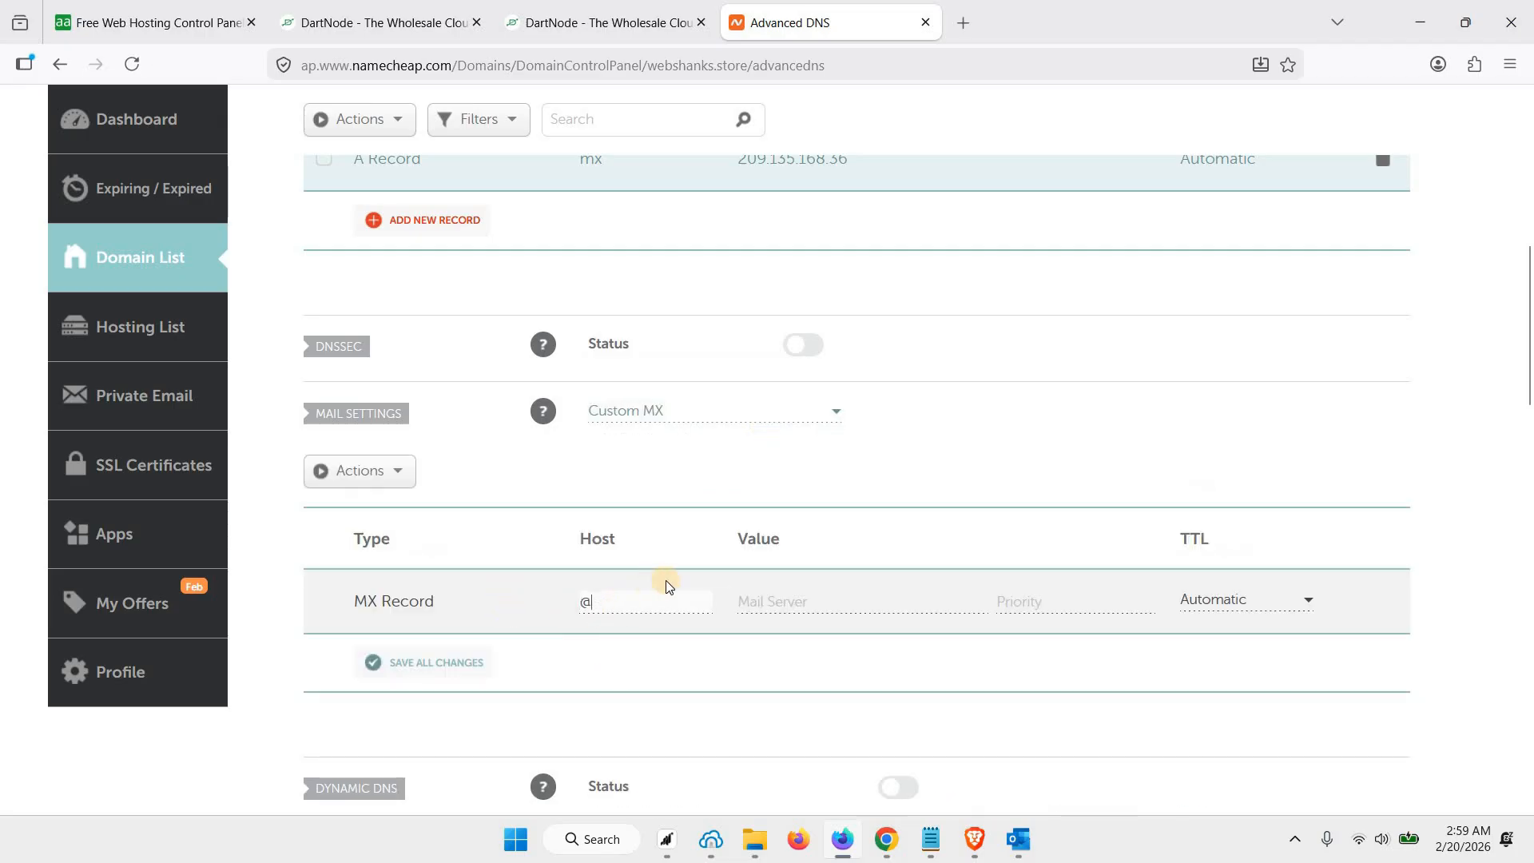
pyautogui.click(774, 600)
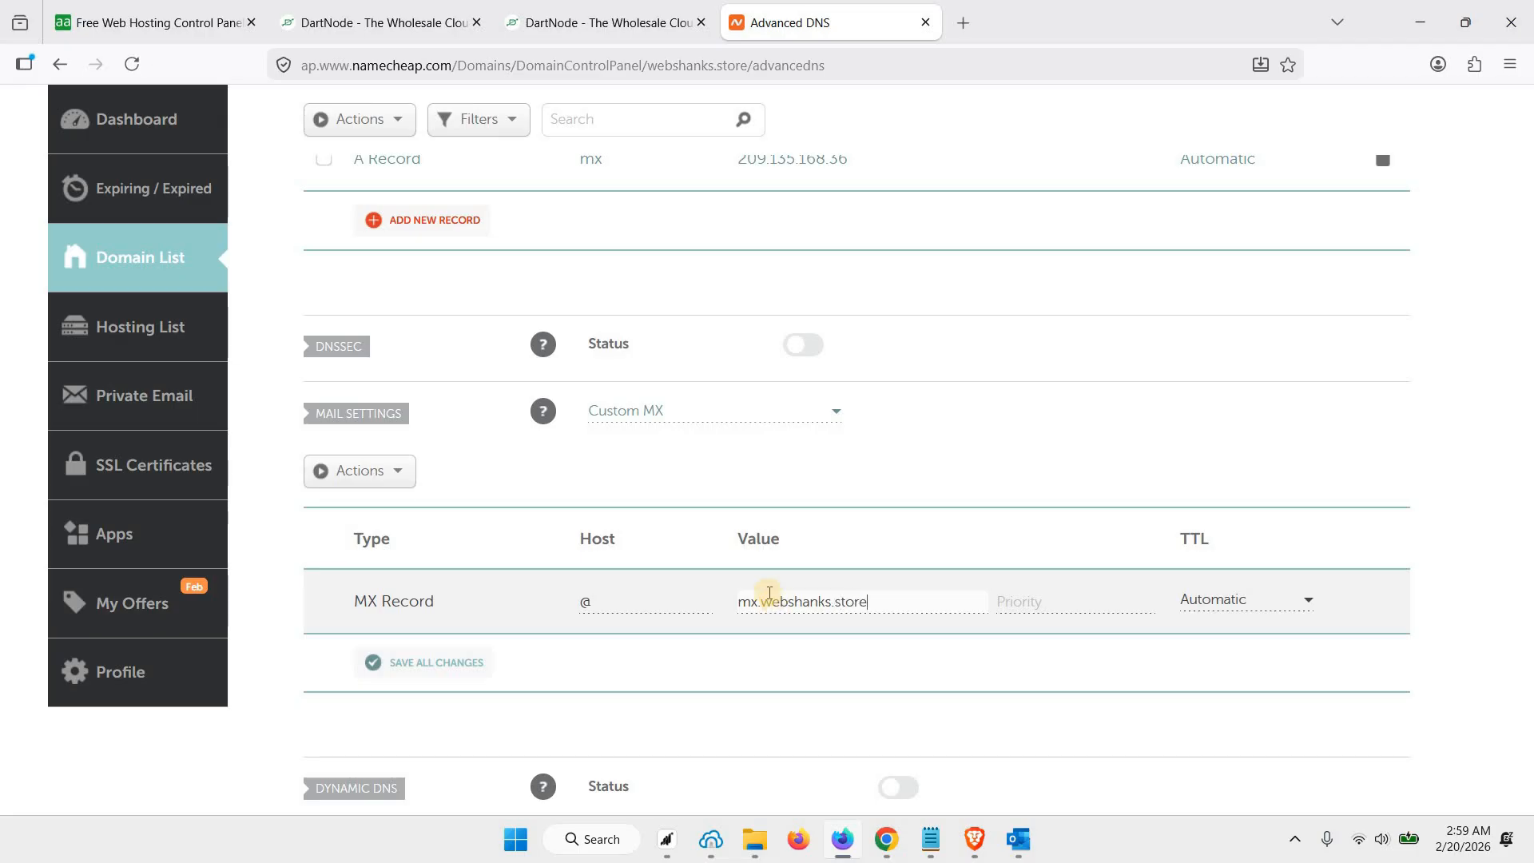
pyautogui.click(1038, 608)
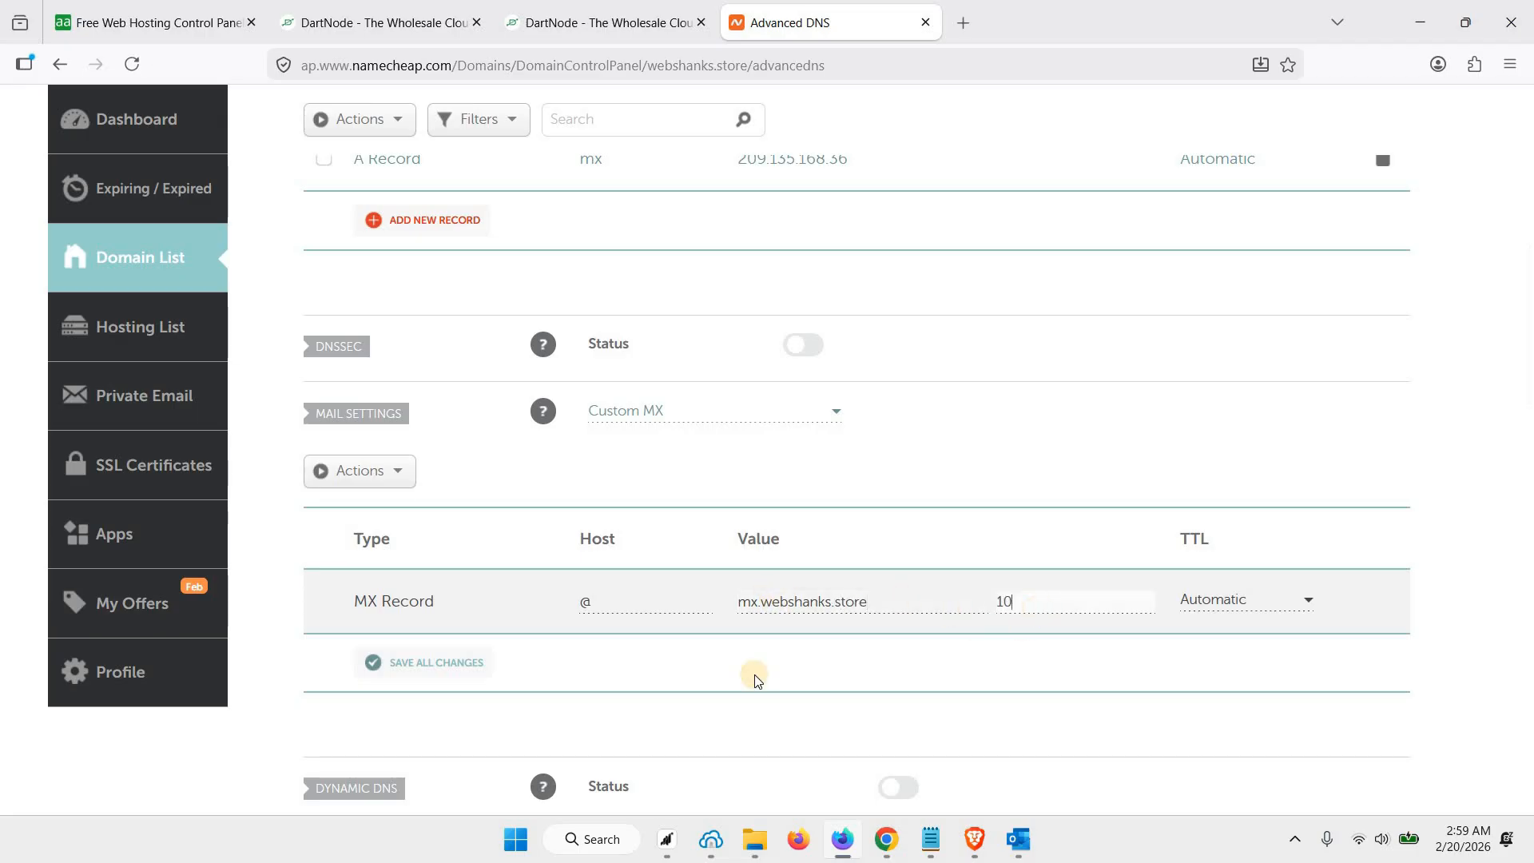
pyautogui.click(462, 670)
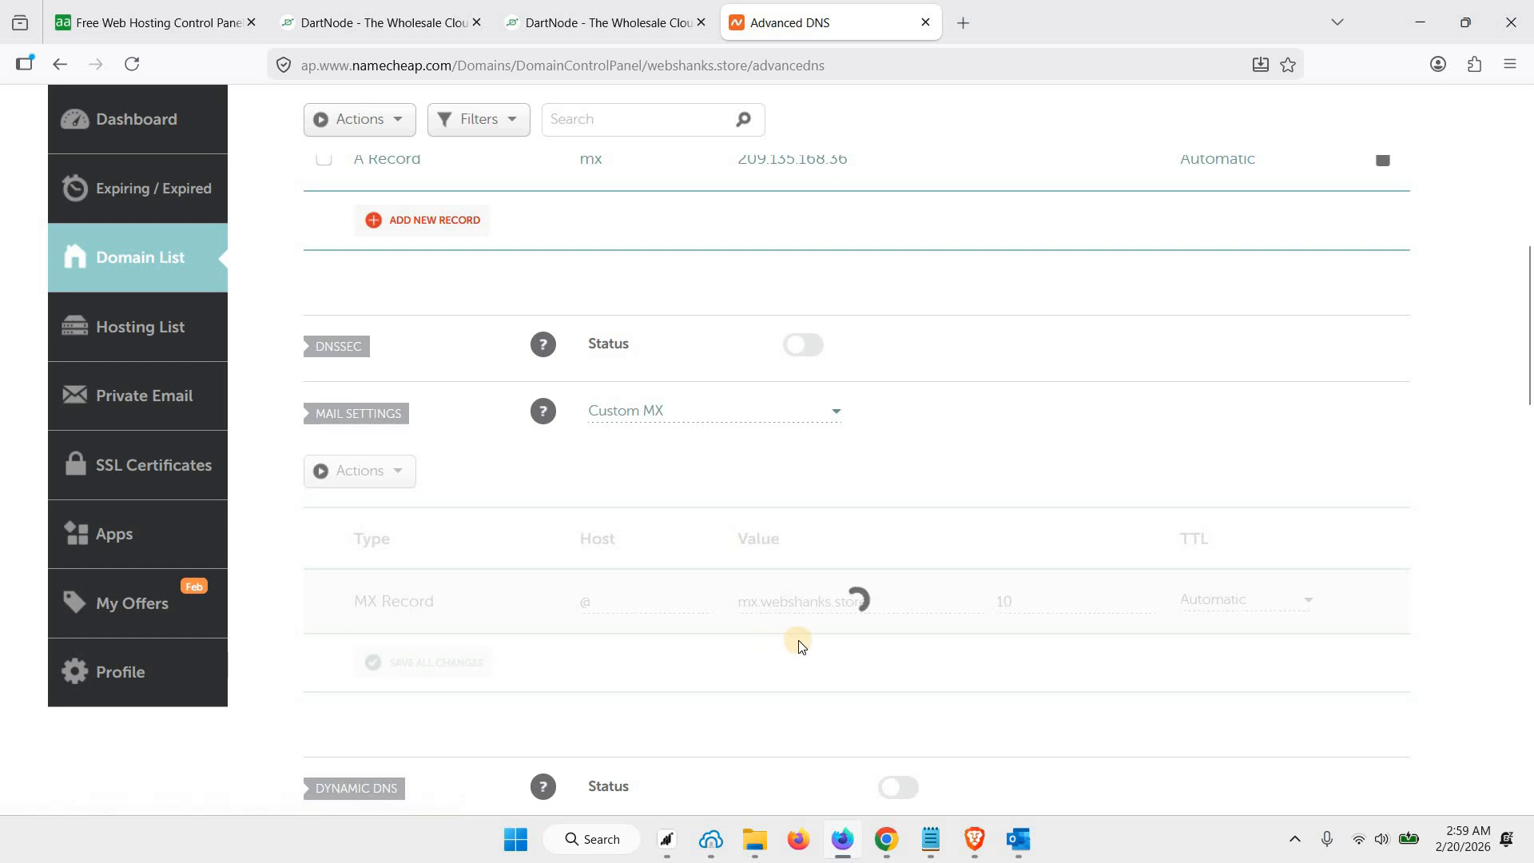
pyautogui.scroll(3, 799, 644)
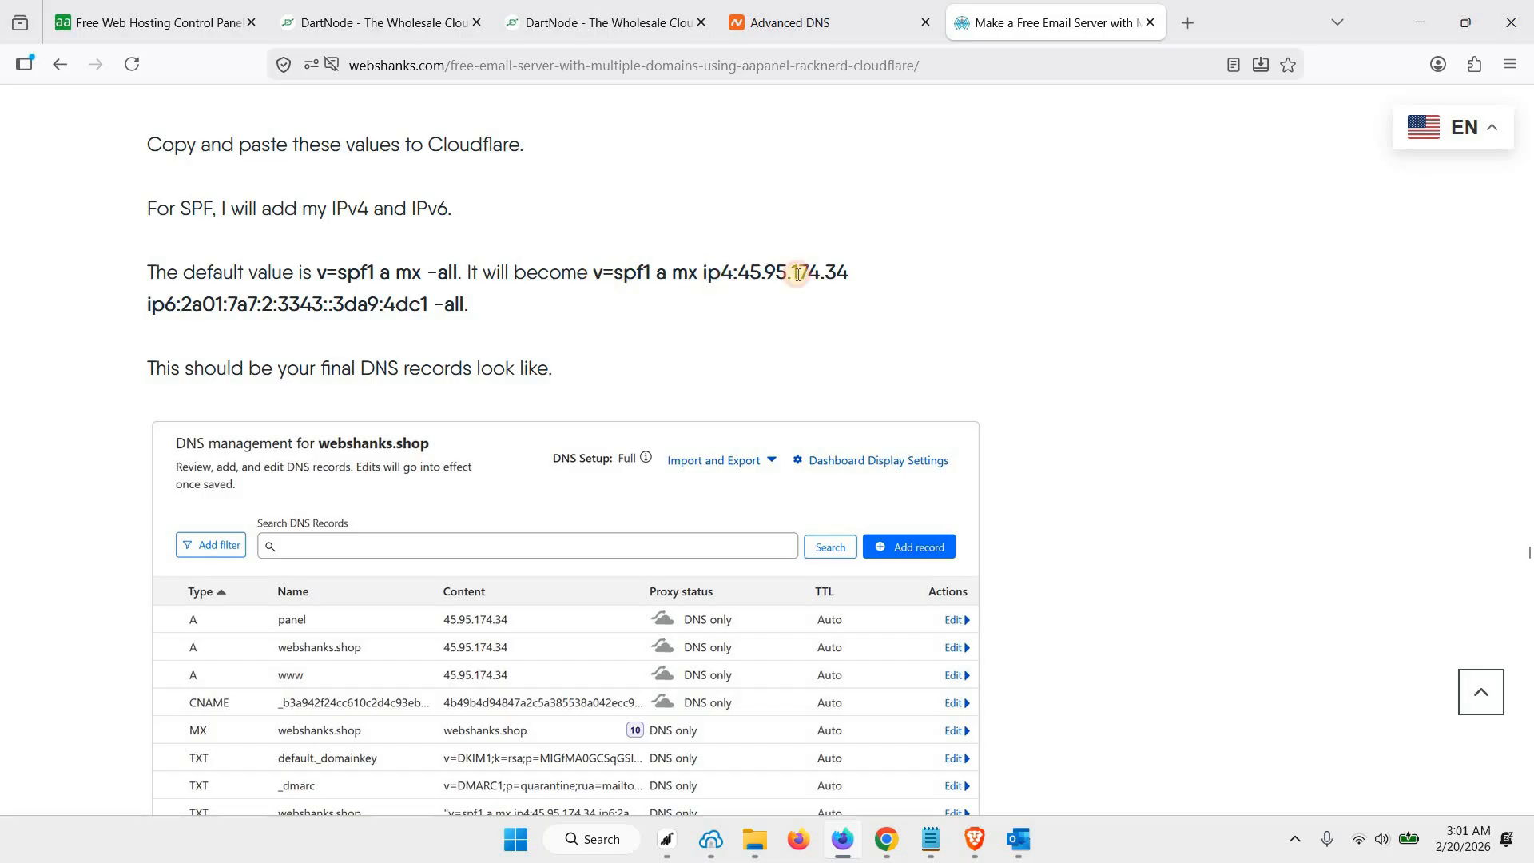
# Examine the ip4 part of the SPF example in the webshanks.com email server guide, and return to Namecheap's Advanced DNS page
pyautogui.moveTo(798, 273); pyautogui.dragTo(703, 275)
pyautogui.click(731, 278)
pyautogui.click(787, 36)
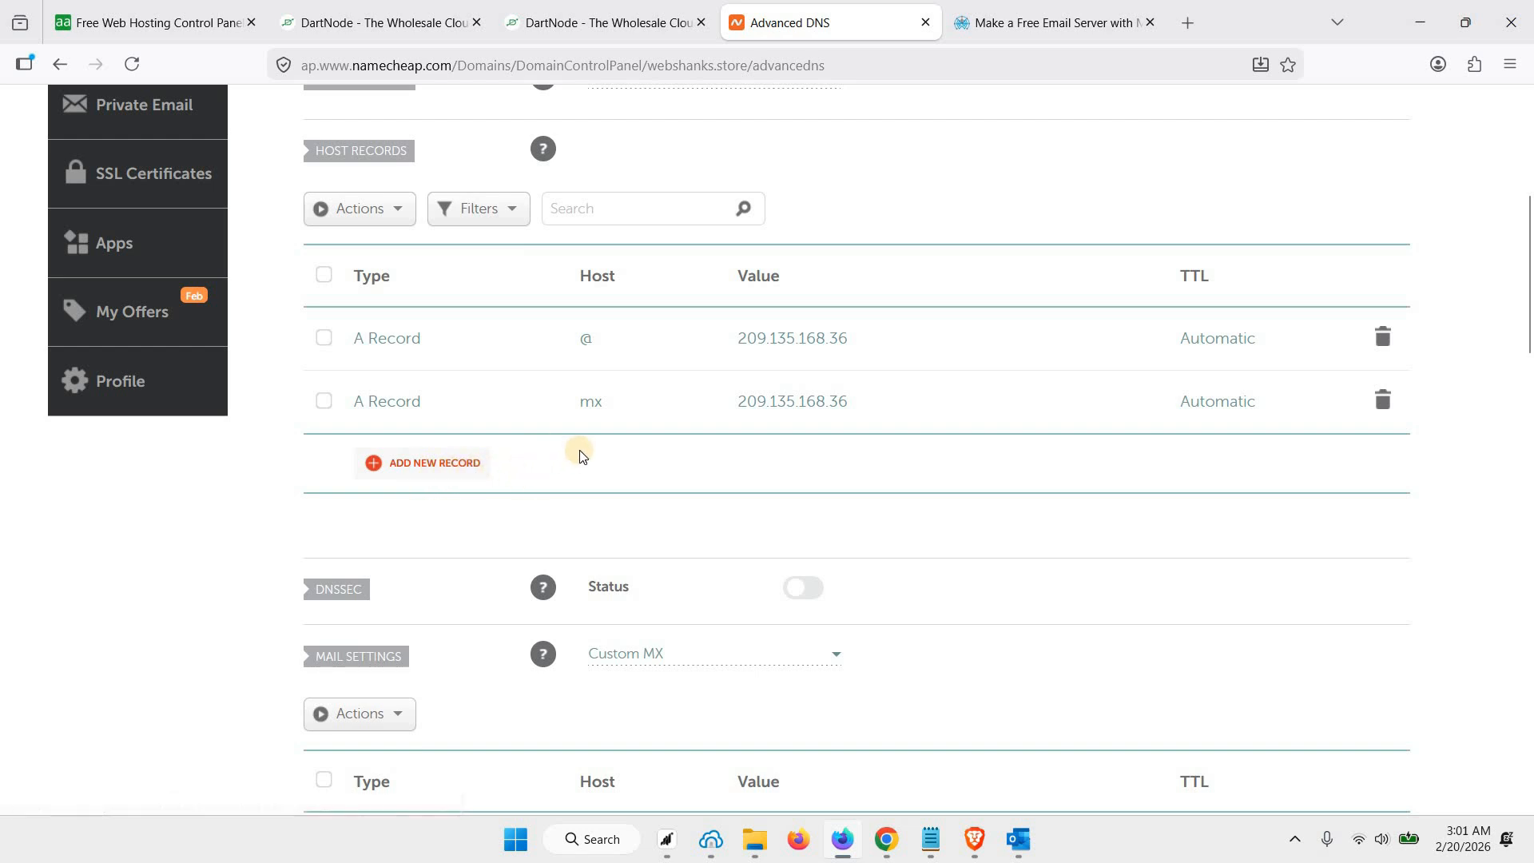
# Add and save an AAAA record with host @ and the server's IPv6 address copied from DartNode's rDNS page, 2602:f9f3:0:2::870
pyautogui.click(413, 478)
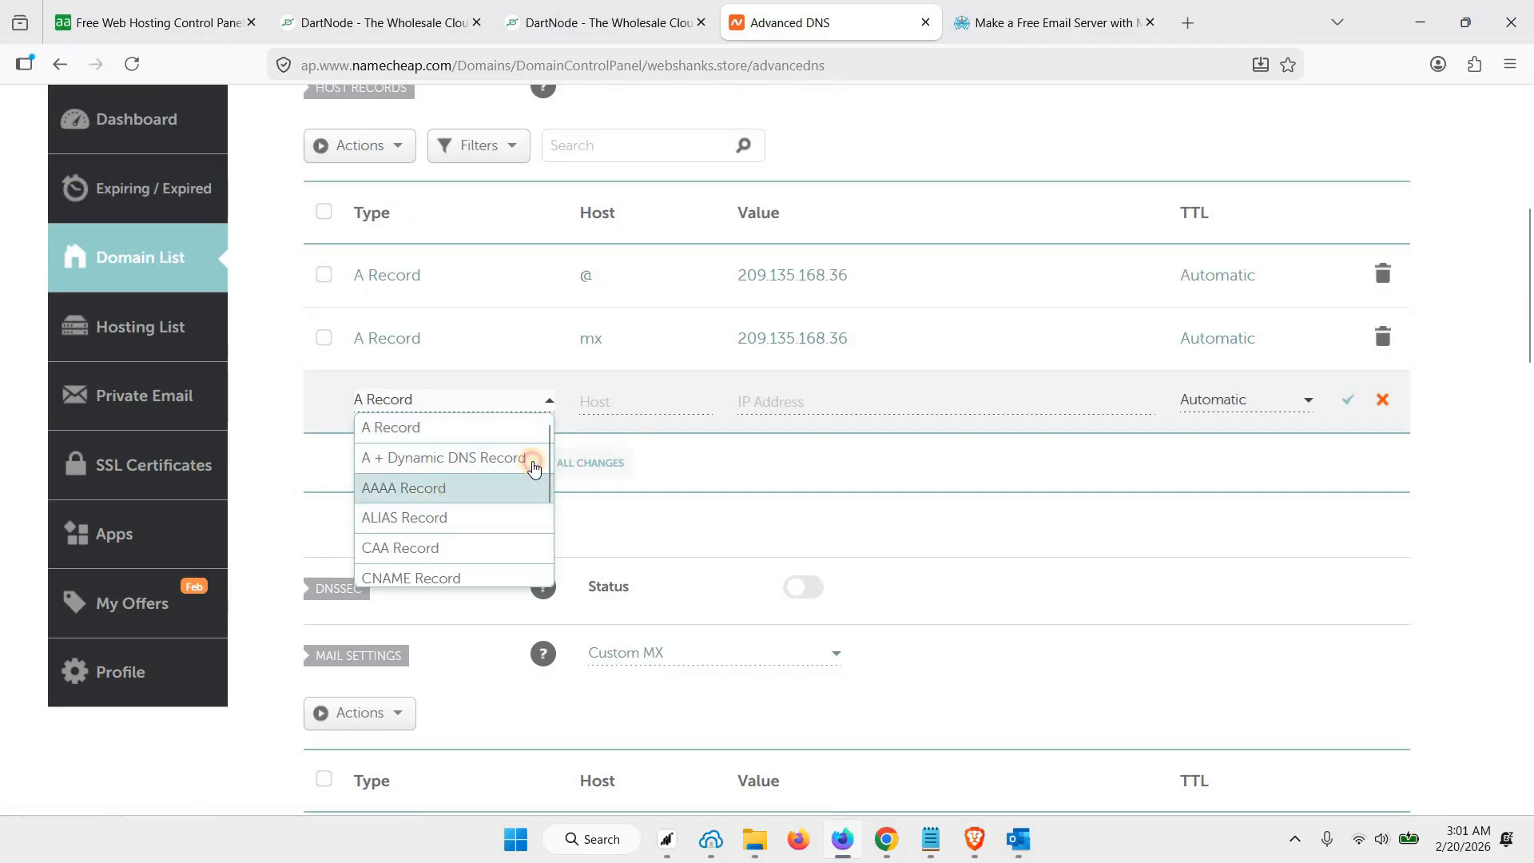
pyautogui.click(524, 483)
pyautogui.click(615, 405)
pyautogui.write('@')
pyautogui.click(607, 22)
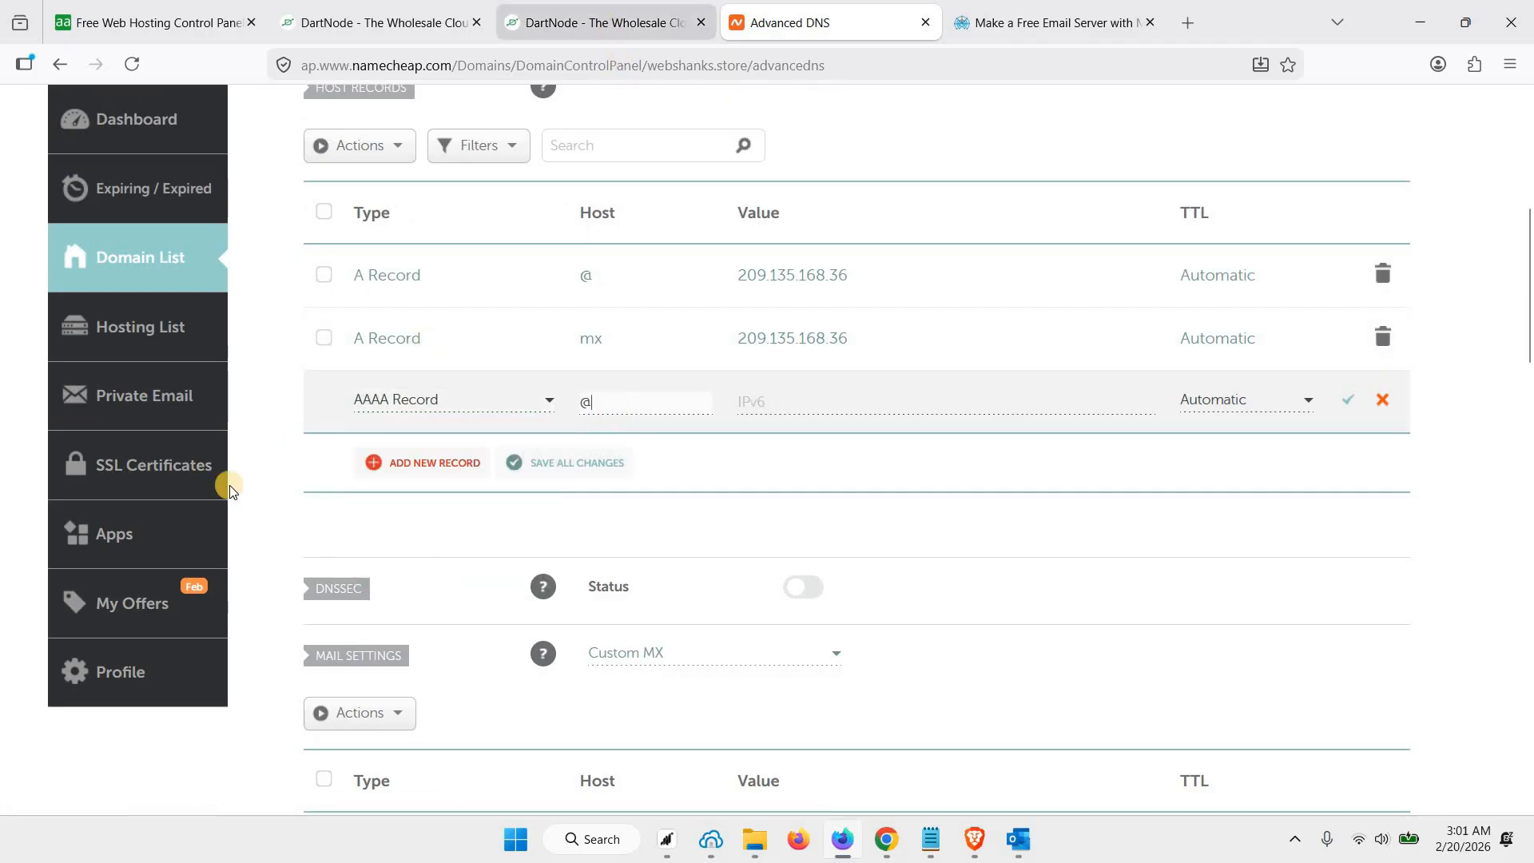
pyautogui.tripleClick(318, 521)
pyautogui.hotkey('ctrl', 'c')
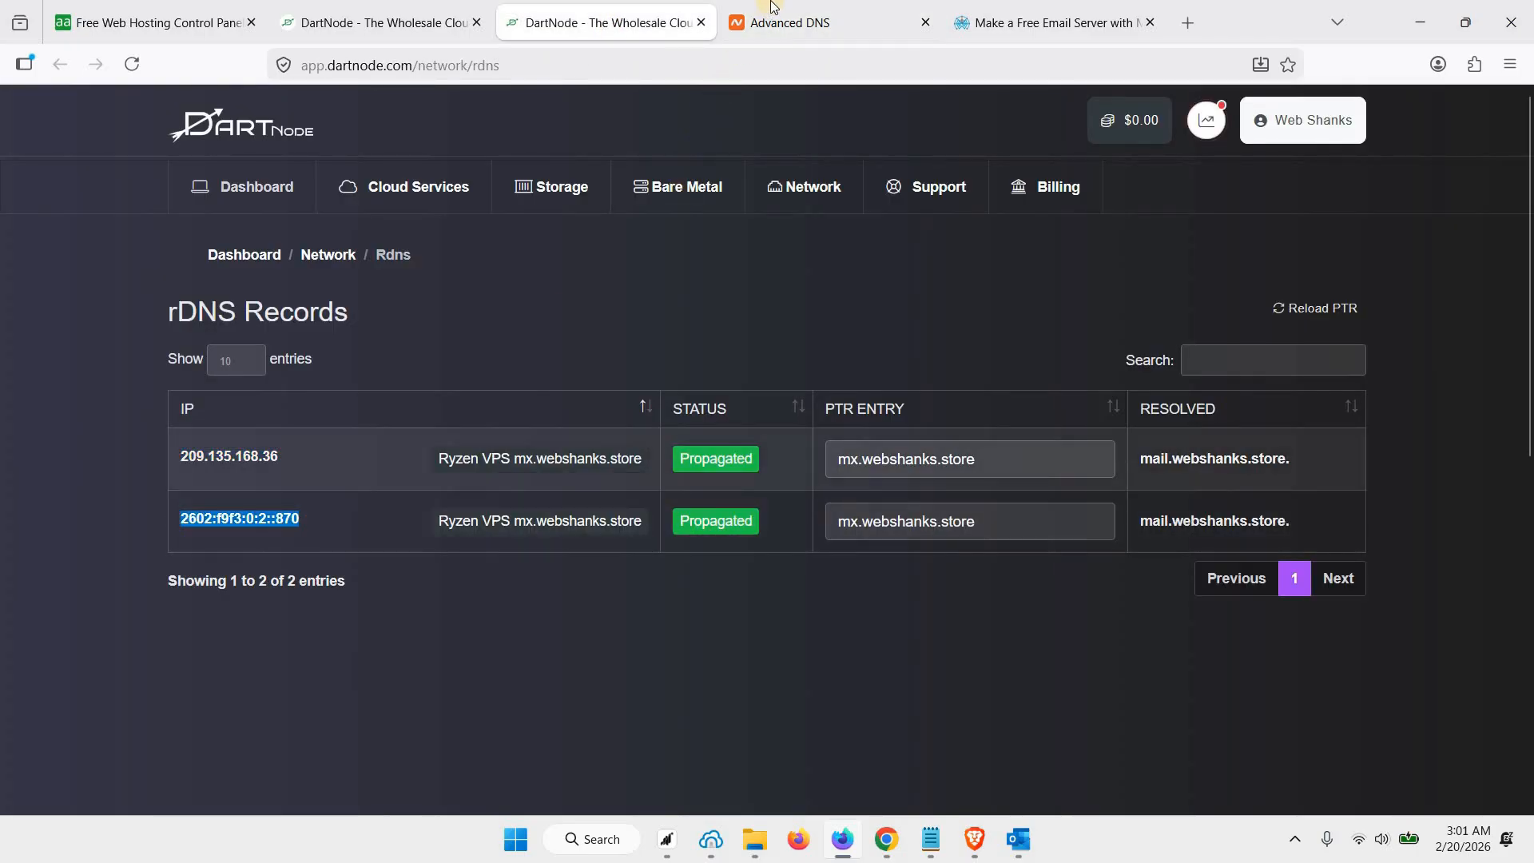
pyautogui.hotkey('ctrl', 'Tab')
pyautogui.click(755, 404)
pyautogui.hotkey('ctrl', 'v')
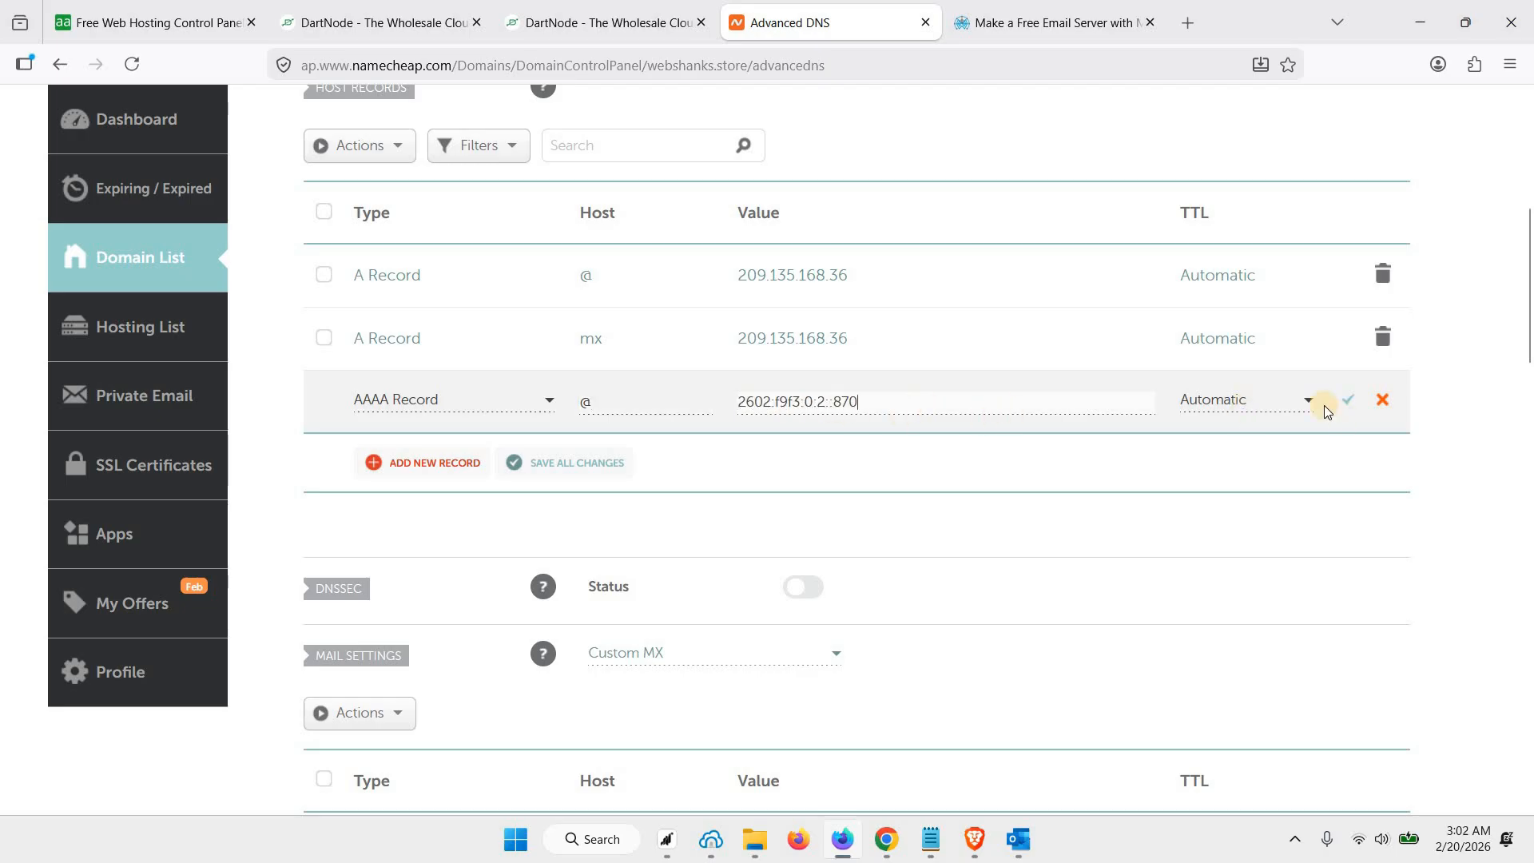
pyautogui.click(1349, 405)
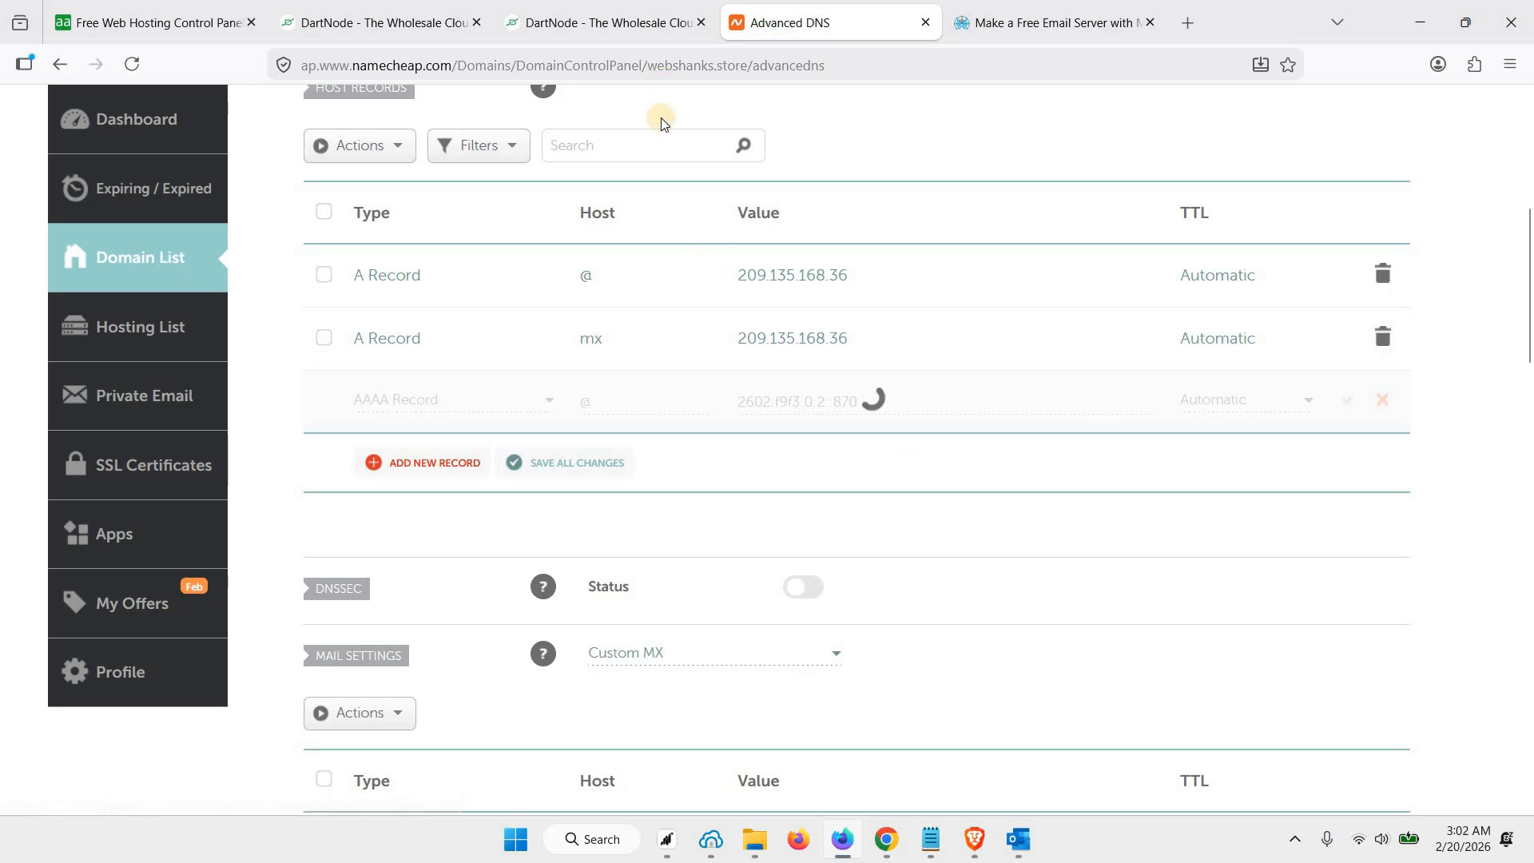
# Add and save an AAAA record with host mx pointing to the same IPv6 address, 2602:f9f3:0:2::870
pyautogui.click(627, 29)
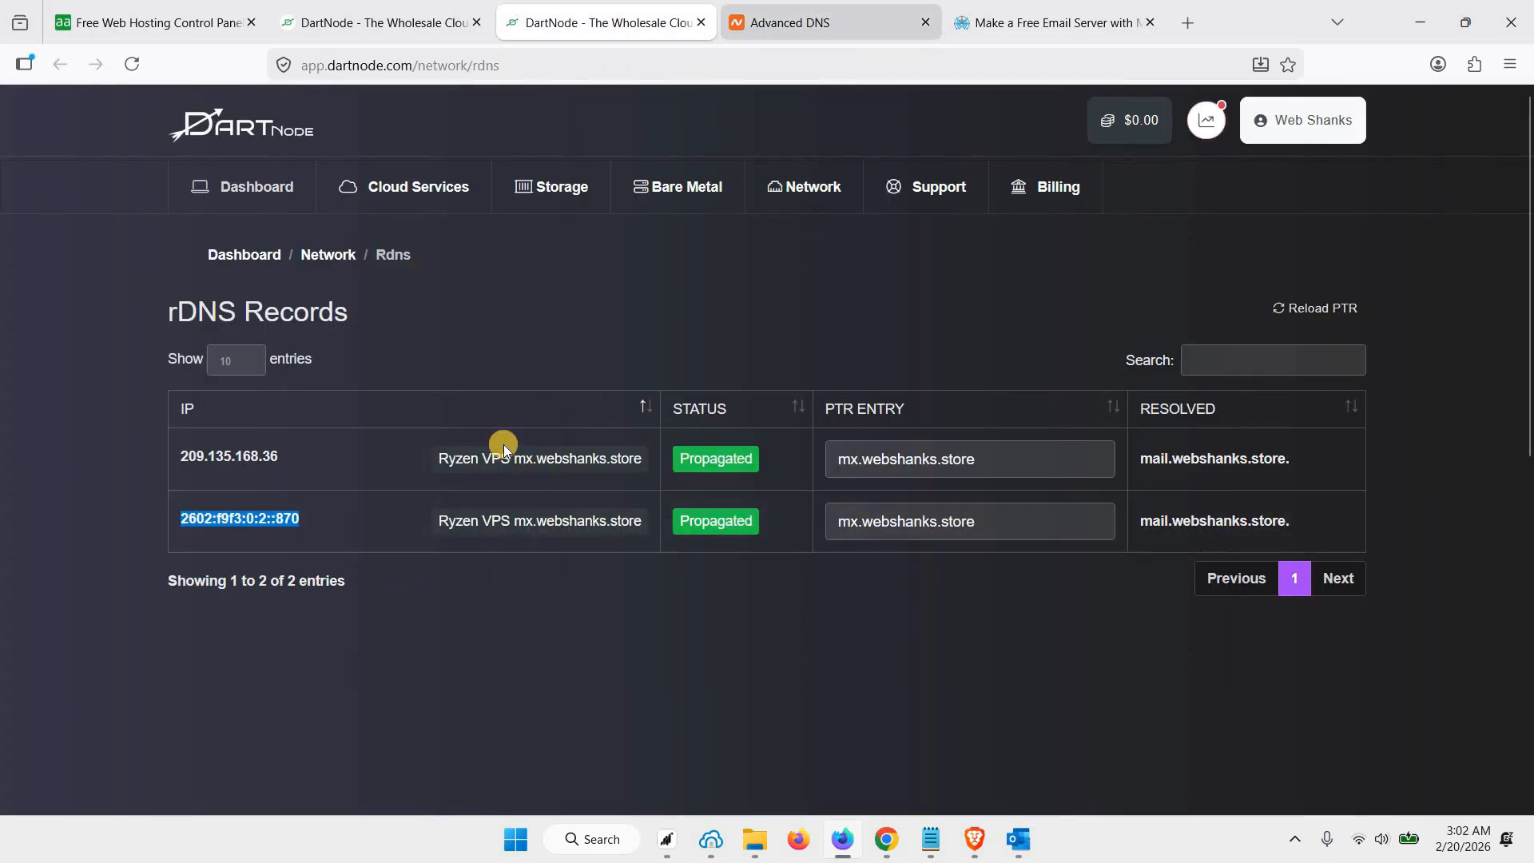
pyautogui.hotkey('ctrl', 'Tab')
pyautogui.click(437, 472)
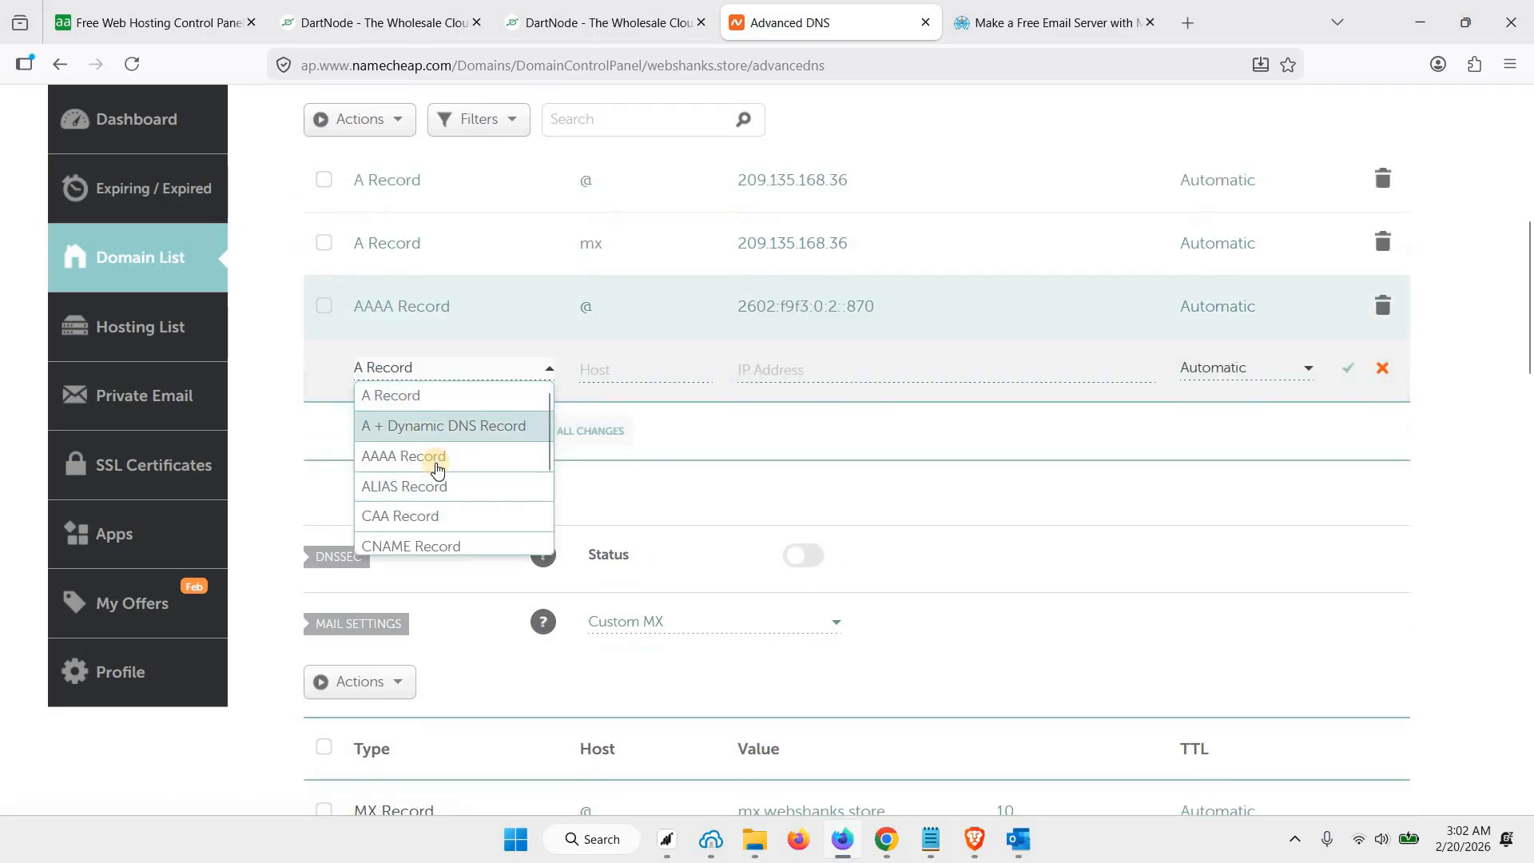
pyautogui.click(626, 369)
pyautogui.write('m')
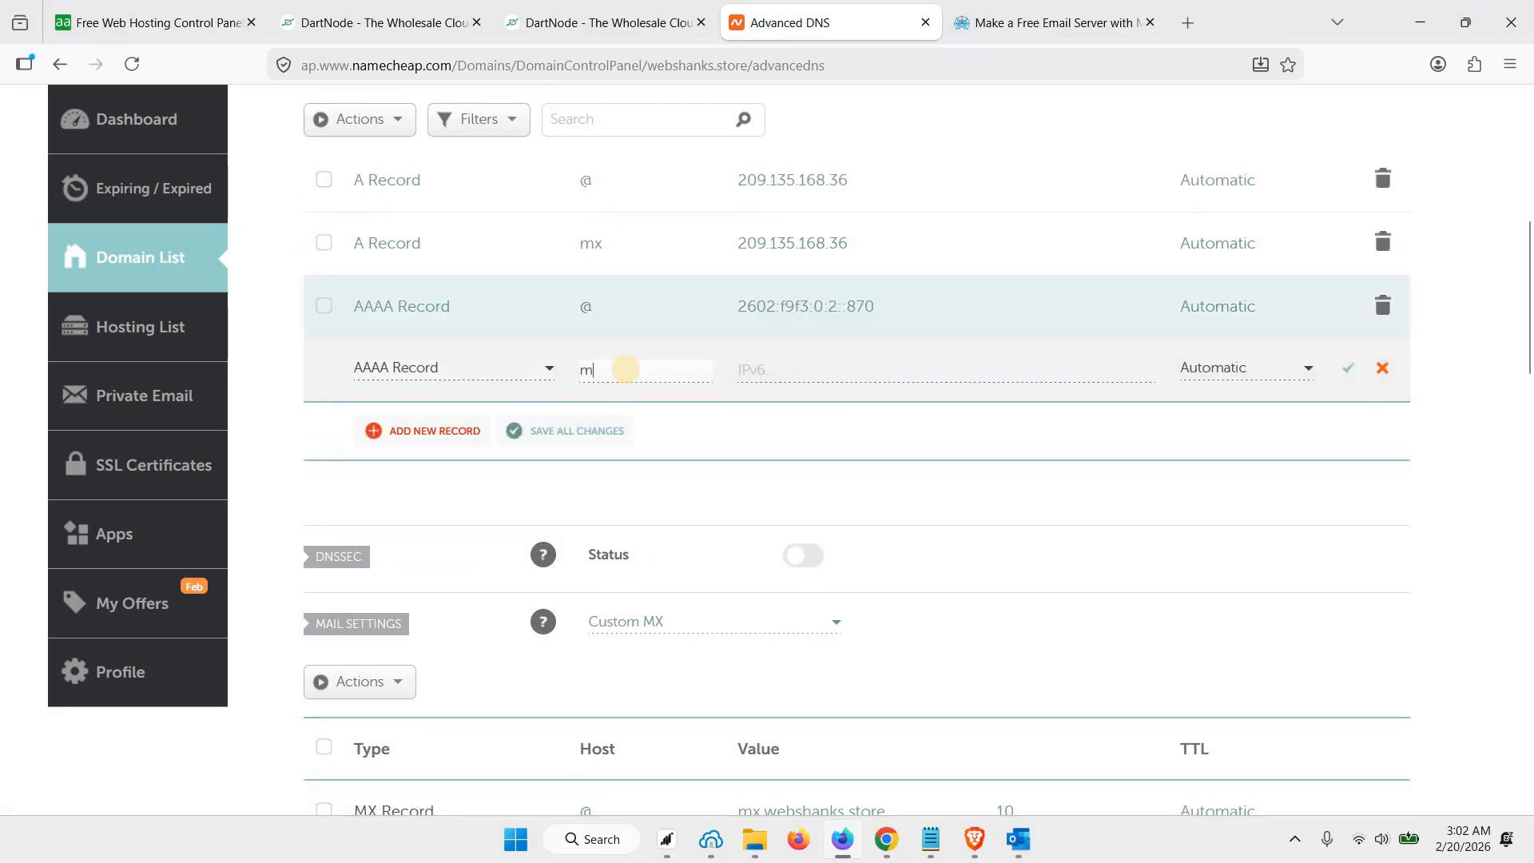
pyautogui.write('x')
pyautogui.click(915, 362)
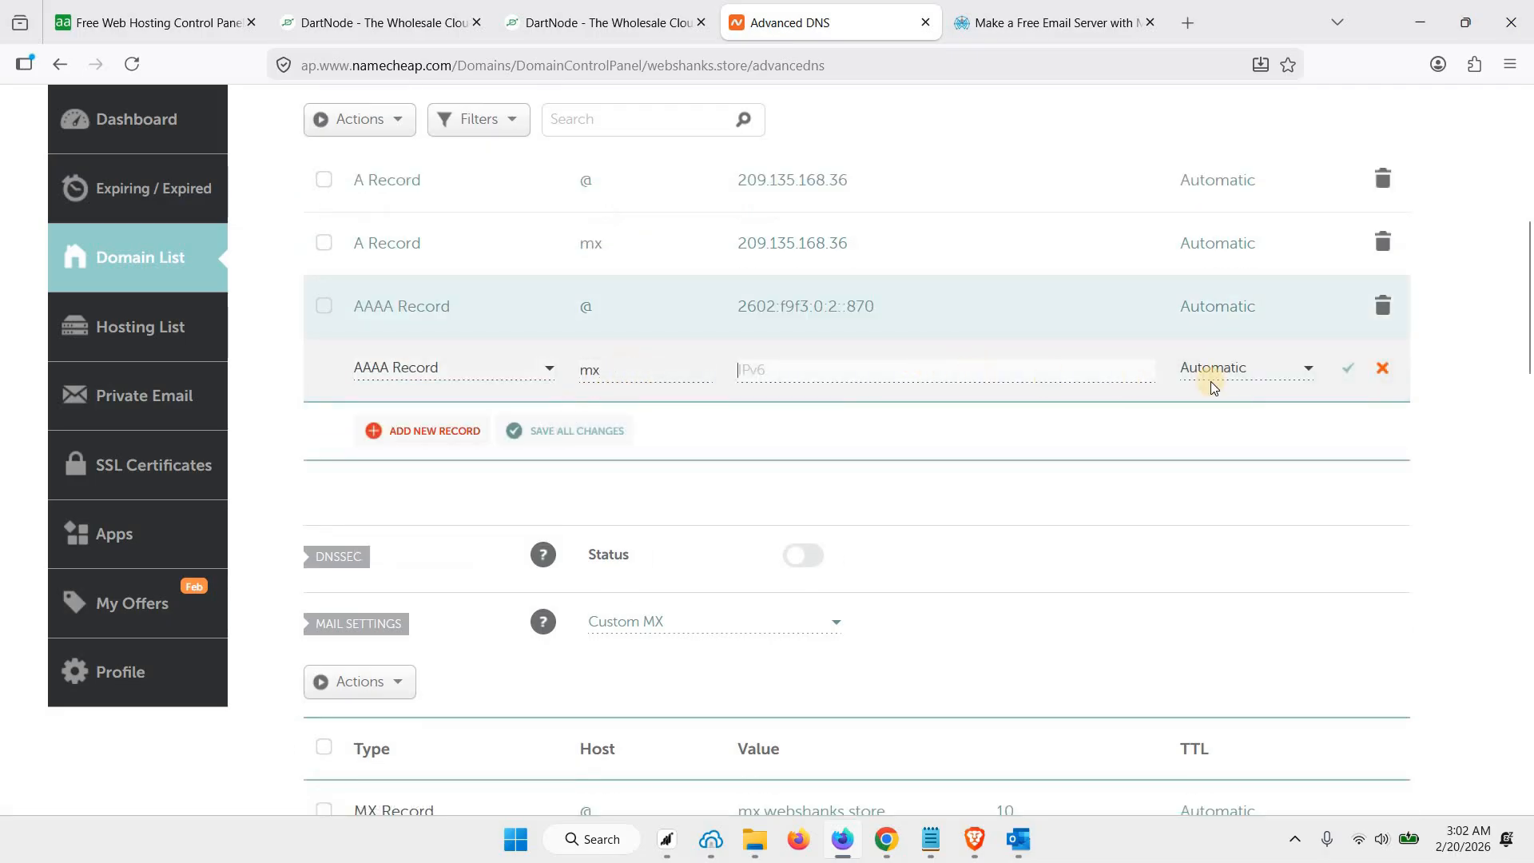
pyautogui.hotkey('ctrl', 'v')
pyautogui.click(1348, 376)
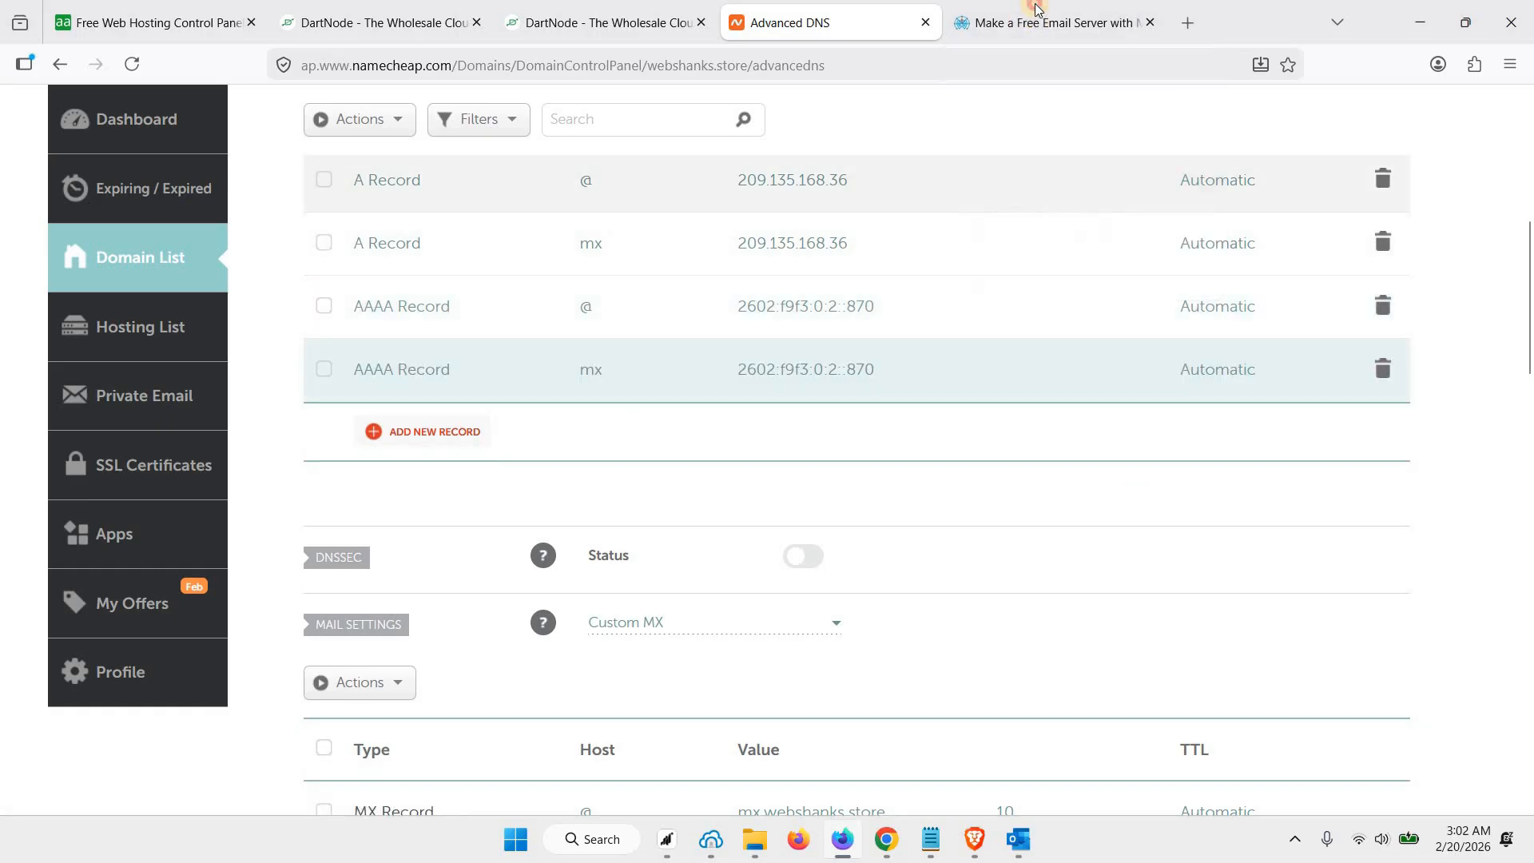
# Copy the full SPF example containing the ip4 and ip6 entries from the webshanks.com guide and return to Namecheap
pyautogui.click(1024, 24)
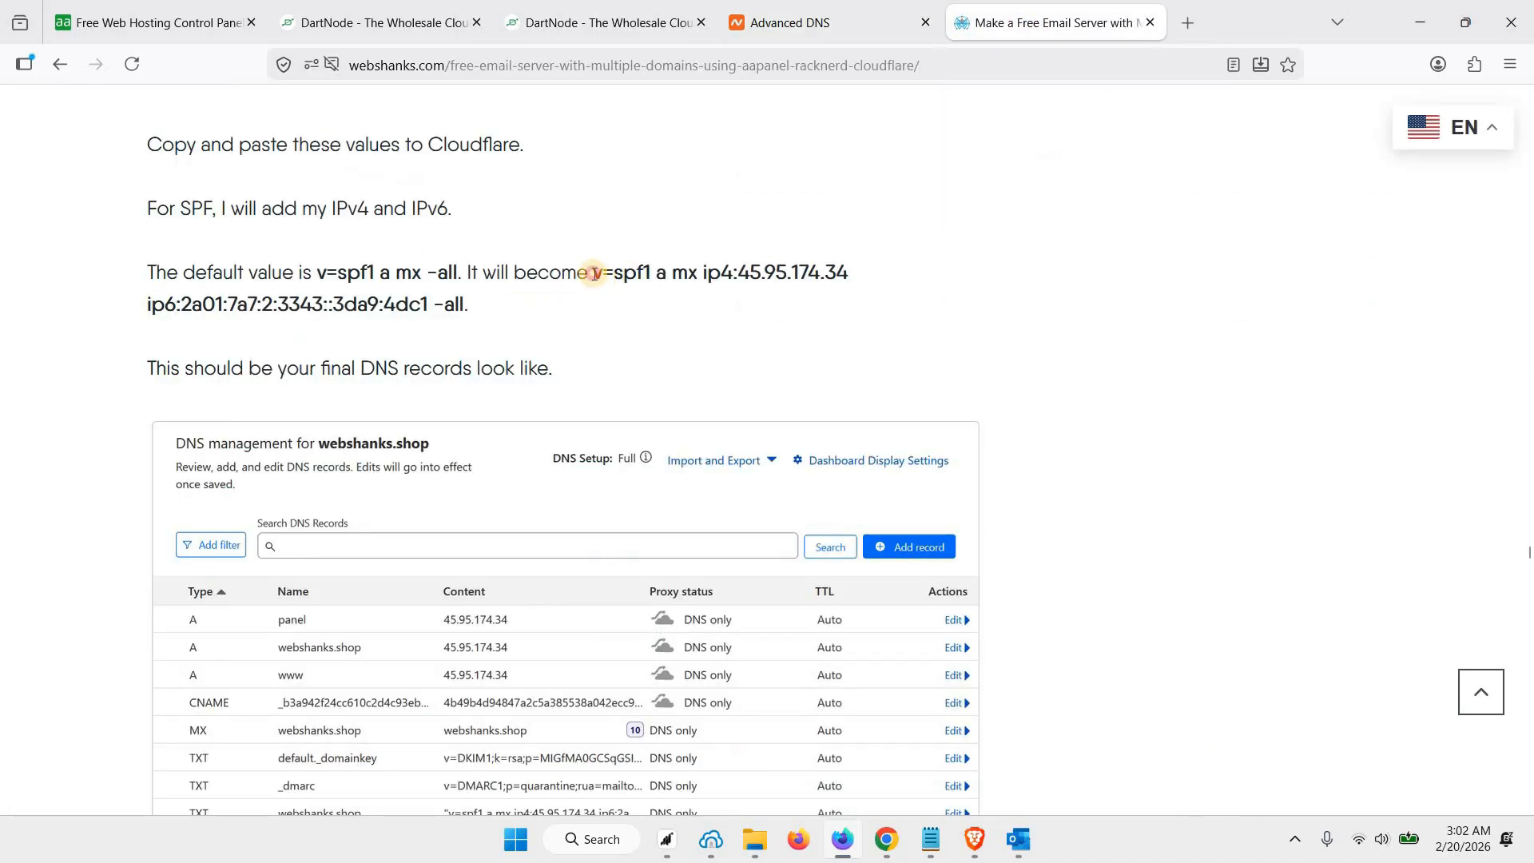
pyautogui.moveTo(595, 273); pyautogui.dragTo(462, 304)
pyautogui.hotkey('ctrl', 'c')
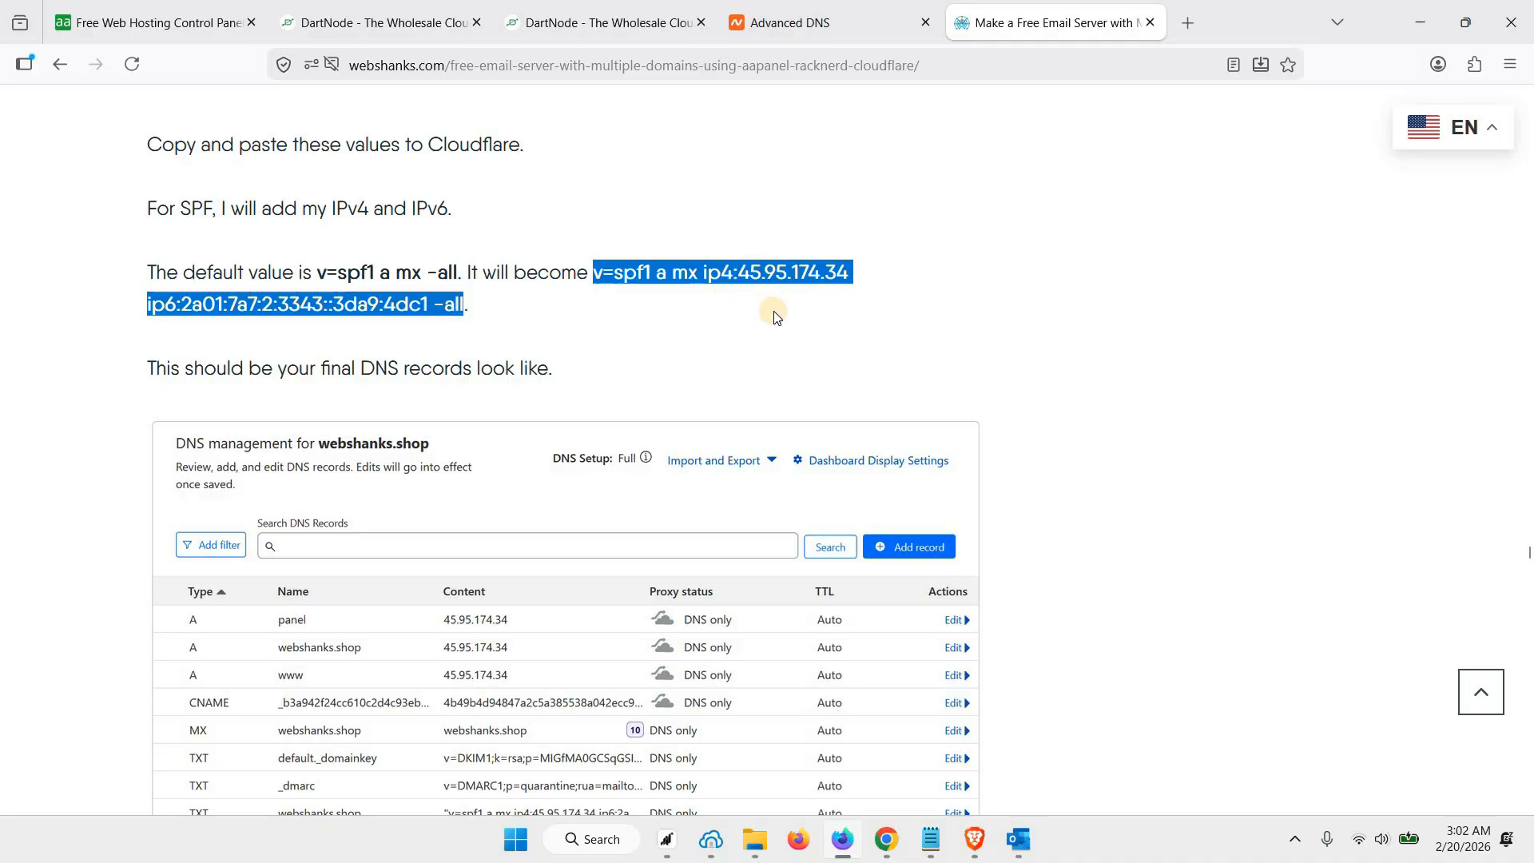
pyautogui.click(803, 28)
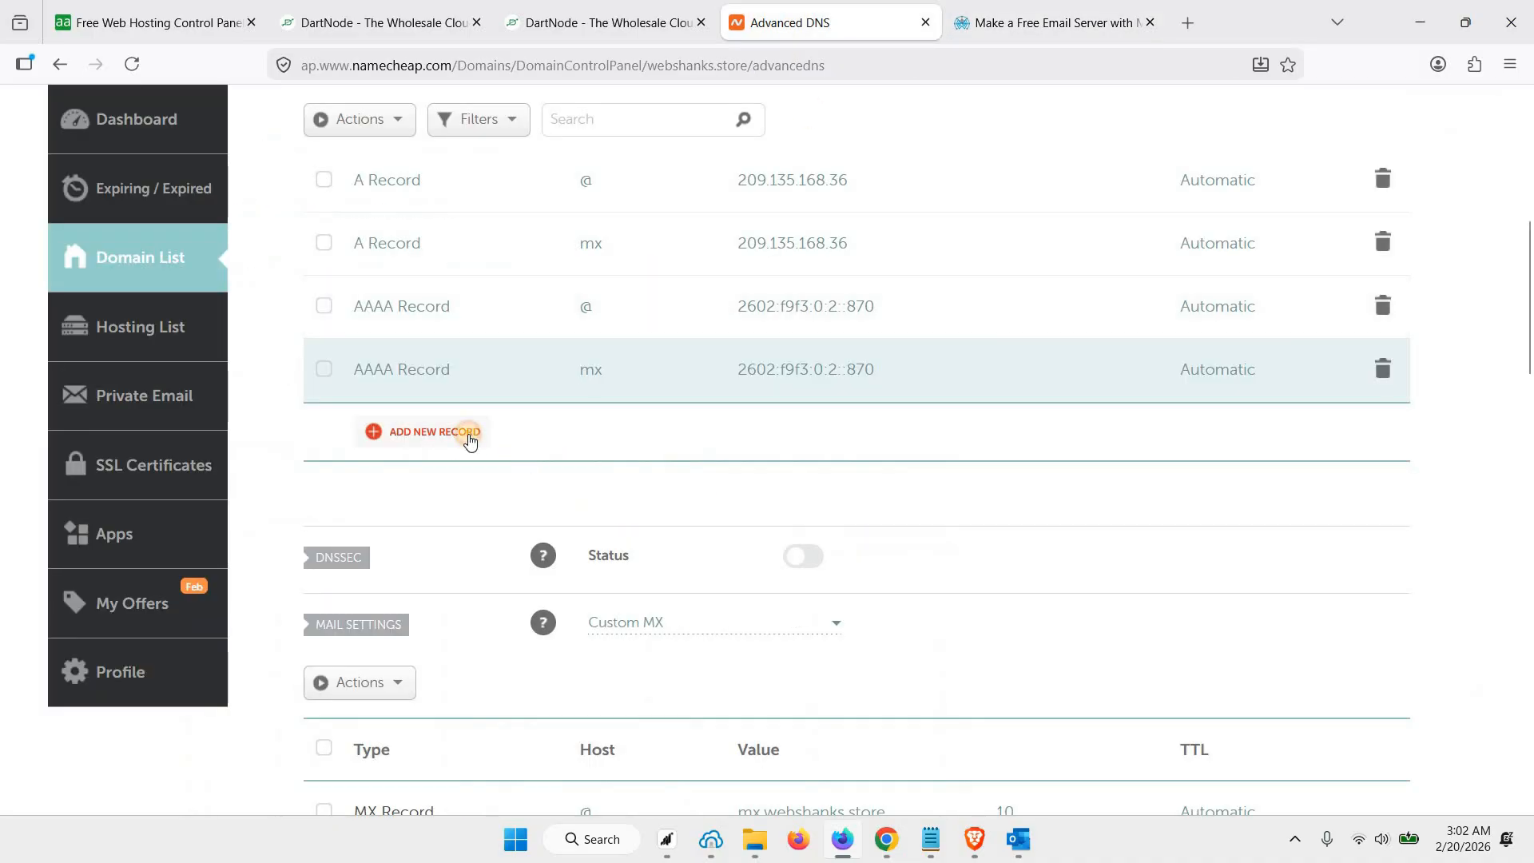
# Add a new TXT record row with host @ and the copied SPF example as its value
pyautogui.click(470, 432)
pyautogui.scroll(-2, 439, 528)
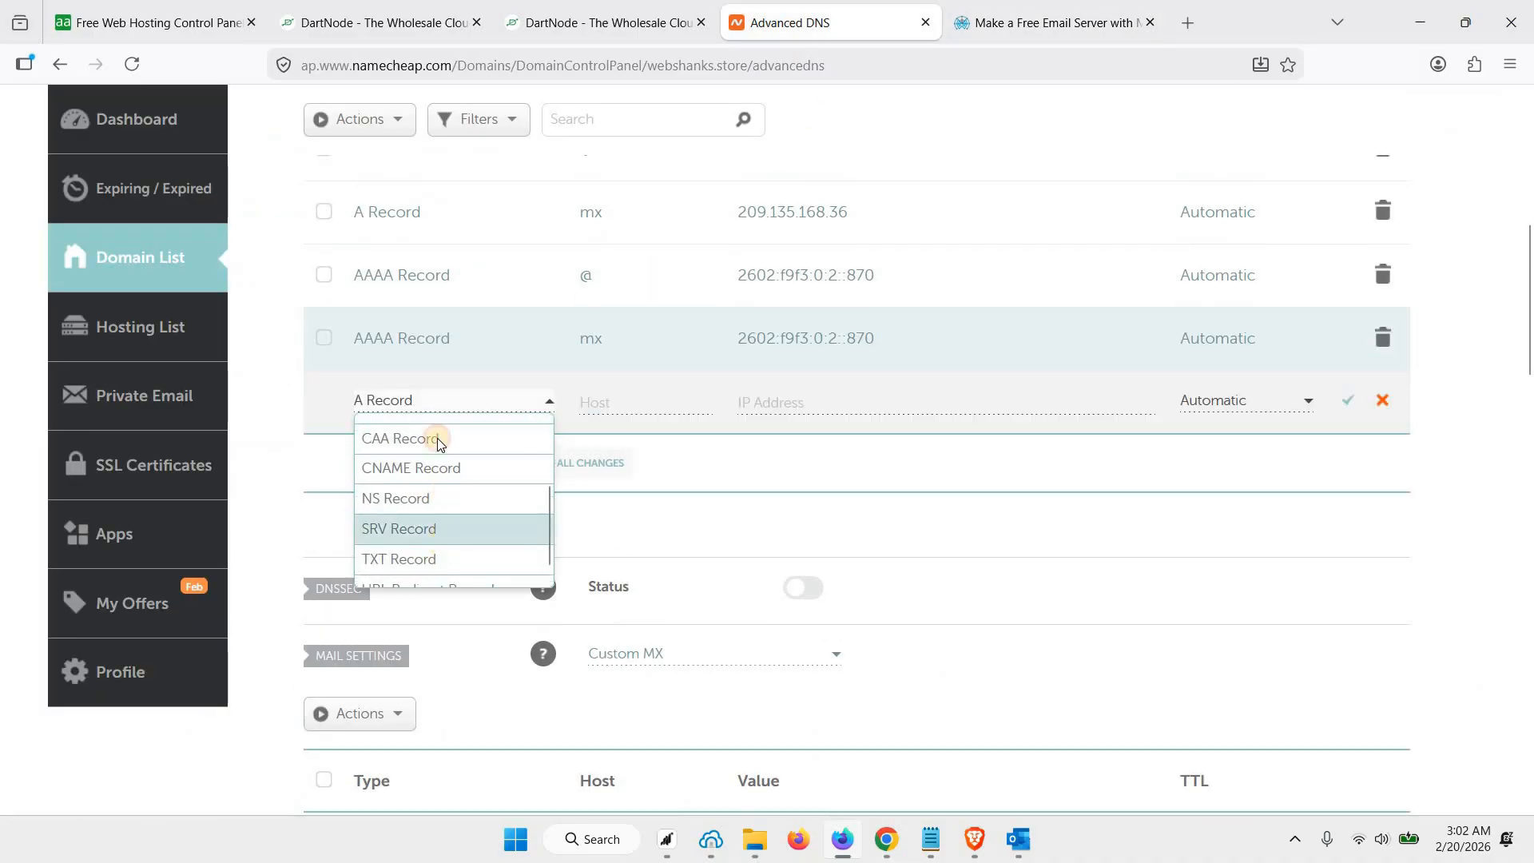
pyautogui.click(433, 529)
pyautogui.click(434, 395)
pyautogui.scroll(-1, 435, 553)
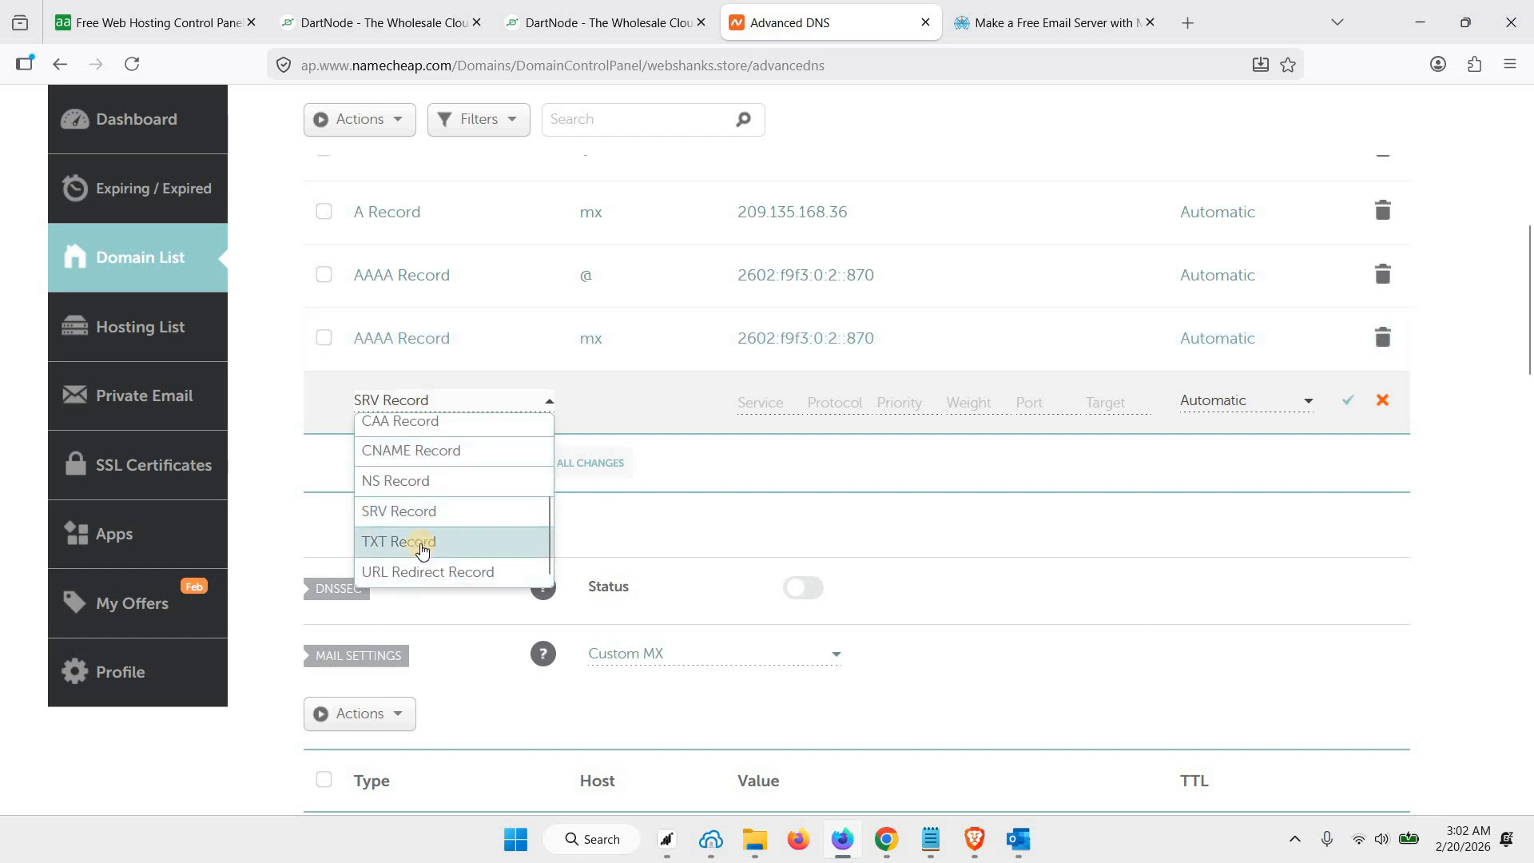
pyautogui.click(422, 551)
pyautogui.click(640, 403)
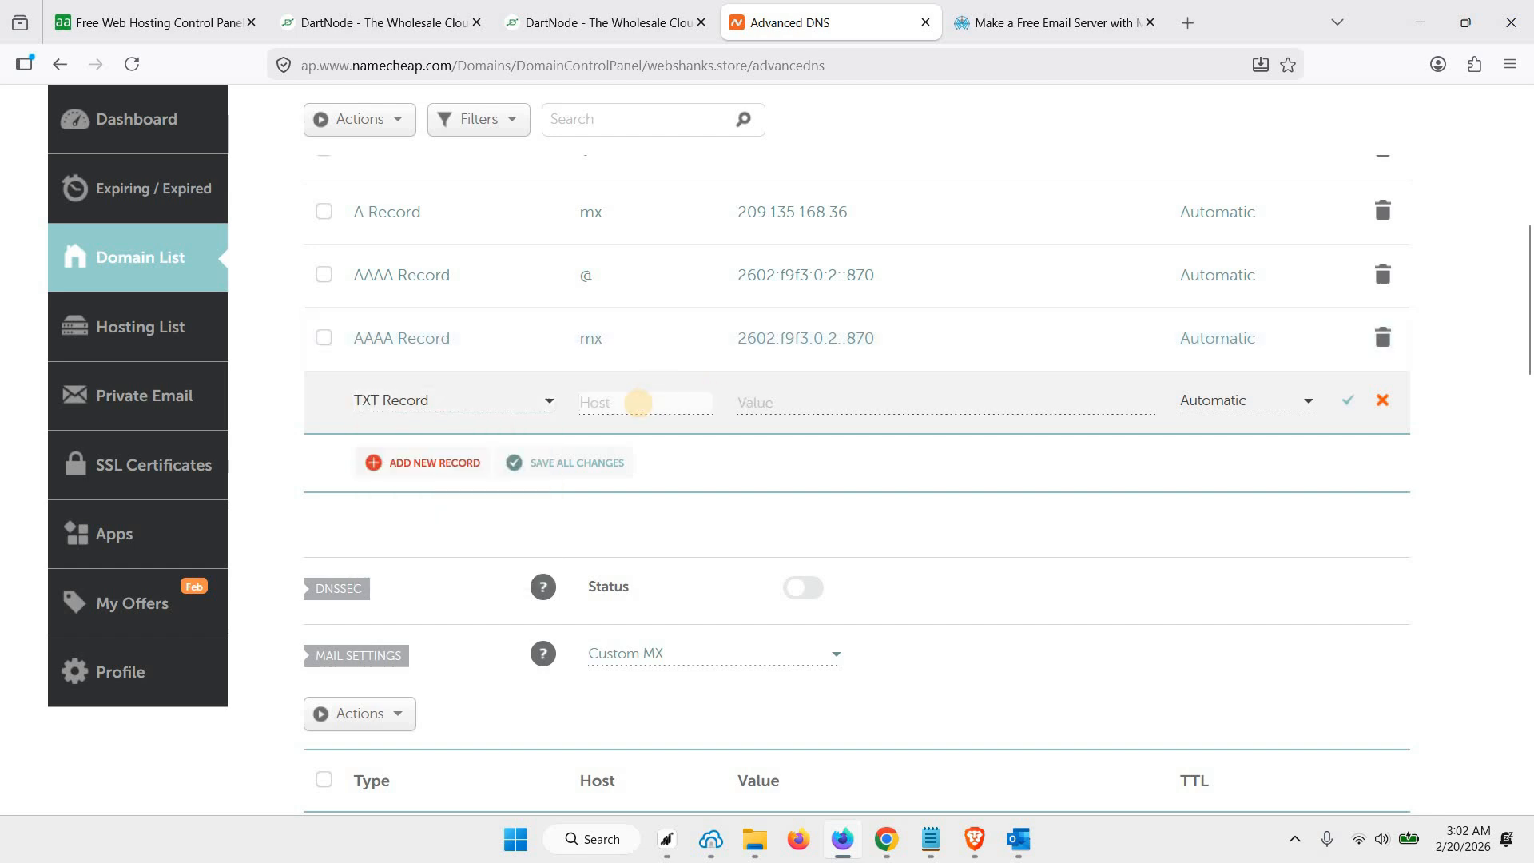
pyautogui.write('@')
pyautogui.click(783, 402)
pyautogui.hotkey('ctrl', 'v')
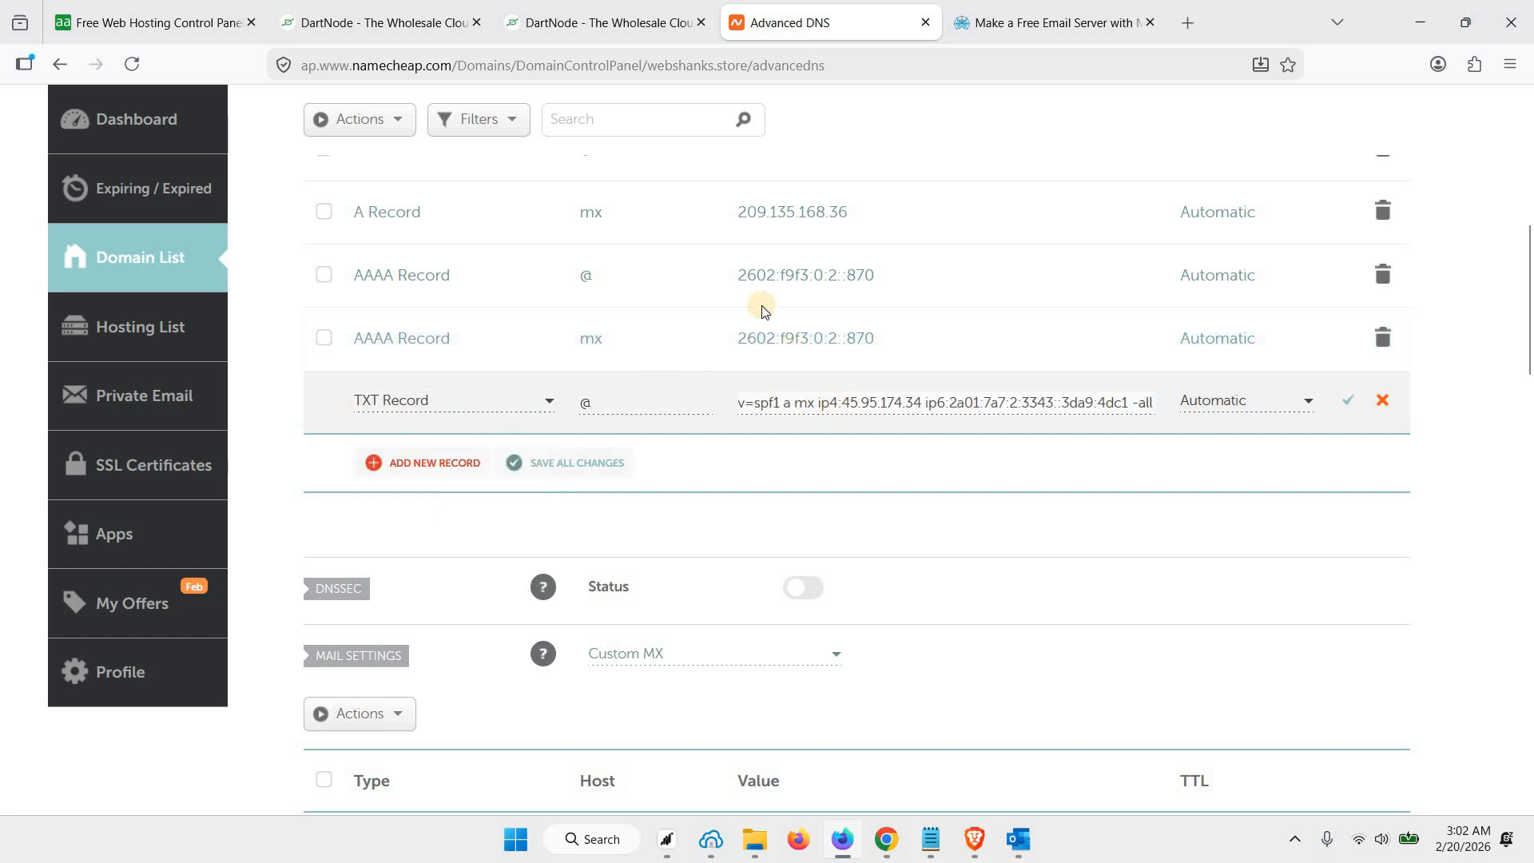
# Replace the ip6 address in the TXT record's SPF value with the server's IPv6 address, 2602:f9f3:0:2::870
pyautogui.click(599, 23)
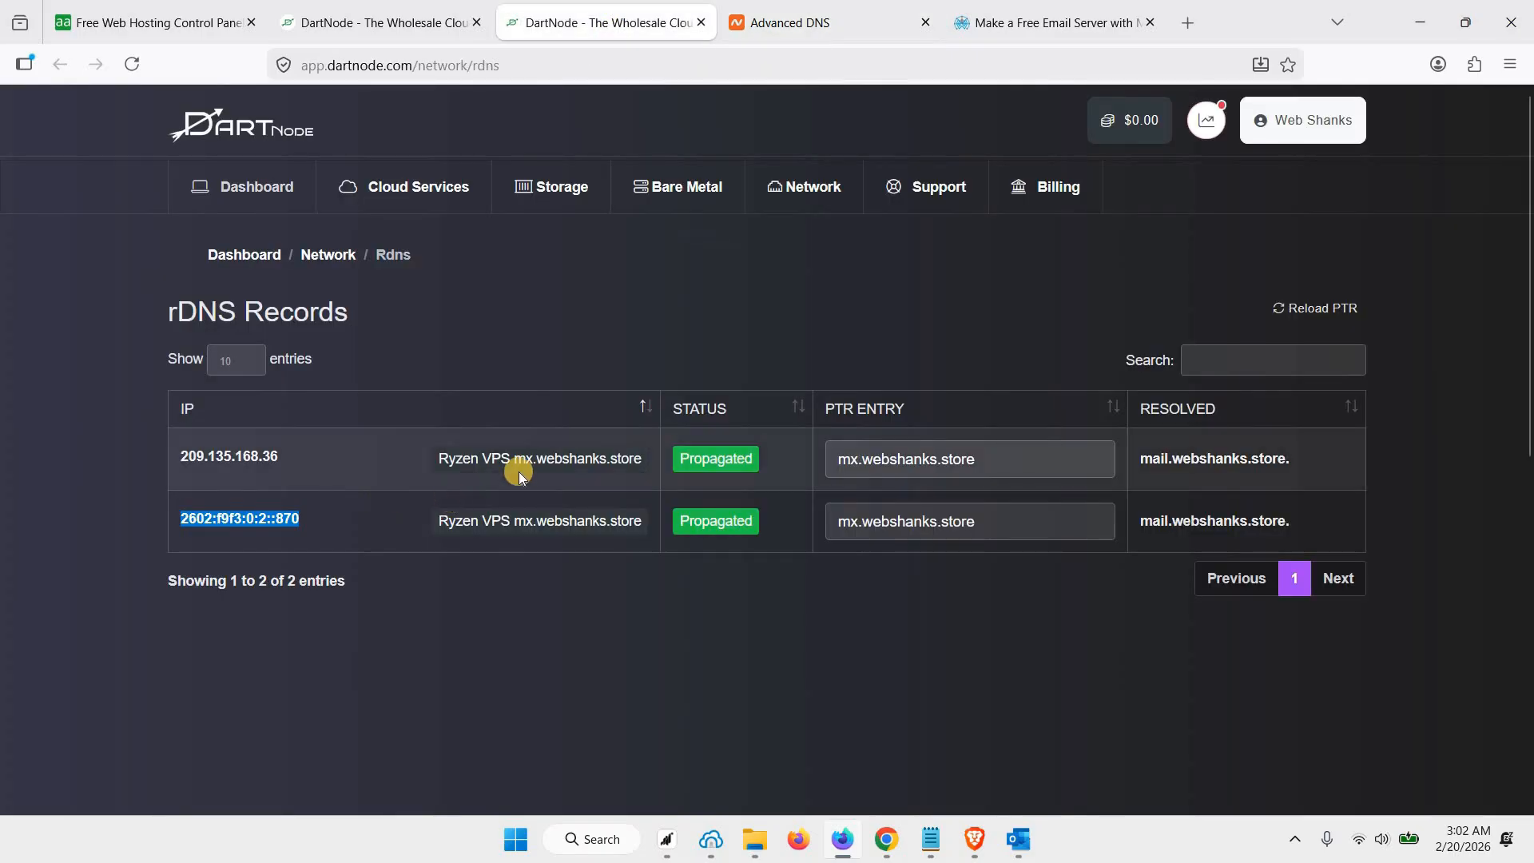
pyautogui.hotkey('ctrl', 'Tab')
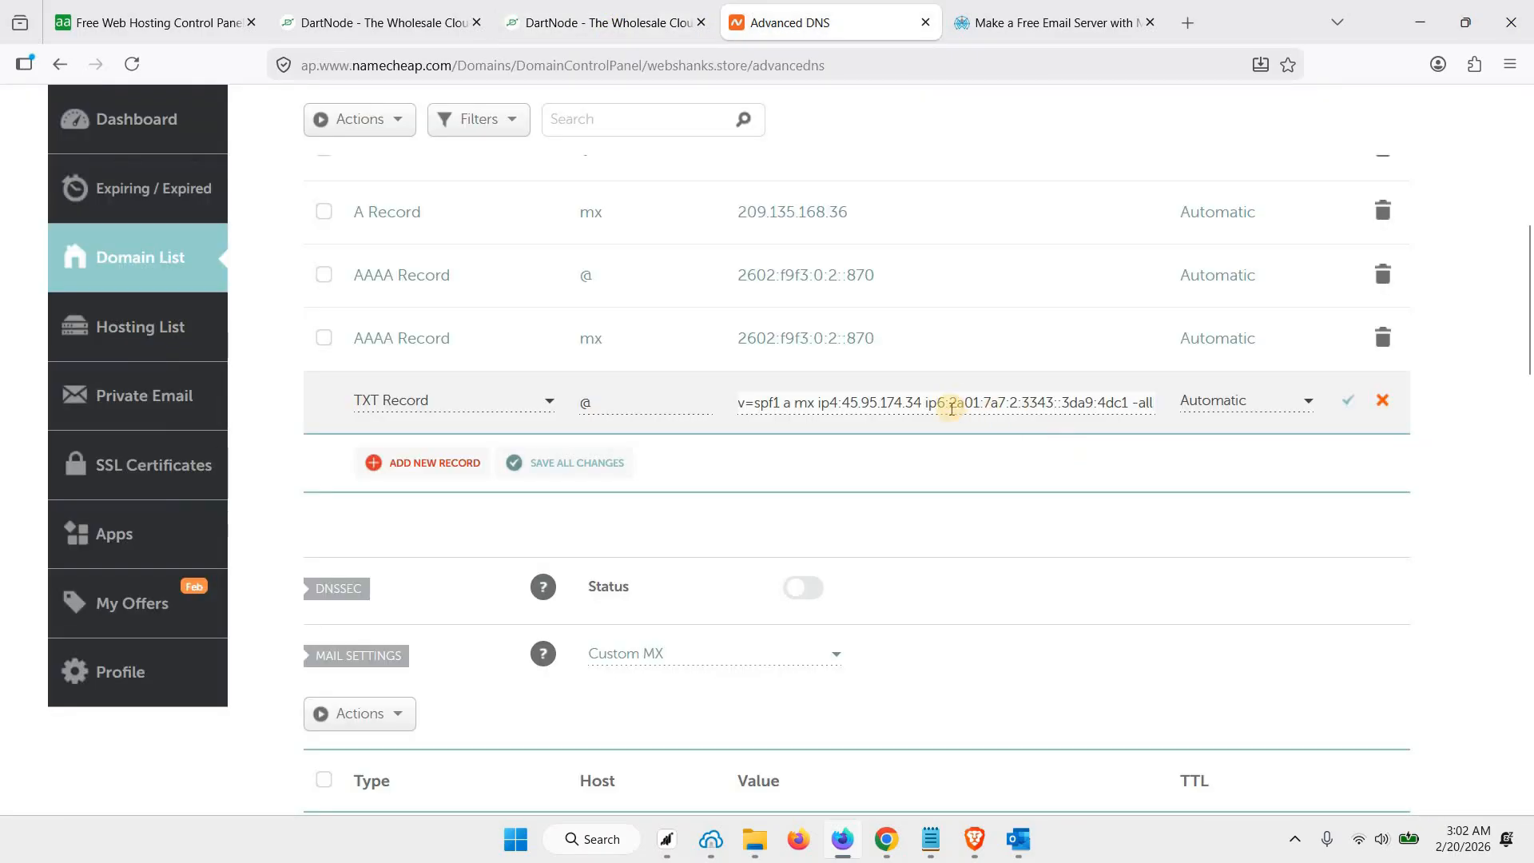
pyautogui.moveTo(951, 406); pyautogui.dragTo(1126, 404)
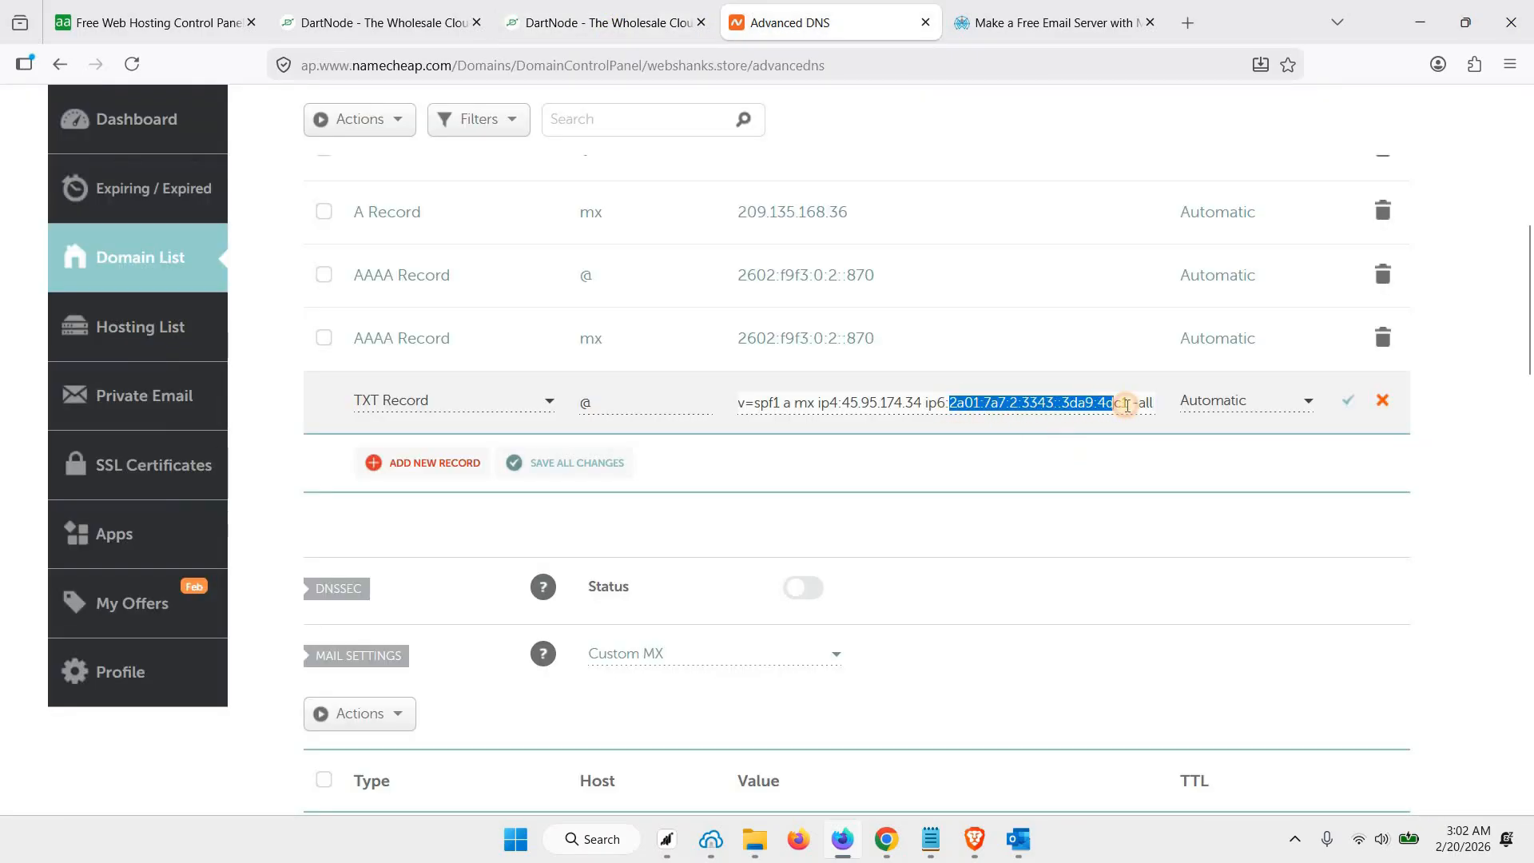
pyautogui.press('BackSpace')
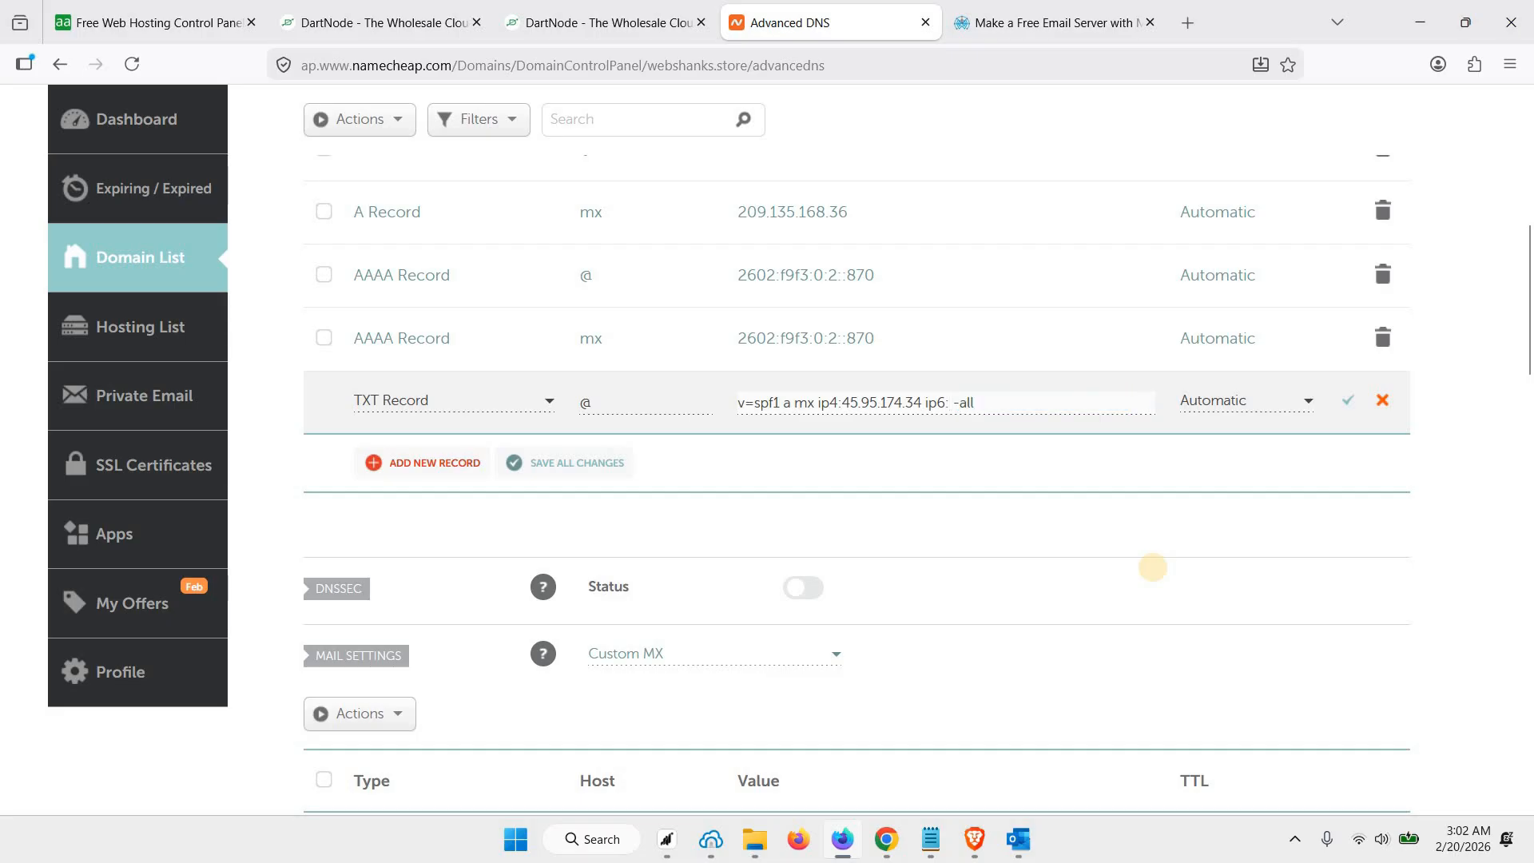
pyautogui.write('2602:f9f3:0:2::870')
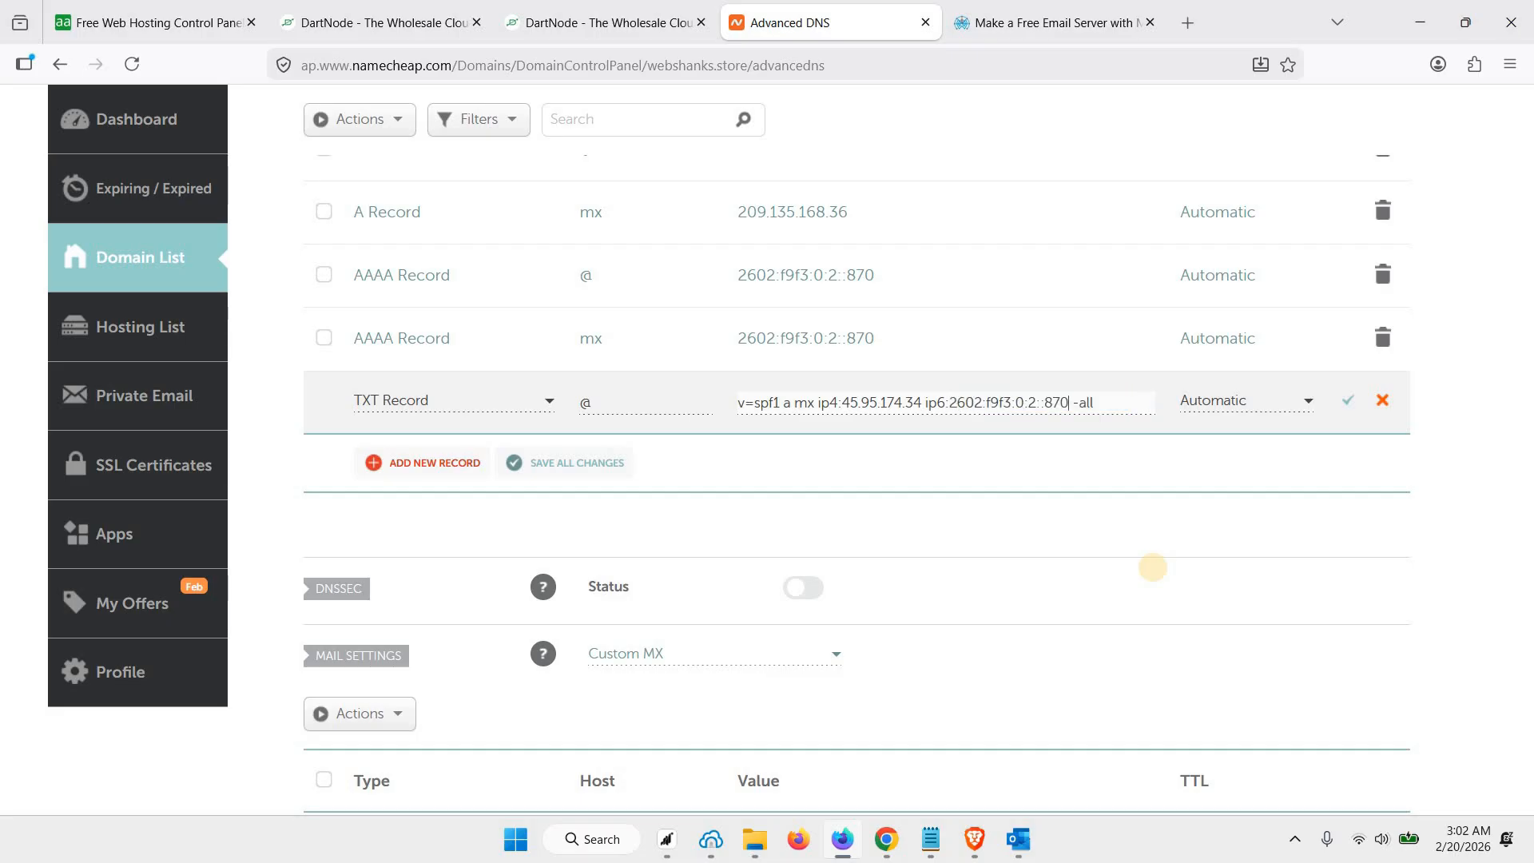
# Replace the ip4 address in the TXT record's SPF value with the server's 209.135.168.36 and change its ending to ~all
pyautogui.click(581, 22)
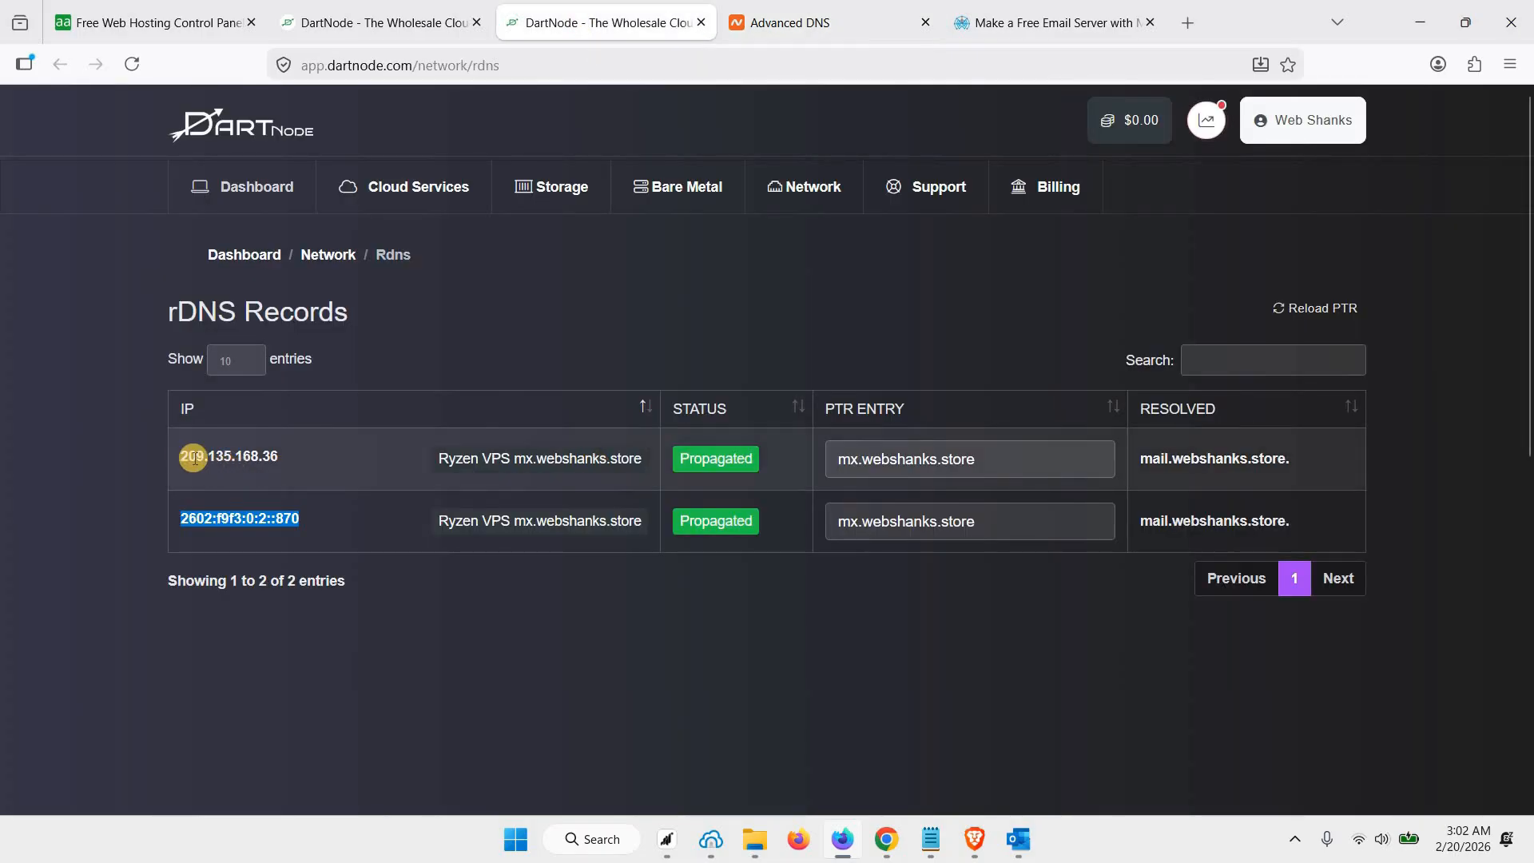
pyautogui.tripleClick(289, 455)
pyautogui.hotkey('ctrl', 'c')
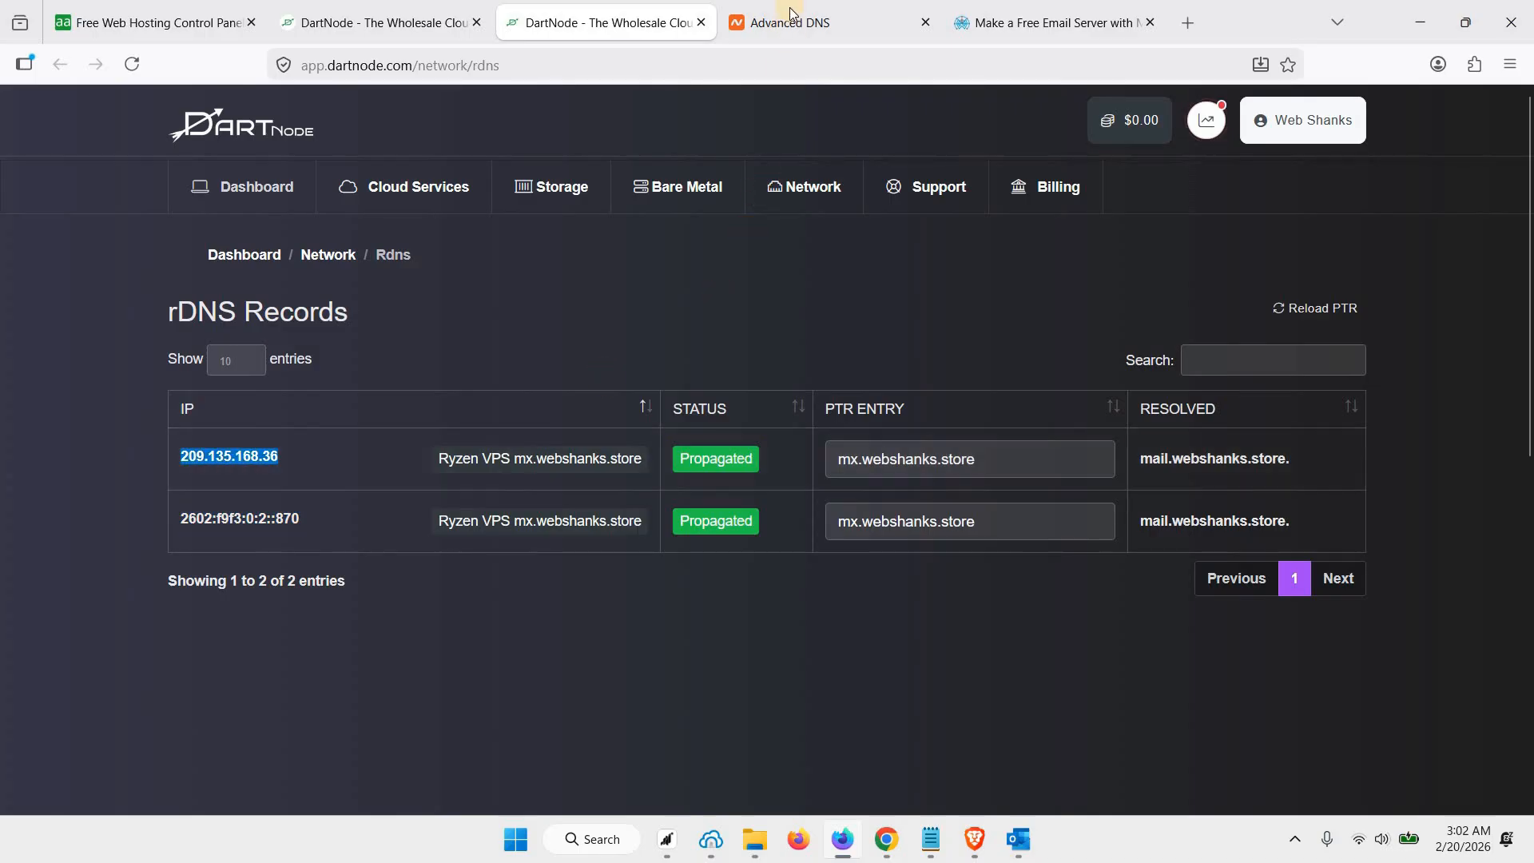
pyautogui.hotkey('ctrl', 'Tab')
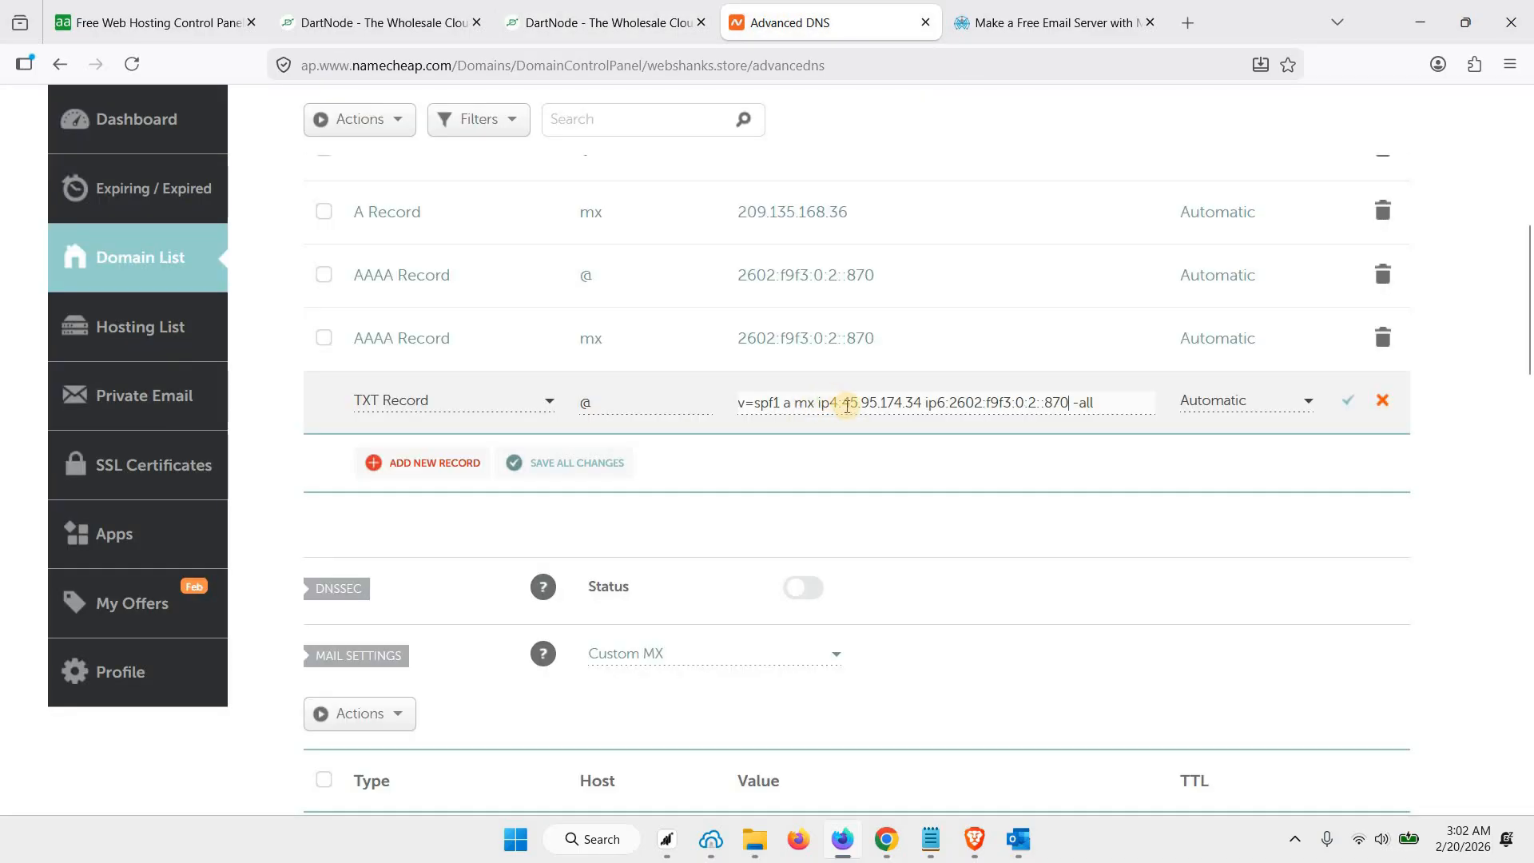
pyautogui.moveTo(841, 405); pyautogui.dragTo(915, 405)
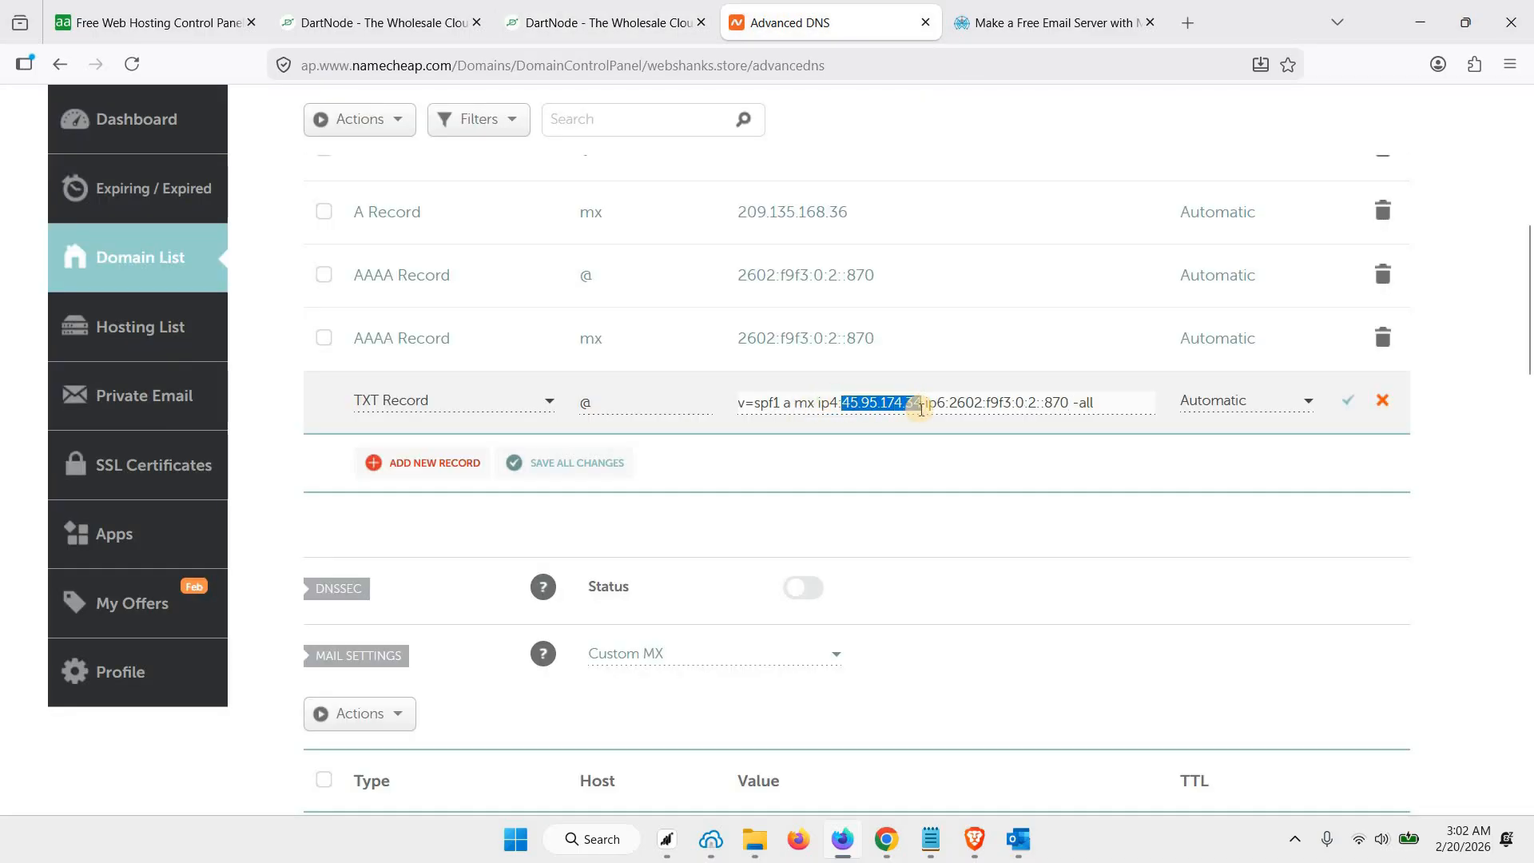
pyautogui.press('BackSpace')
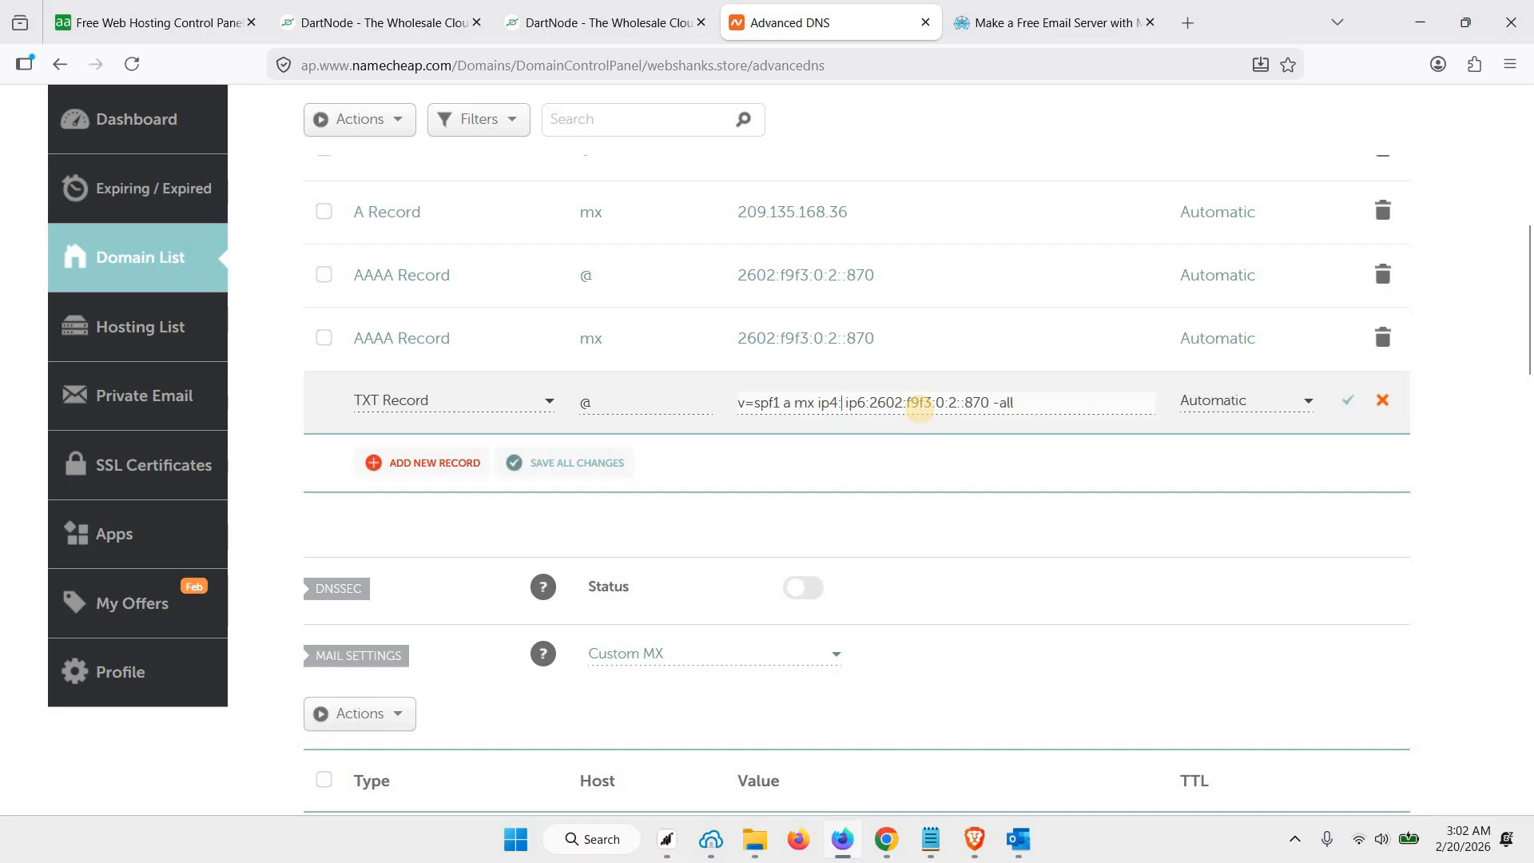
pyautogui.hotkey('ctrl', 'v')
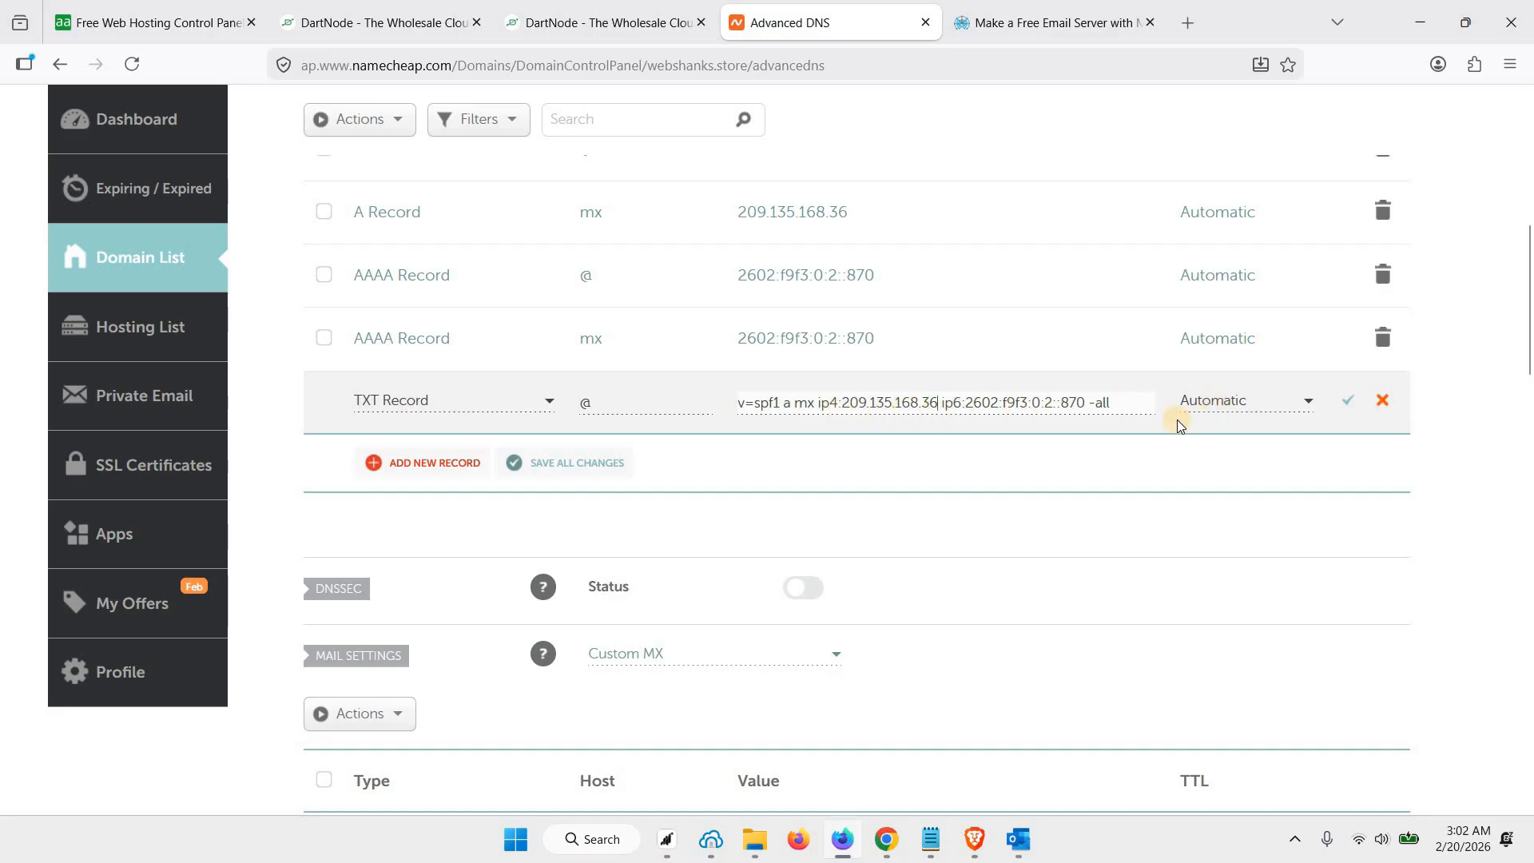
pyautogui.click(1099, 404)
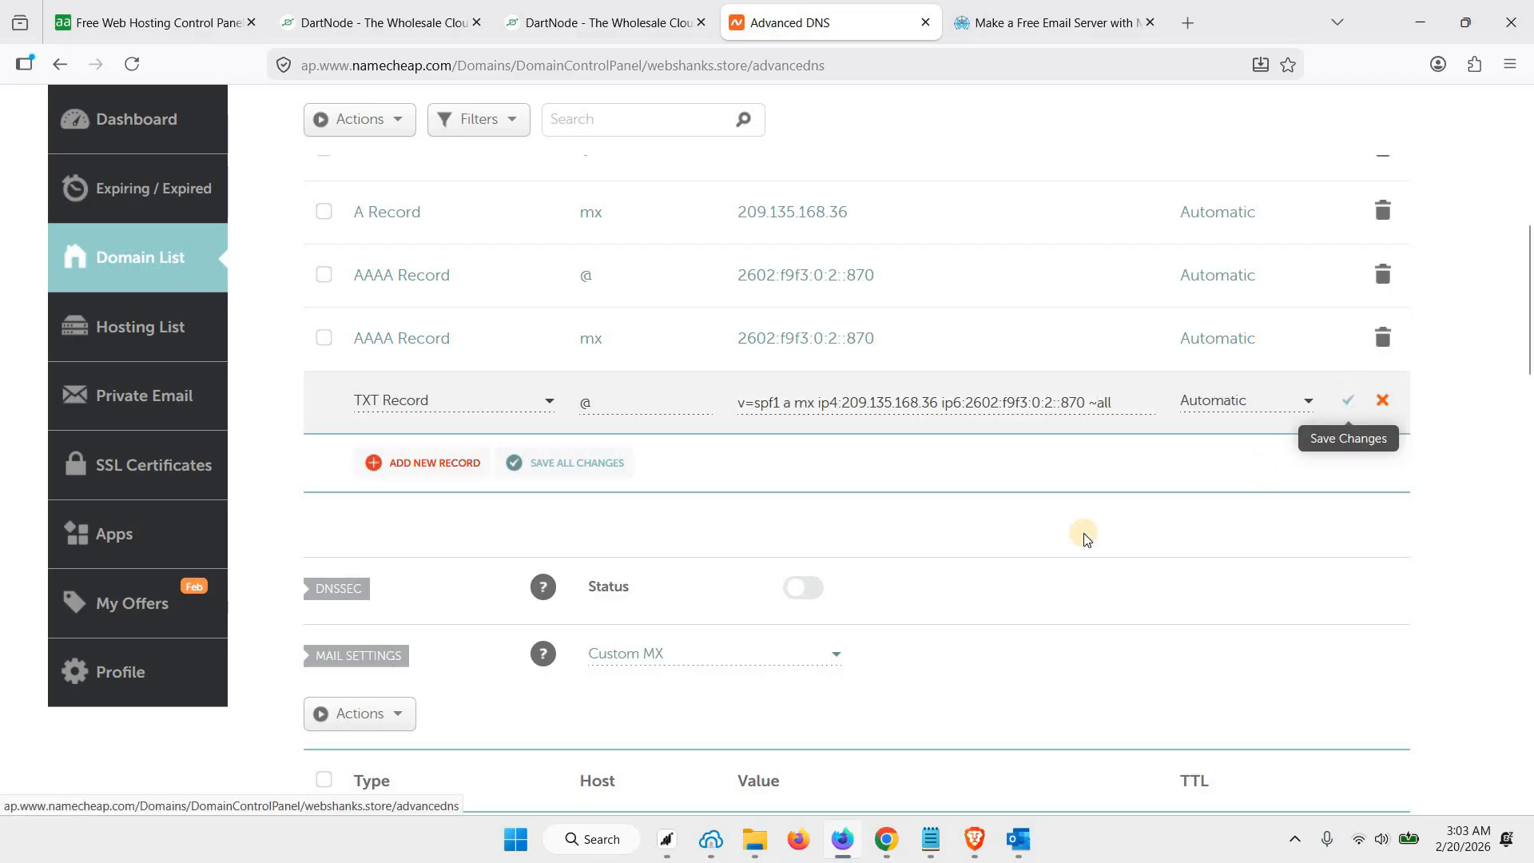
pyautogui.scroll(2, 809, 467)
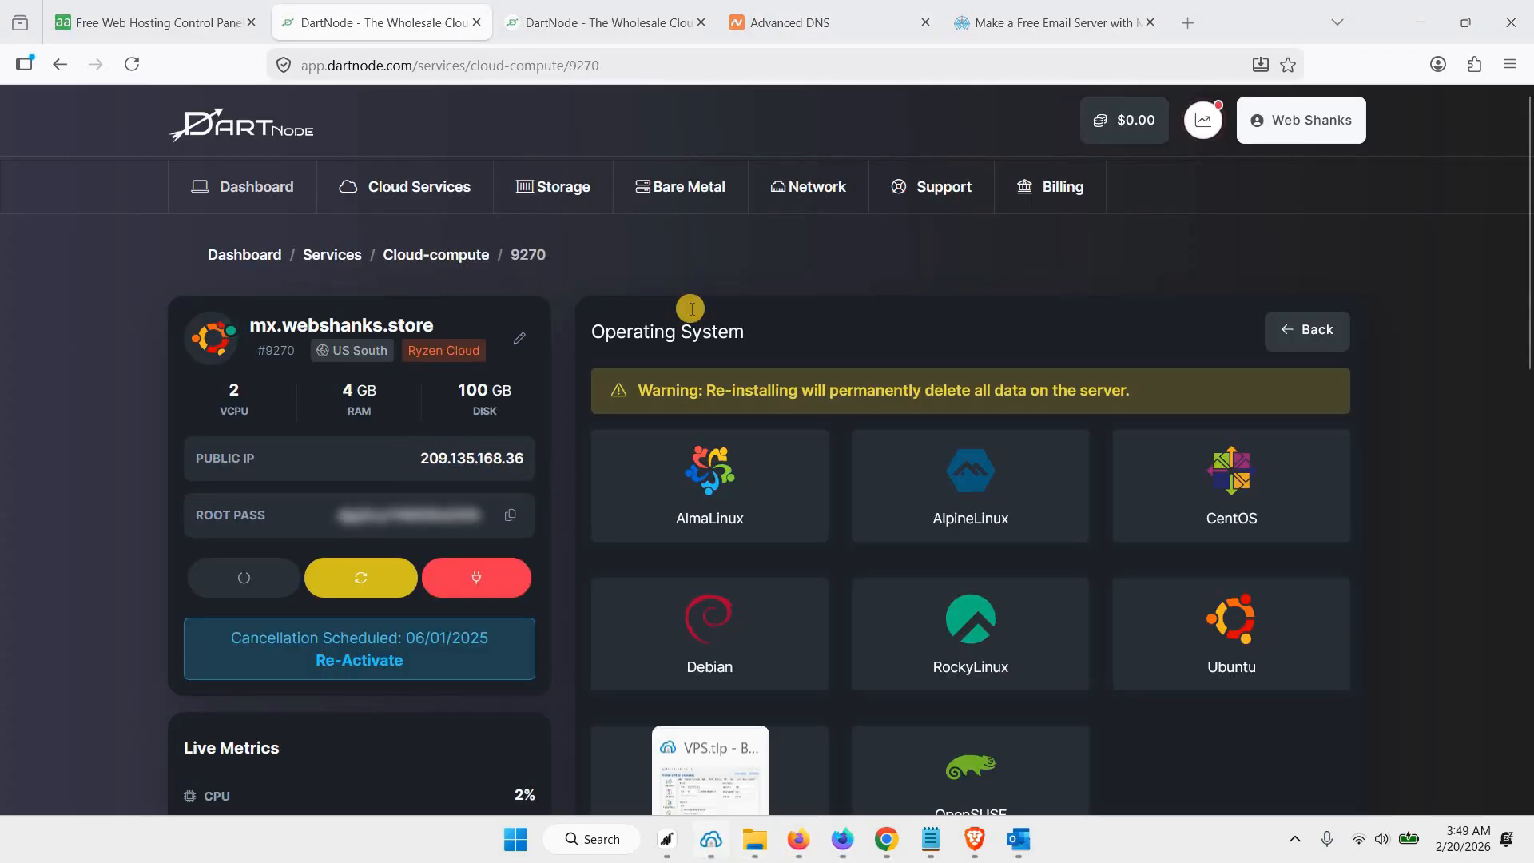
# Copy the VPS's public IP, 209.135.168.36, from DartNode and set it as the host in Bitvise SSH Client, with username root
pyautogui.click(715, 847)
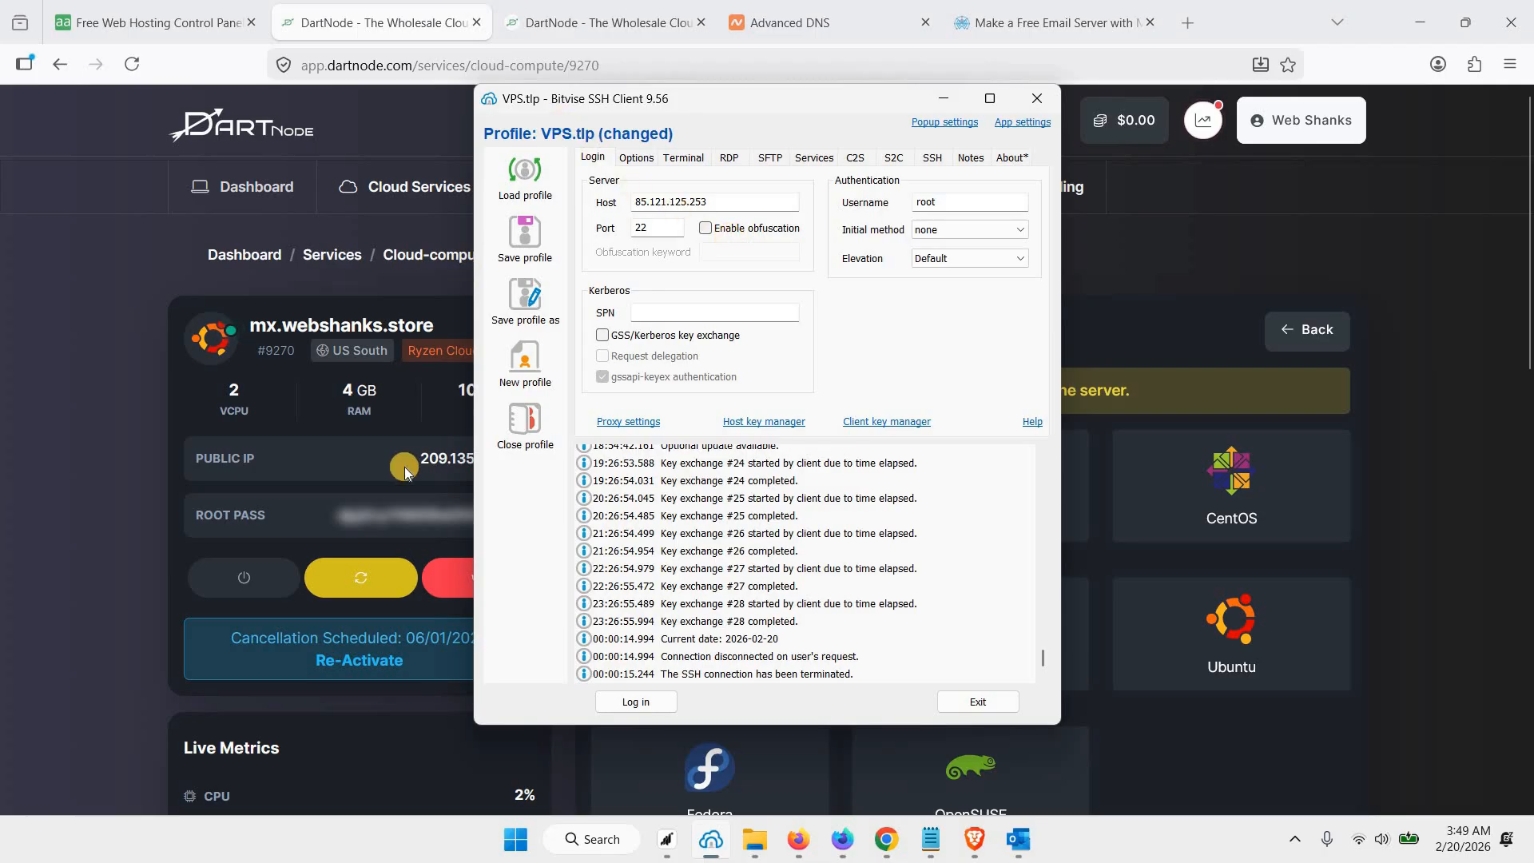
pyautogui.doubleClick(504, 462)
pyautogui.rightClick(504, 462)
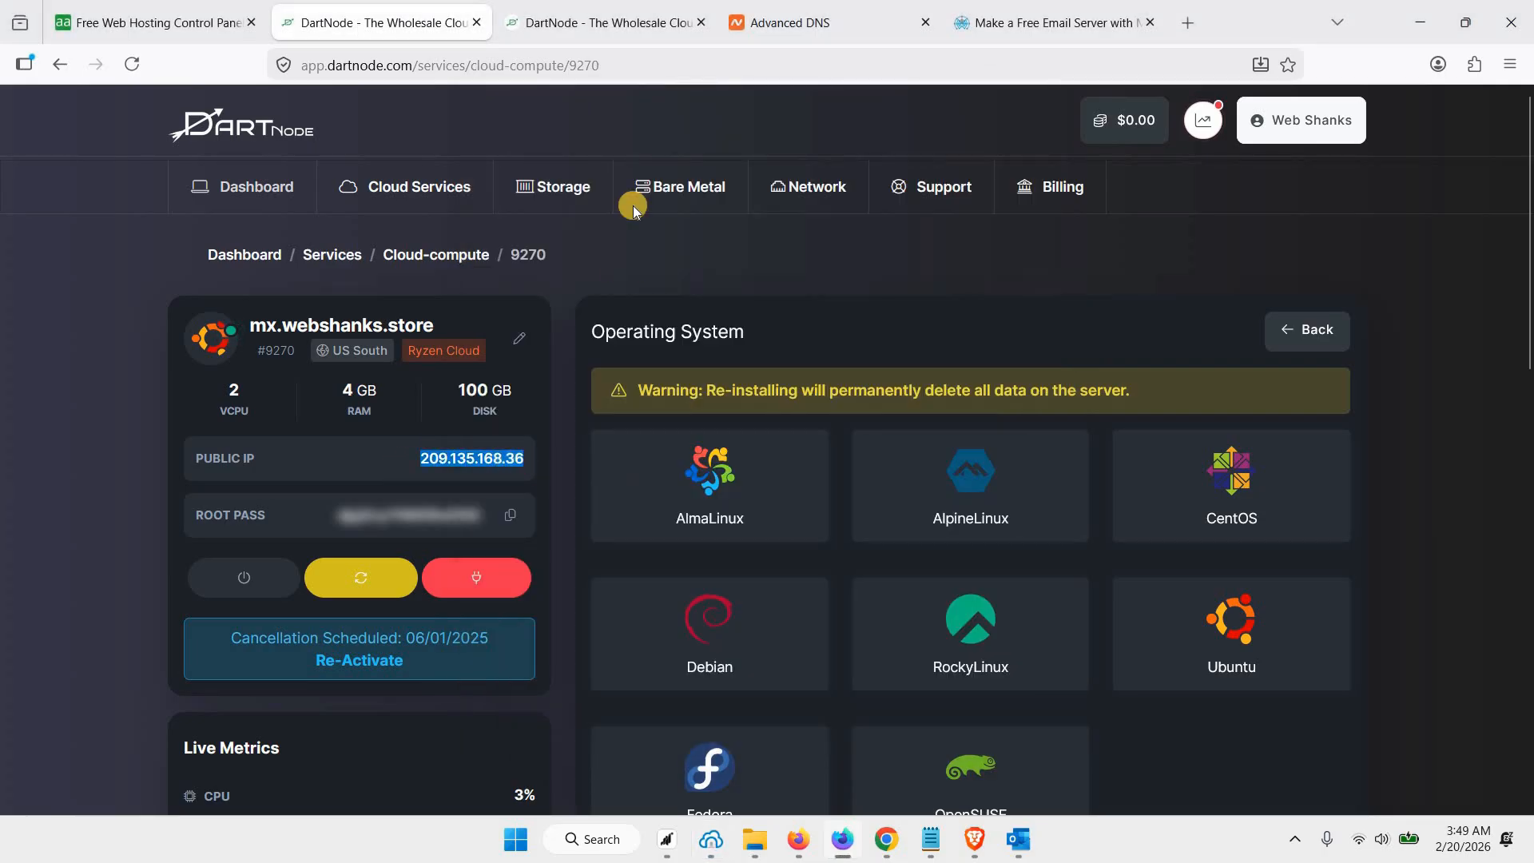
pyautogui.click(558, 310)
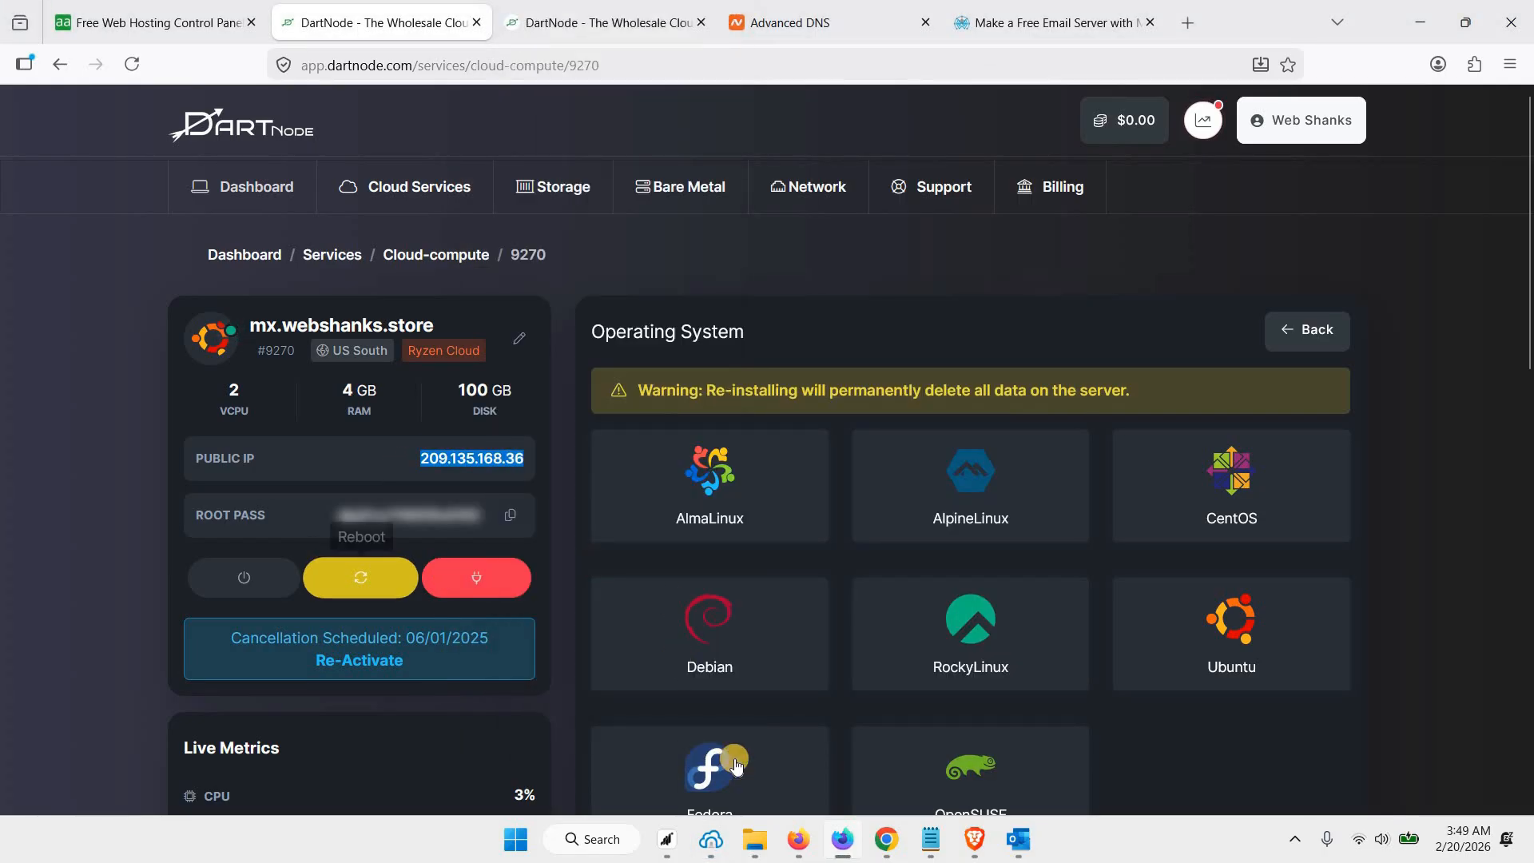
pyautogui.click(710, 839)
pyautogui.moveTo(727, 207); pyautogui.dragTo(595, 206)
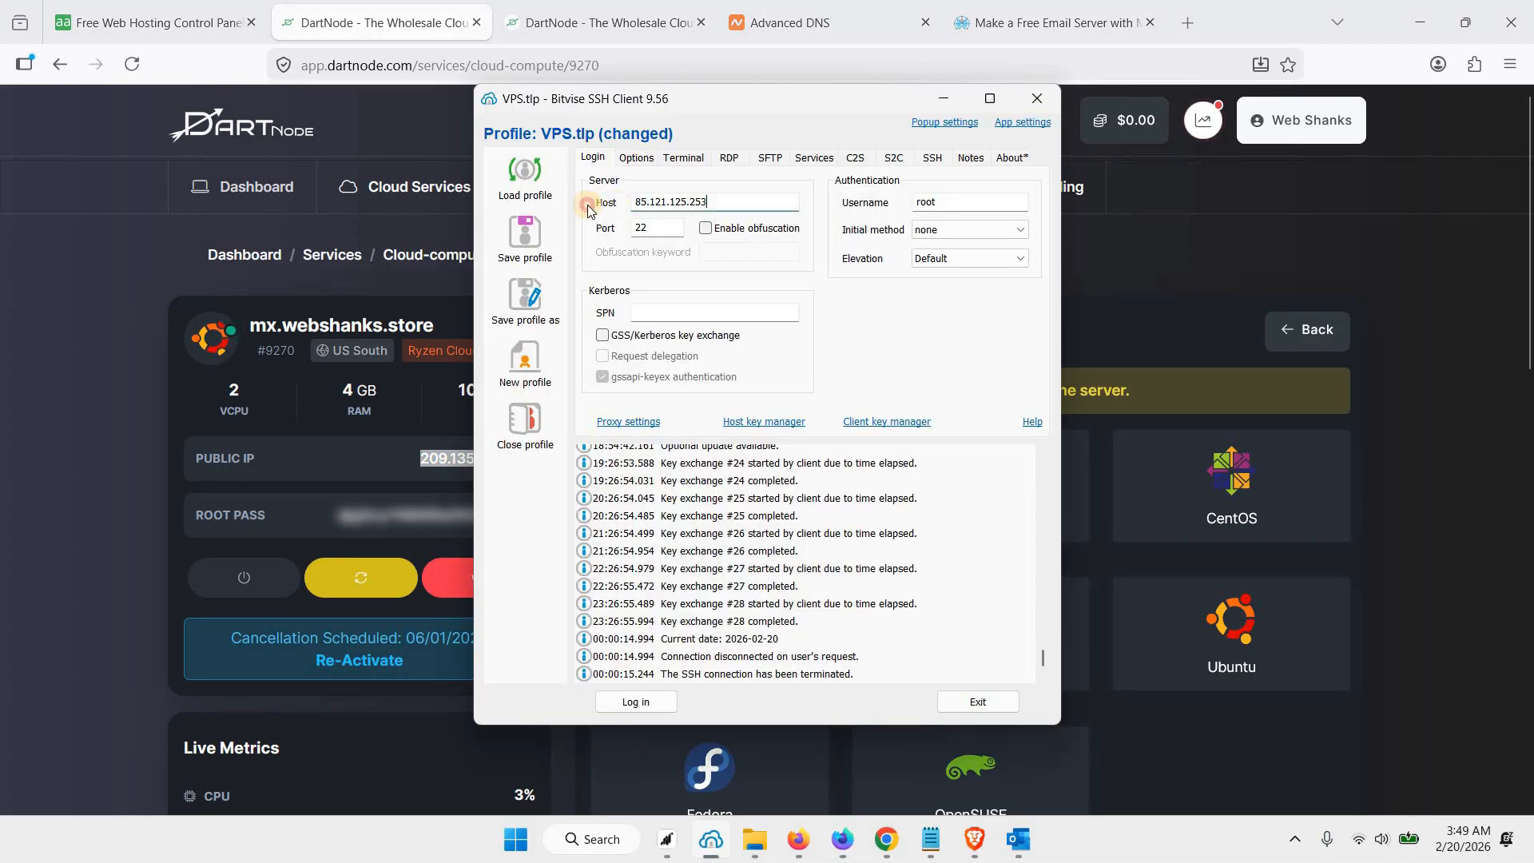
pyautogui.hotkey('ctrl', 'v')
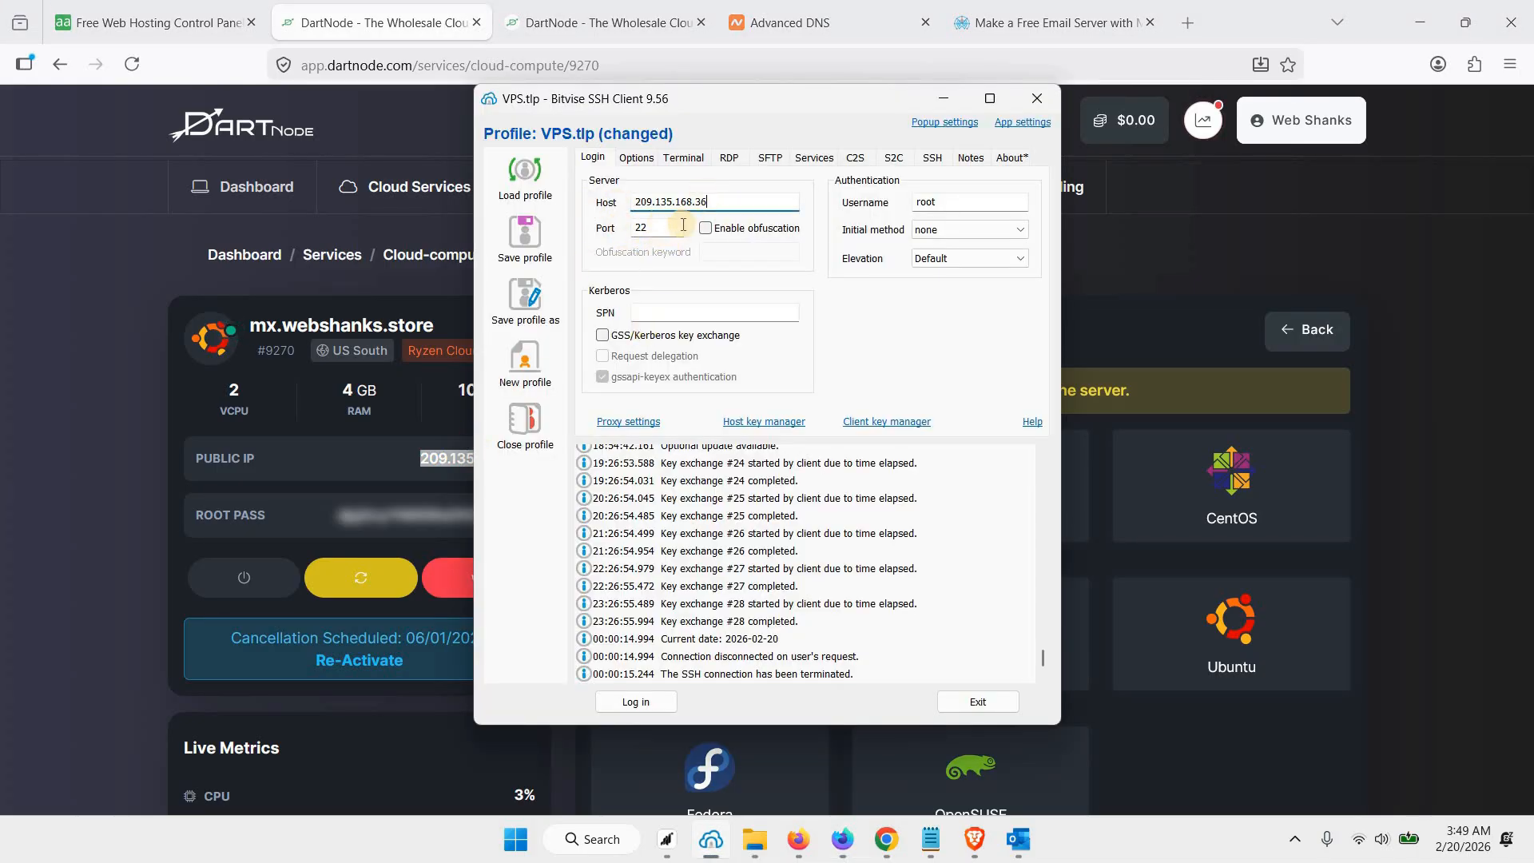
pyautogui.click(942, 202)
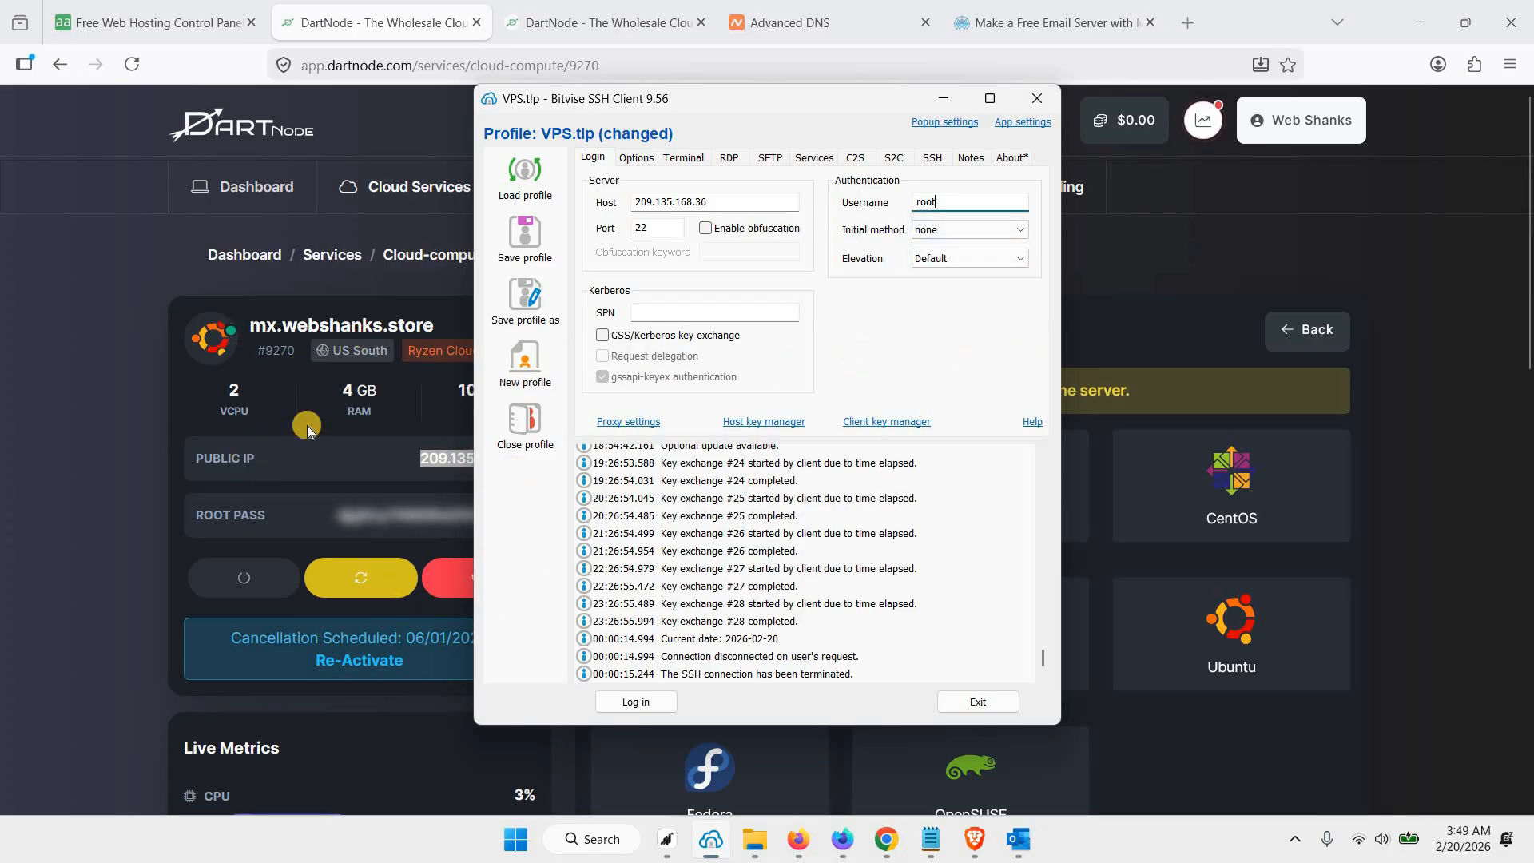
# Log in to the VPS over SSH, accepting the host key and entering the root password, and open a terminal console
pyautogui.click(401, 453)
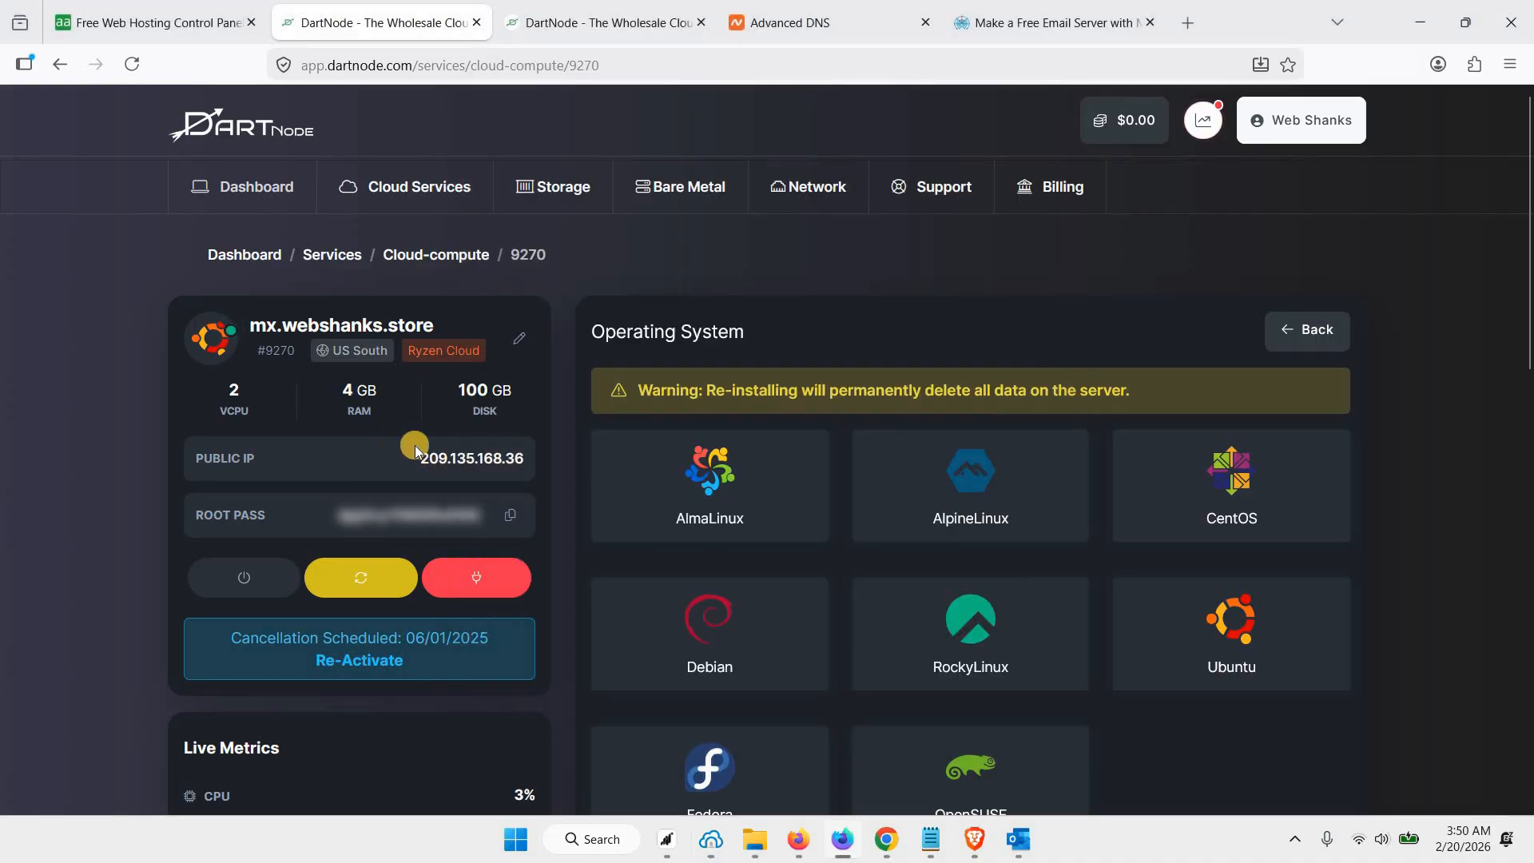
pyautogui.click(711, 839)
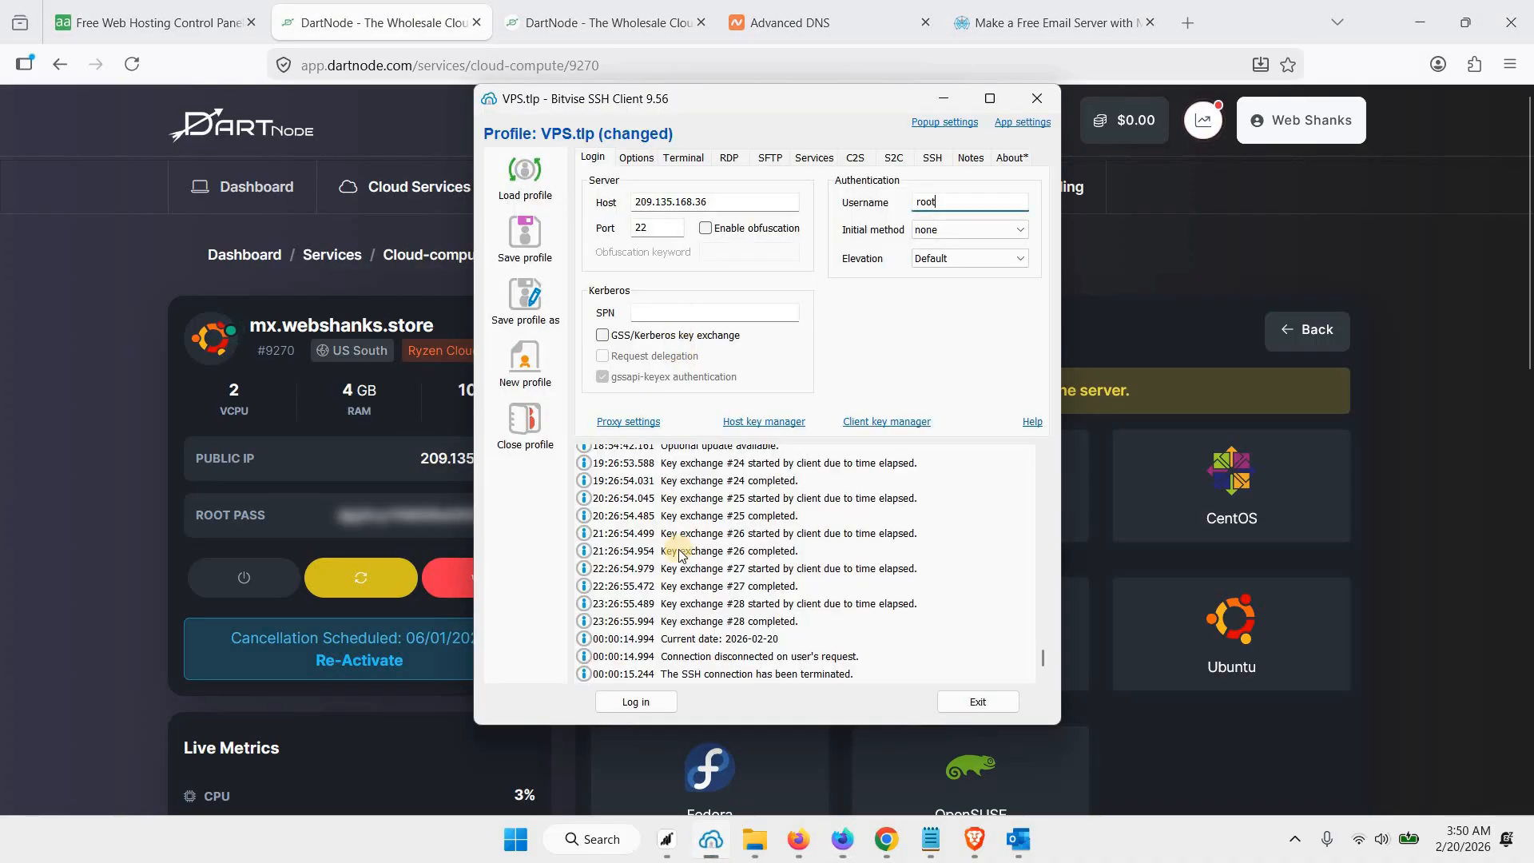
pyautogui.click(636, 701)
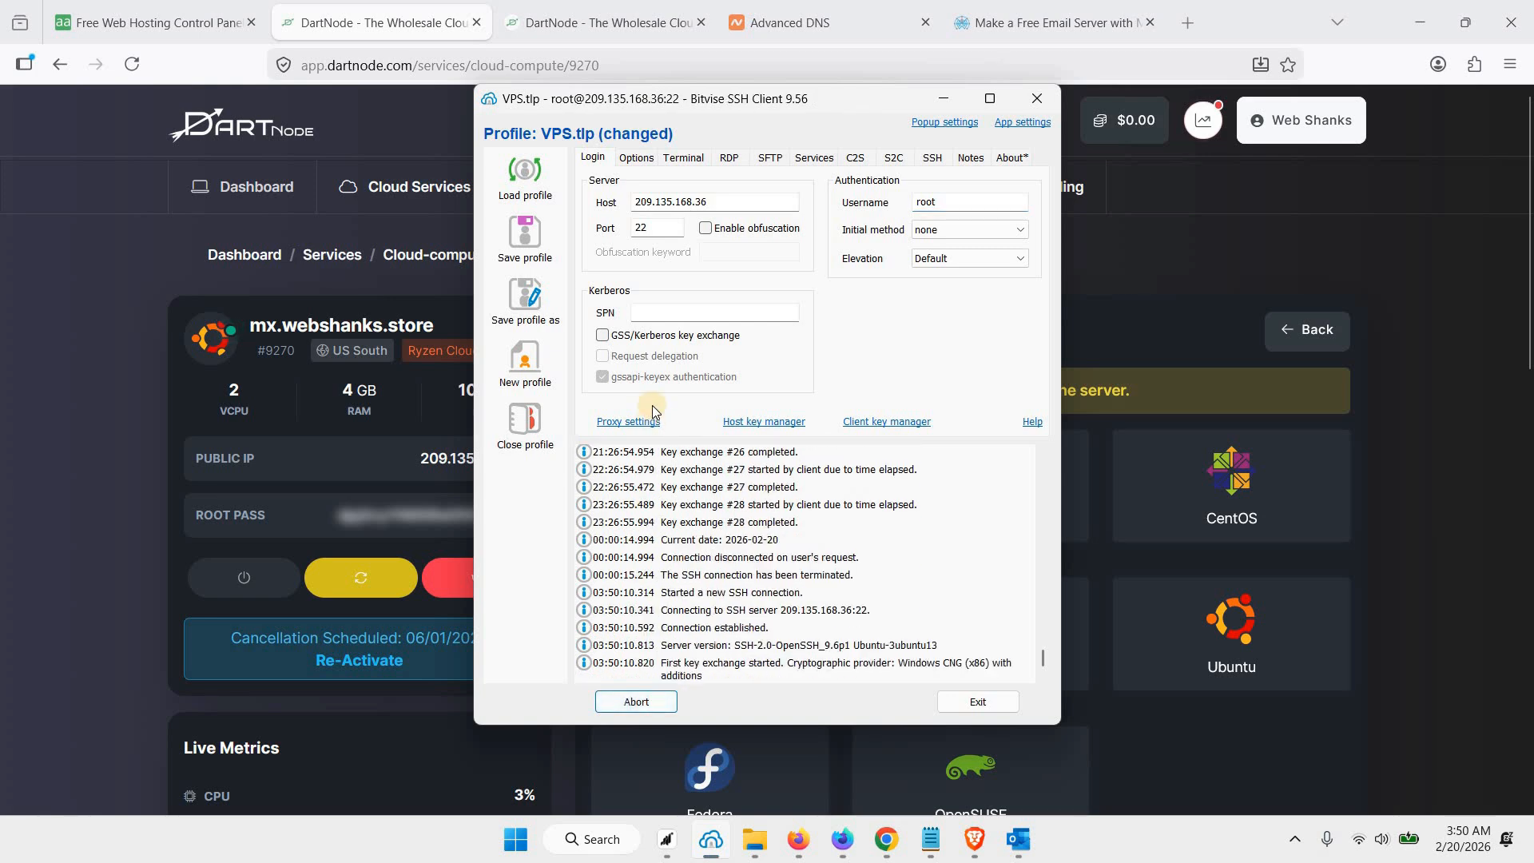
pyautogui.click(656, 562)
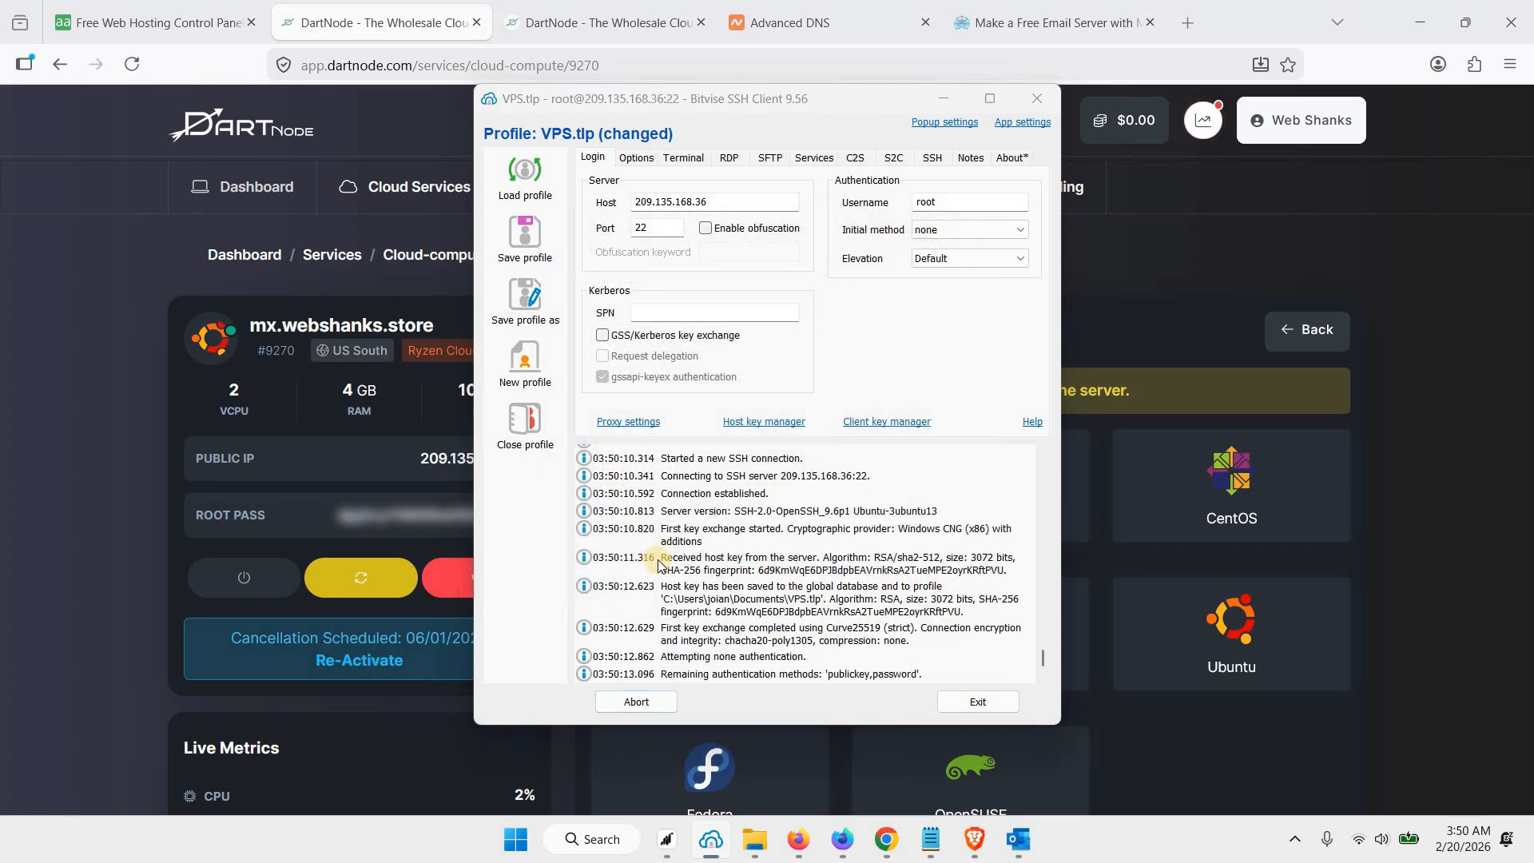
pyautogui.hotkey('ctrl', 'v')
pyautogui.click(772, 508)
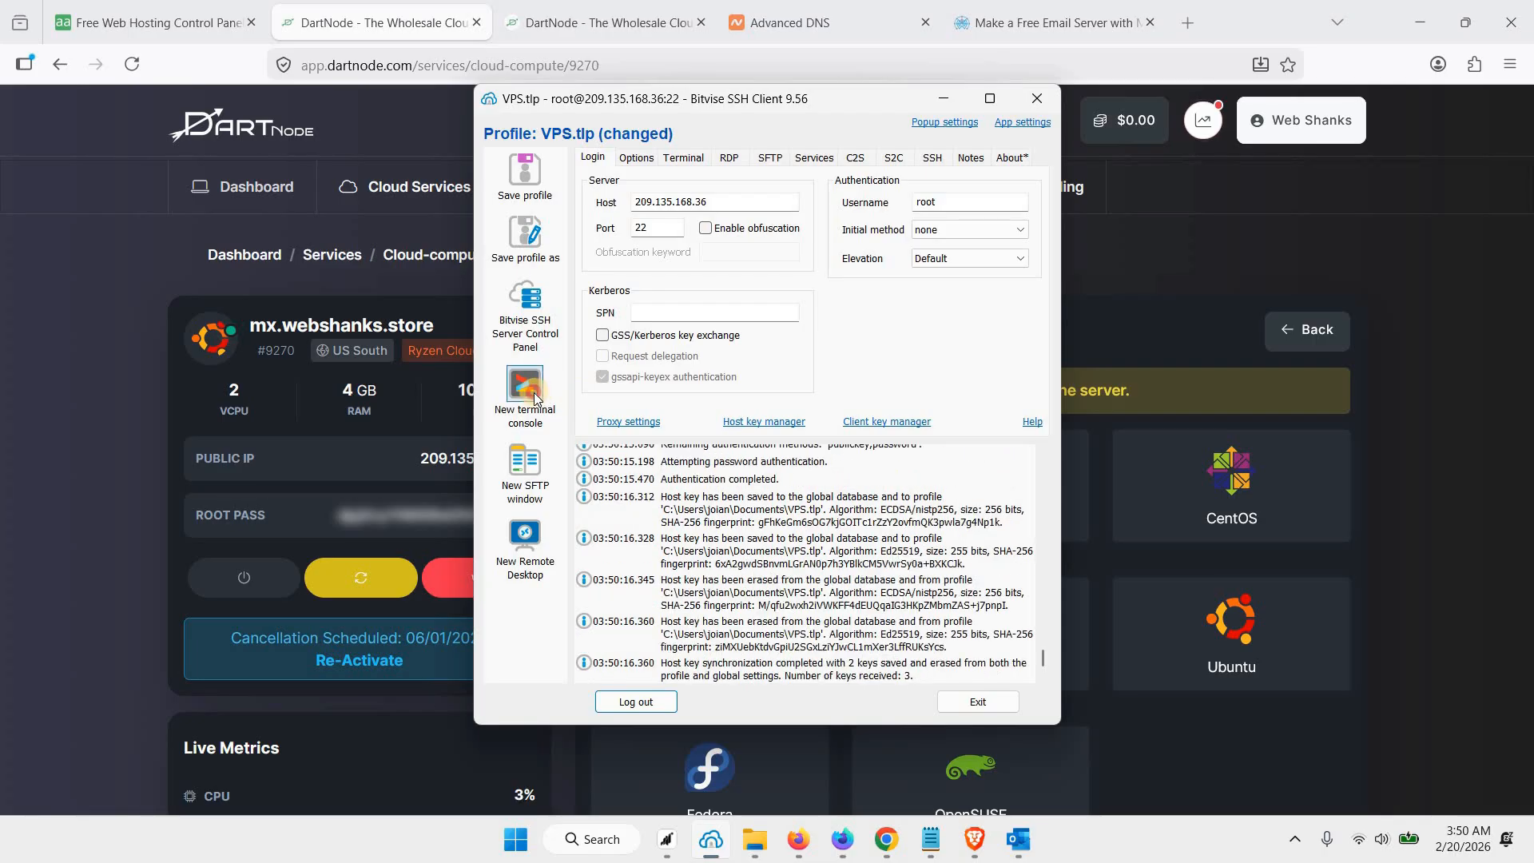
pyautogui.click(534, 397)
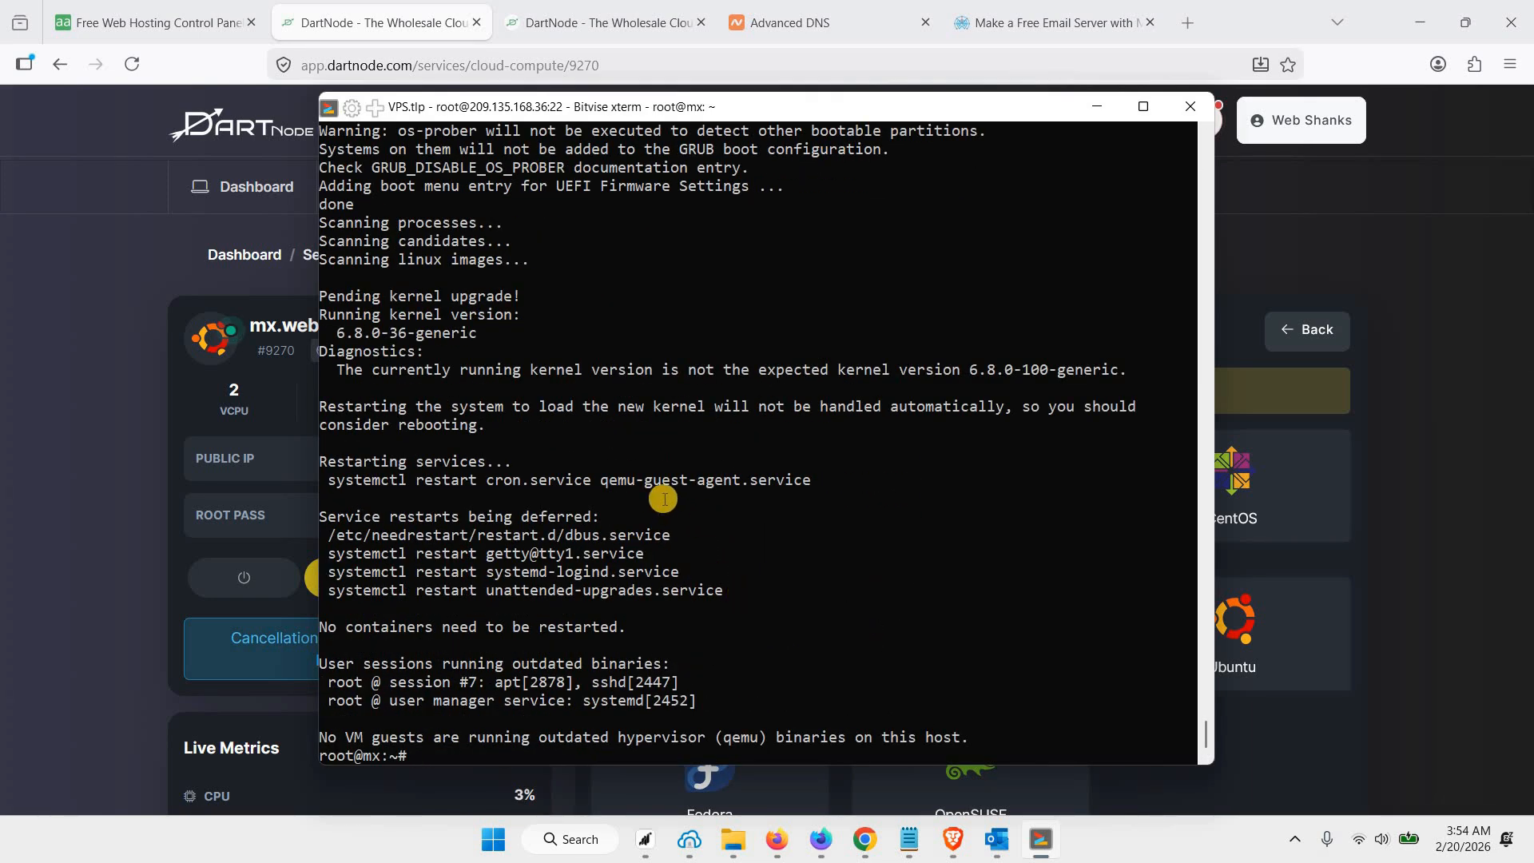
# Switch to the aaPanel website in the browser and copy the Free edition install script from its download page
pyautogui.click(132, 27)
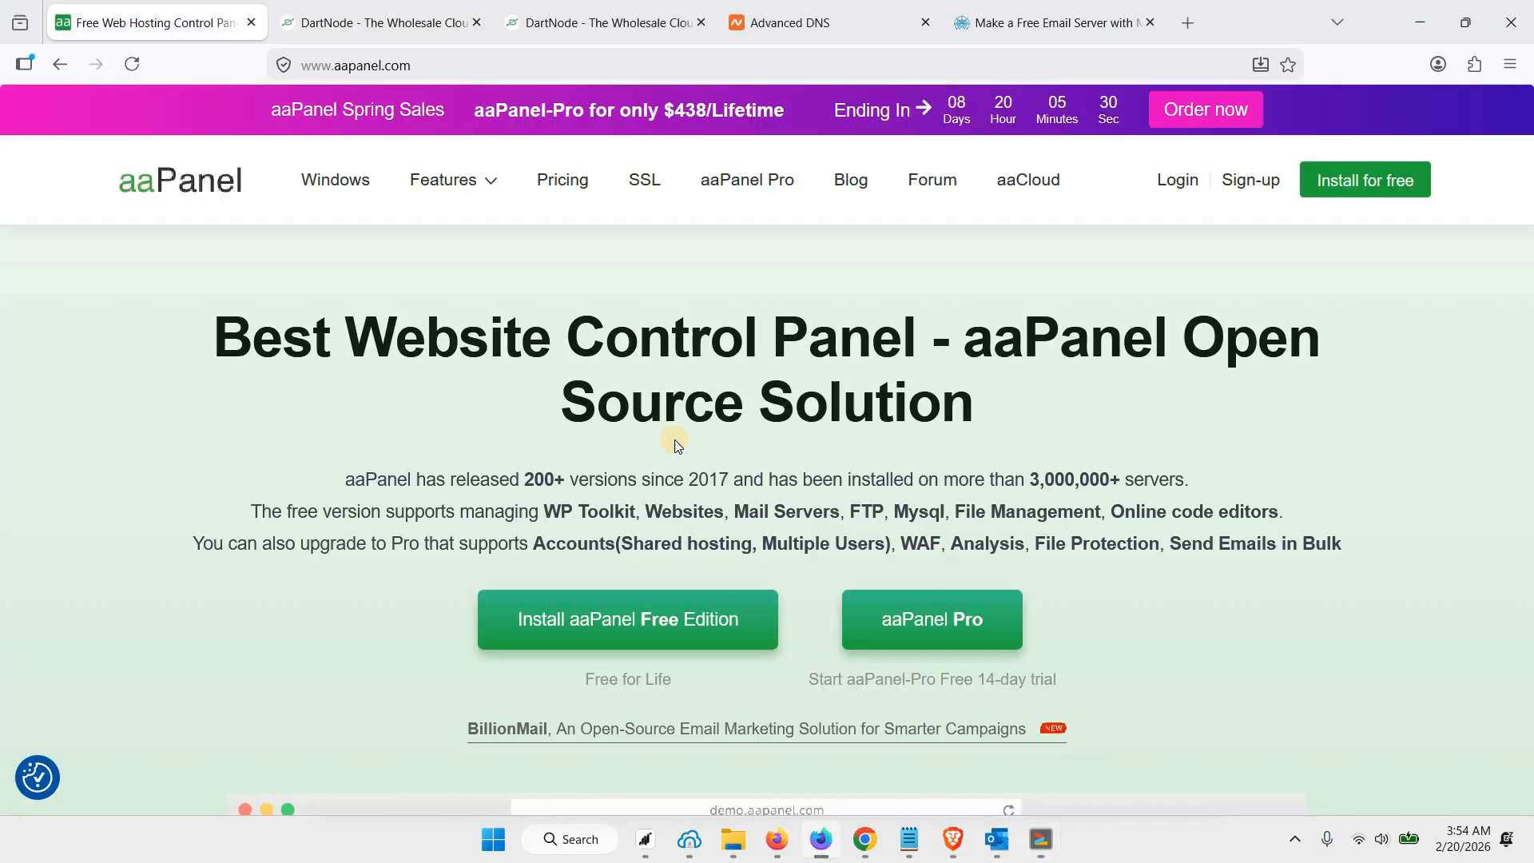
pyautogui.click(635, 627)
pyautogui.scroll(-1, 1220, 657)
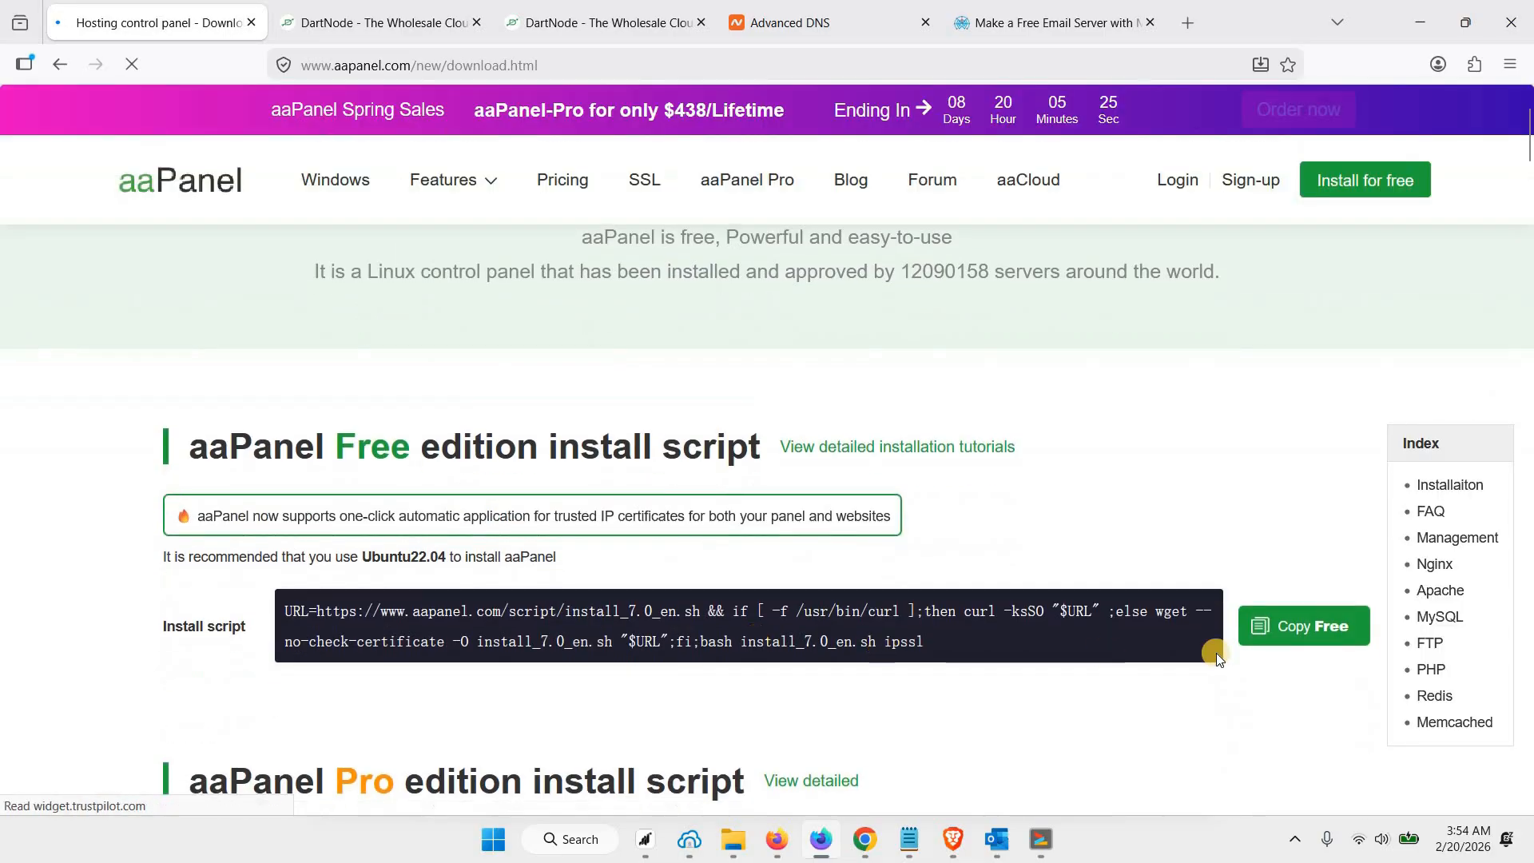
pyautogui.click(1304, 644)
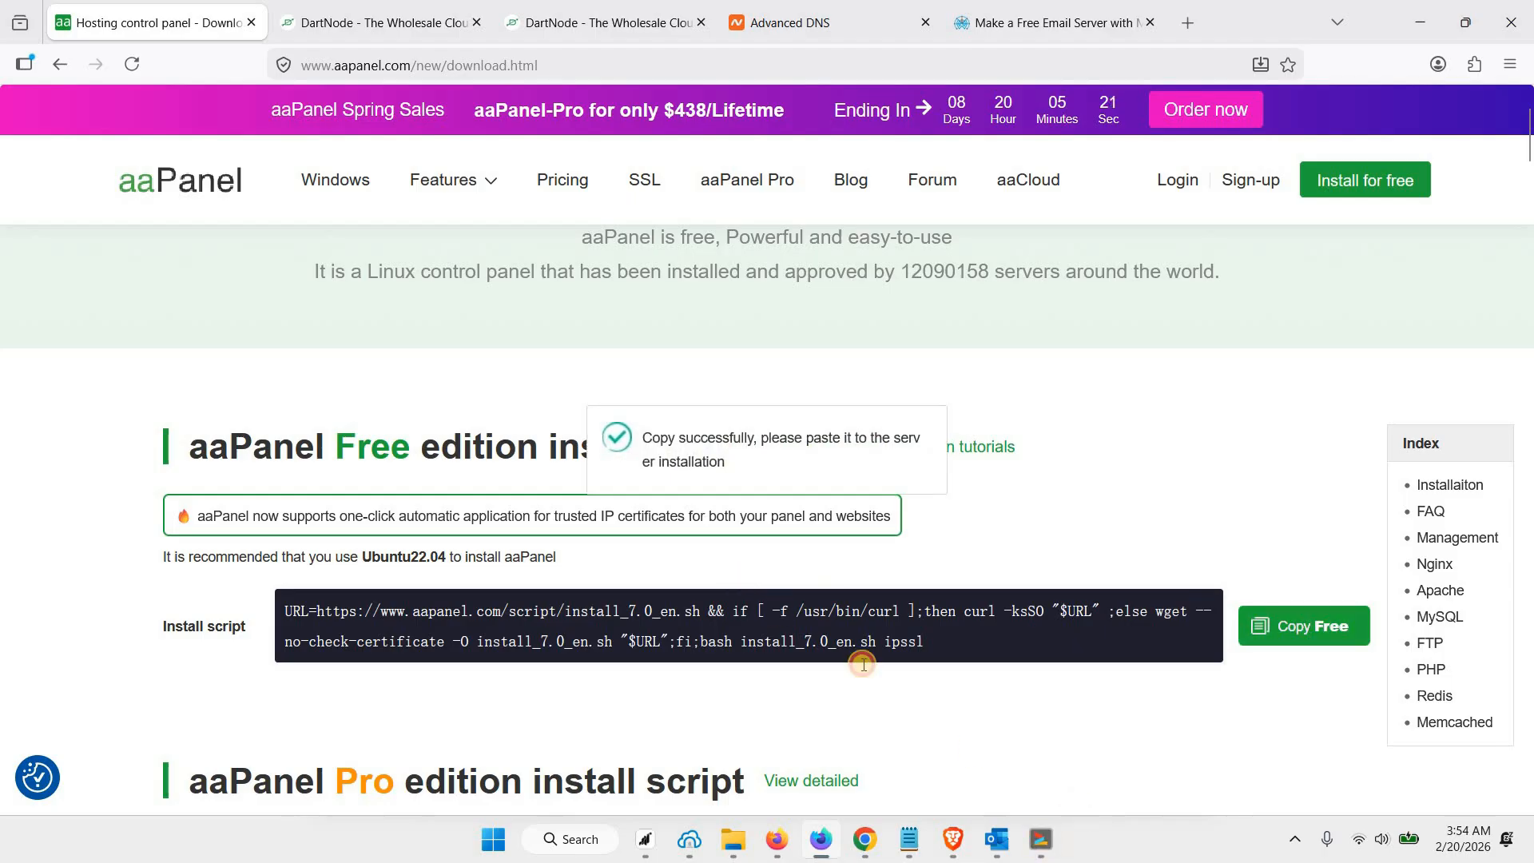
# Run the copied aaPanel install script in the server's terminal and confirm installation to the /www directory
pyautogui.hotkey('alt', 'Tab')
pyautogui.rightClick(733, 575)
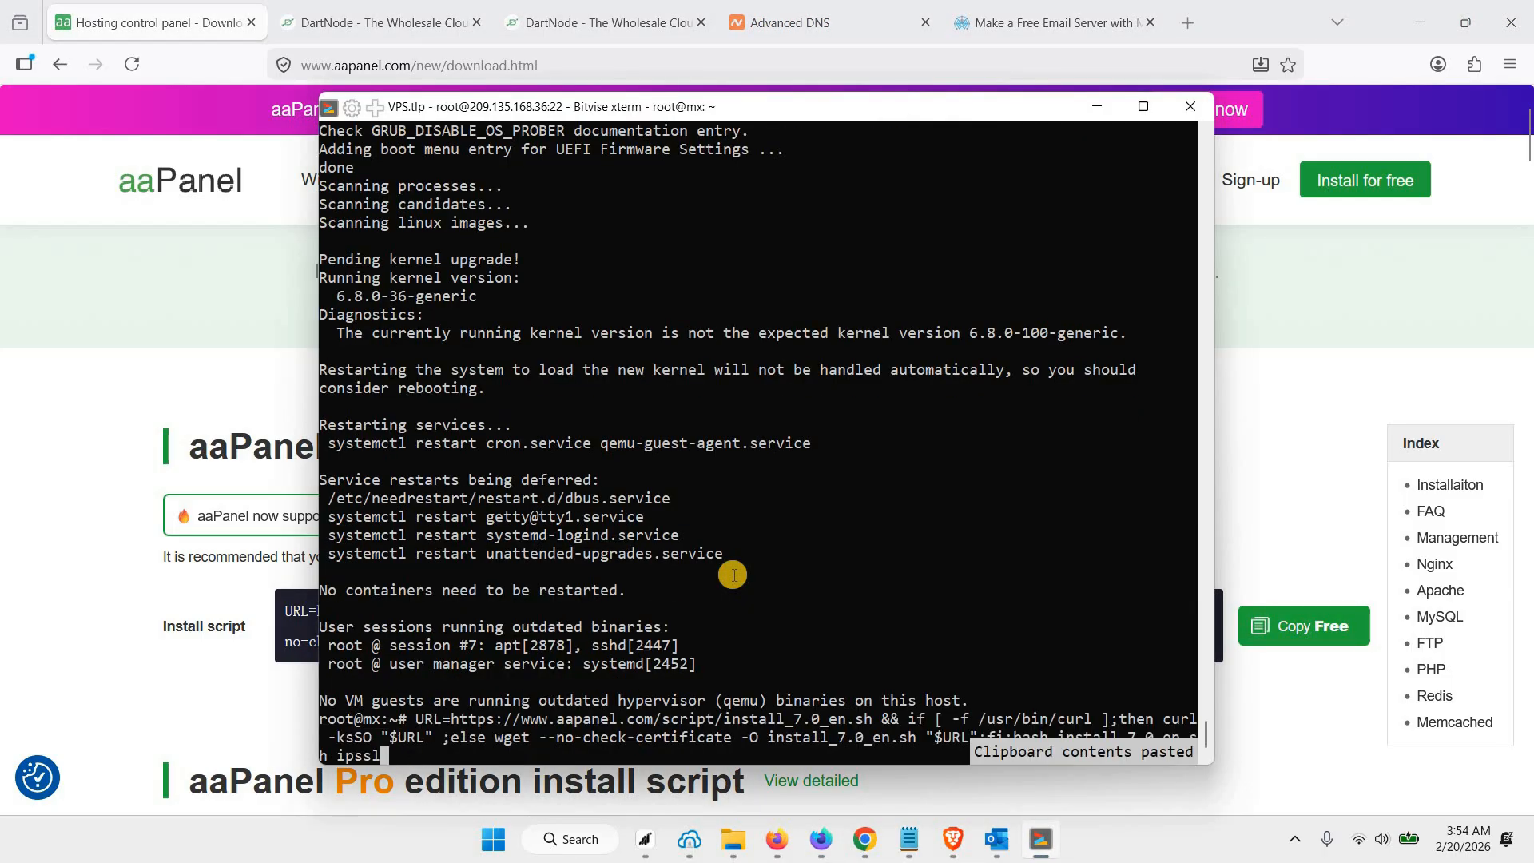
pyautogui.press('Return')
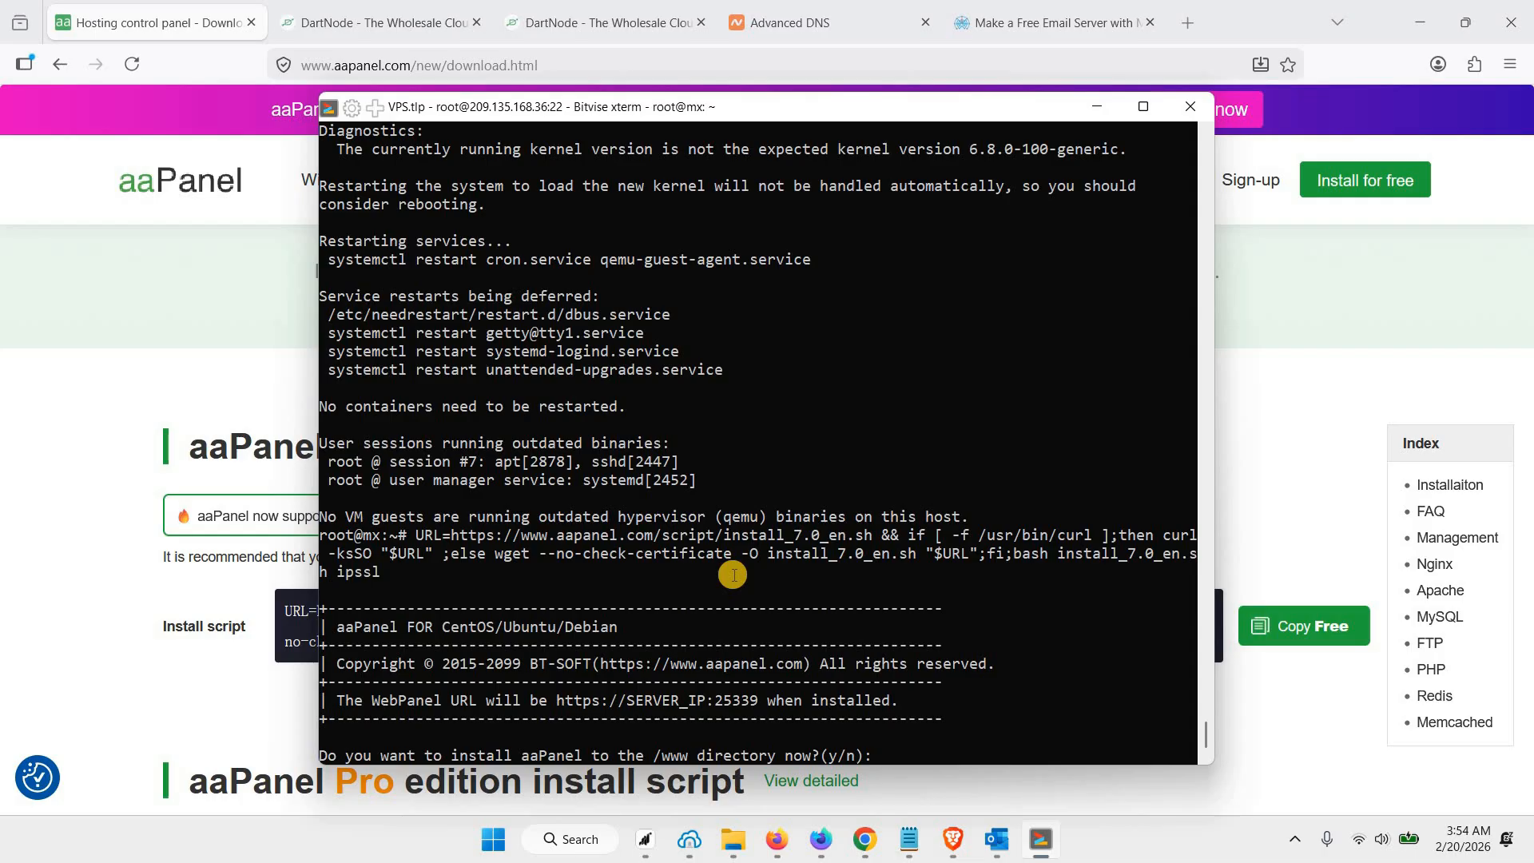
pyautogui.press('Return')
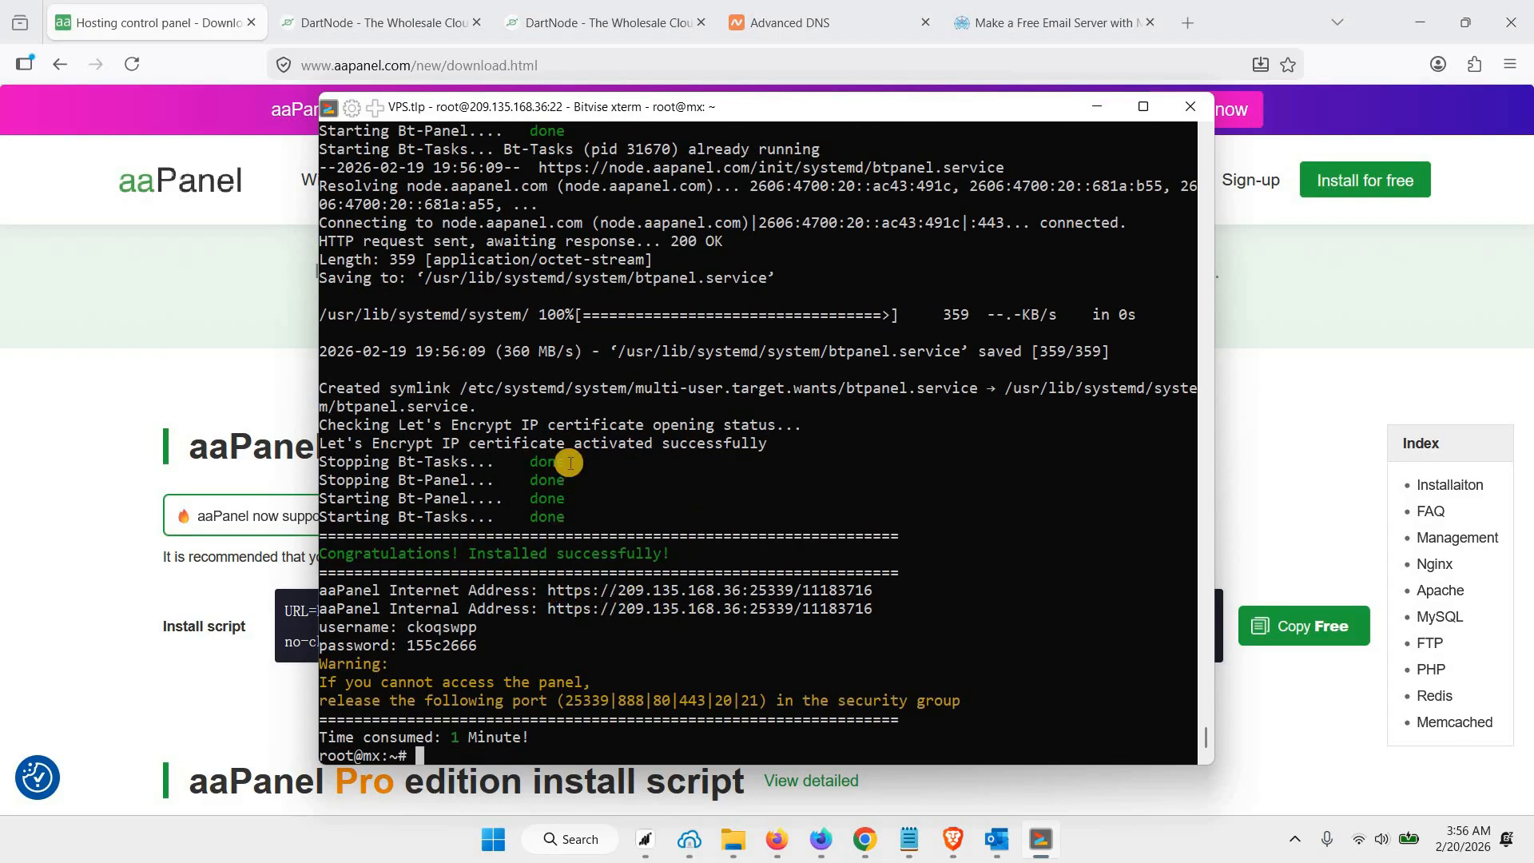
# Copy the aaPanel Internet Address from the terminal output and open it in a new browser tab
pyautogui.moveTo(548, 589); pyautogui.dragTo(872, 589)
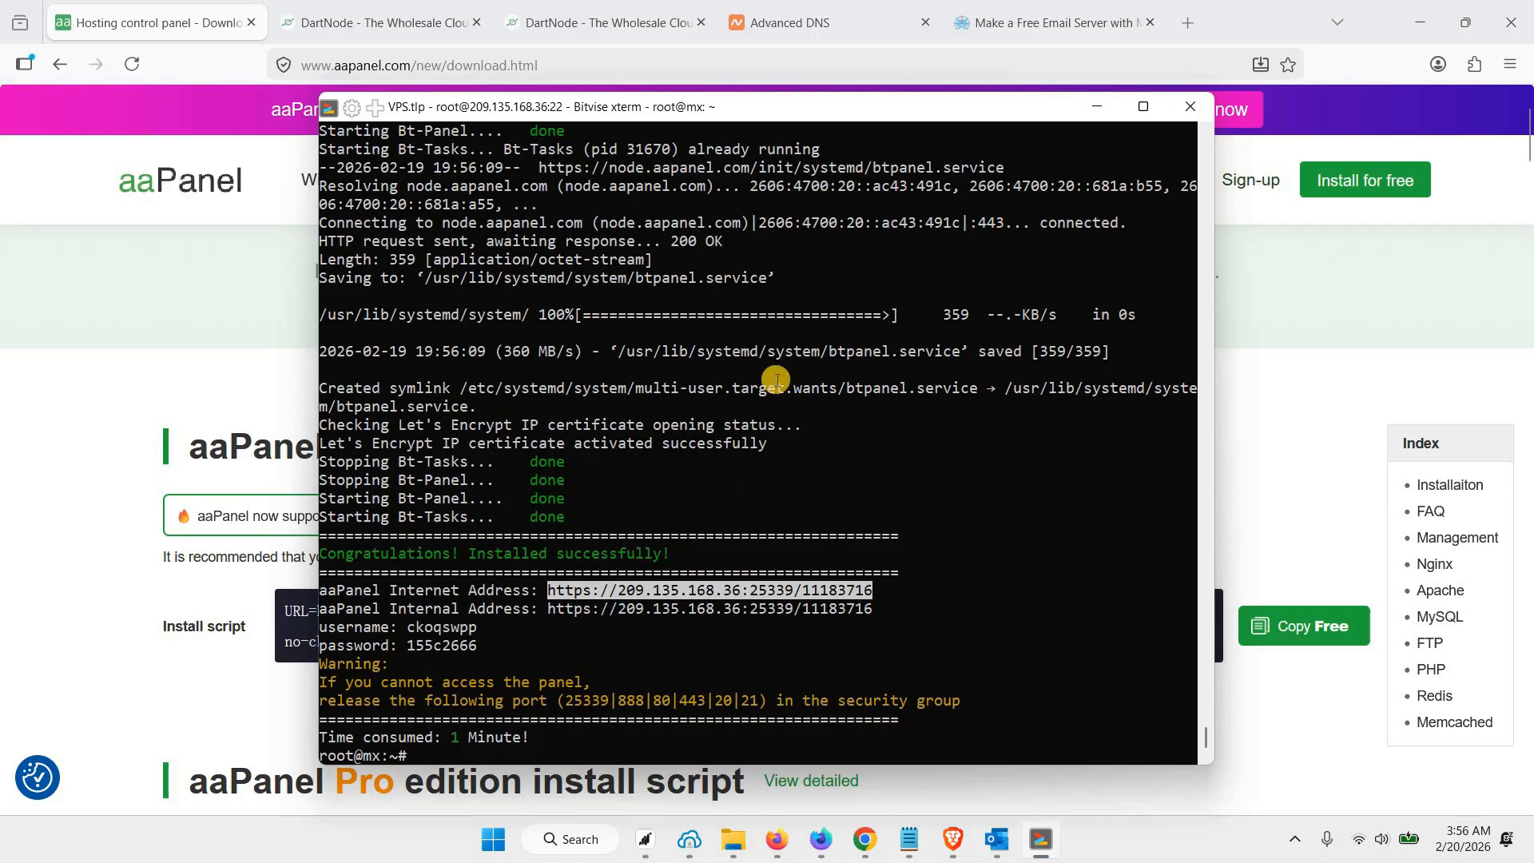
pyautogui.click(1196, 12)
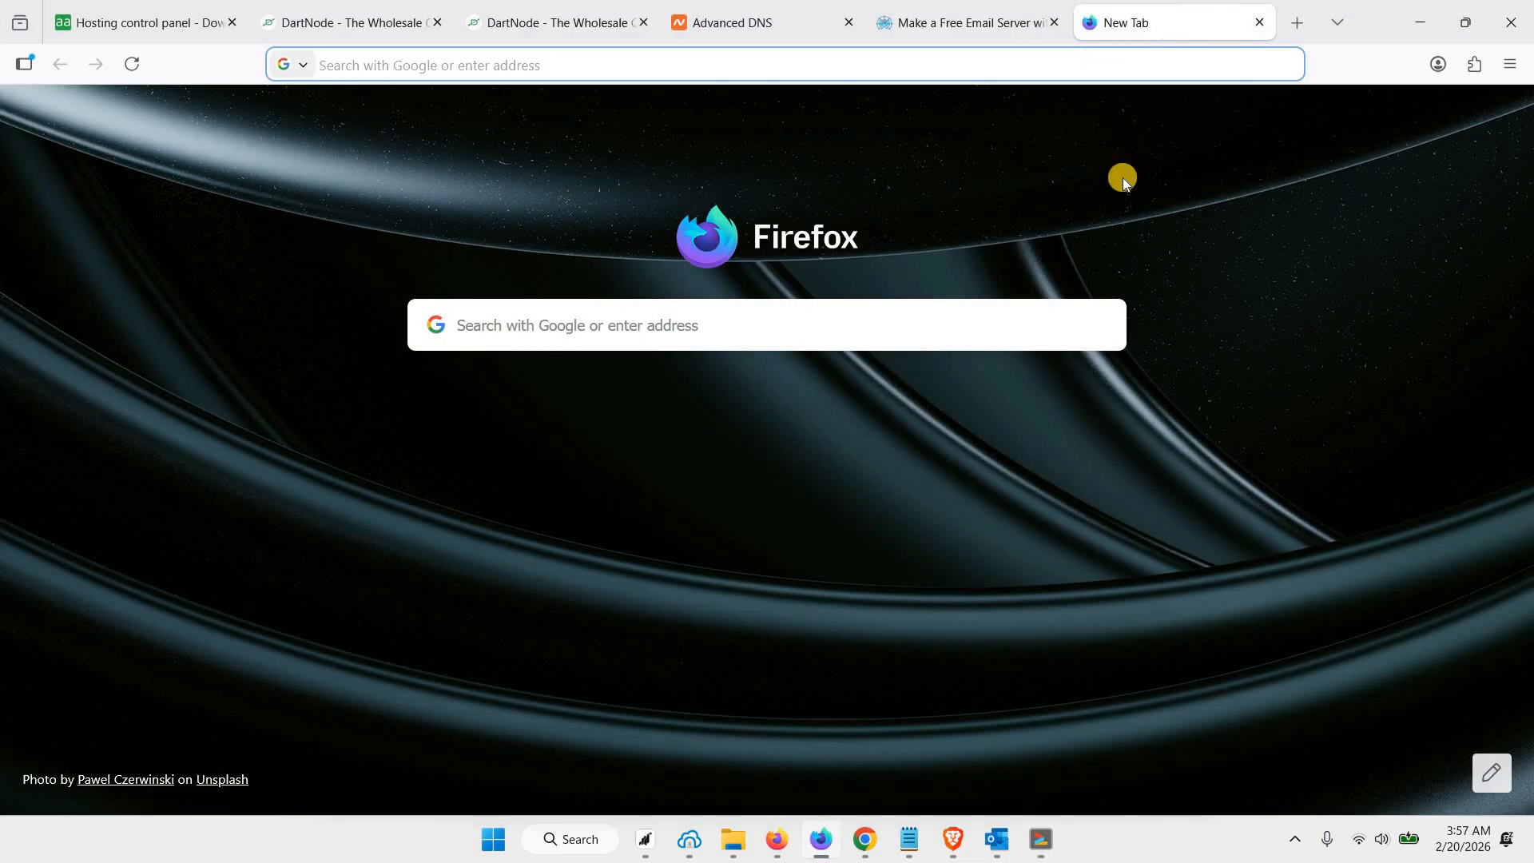
pyautogui.rightClick(1103, 60)
pyautogui.press('Return')
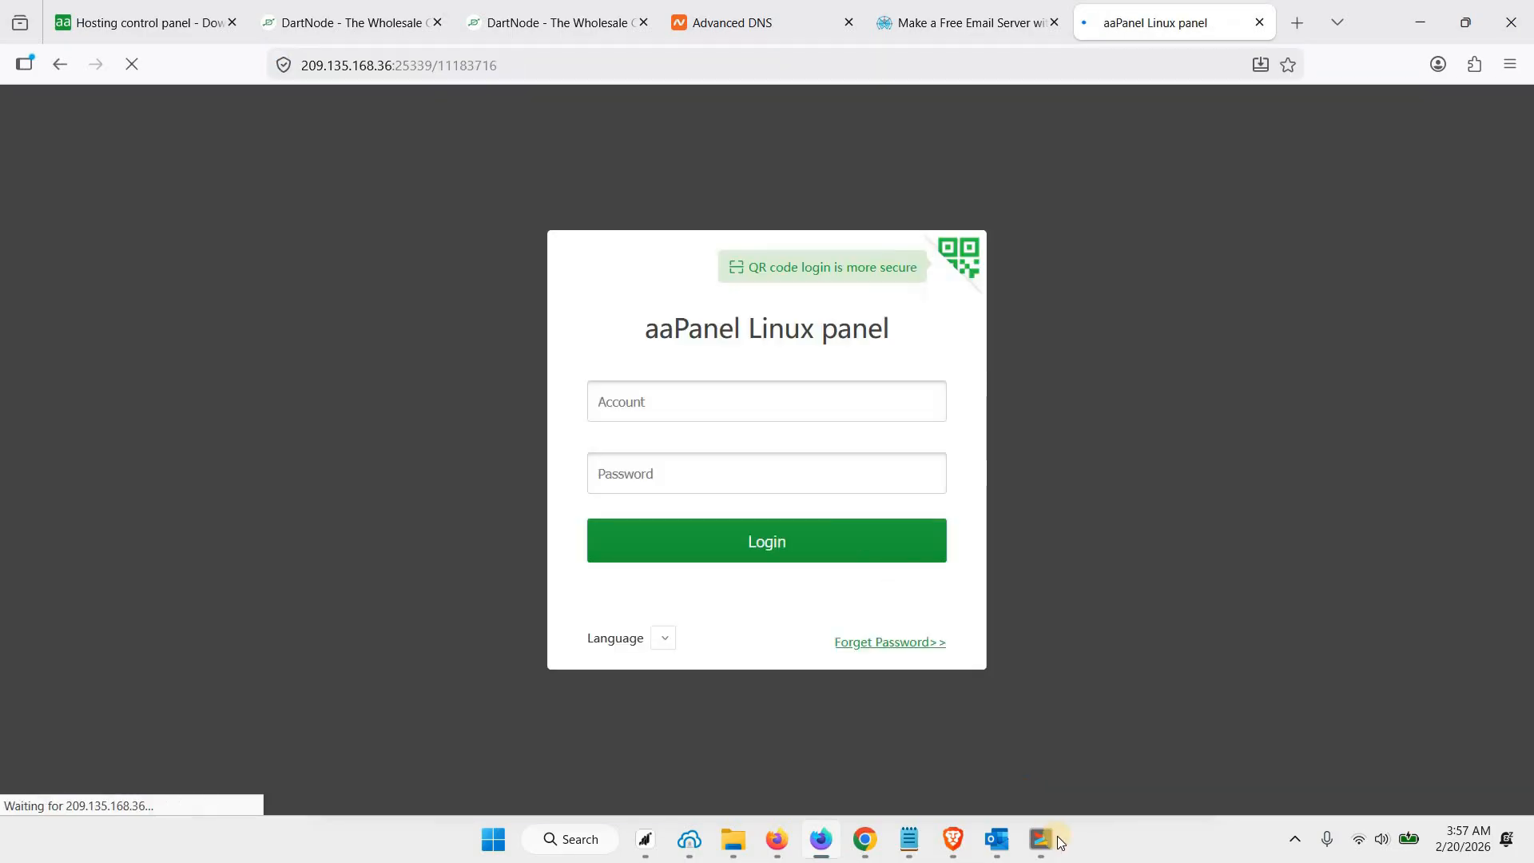
# Copy the generated username from the terminal and enter it as the account on the aaPanel login page
pyautogui.click(1055, 839)
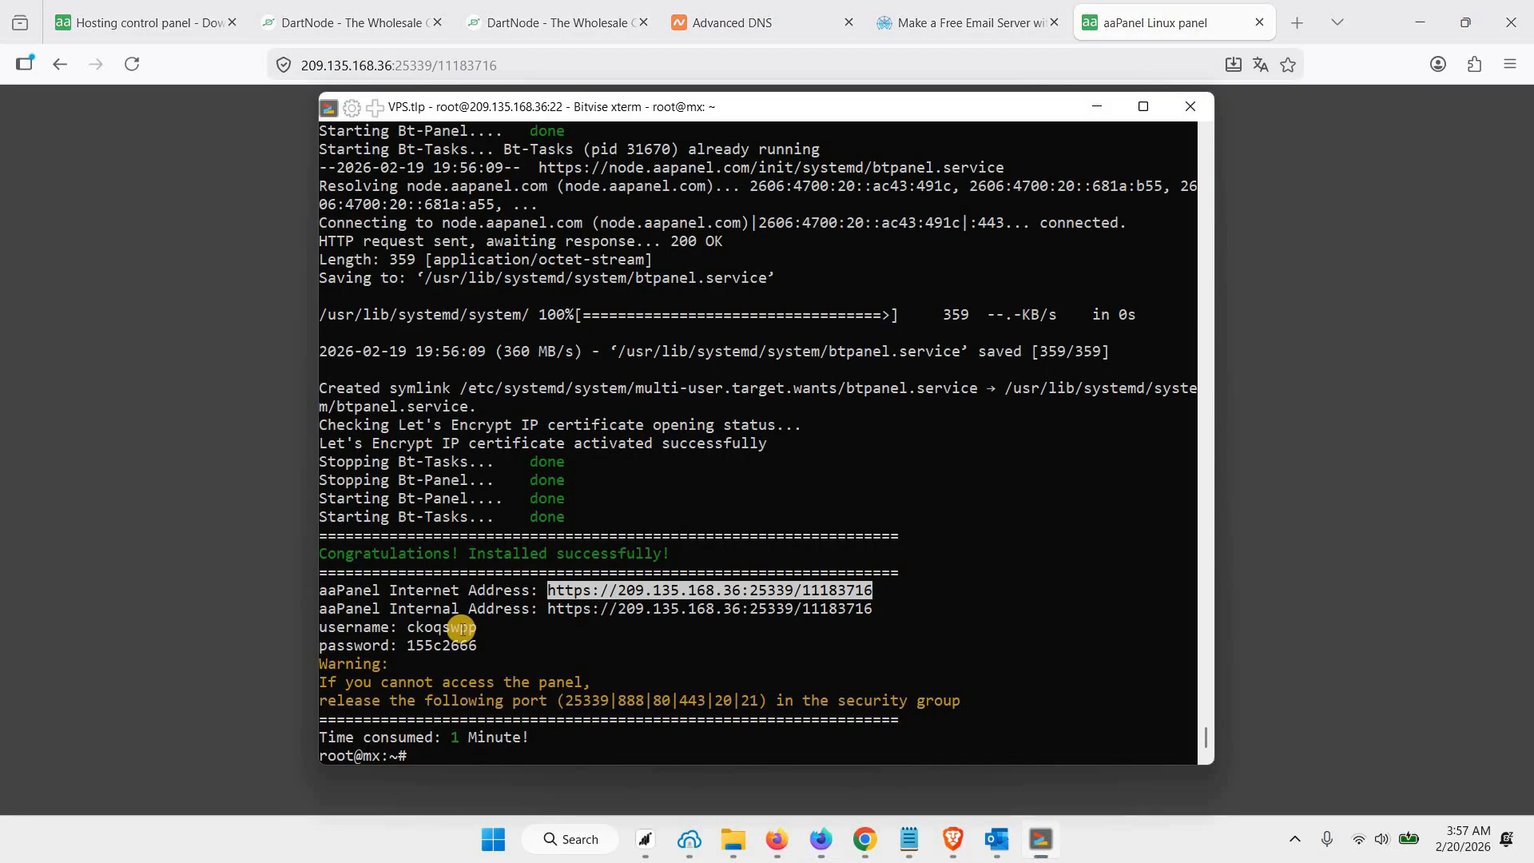
pyautogui.moveTo(409, 629); pyautogui.dragTo(477, 628)
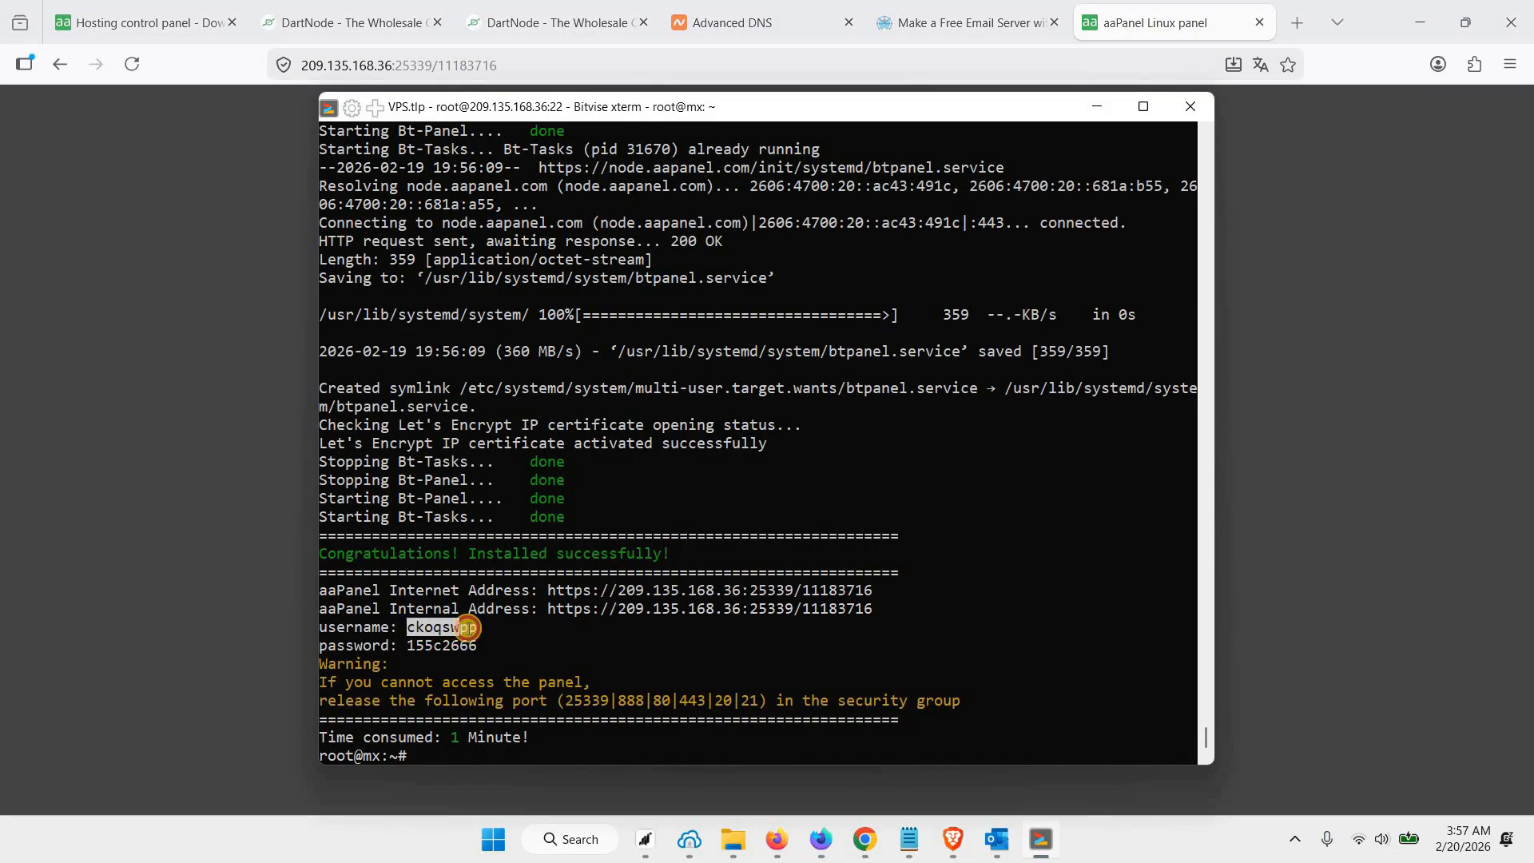
pyautogui.hotkey('alt', 'Tab')
pyautogui.click(674, 399)
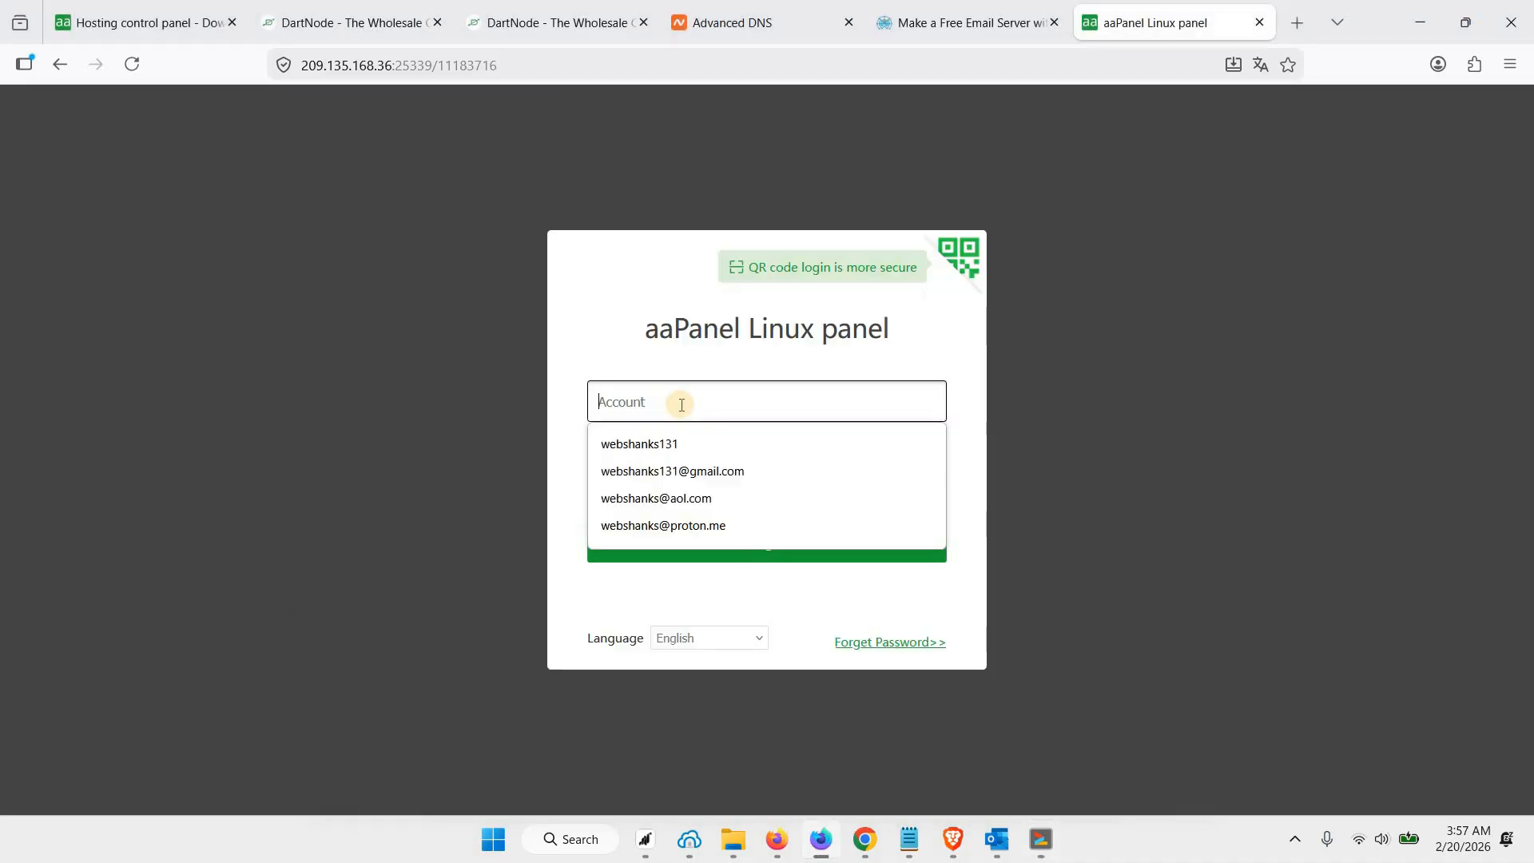
pyautogui.hotkey('ctrl', 'v')
# Copy the generated password from the terminal and enter it in the password field of the aaPanel login page
pyautogui.hotkey('alt', 'Tab')
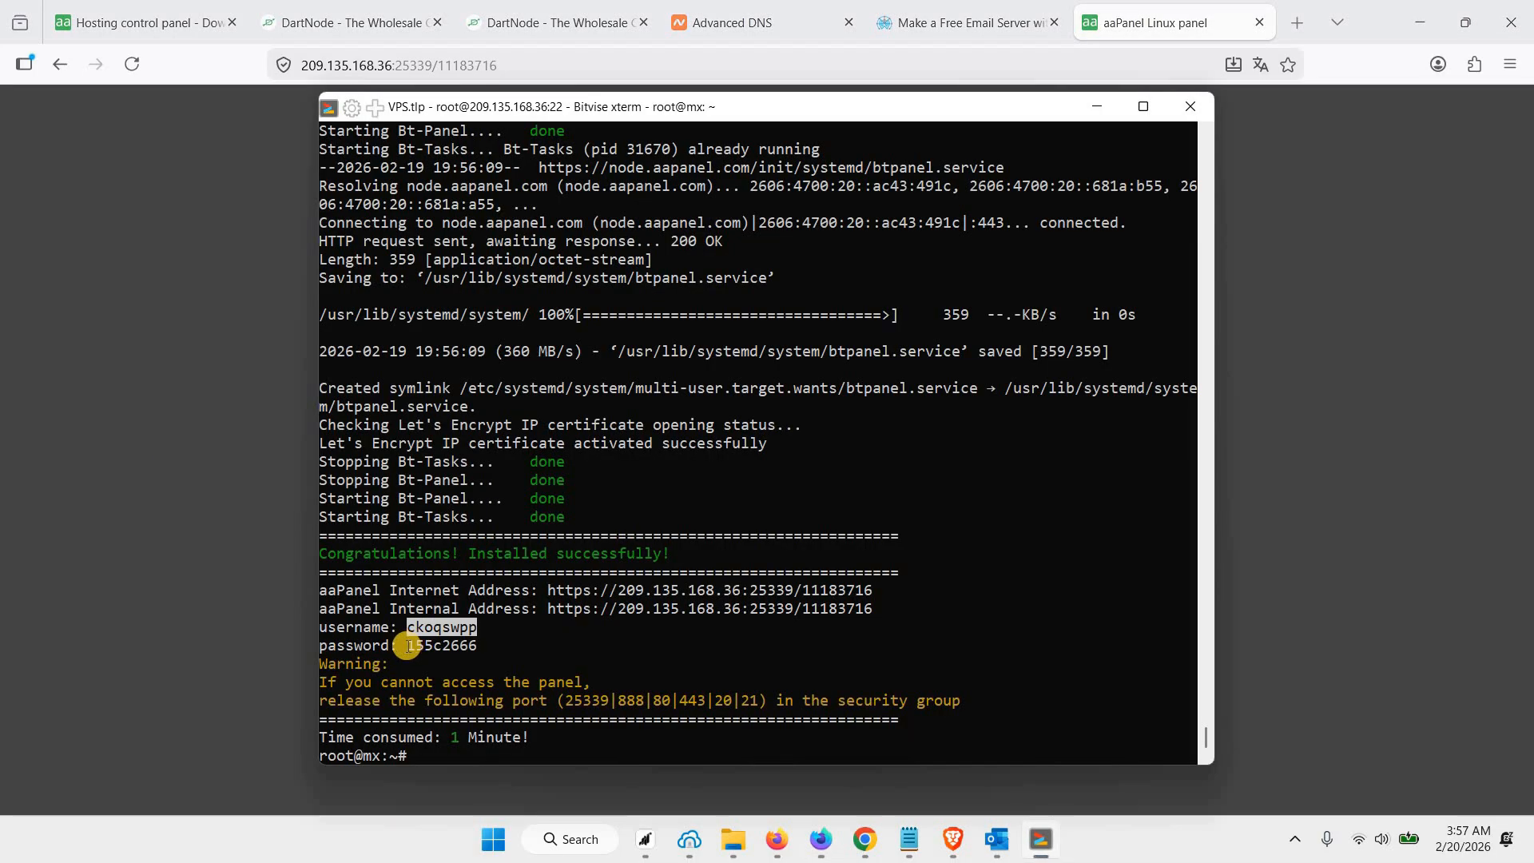
pyautogui.moveTo(407, 646); pyautogui.dragTo(478, 646)
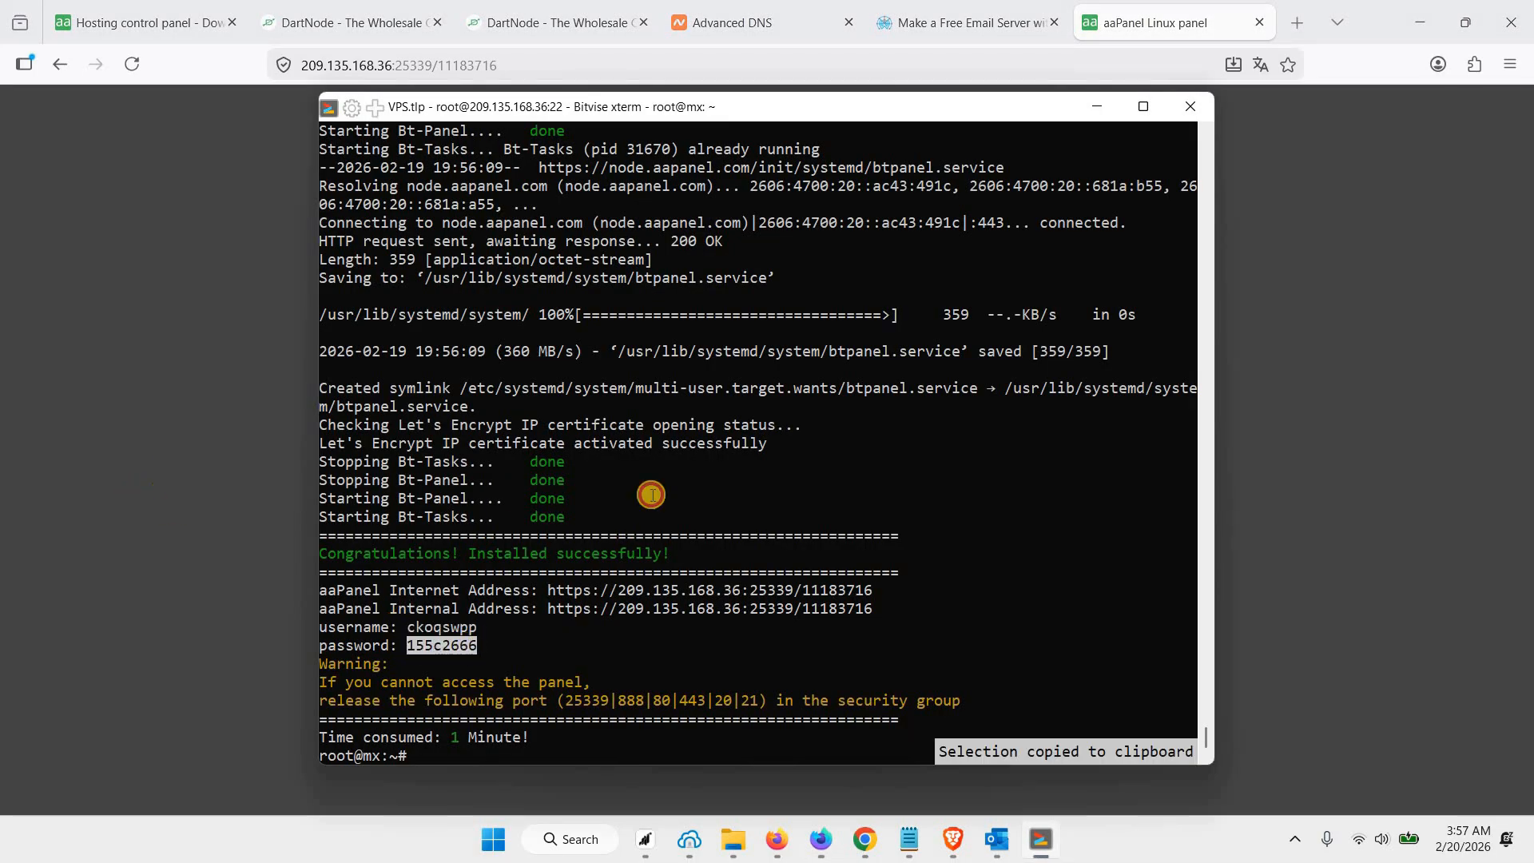
pyautogui.hotkey('alt', 'Tab')
pyautogui.click(682, 493)
pyautogui.hotkey('ctrl', 'v')
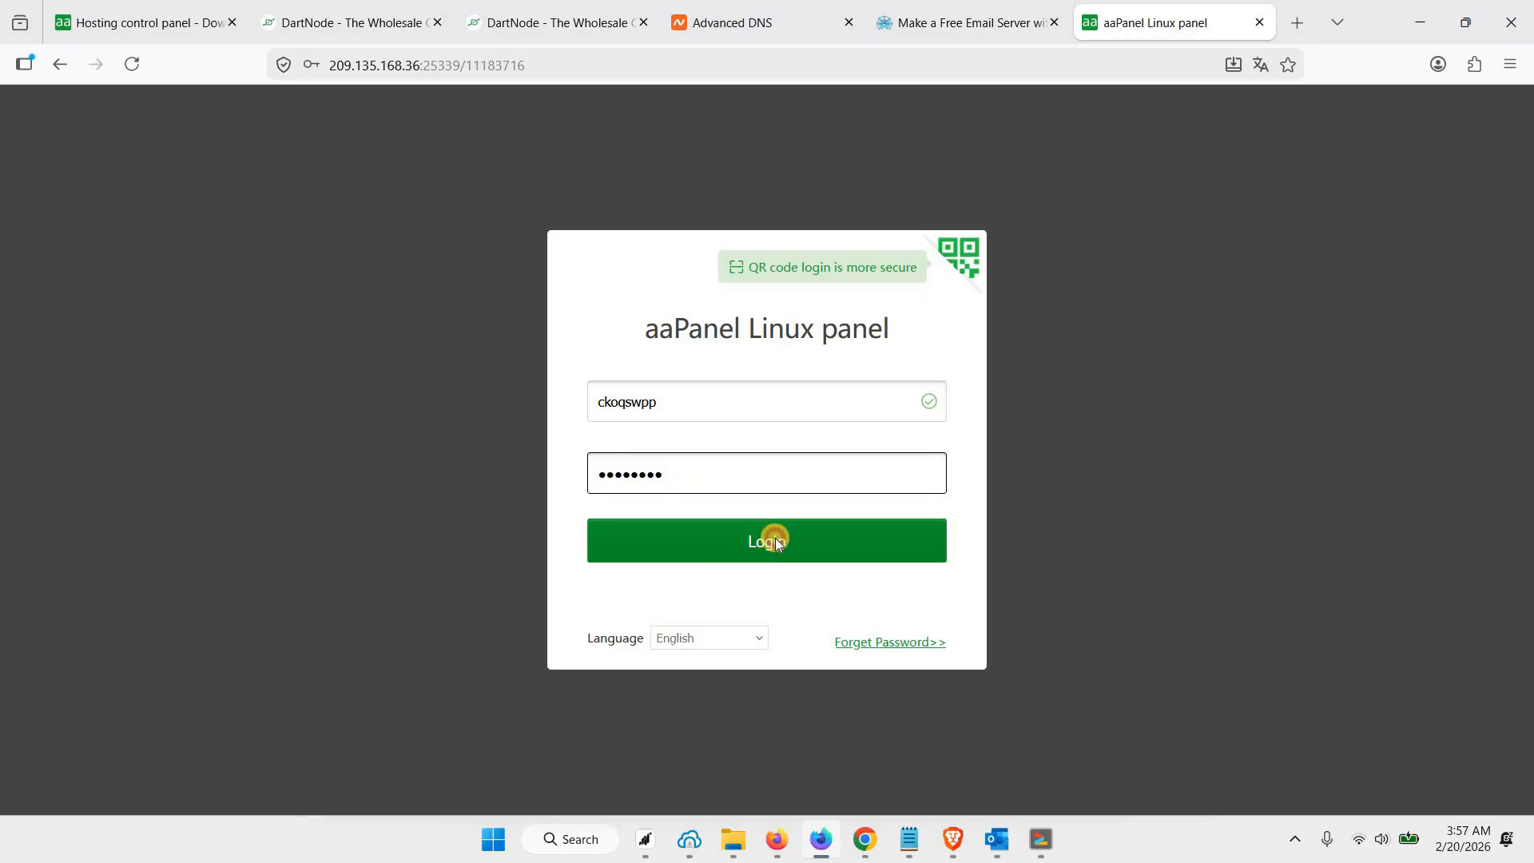
# Submit the aaPanel login and proceed to the recommended software packages
pyautogui.click(775, 539)
pyautogui.click(598, 265)
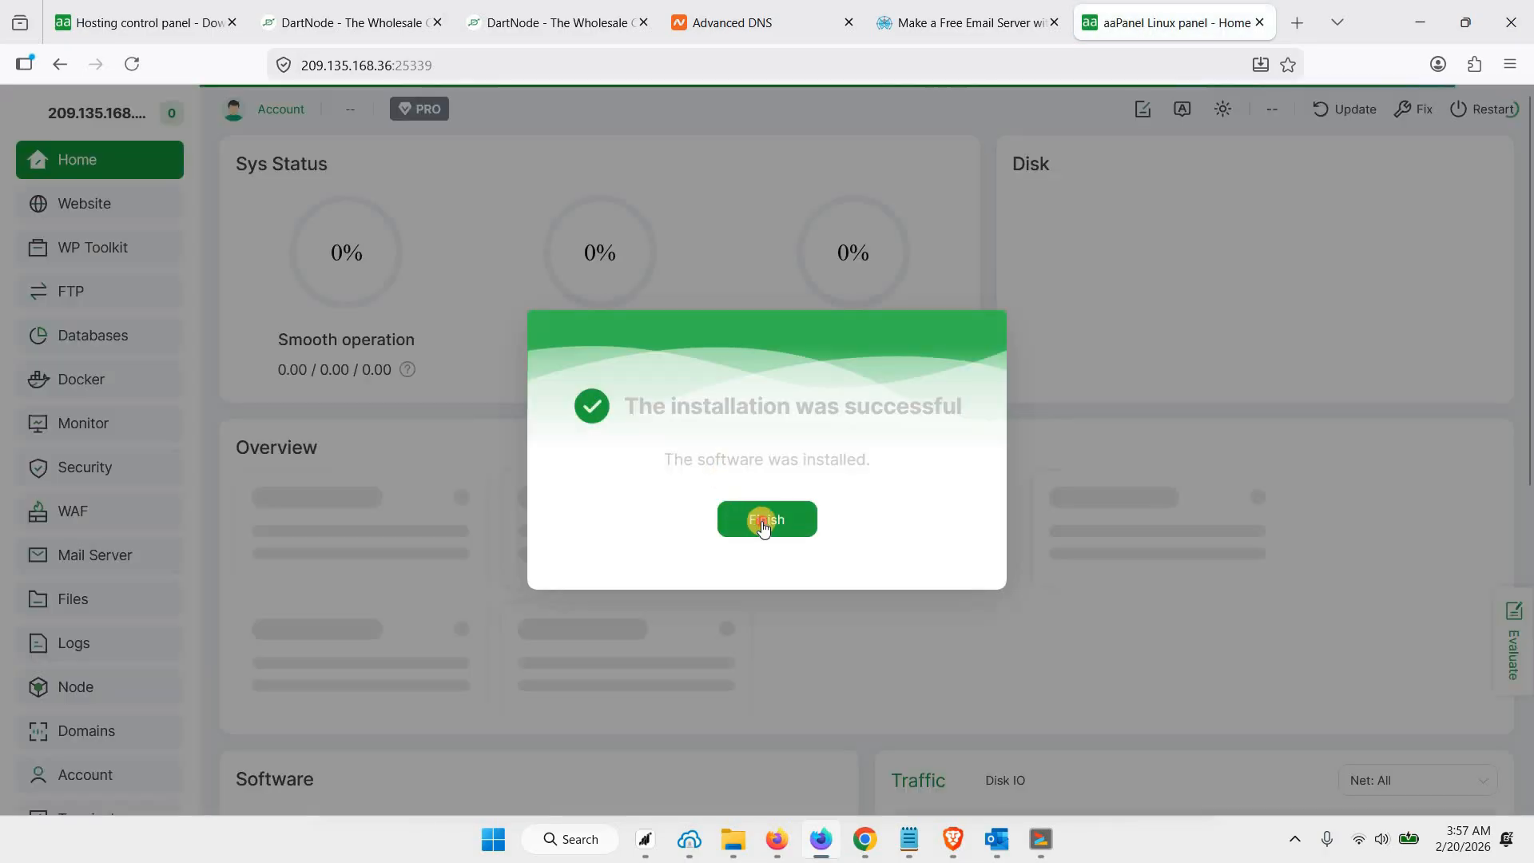
pyautogui.click(763, 527)
pyautogui.click(1259, 22)
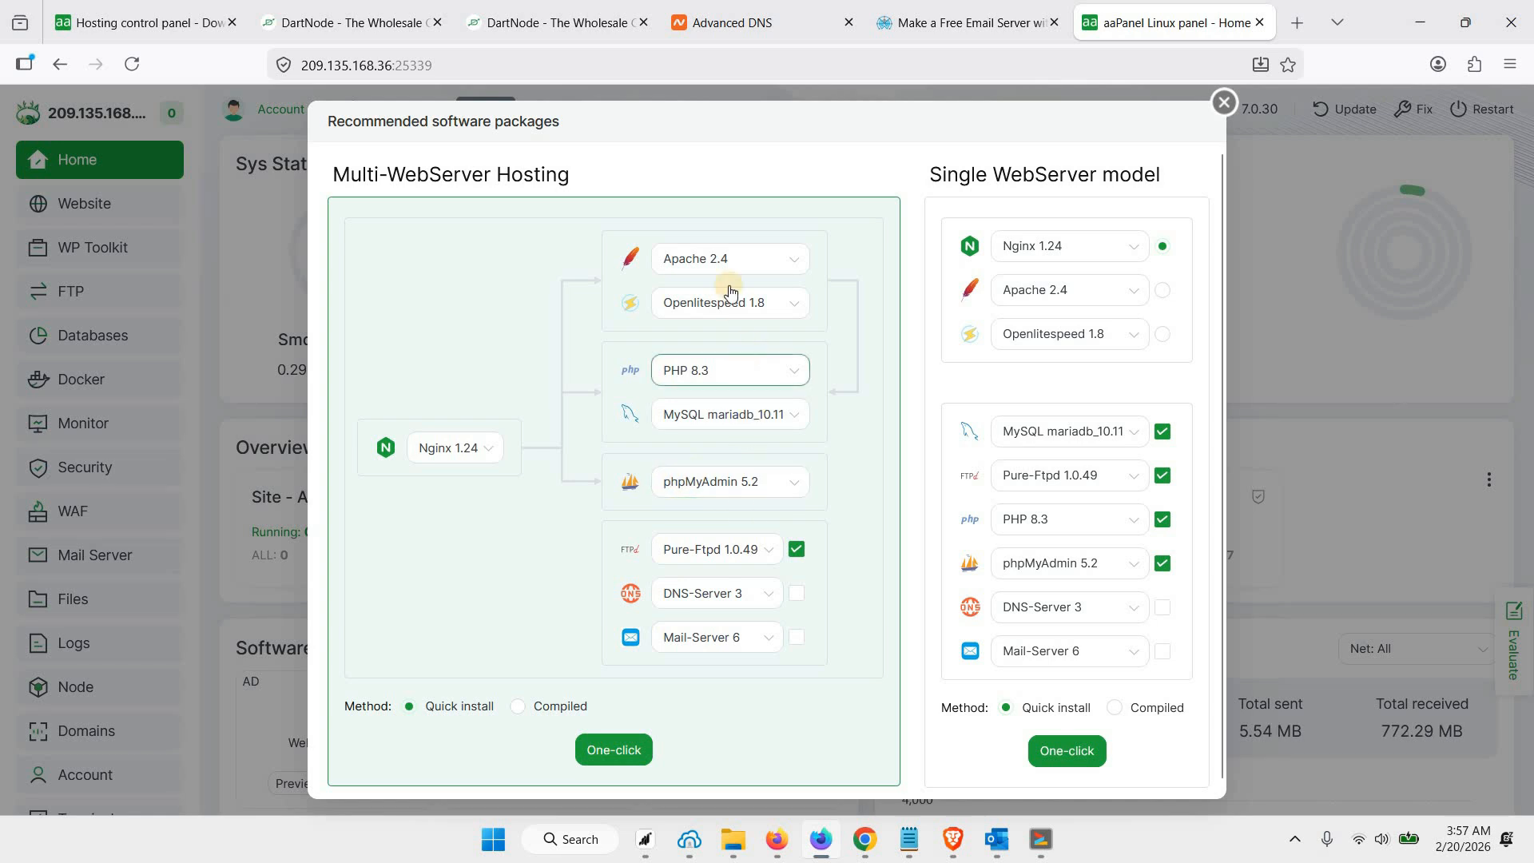
# Check the offered Nginx and OpenLiteSpeed versions and choose the Single WebServer model with Nginx 1.24
pyautogui.click(493, 454)
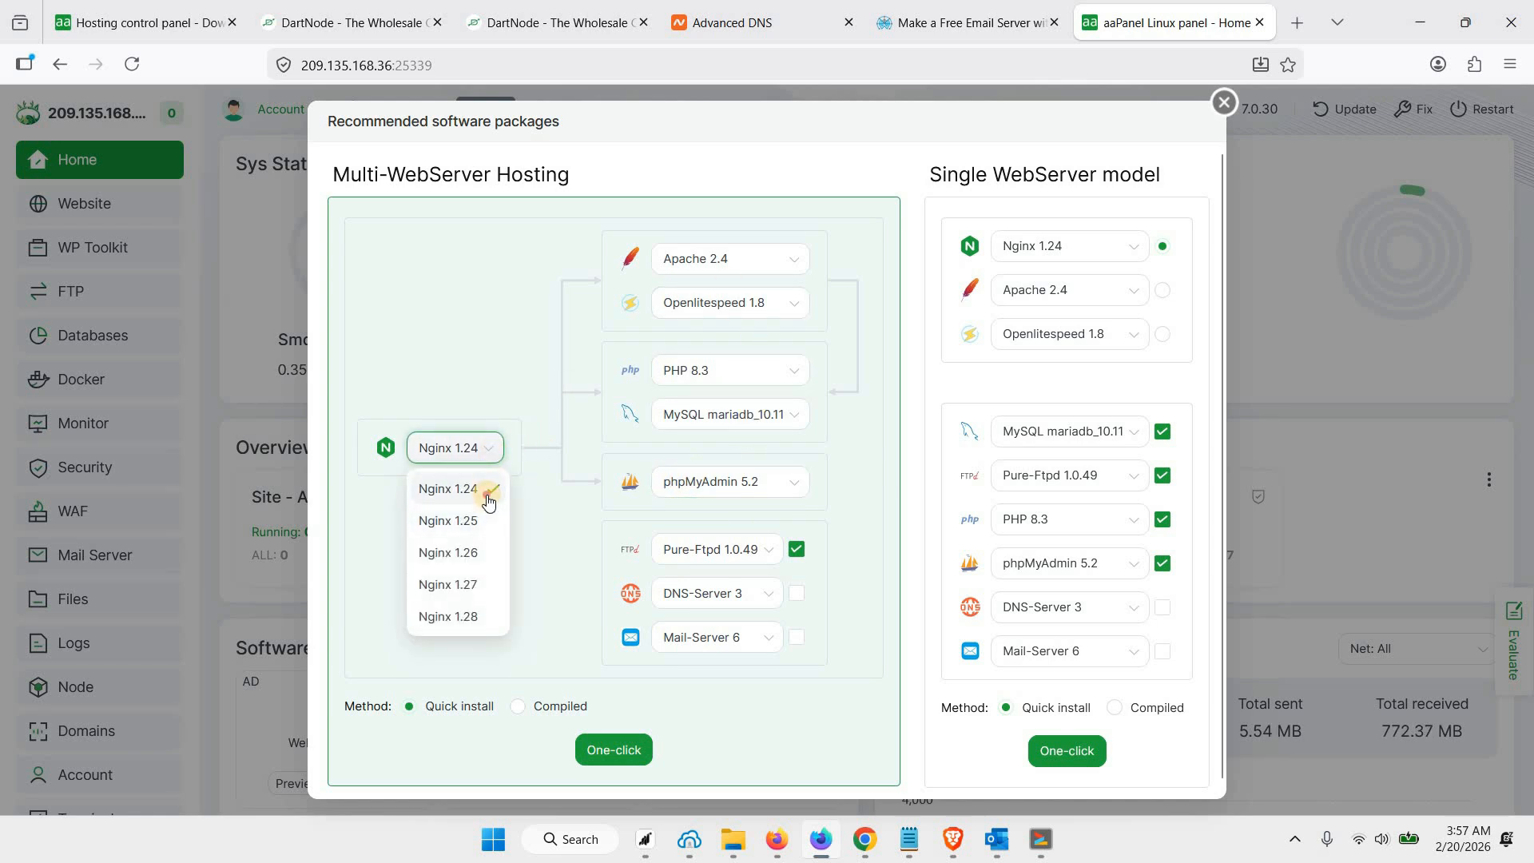
pyautogui.click(551, 577)
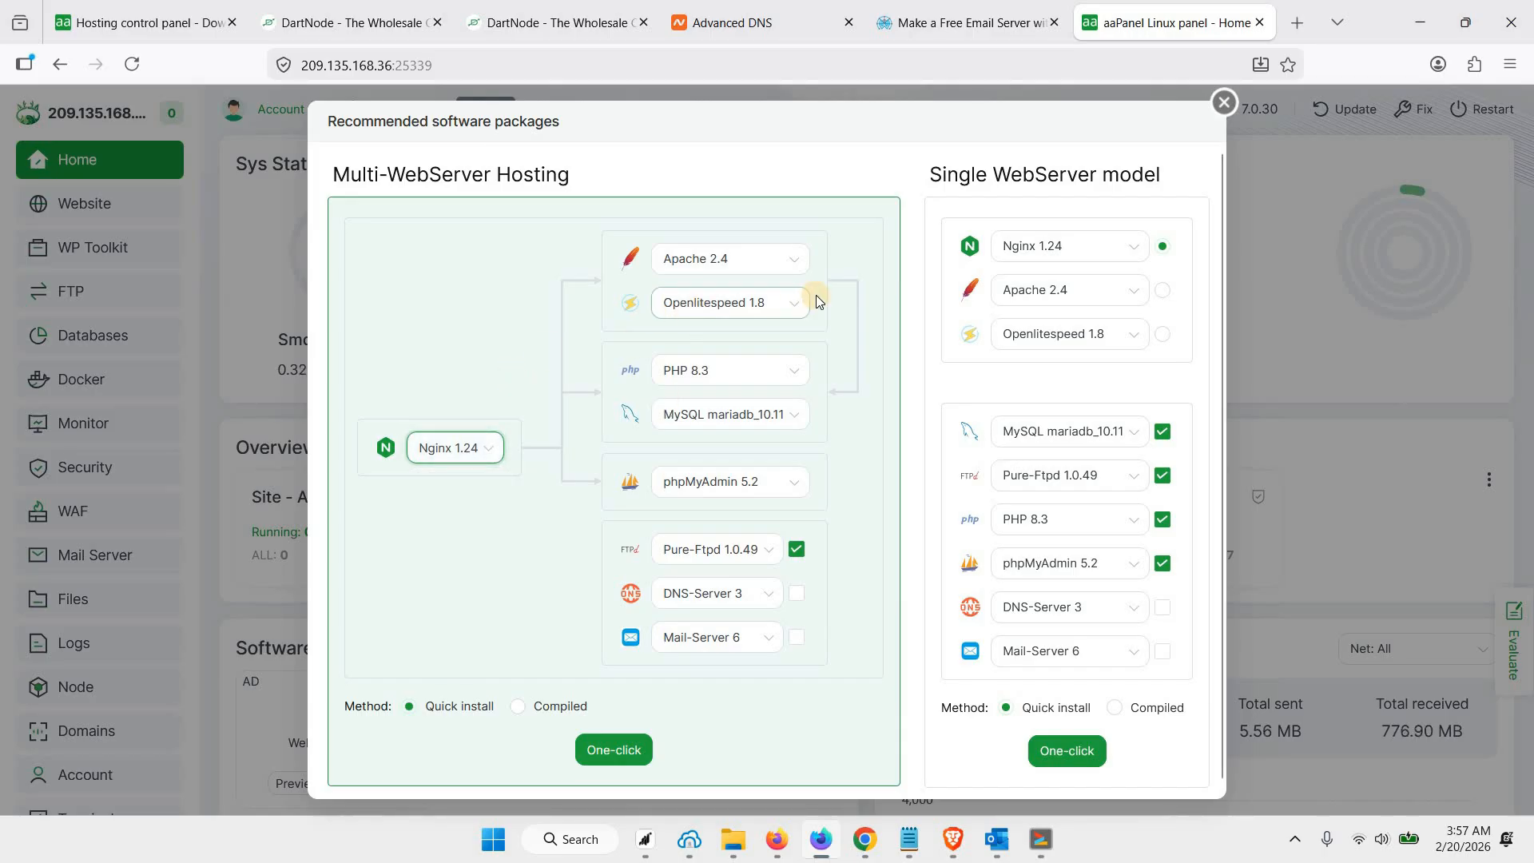
pyautogui.click(1068, 250)
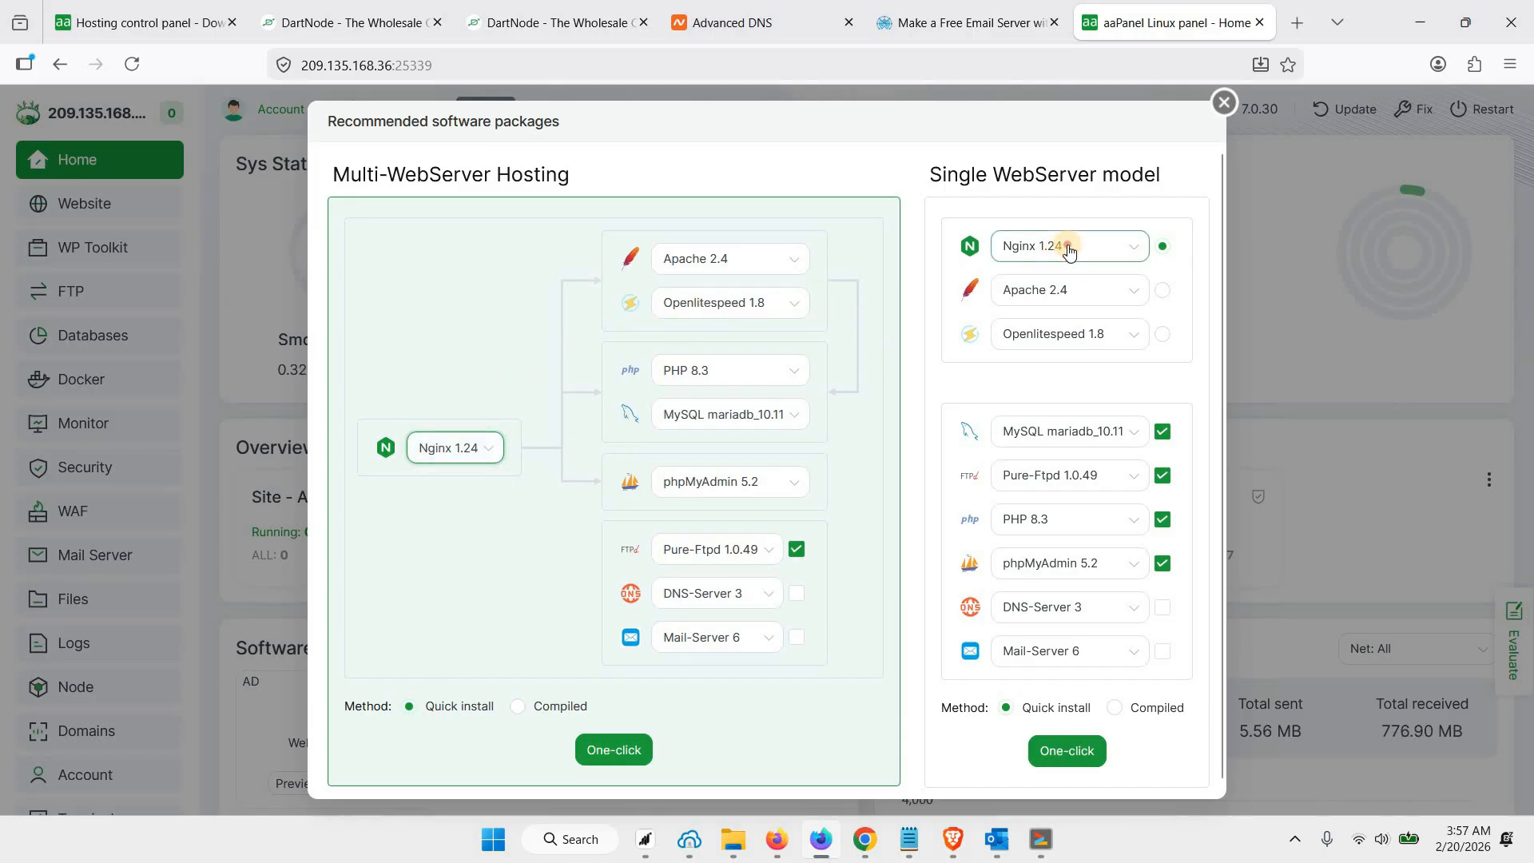
pyautogui.click(1085, 289)
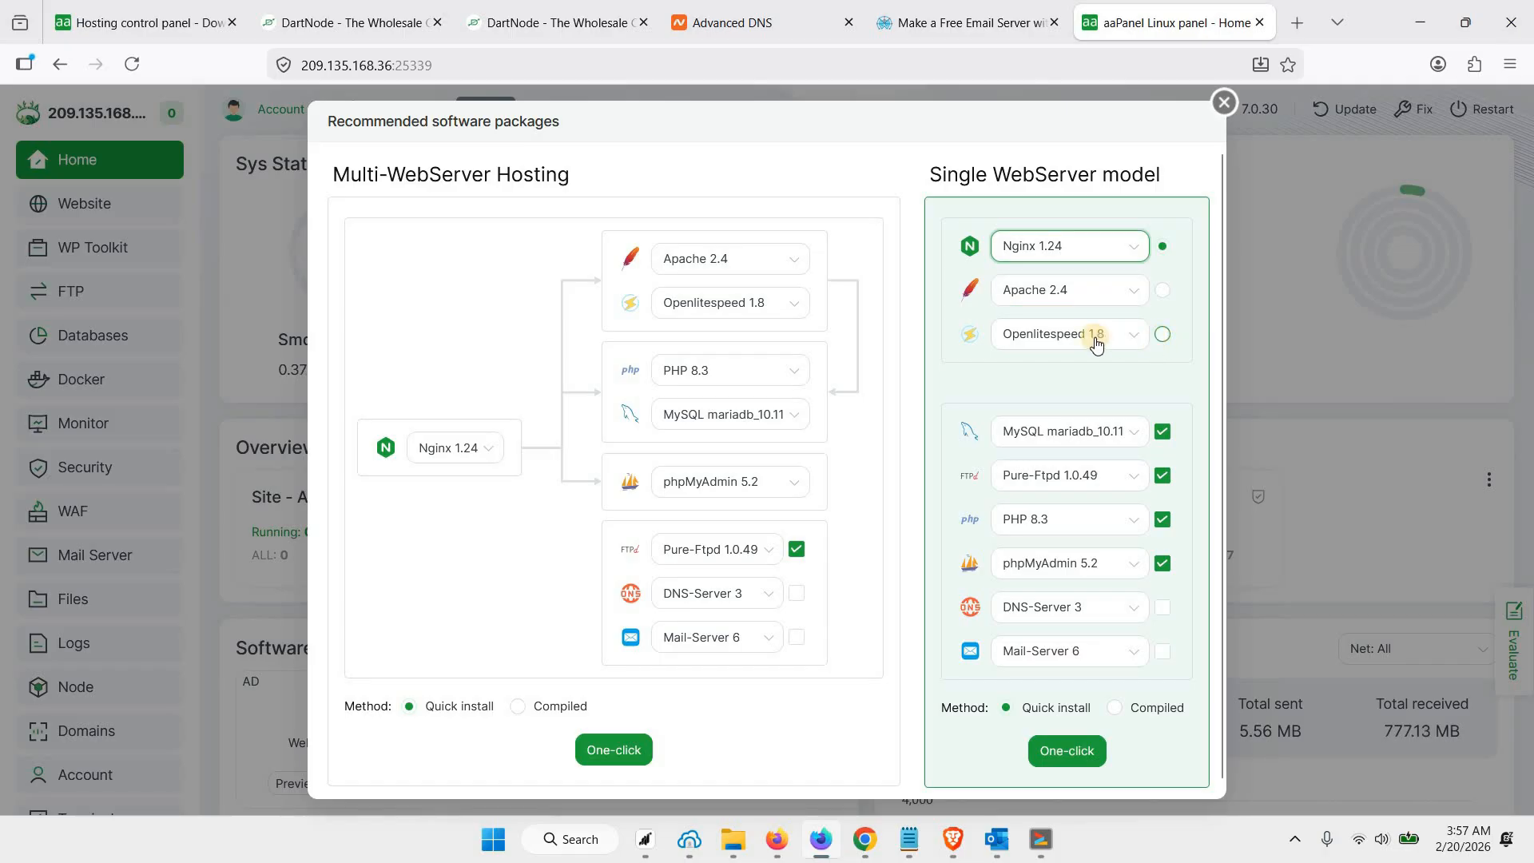
pyautogui.click(1135, 342)
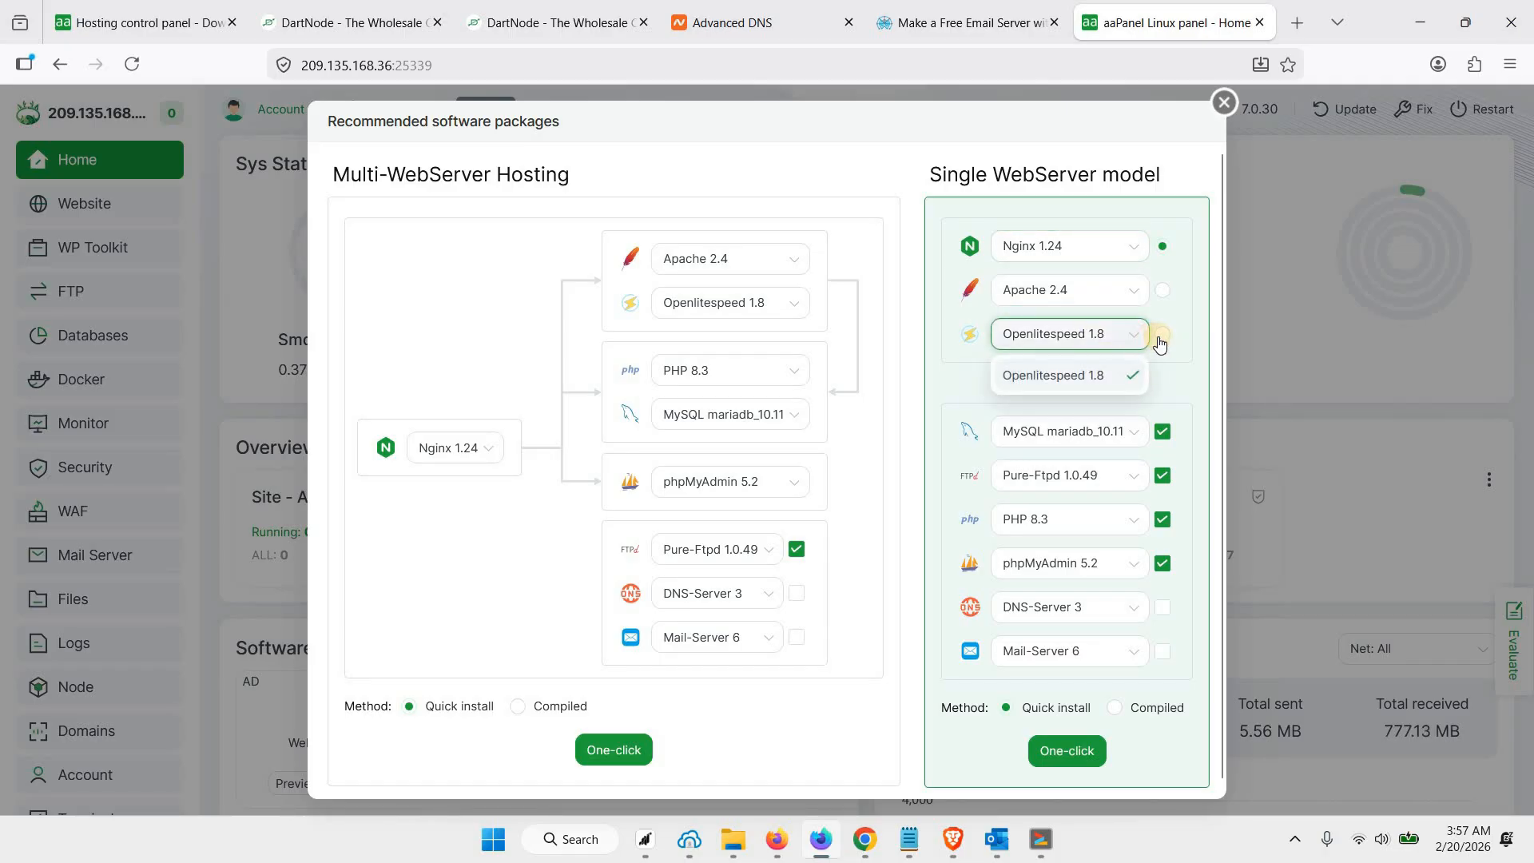
pyautogui.click(1119, 361)
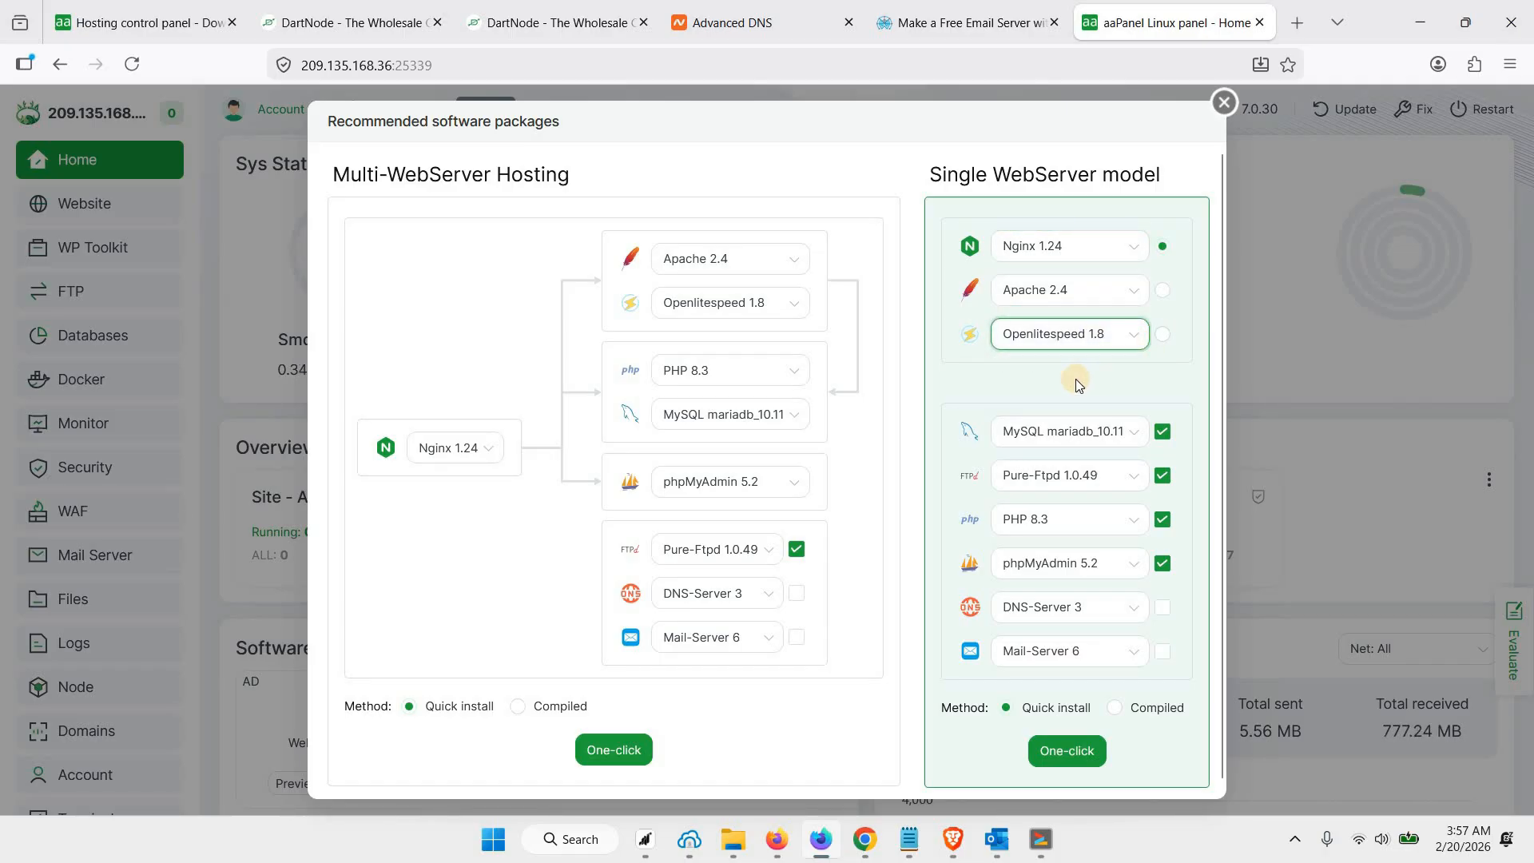
# Set the Single WebServer model's database to MySQL mariadb_11.4 and keep Pure-Ftpd 1.0.49 and PHP 8.3
pyautogui.click(1113, 441)
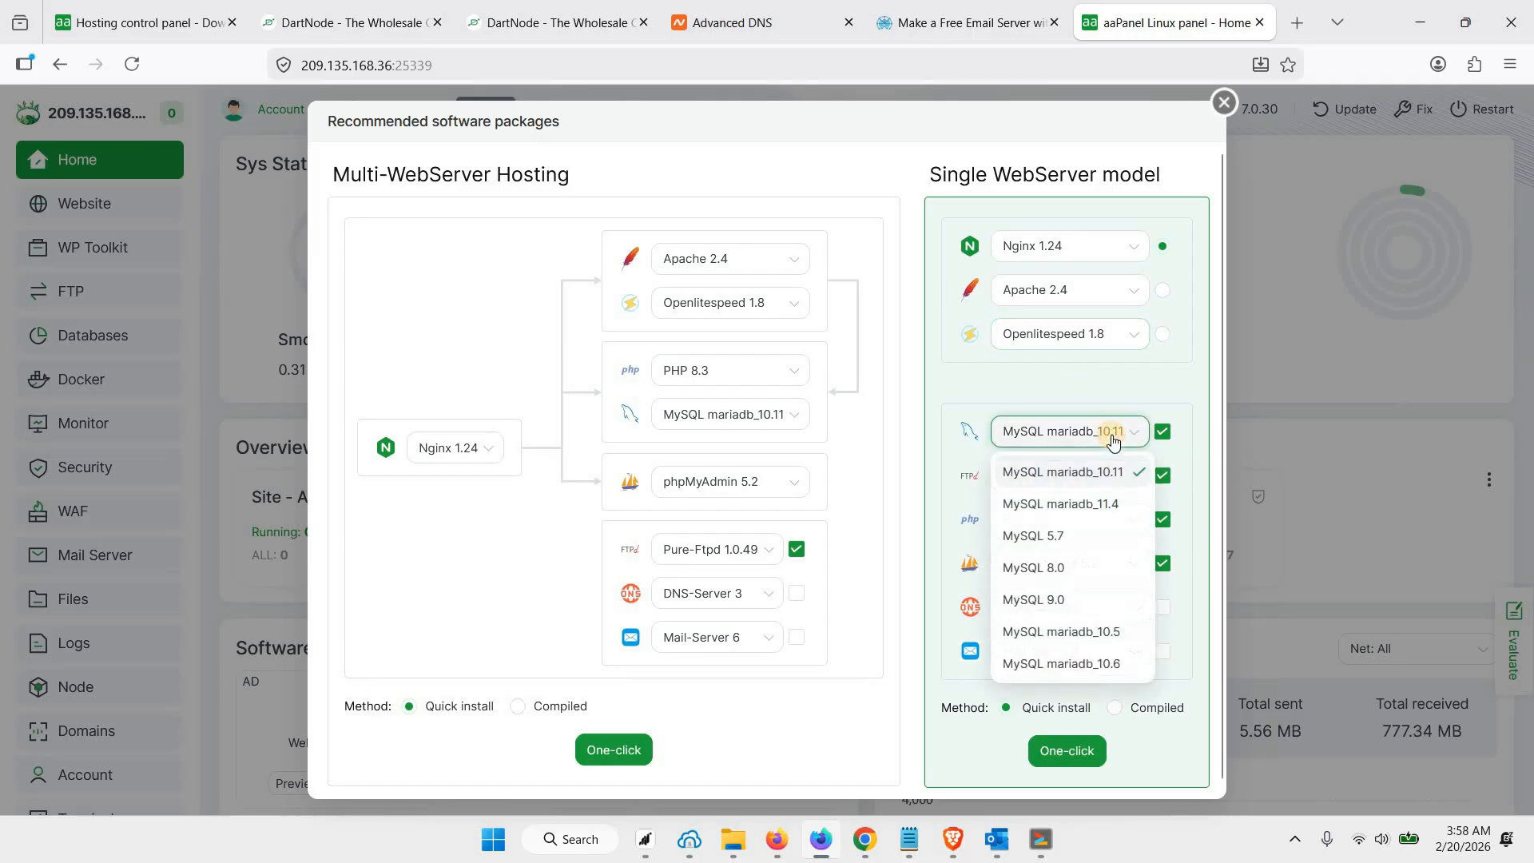
pyautogui.click(1112, 503)
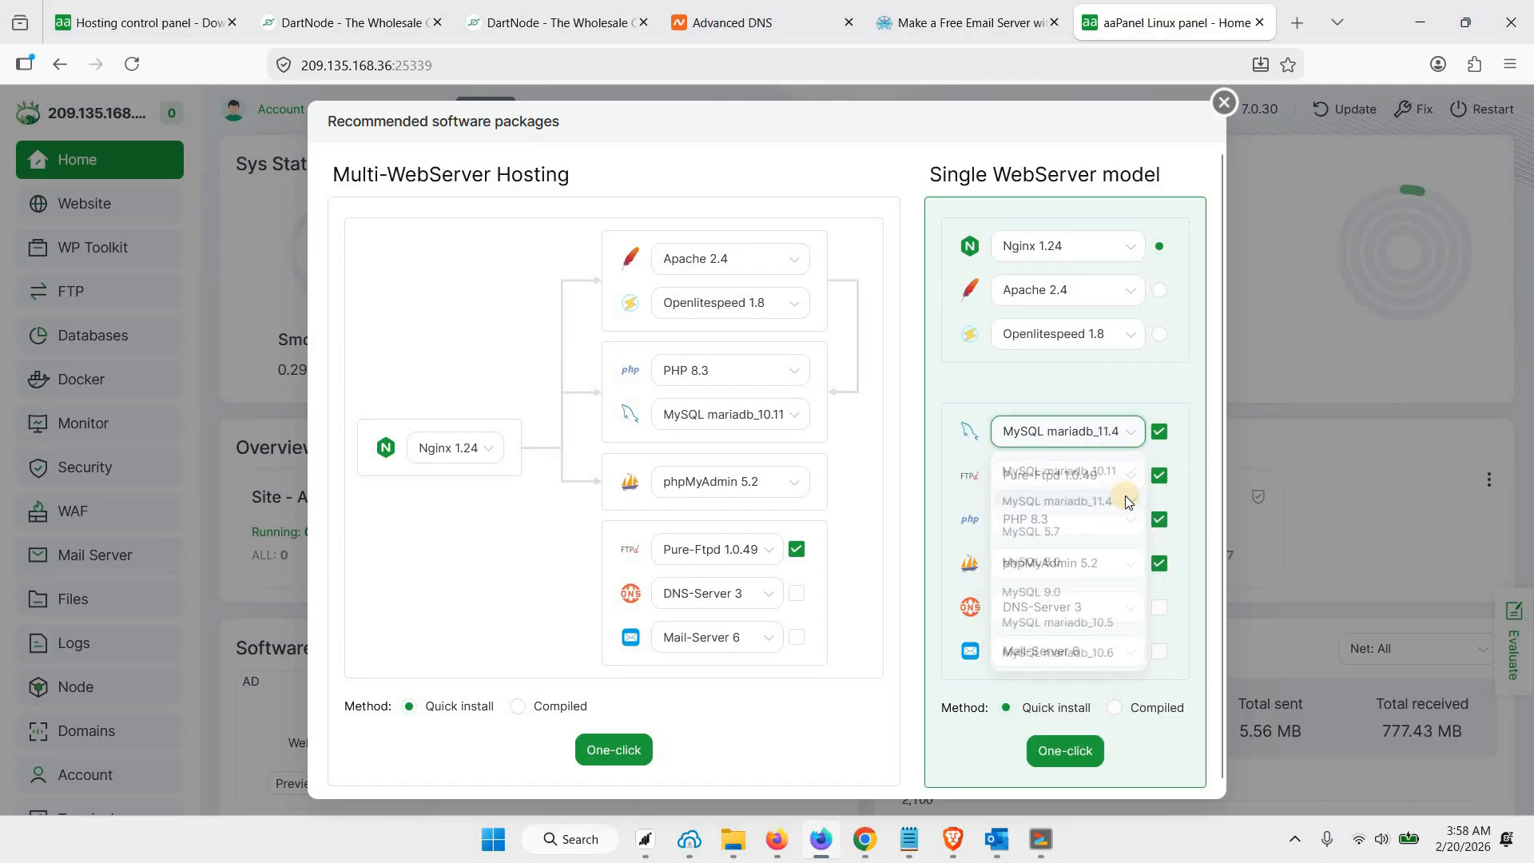
pyautogui.click(1096, 491)
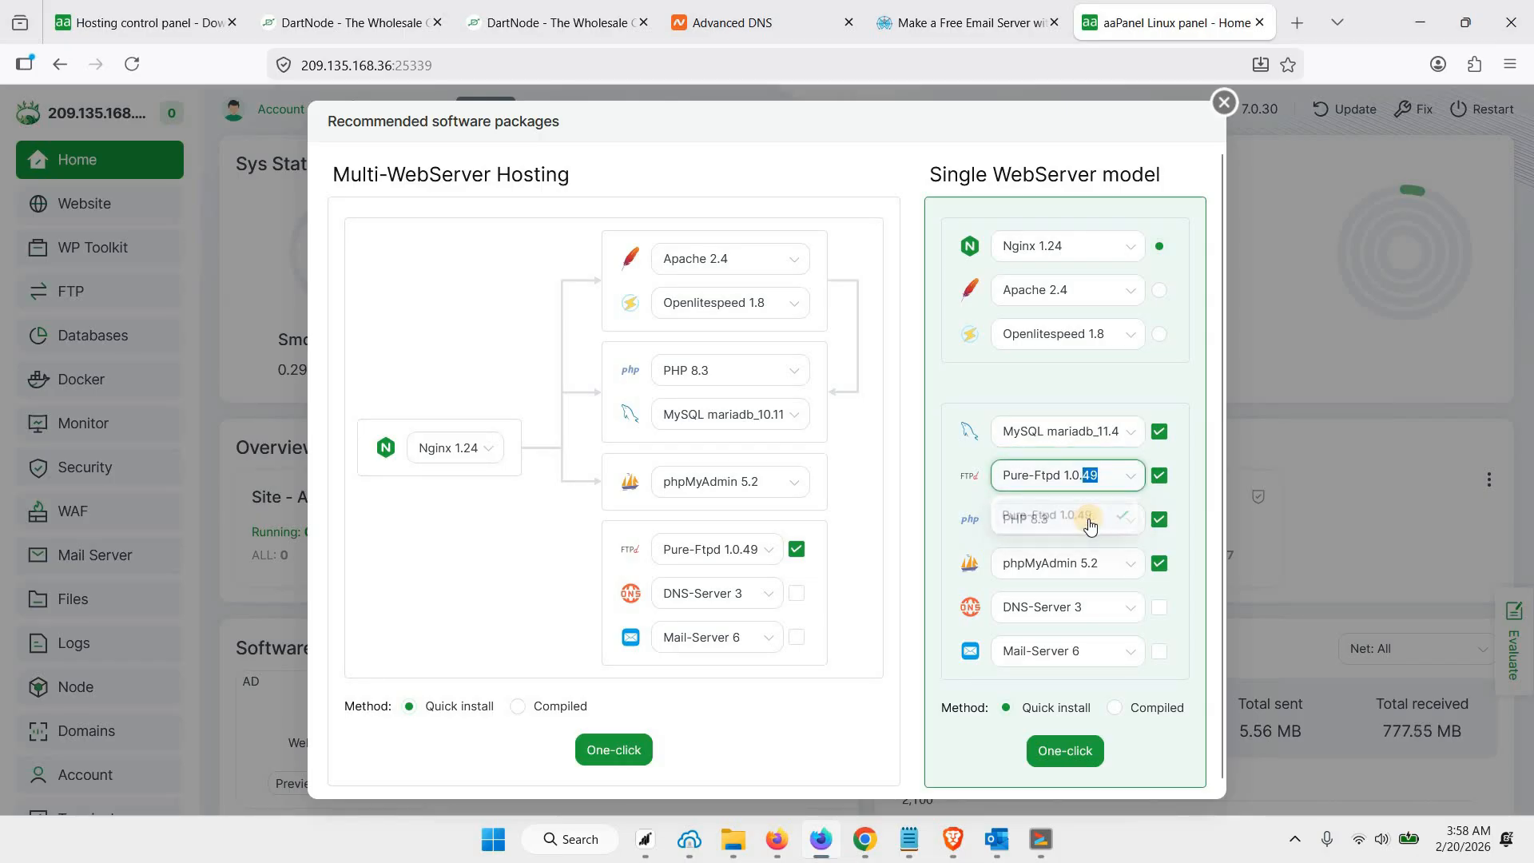
pyautogui.click(1092, 520)
pyautogui.click(1091, 525)
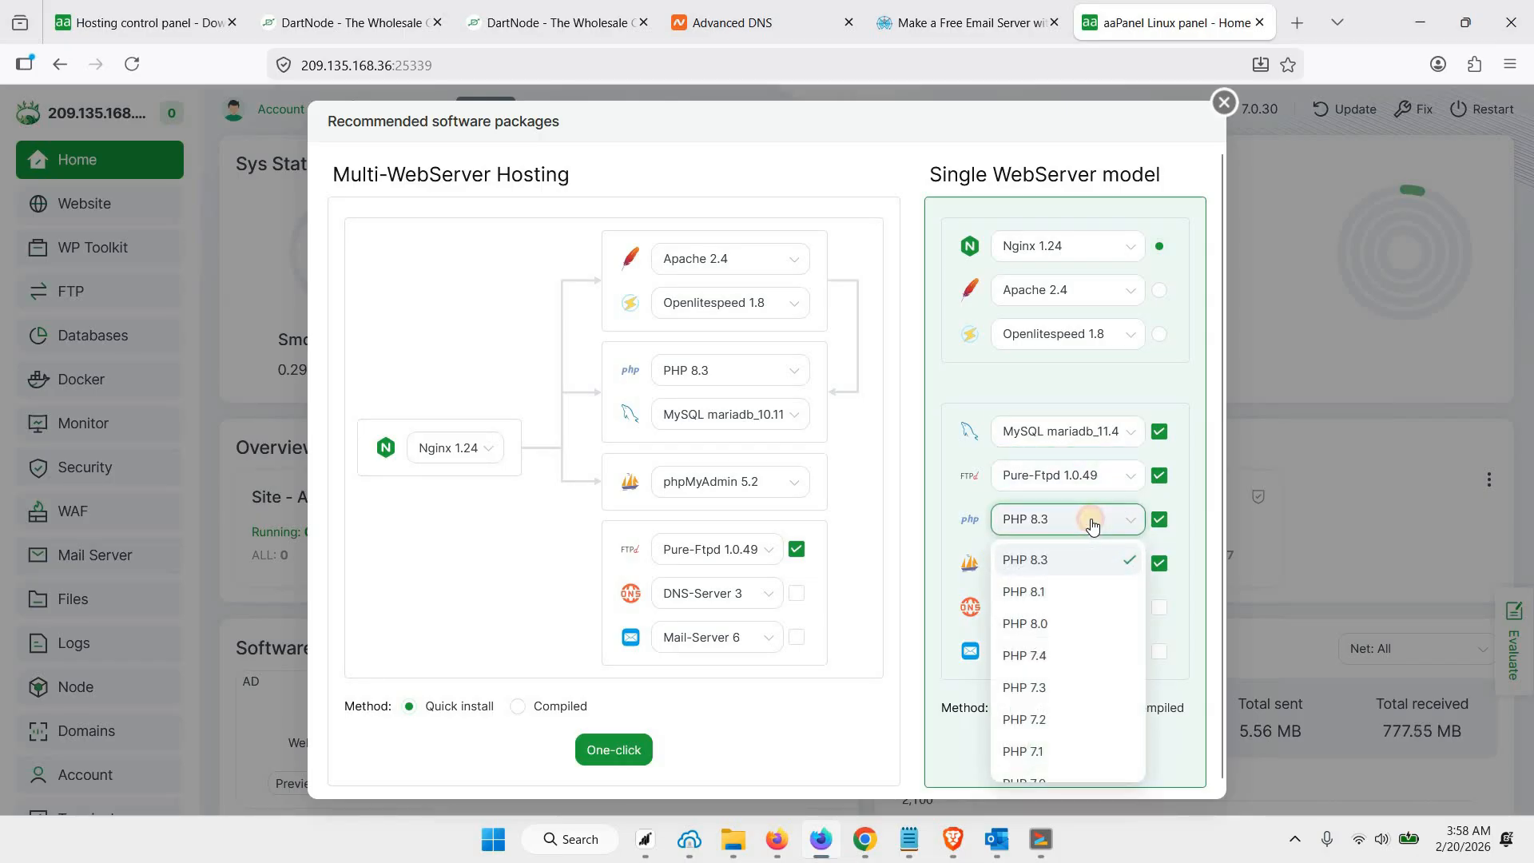
pyautogui.click(1093, 521)
pyautogui.scroll(-1, 1087, 559)
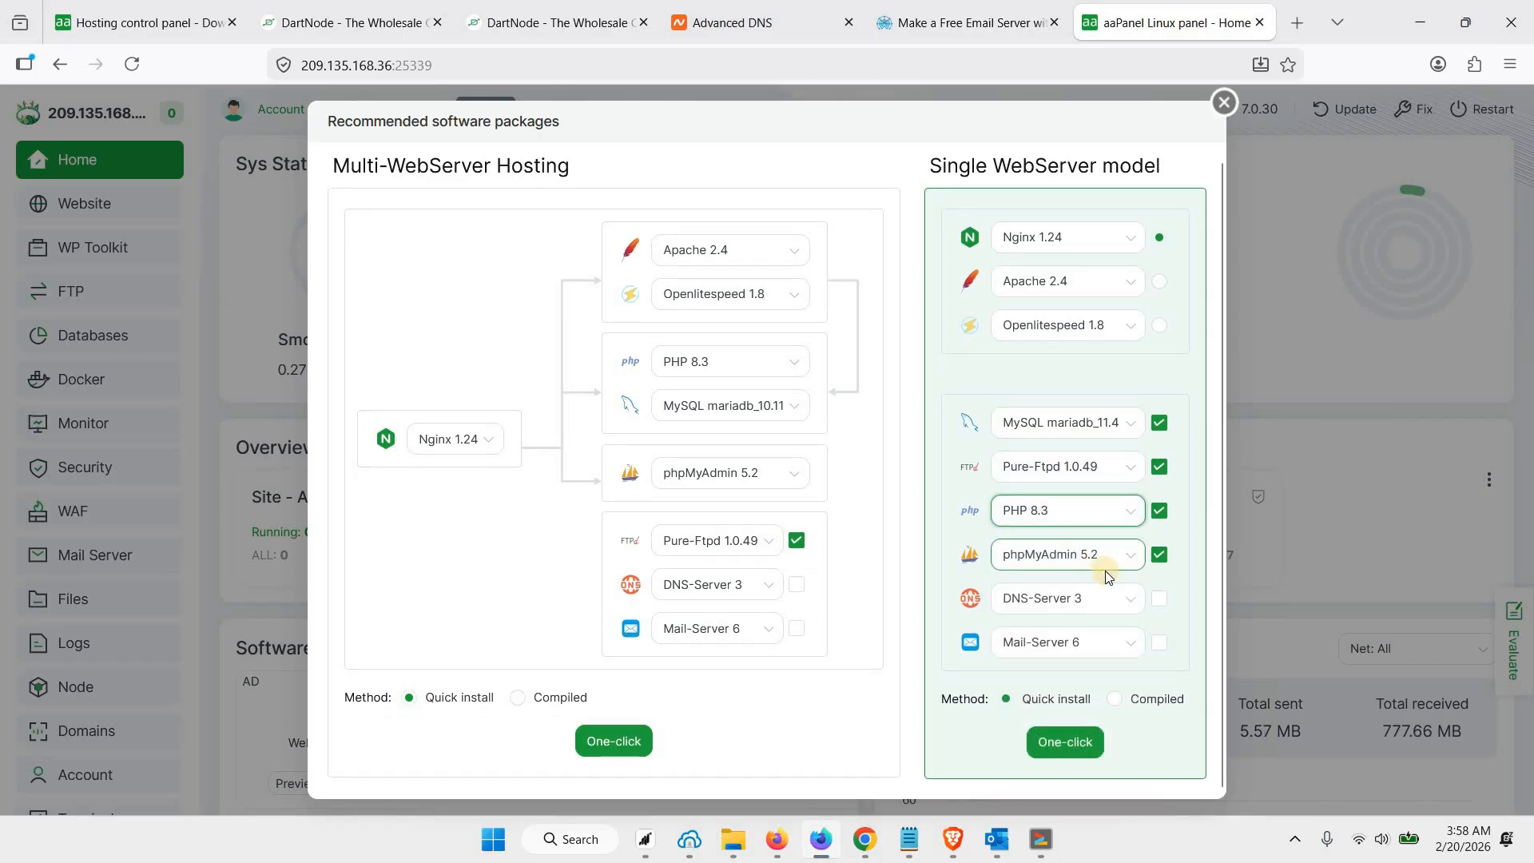
# Include DNS-Server 3 and Mail-Server 6 in the Single WebServer packages and run the one-click quick install
pyautogui.click(1160, 601)
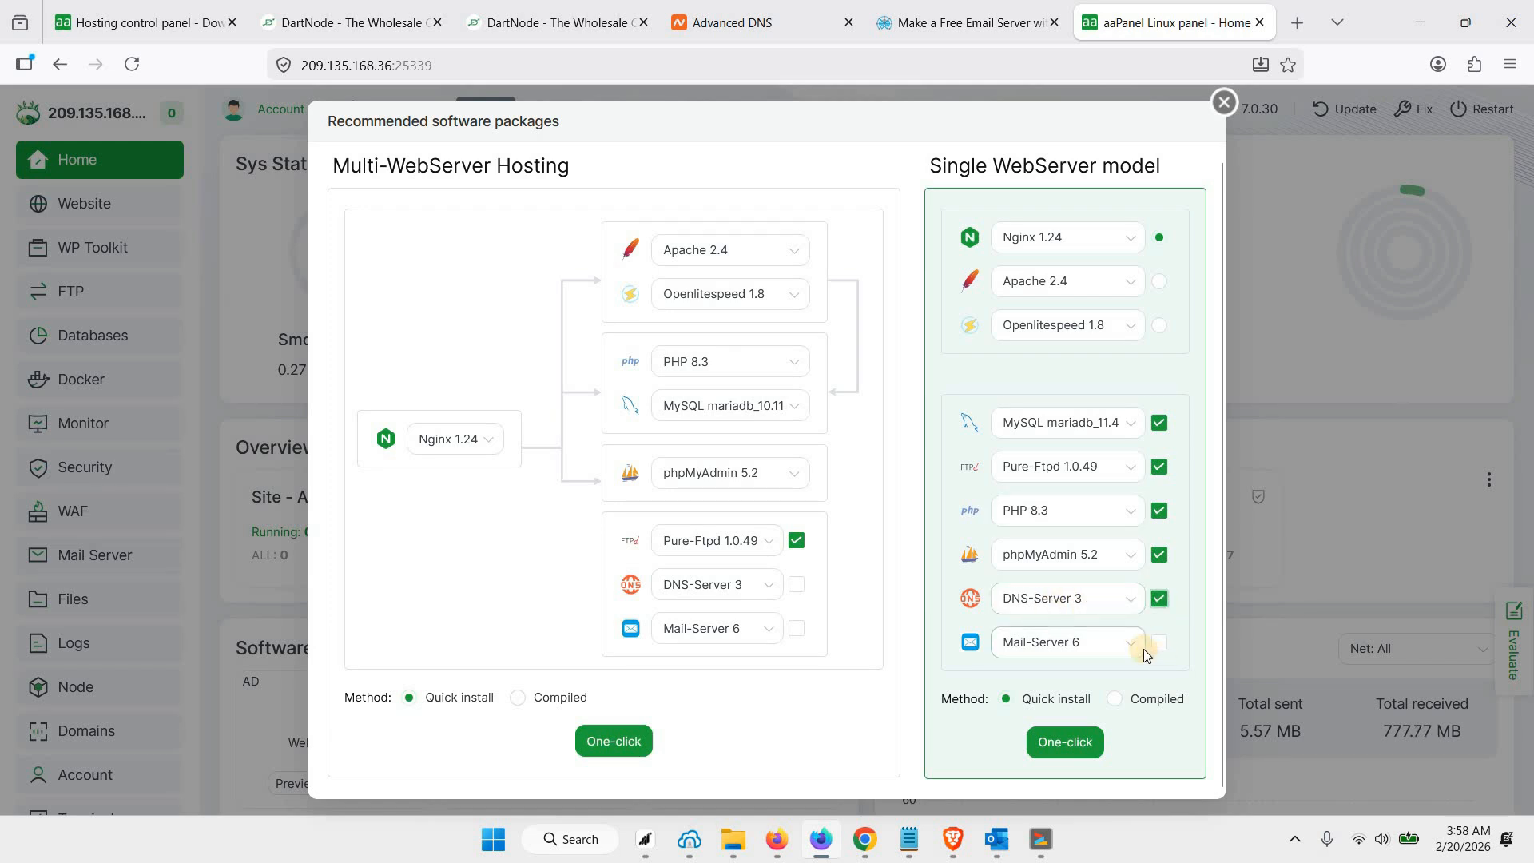
pyautogui.click(1115, 642)
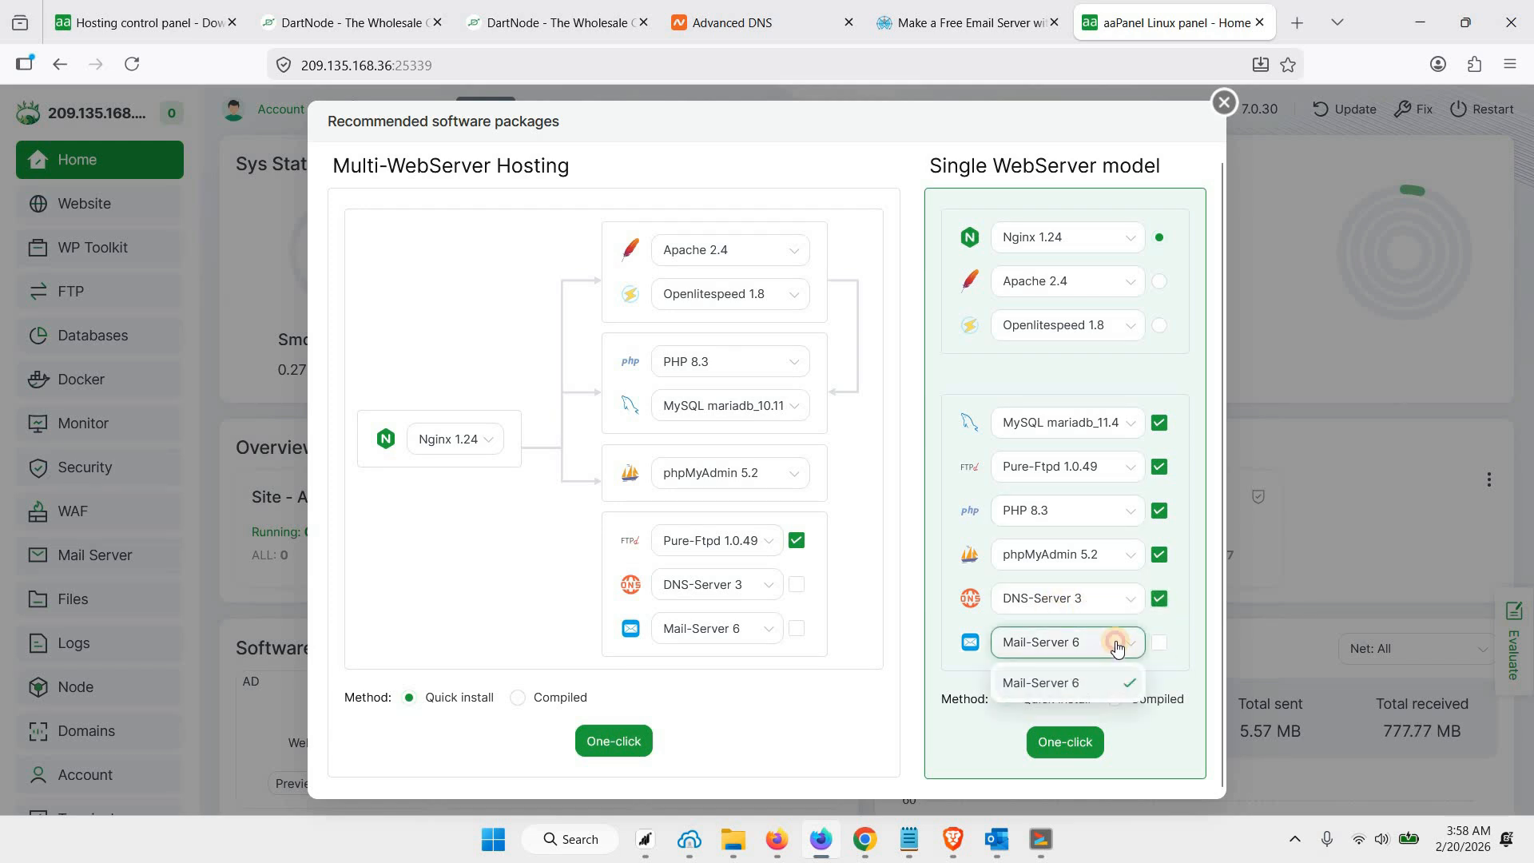
pyautogui.click(1160, 644)
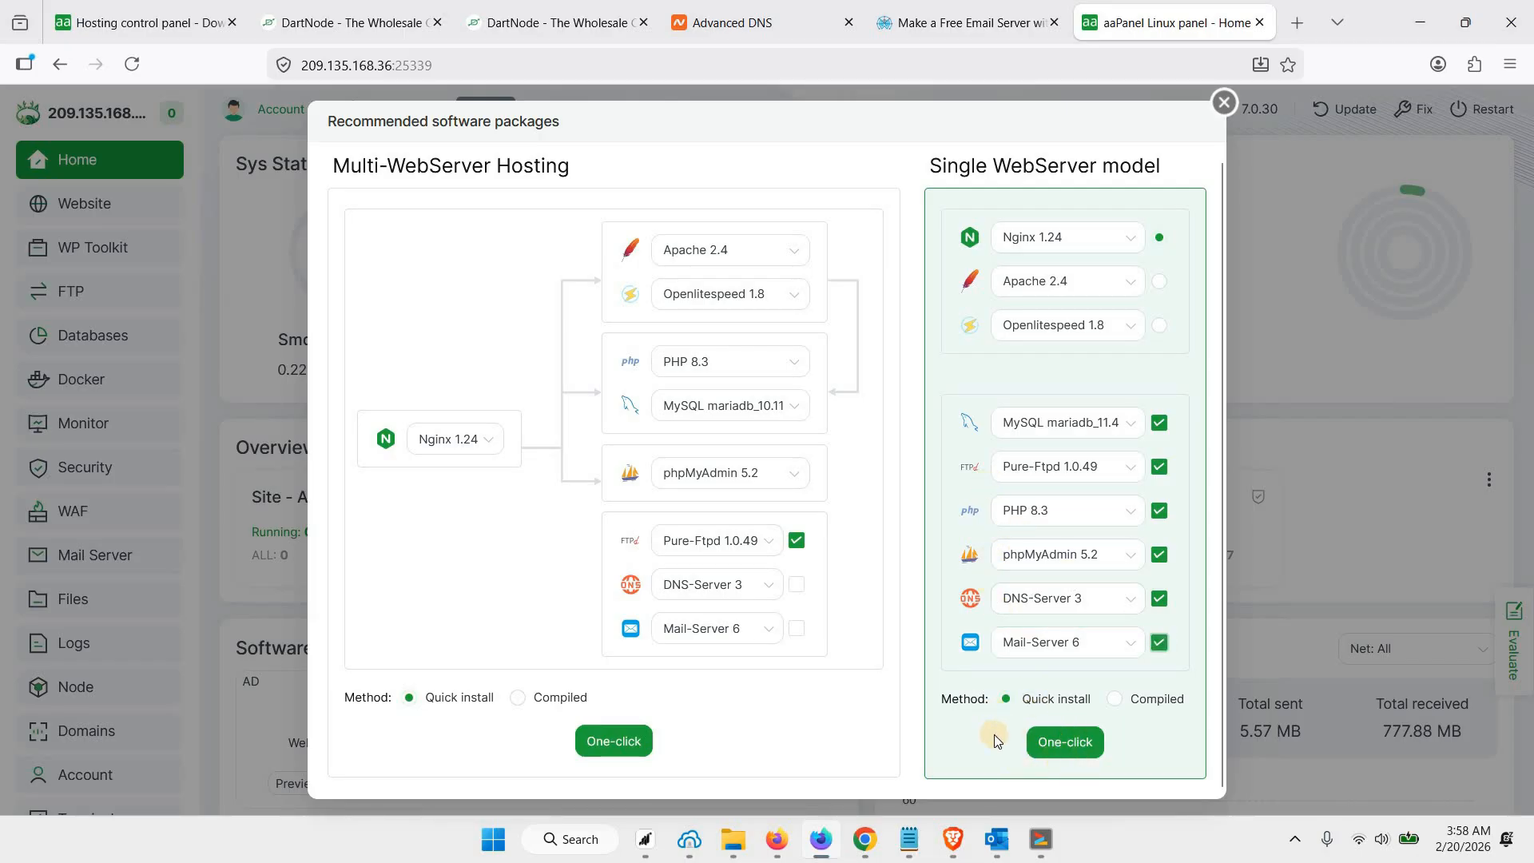
pyautogui.click(1062, 744)
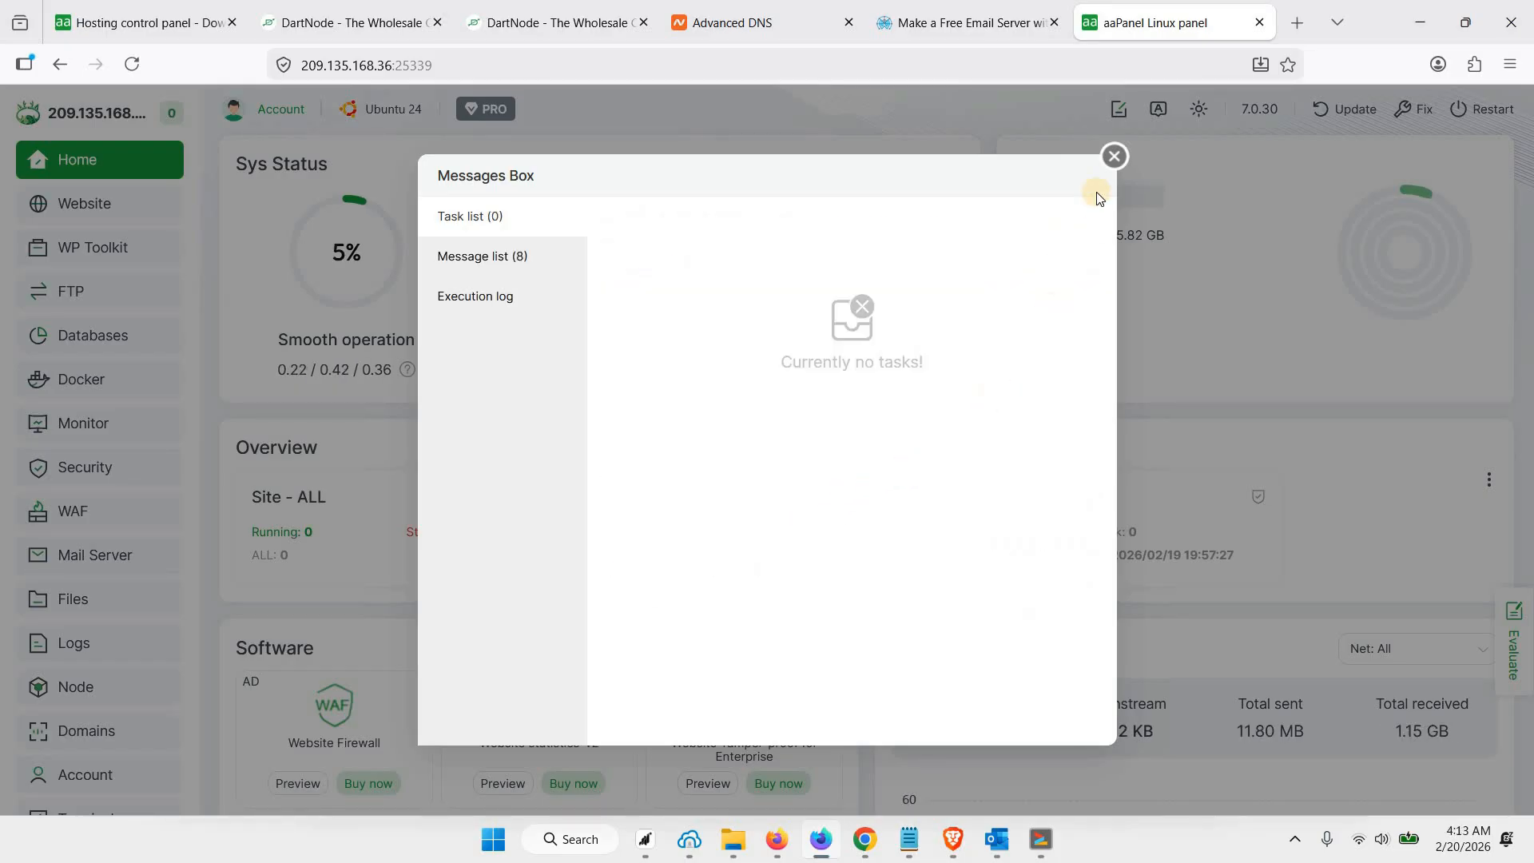
pyautogui.click(1113, 158)
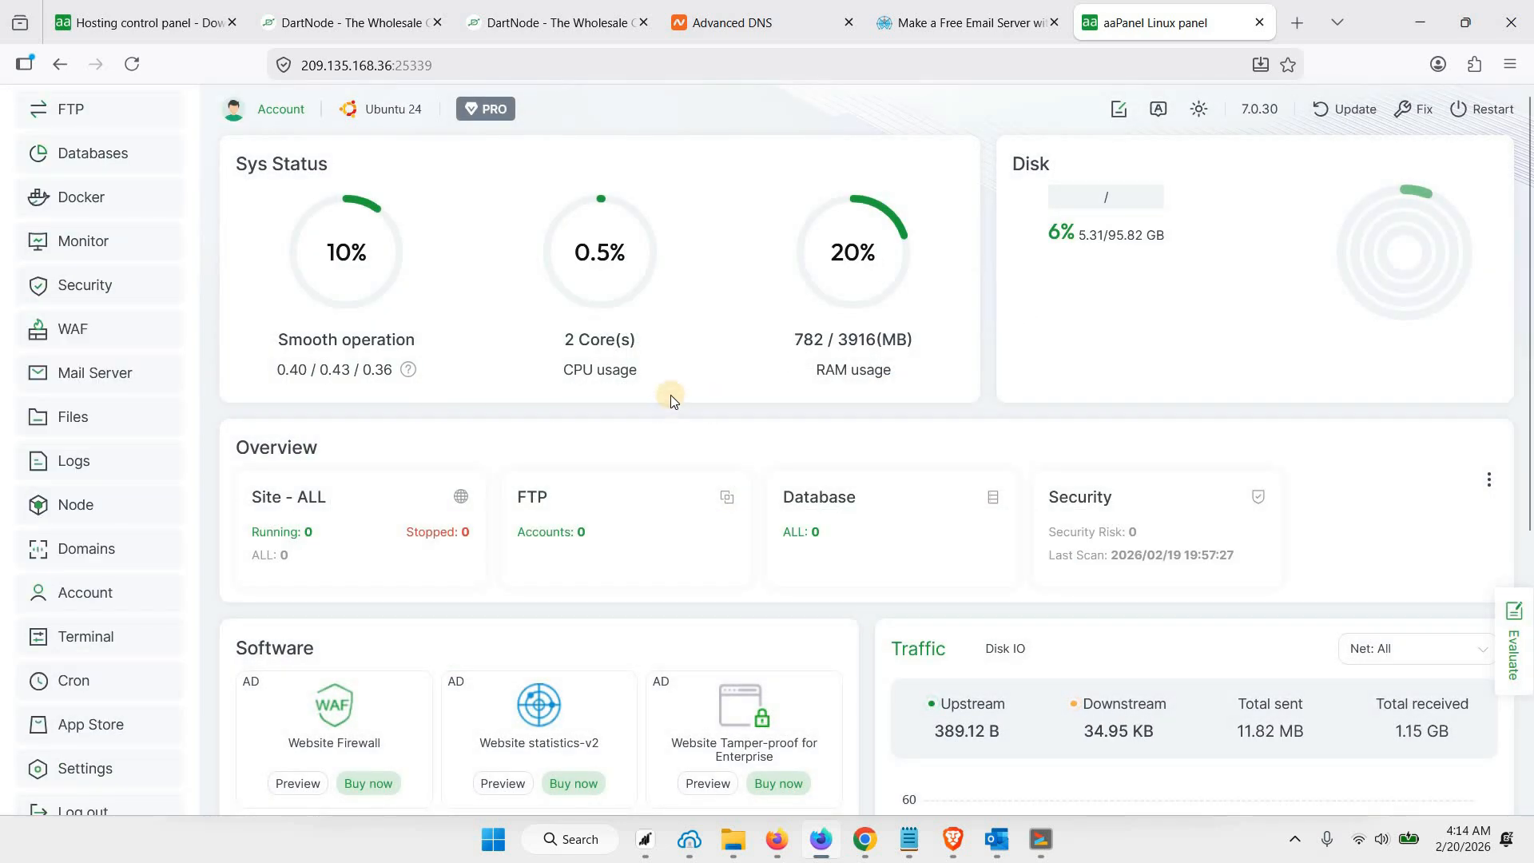
# Enter panel.webshanks.store as the panel domain in aaPanel's global settings
pyautogui.click(82, 768)
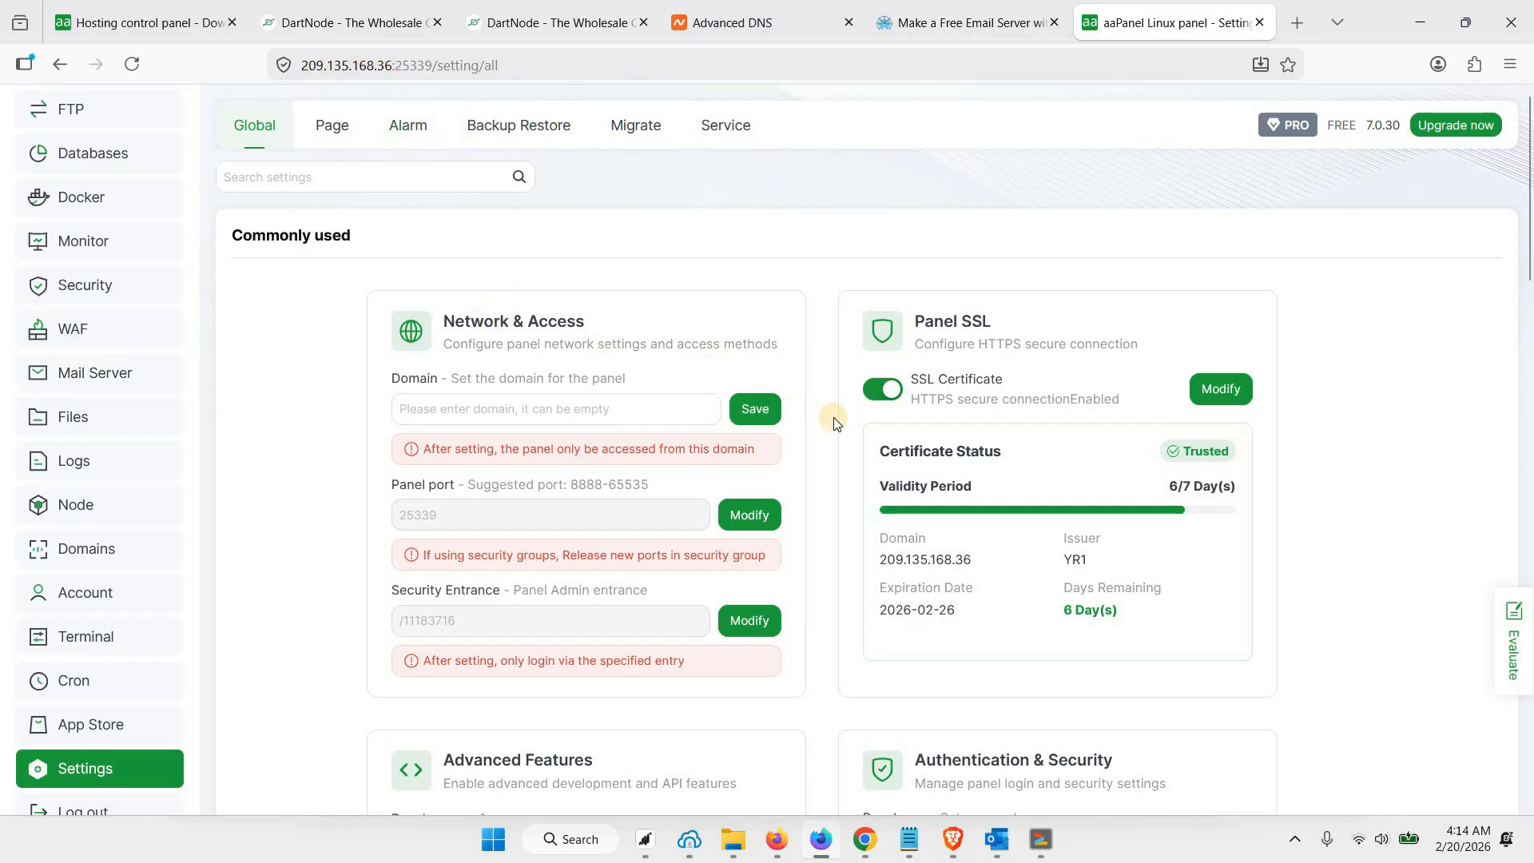
pyautogui.click(482, 409)
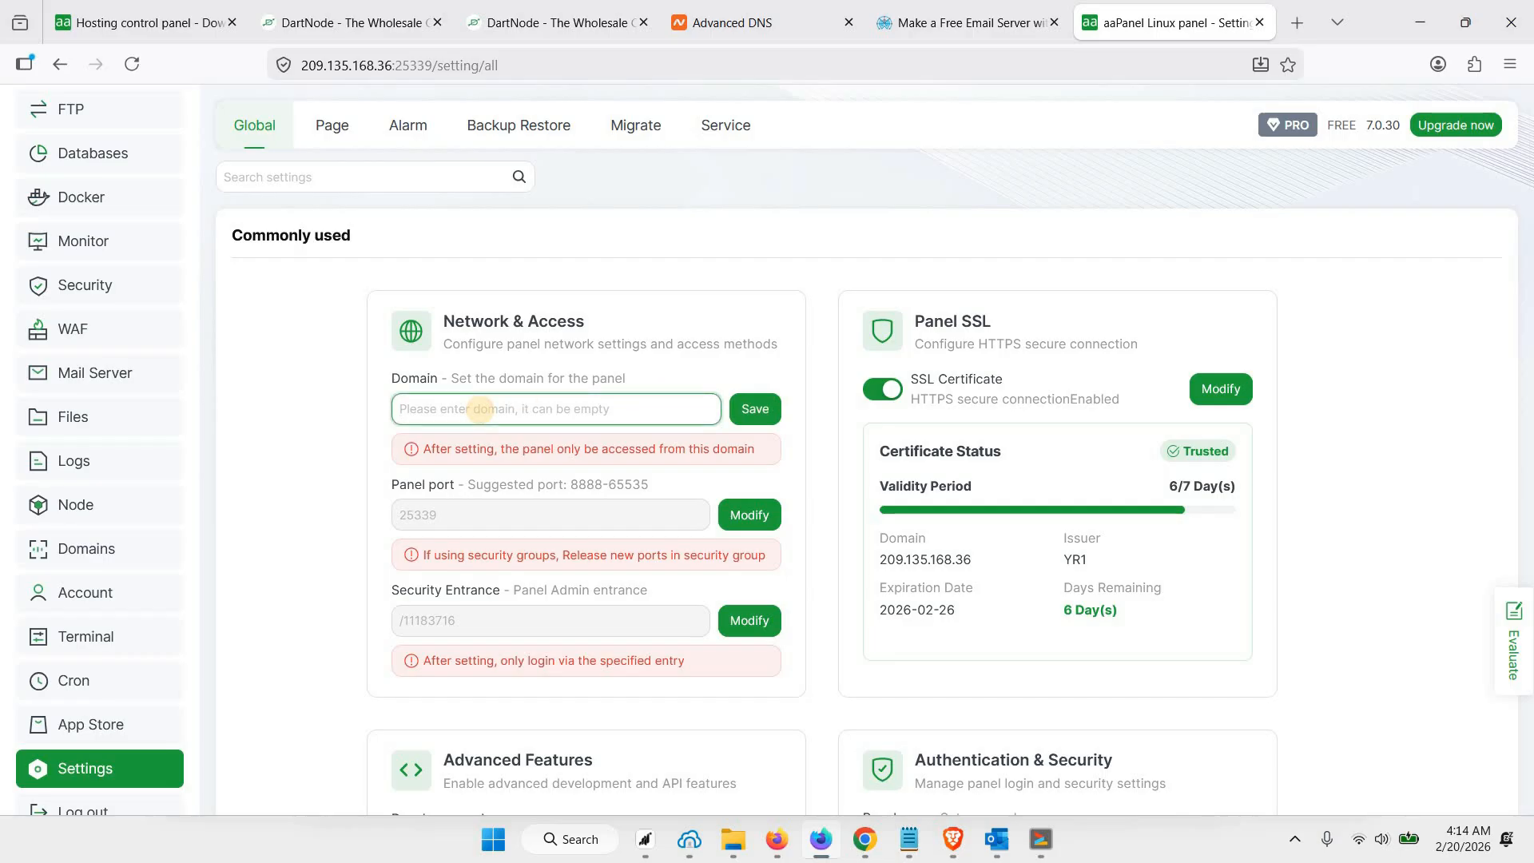
pyautogui.write('panel.webshanks.store')
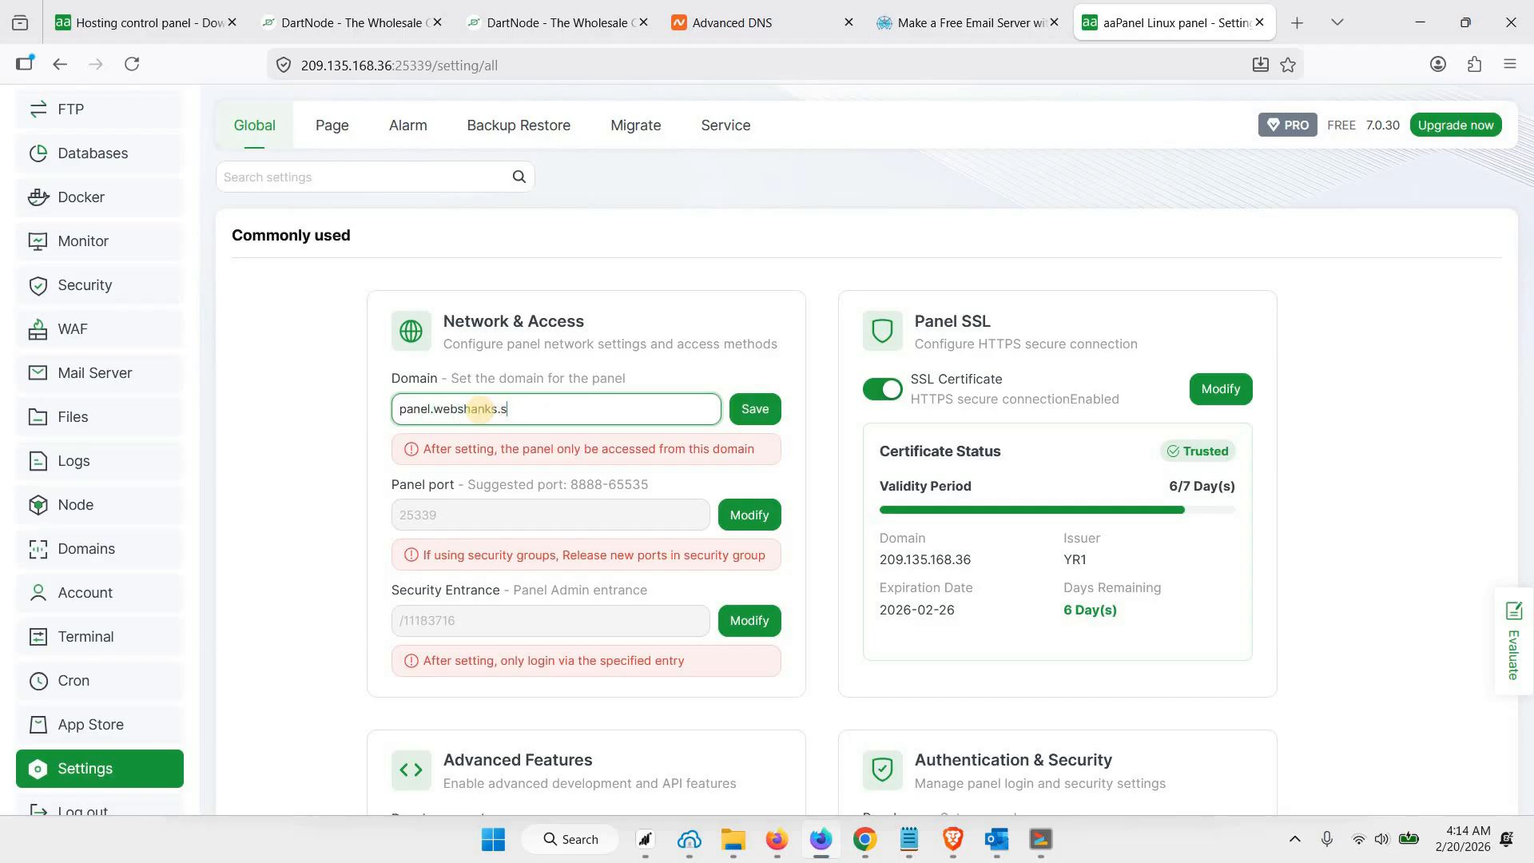
pyautogui.doubleClick(415, 408)
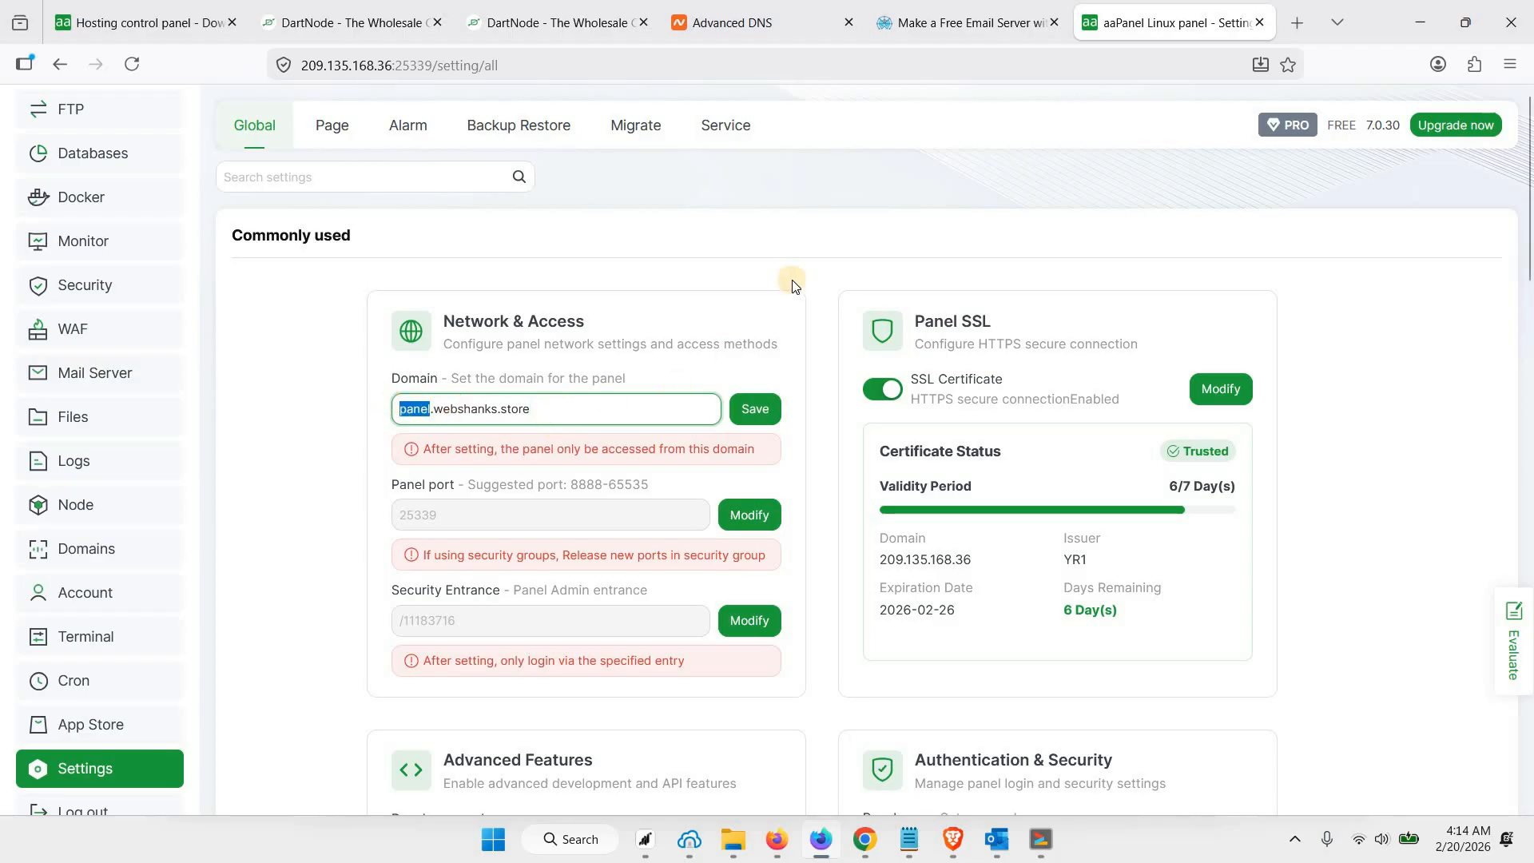
# In Namecheap's Advanced DNS for webshanks.store, add an A record with host panel pointing to 209.135.168.36
pyautogui.click(758, 26)
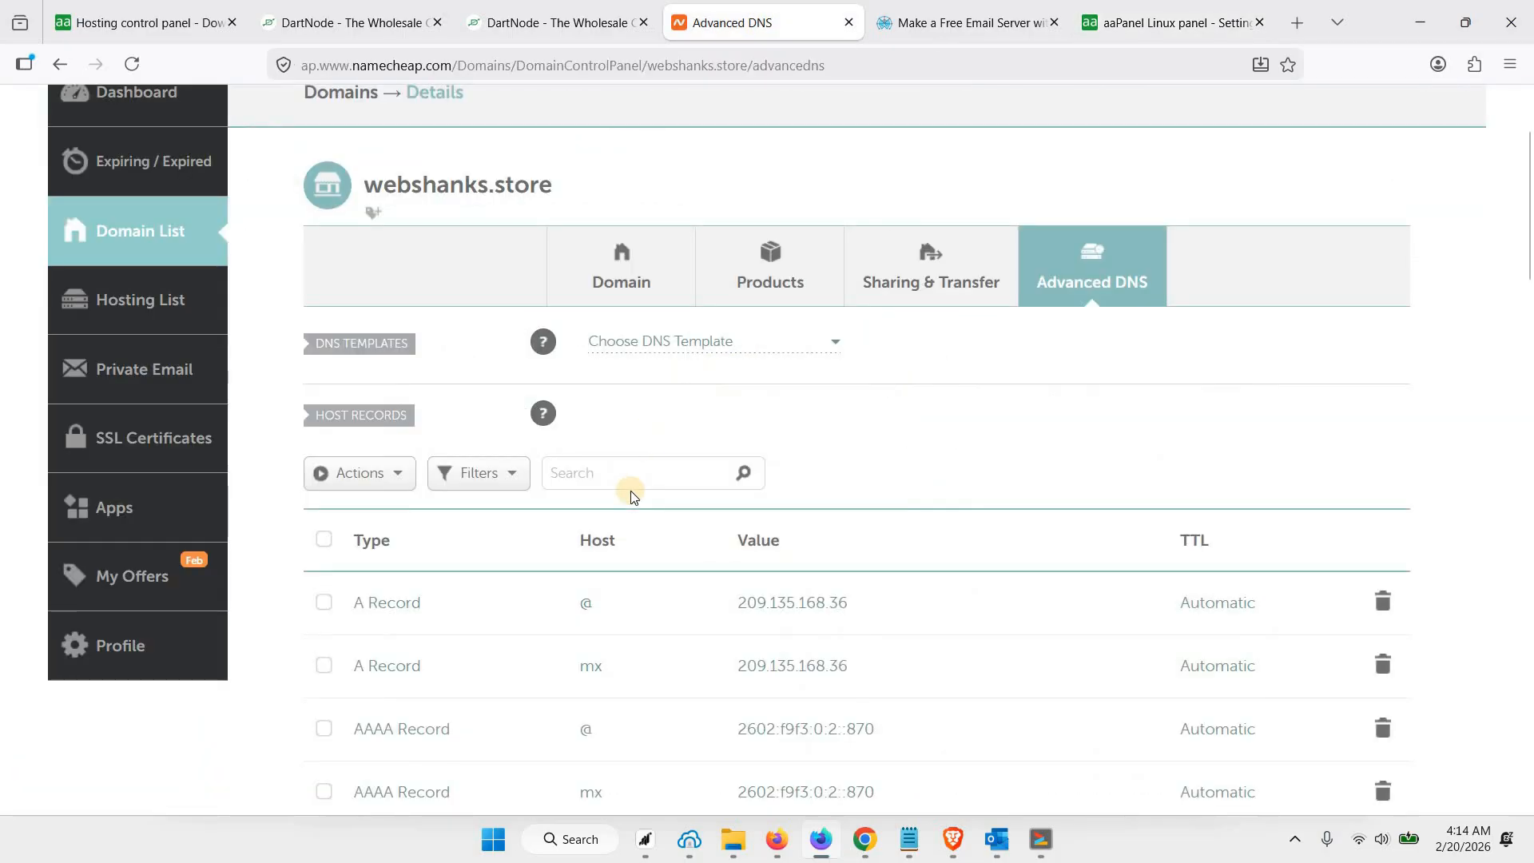
pyautogui.scroll(-3, 631, 497)
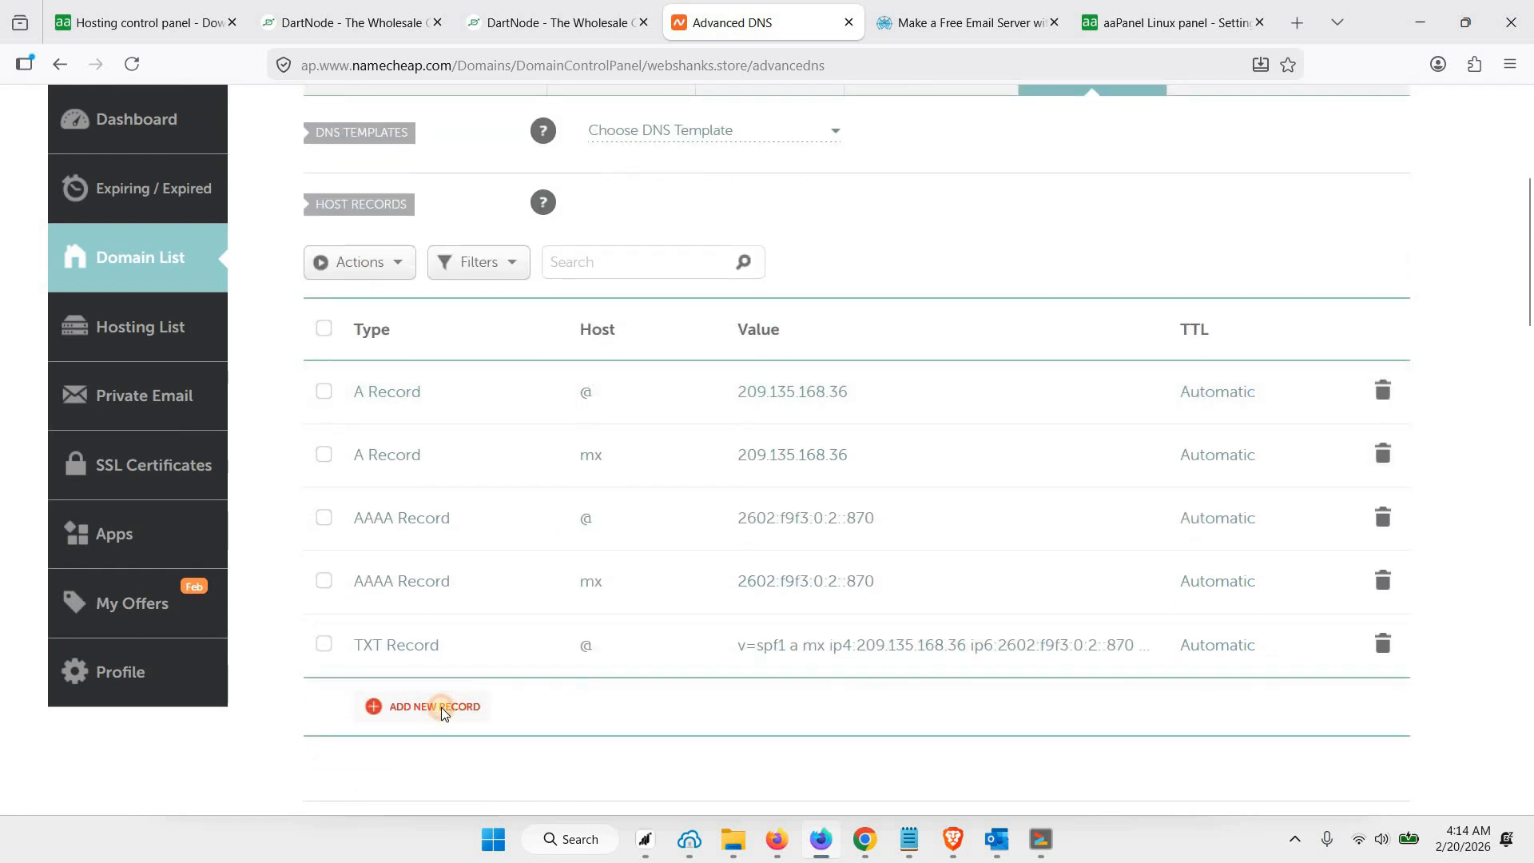
pyautogui.click(445, 812)
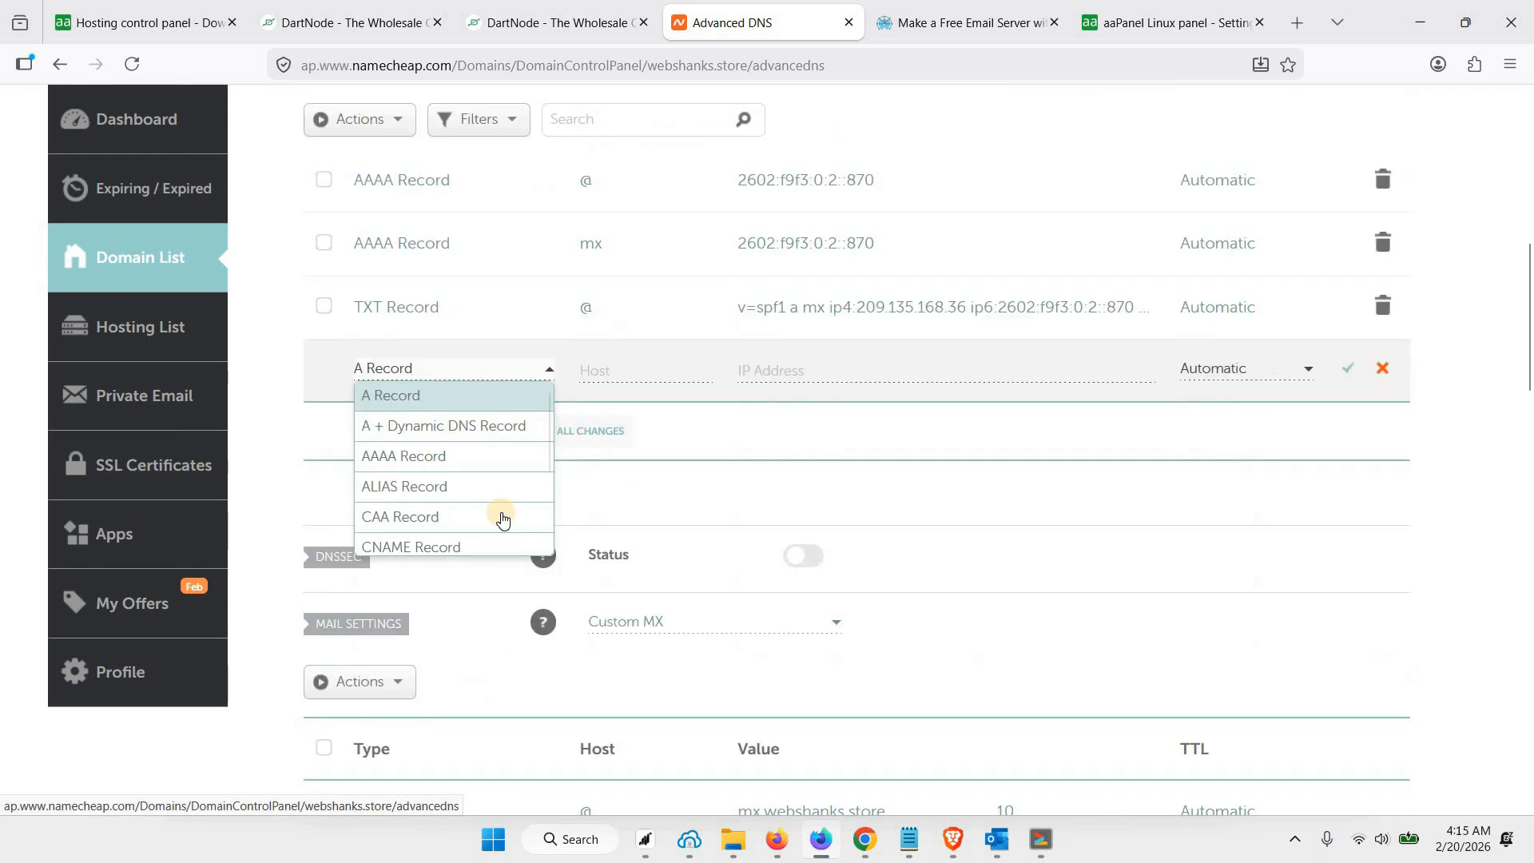
pyautogui.click(647, 370)
pyautogui.click(647, 370)
pyautogui.write('panel')
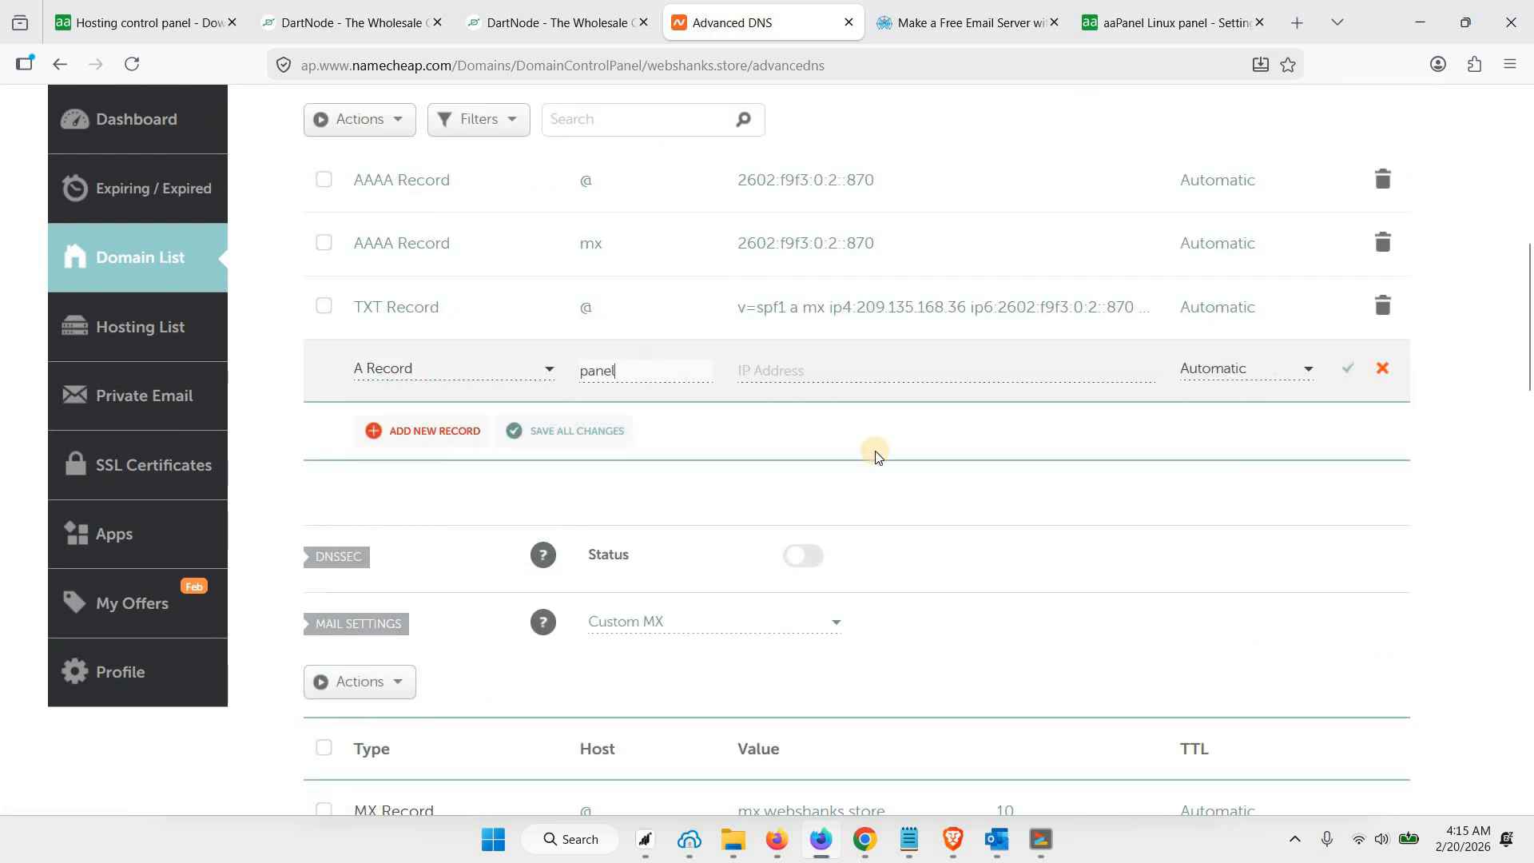
pyautogui.scroll(2, 866, 320)
pyautogui.click(555, 14)
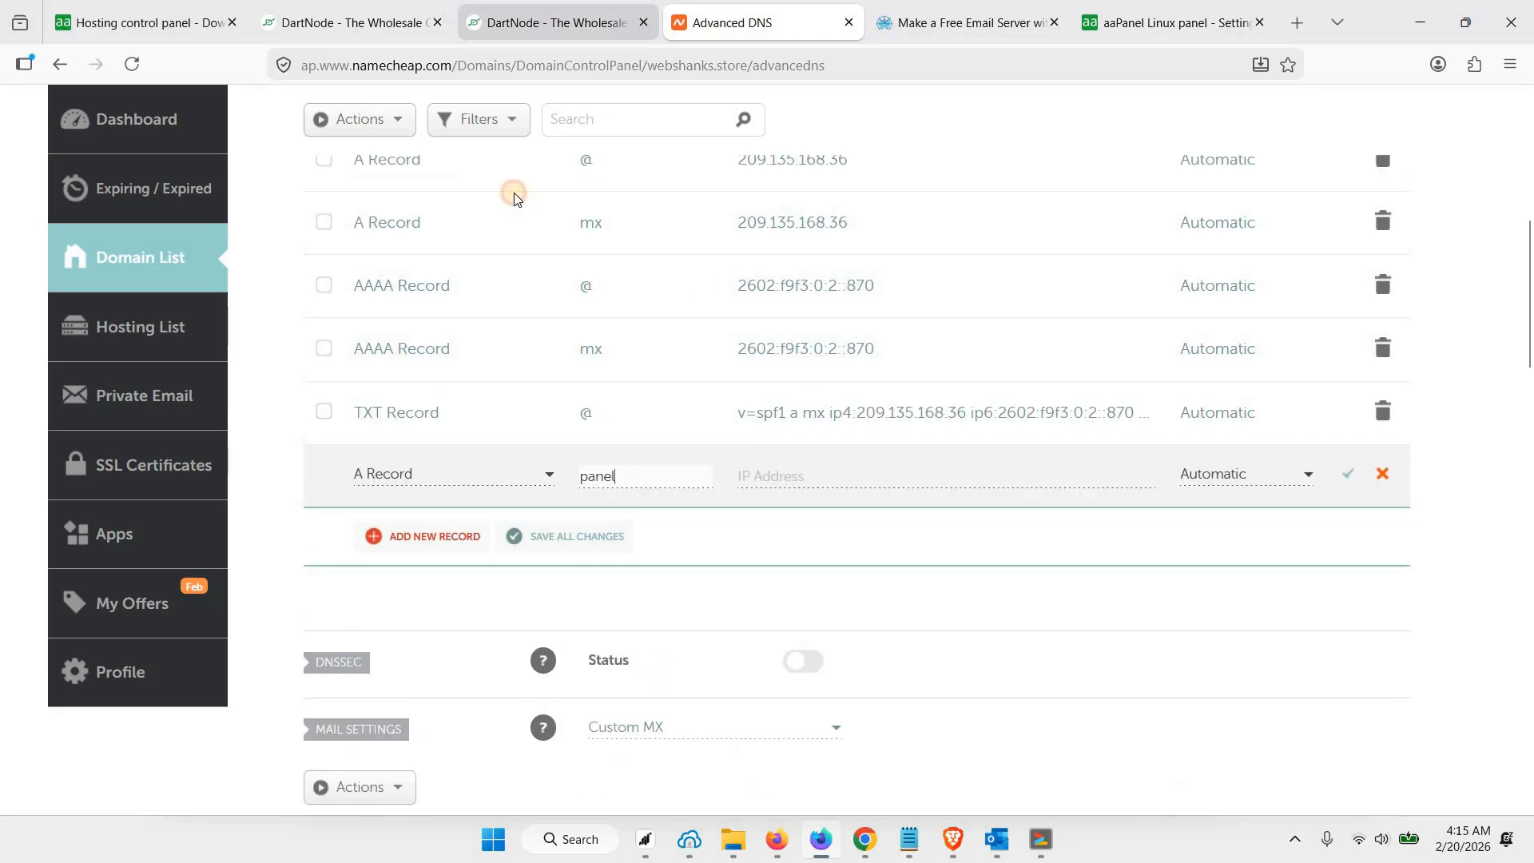
pyautogui.hotkey('ctrl', 'Tab')
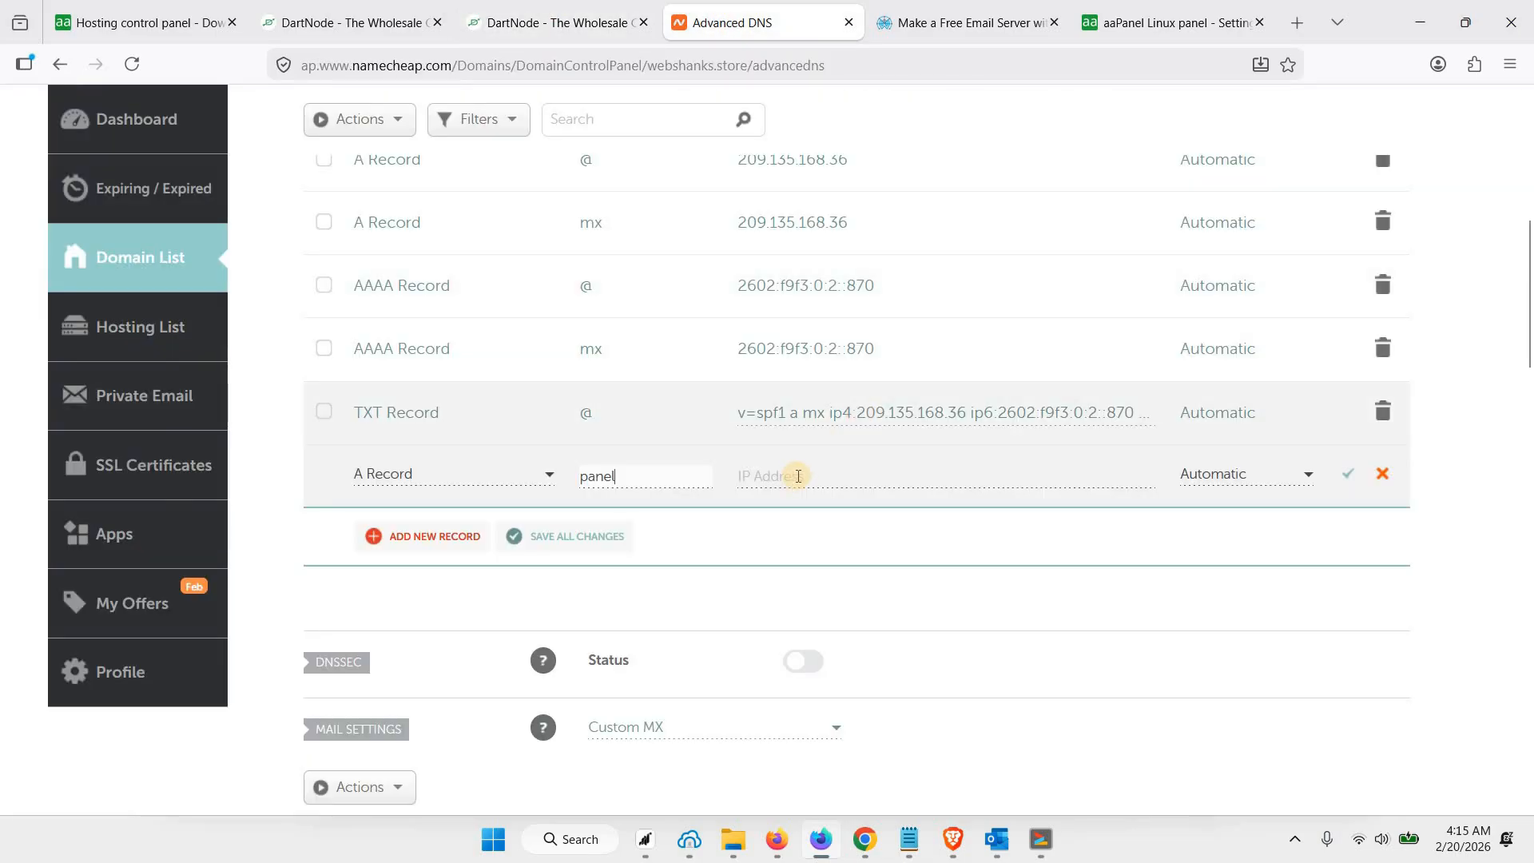
pyautogui.click(794, 477)
pyautogui.write('209.135.168.36')
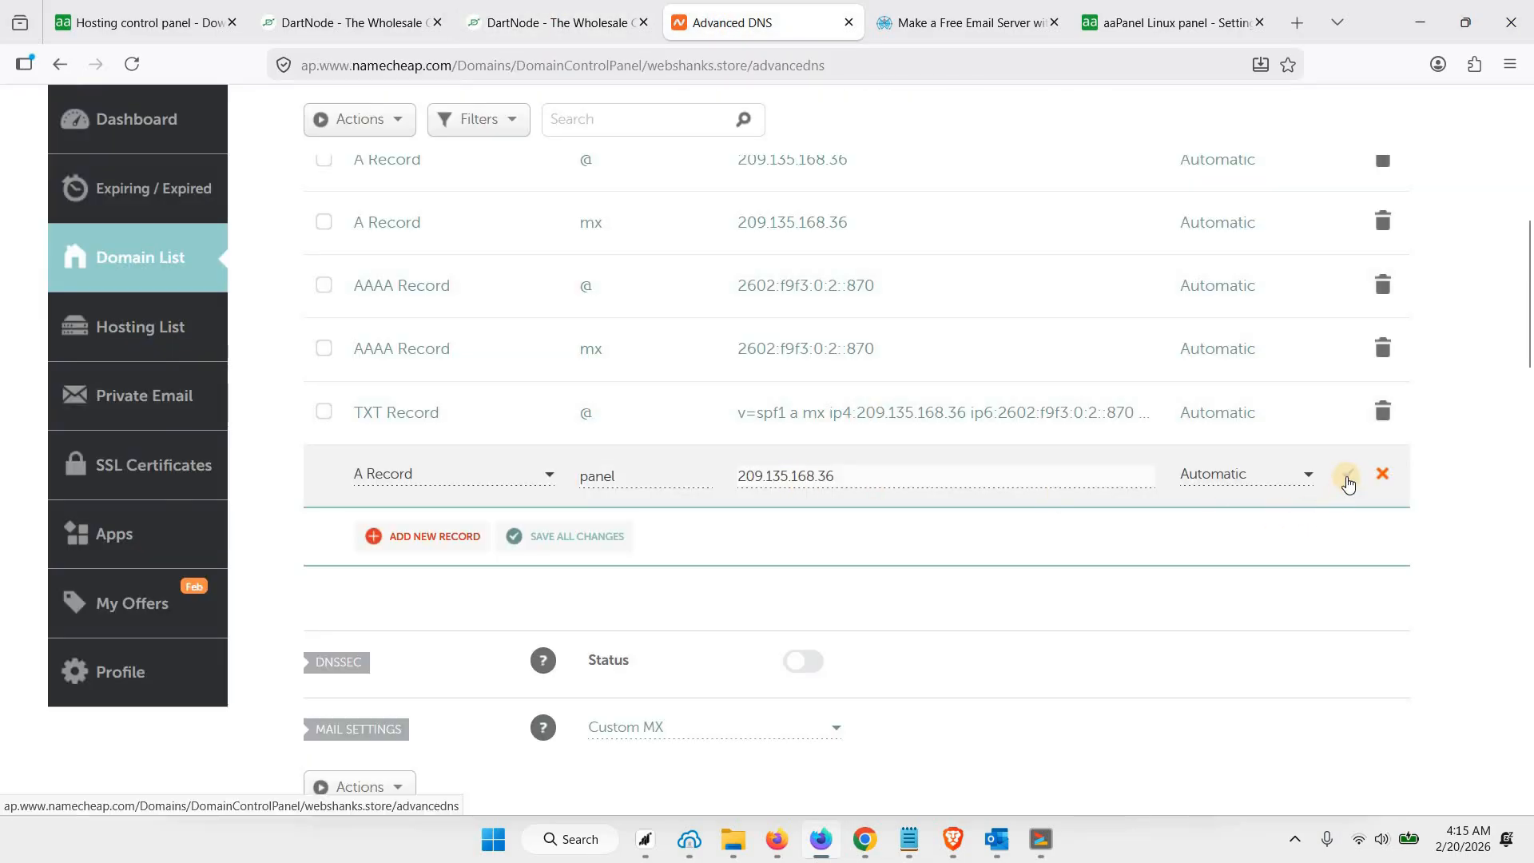
pyautogui.click(1347, 477)
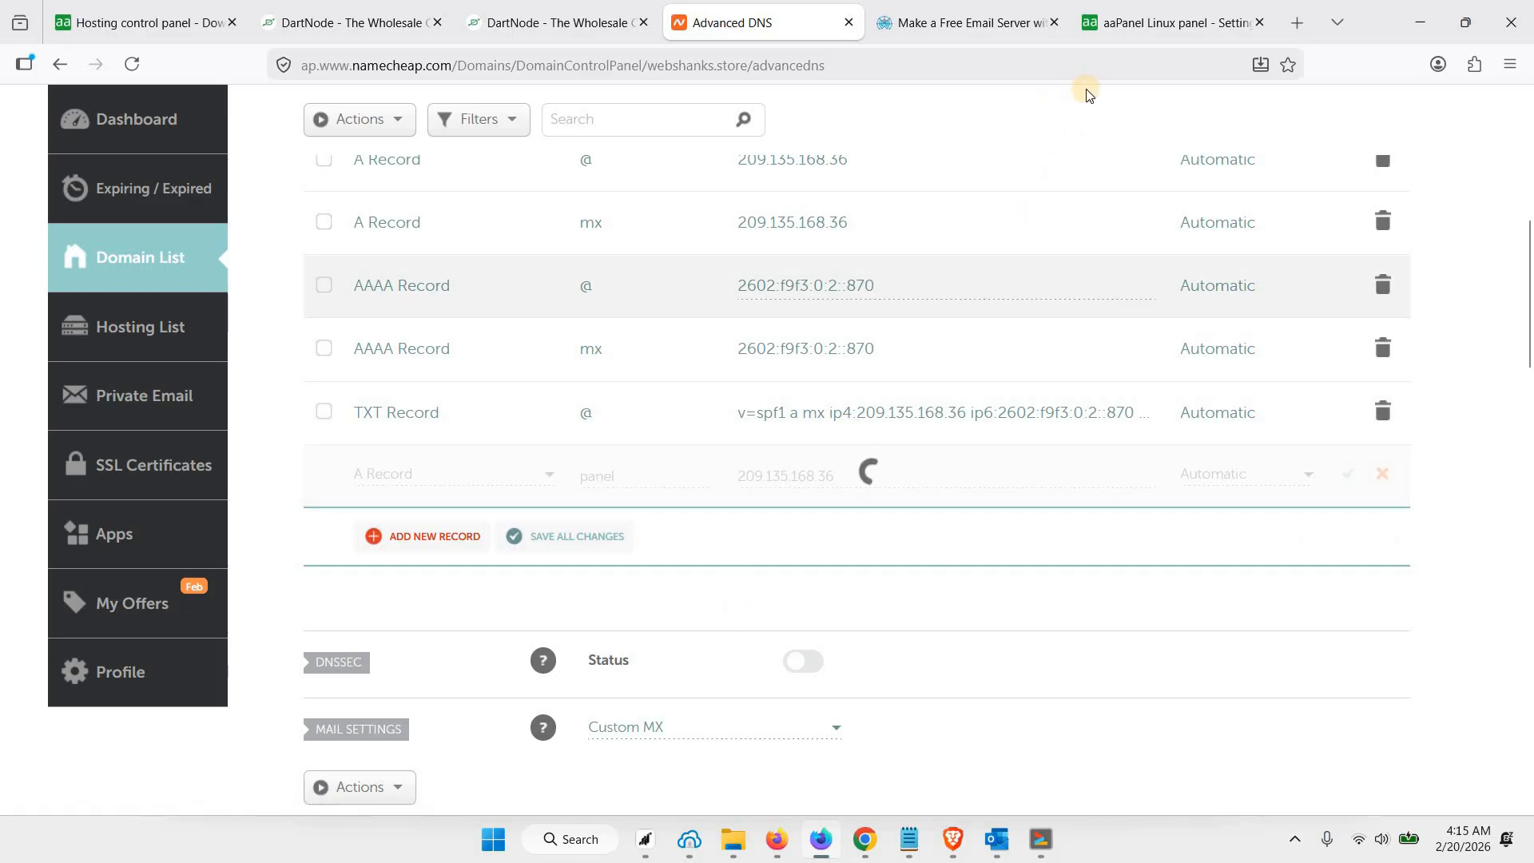
# Check the panel A record in Namecheap and save panel.webshanks.store as the domain in aaPanel's network settings
pyautogui.click(1135, 27)
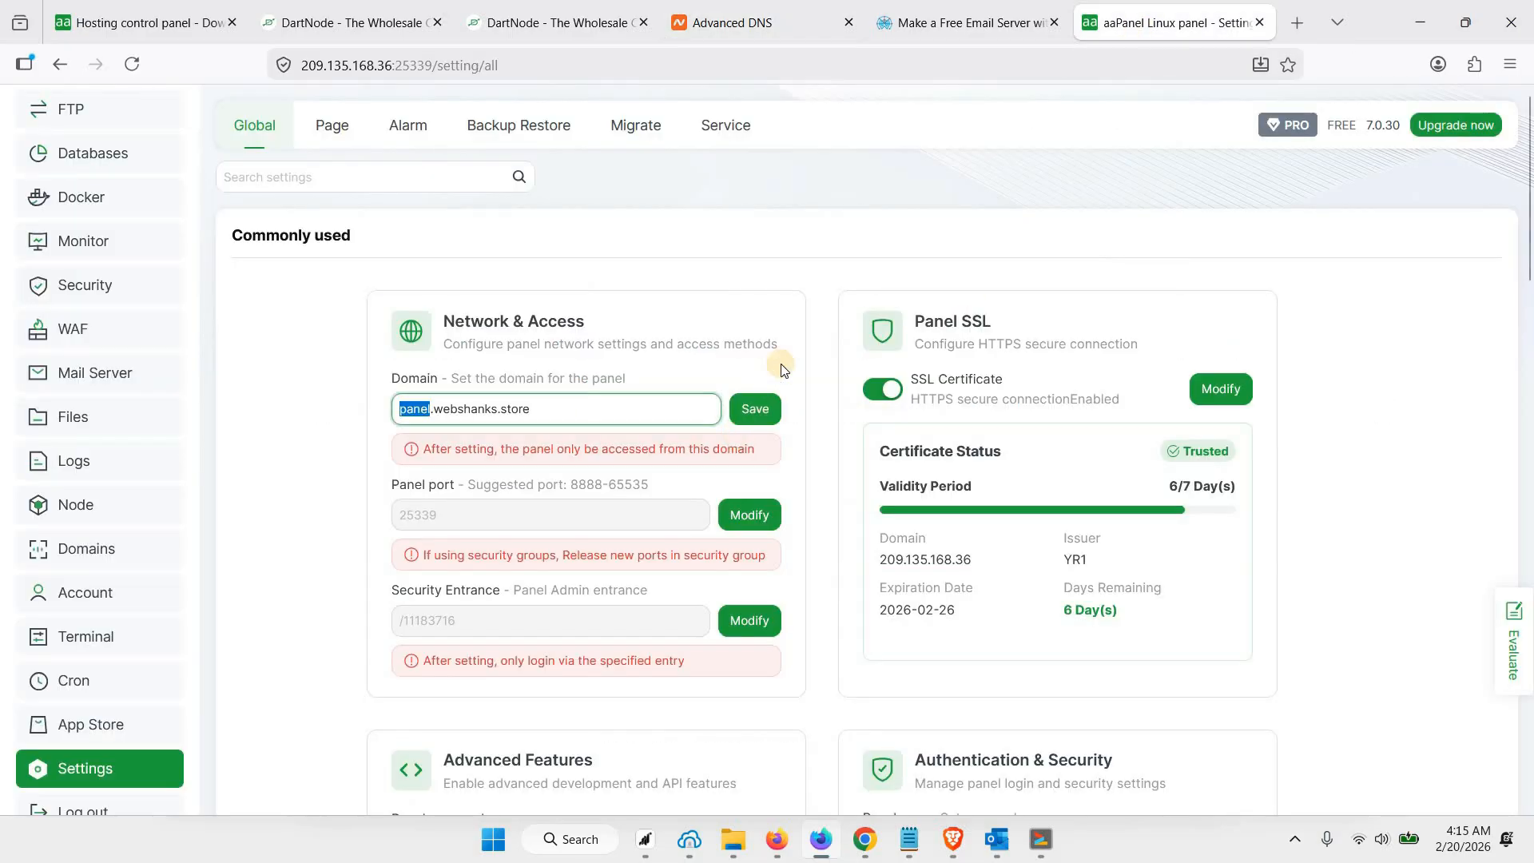
pyautogui.click(826, 384)
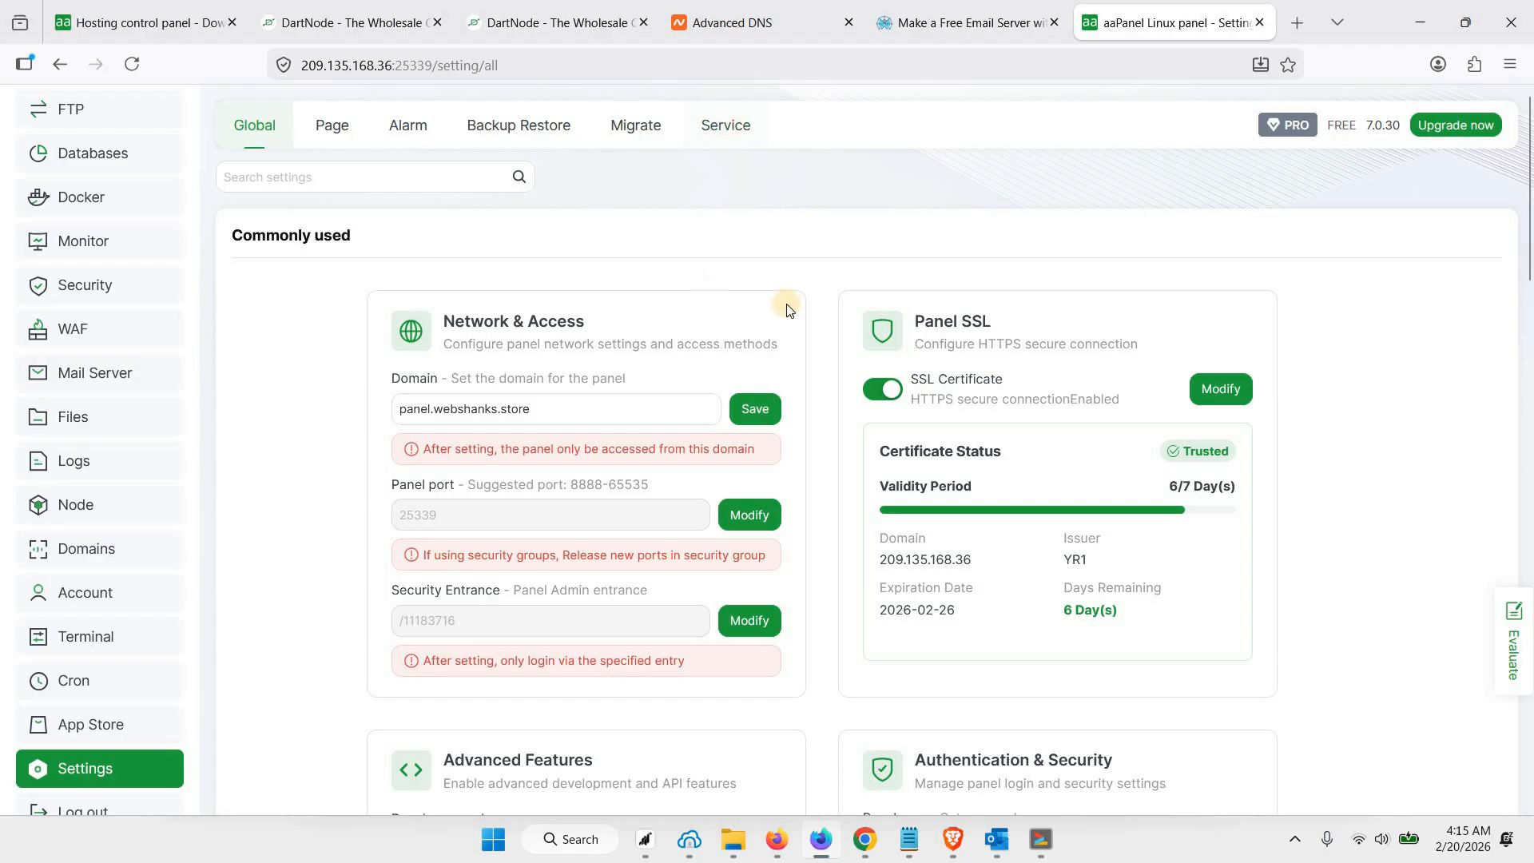
pyautogui.click(731, 23)
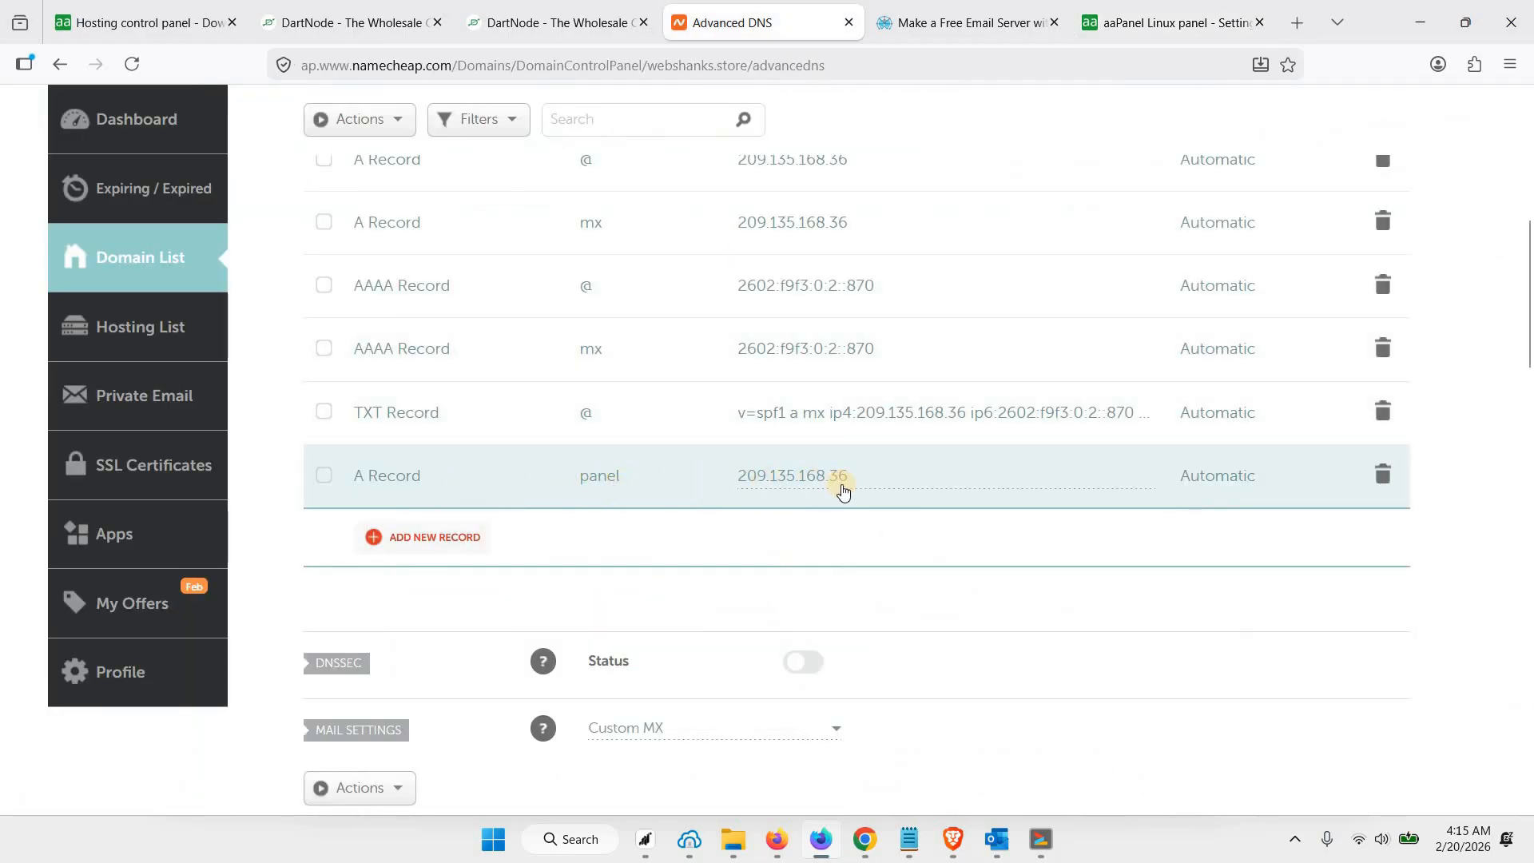
pyautogui.click(1141, 24)
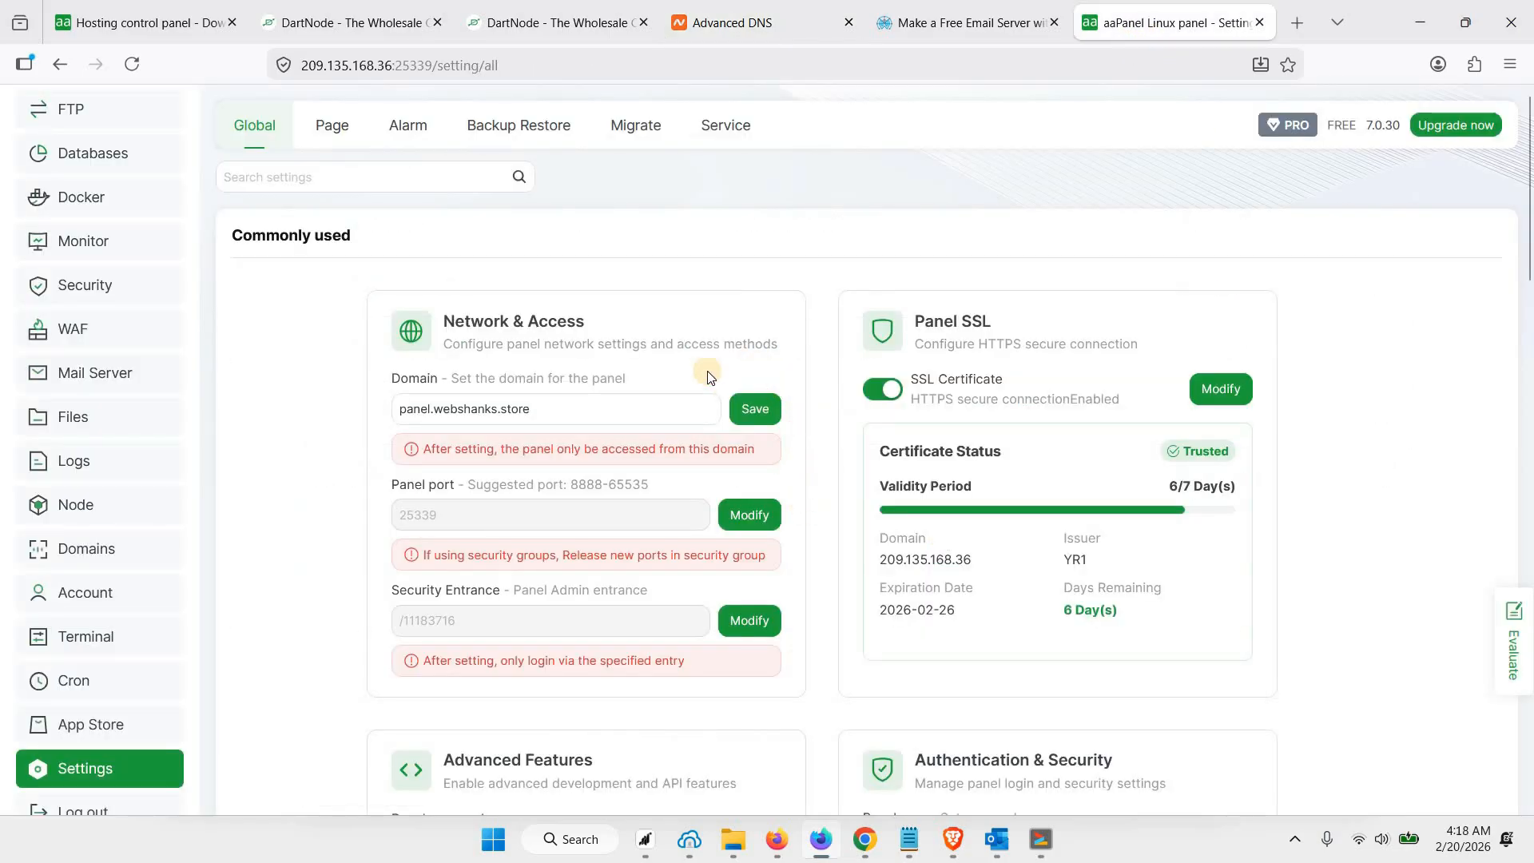
pyautogui.click(756, 411)
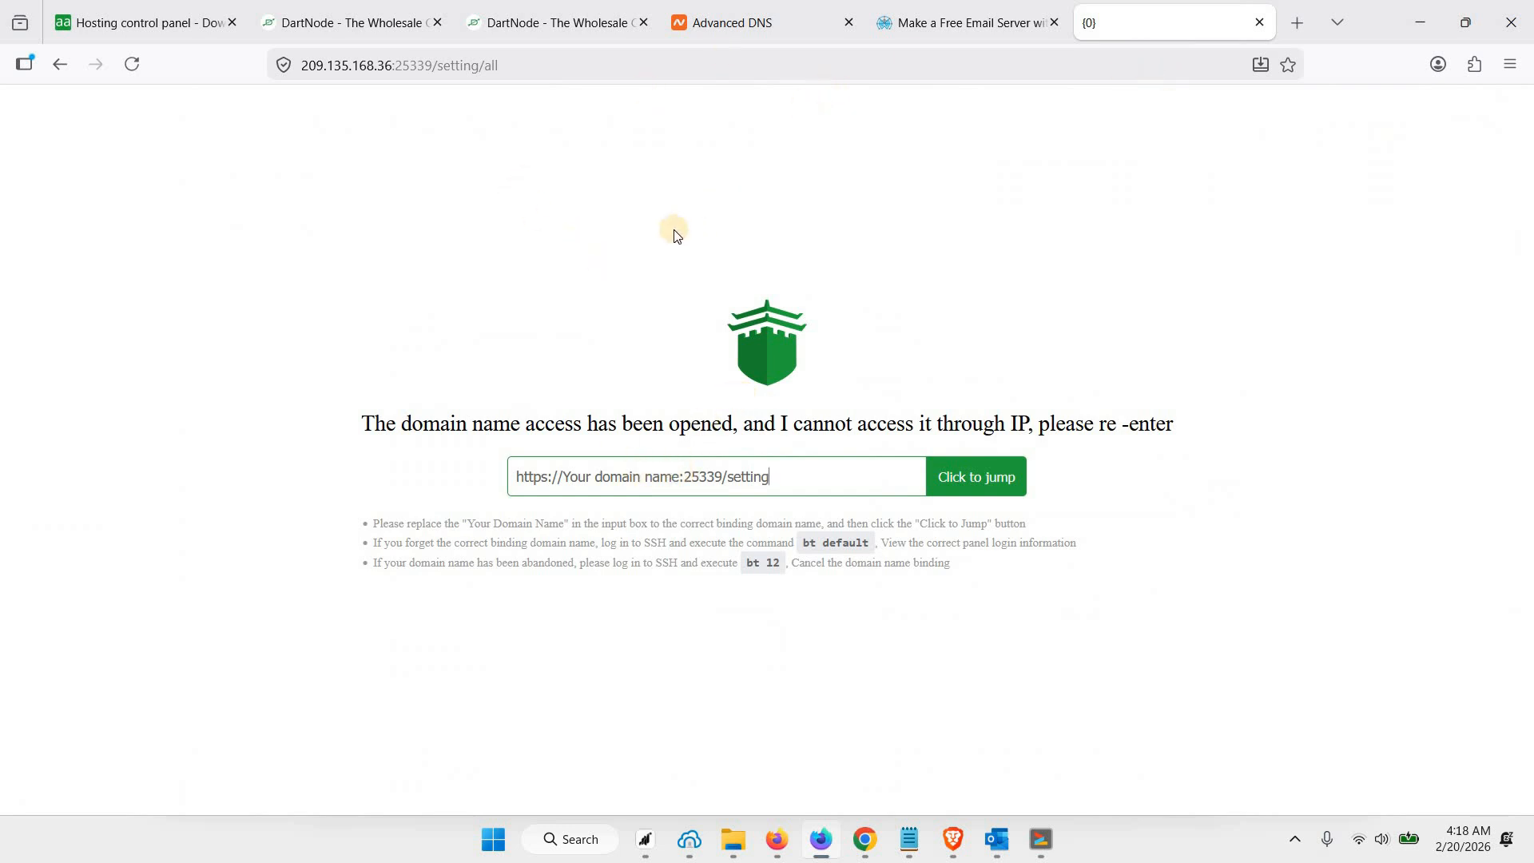
# Load panel.webshanks.store on port 25339 with the security entrance path, checking the path against the installer output in the terminal
pyautogui.click(579, 79)
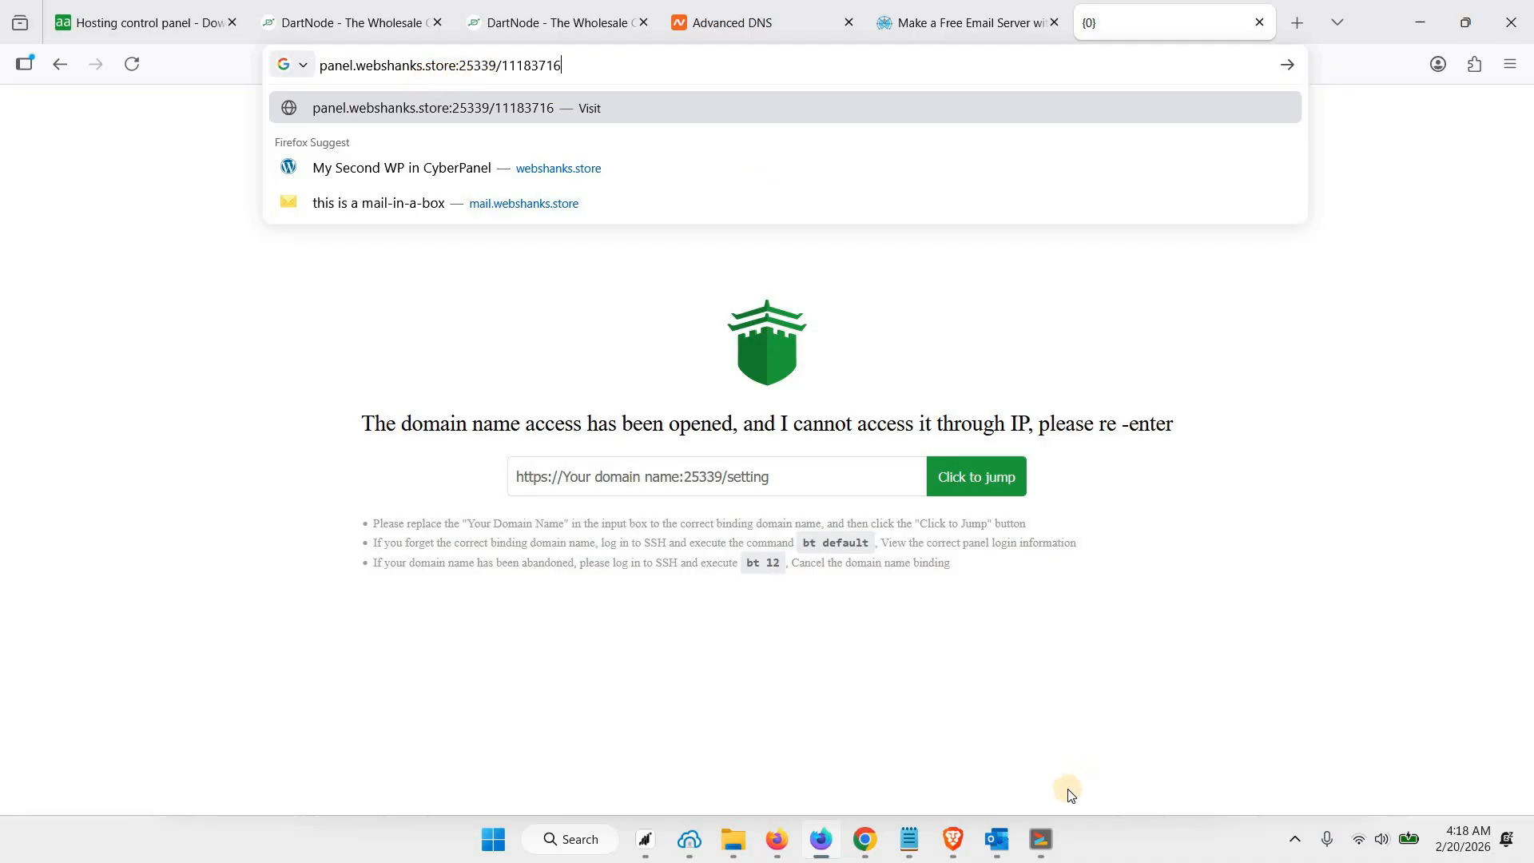
pyautogui.click(1040, 839)
pyautogui.click(809, 591)
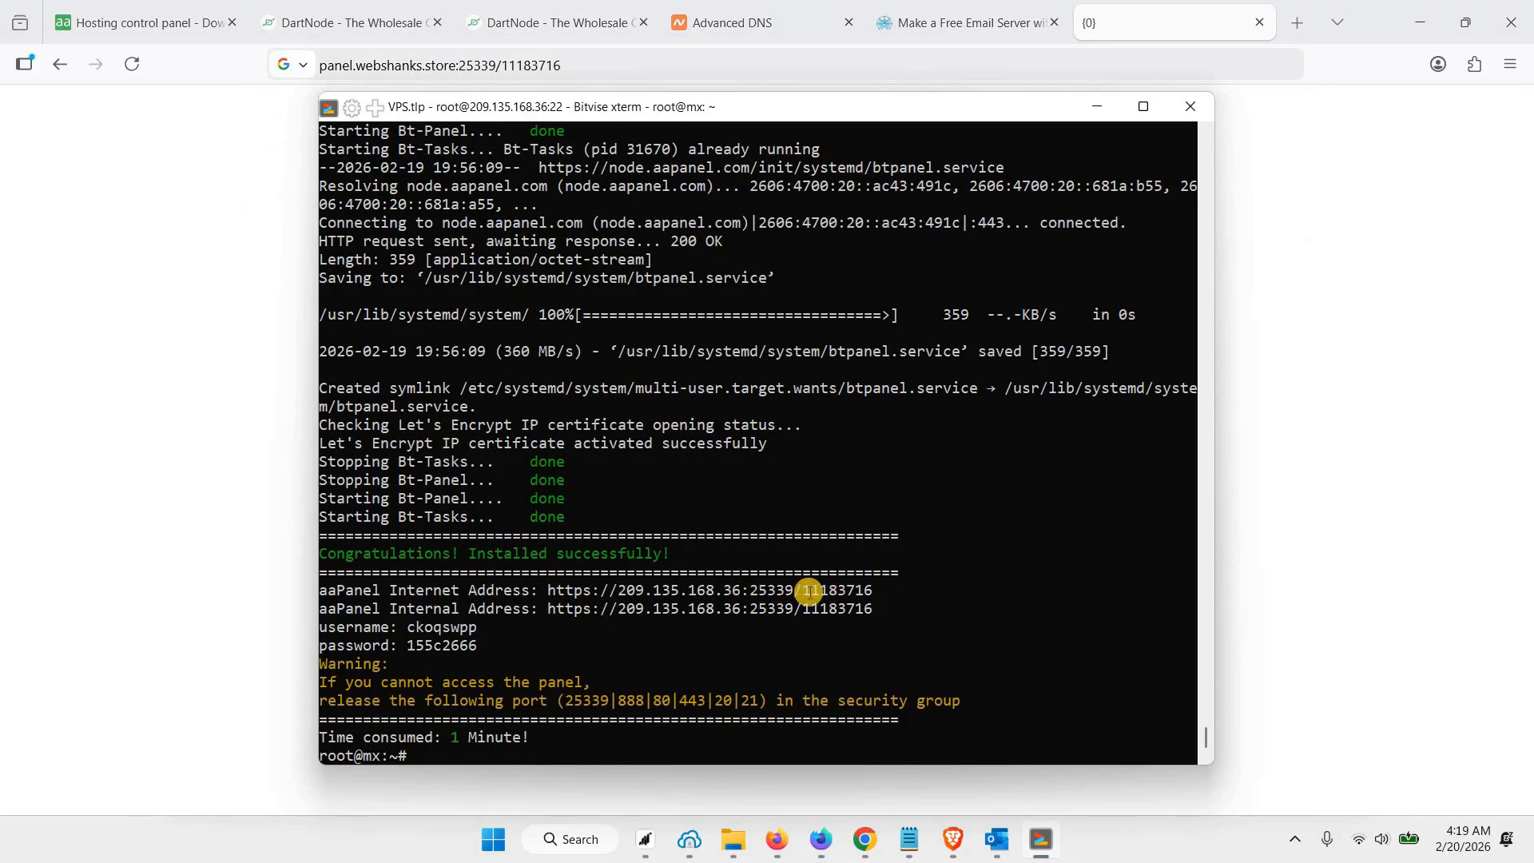
pyautogui.moveTo(885, 593); pyautogui.dragTo(803, 593)
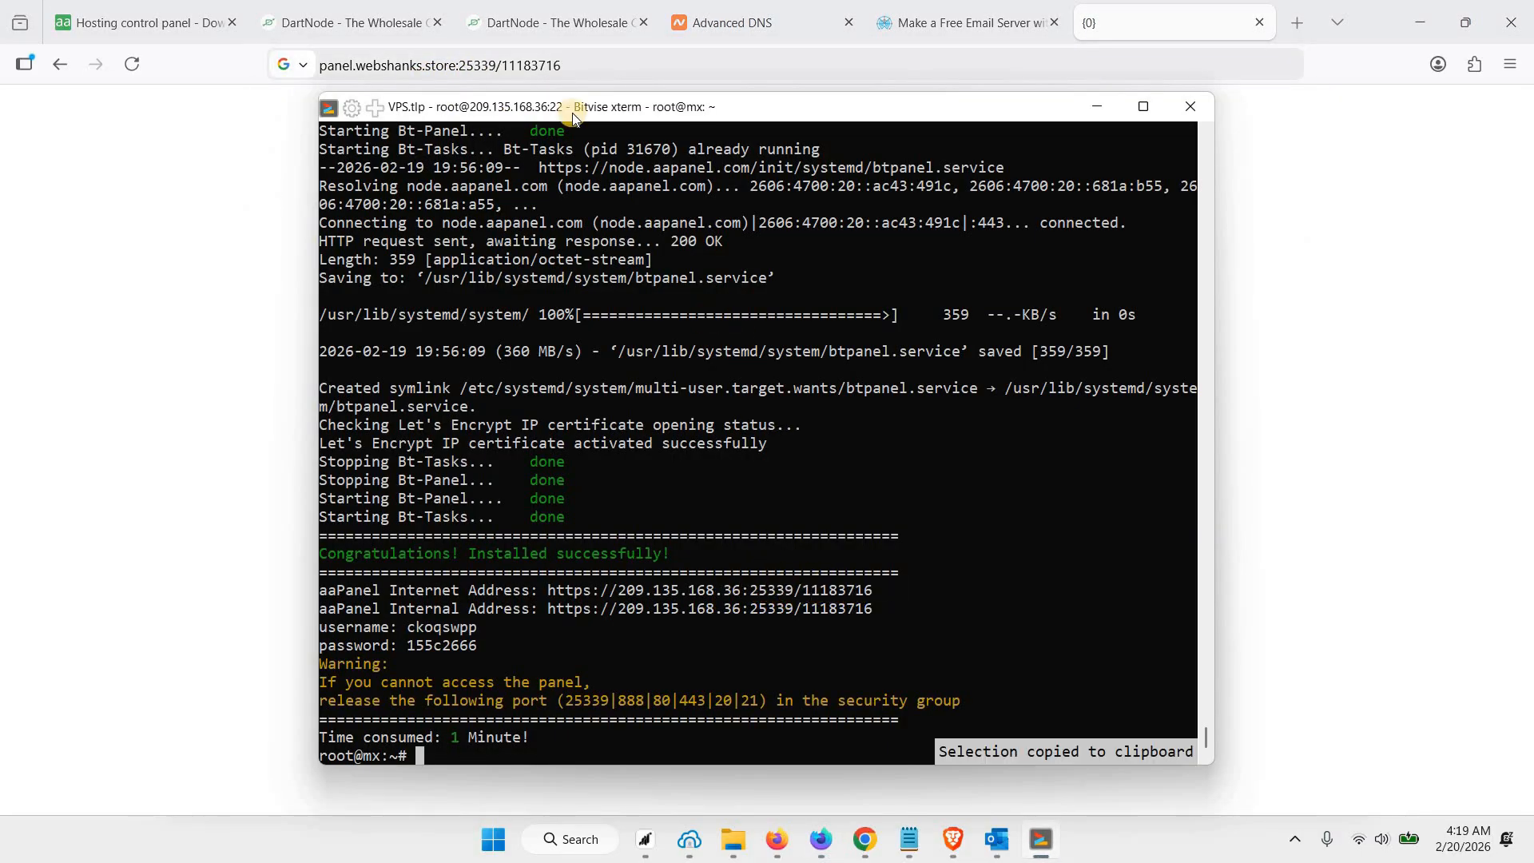
pyautogui.click(583, 63)
pyautogui.press('Return')
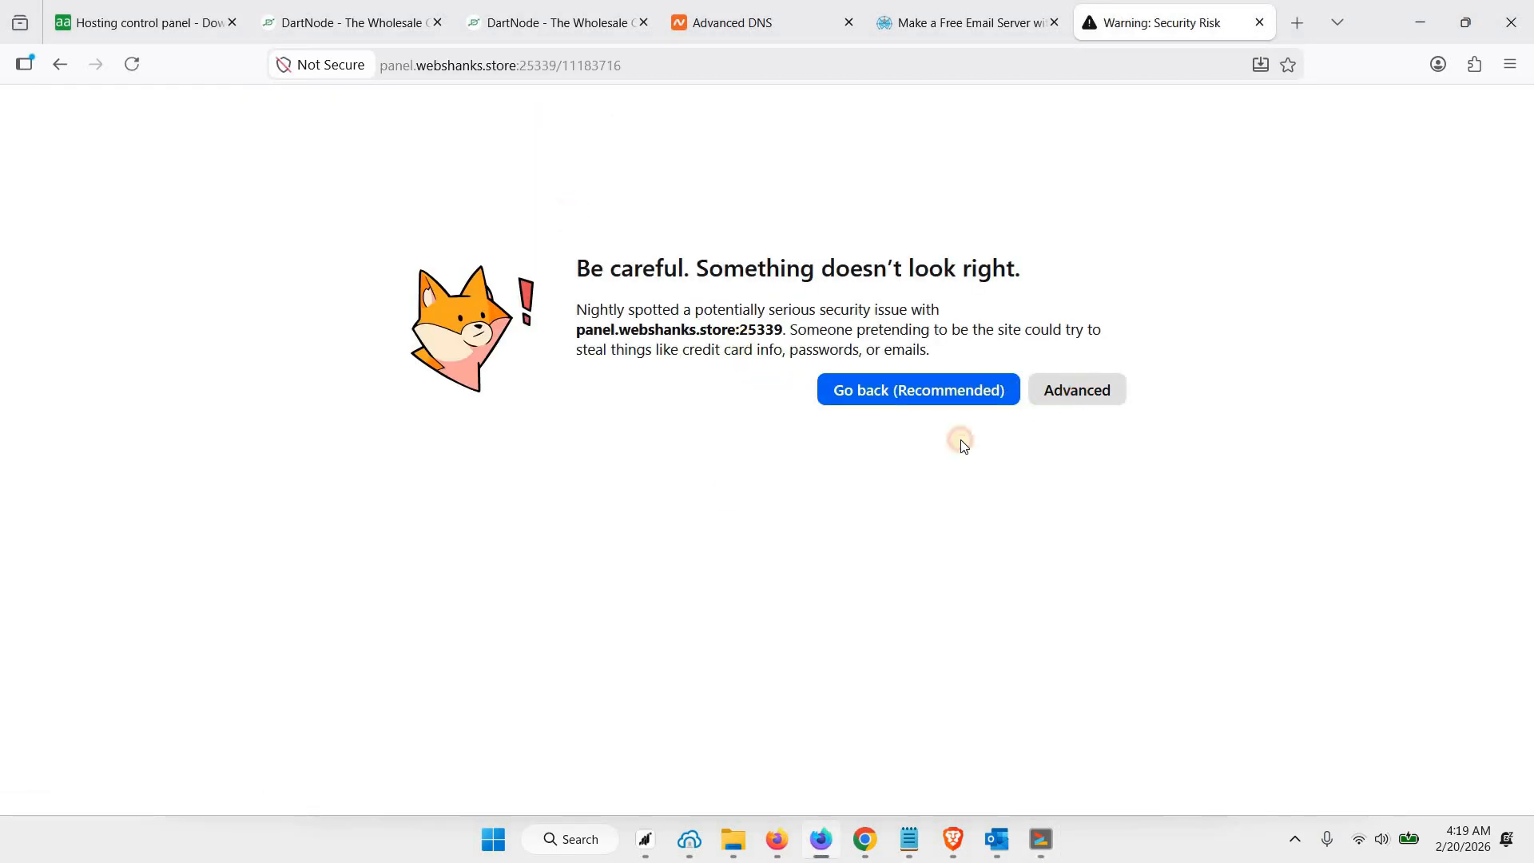
# Bypass the browser's certificate warning and proceed to panel.webshanks.store:25339
pyautogui.click(1076, 392)
pyautogui.scroll(-3, 639, 639)
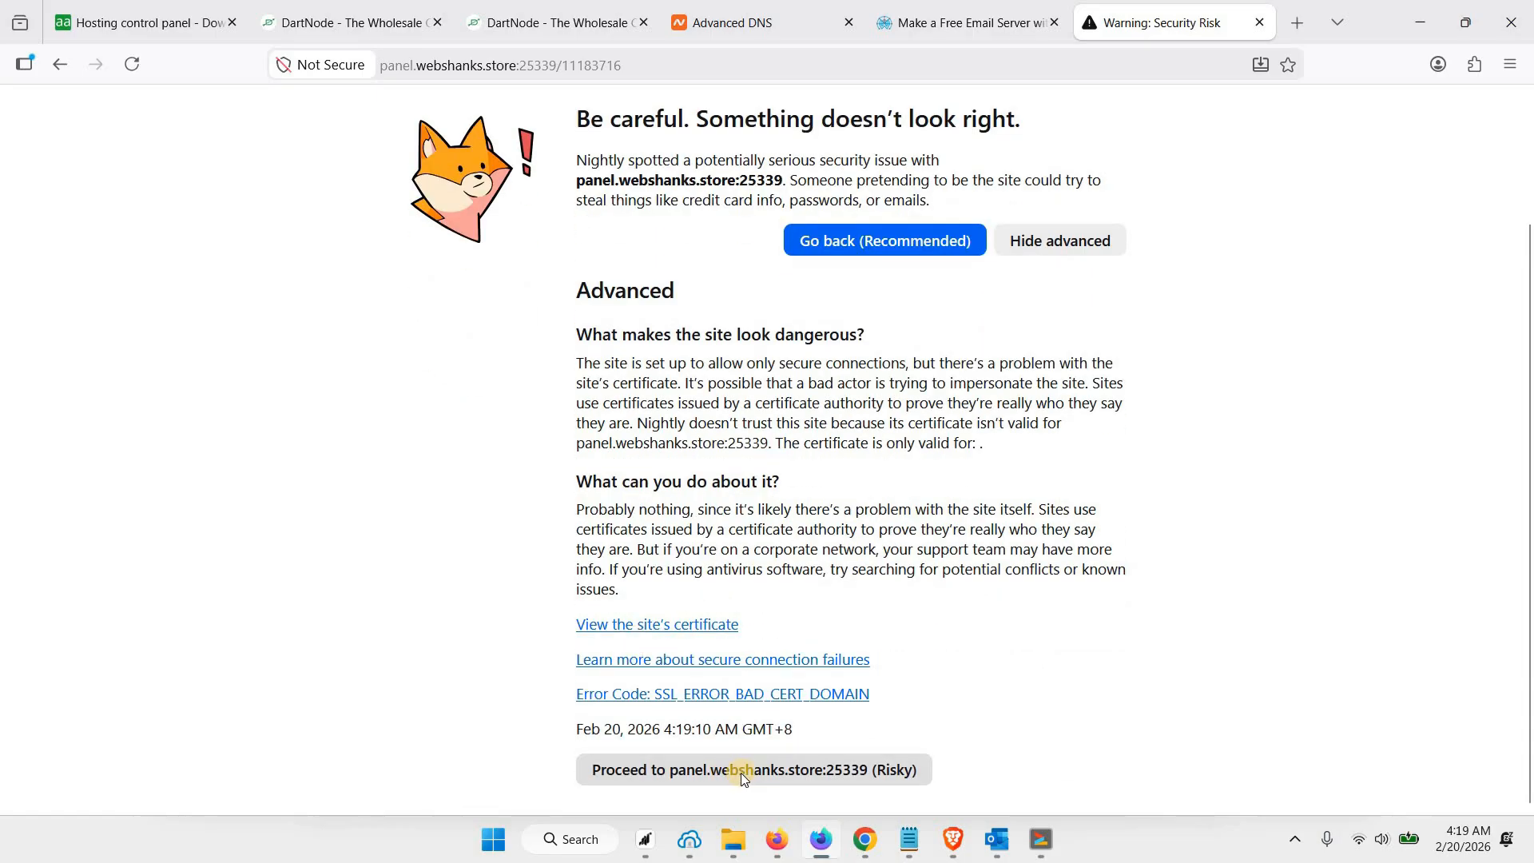
pyautogui.click(793, 769)
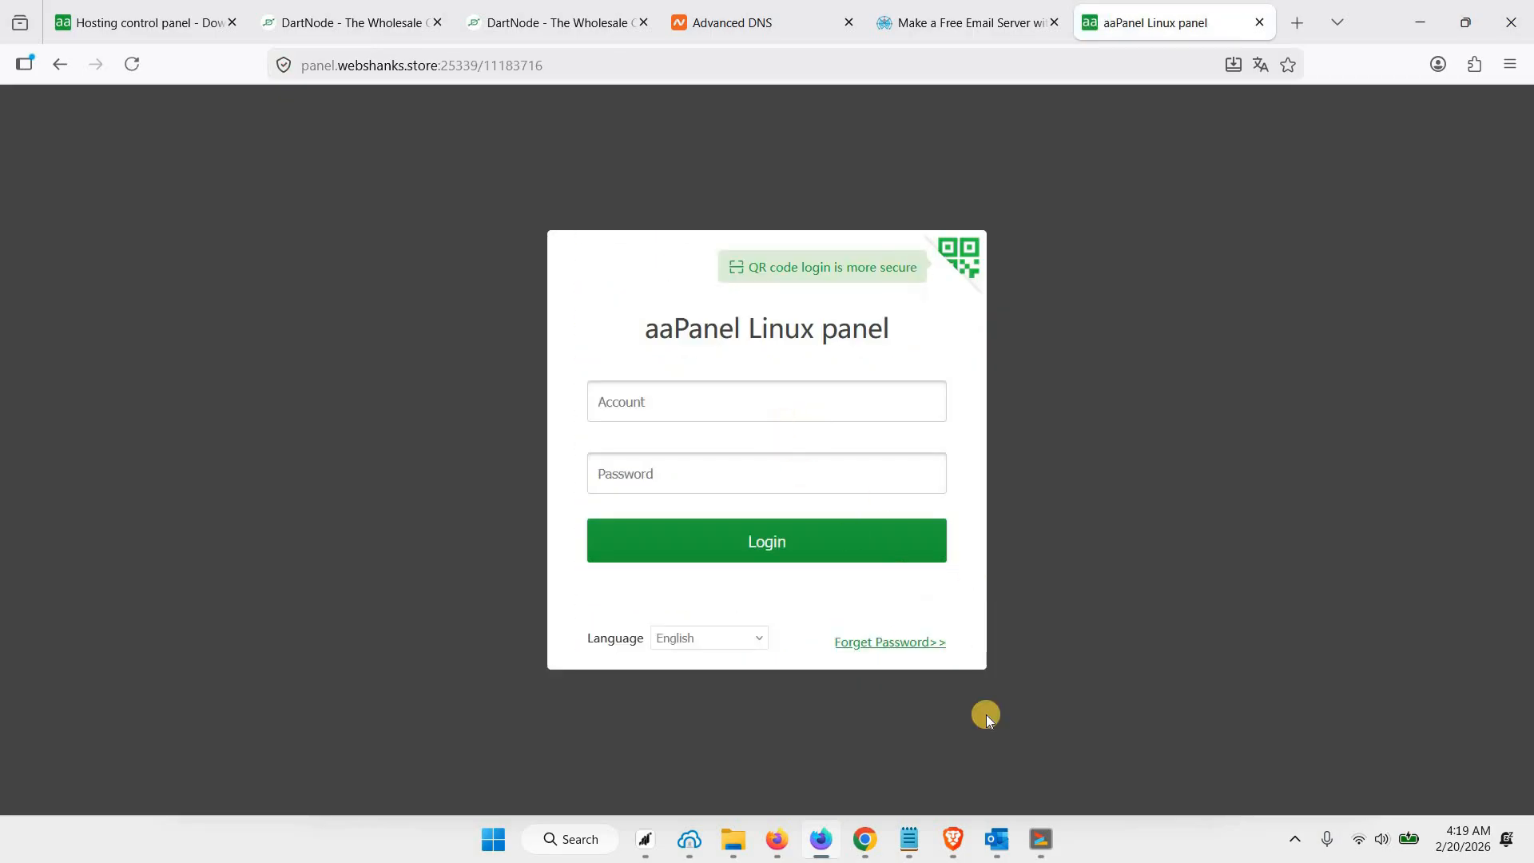
# Log in to aaPanel with the username and password copied from the installer output in the terminal
pyautogui.click(1040, 838)
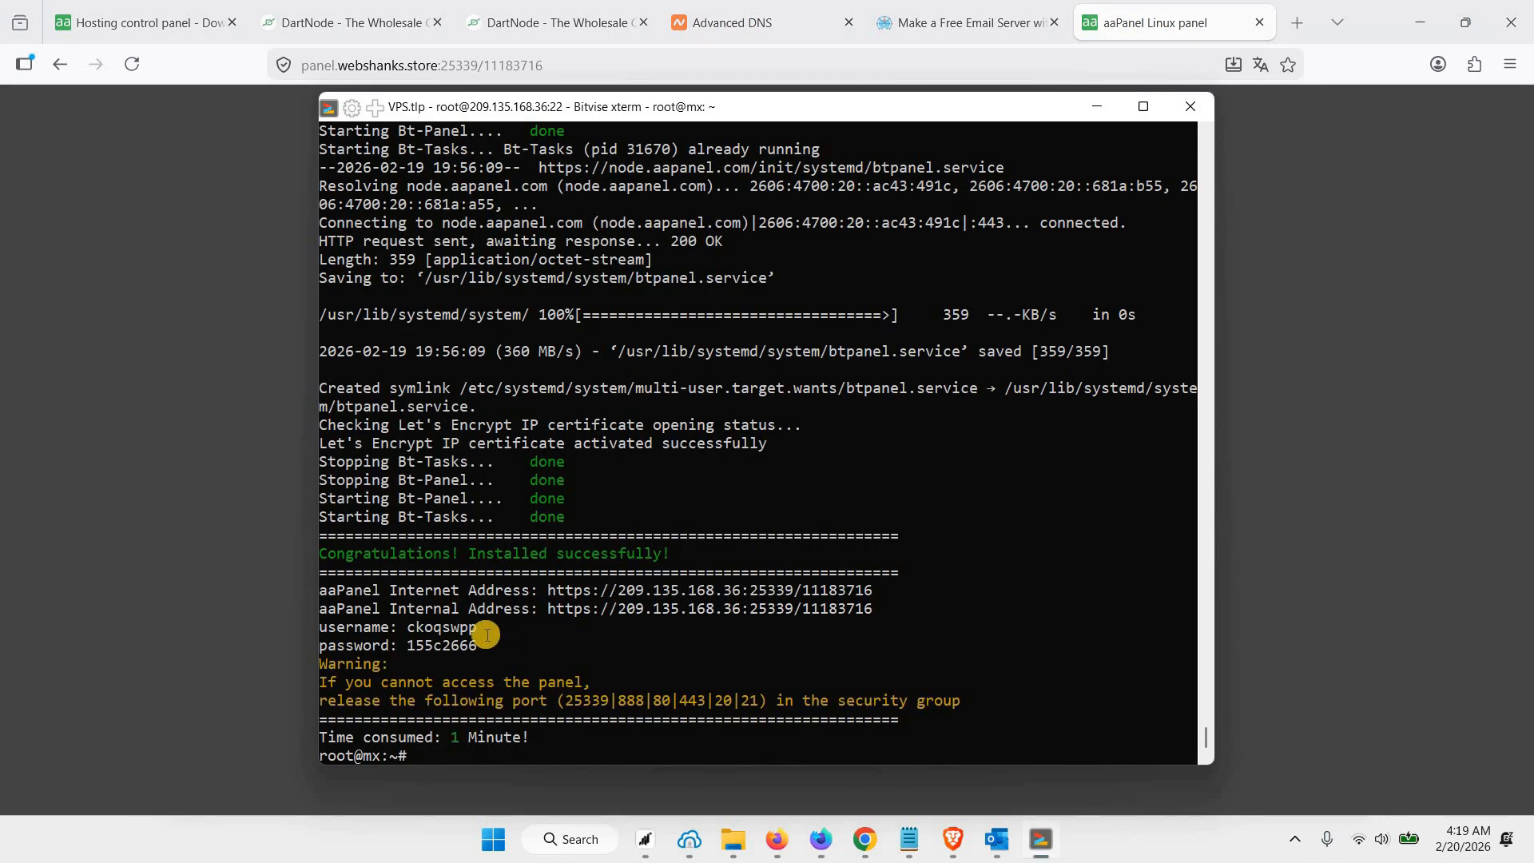
pyautogui.moveTo(411, 629); pyautogui.dragTo(477, 628)
pyautogui.hotkey('ctrl', 'c')
pyautogui.hotkey('alt', 'Tab')
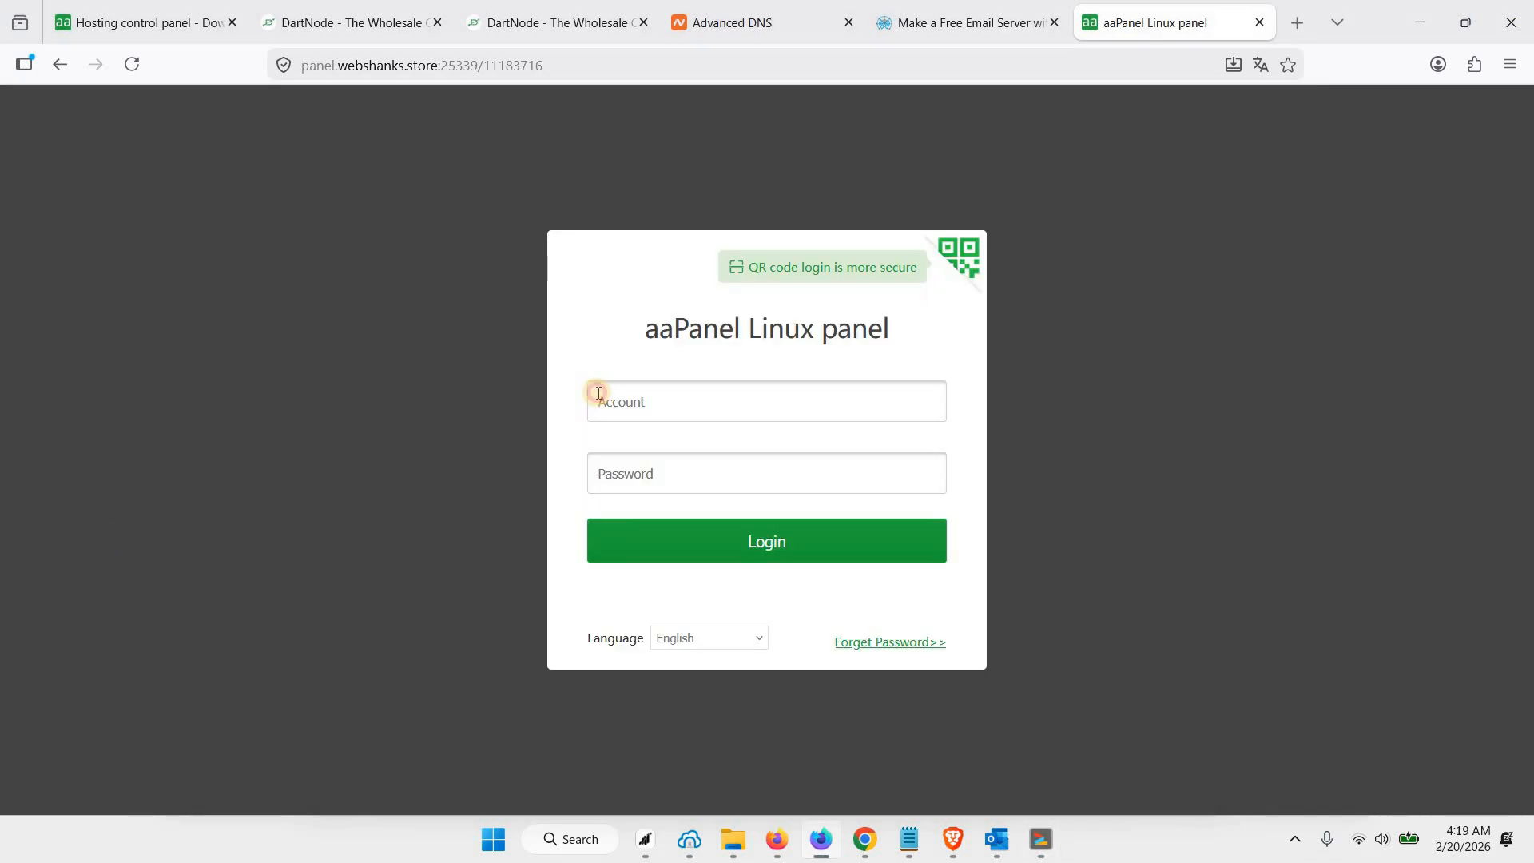
pyautogui.click(589, 399)
pyautogui.hotkey('ctrl', 'v')
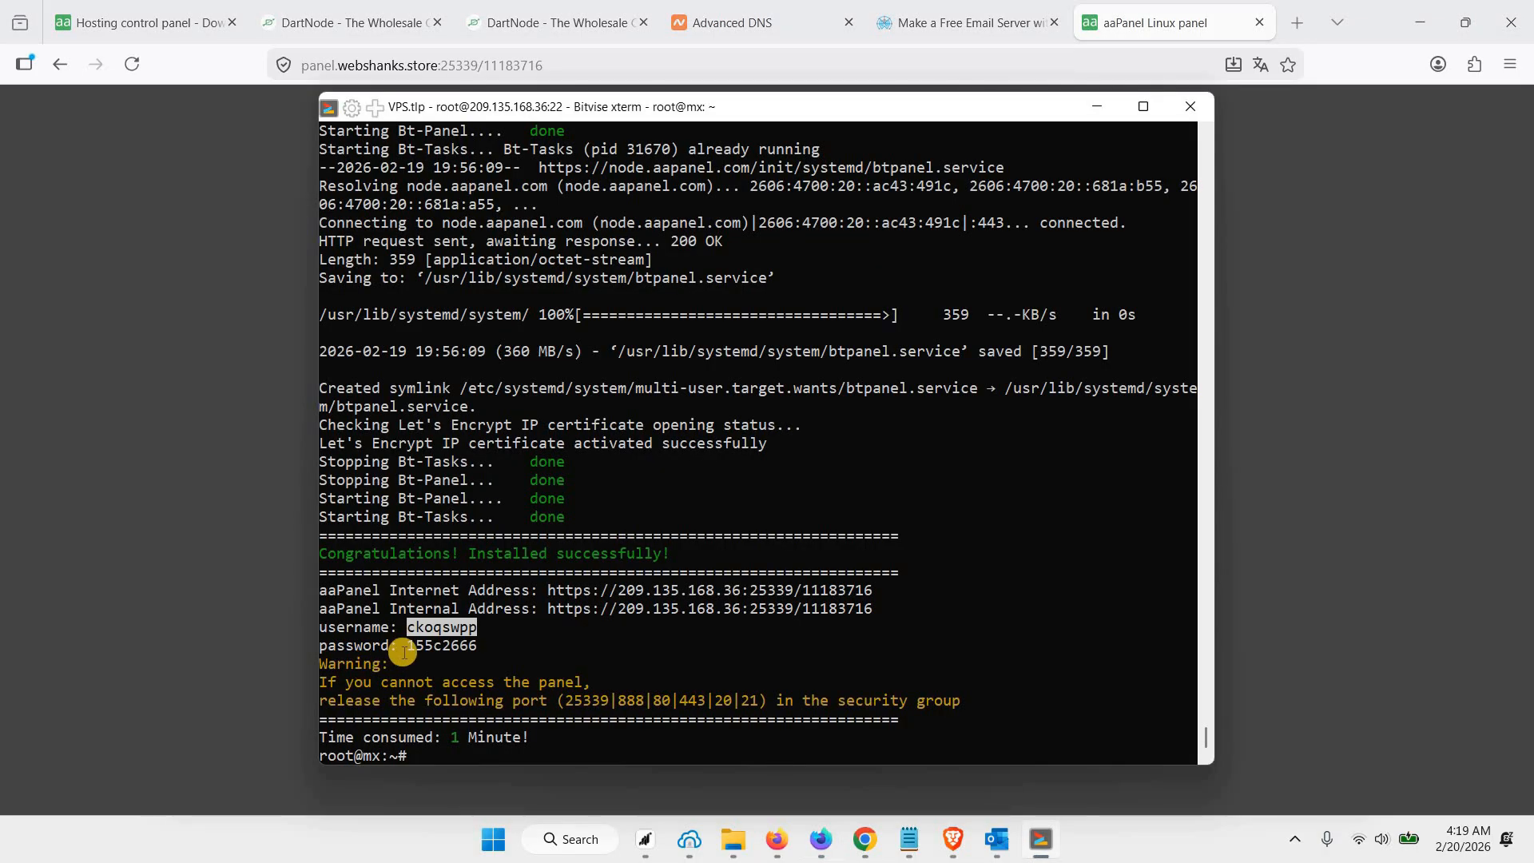
pyautogui.doubleClick(452, 645)
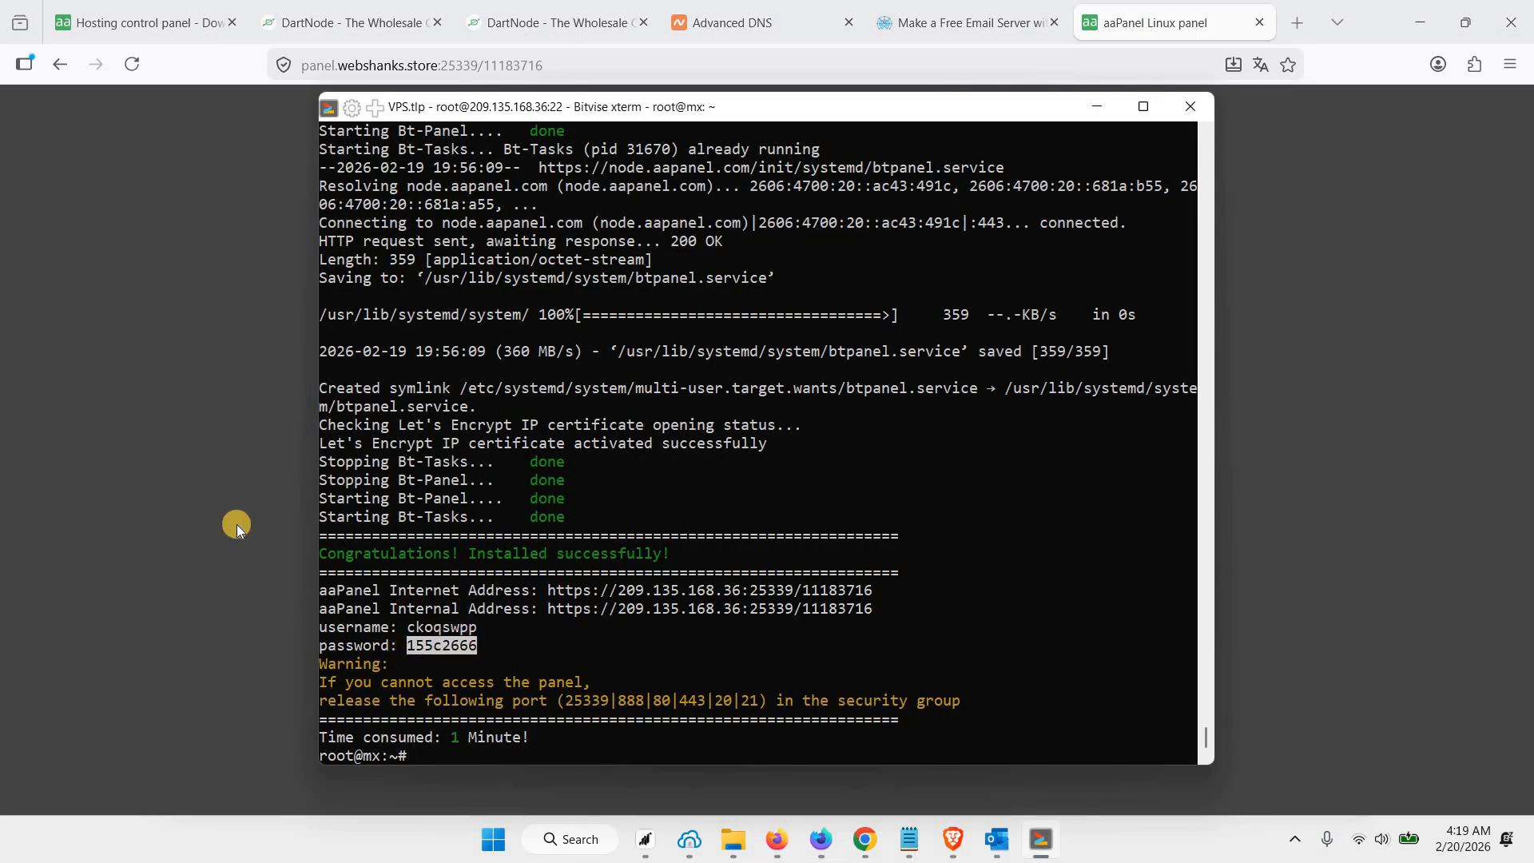
pyautogui.hotkey('alt', 'Tab')
pyautogui.click(637, 478)
pyautogui.hotkey('ctrl', 'v')
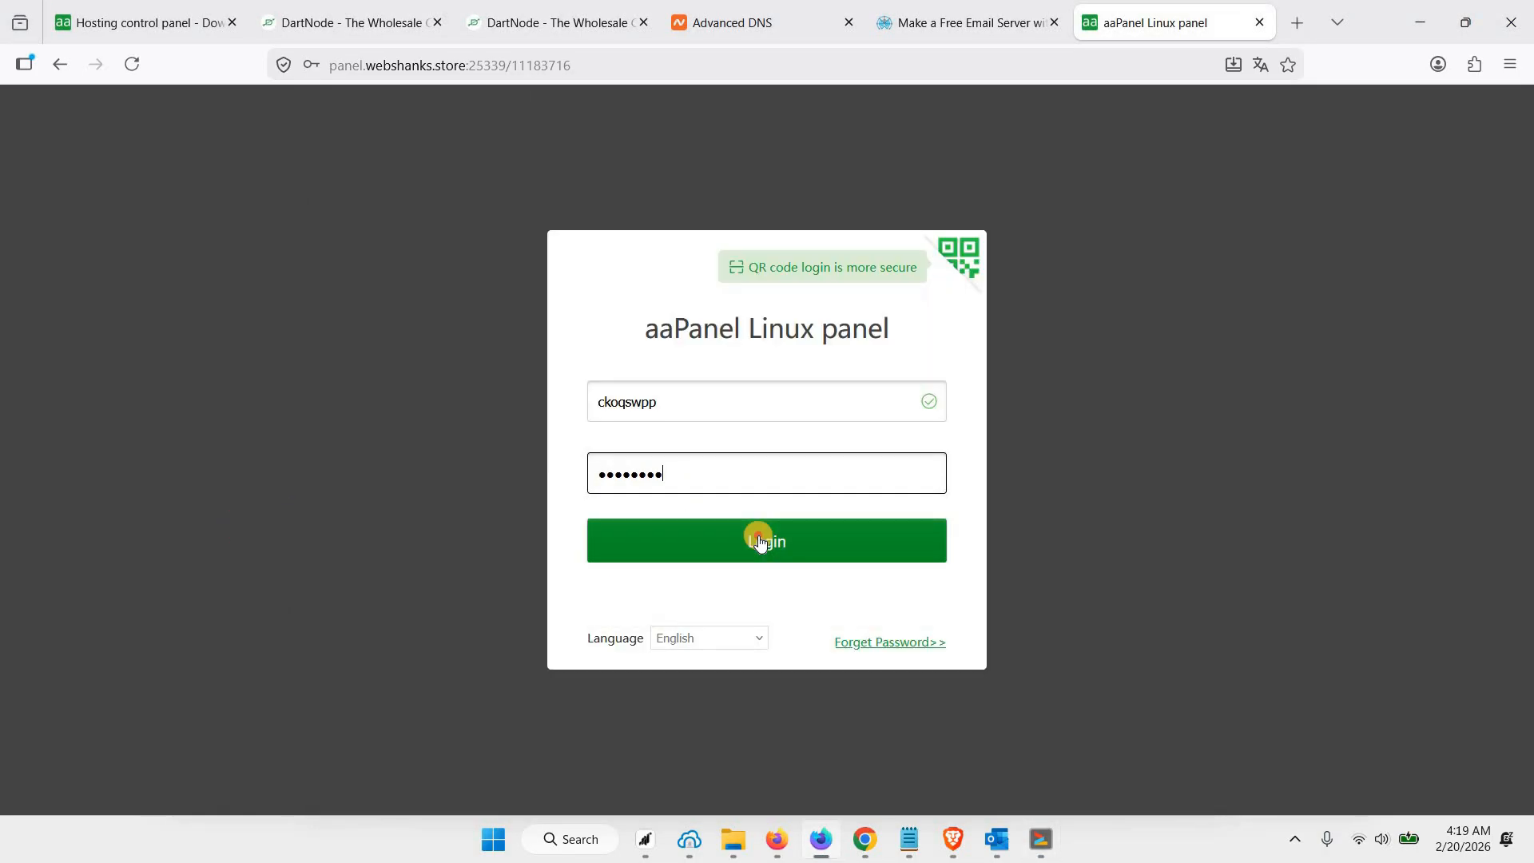
pyautogui.click(759, 541)
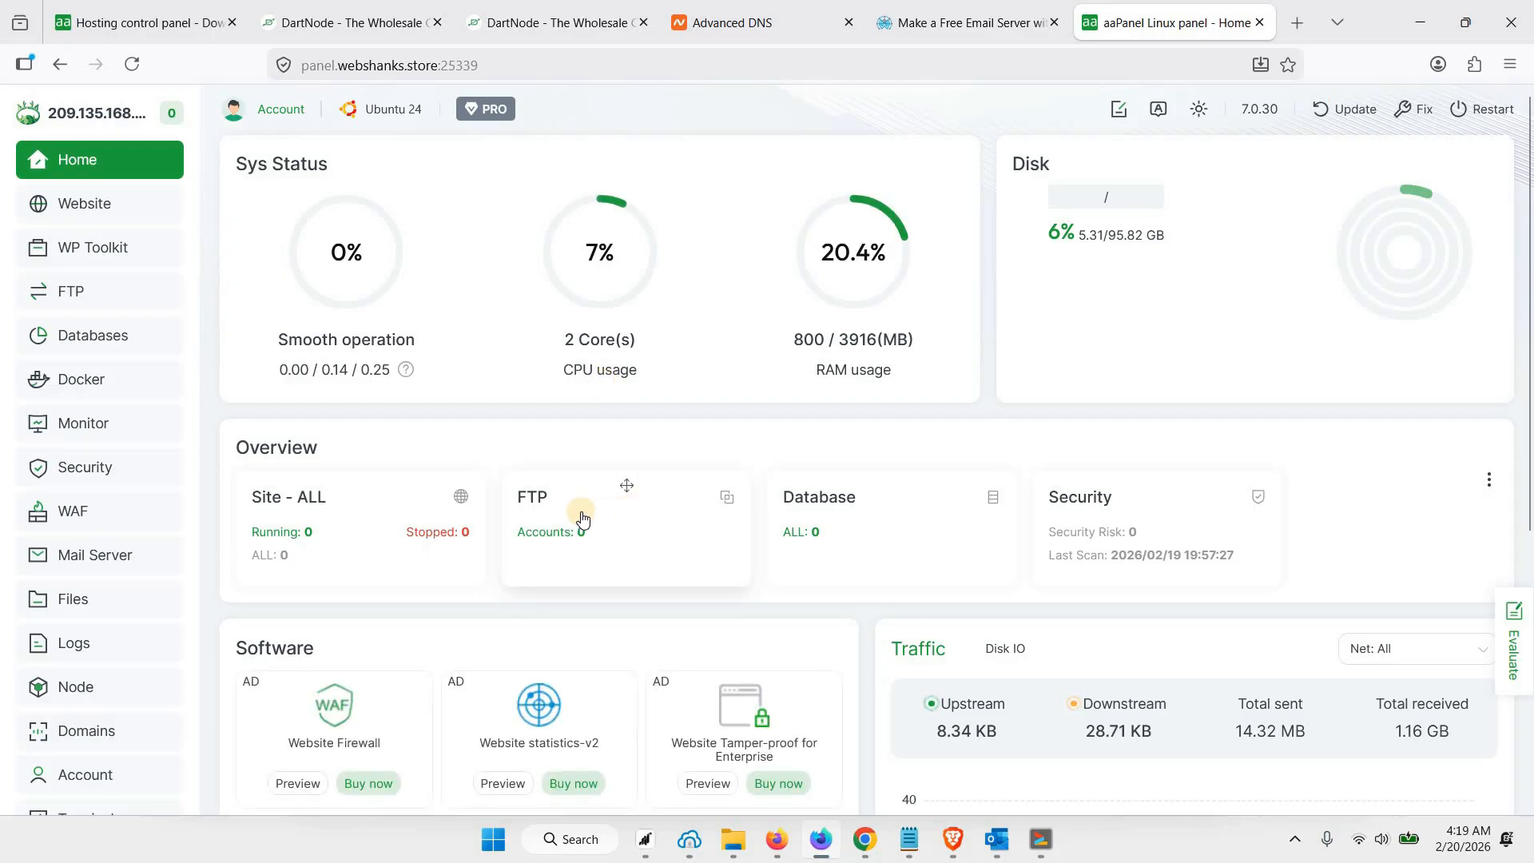
# Inspect the site's connection security information and open the Panel SSL certificate for modification in the panel settings
pyautogui.click(281, 67)
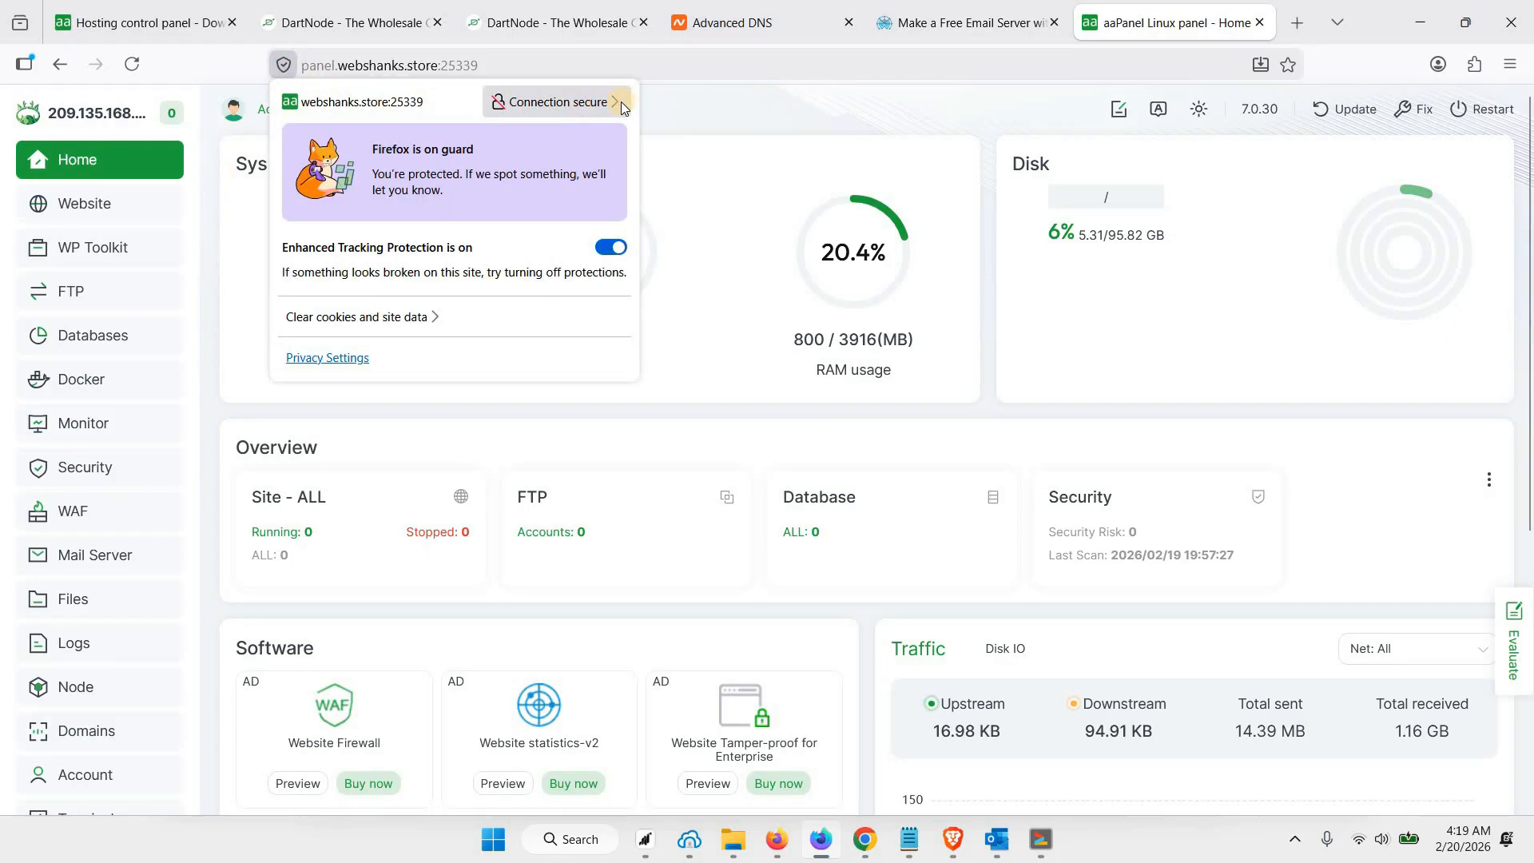
pyautogui.click(690, 117)
pyautogui.scroll(-3, 134, 679)
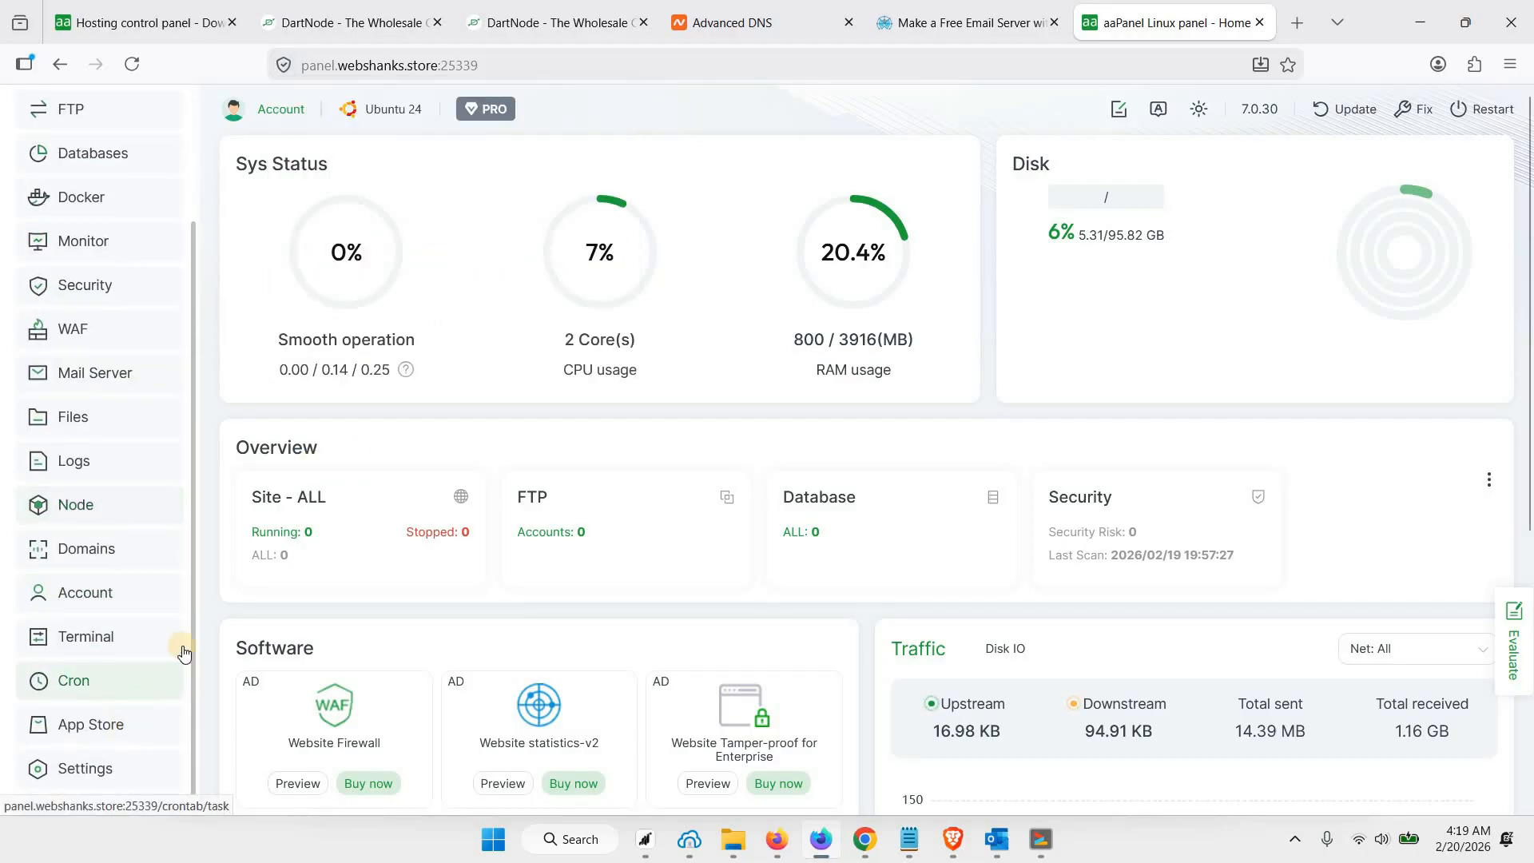
pyautogui.click(90, 773)
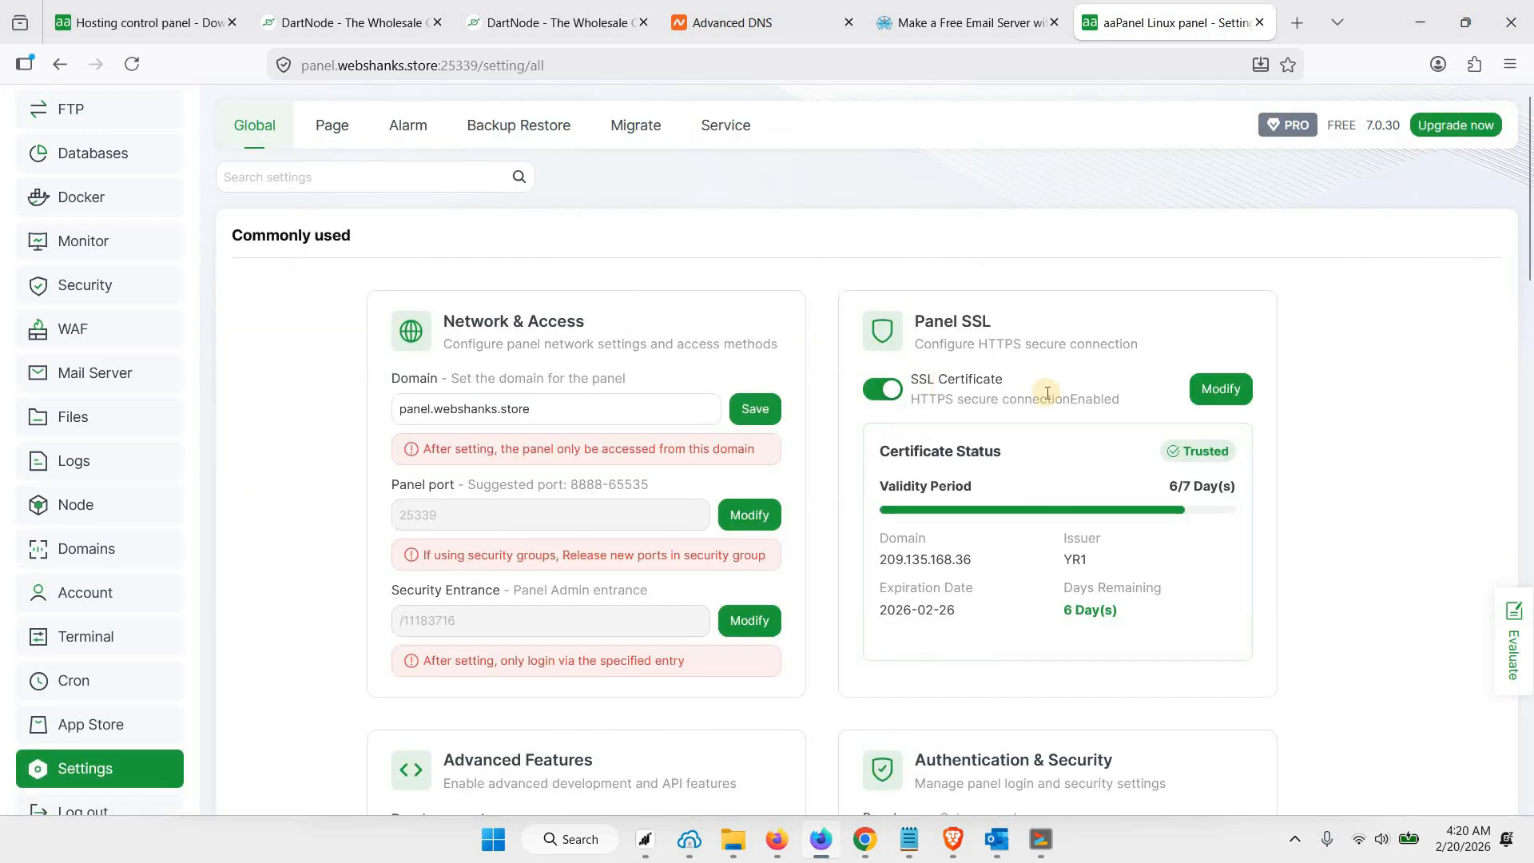
pyautogui.click(1210, 394)
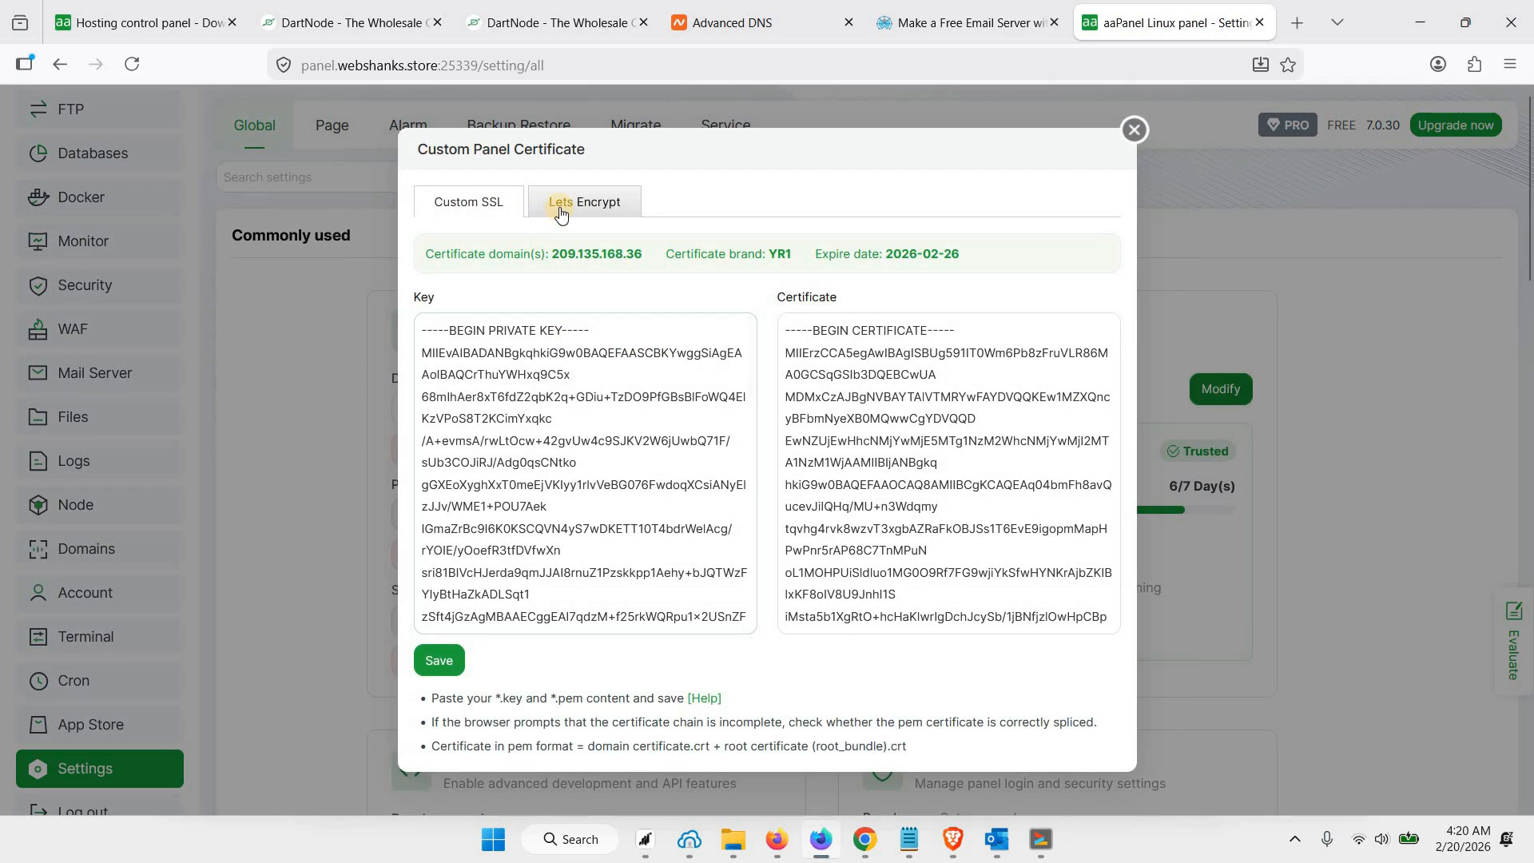
# Choose a Let's Encrypt certificate with DNS verification, enter panel.webshanks.store as the panel domain, and check it
pyautogui.click(562, 202)
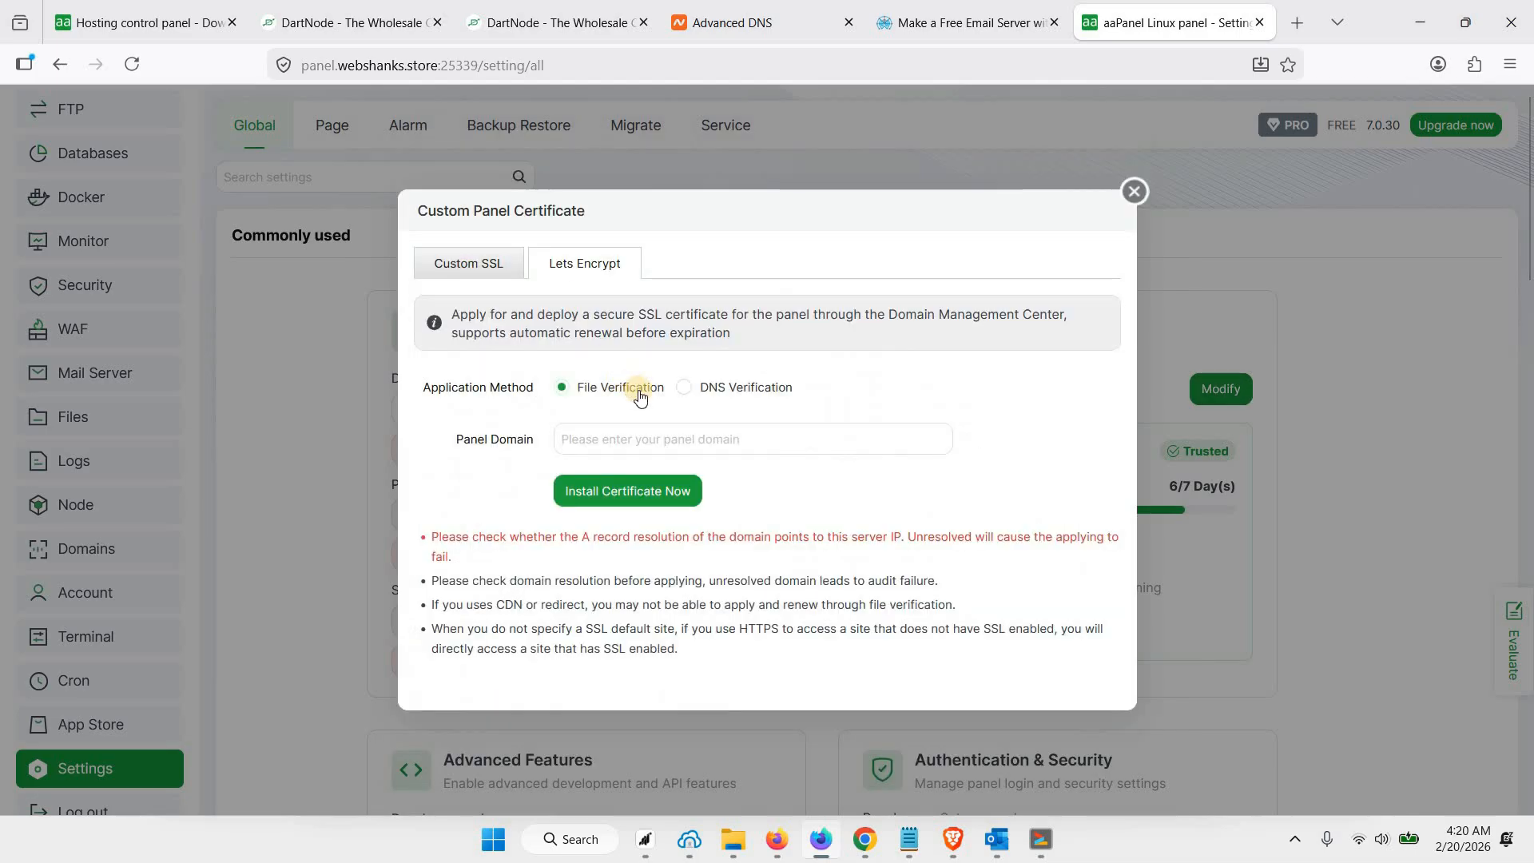
pyautogui.click(683, 389)
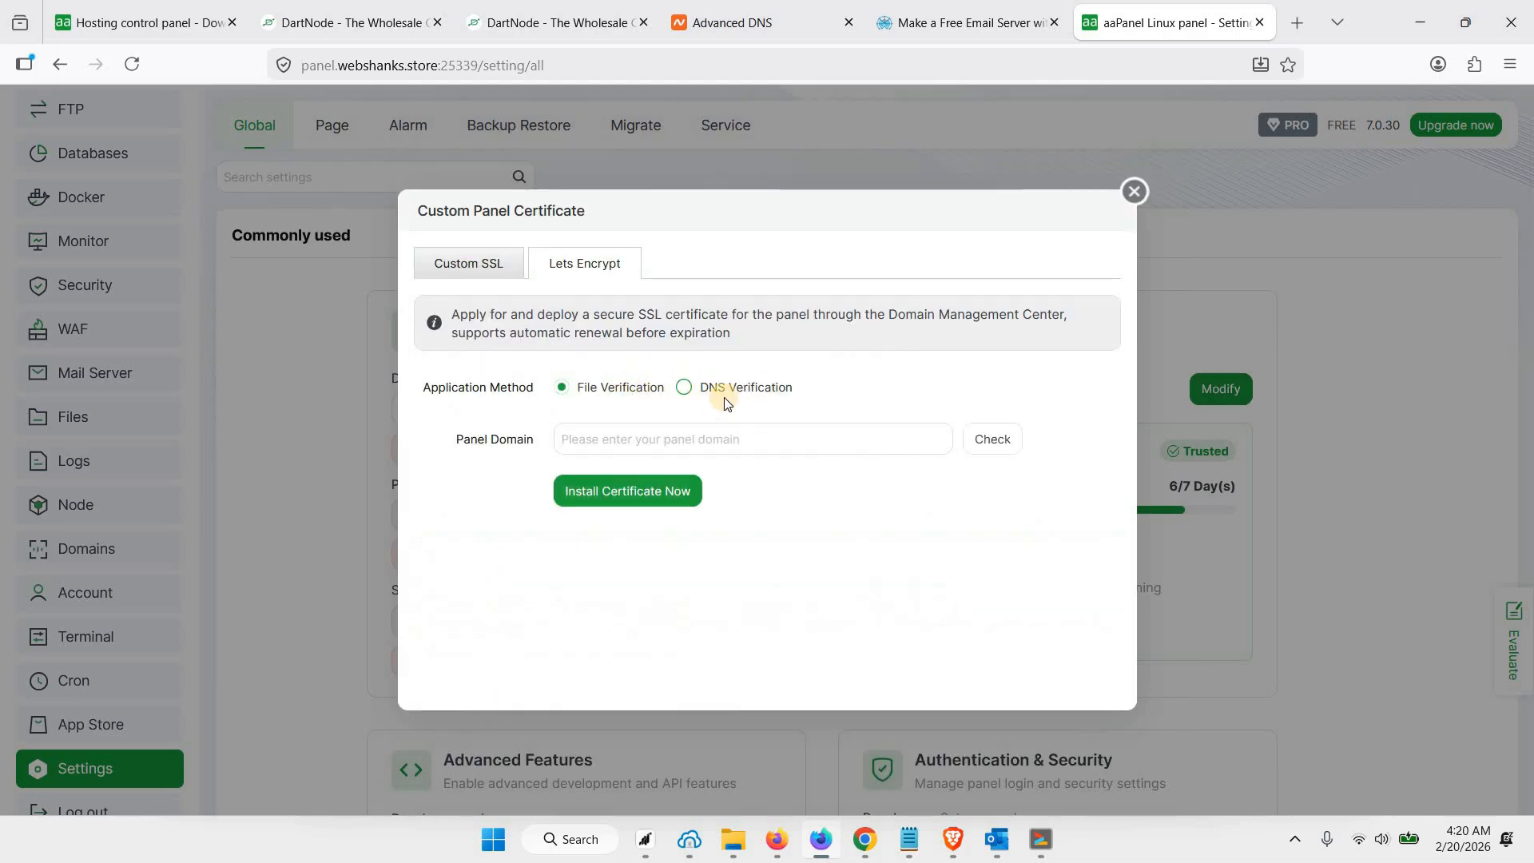
pyautogui.click(694, 441)
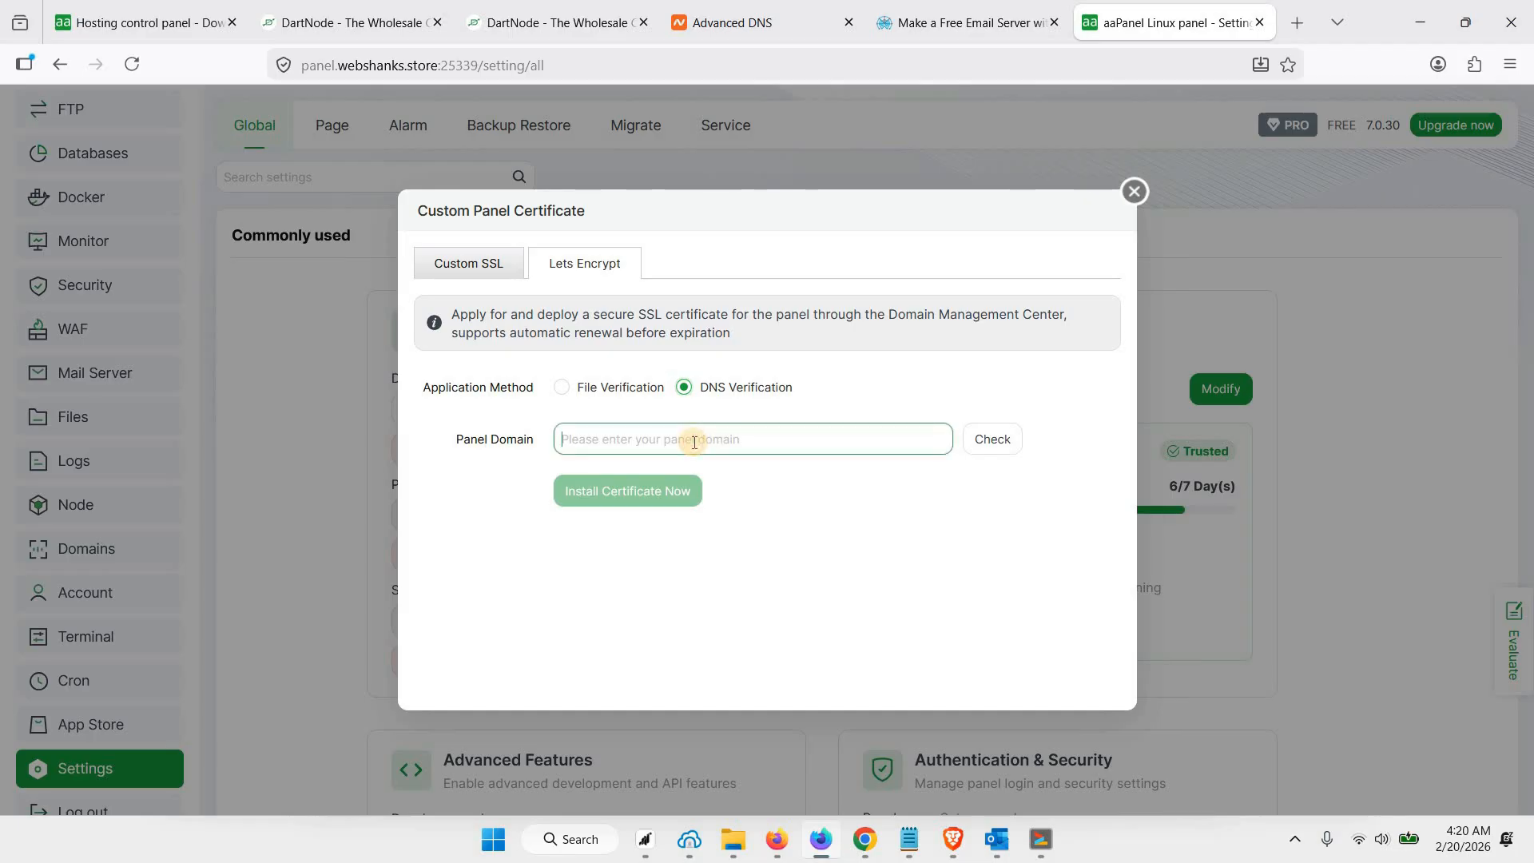
pyautogui.write('panel.webshanks.store')
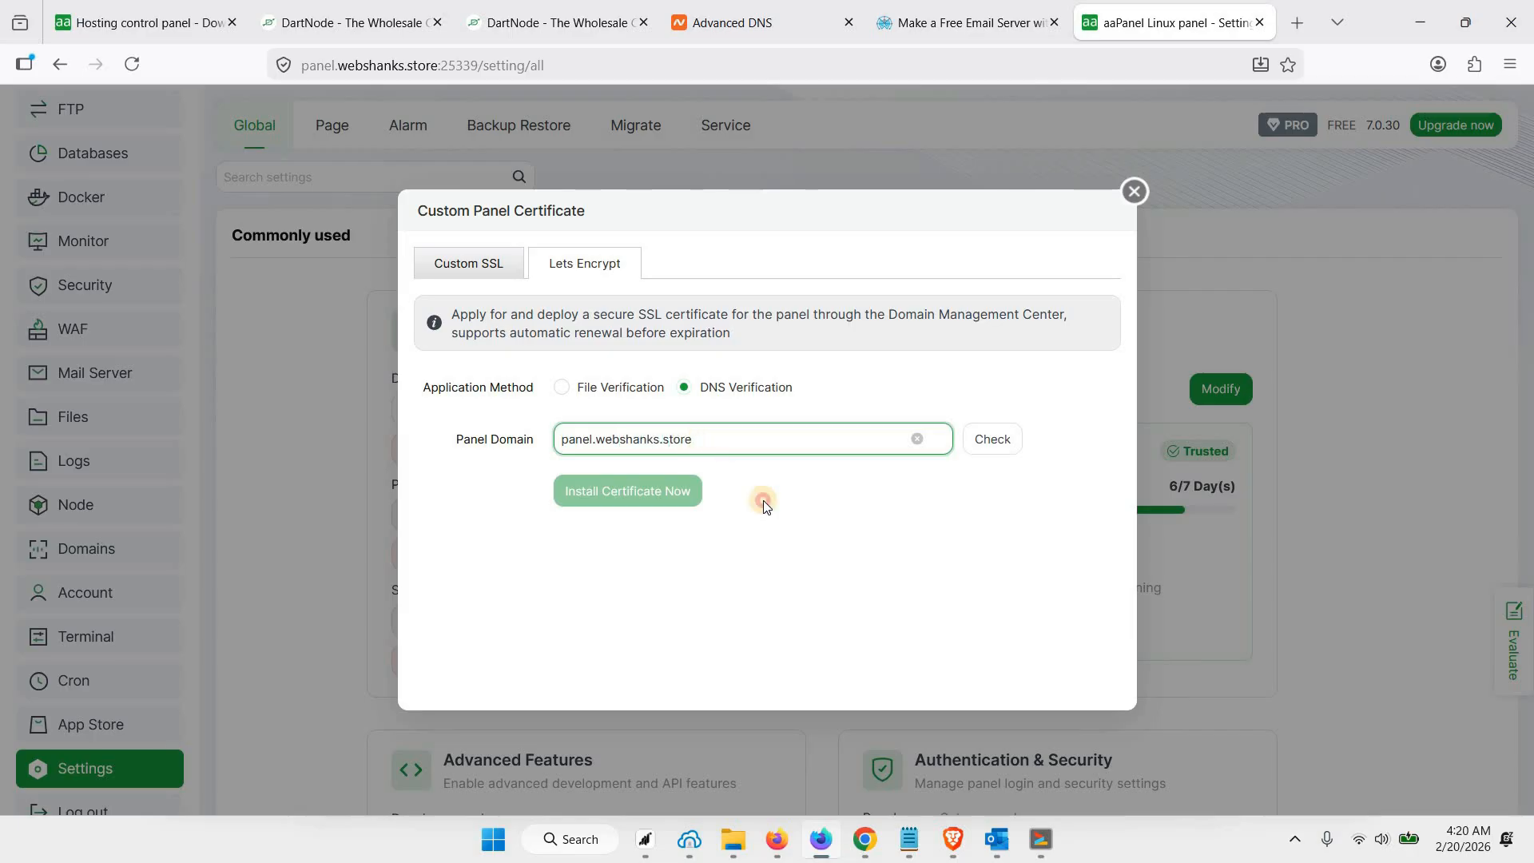
pyautogui.click(959, 441)
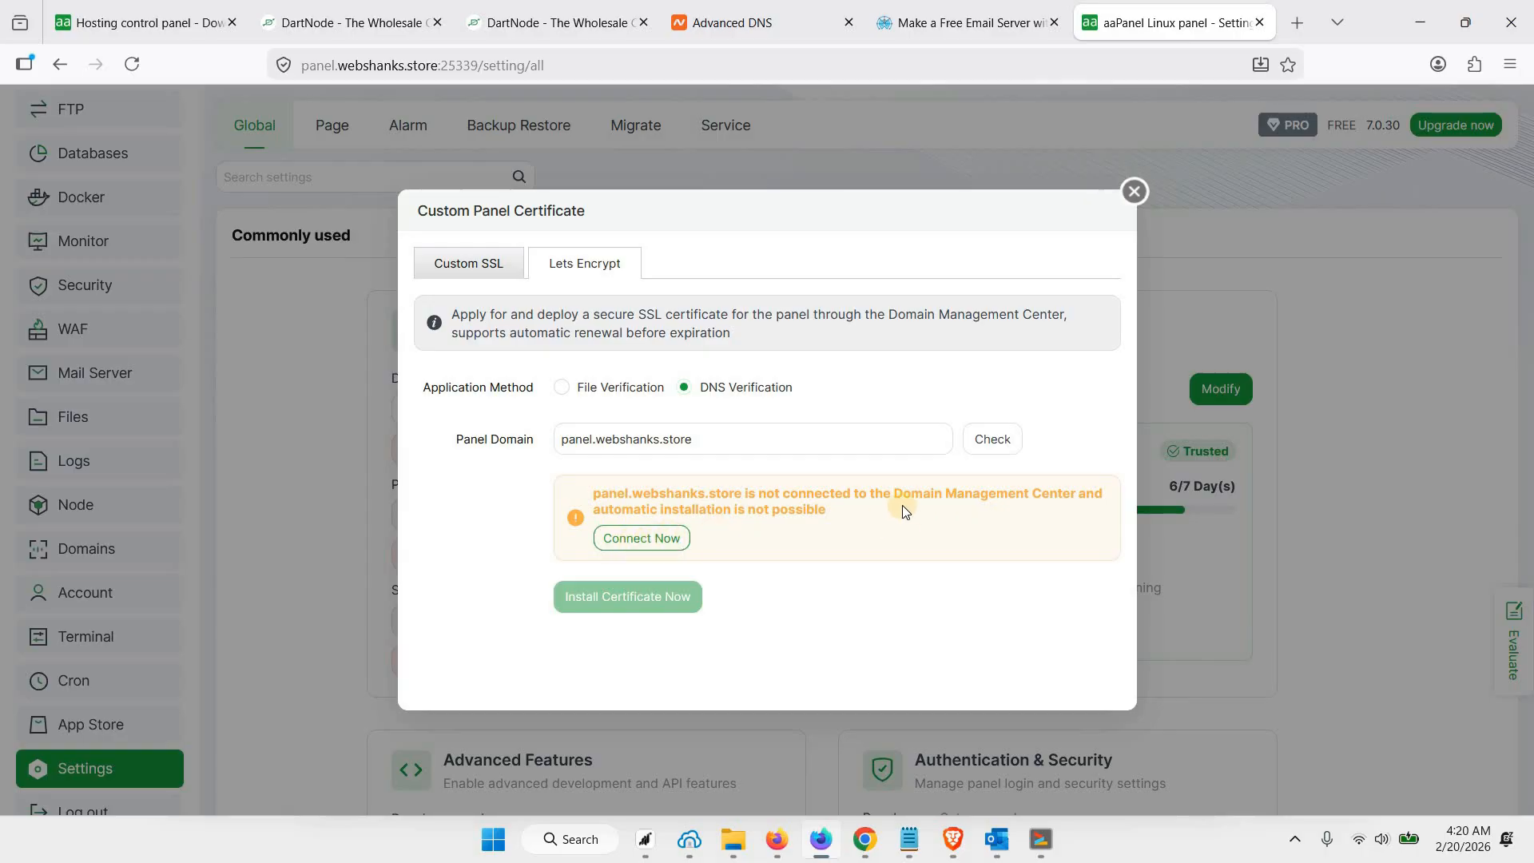
# Open the Domain Management Center to connect the domain and log in with the aaPanel account's email and password
pyautogui.click(635, 537)
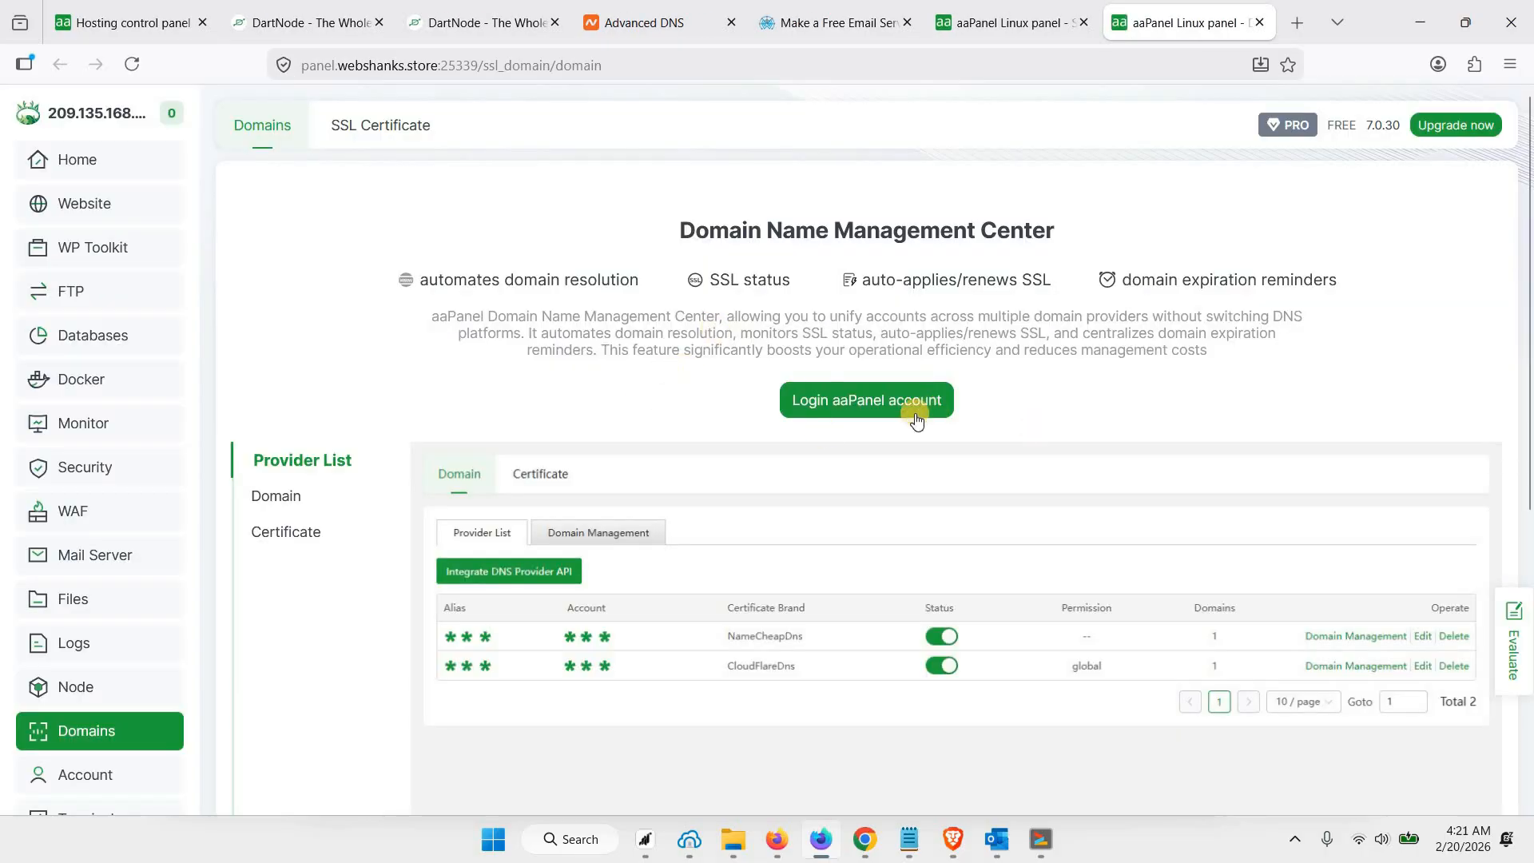
pyautogui.click(857, 407)
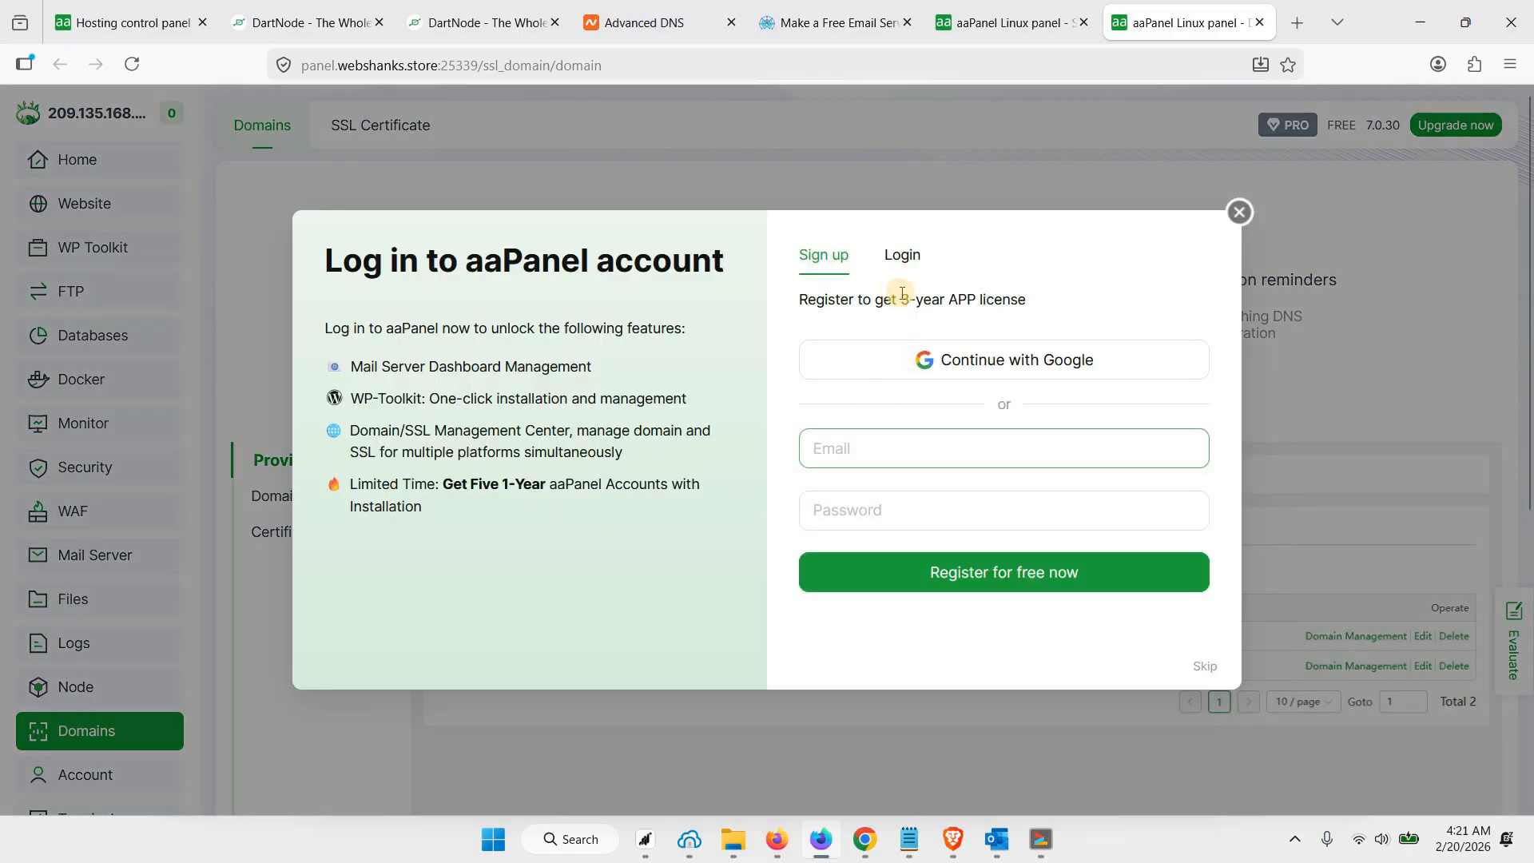
pyautogui.click(905, 268)
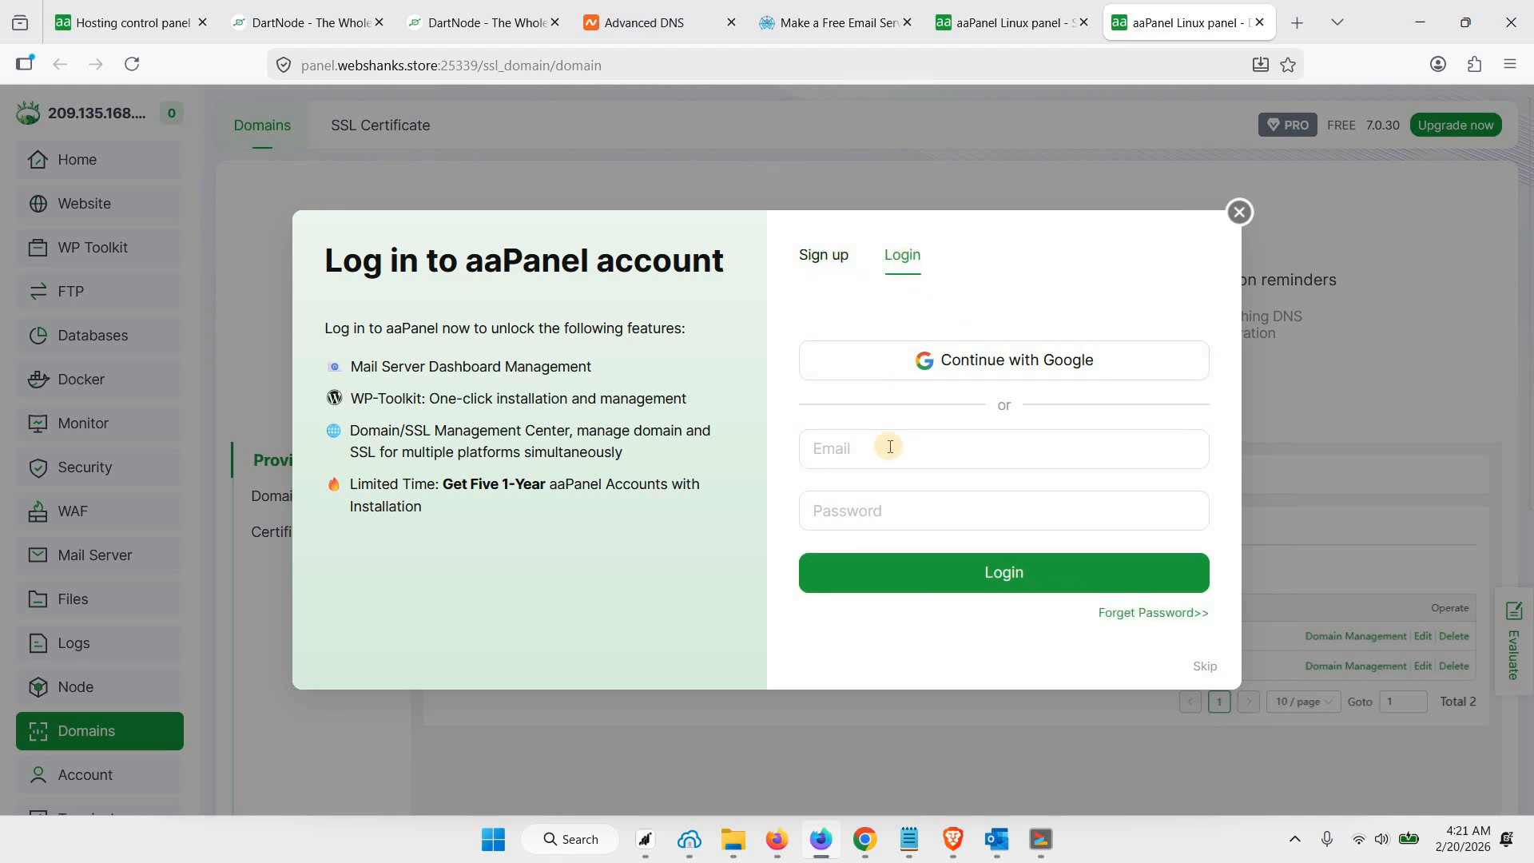
pyautogui.click(890, 447)
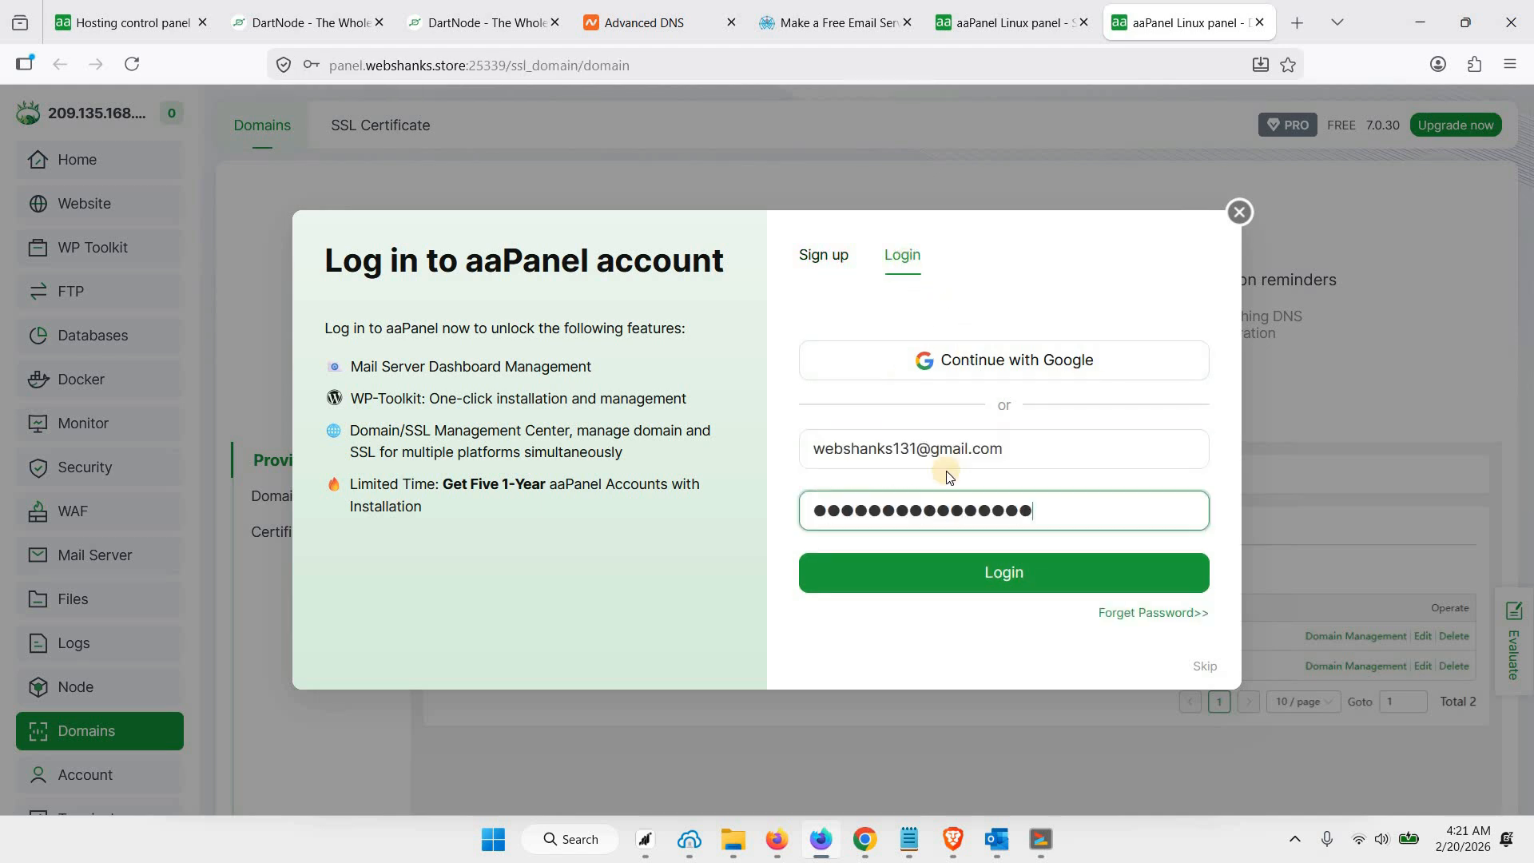
pyautogui.click(981, 575)
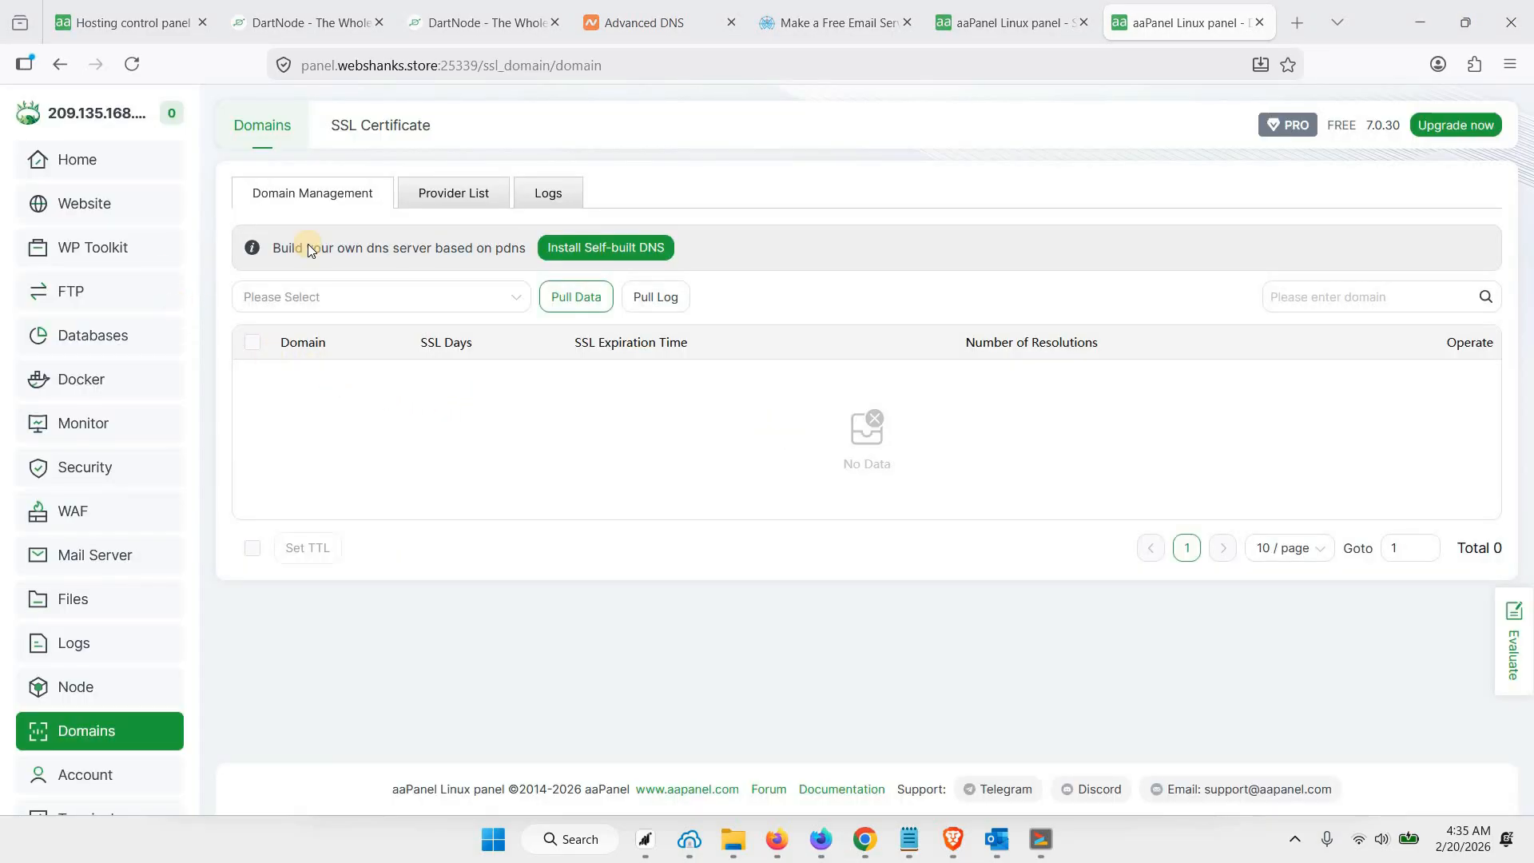
# Add a PHP site for panel.webshanks.store, keeping the default path, FTP, database and PHP-83 options
pyautogui.click(89, 206)
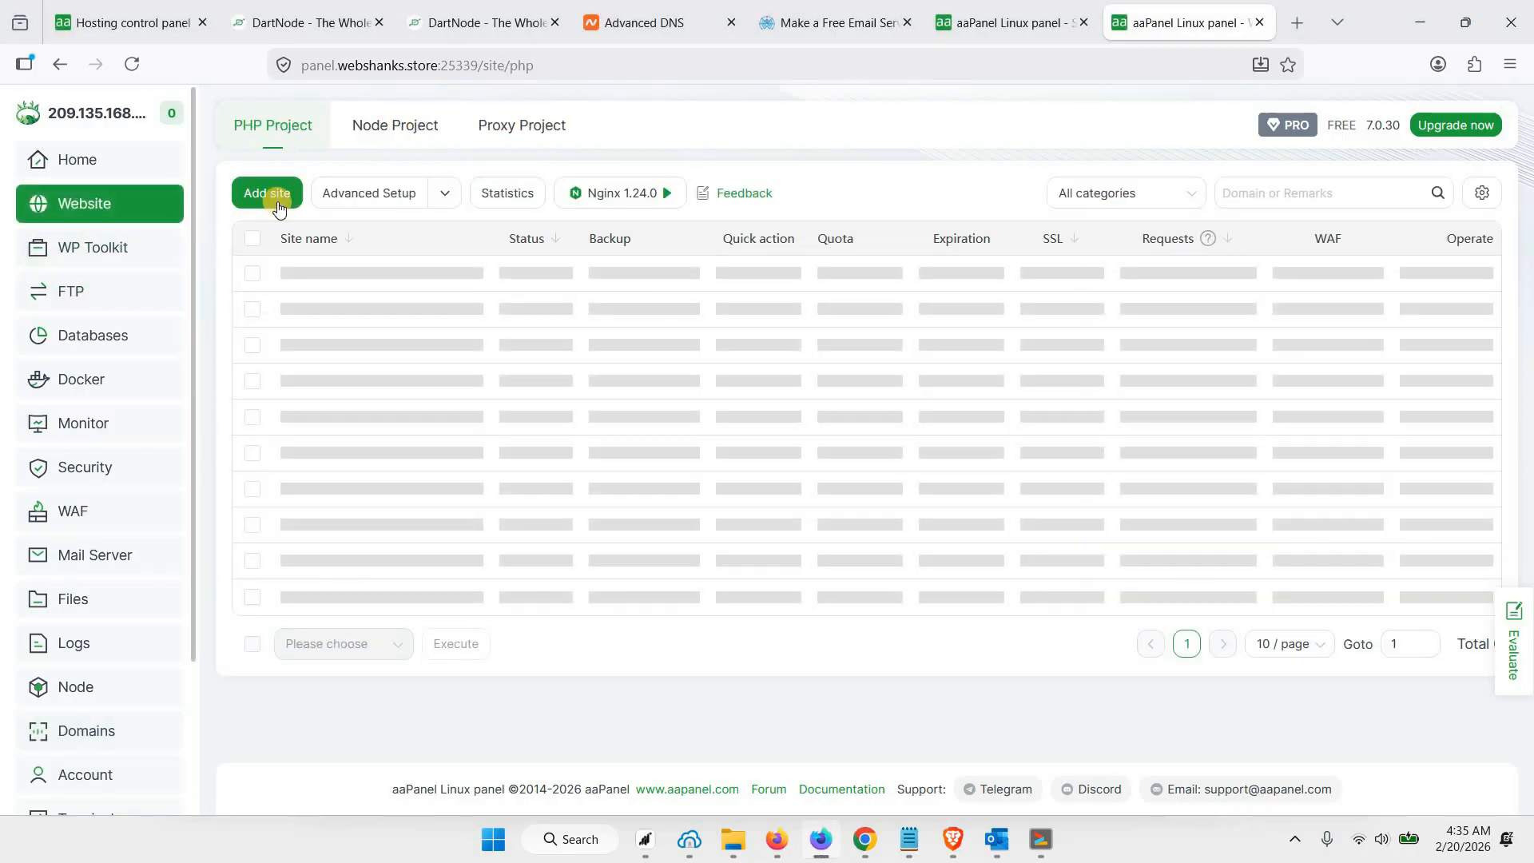
pyautogui.click(276, 197)
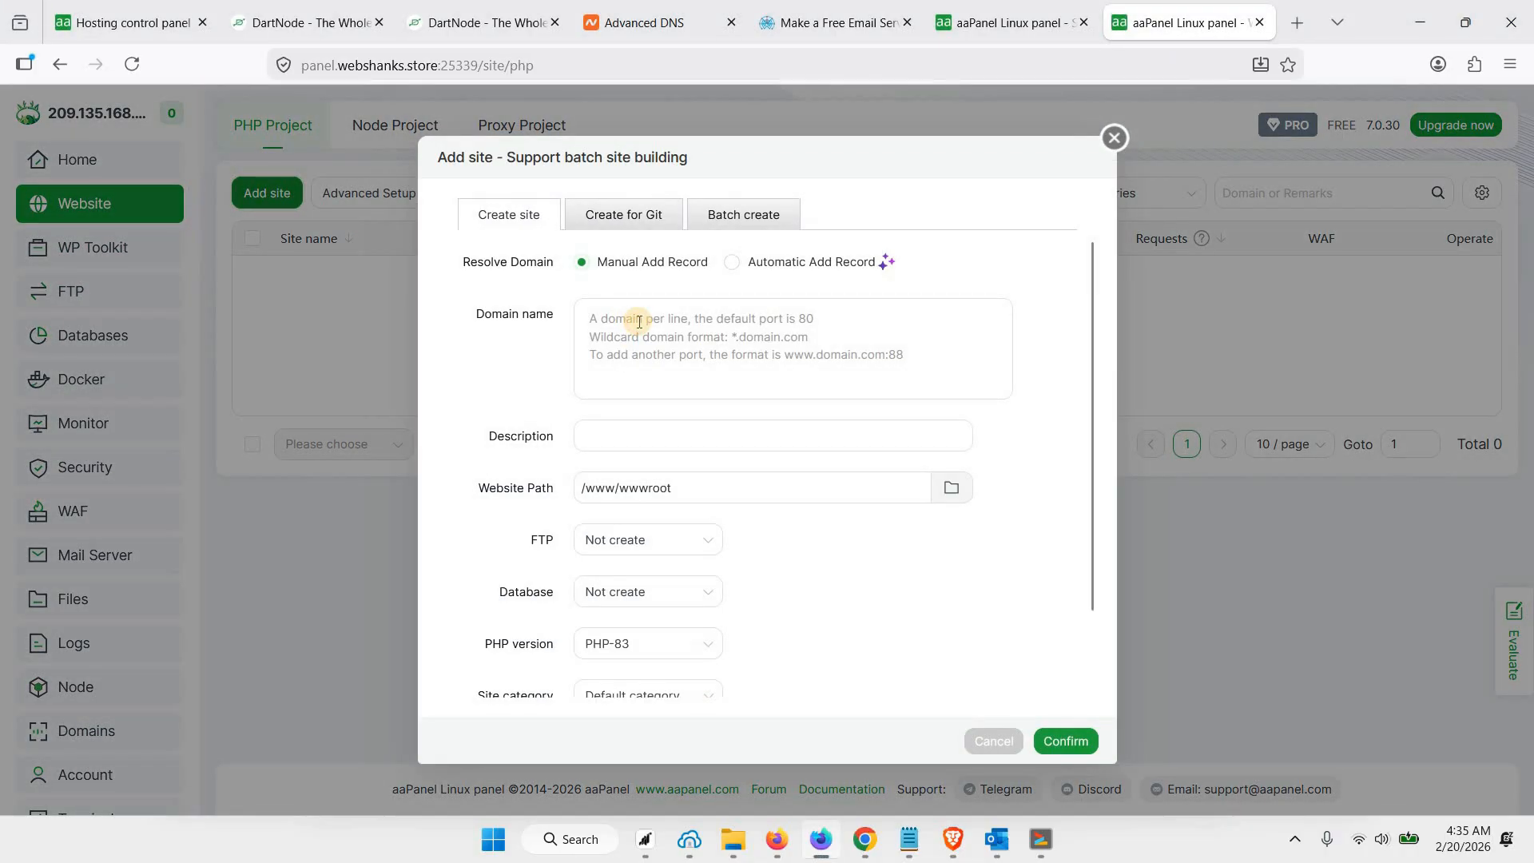
pyautogui.click(638, 322)
pyautogui.write('panel.webshanks.')
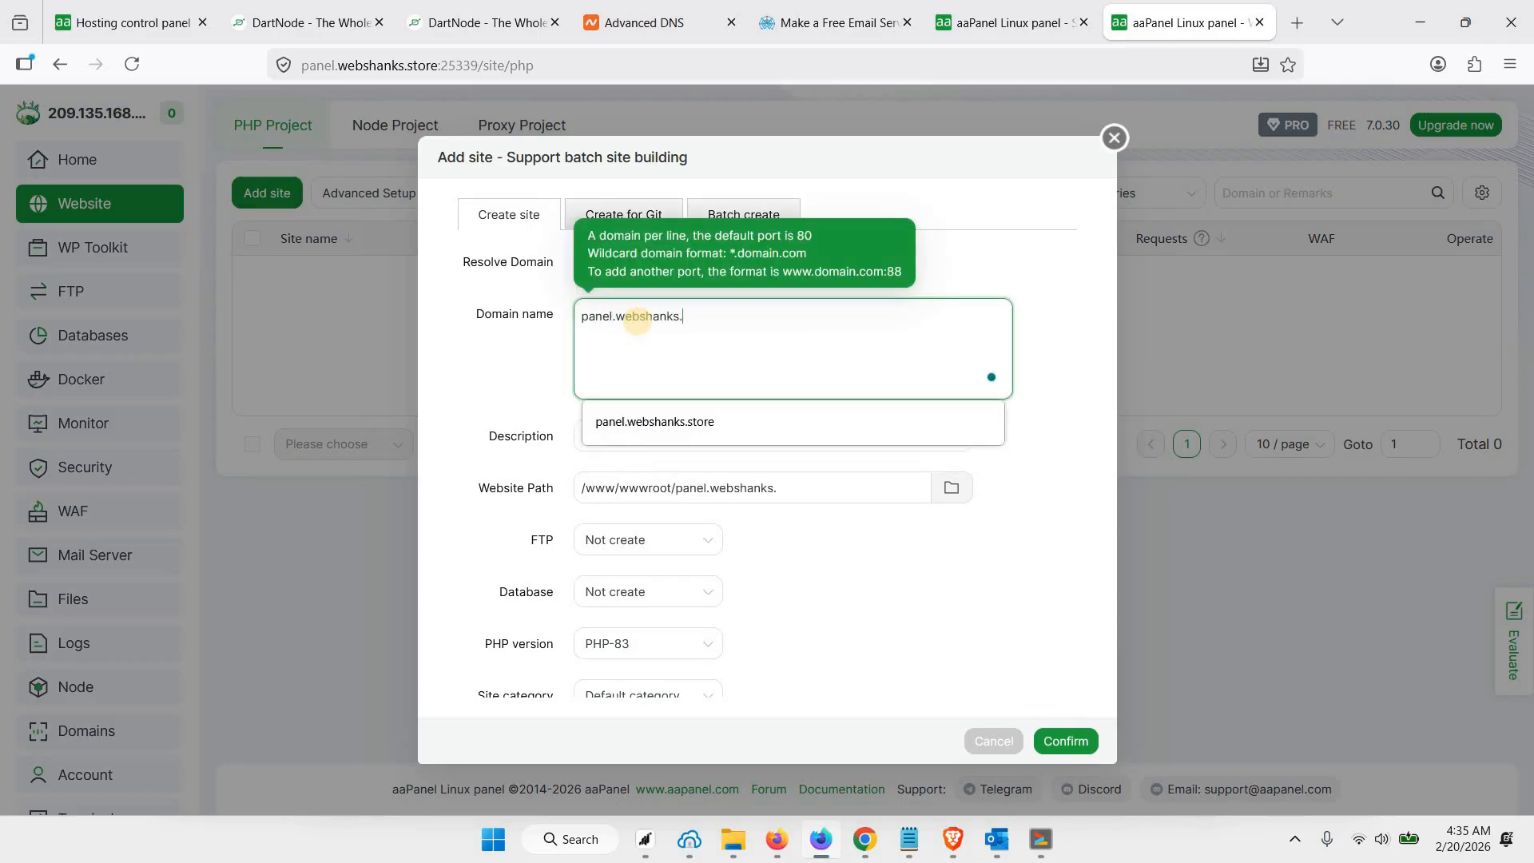
pyautogui.write('store')
pyautogui.click(860, 650)
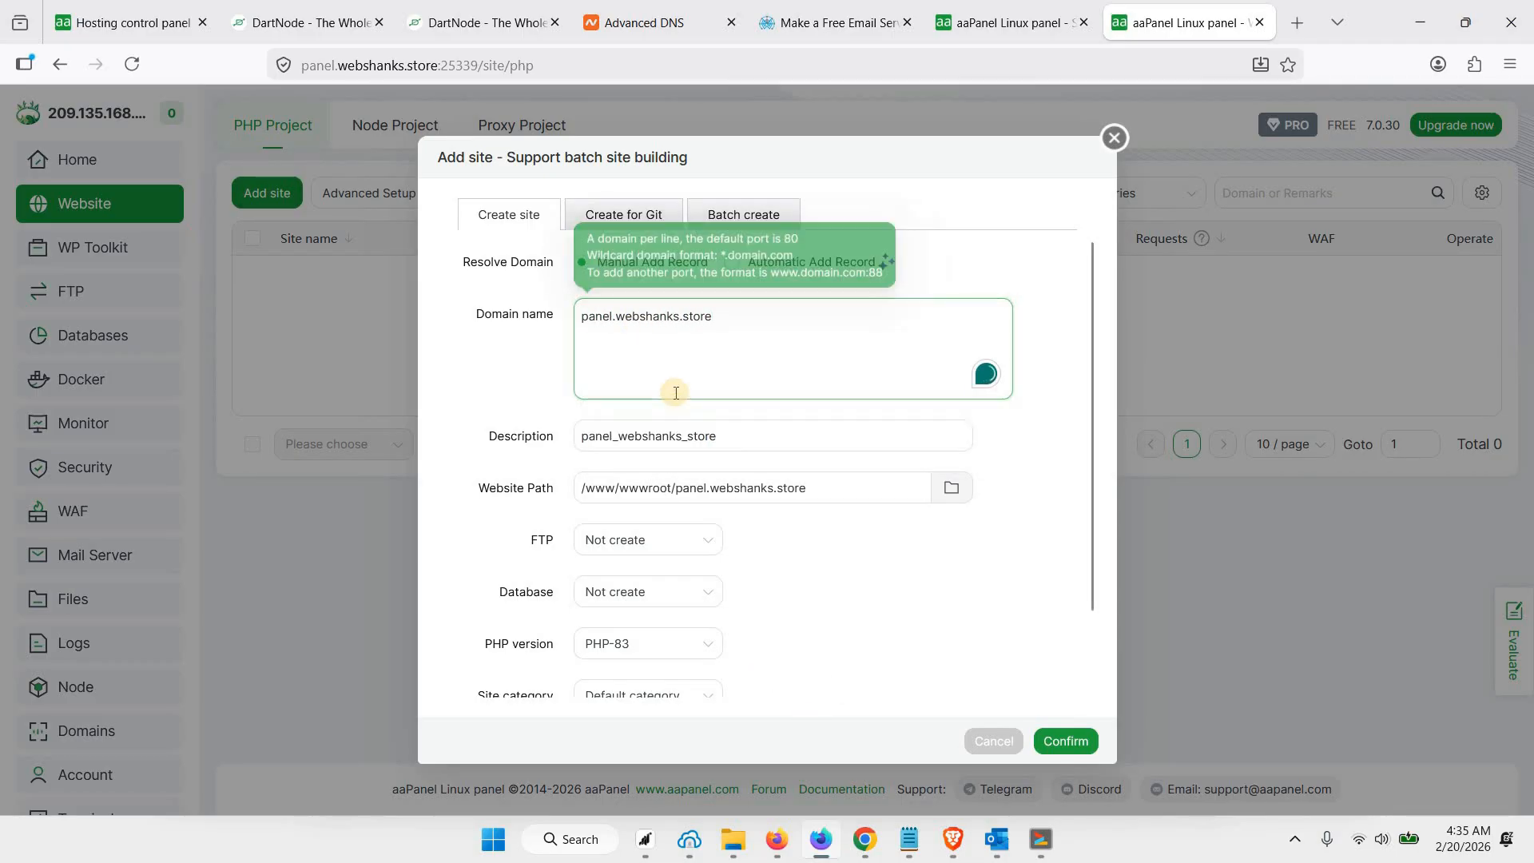
pyautogui.click(1071, 741)
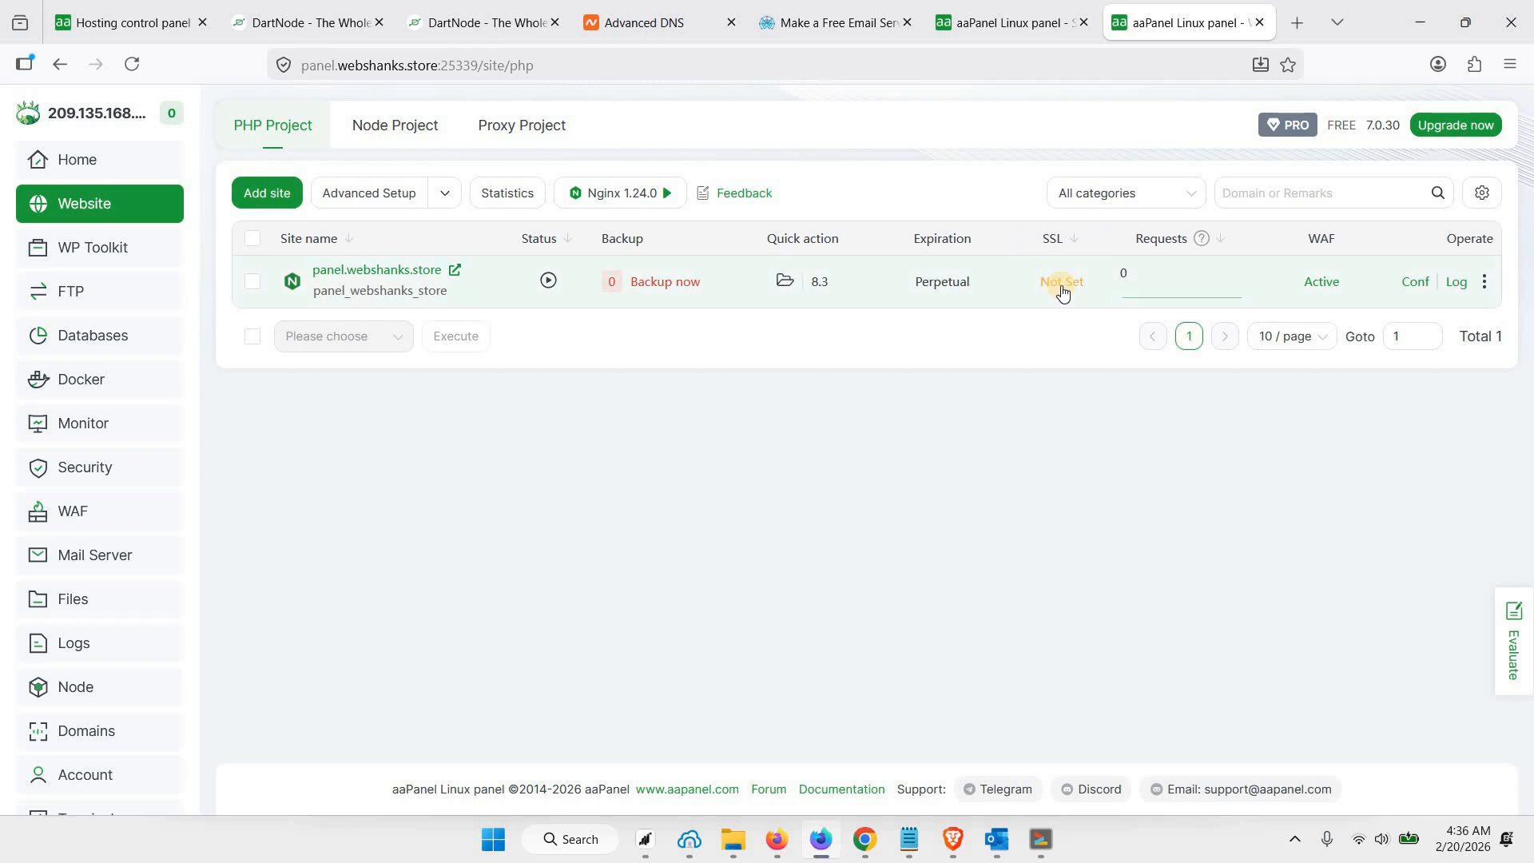
# Apply for a Let's Encrypt certificate for the panel.webshanks.store site using file verification
pyautogui.click(1062, 285)
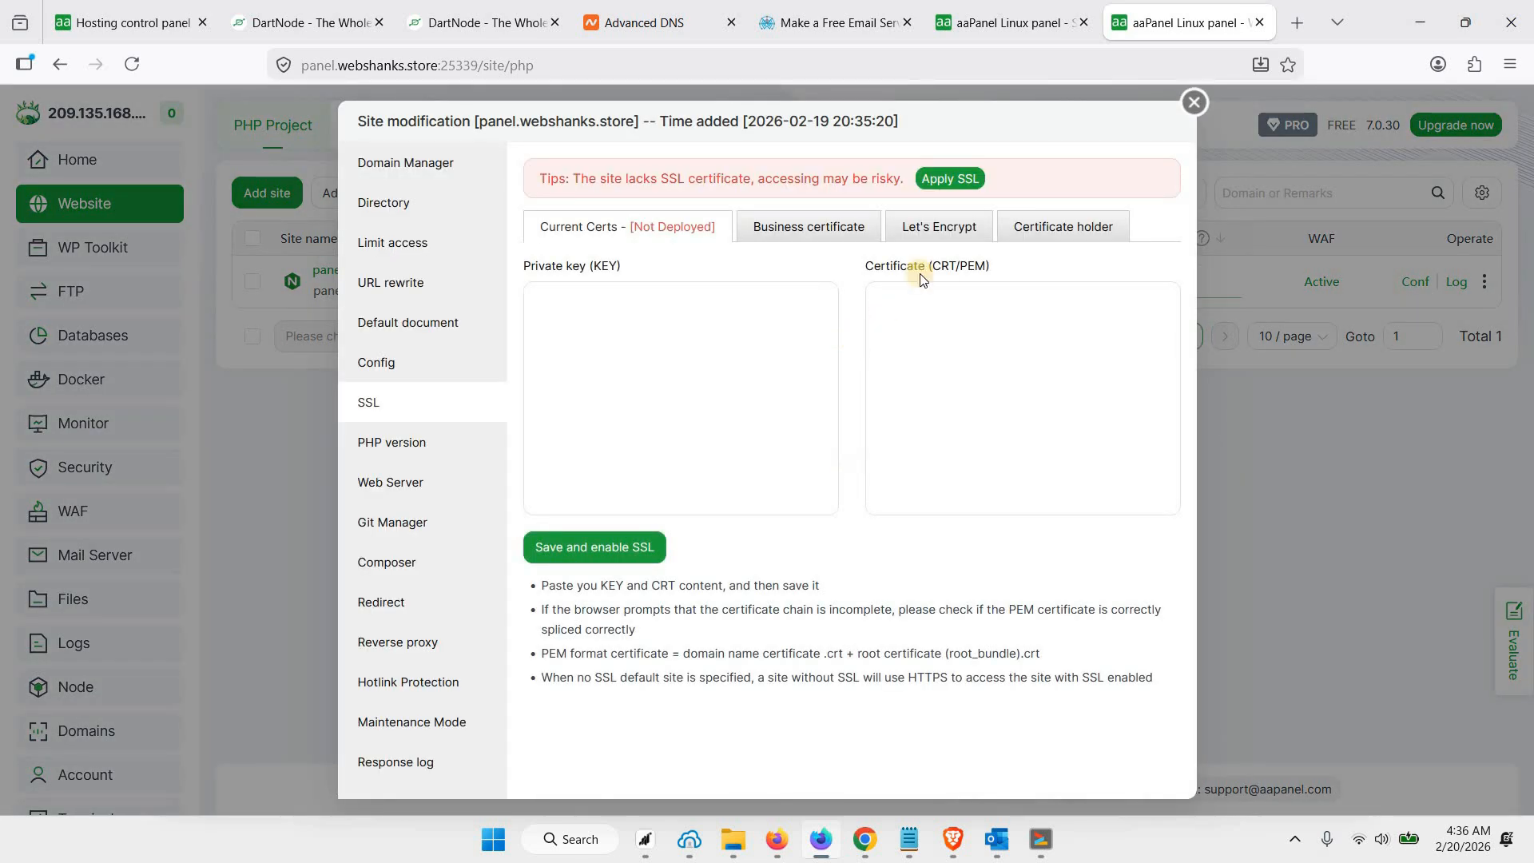
pyautogui.click(959, 234)
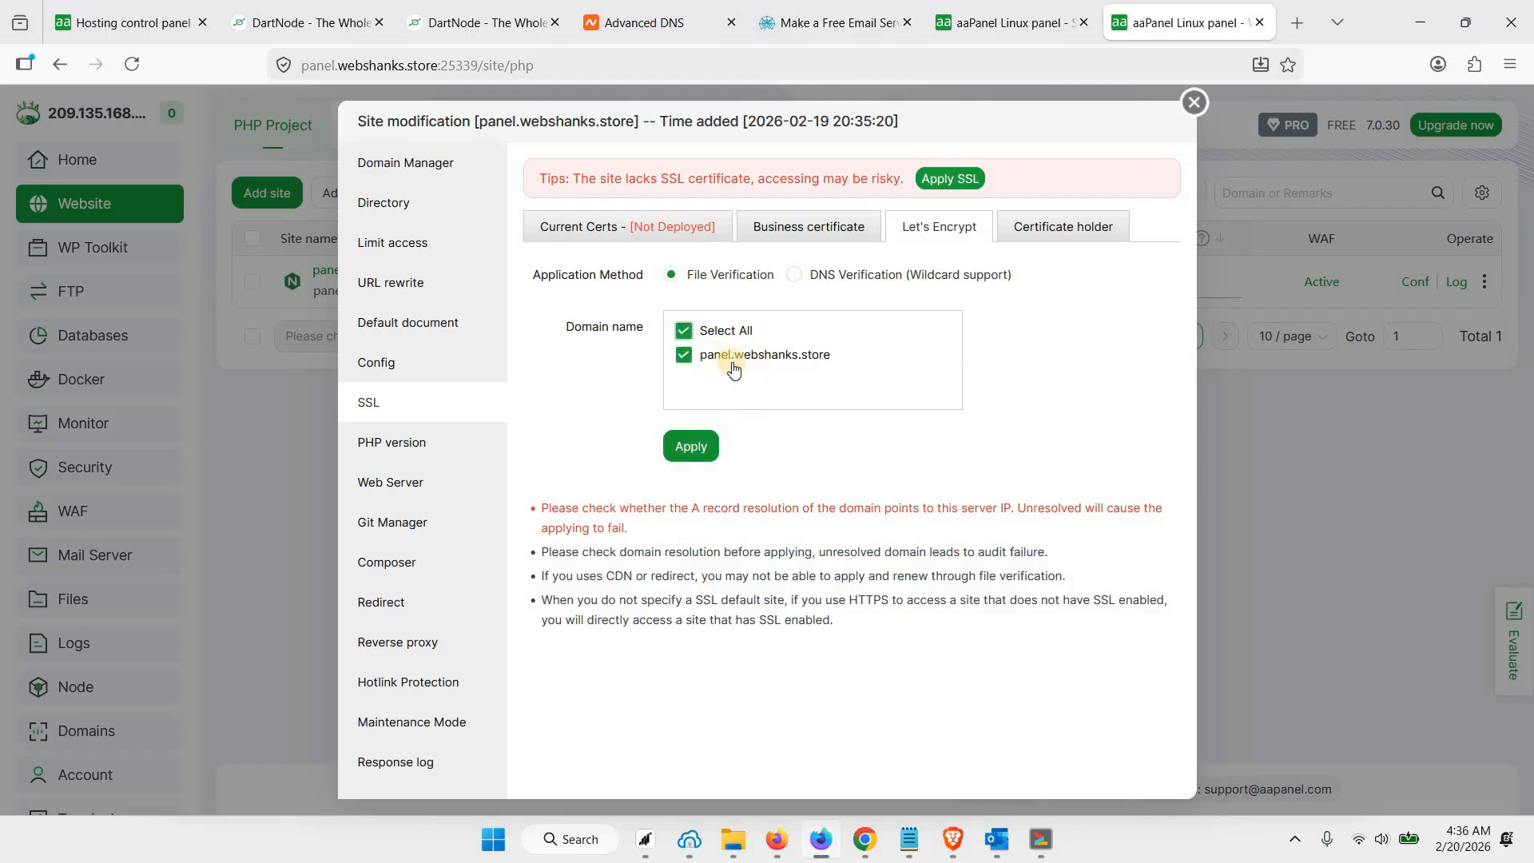
pyautogui.click(692, 449)
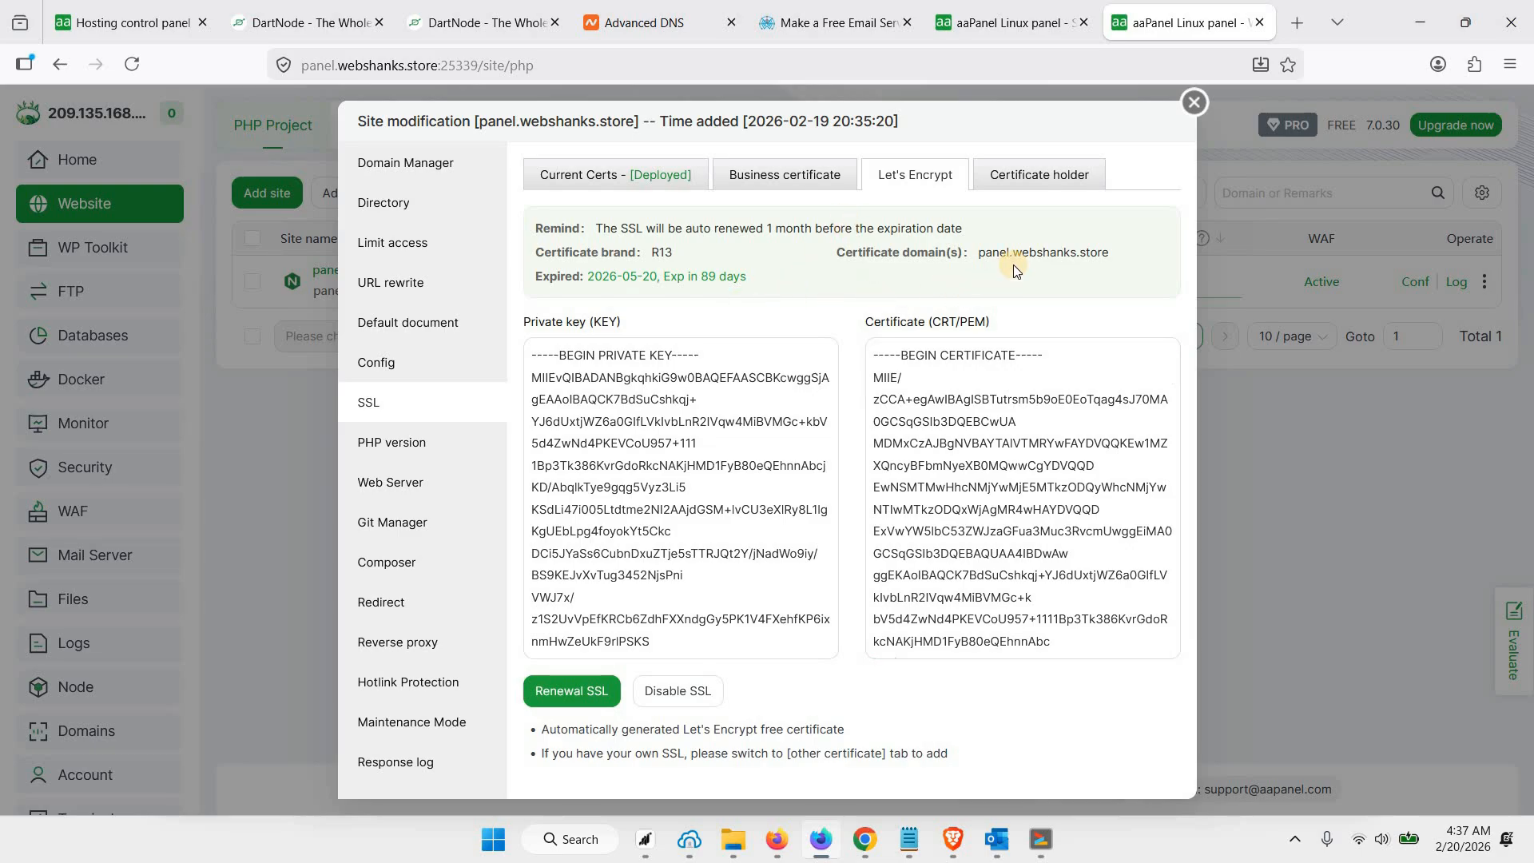
# Recheck panel.webshanks.store in the panel certificate settings and install the Let's Encrypt certificate
pyautogui.click(984, 24)
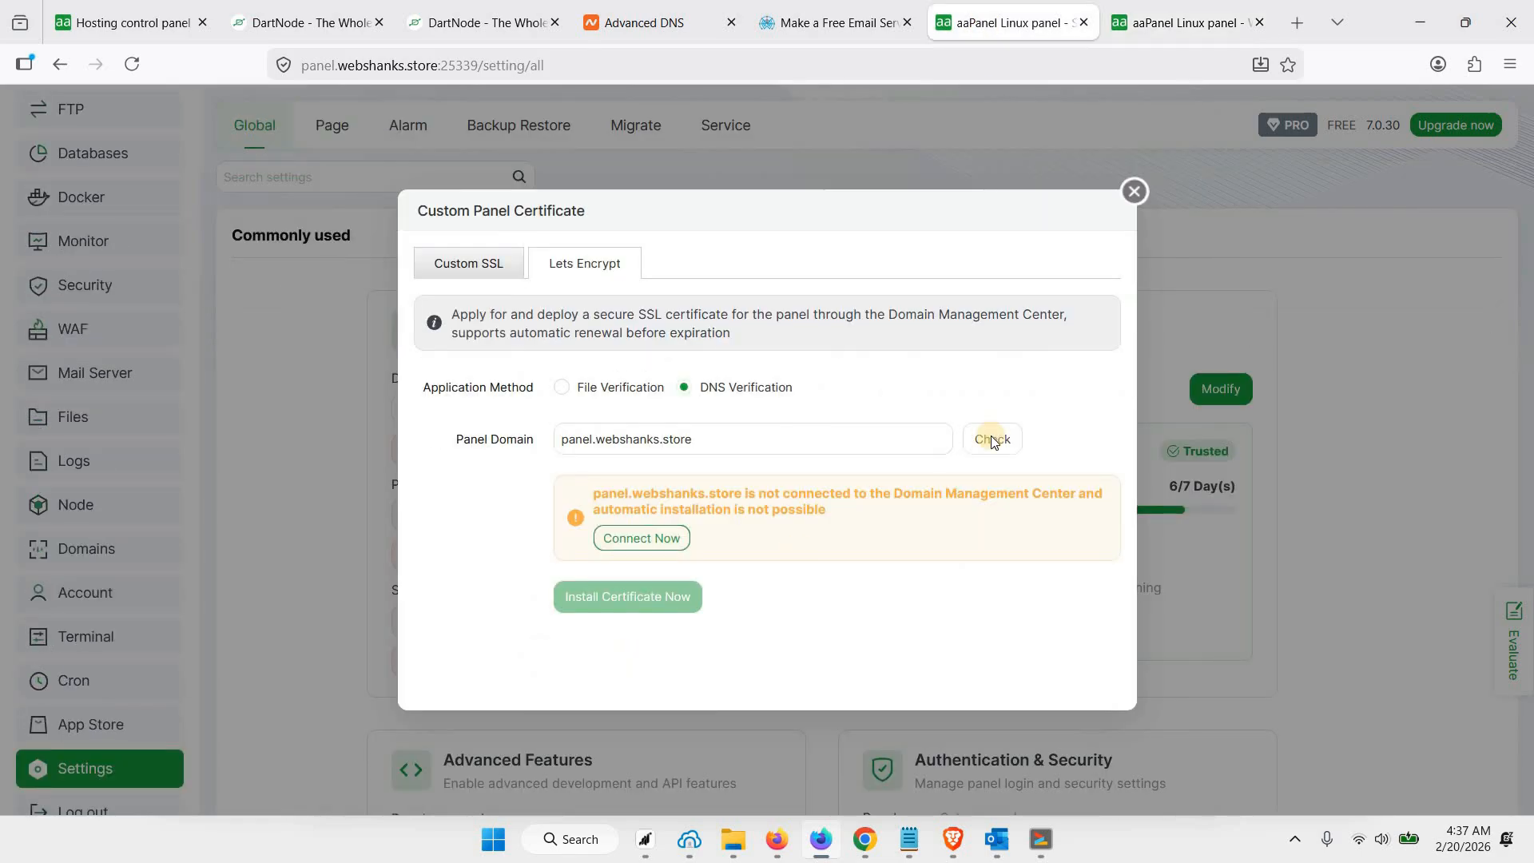
pyautogui.click(1003, 446)
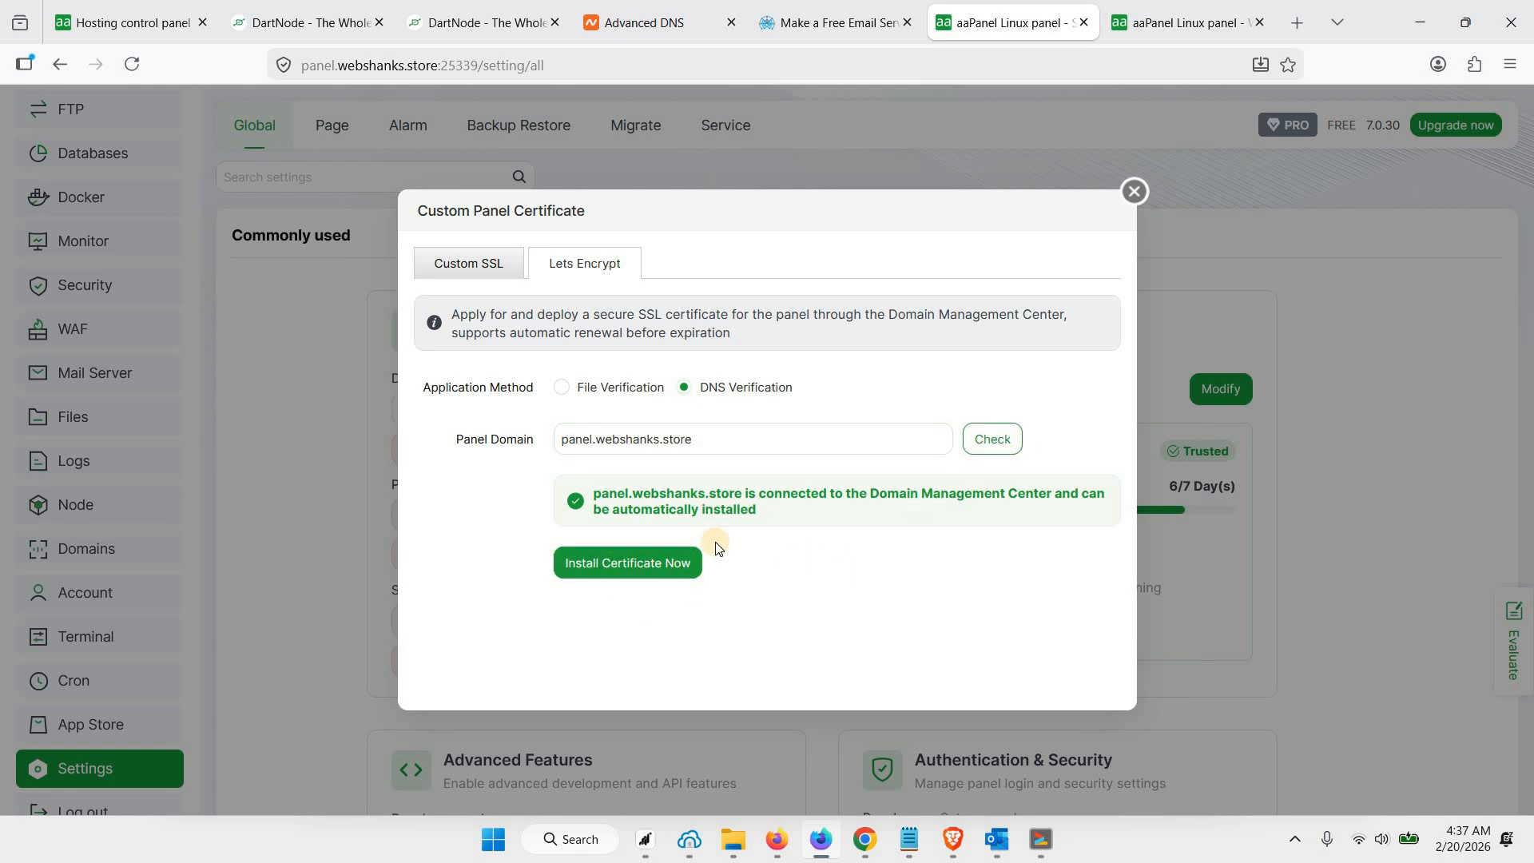
pyautogui.click(631, 563)
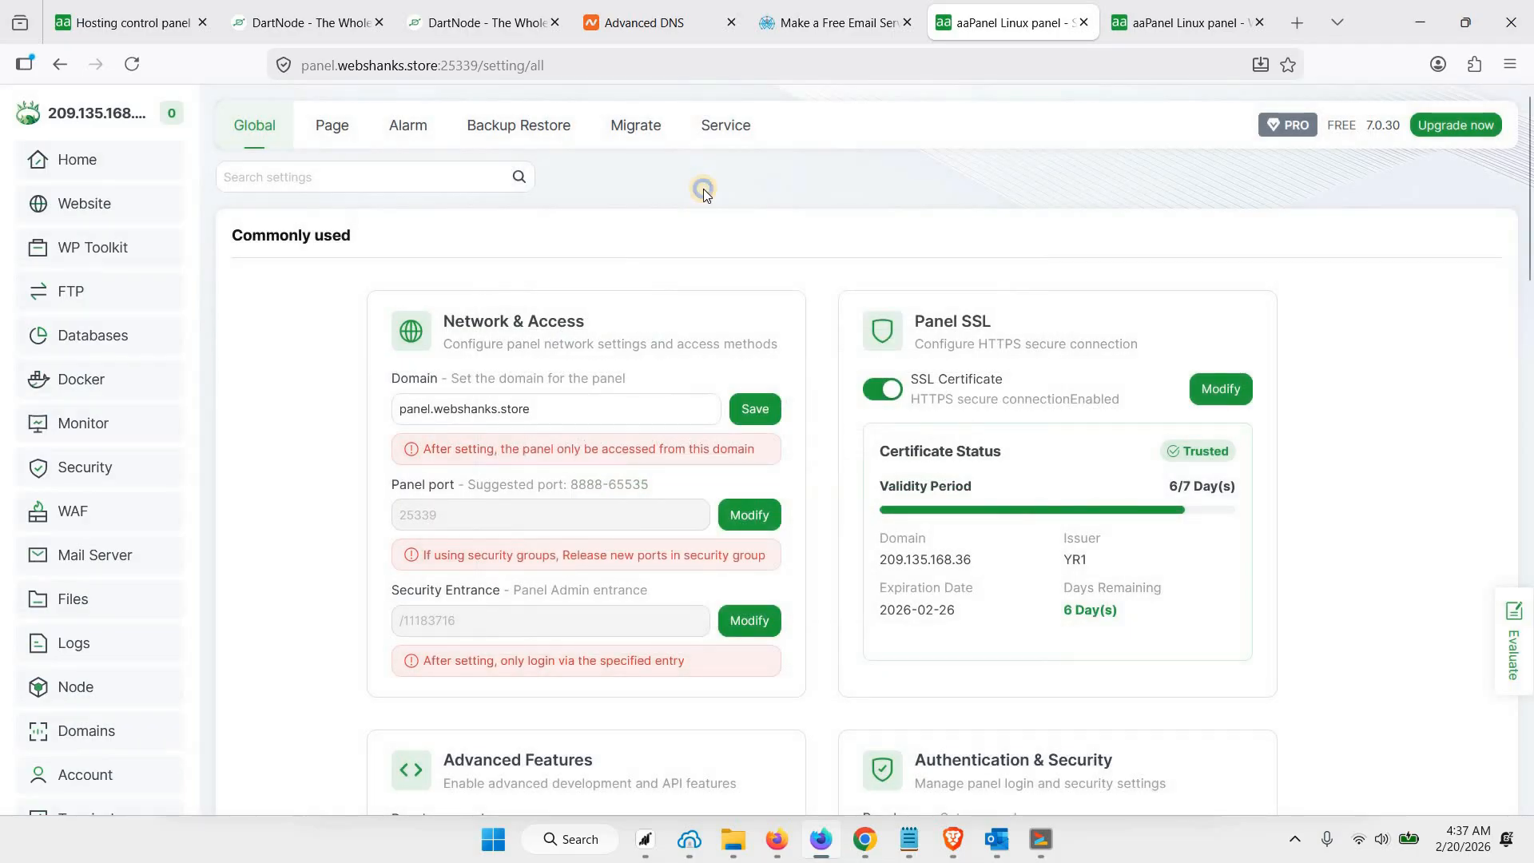
# Reload the panel settings, inspect the site's connection security, and close the extra website management page
pyautogui.rightClick(704, 190)
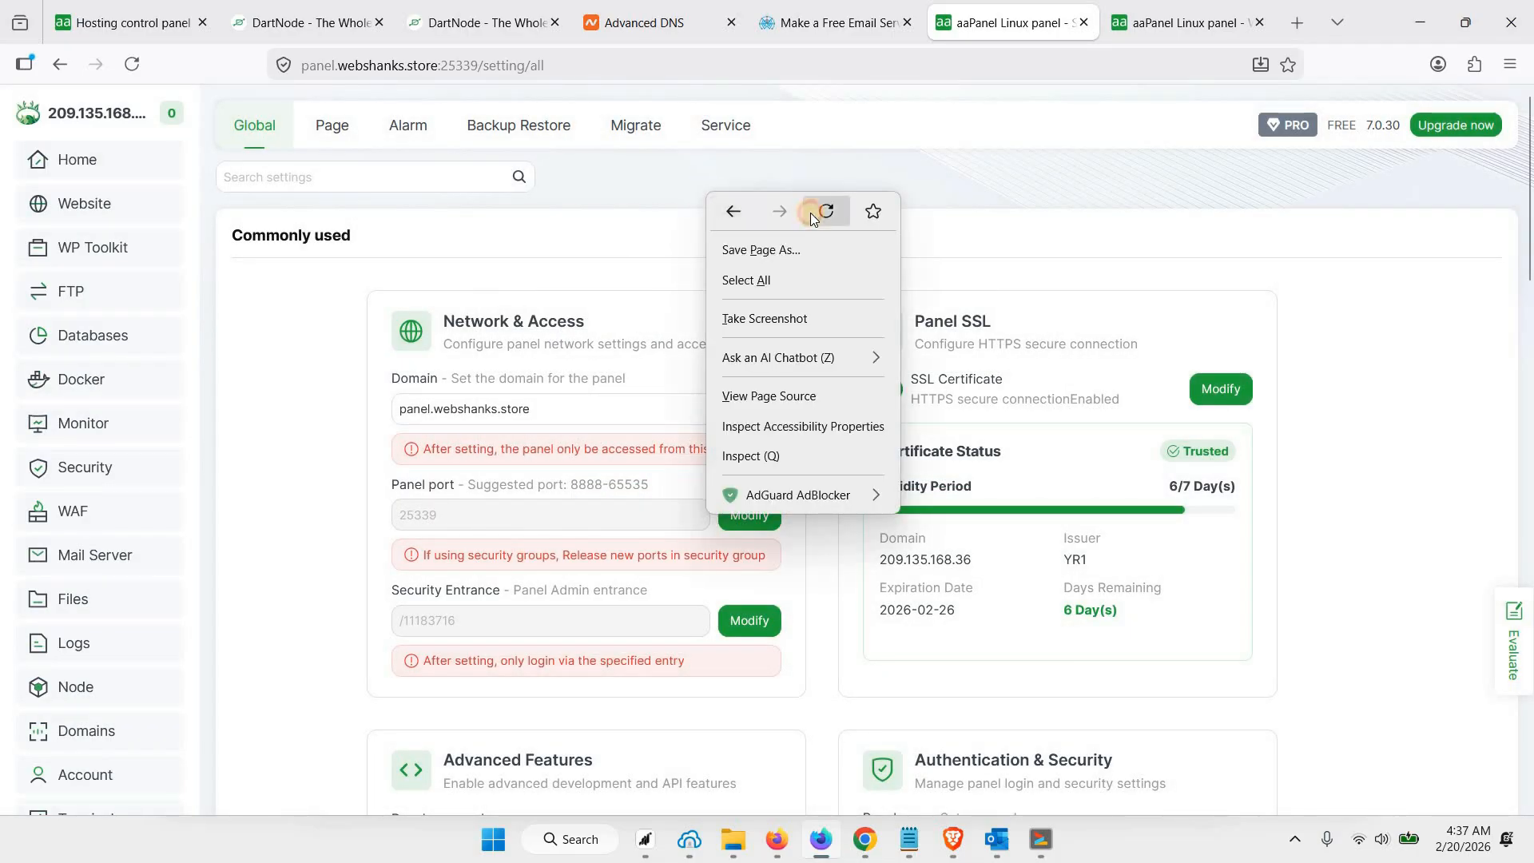
pyautogui.click(810, 212)
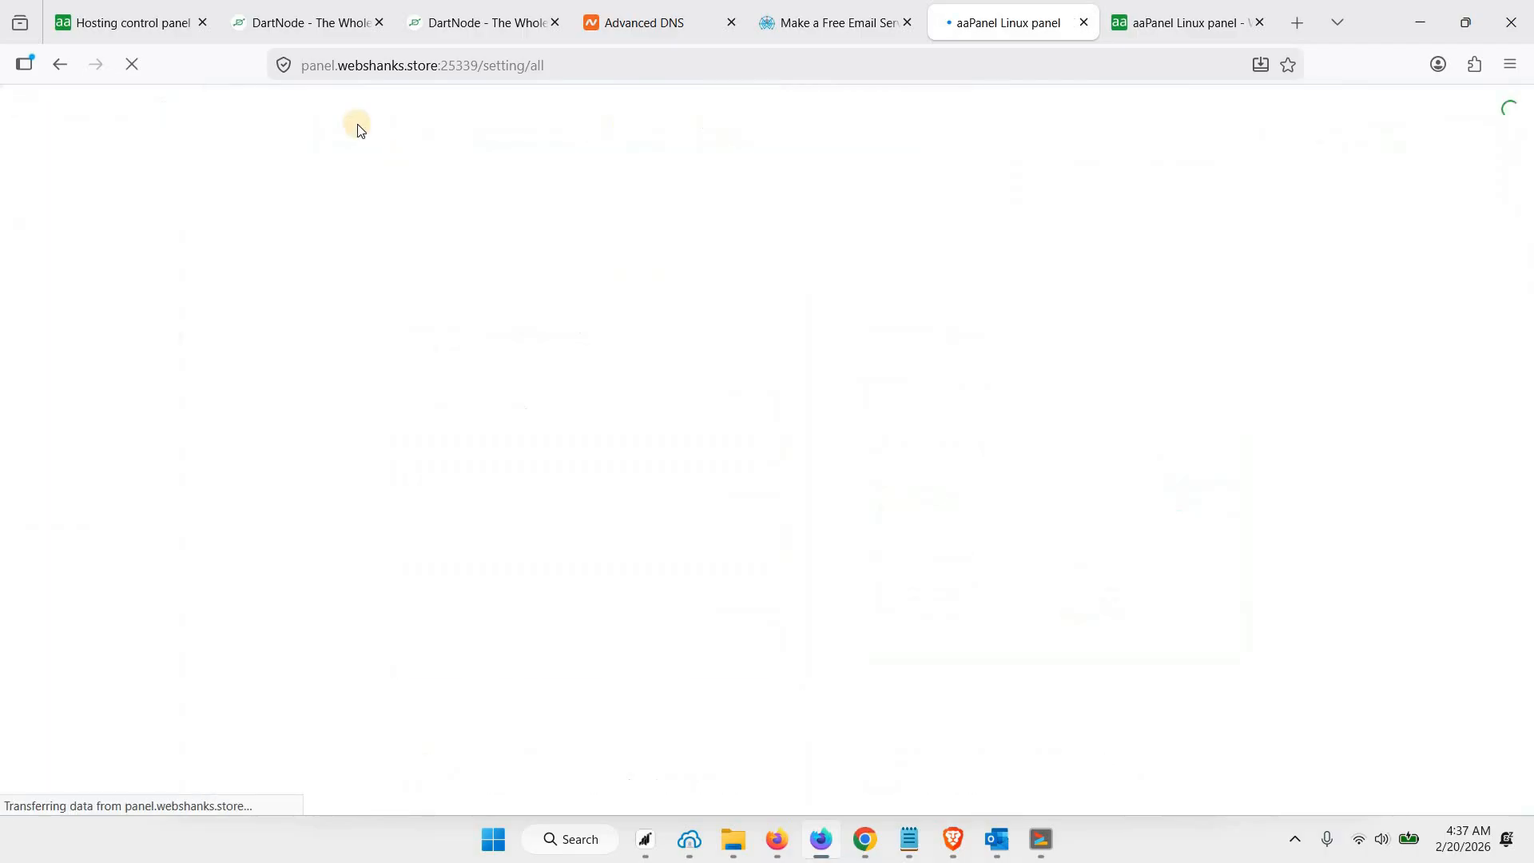
pyautogui.click(284, 67)
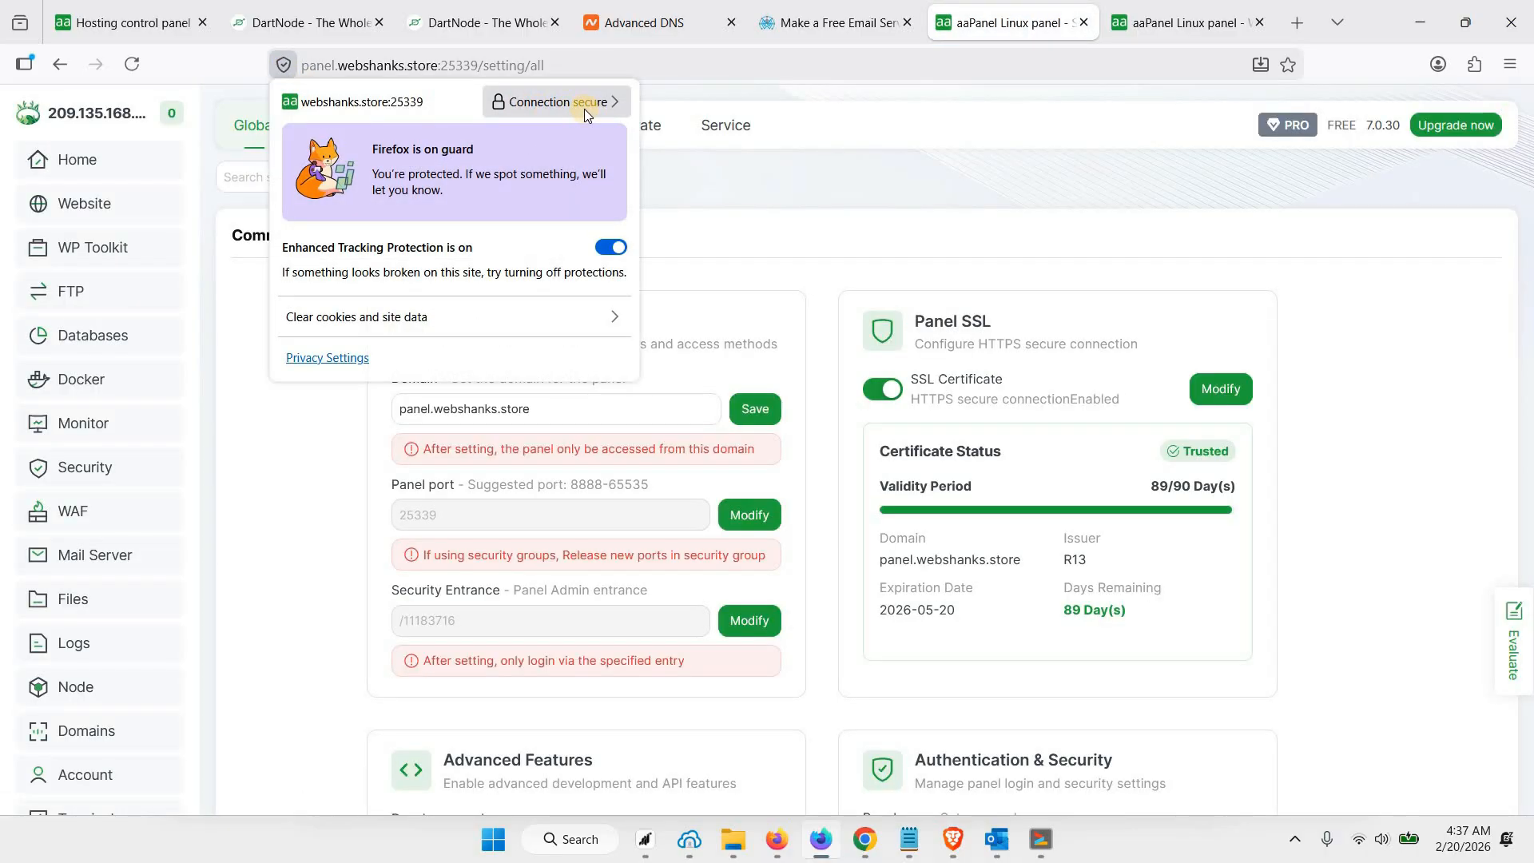
pyautogui.click(1262, 23)
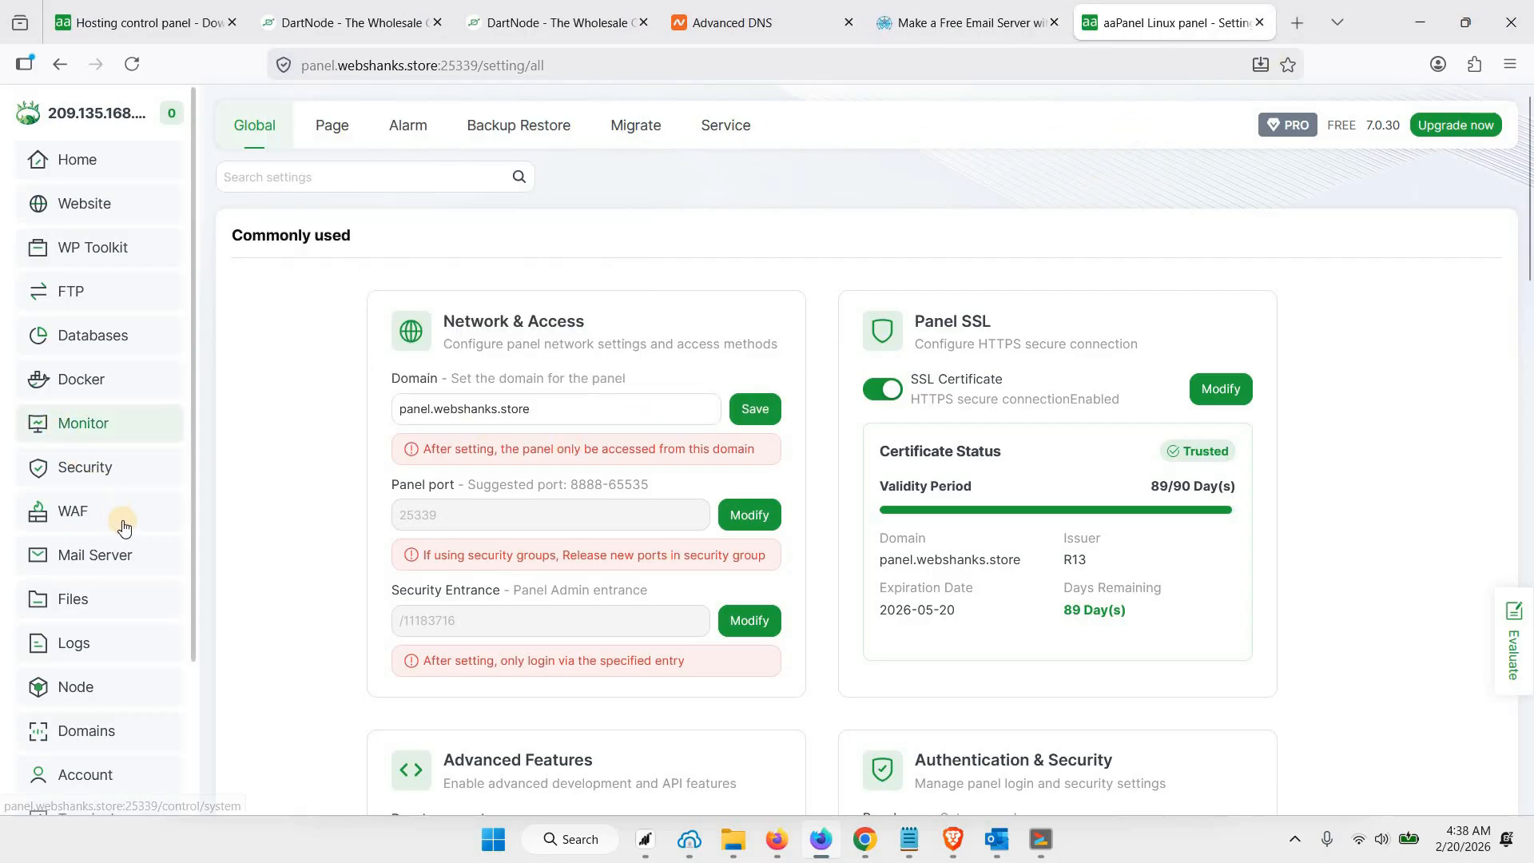
# Search the App Store for "mail server"
pyautogui.scroll(-2, 100, 651)
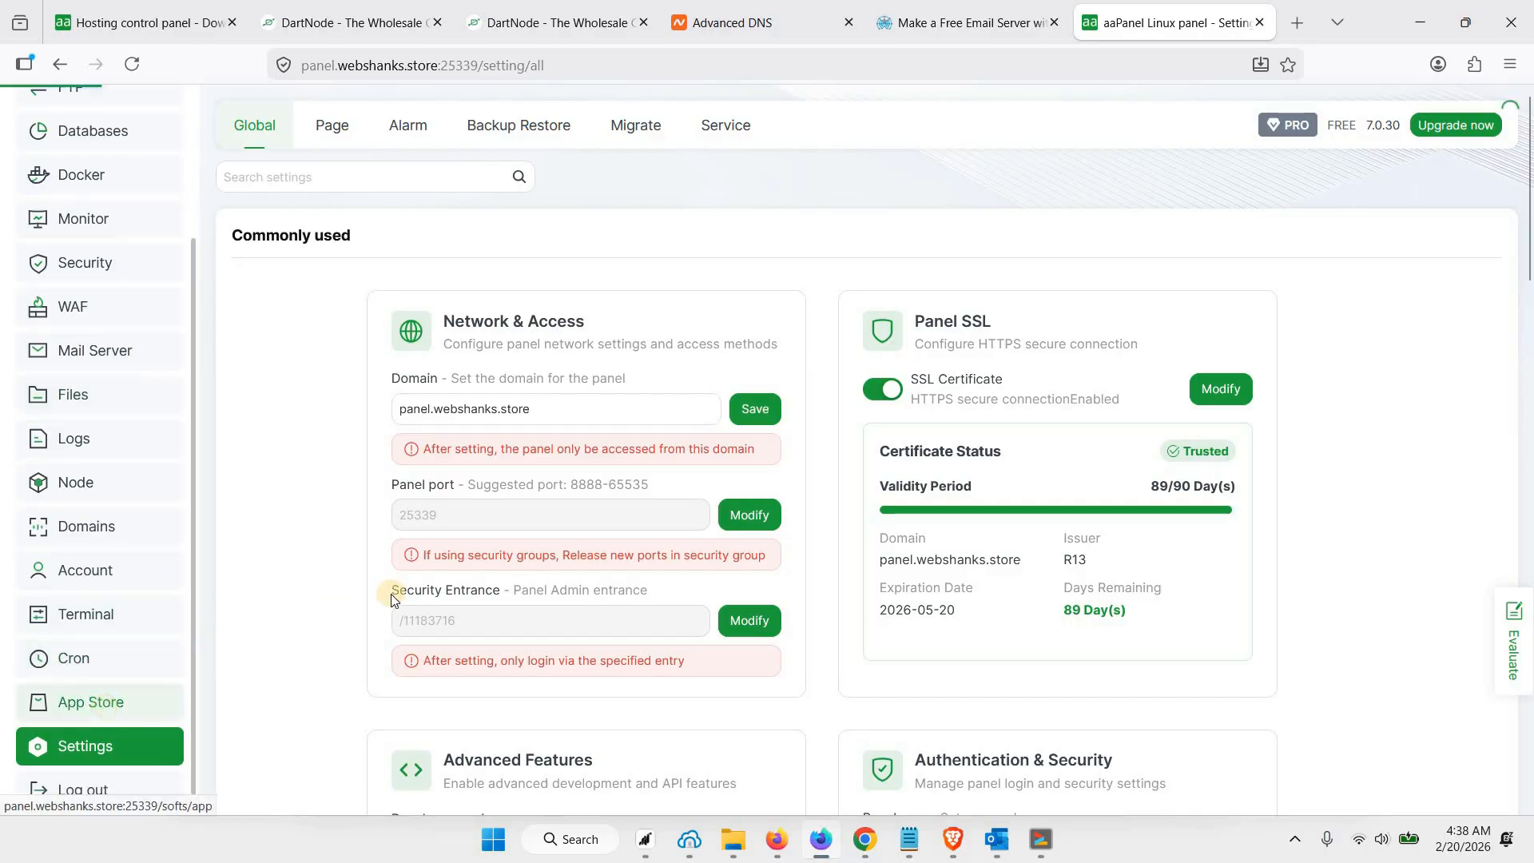
pyautogui.click(91, 702)
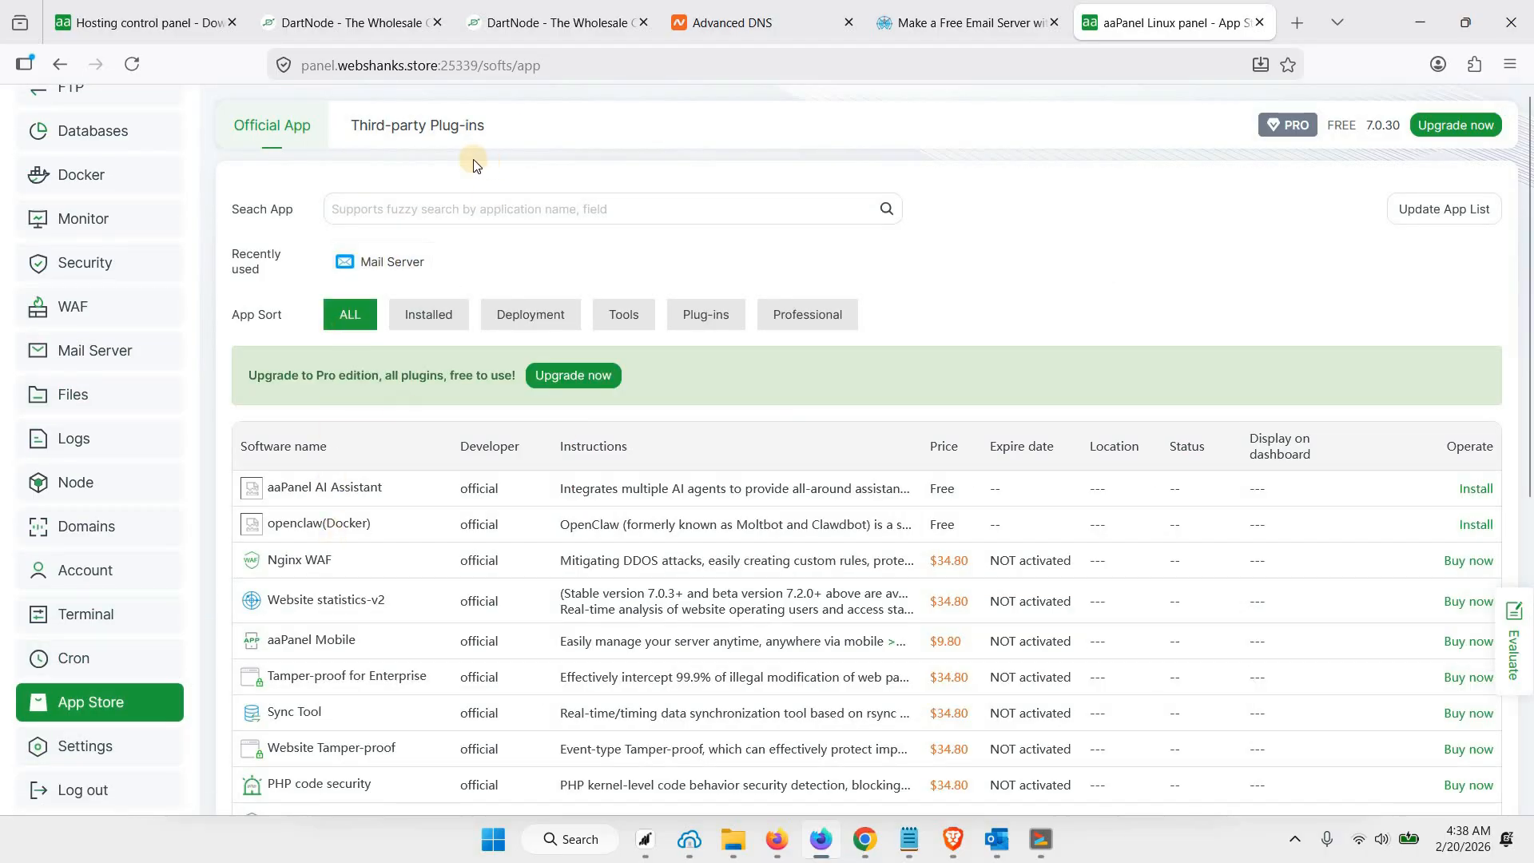
pyautogui.click(443, 211)
pyautogui.write('mail')
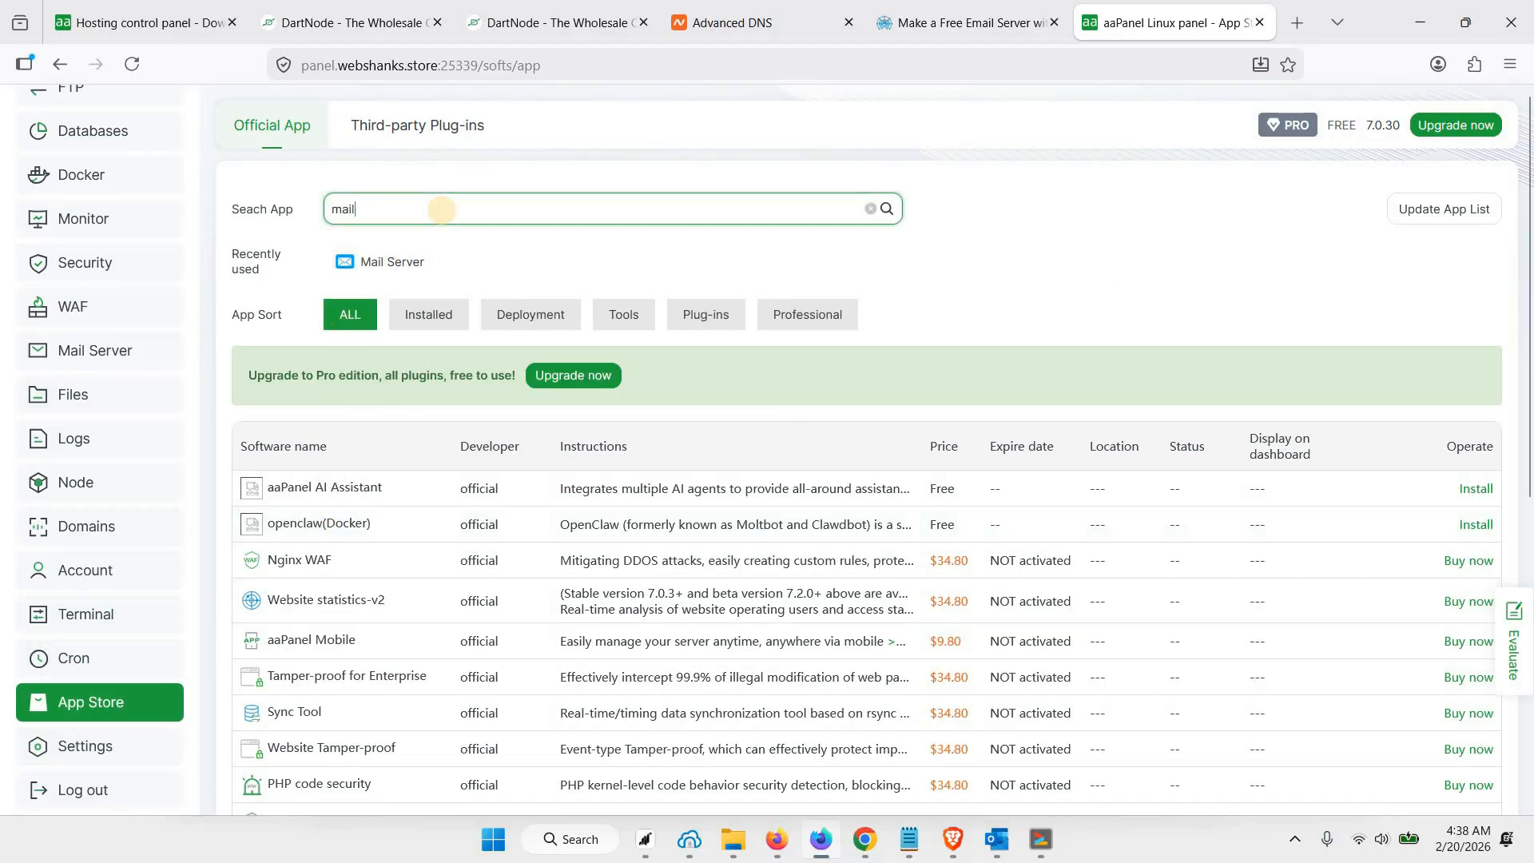
pyautogui.write(' server')
pyautogui.click(886, 209)
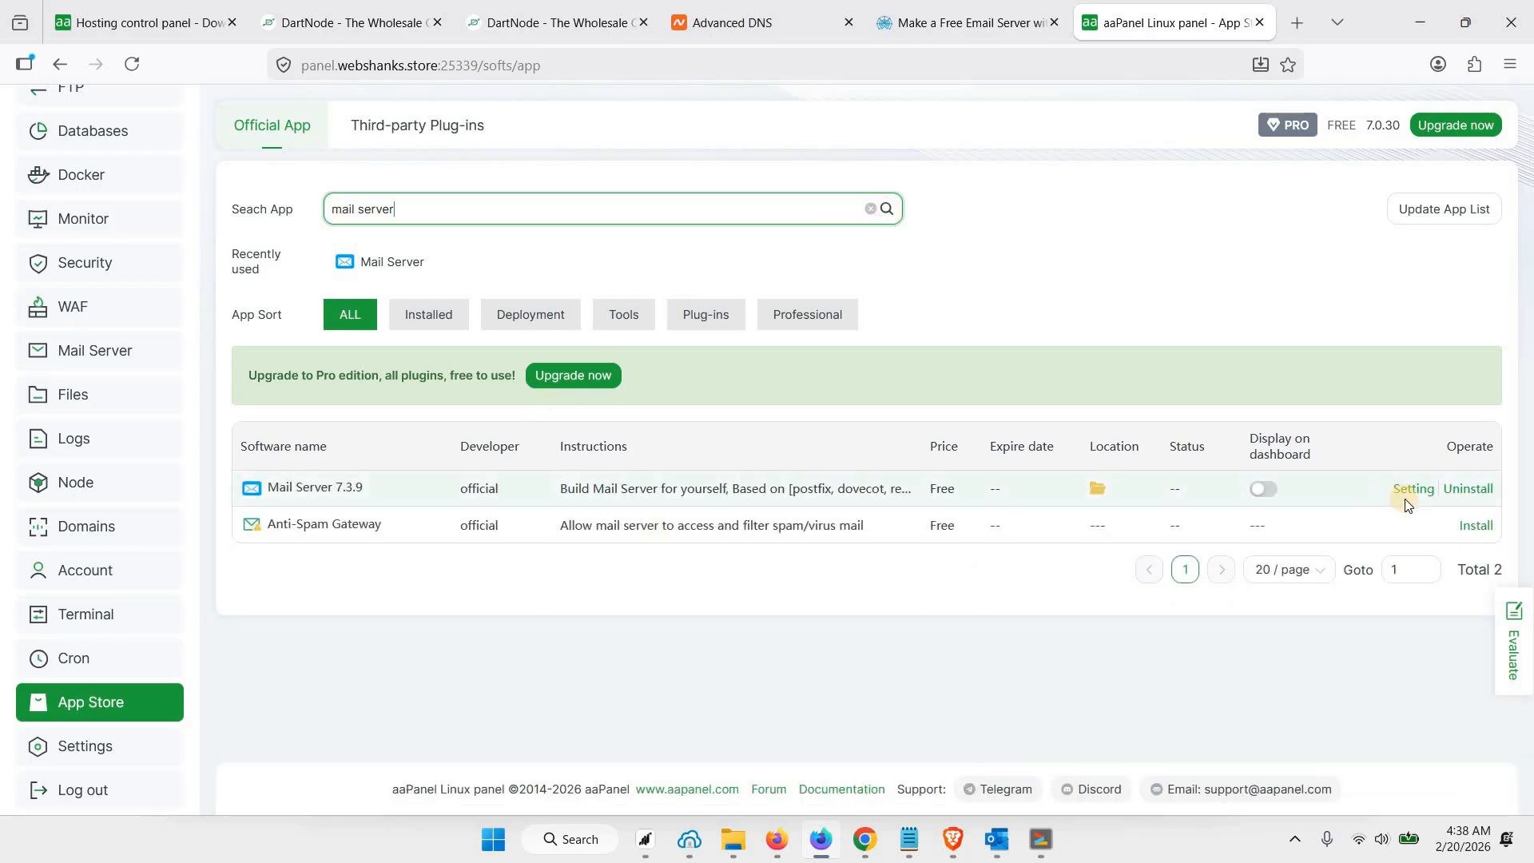
# Open the Mail Server settings and confirm its installation, submitting the environment check to initialize it
pyautogui.click(1408, 491)
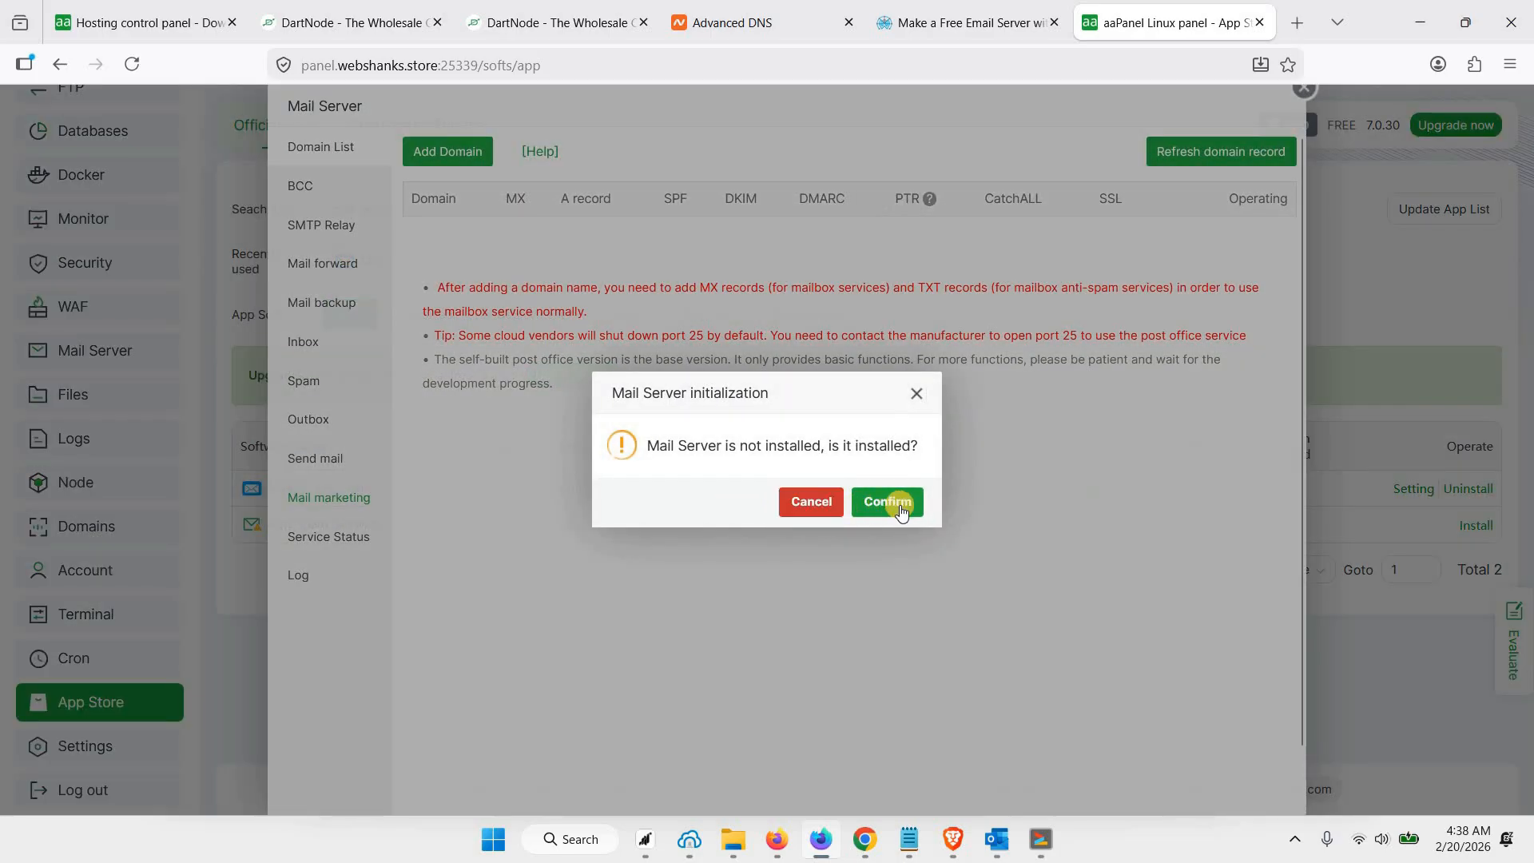
pyautogui.click(900, 505)
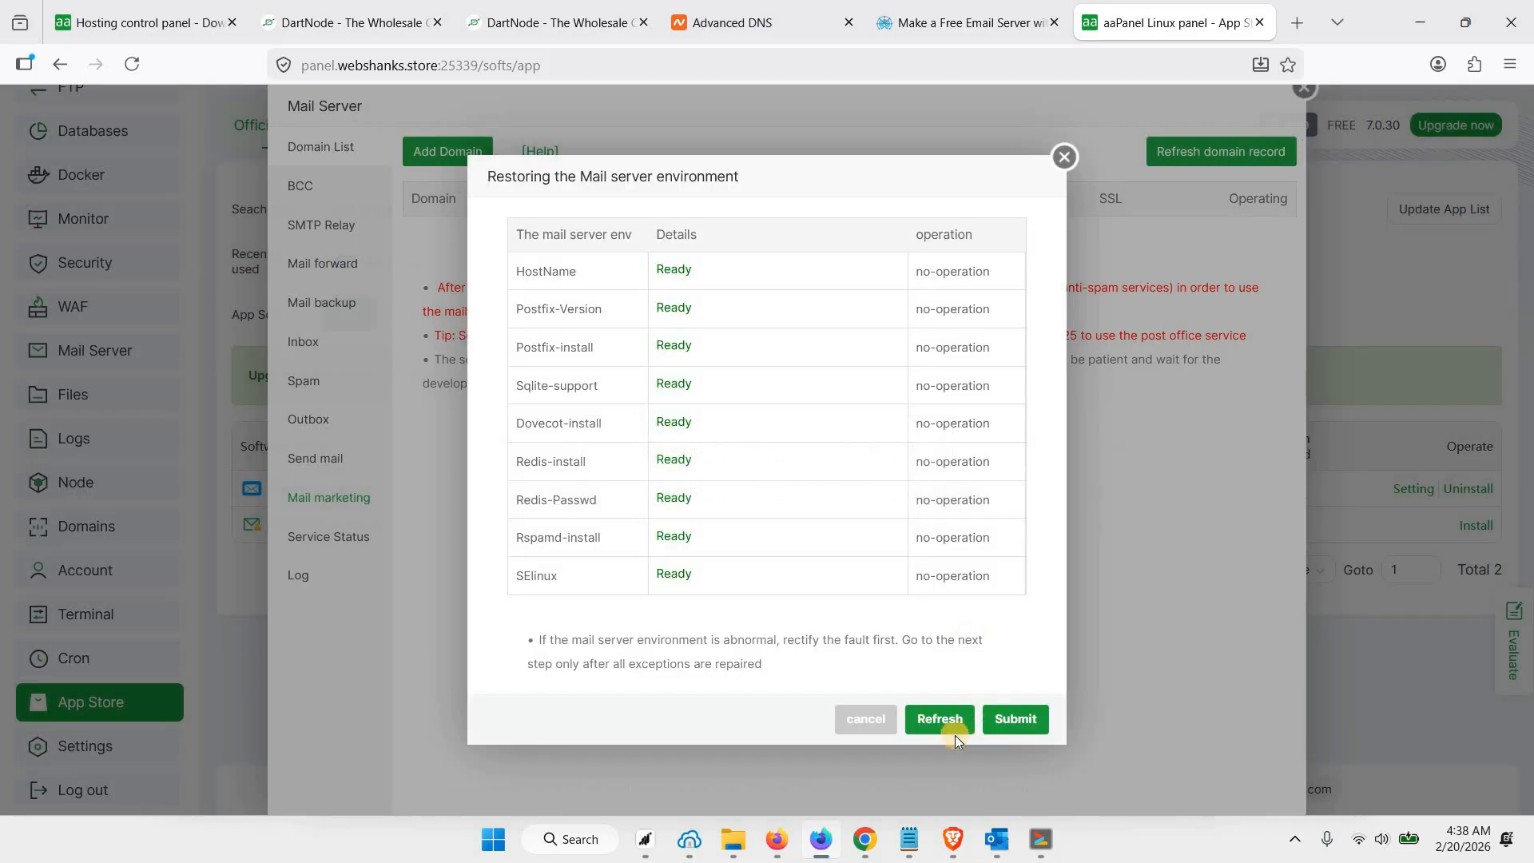
pyautogui.click(1015, 721)
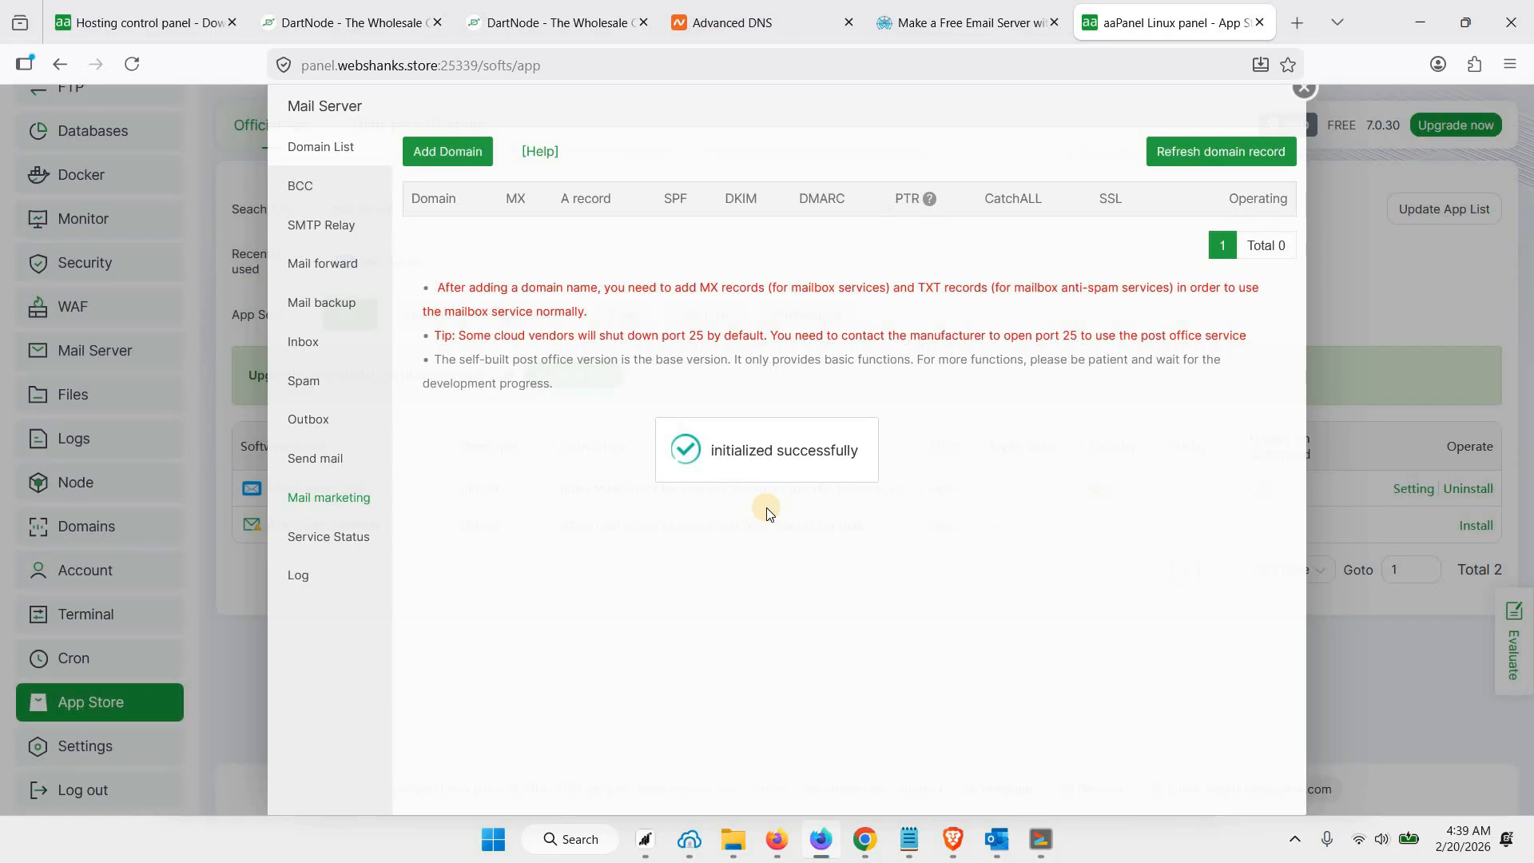
# Start adding a mail domain with the domain name webshanks.store and the A record mx.webshanks.store
pyautogui.click(470, 161)
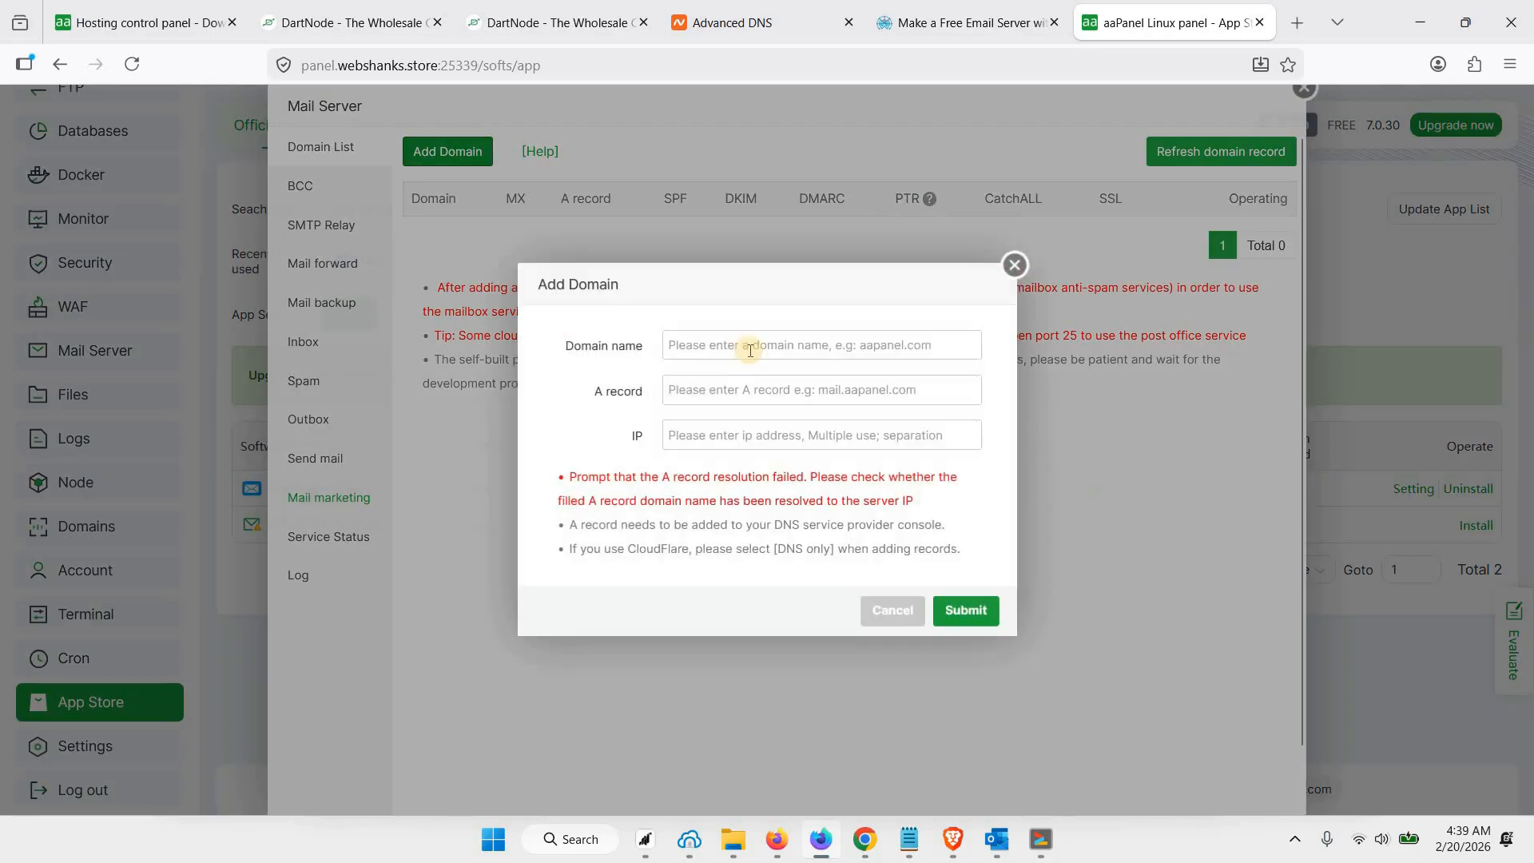
pyautogui.click(754, 336)
pyautogui.write('webs')
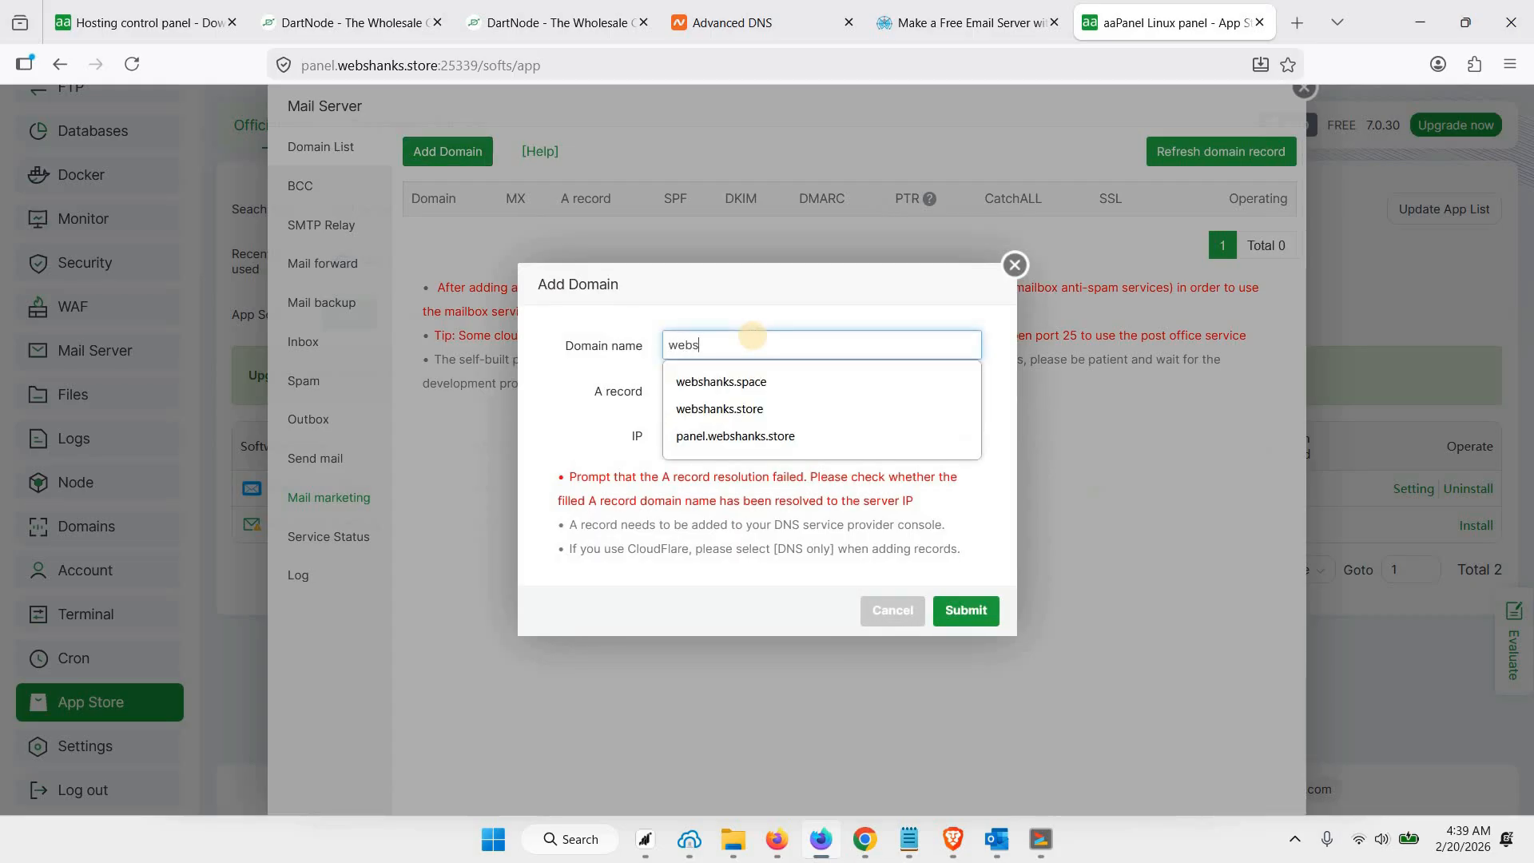
pyautogui.write('hanks.store')
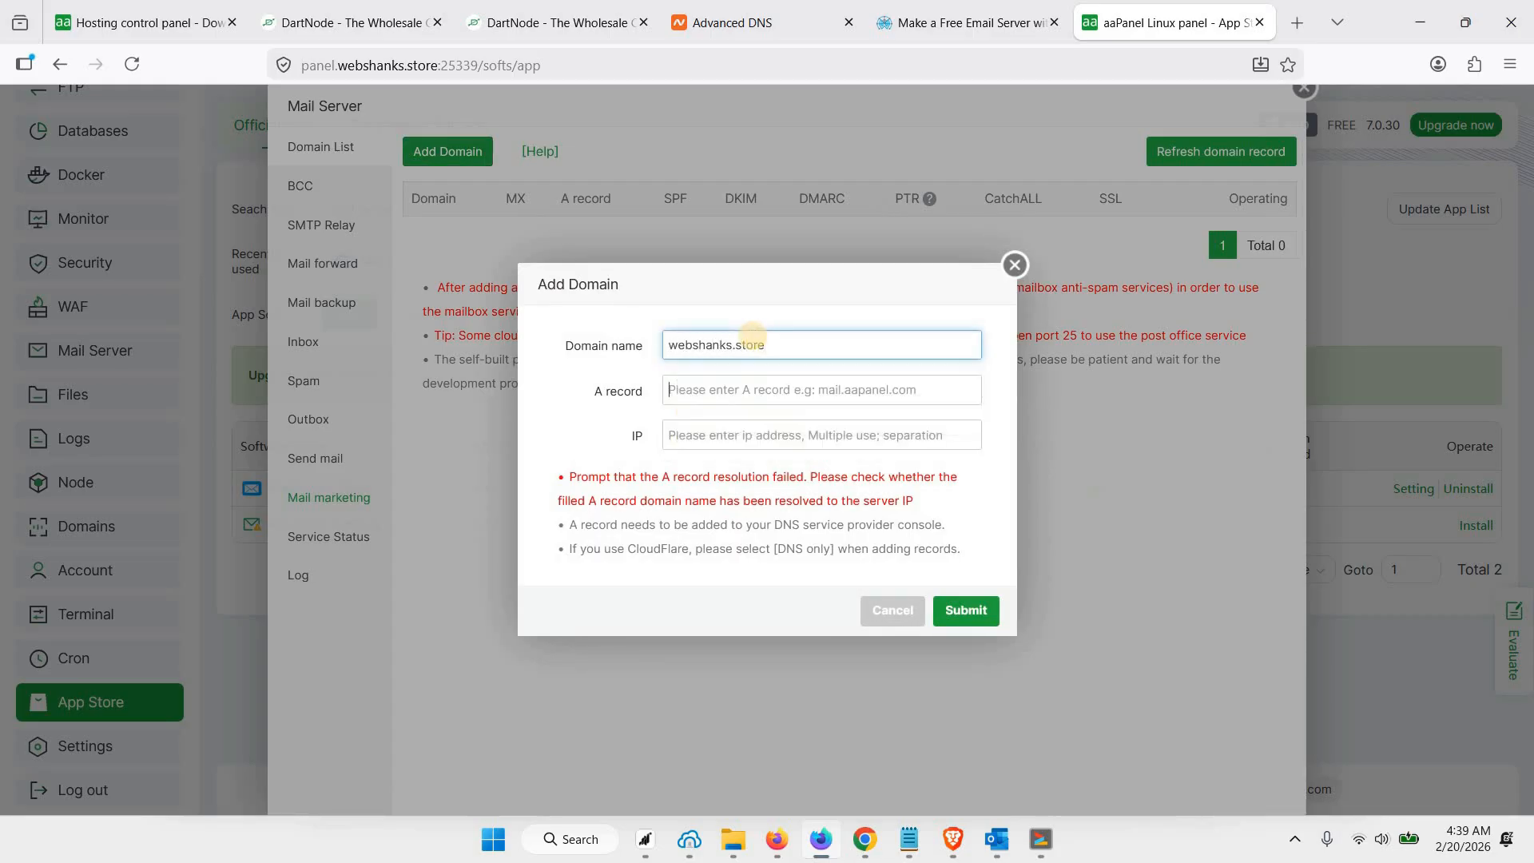
pyautogui.press('Tab')
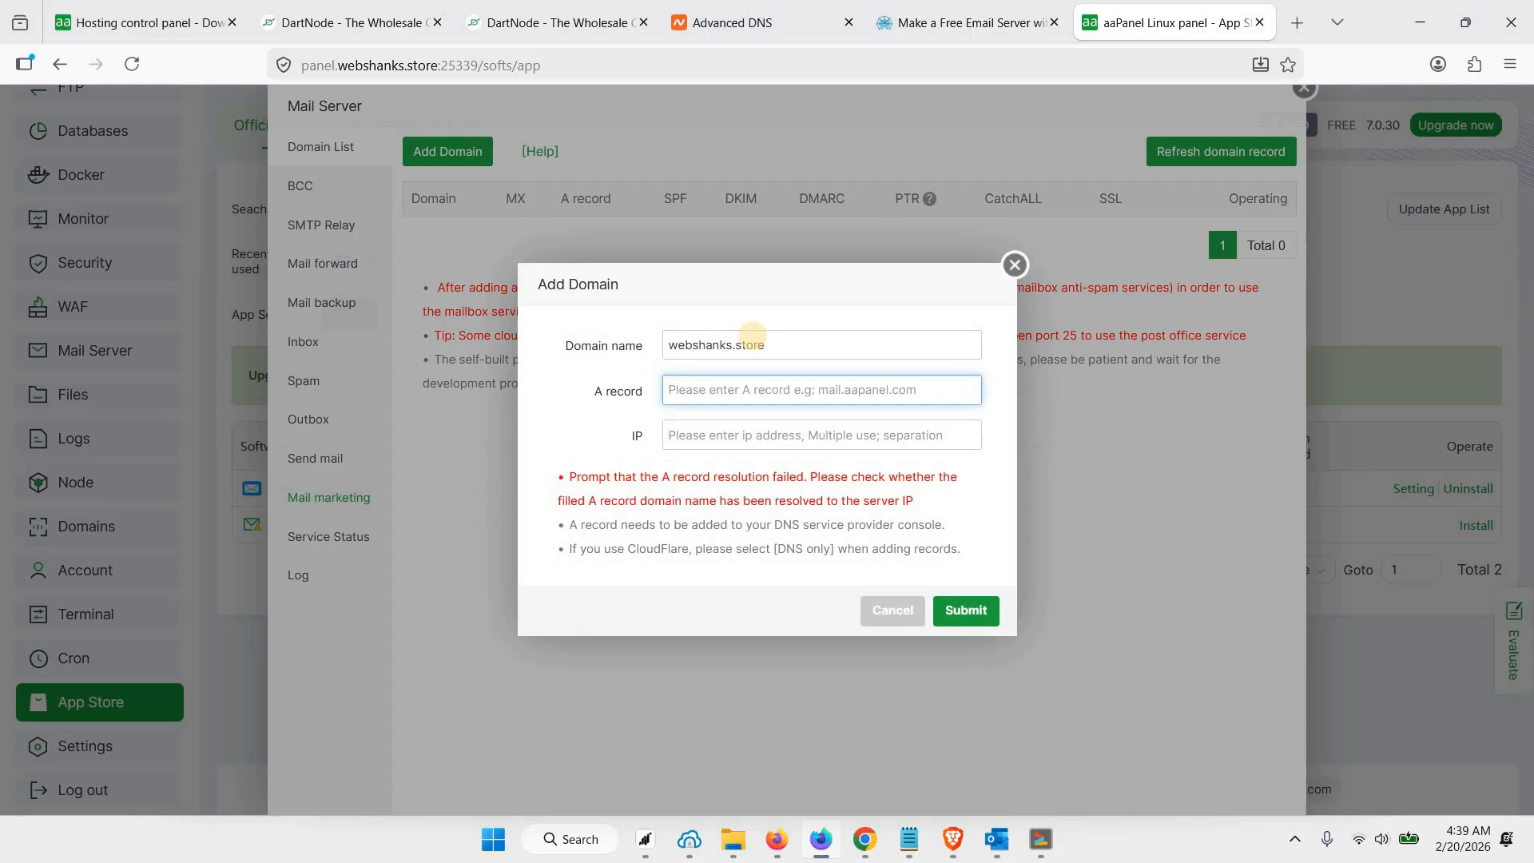
pyautogui.write('mx.web')
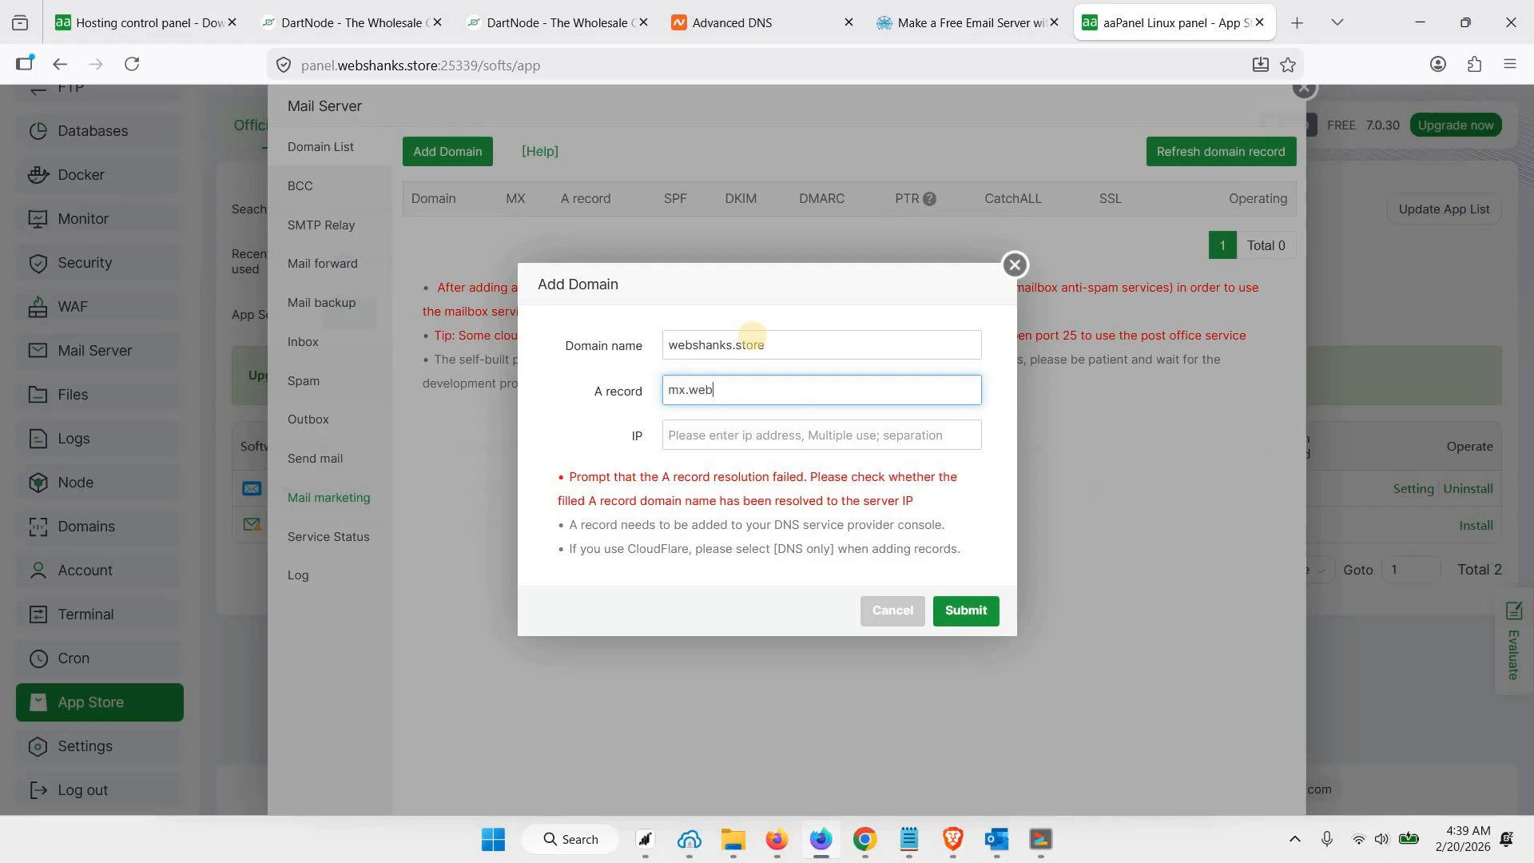
pyautogui.write('shanks.store')
# Enter the server IP 209.135.168.36 for the new mail domain, checking DartNode's rDNS records, and submit it
pyautogui.click(758, 445)
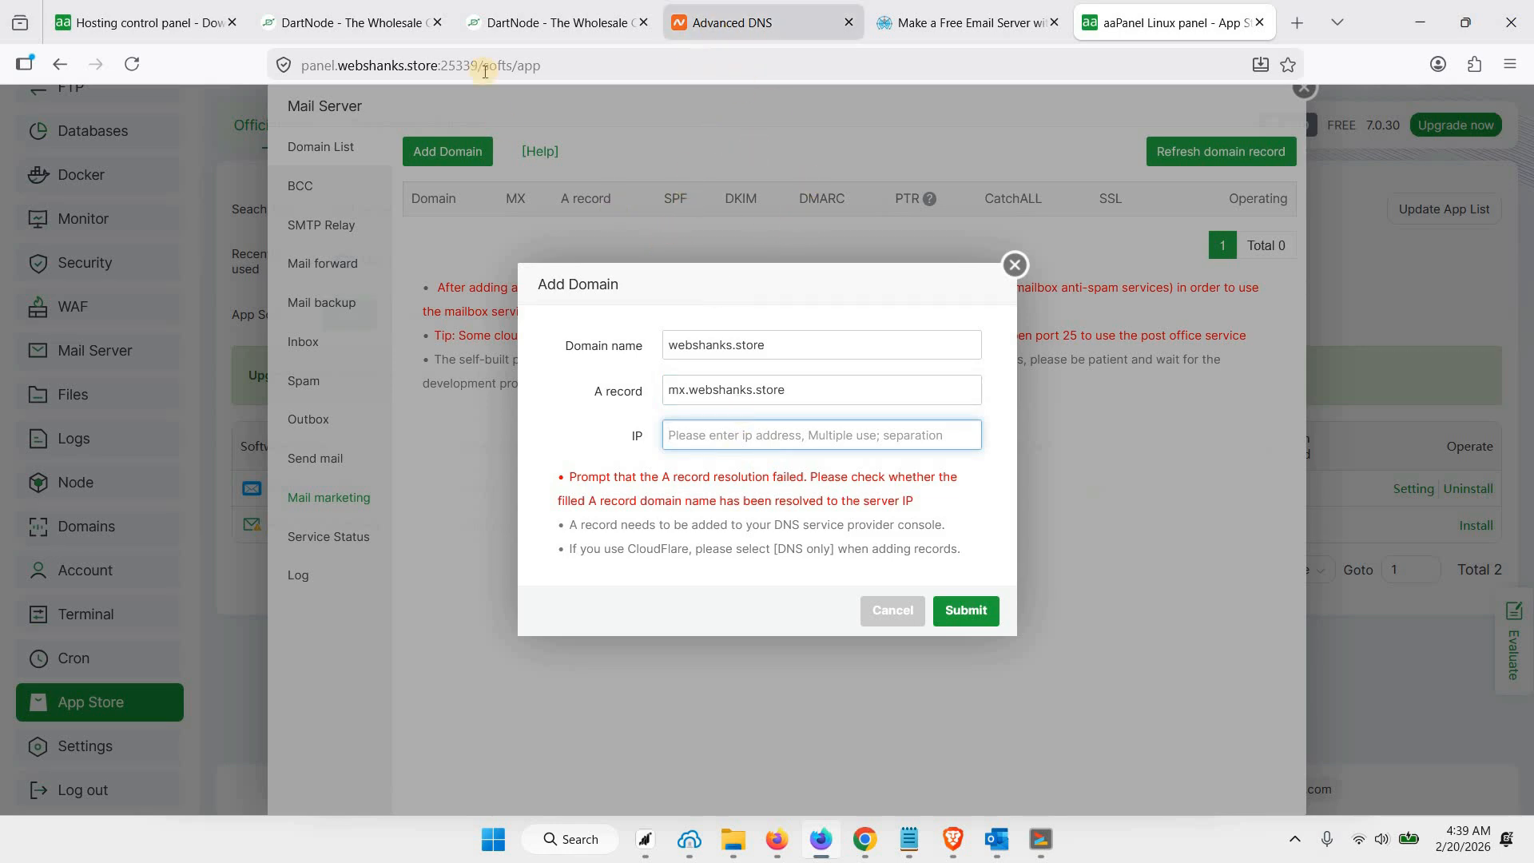
pyautogui.click(560, 23)
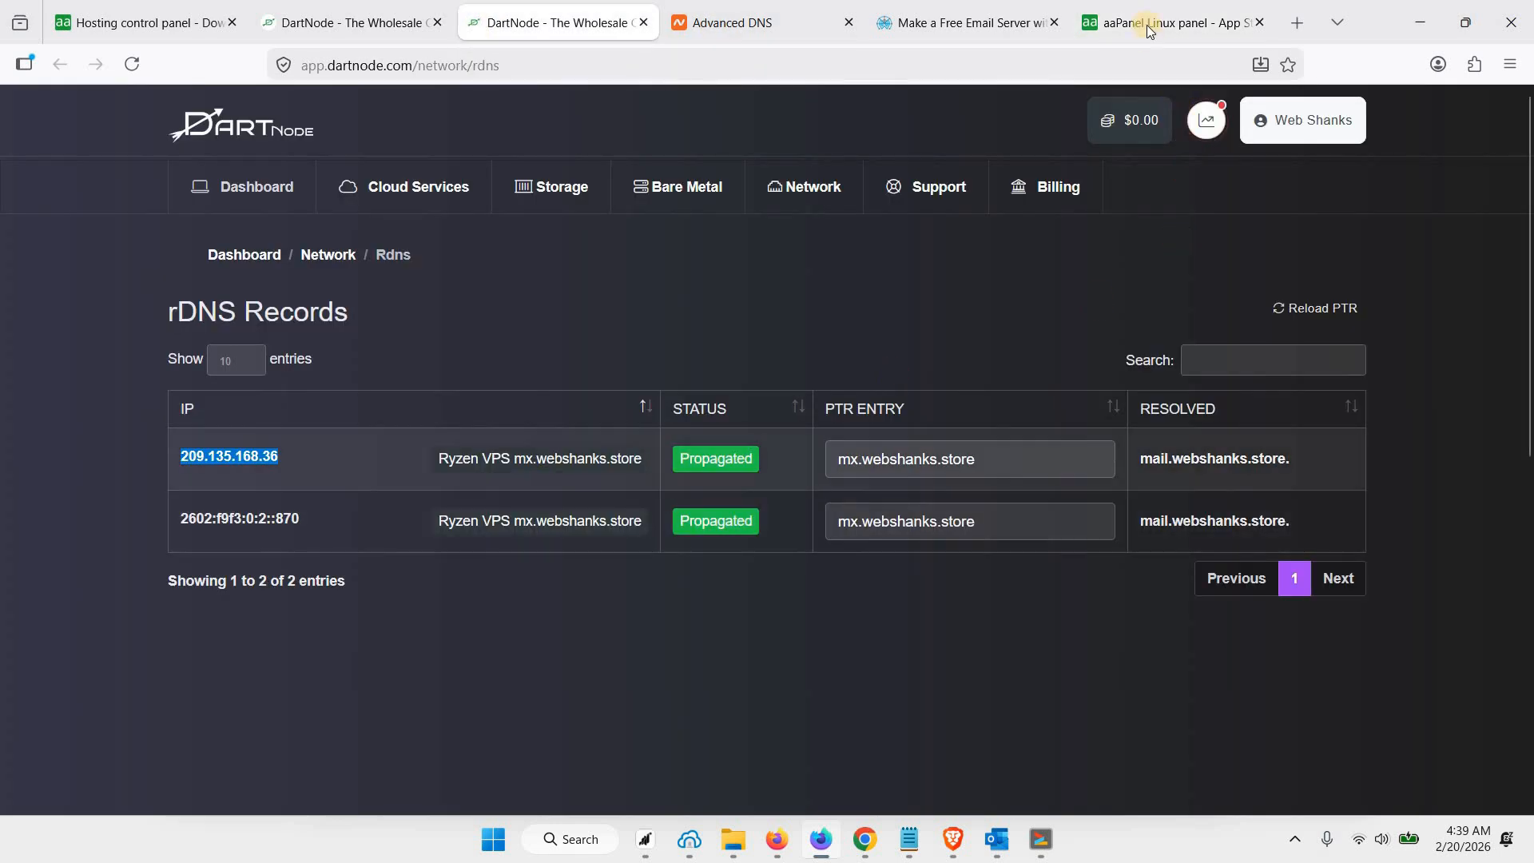
pyautogui.click(1147, 26)
pyautogui.write('209.135.168.36')
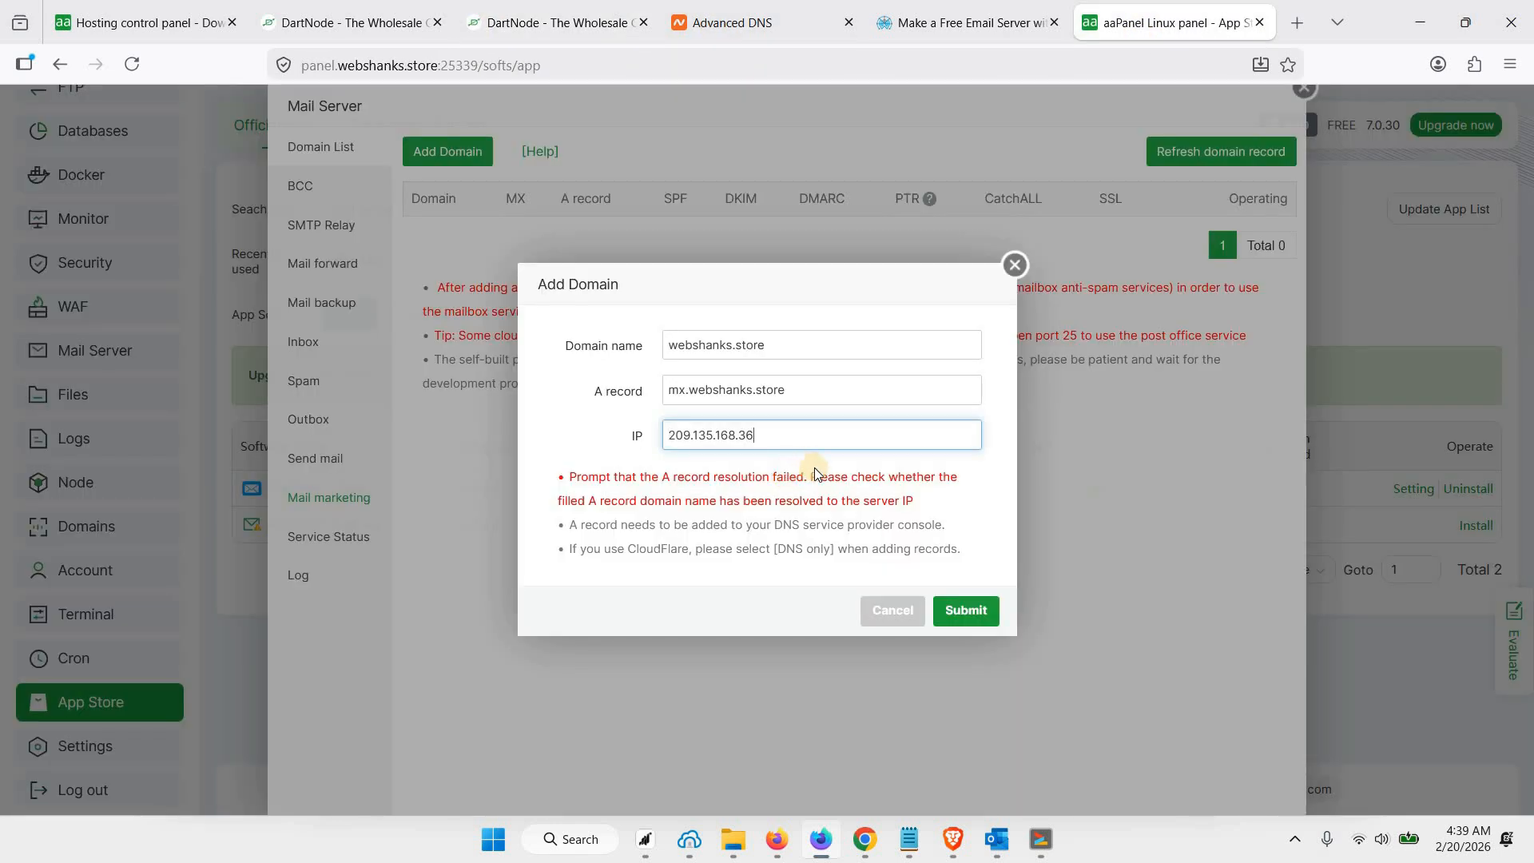
pyautogui.click(943, 620)
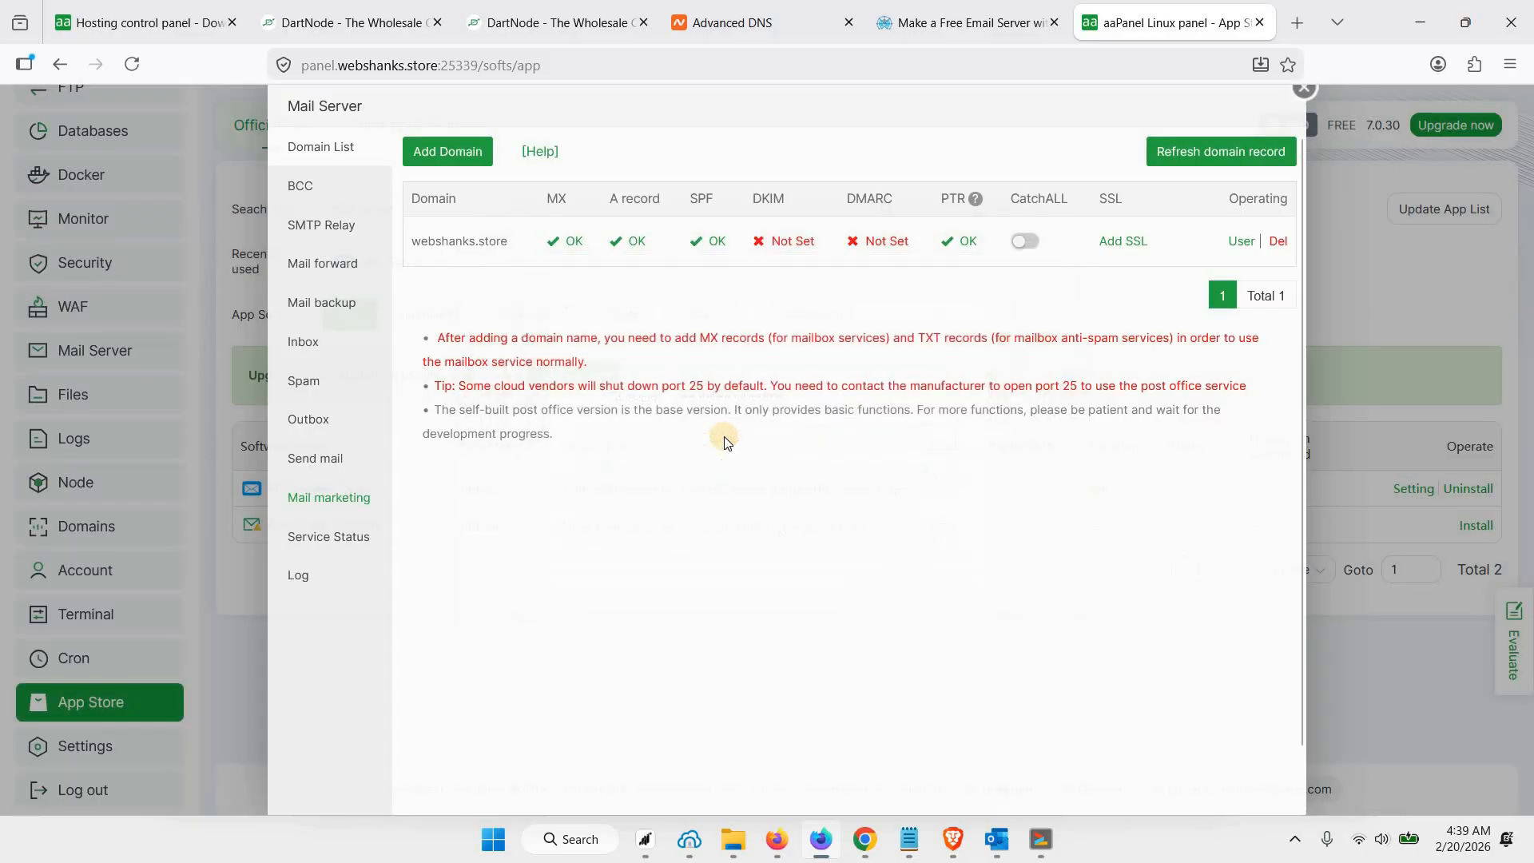
# Copy the DKIM host from the mail domain's record values and add a Namecheap TXT record with host default._domainkey
pyautogui.click(793, 242)
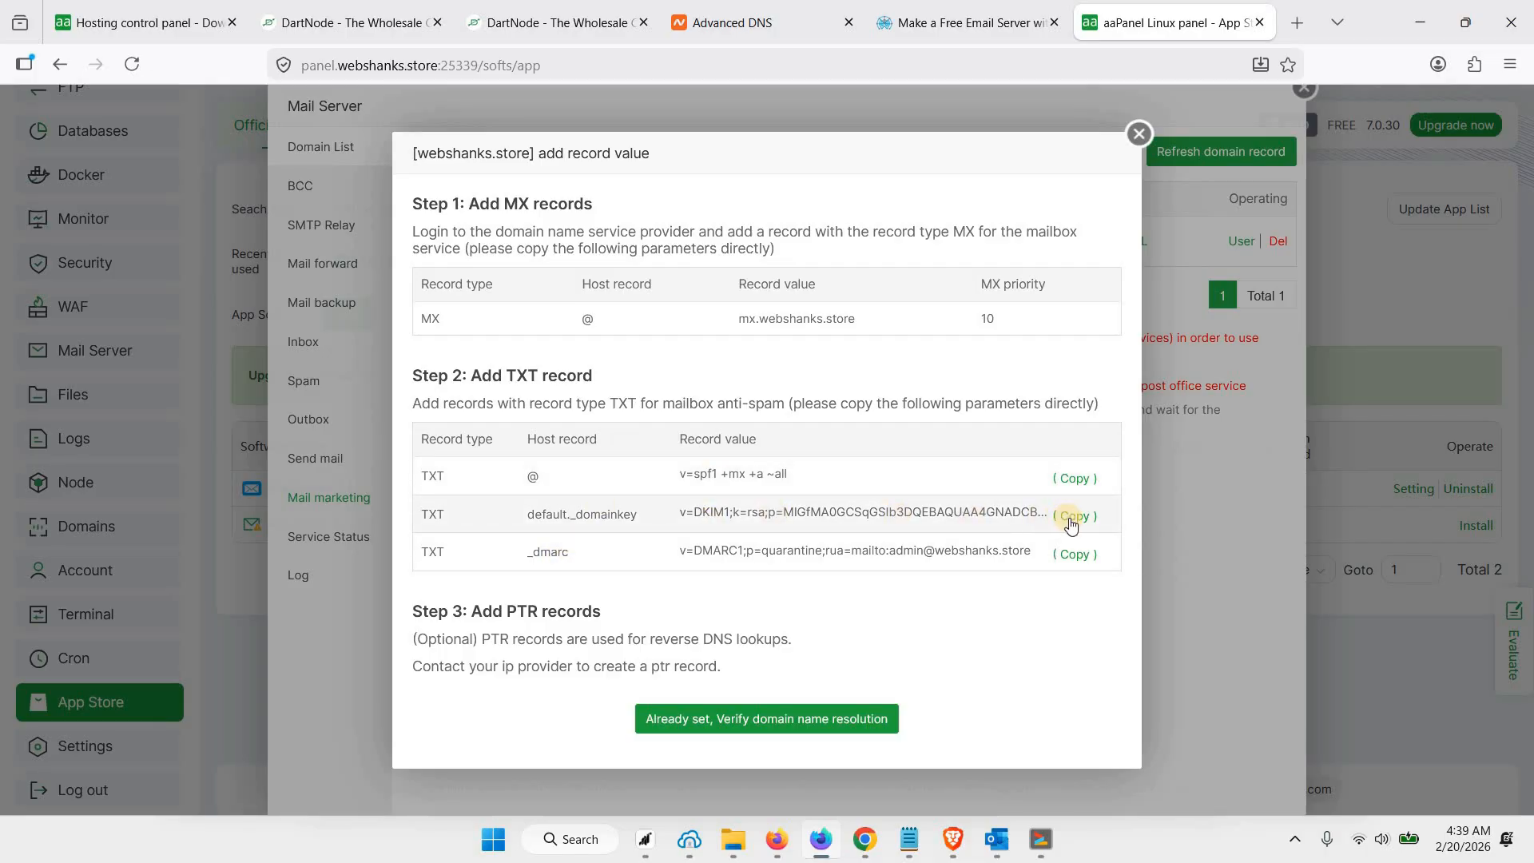
pyautogui.moveTo(527, 514); pyautogui.dragTo(635, 517)
pyautogui.hotkey('ctrl', 'c')
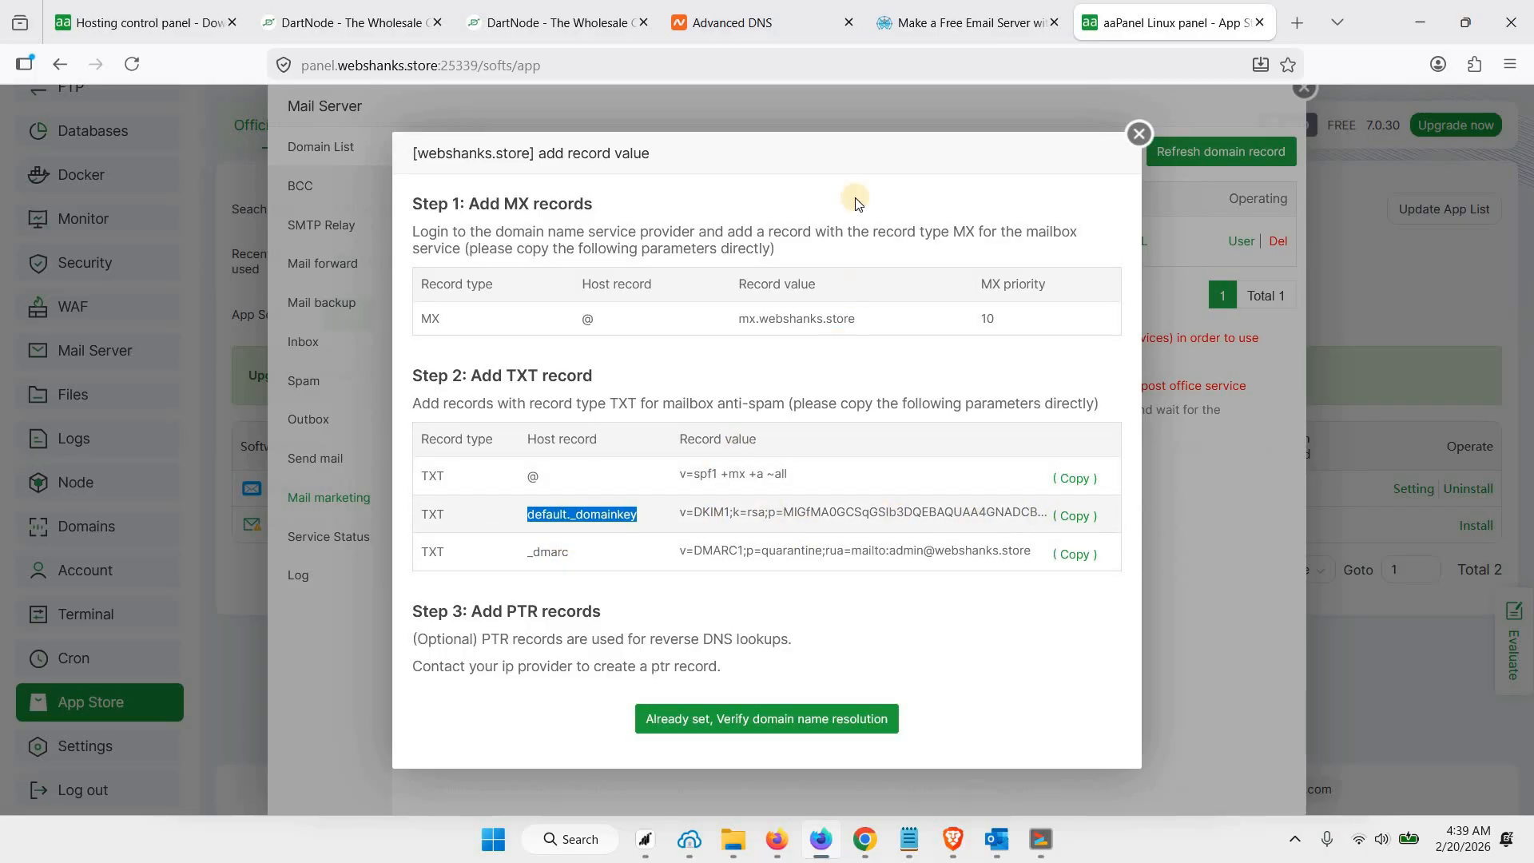
pyautogui.click(753, 40)
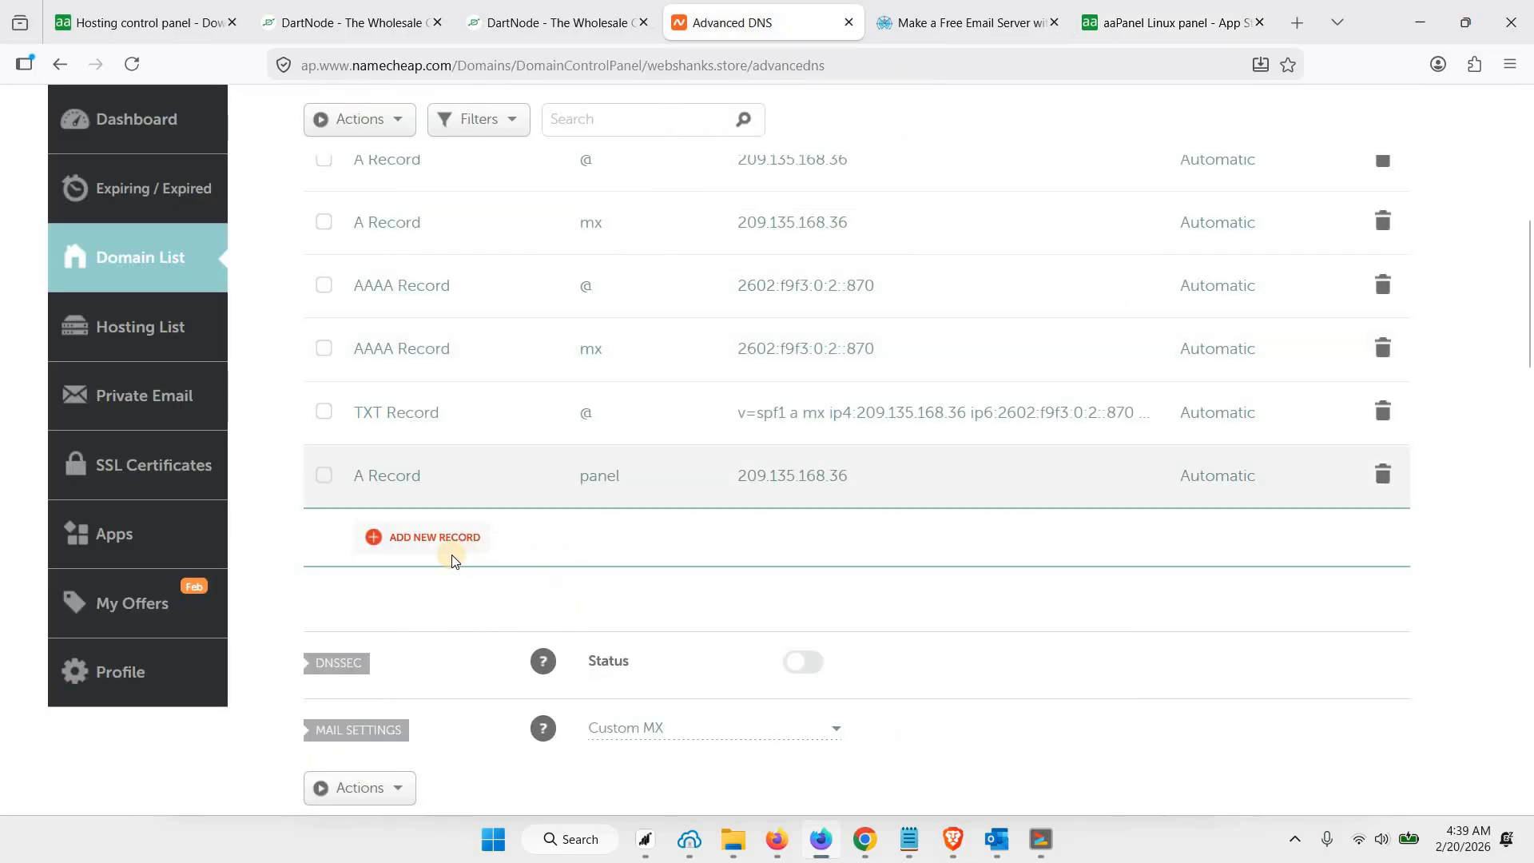
pyautogui.click(438, 538)
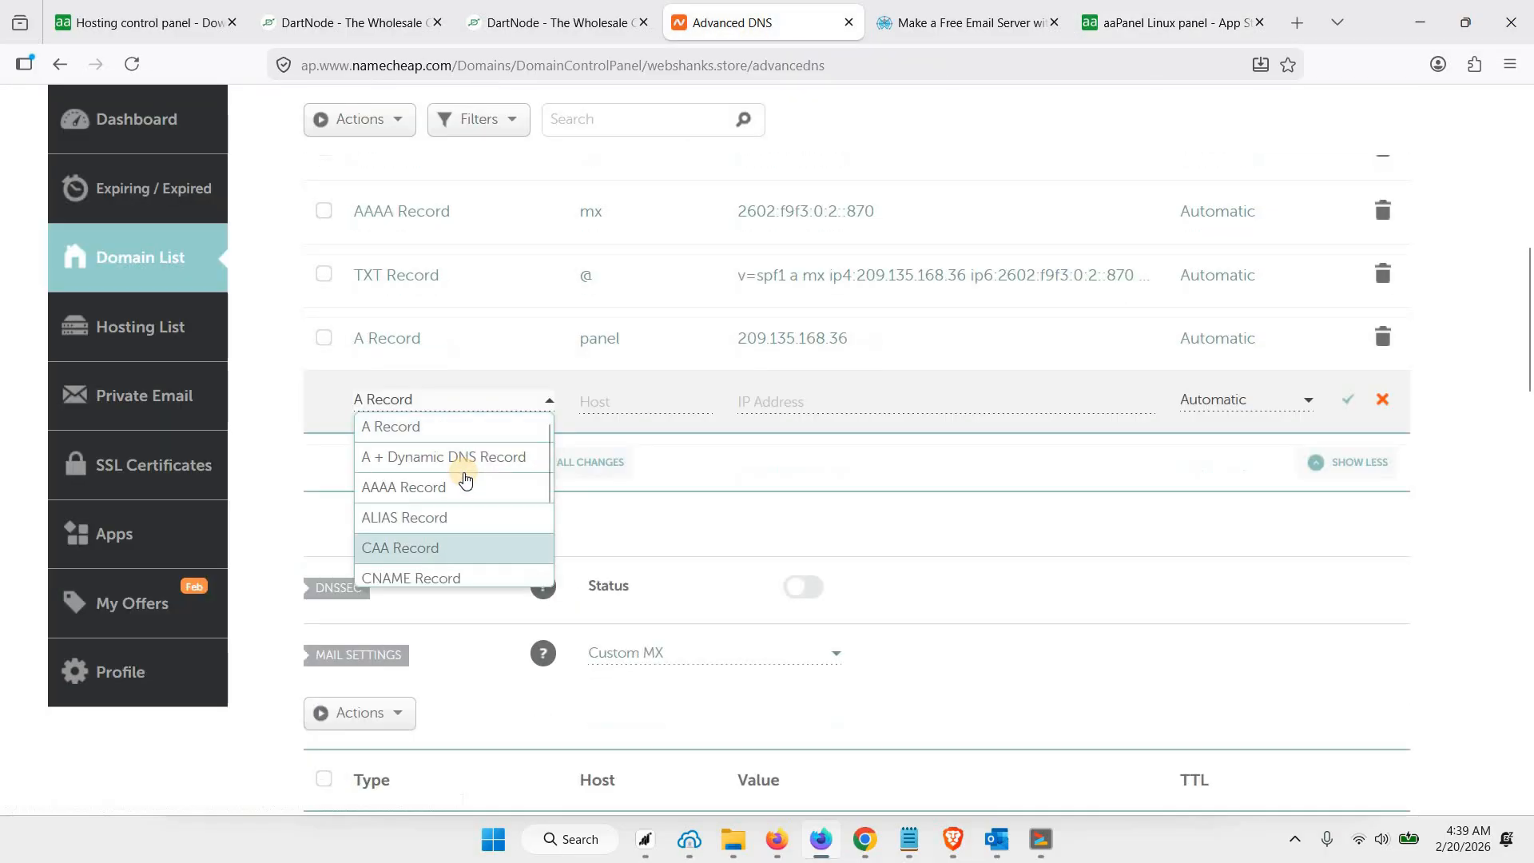
pyautogui.scroll(-2, 443, 541)
pyautogui.click(438, 540)
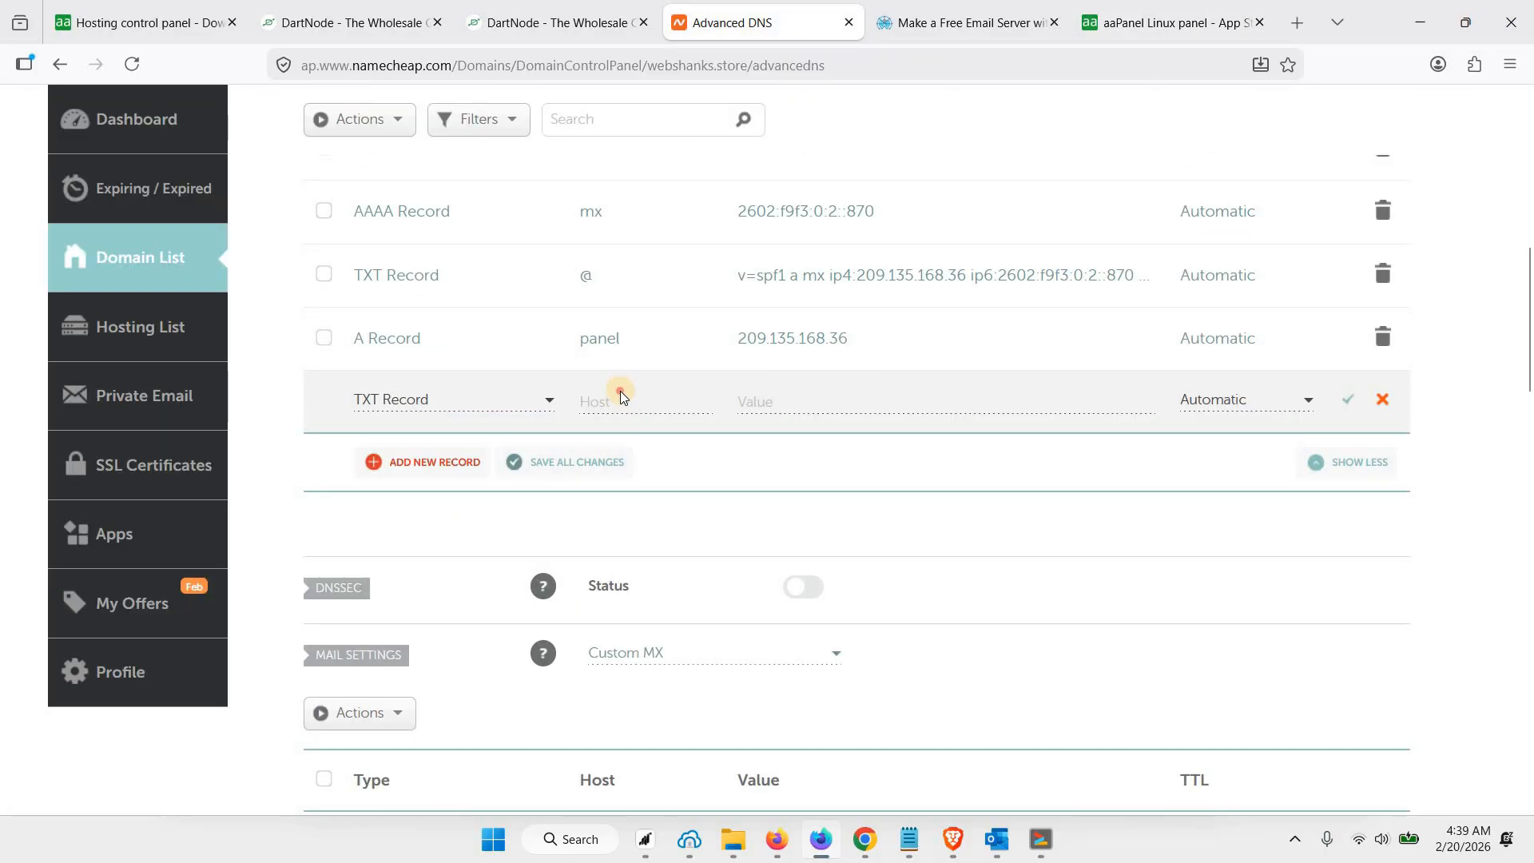
pyautogui.click(622, 392)
pyautogui.hotkey('ctrl', 'v')
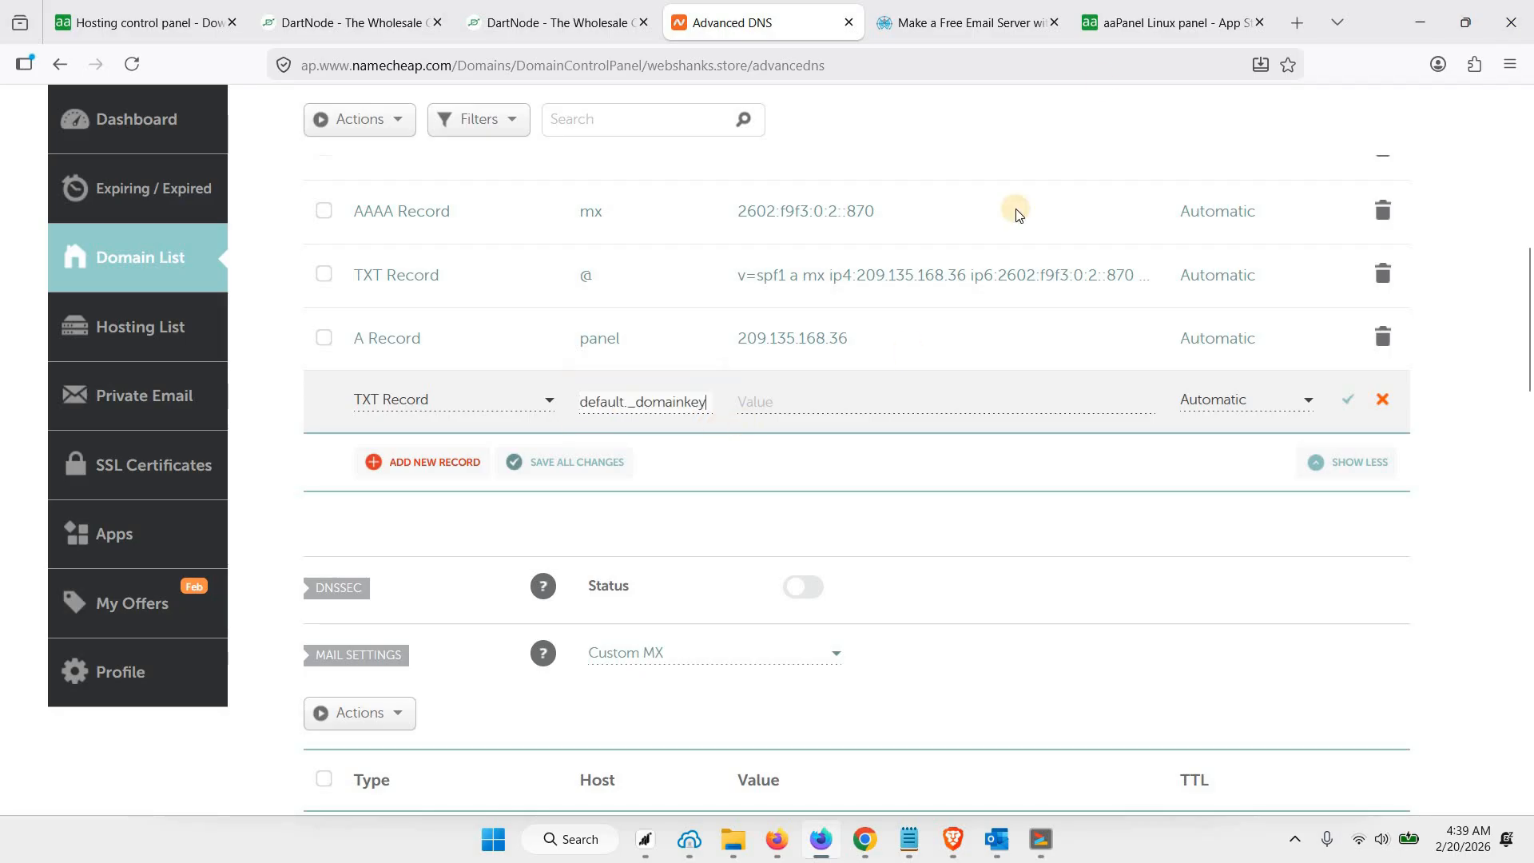
# Copy the DKIM record value from aaPanel into the new default._domainkey TXT record in Namecheap and save it
pyautogui.click(1118, 24)
pyautogui.click(1071, 516)
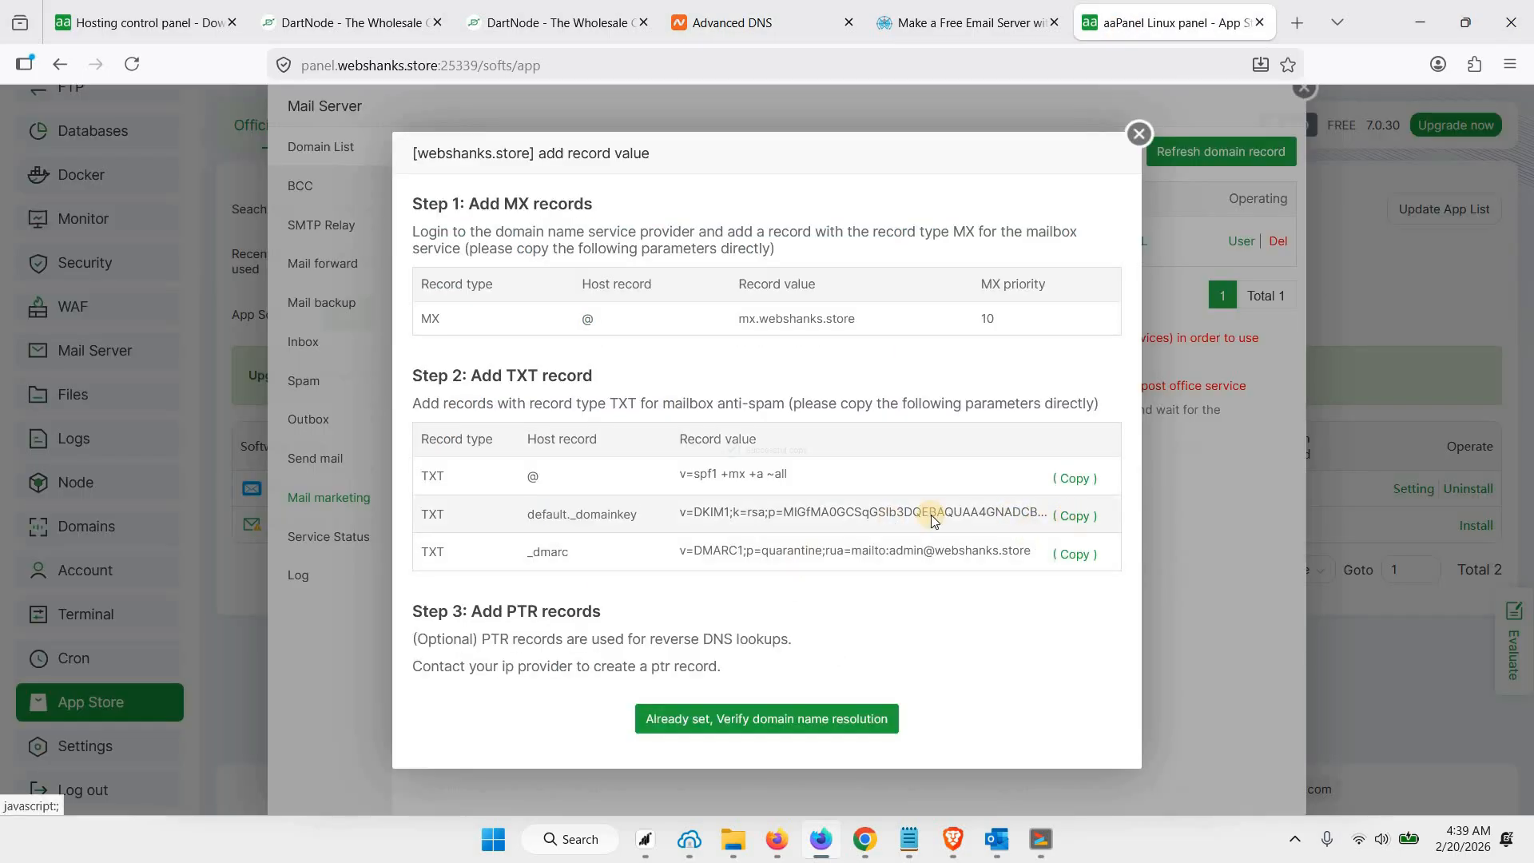
pyautogui.click(723, 24)
pyautogui.click(824, 408)
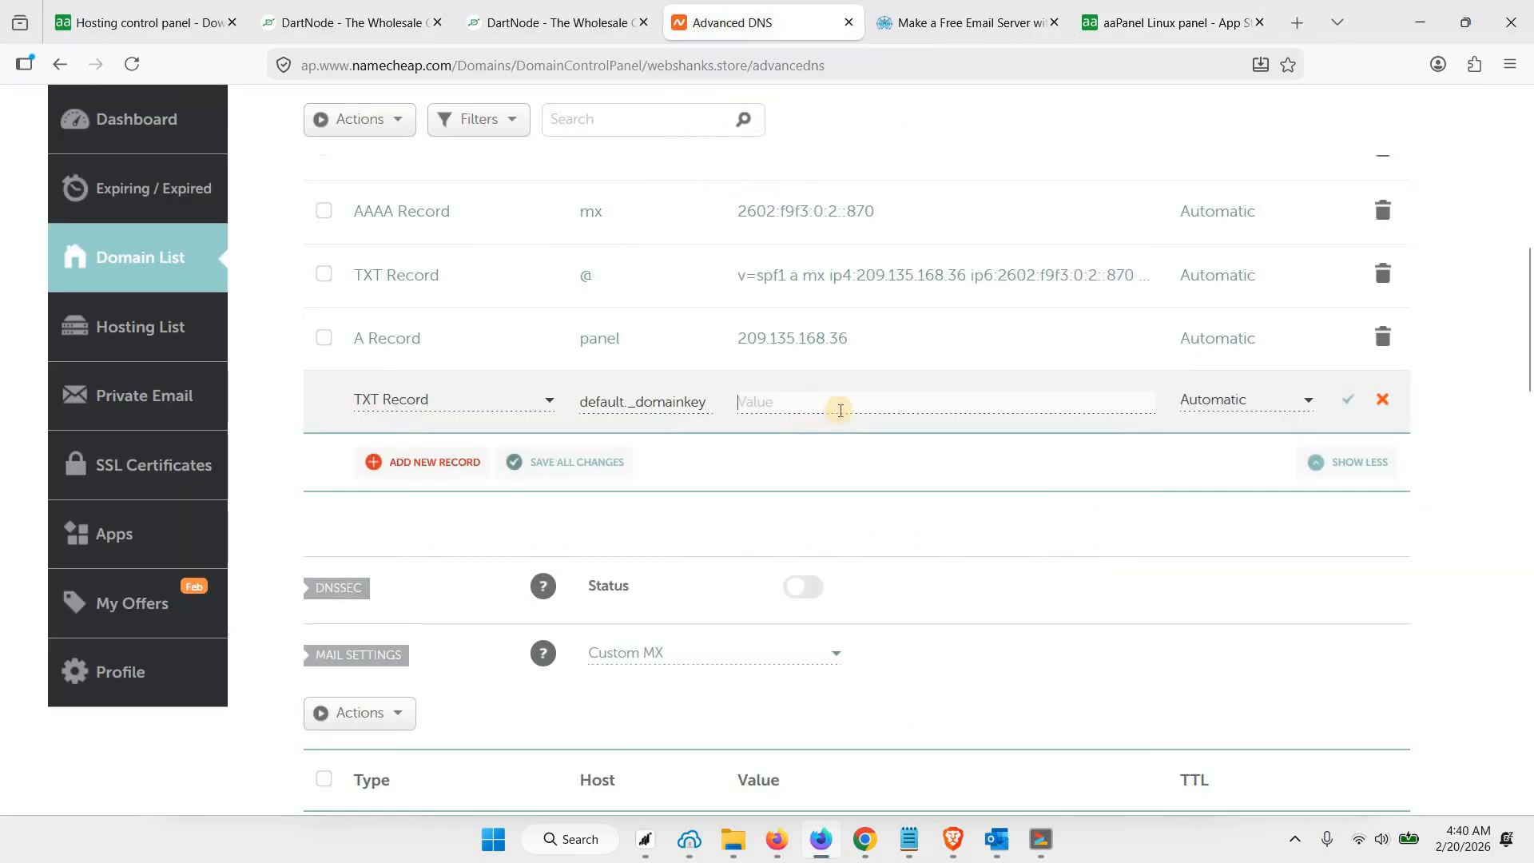
pyautogui.hotkey('ctrl', 'v')
pyautogui.click(1341, 404)
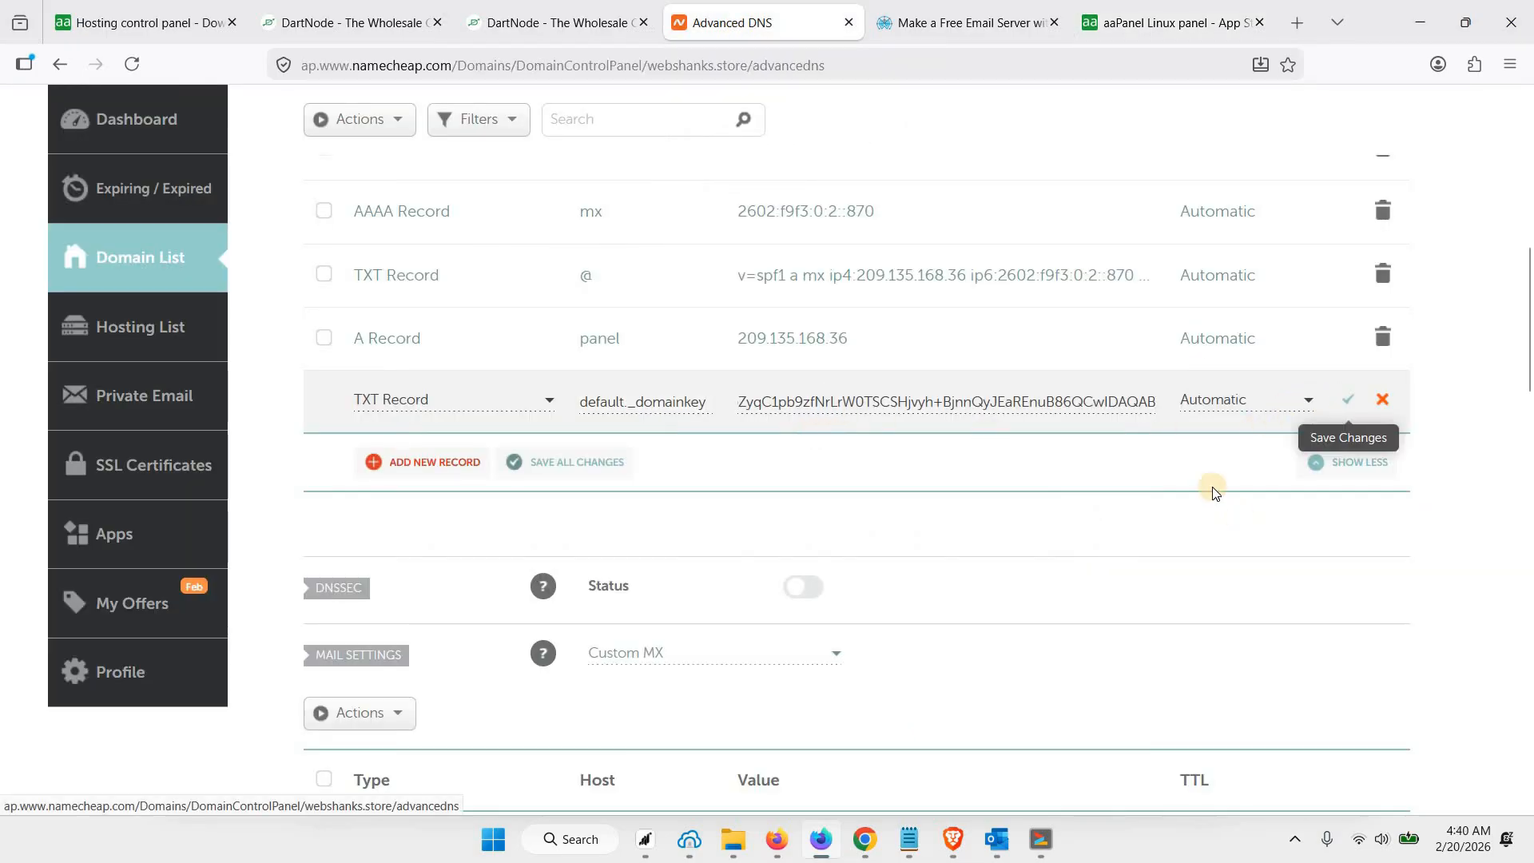
# Copy the DMARC host from aaPanel's record values and add a Namecheap TXT record with host _dmarc
pyautogui.click(1188, 14)
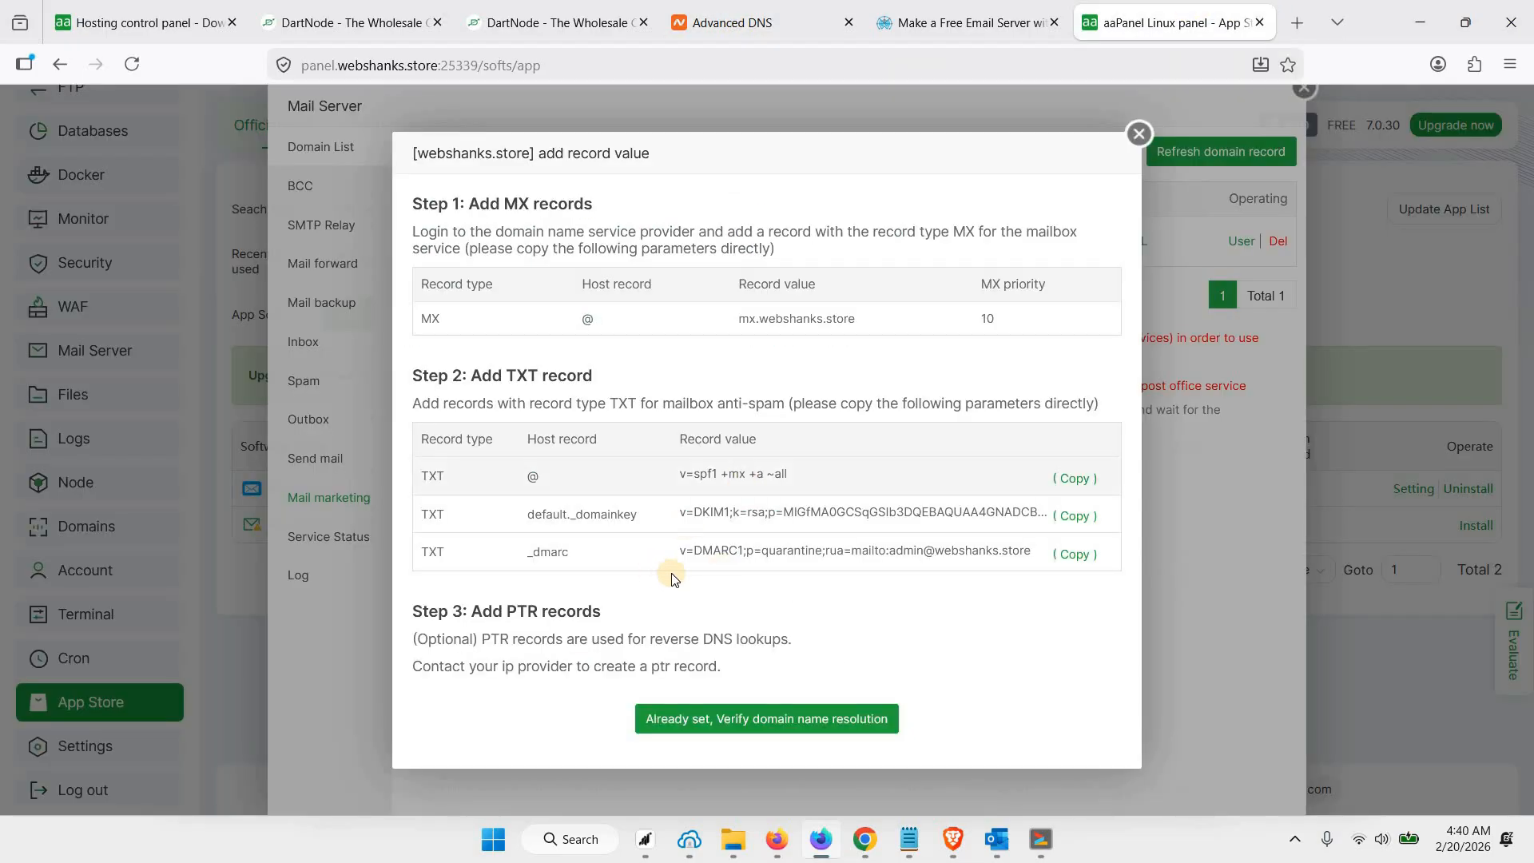
pyautogui.doubleClick(563, 552)
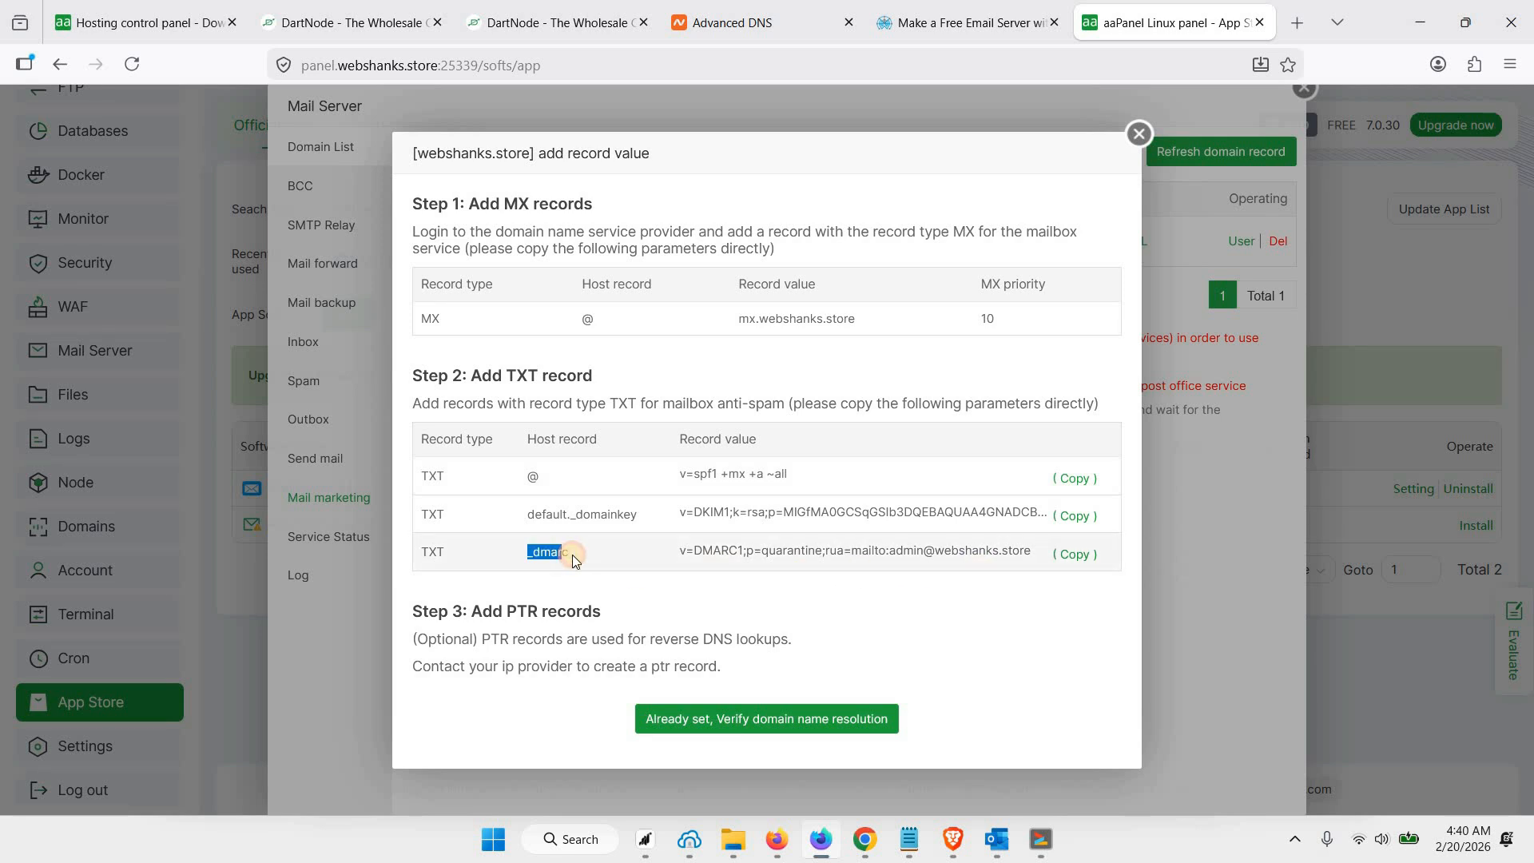
pyautogui.click(763, 8)
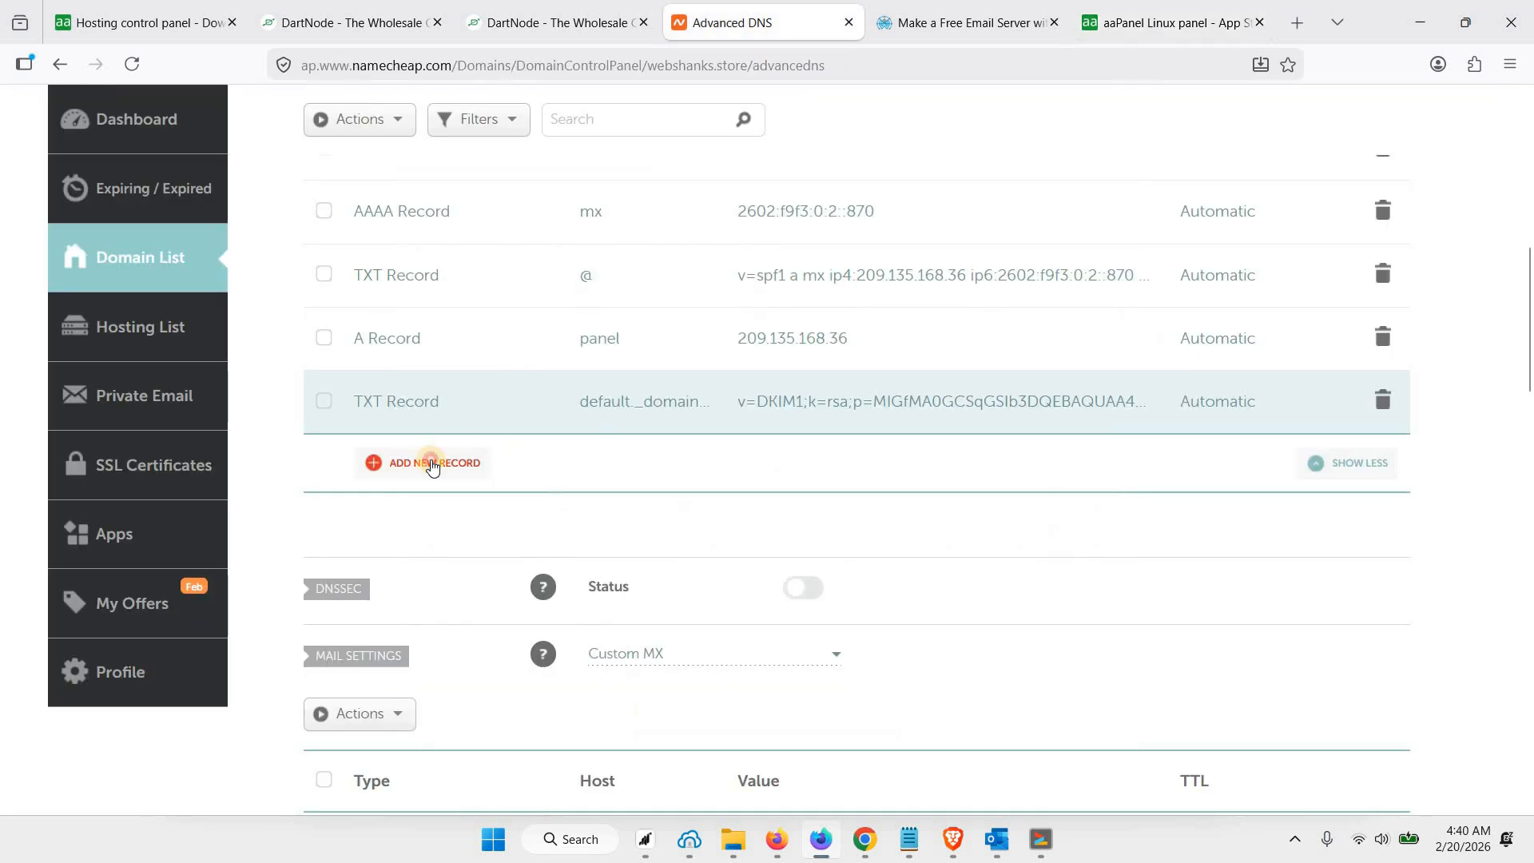
pyautogui.click(428, 462)
pyautogui.scroll(-3, 432, 525)
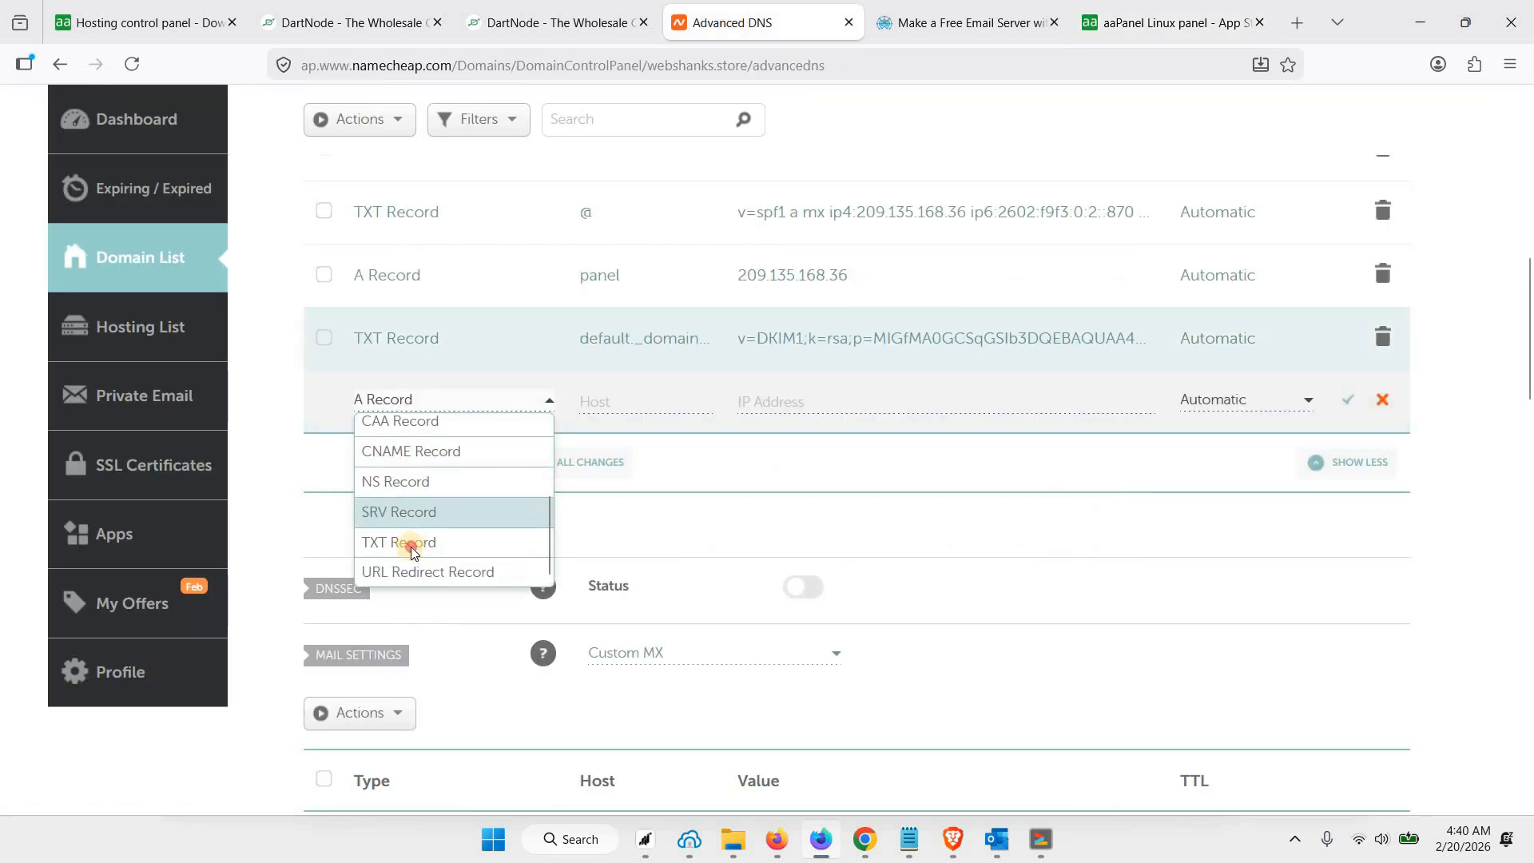
pyautogui.click(657, 399)
pyautogui.hotkey('ctrl', 'v')
# Save the _dmarc TXT record with the DMARC value copied from aaPanel, and verify the mail domain's name resolution in aaPanel
pyautogui.click(1168, 22)
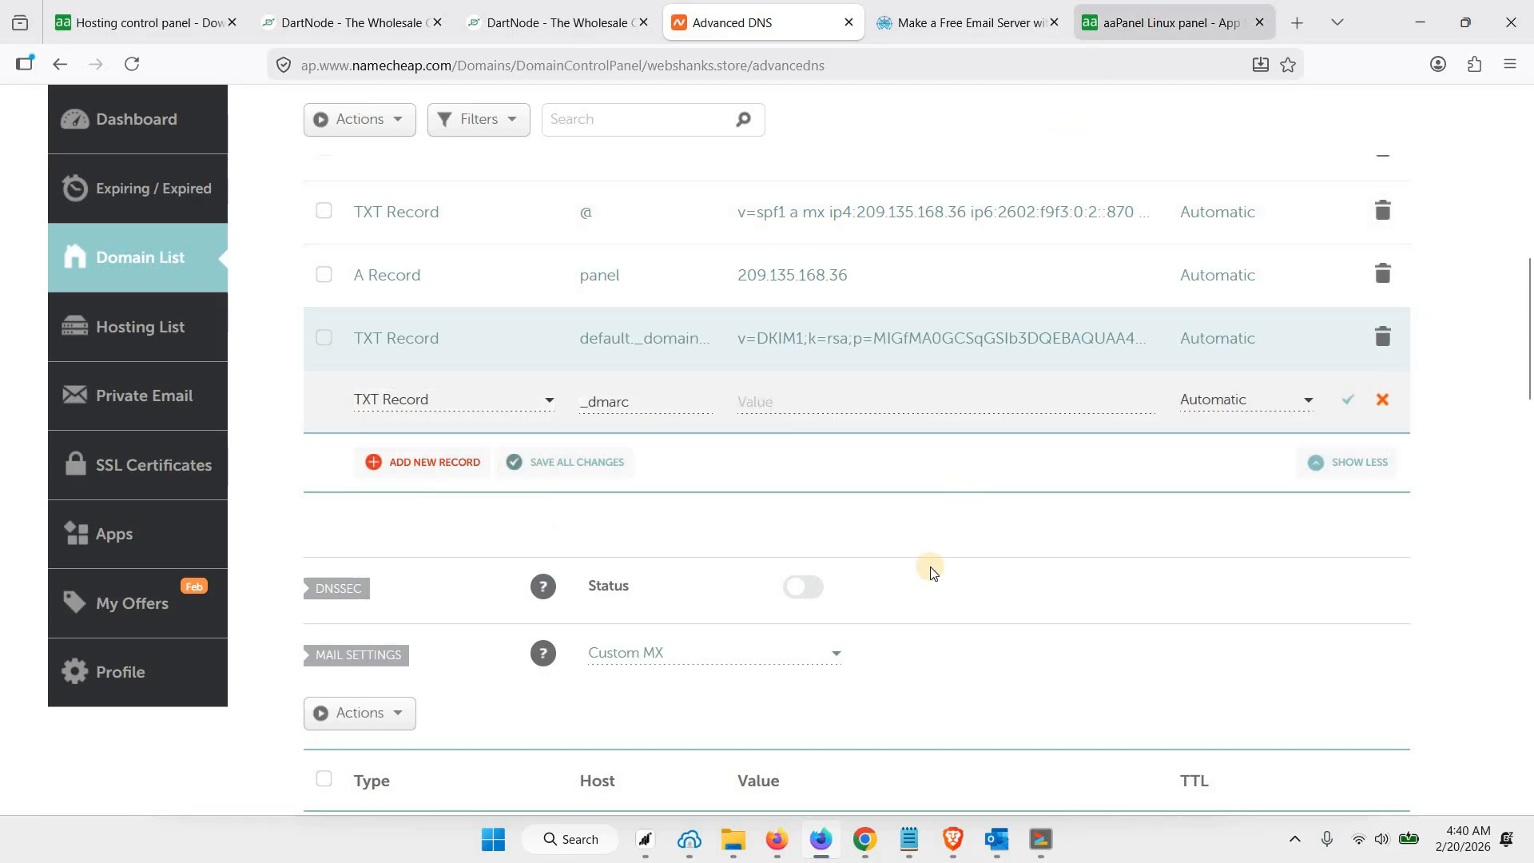
pyautogui.click(1077, 556)
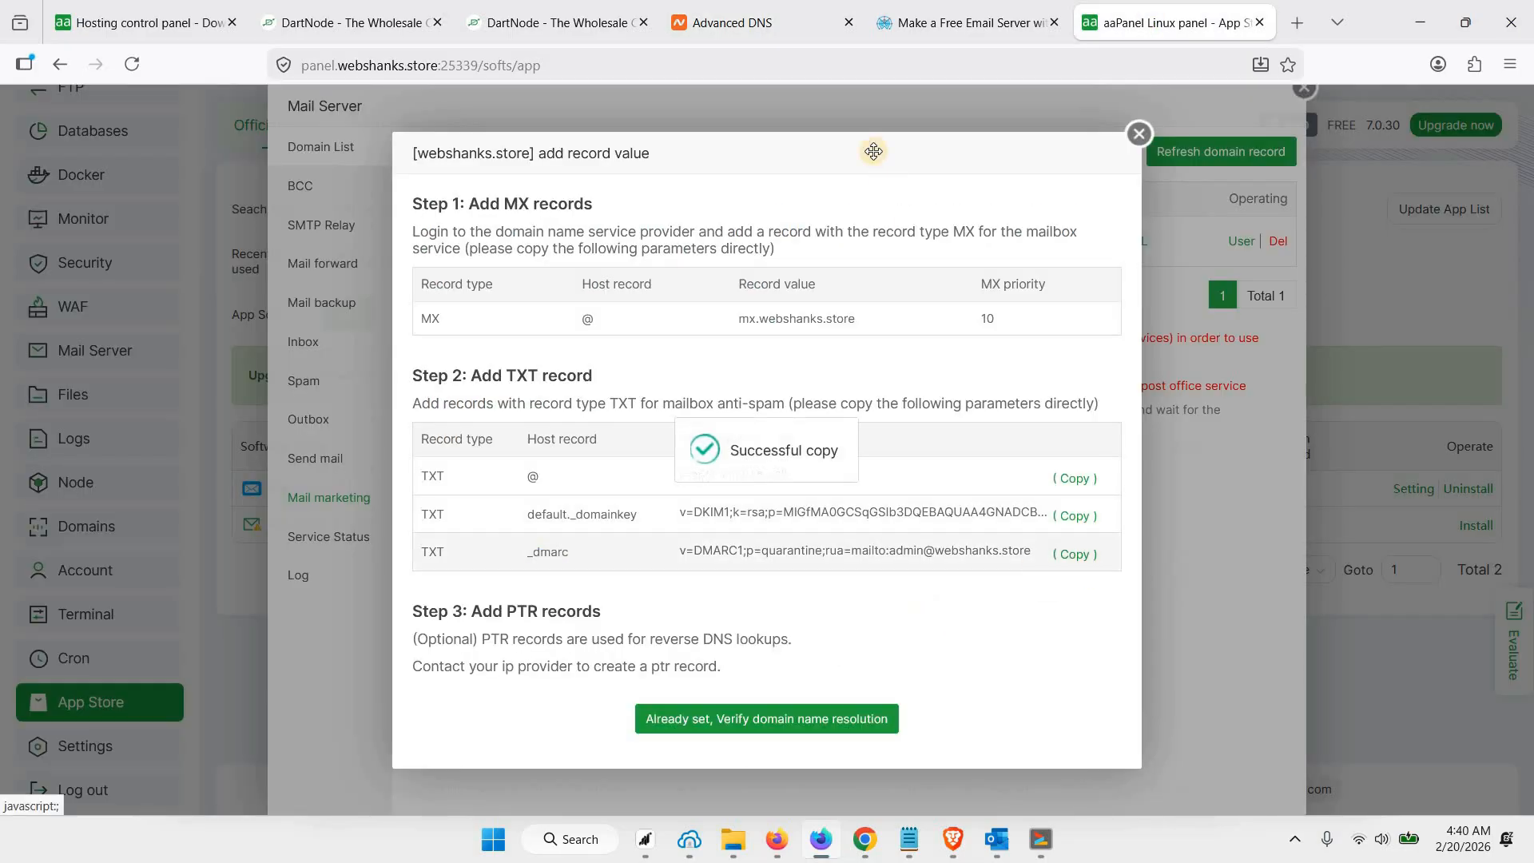
pyautogui.click(743, 23)
pyautogui.click(827, 402)
pyautogui.hotkey('ctrl', 'v')
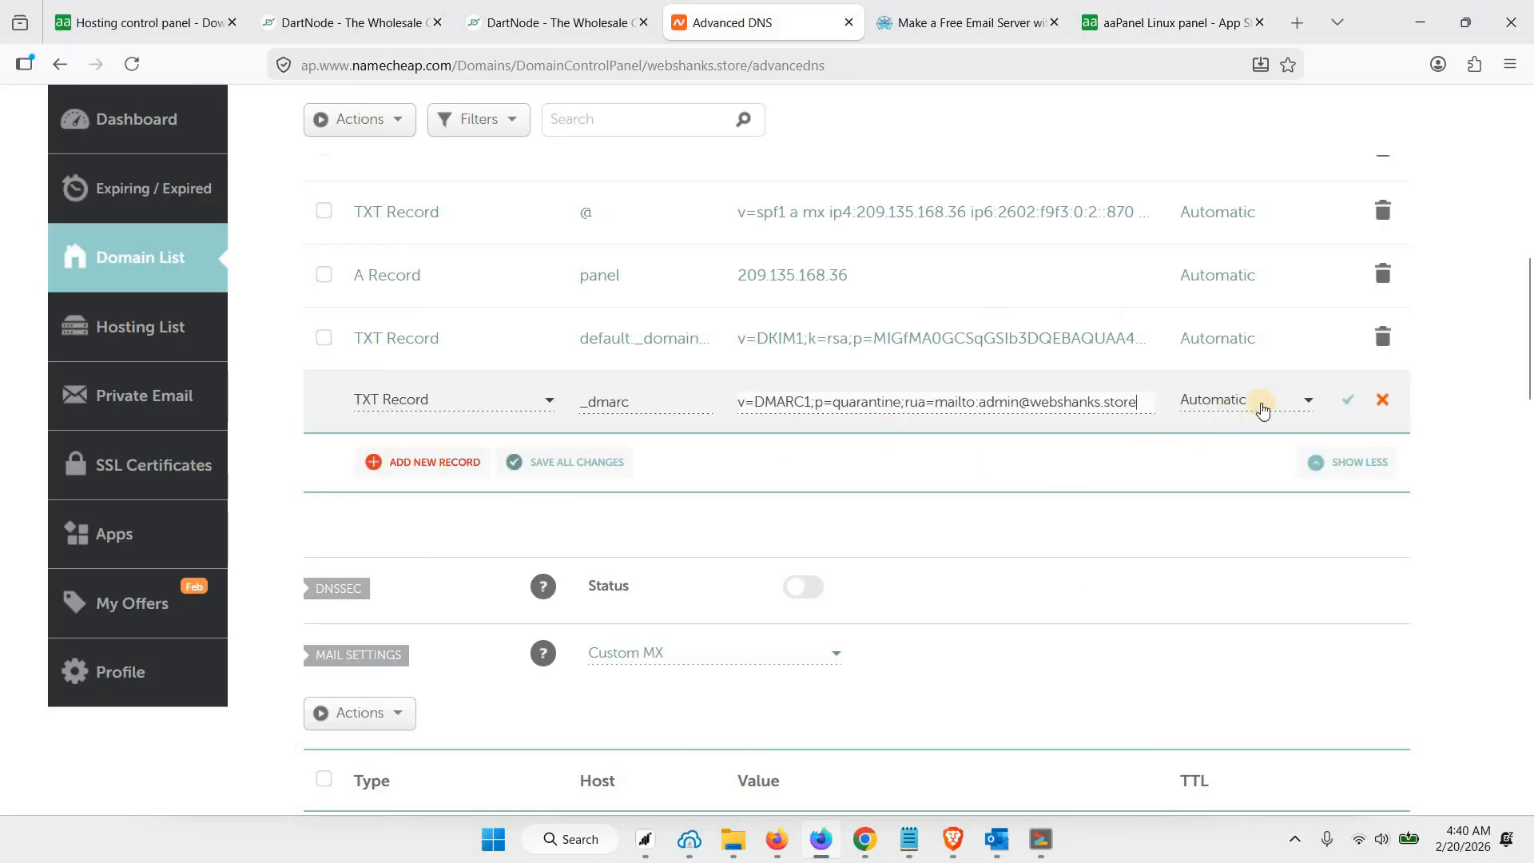
pyautogui.click(1352, 401)
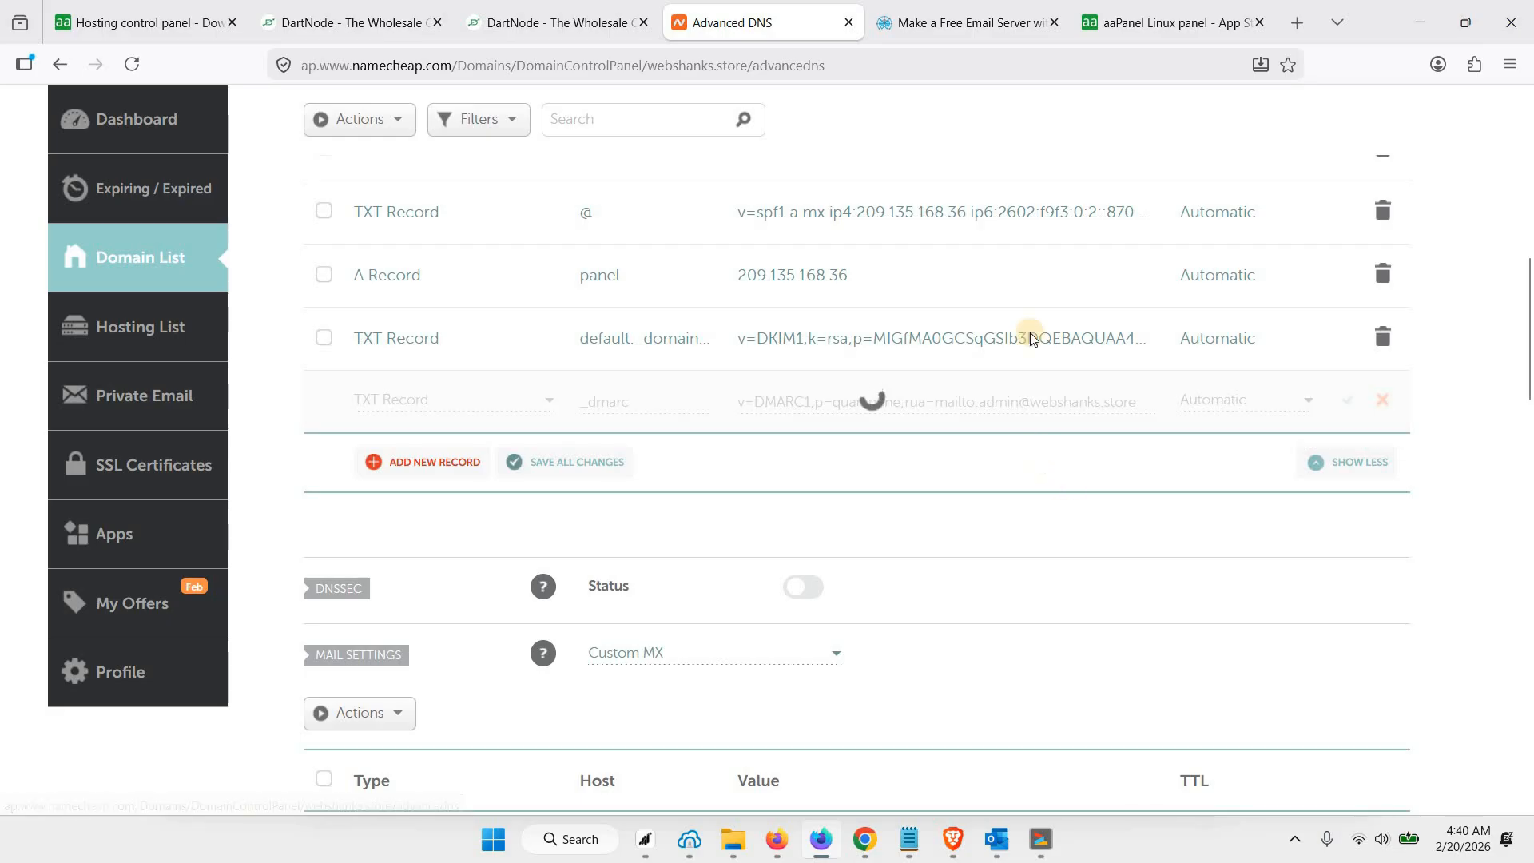
pyautogui.click(1120, 26)
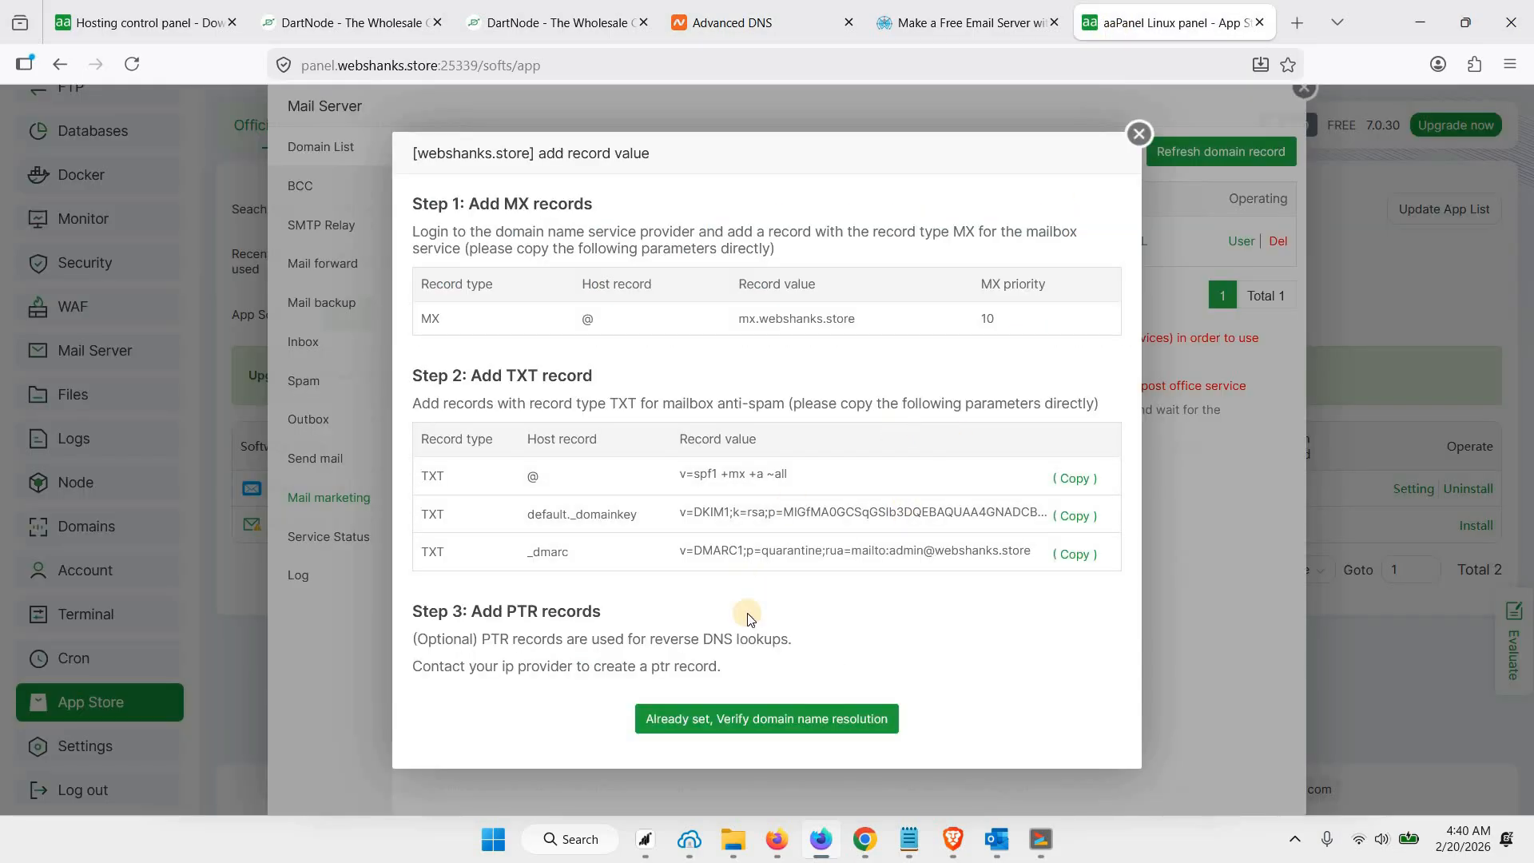
pyautogui.click(754, 717)
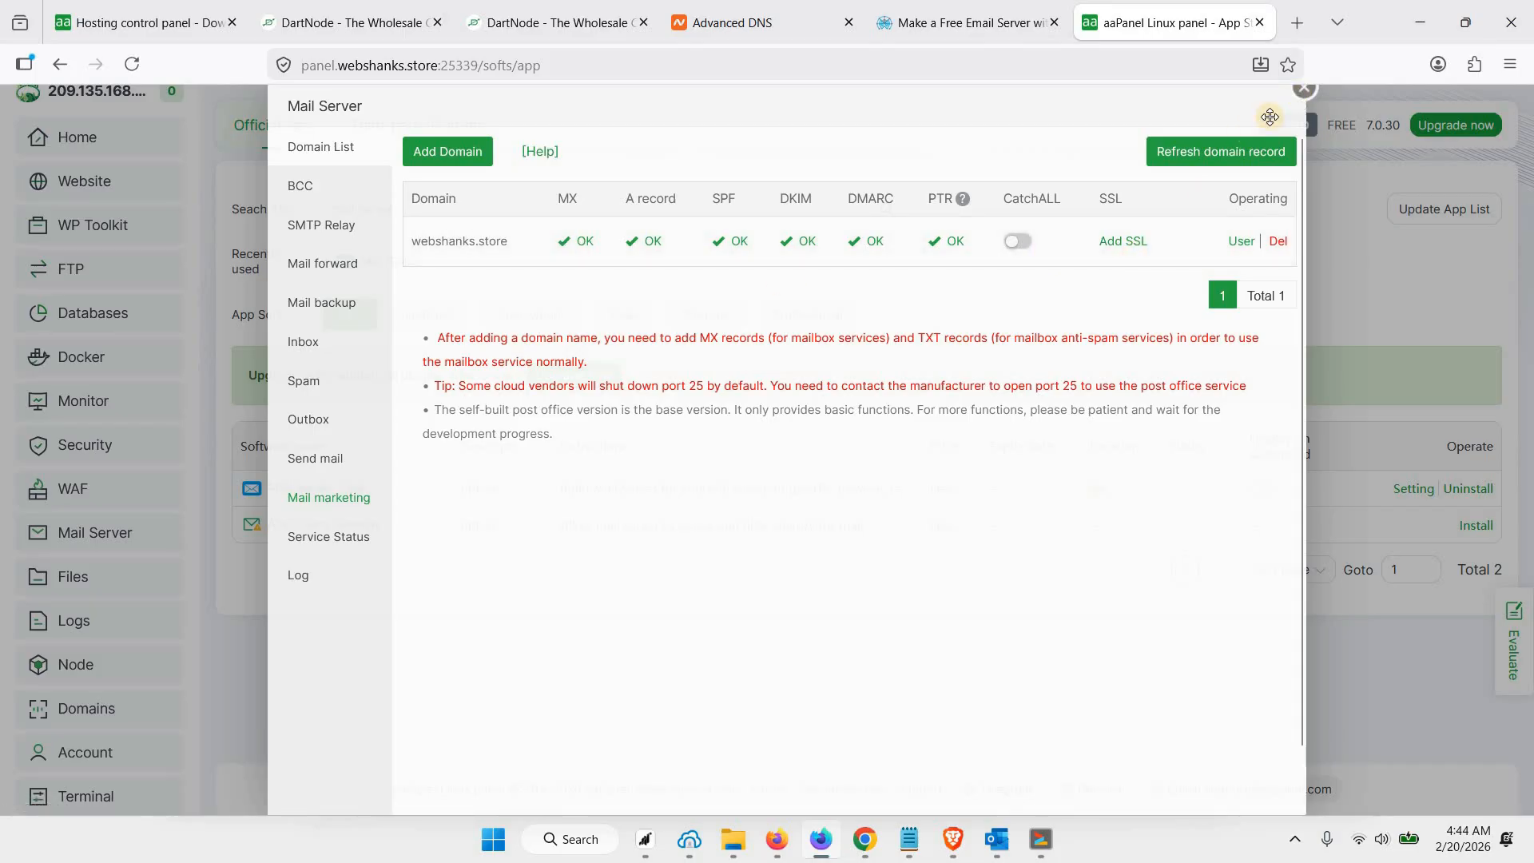
# Apply for a Let's Encrypt SSL certificate for the mail domain webshanks.store using DNS verification with manual resolution
pyautogui.click(1122, 240)
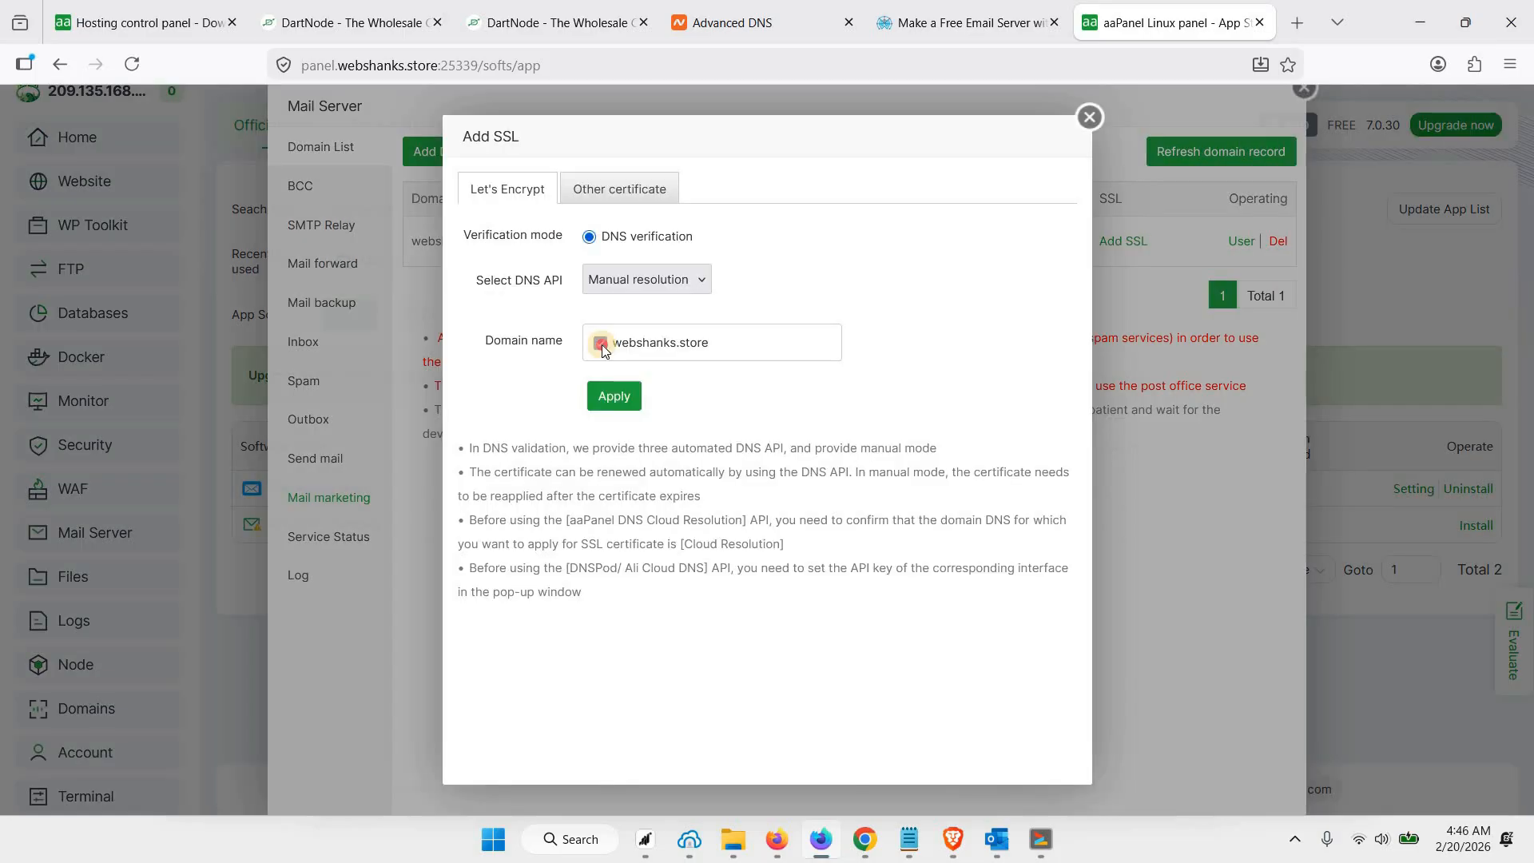
pyautogui.click(655, 279)
pyautogui.click(647, 279)
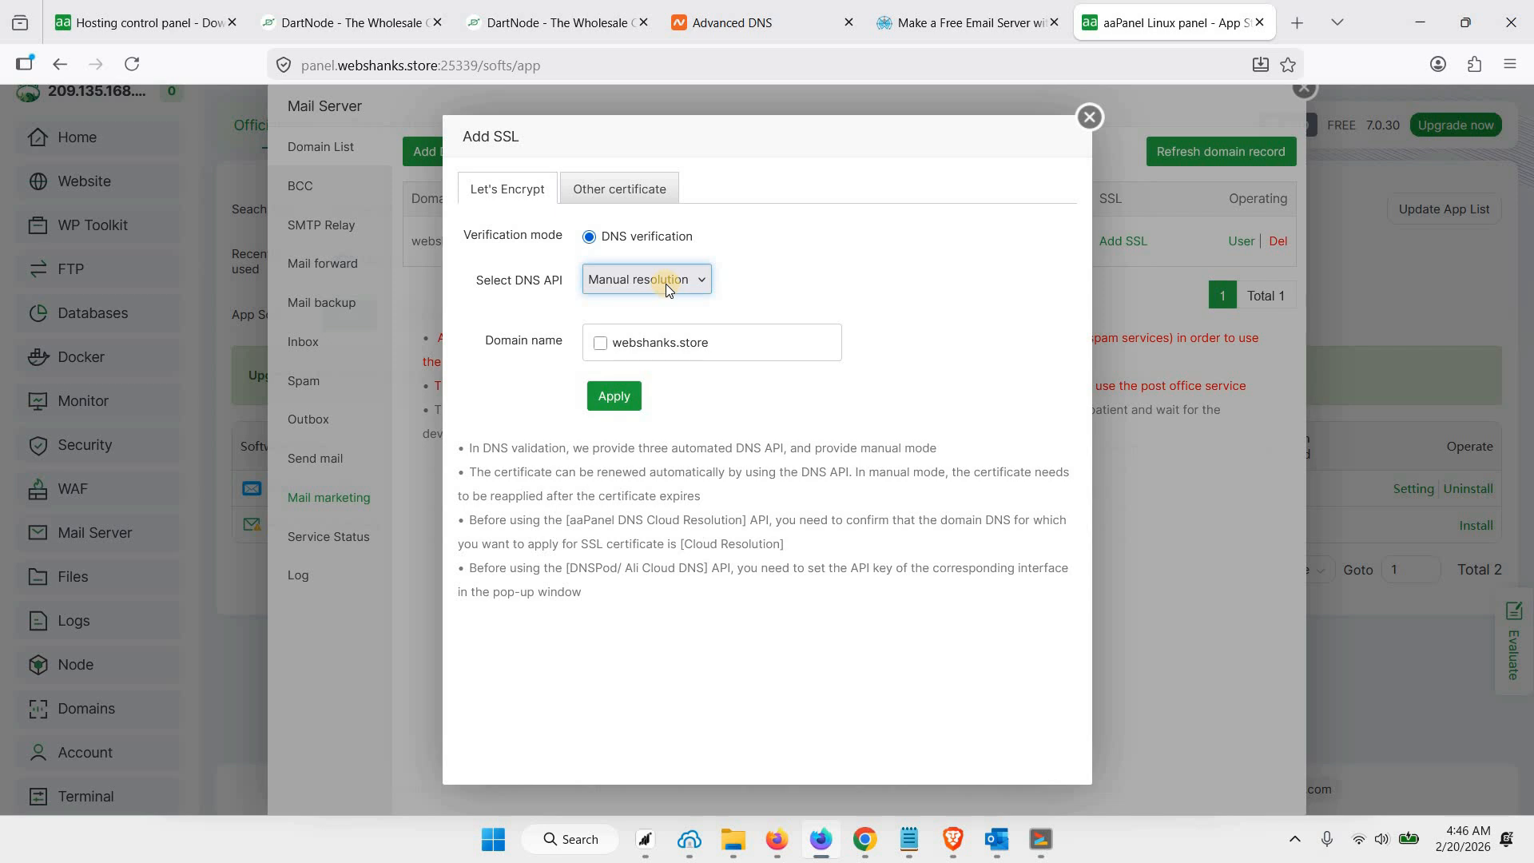
pyautogui.click(647, 359)
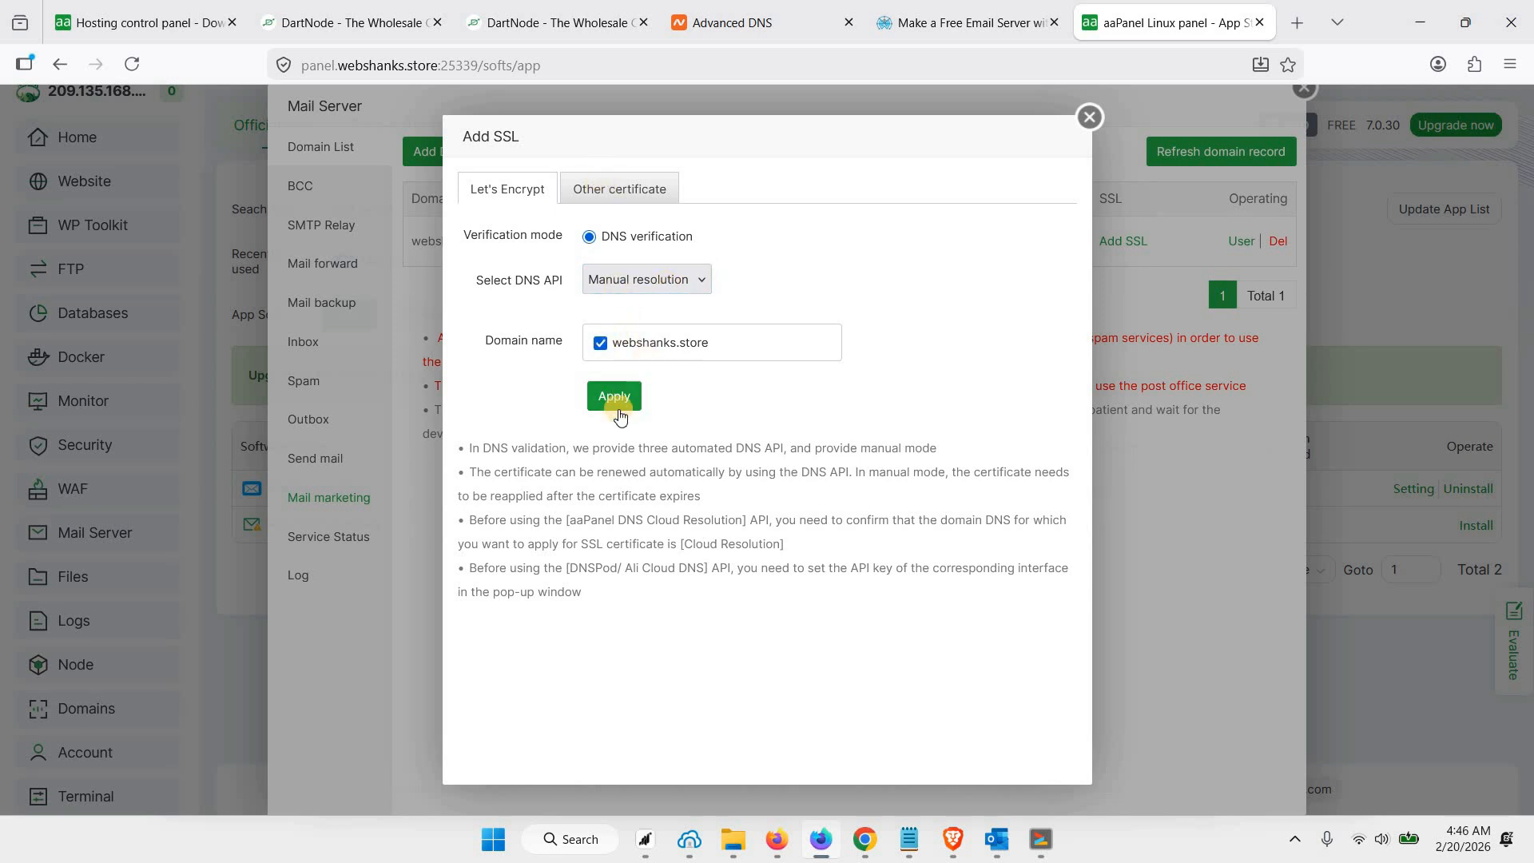
pyautogui.click(617, 404)
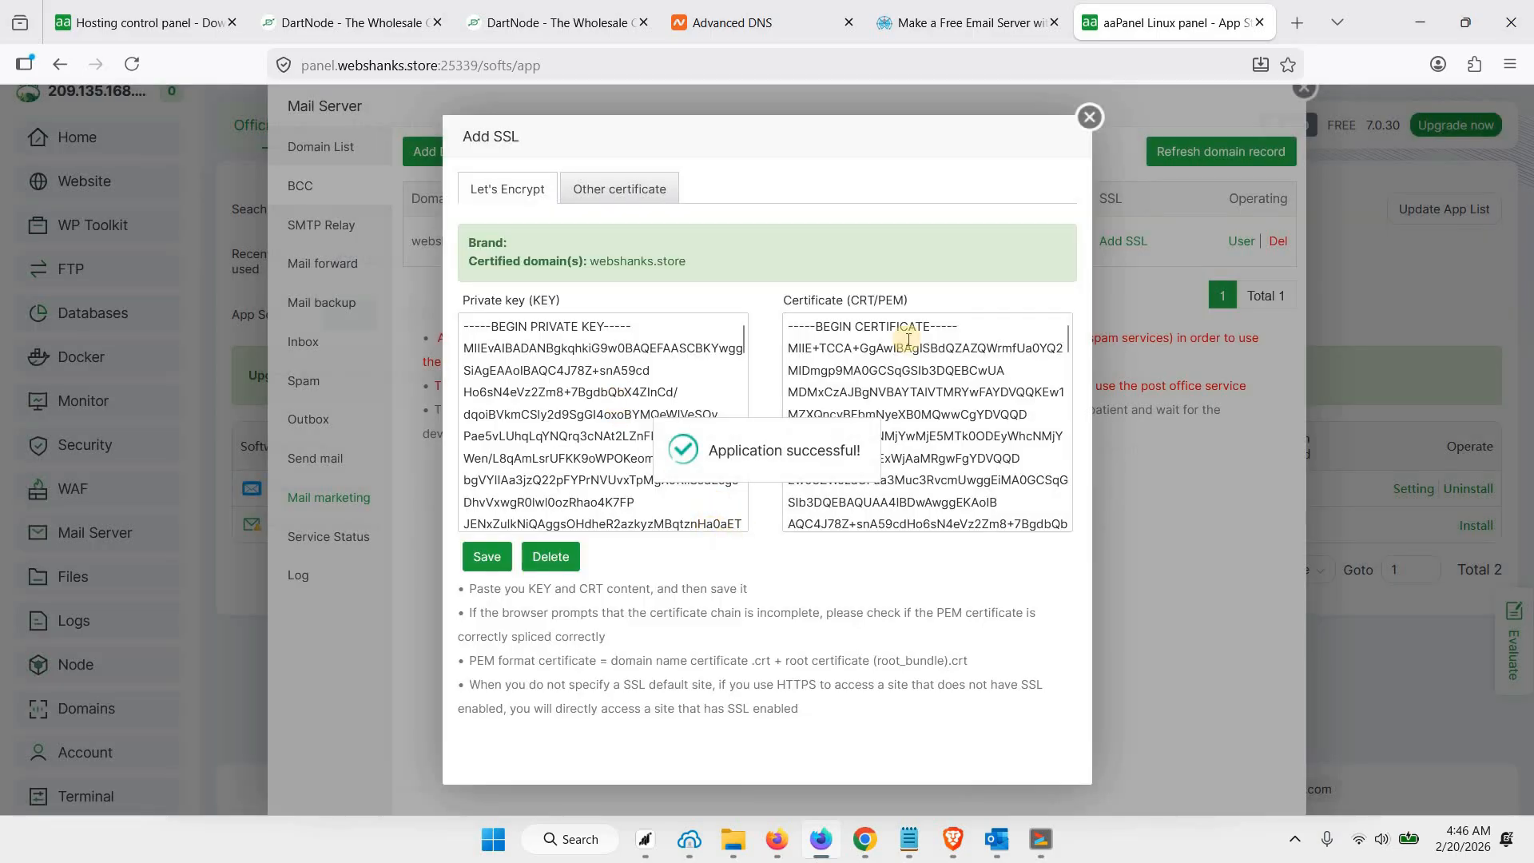
pyautogui.click(1091, 120)
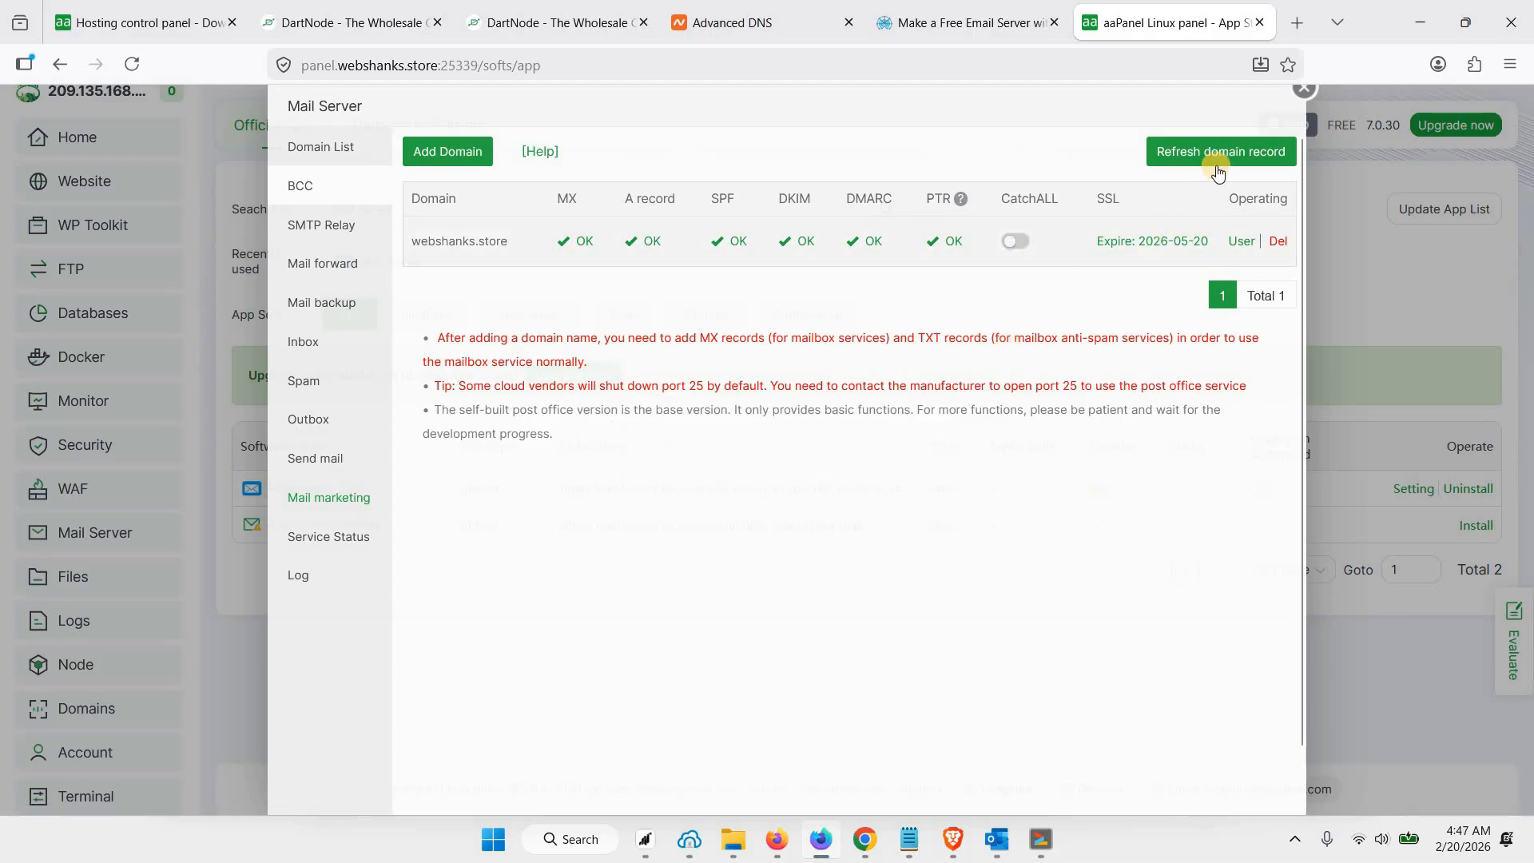
# Start adding a General user mailbox to webshanks.store, entering the user's name and e-mail address
pyautogui.click(1240, 243)
pyautogui.click(349, 164)
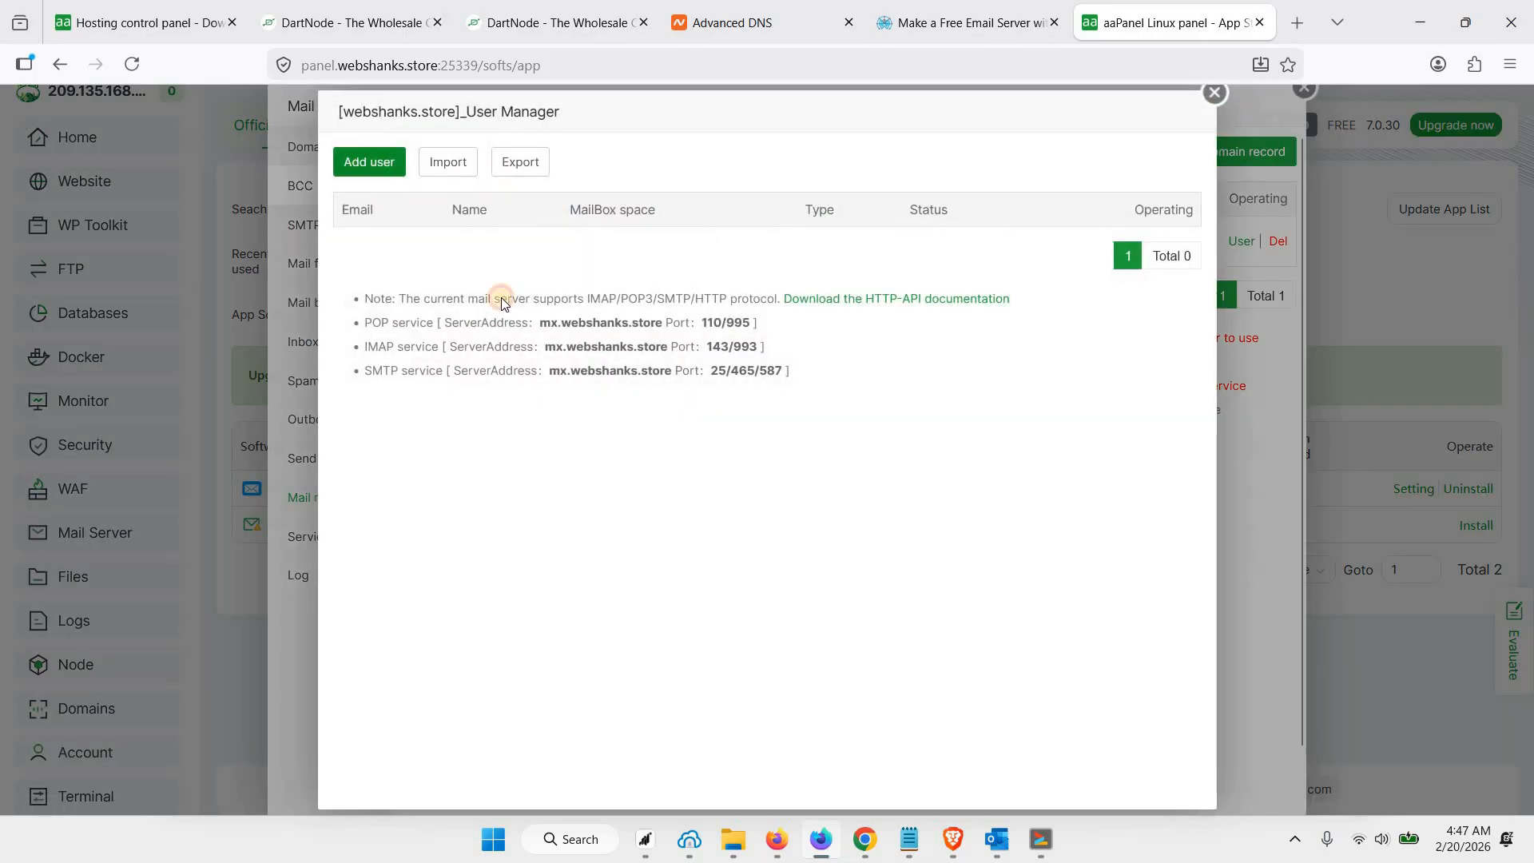
pyautogui.click(661, 405)
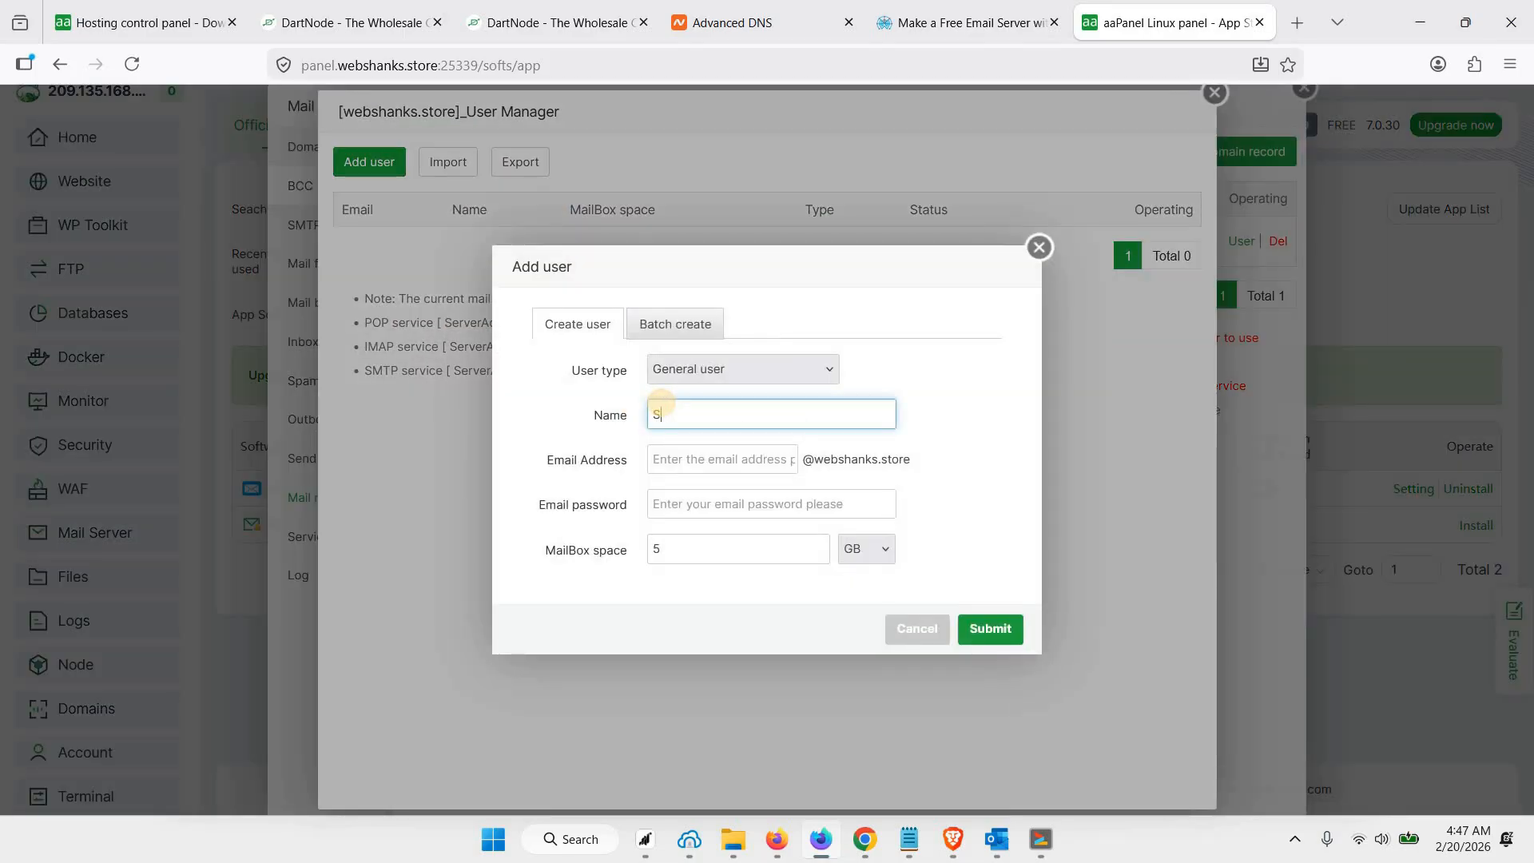
pyautogui.press('Tab')
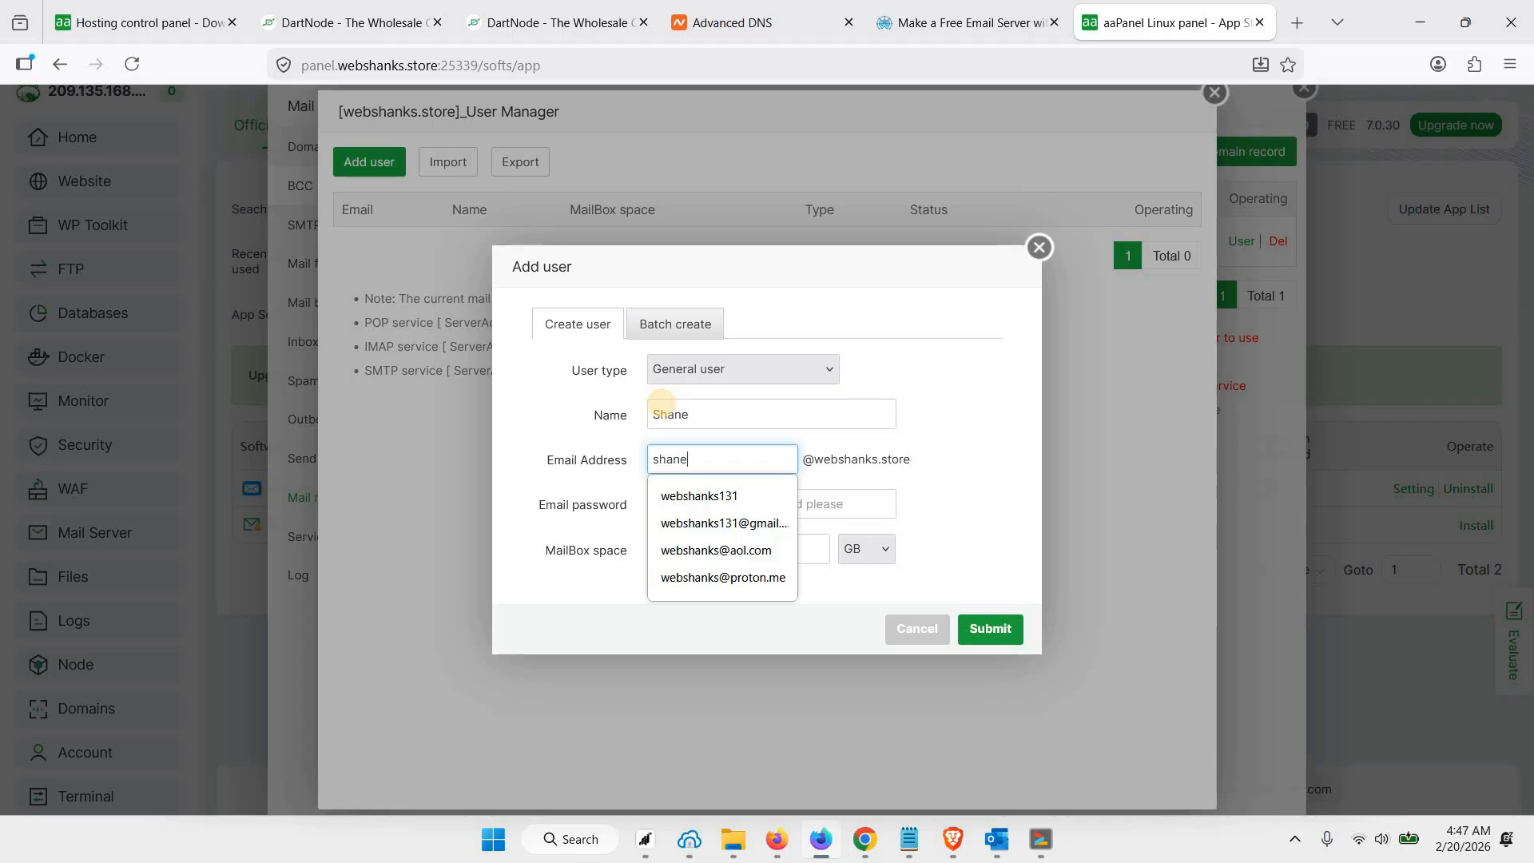
# Paste the email password for the new mailbox user, submit the account and close the user manager
pyautogui.press('Tab')
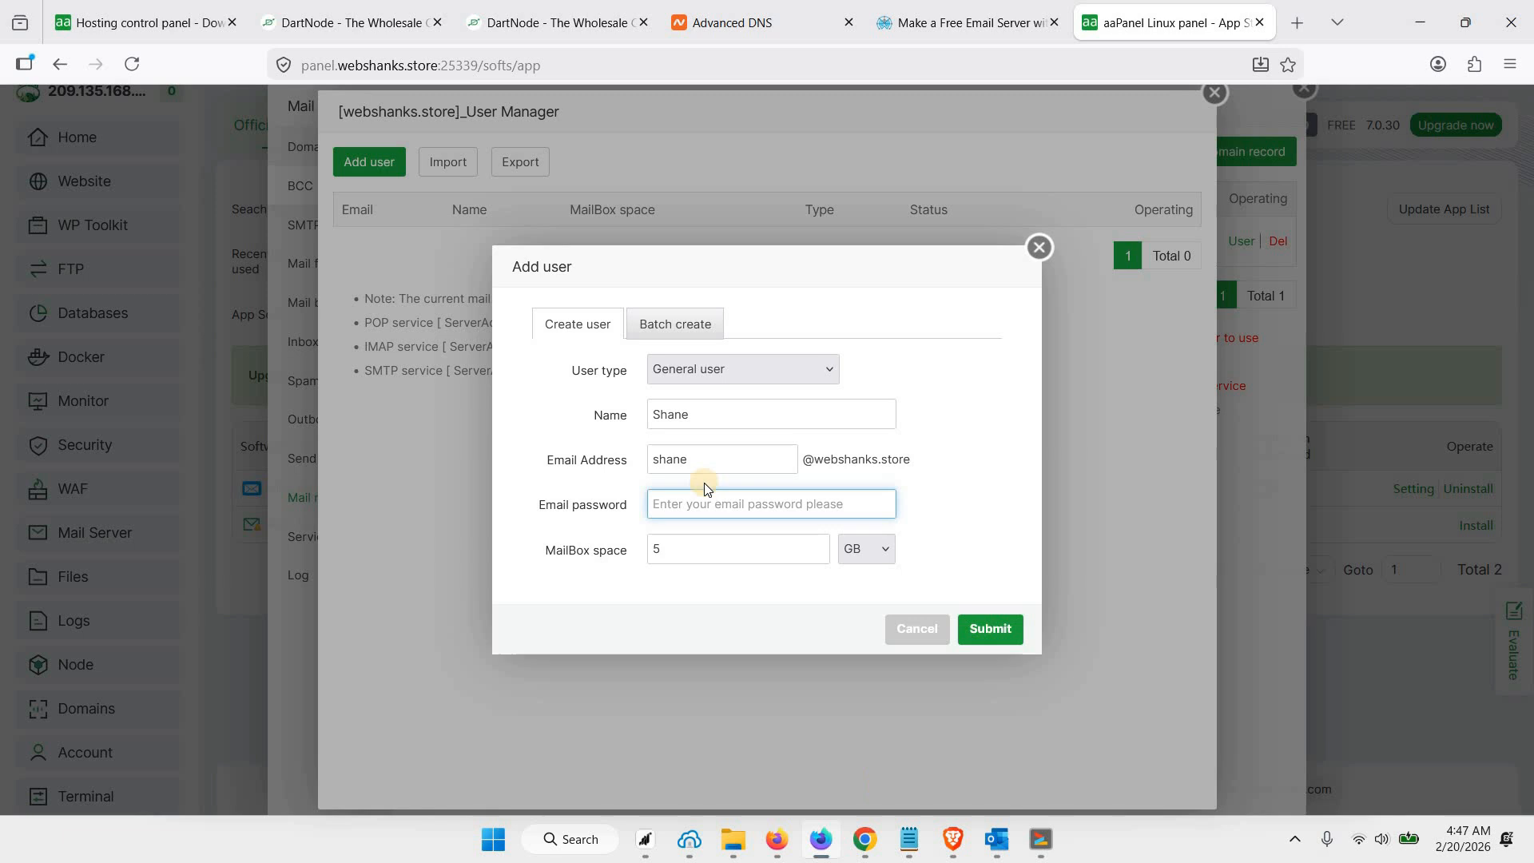
pyautogui.hotkey('ctrl', 'v')
pyautogui.click(1001, 631)
pyautogui.press('Return')
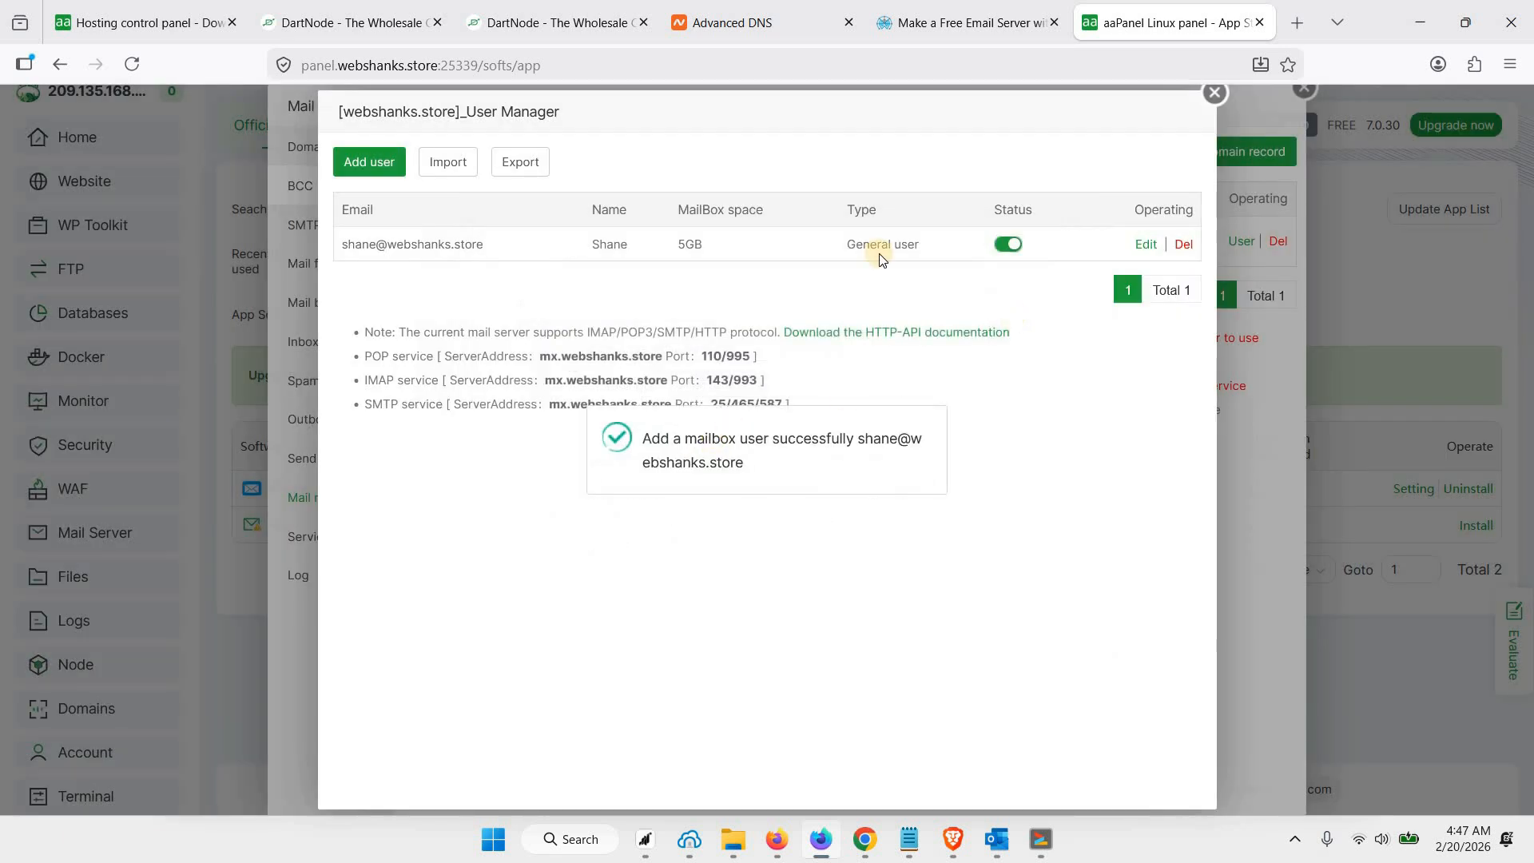
pyautogui.click(1214, 91)
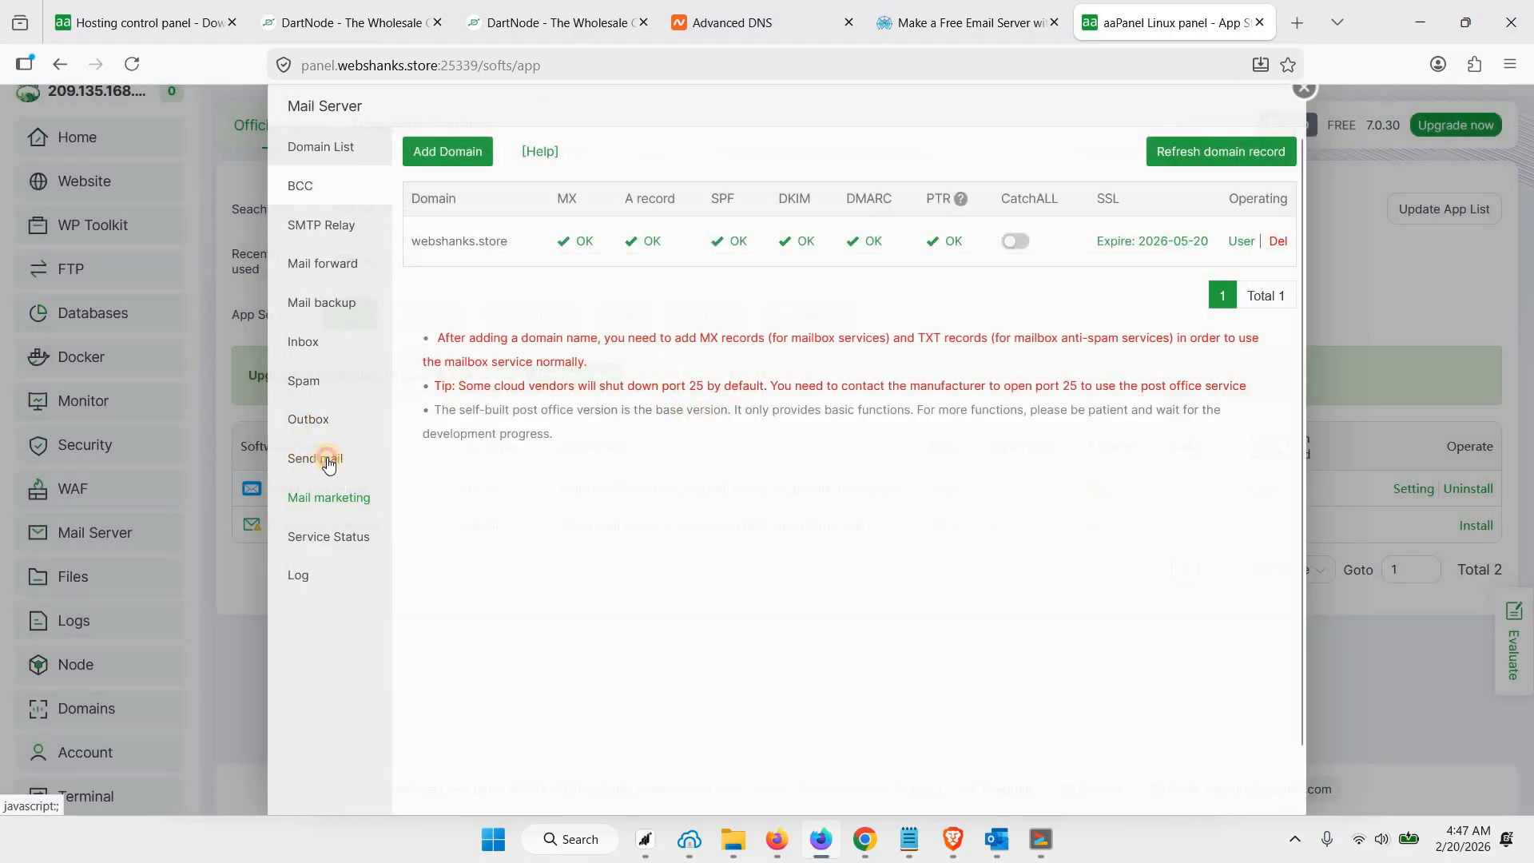
# Open the mail server's send form, load mail-tester.com in a new tab and copy its test e-mail address
pyautogui.click(327, 459)
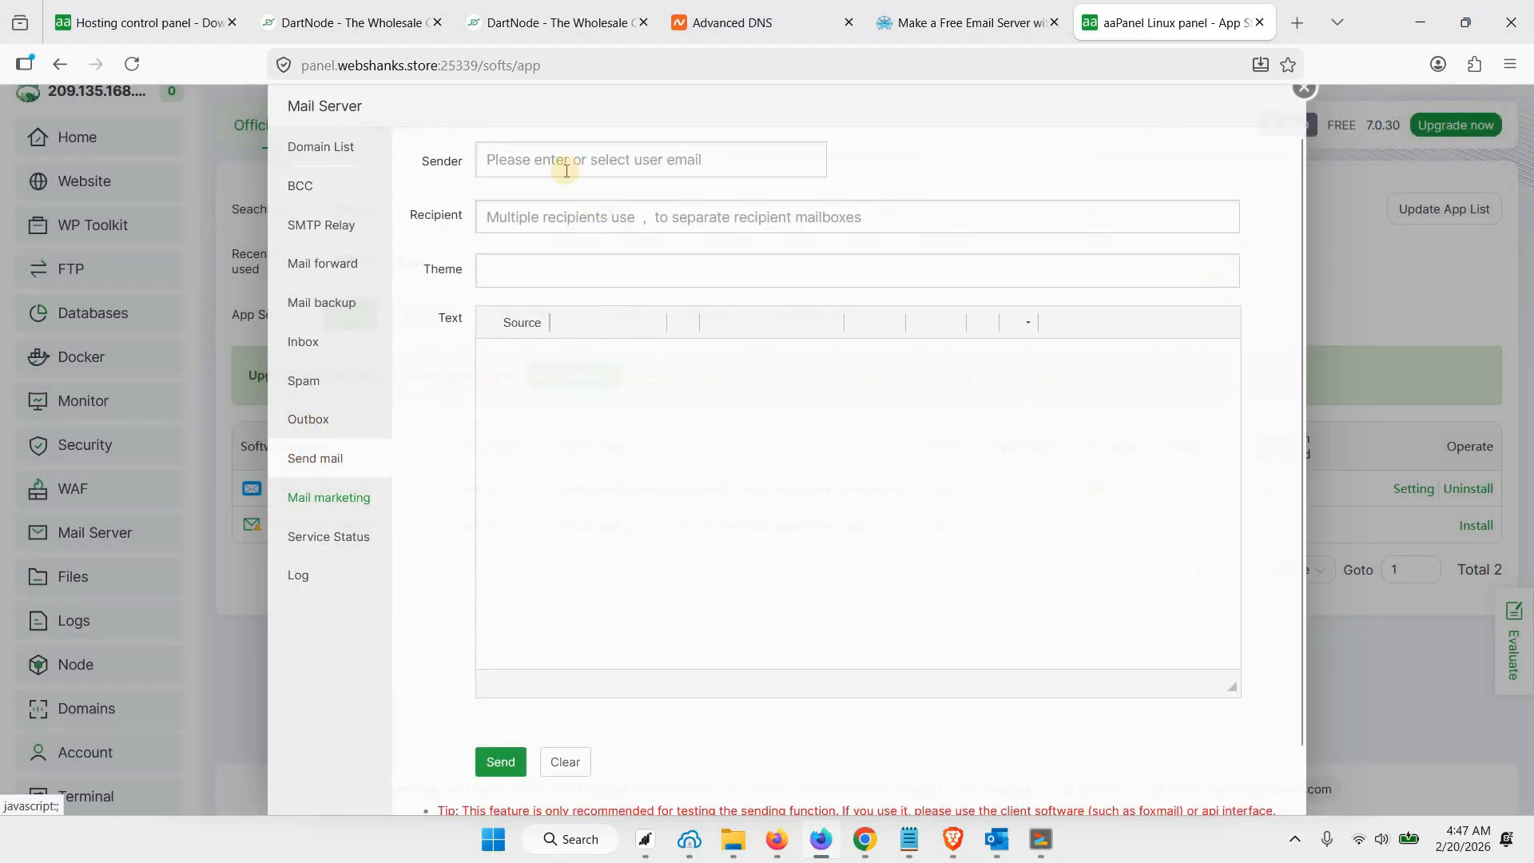
pyautogui.click(1296, 35)
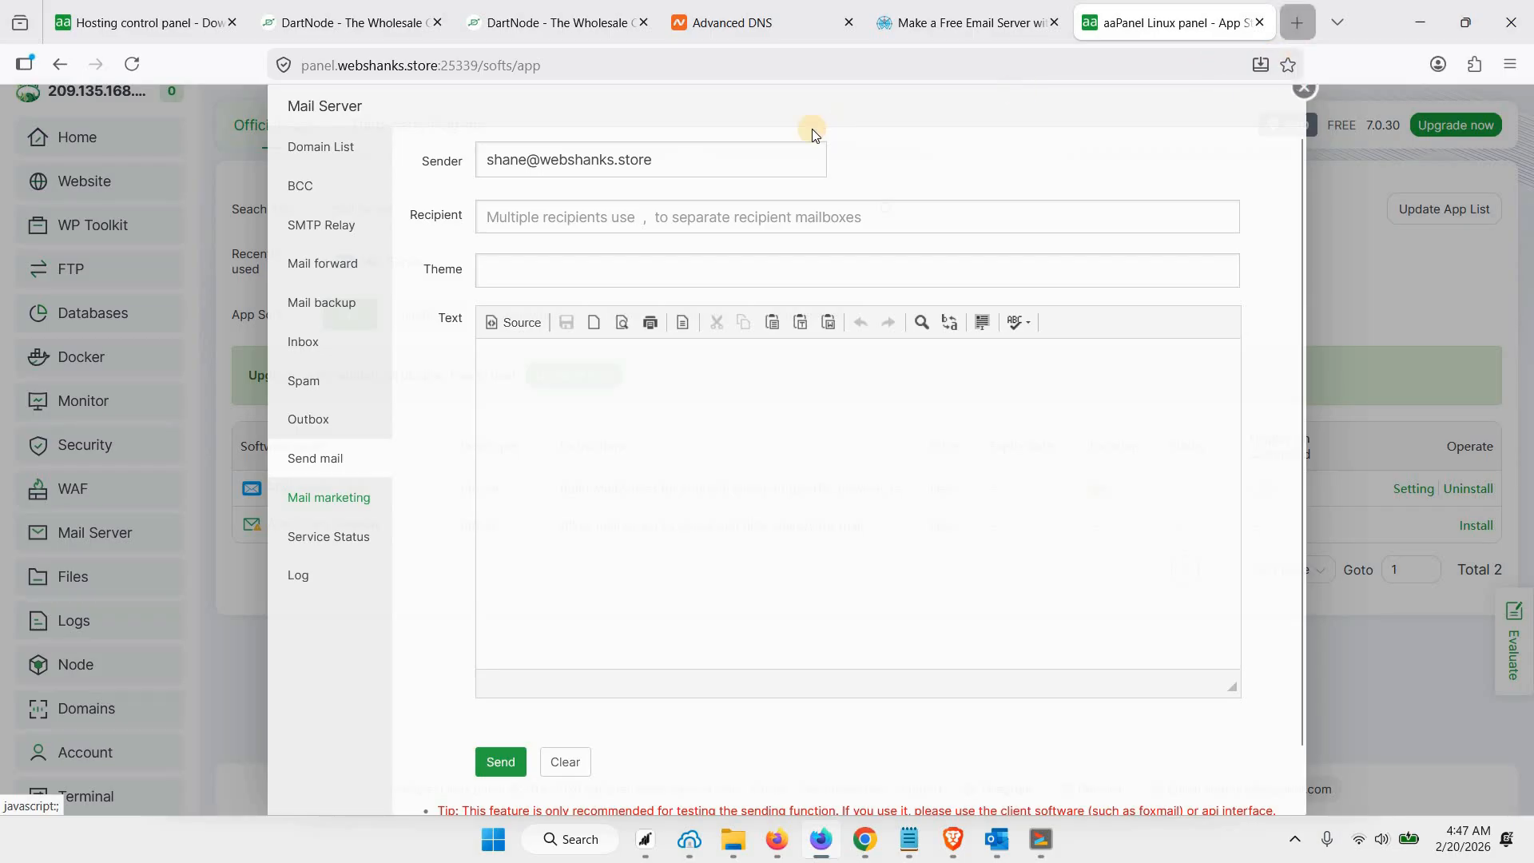
pyautogui.write('mail0')
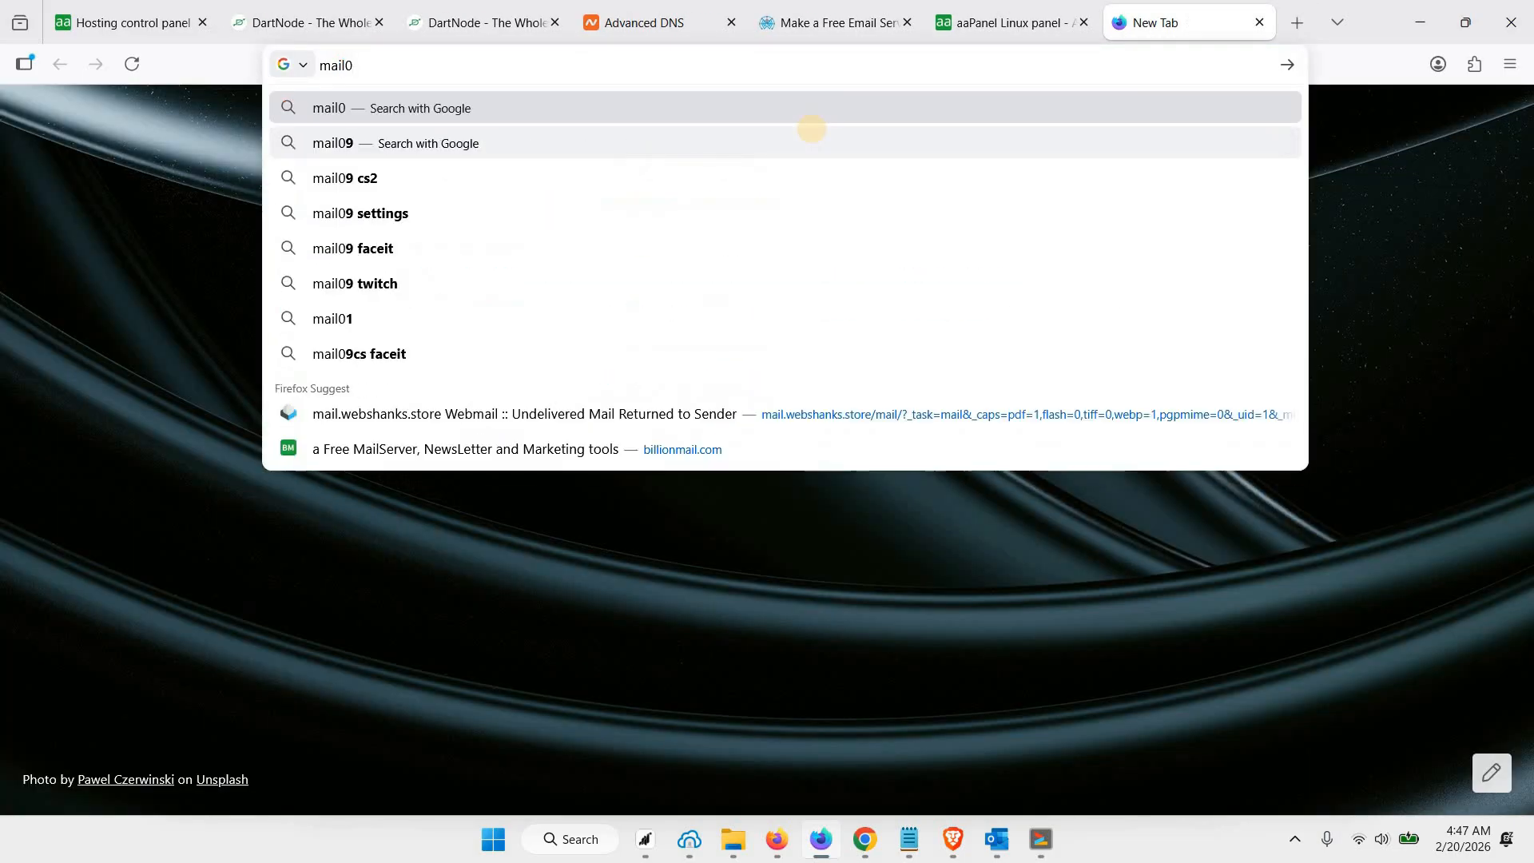
pyautogui.press('BackSpace')
pyautogui.write('-tester')
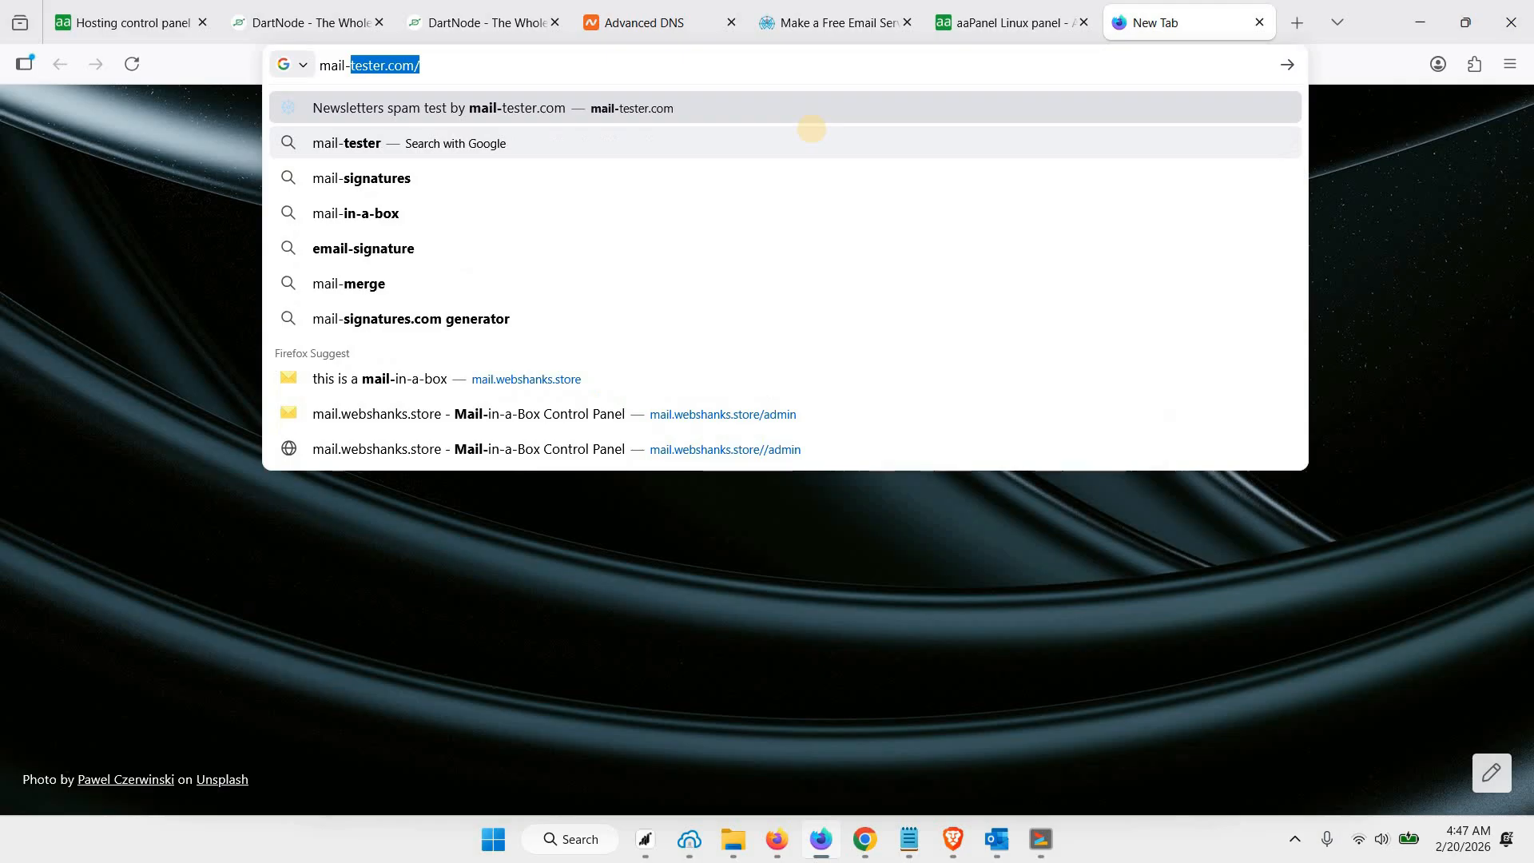
pyautogui.press('Return')
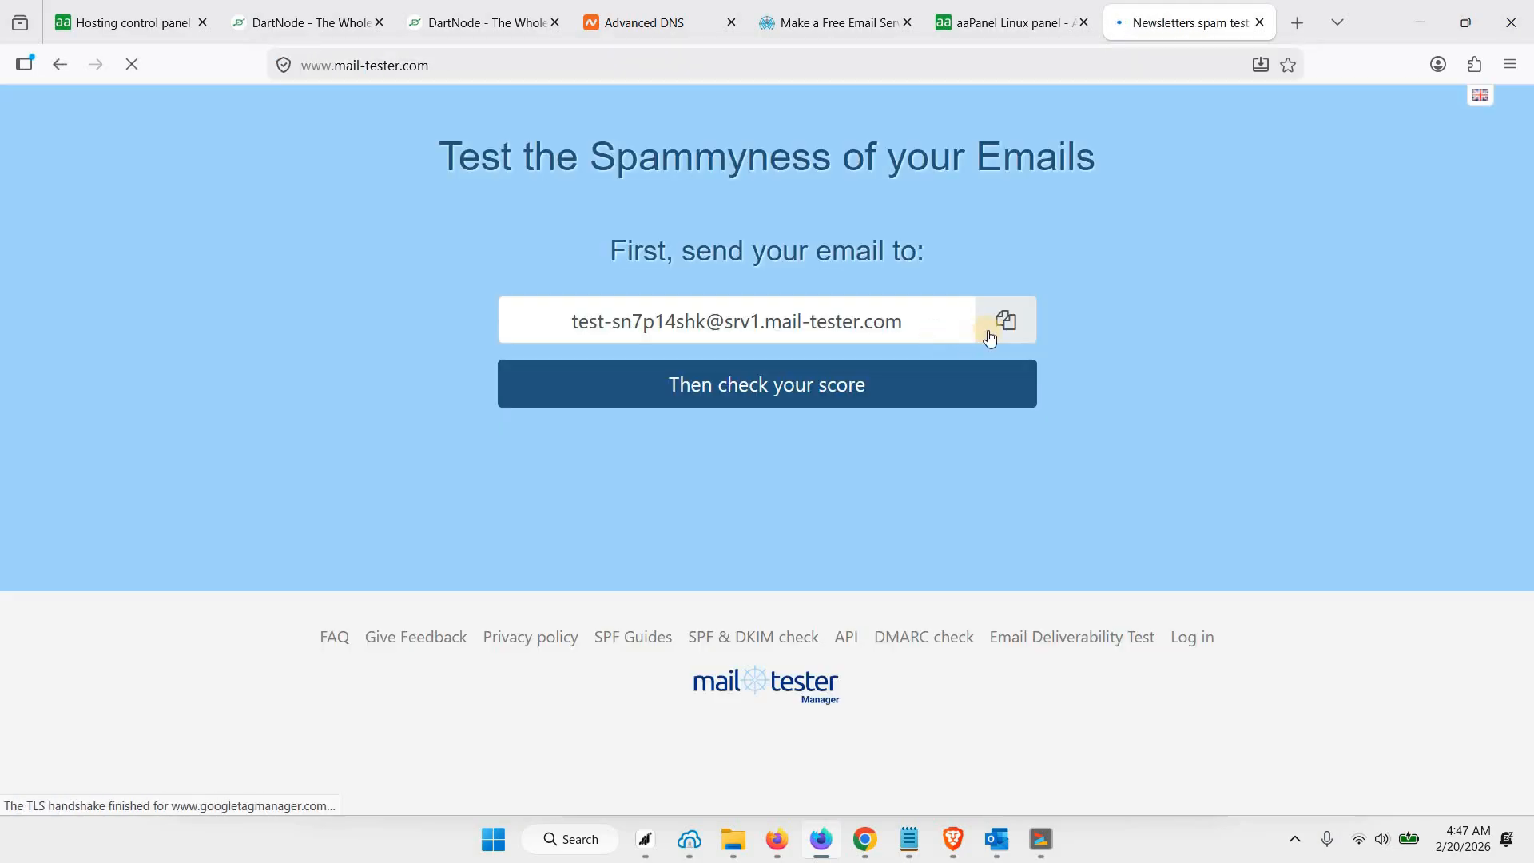
pyautogui.click(1006, 321)
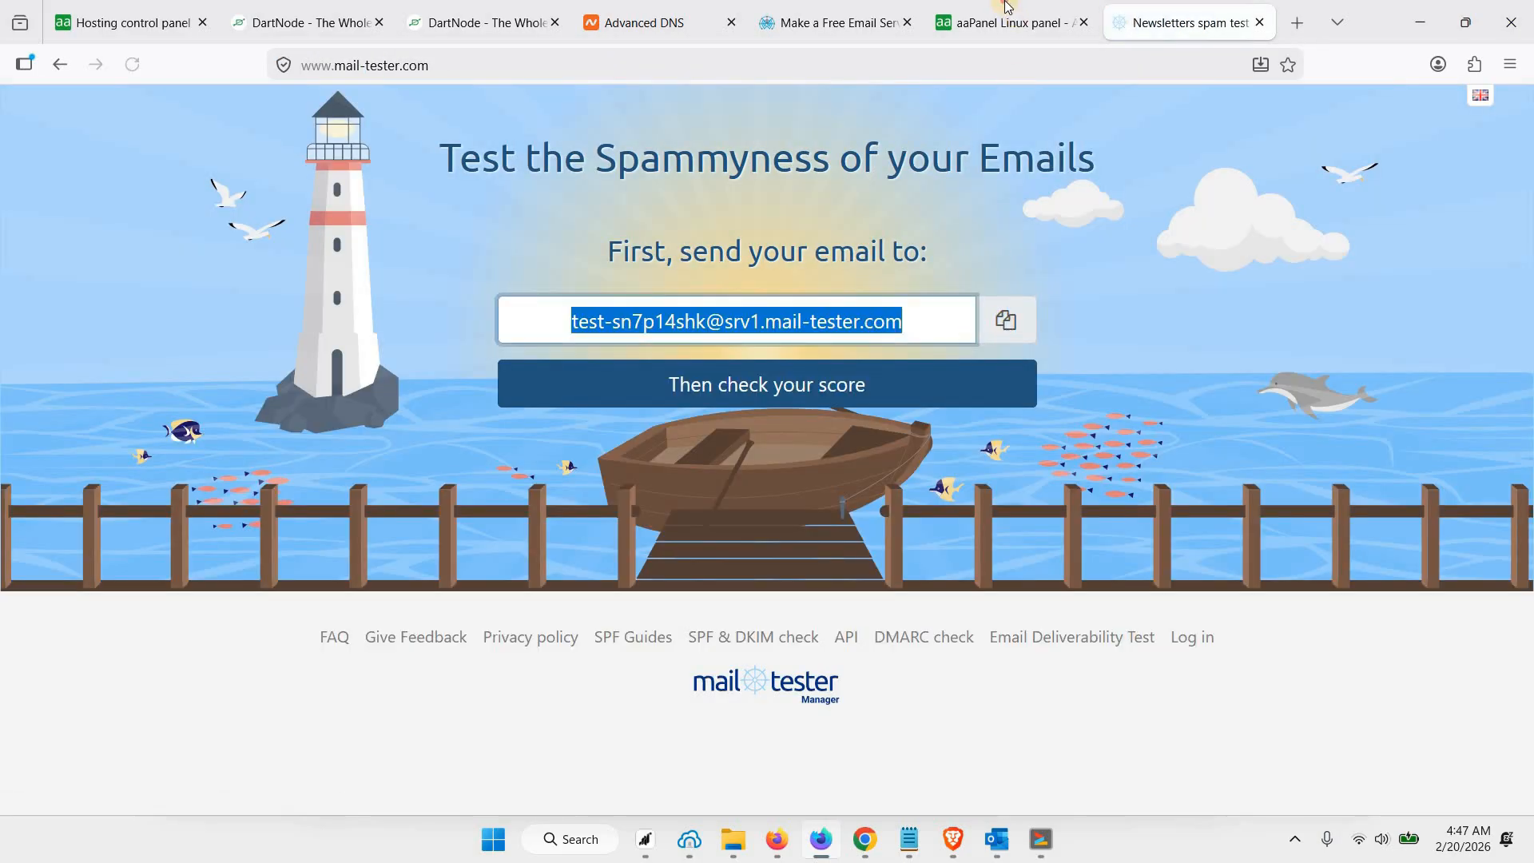
# Send a mail to the copied test address with the theme "Hello" and the text "How are you?" signed with the sender's name
pyautogui.click(1008, 23)
pyautogui.click(540, 223)
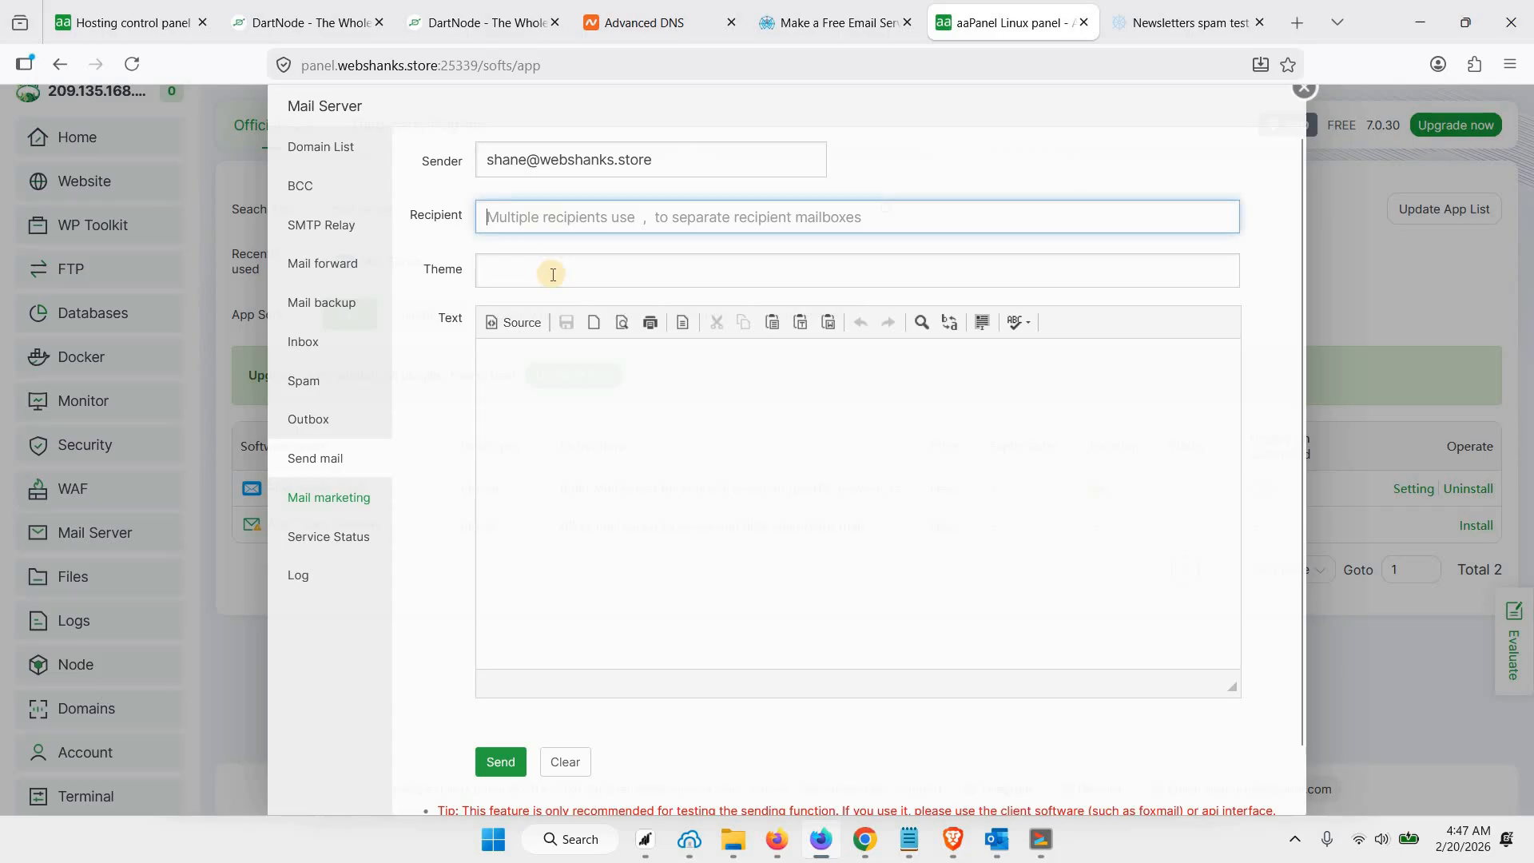
pyautogui.hotkey('ctrl', 'v')
pyautogui.click(551, 271)
pyautogui.write('Hello')
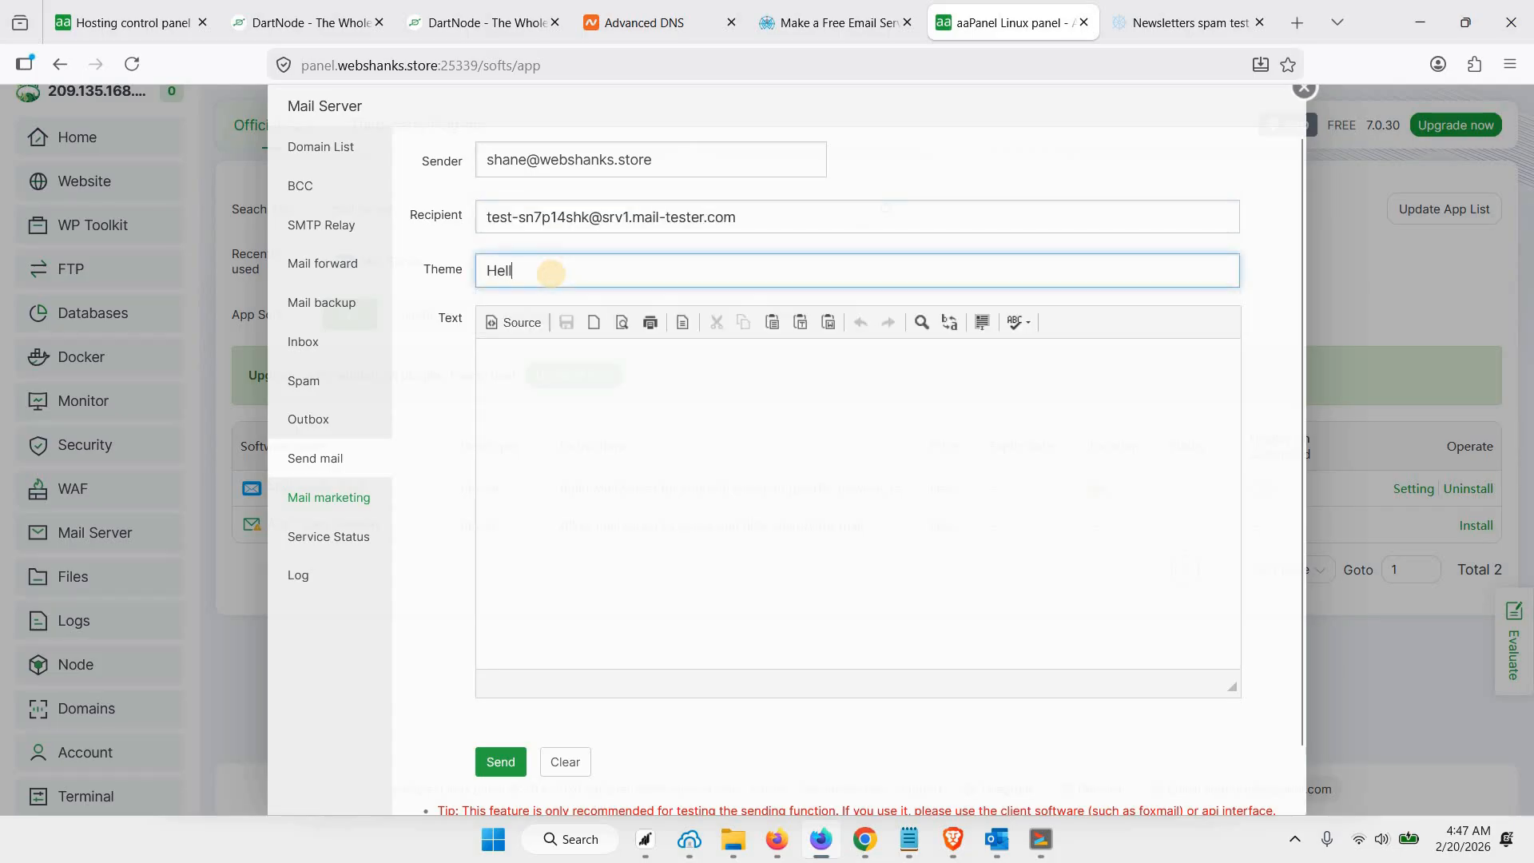
pyautogui.click(582, 390)
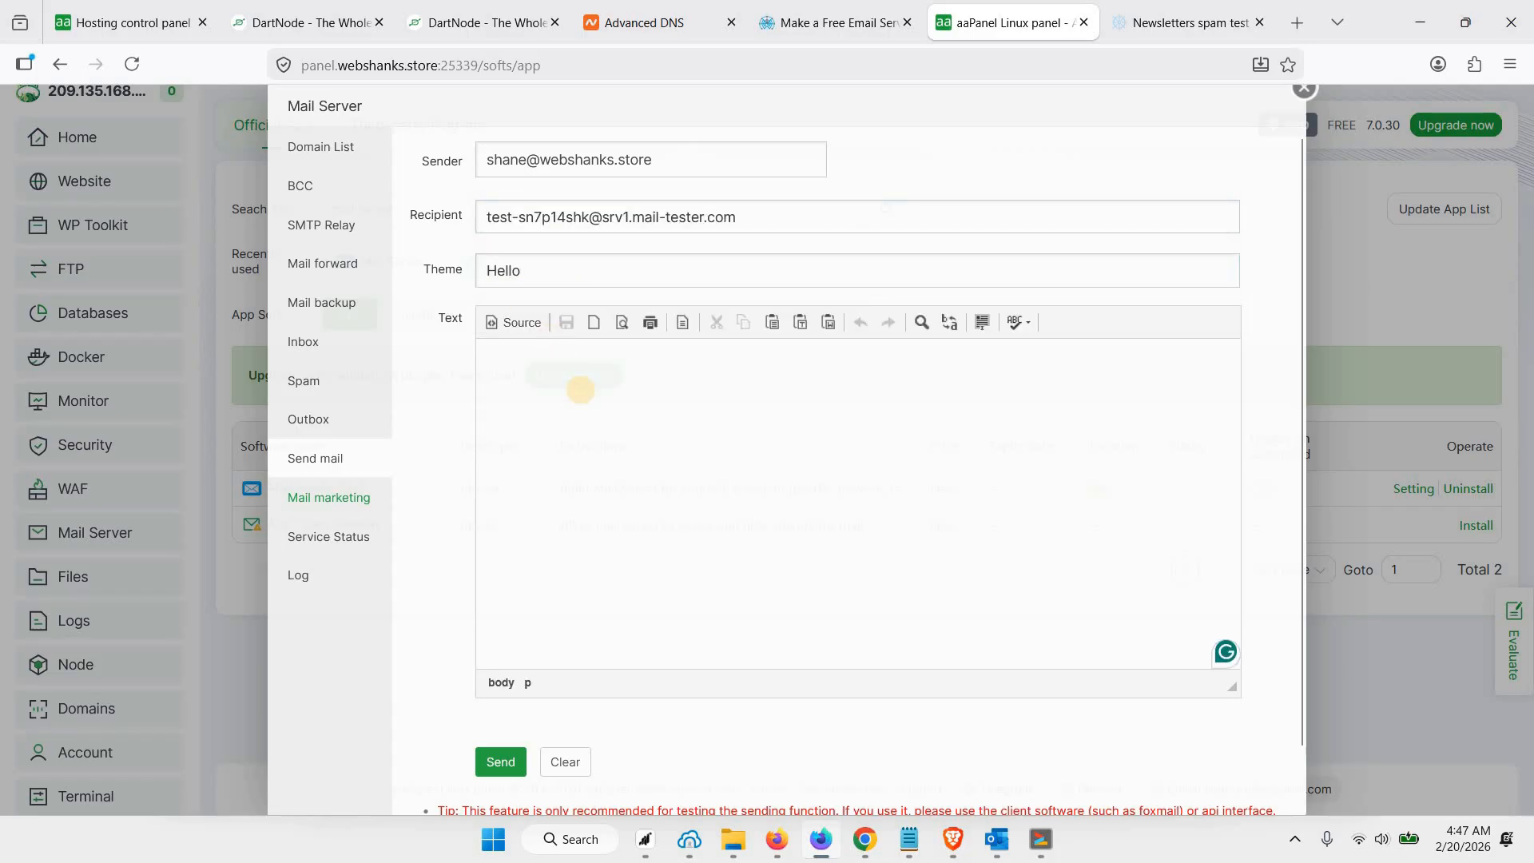
pyautogui.write('How are you')
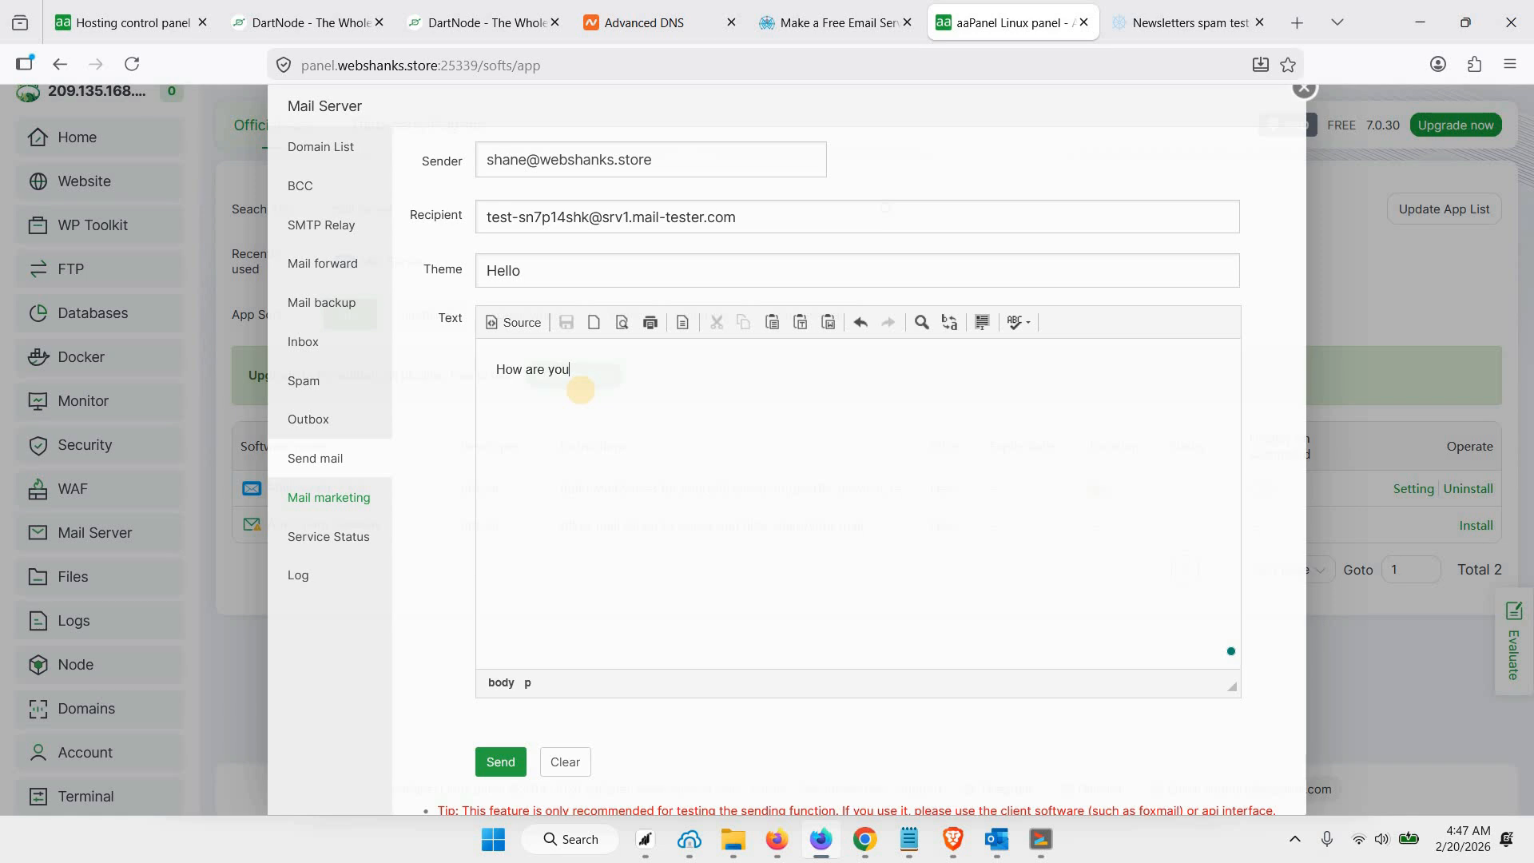
pyautogui.write('? Shane')
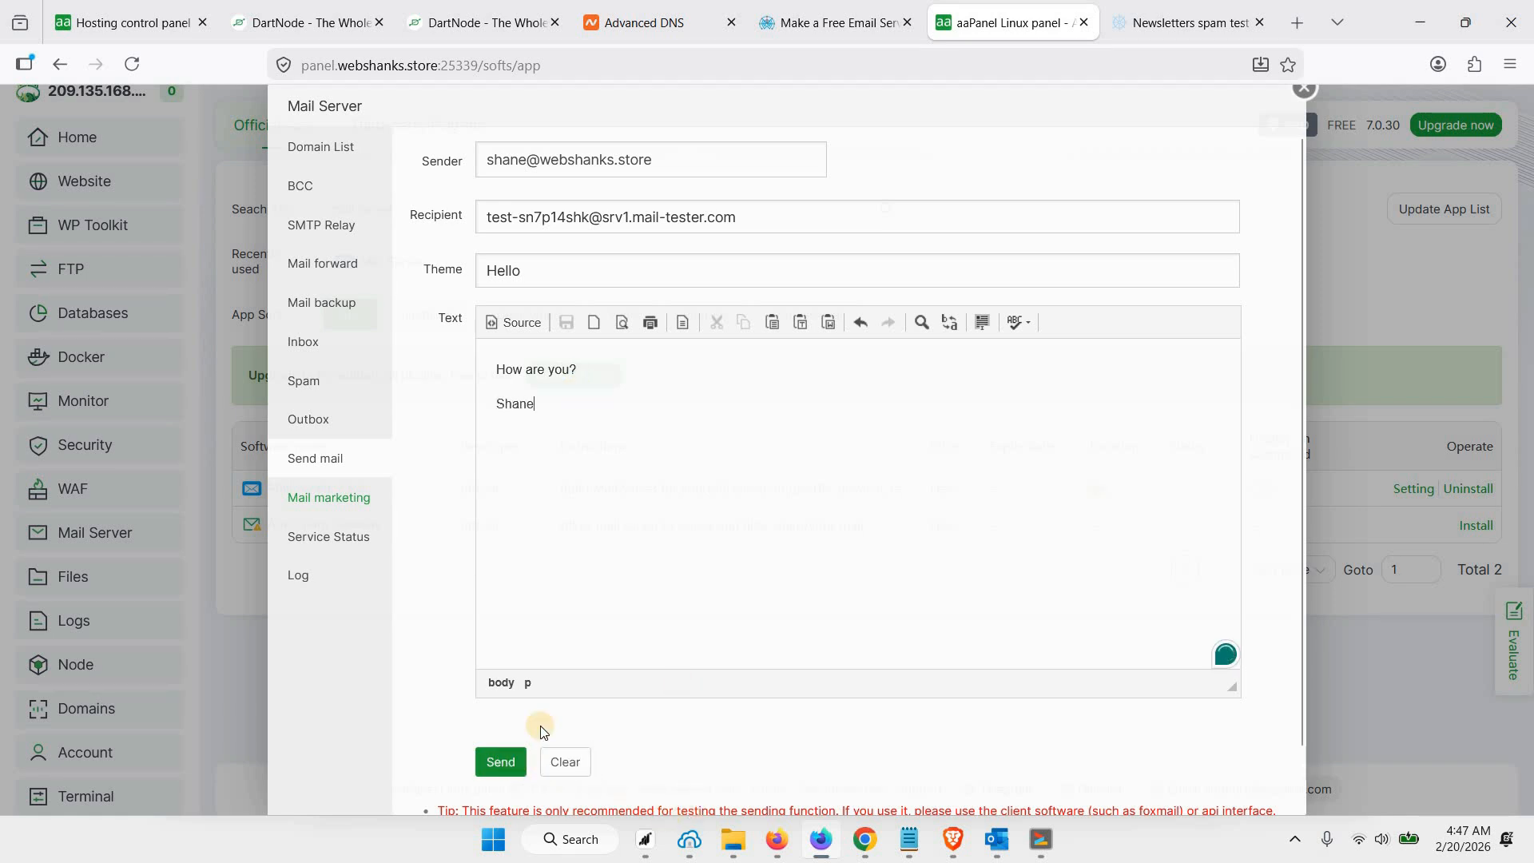
pyautogui.click(500, 761)
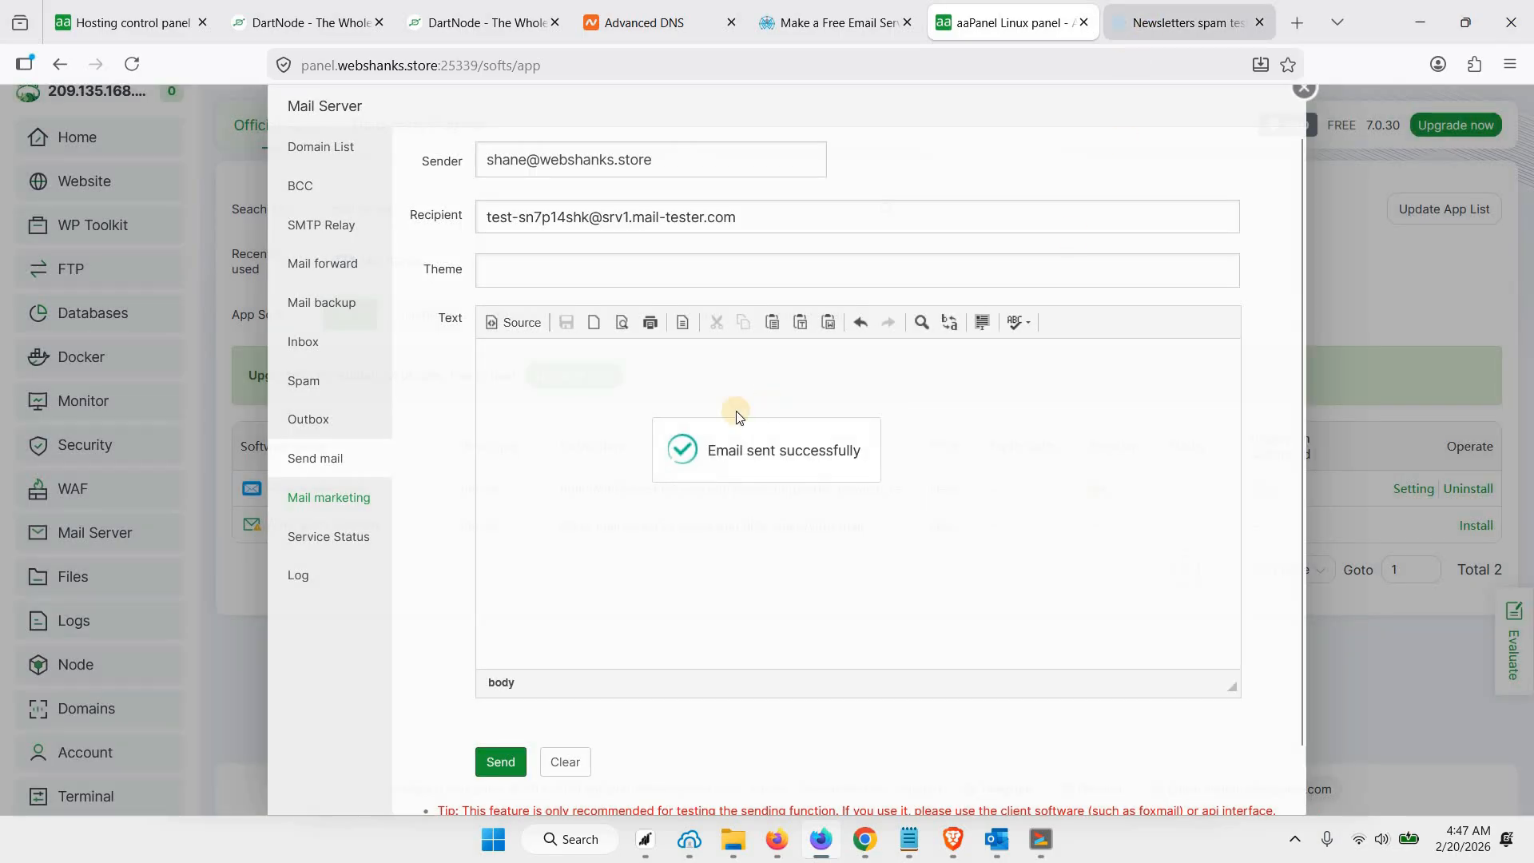
# Check the sent test mail's spam score on mail-tester.com
pyautogui.click(1189, 22)
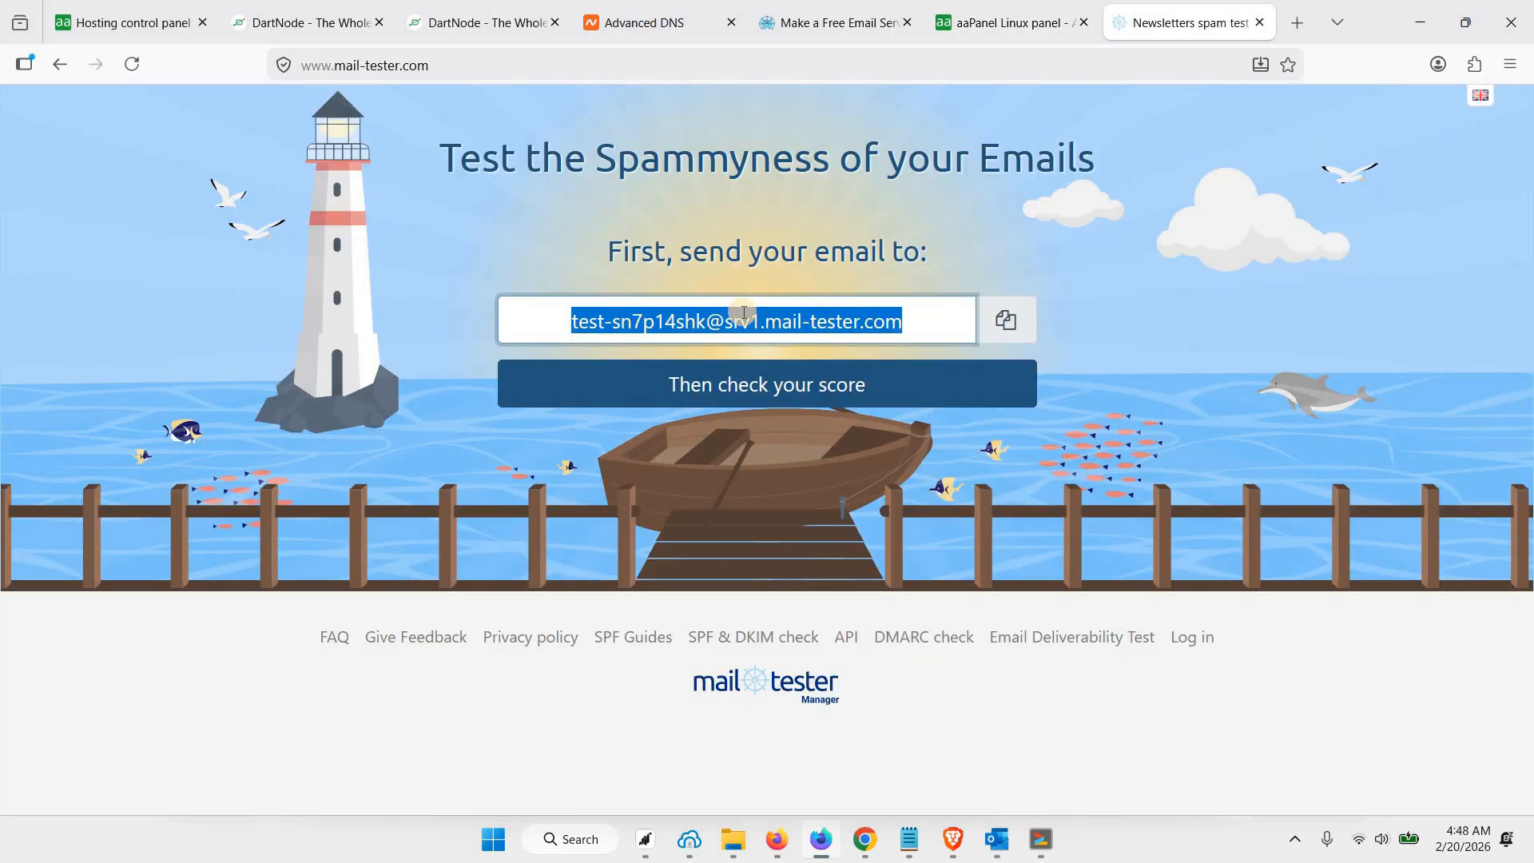
pyautogui.click(801, 383)
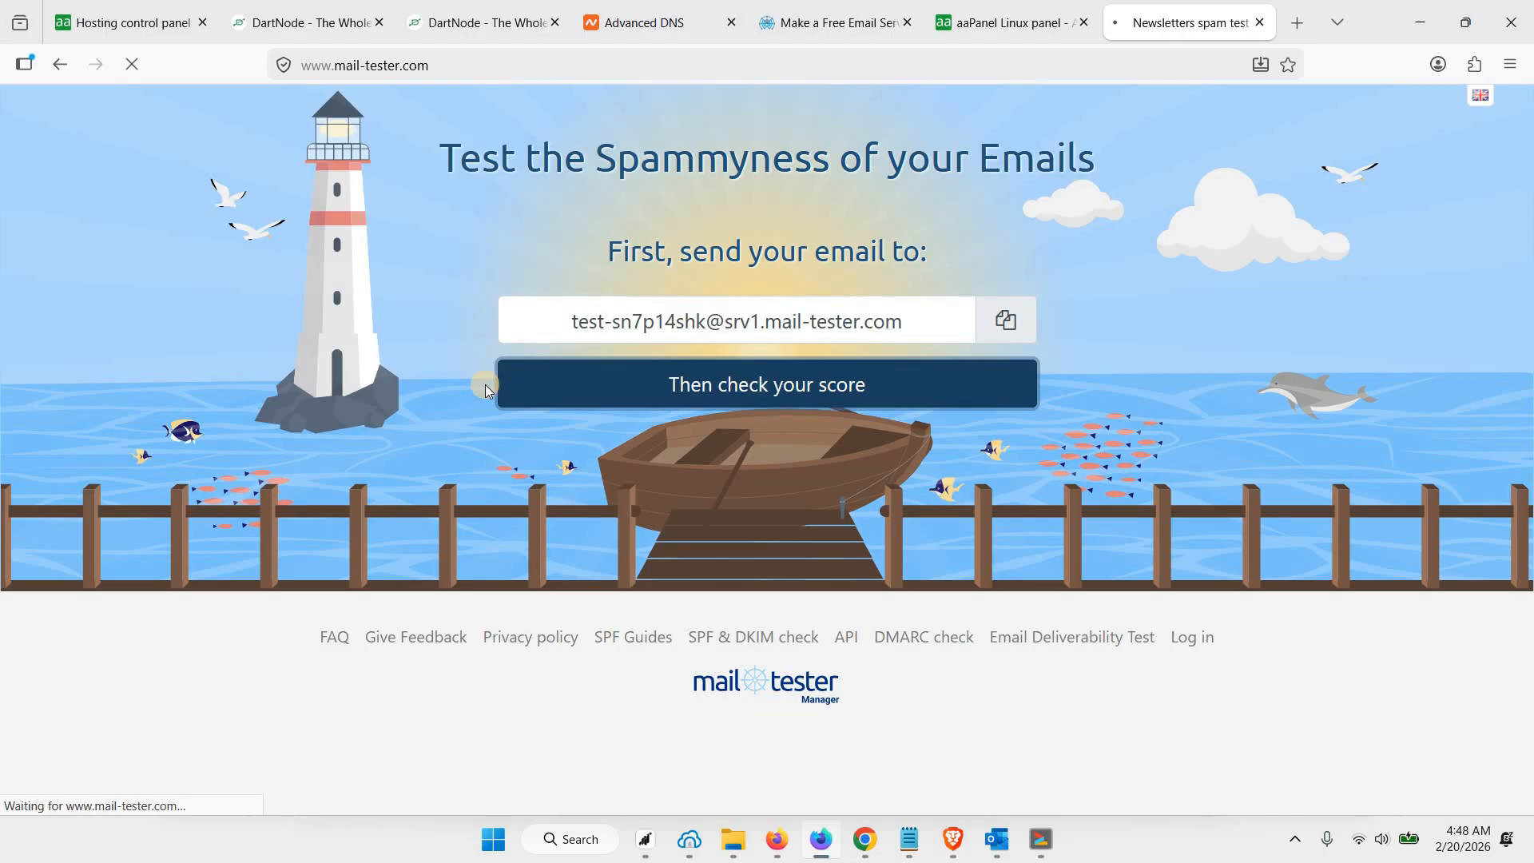
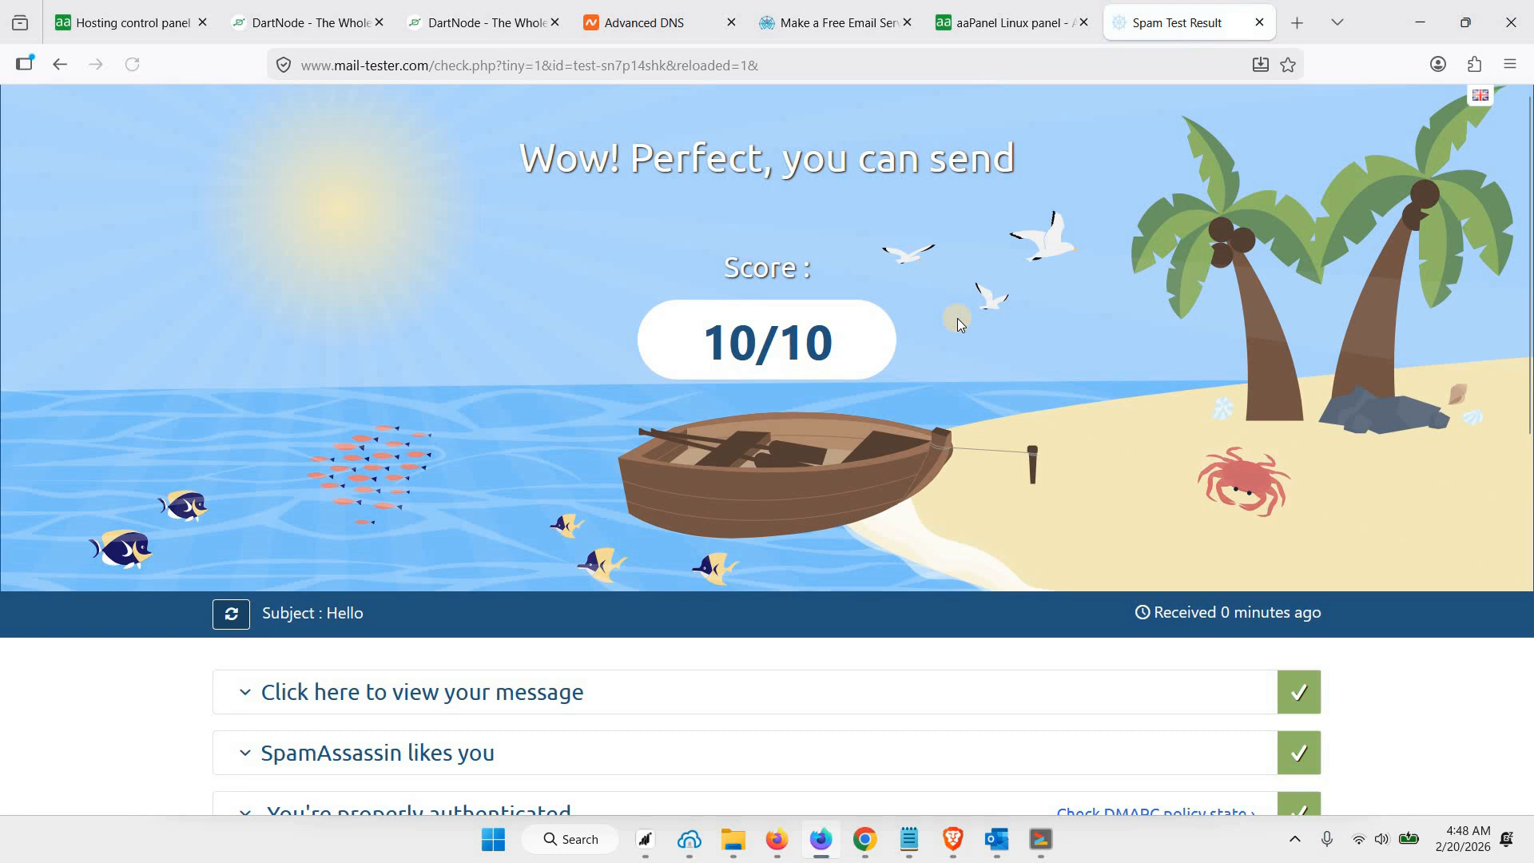
# Inspect the sender and bounce details of the test message in the mail-tester report and look over the report's check results
pyautogui.click(431, 694)
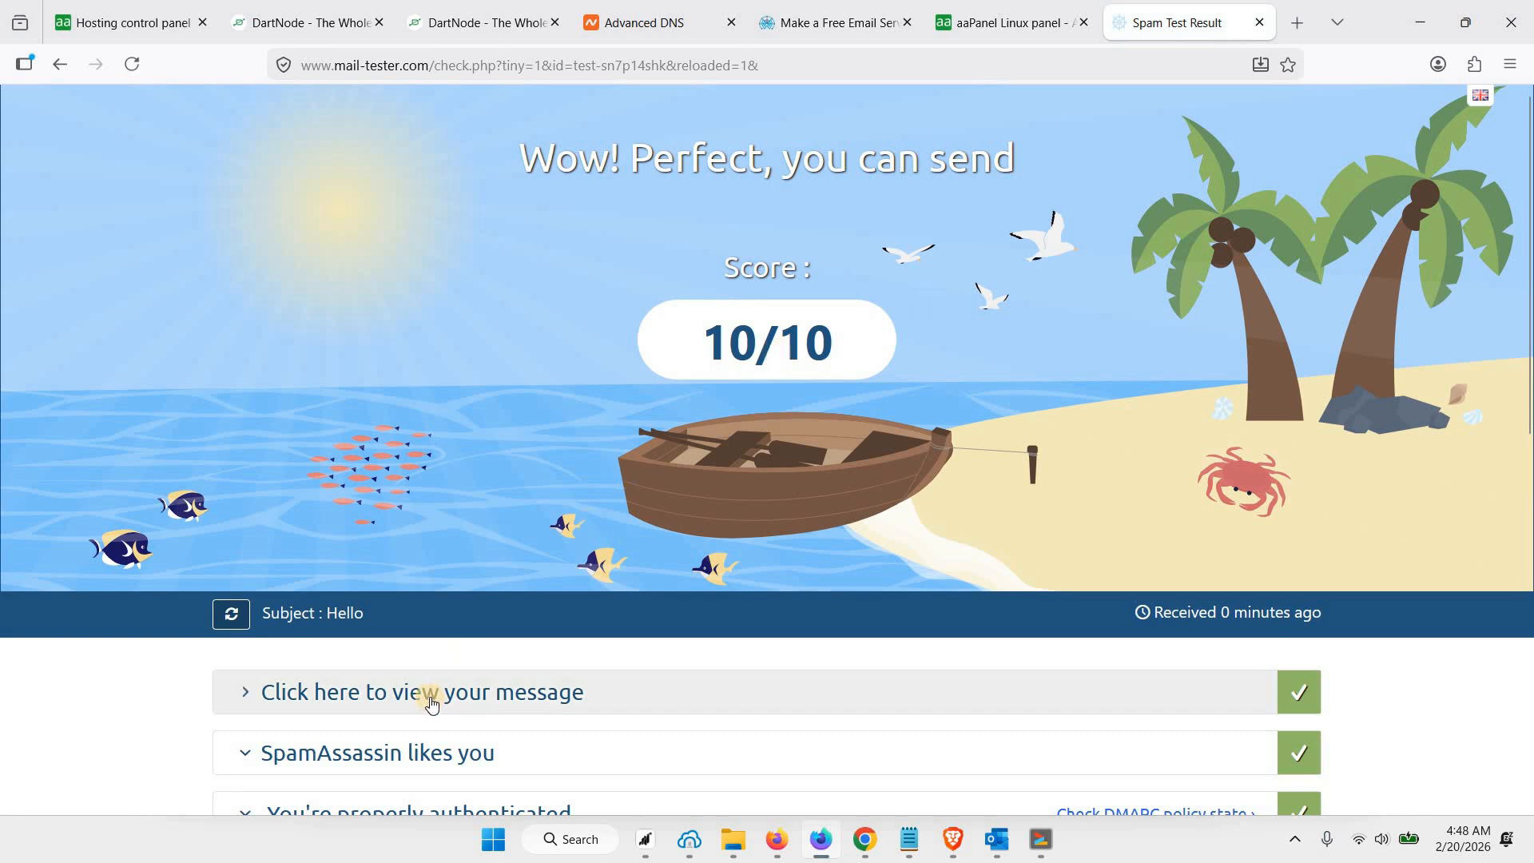
pyautogui.scroll(-1, 435, 683)
pyautogui.scroll(-1, 457, 642)
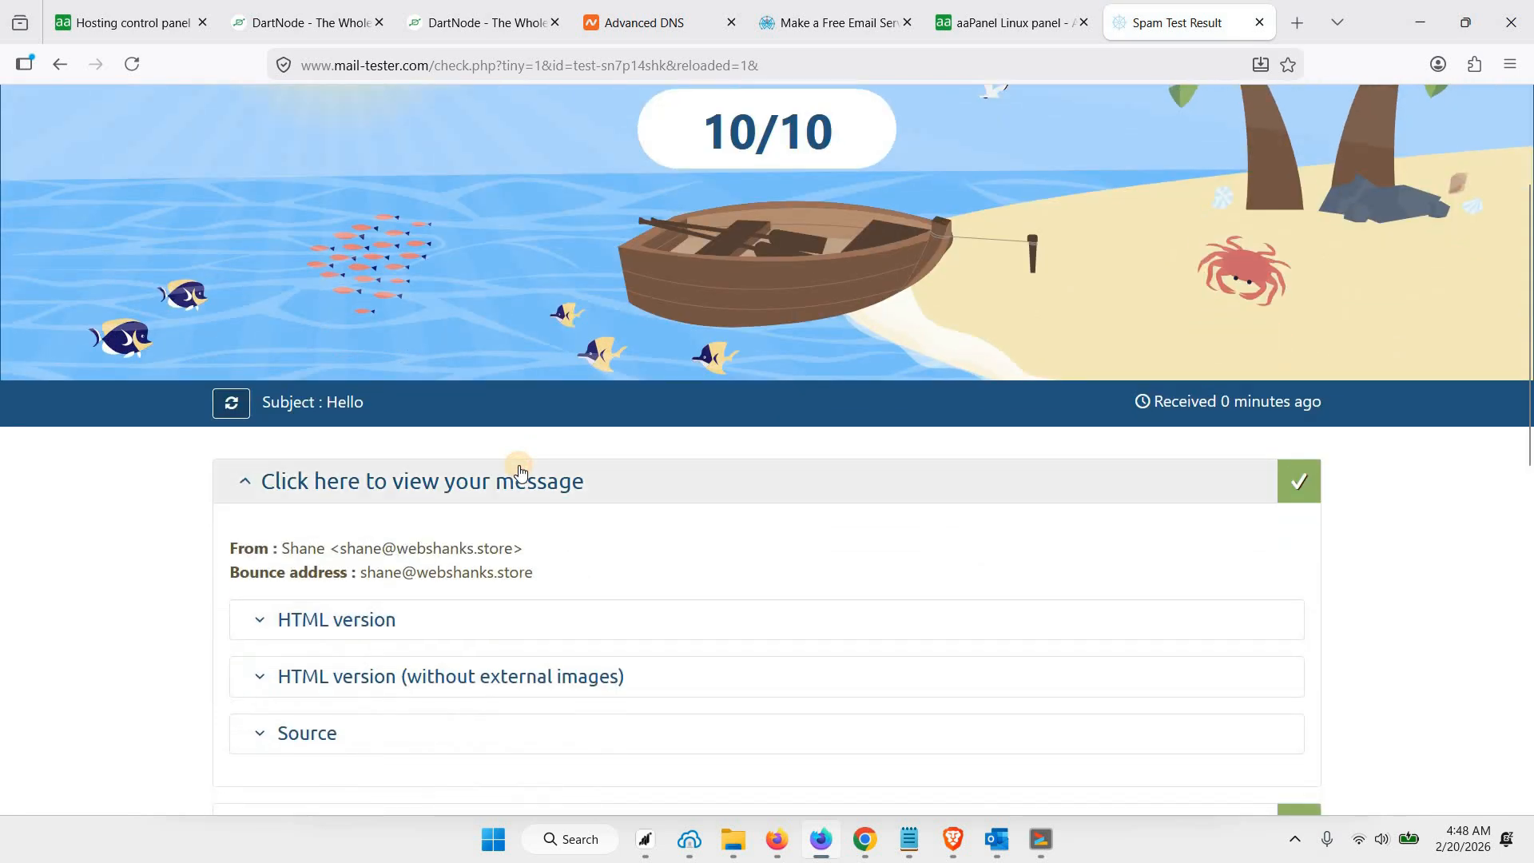
pyautogui.click(513, 471)
pyautogui.scroll(-3, 527, 448)
pyautogui.scroll(2, 571, 460)
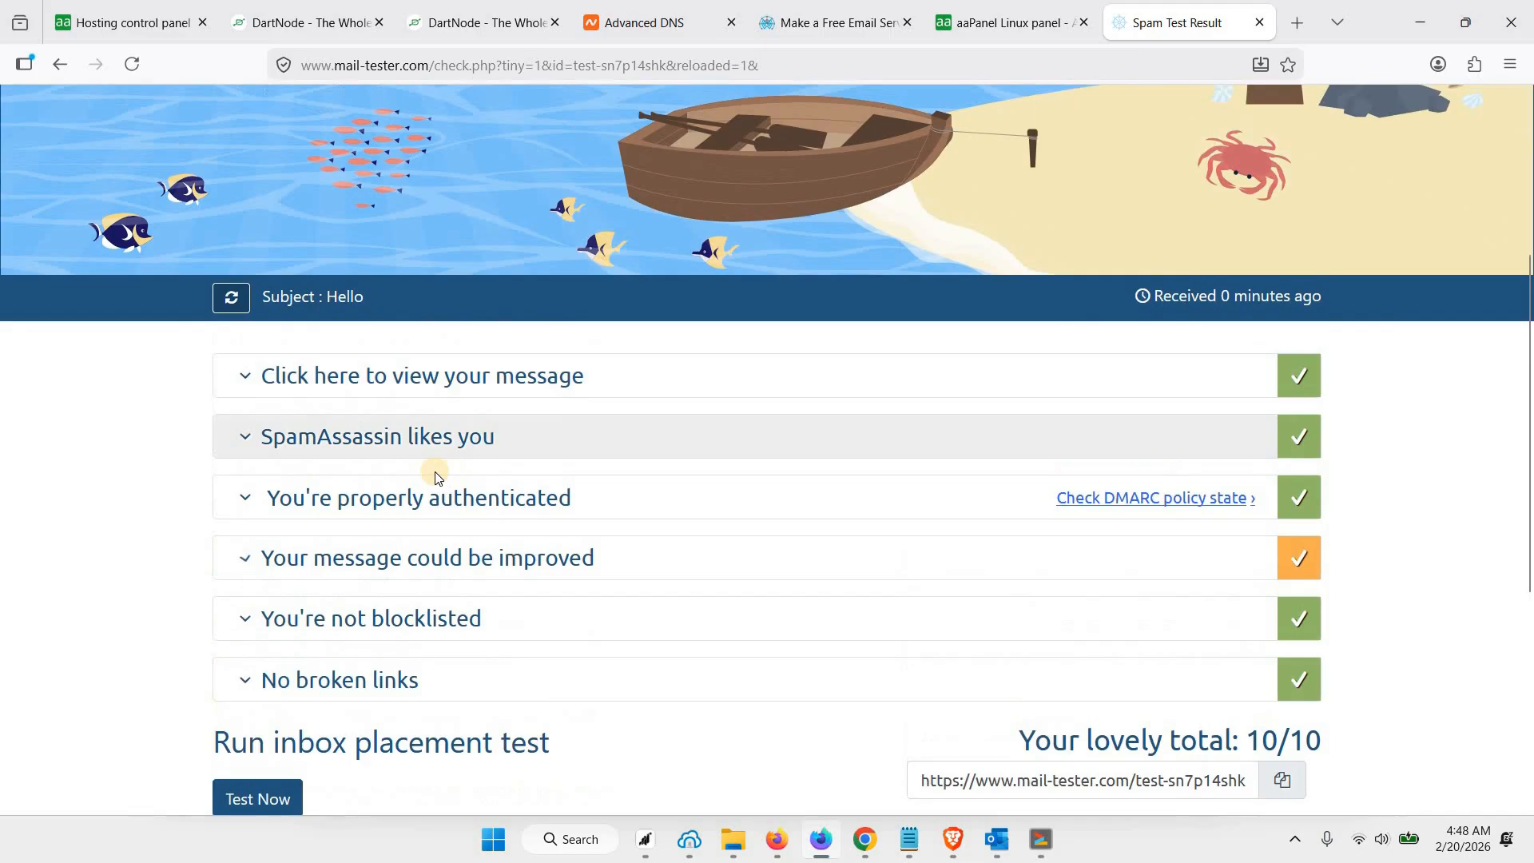
pyautogui.scroll(2, 411, 591)
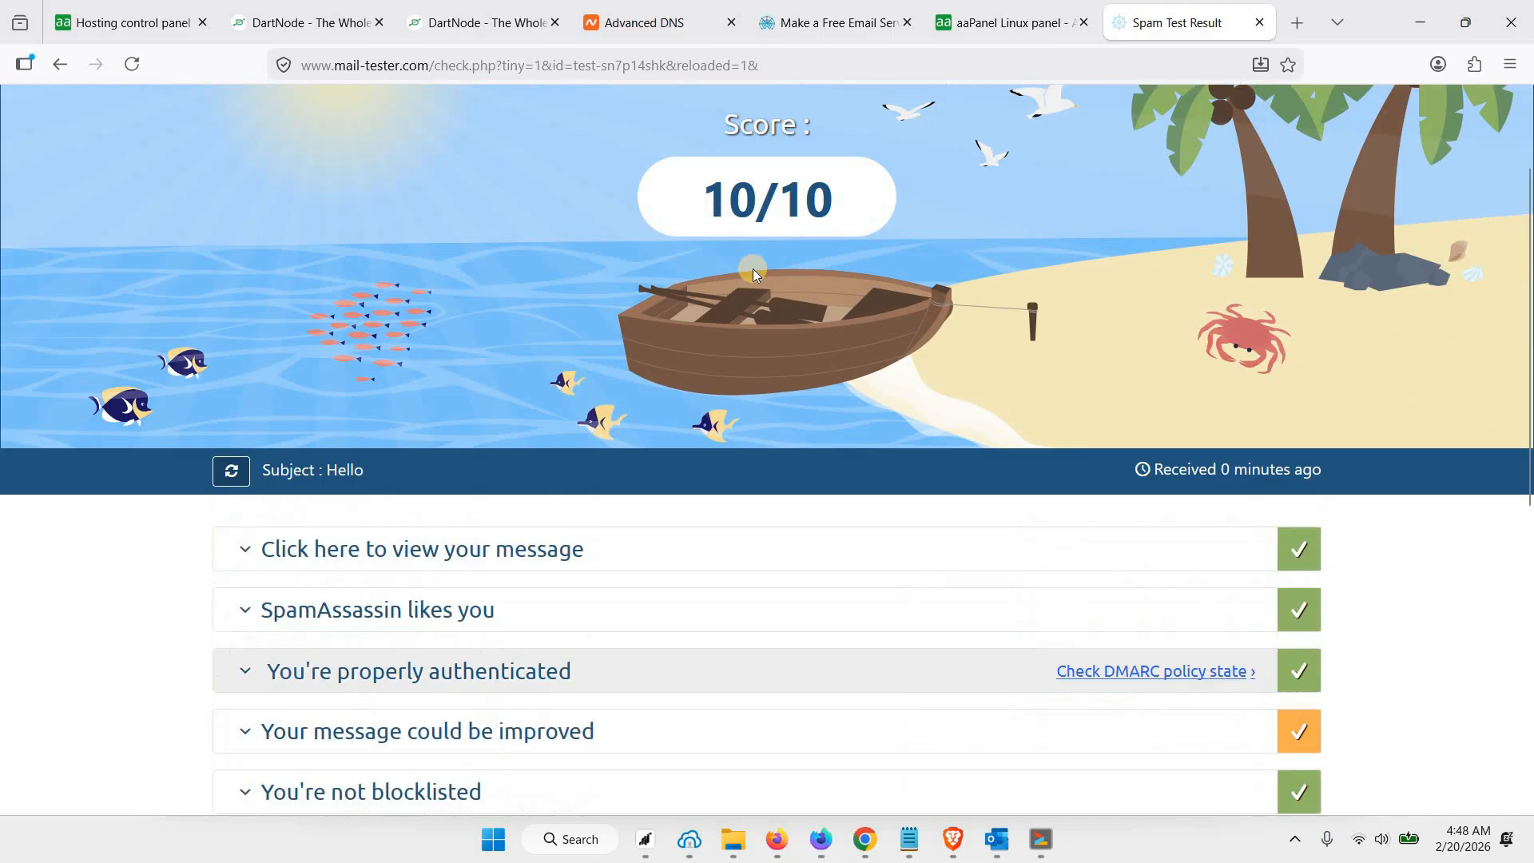
# Examine the SpamAssassin section of the report, including its DKIM and SPF rule results
pyautogui.scroll(-3, 511, 448)
pyautogui.click(420, 336)
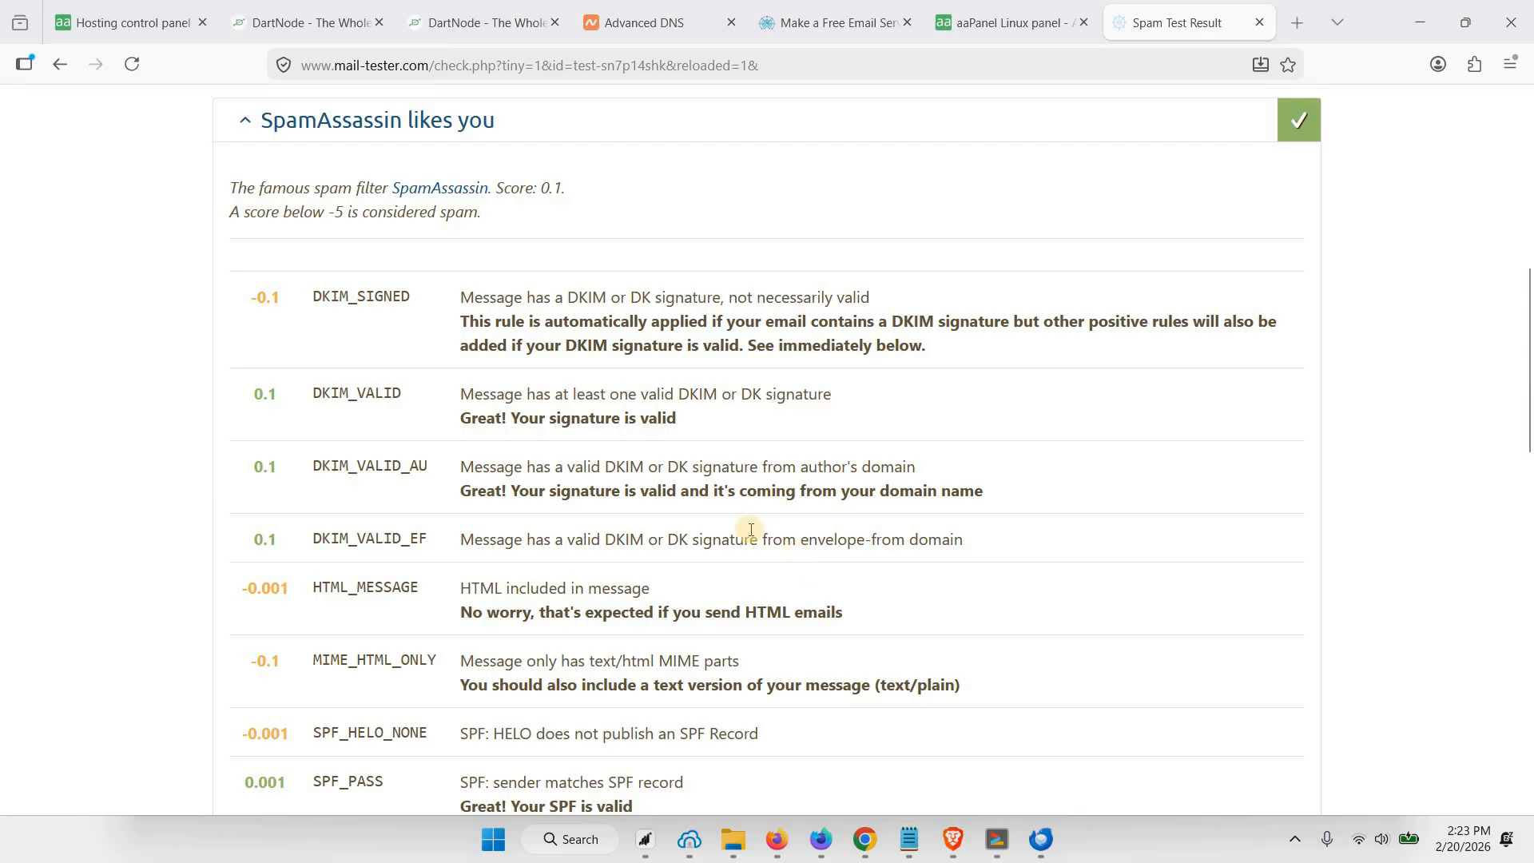
pyautogui.scroll(1, 750, 529)
pyautogui.scroll(-2, 729, 524)
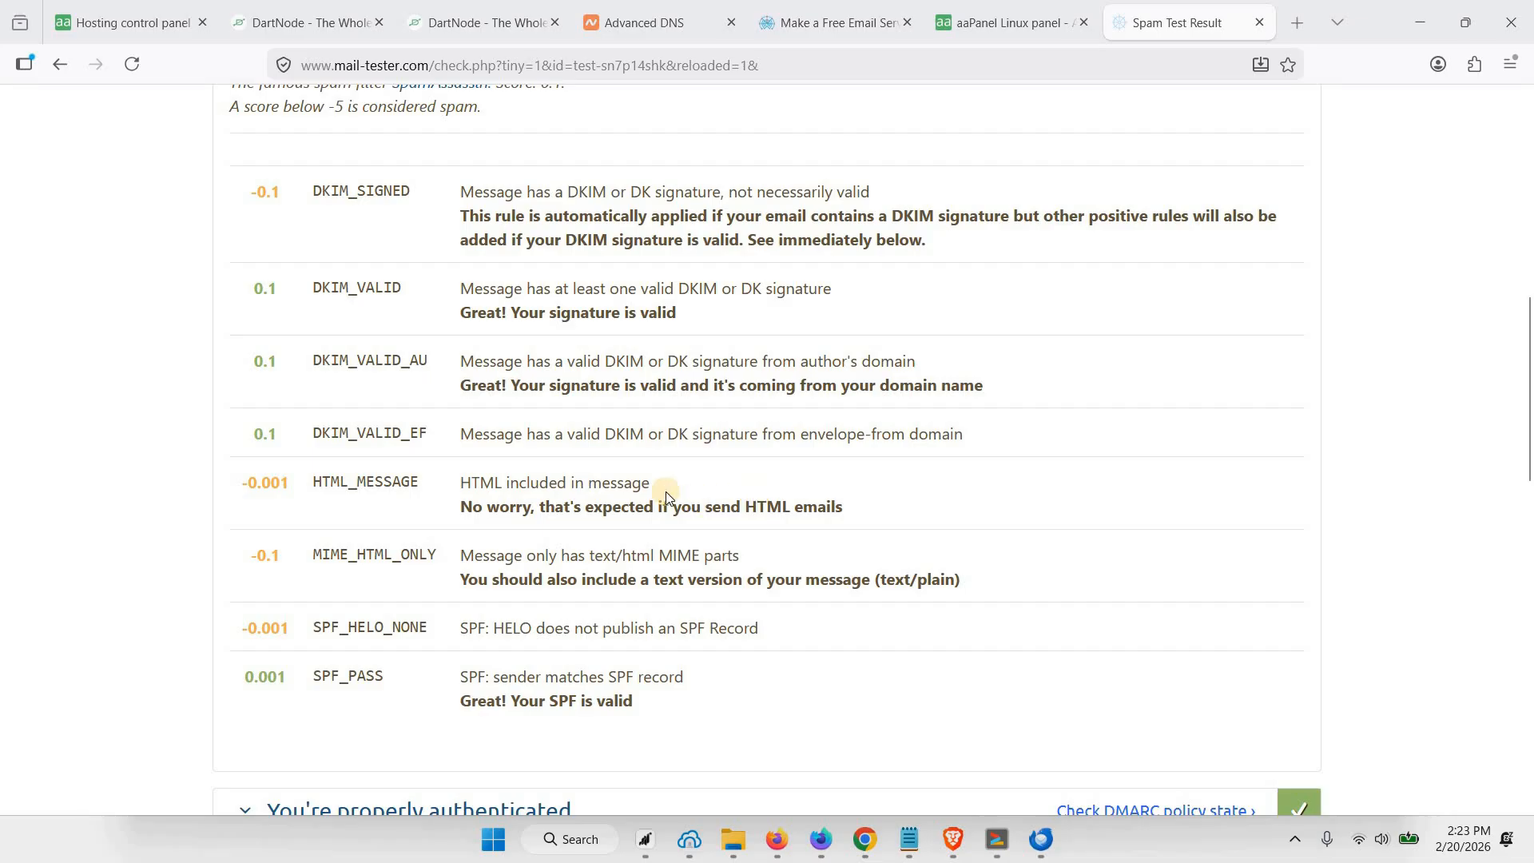
pyautogui.scroll(1, 680, 486)
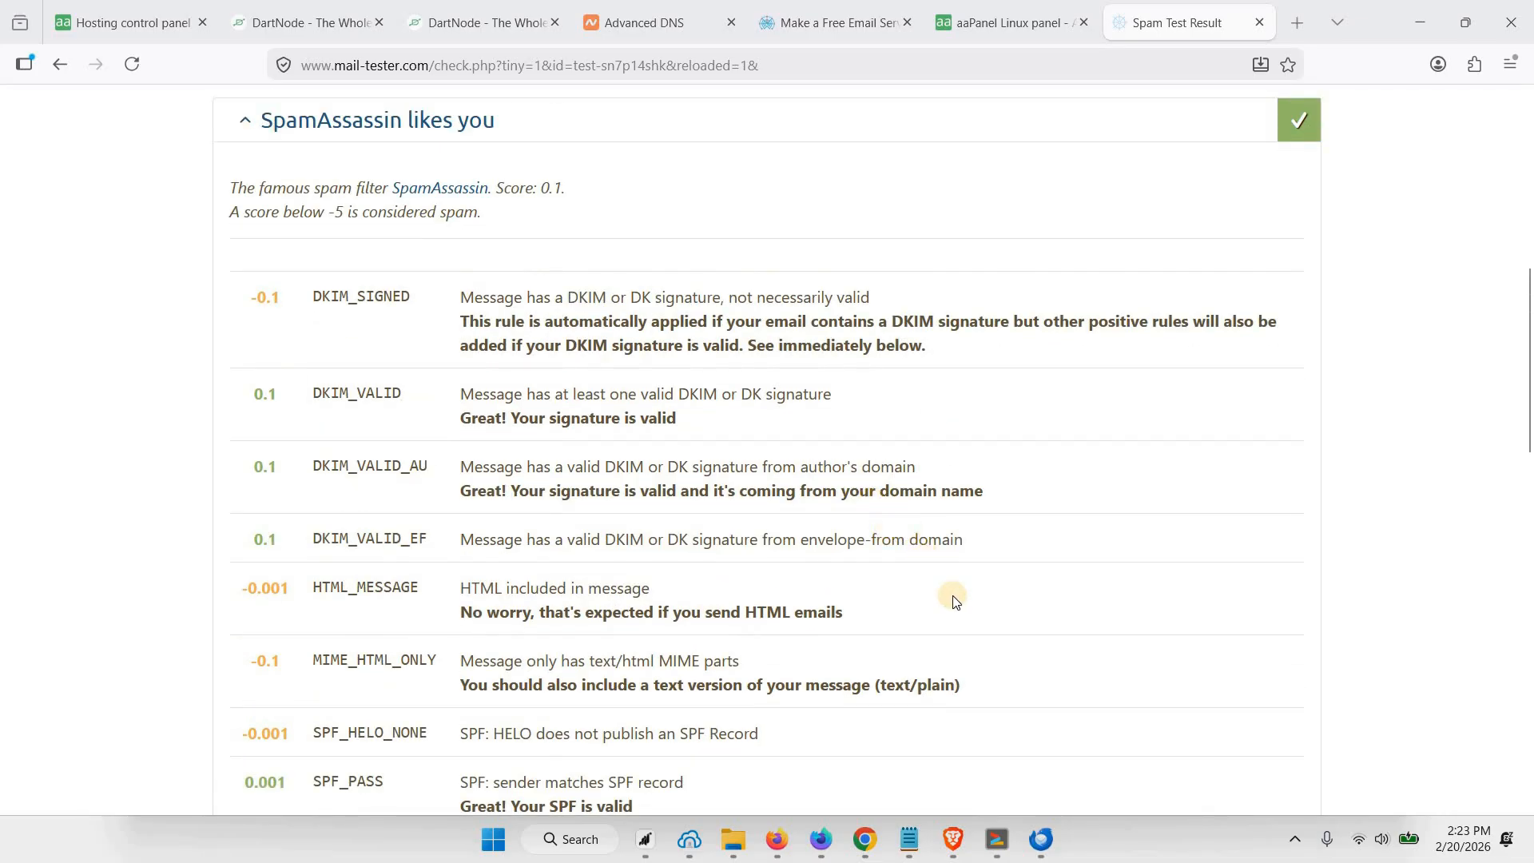
pyautogui.hotkey('alt', 'Tab')
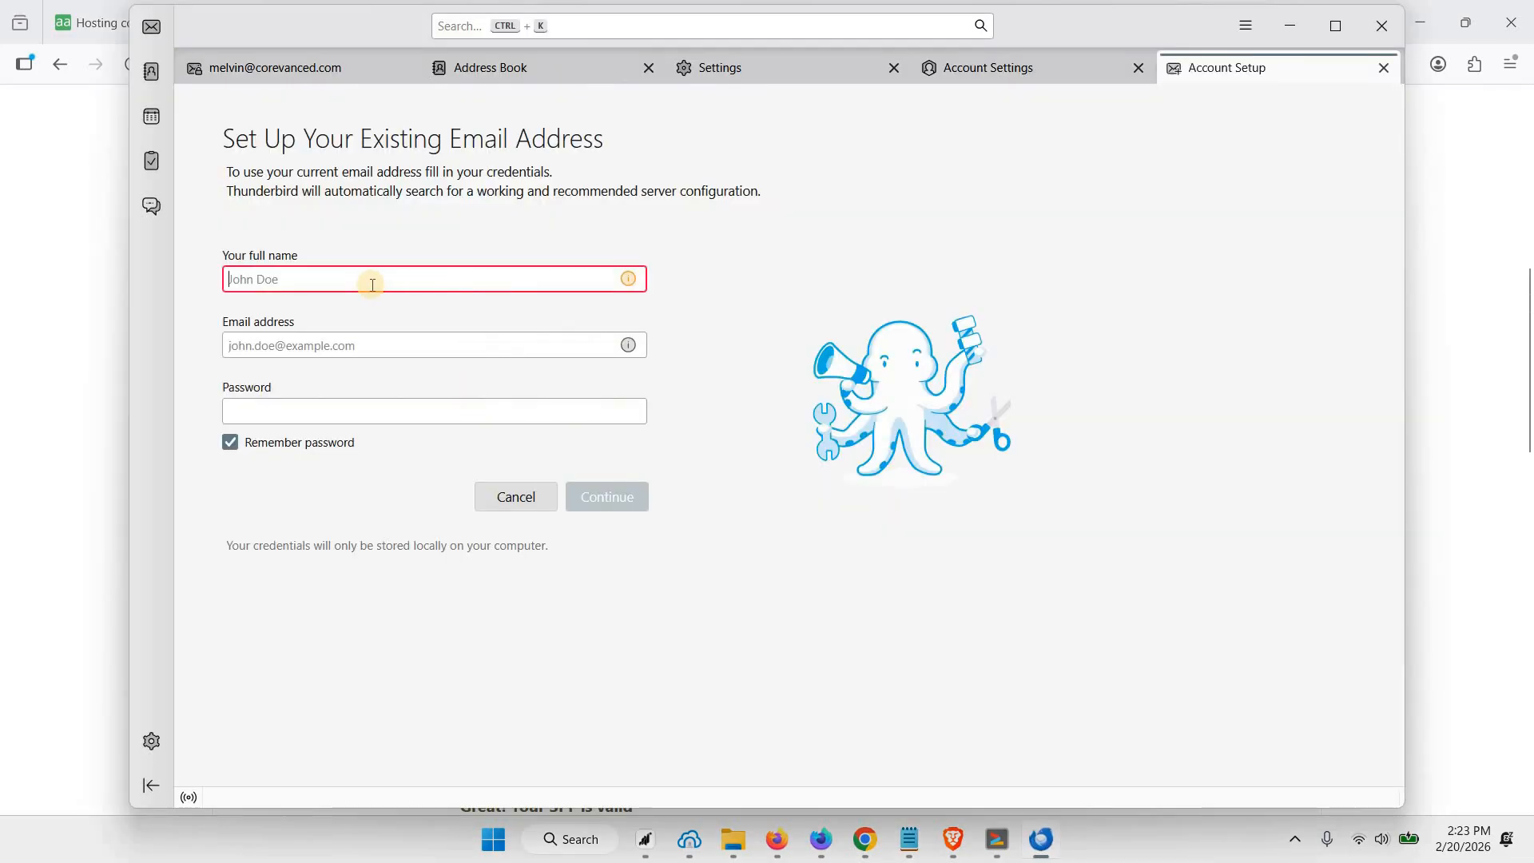
pyautogui.write('Shane')
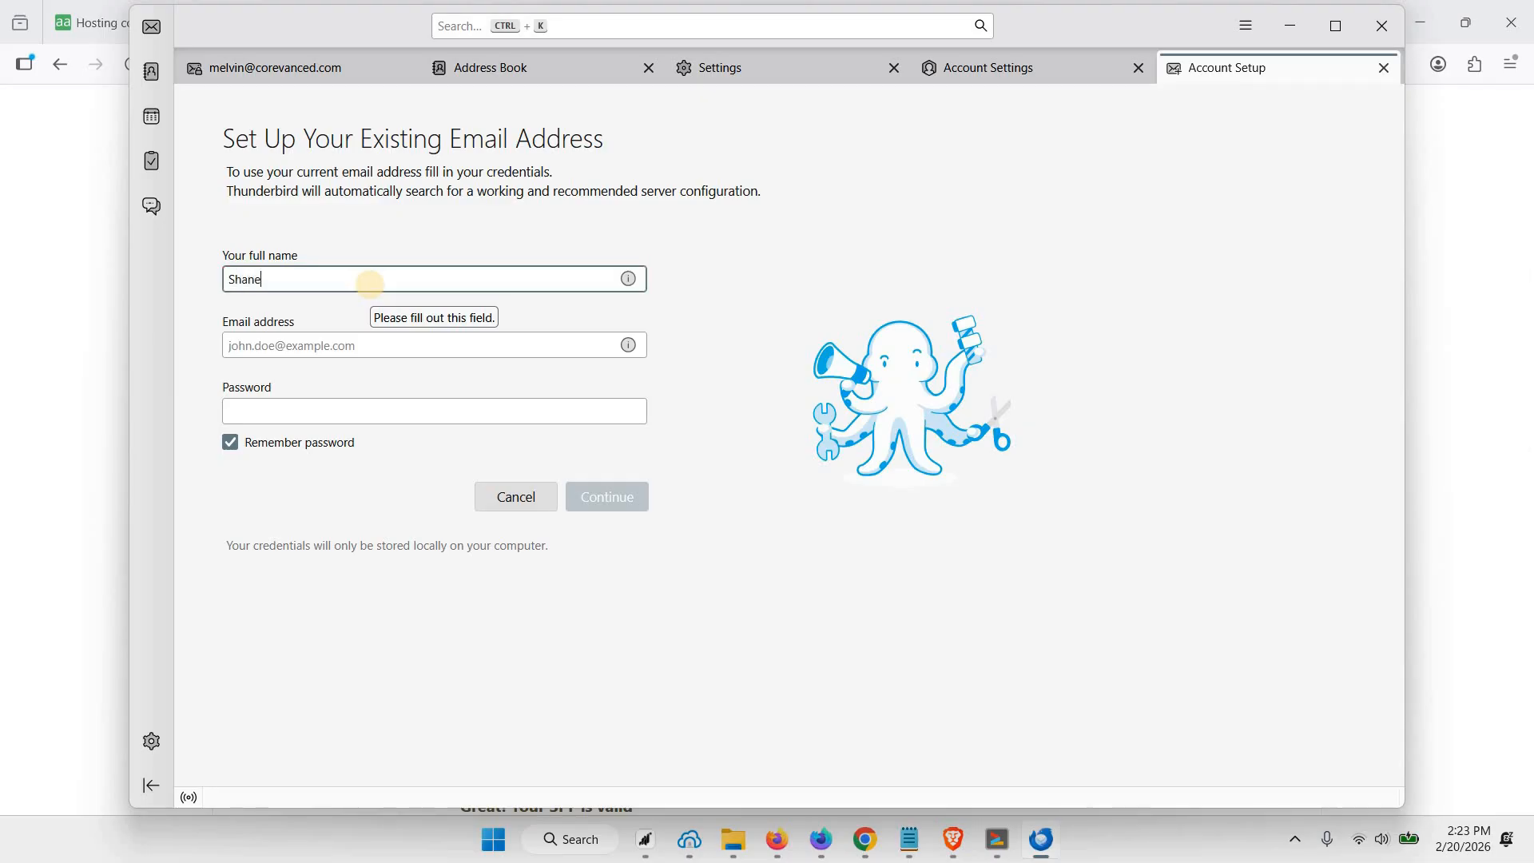
pyautogui.click(345, 345)
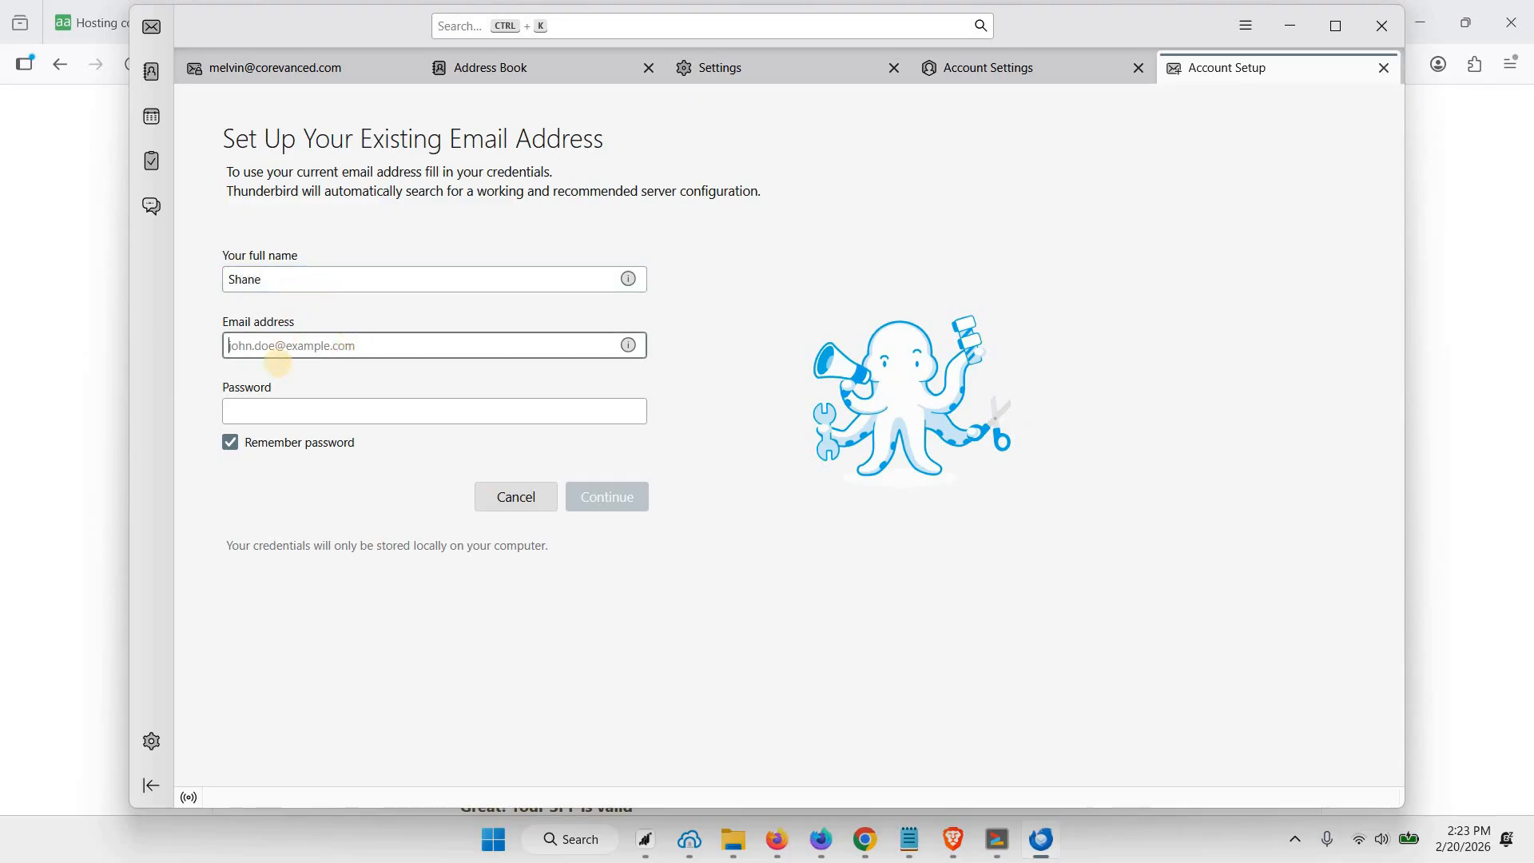
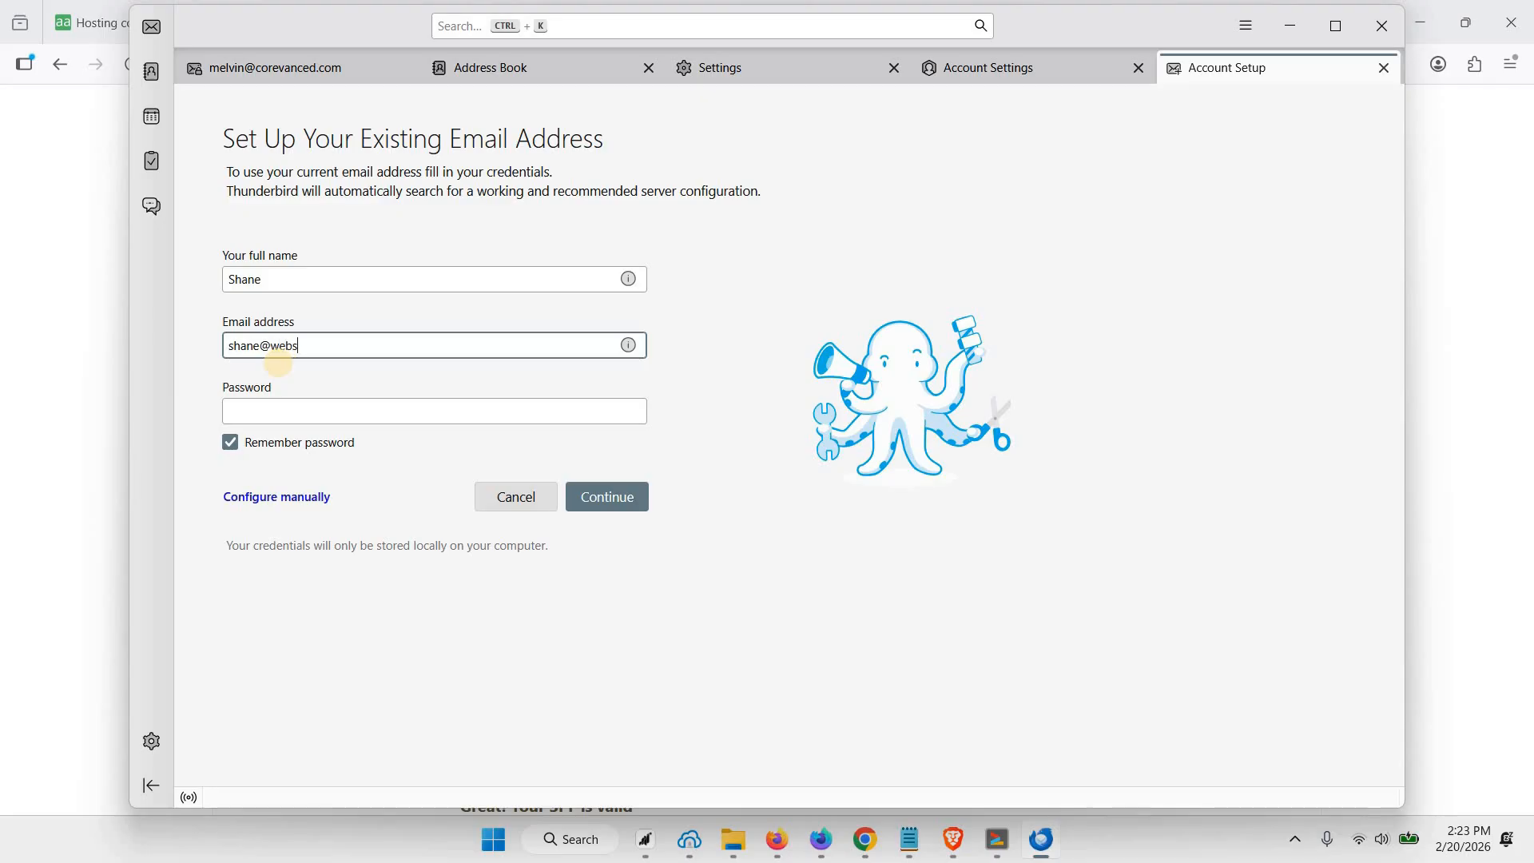
pyautogui.press('Tab')
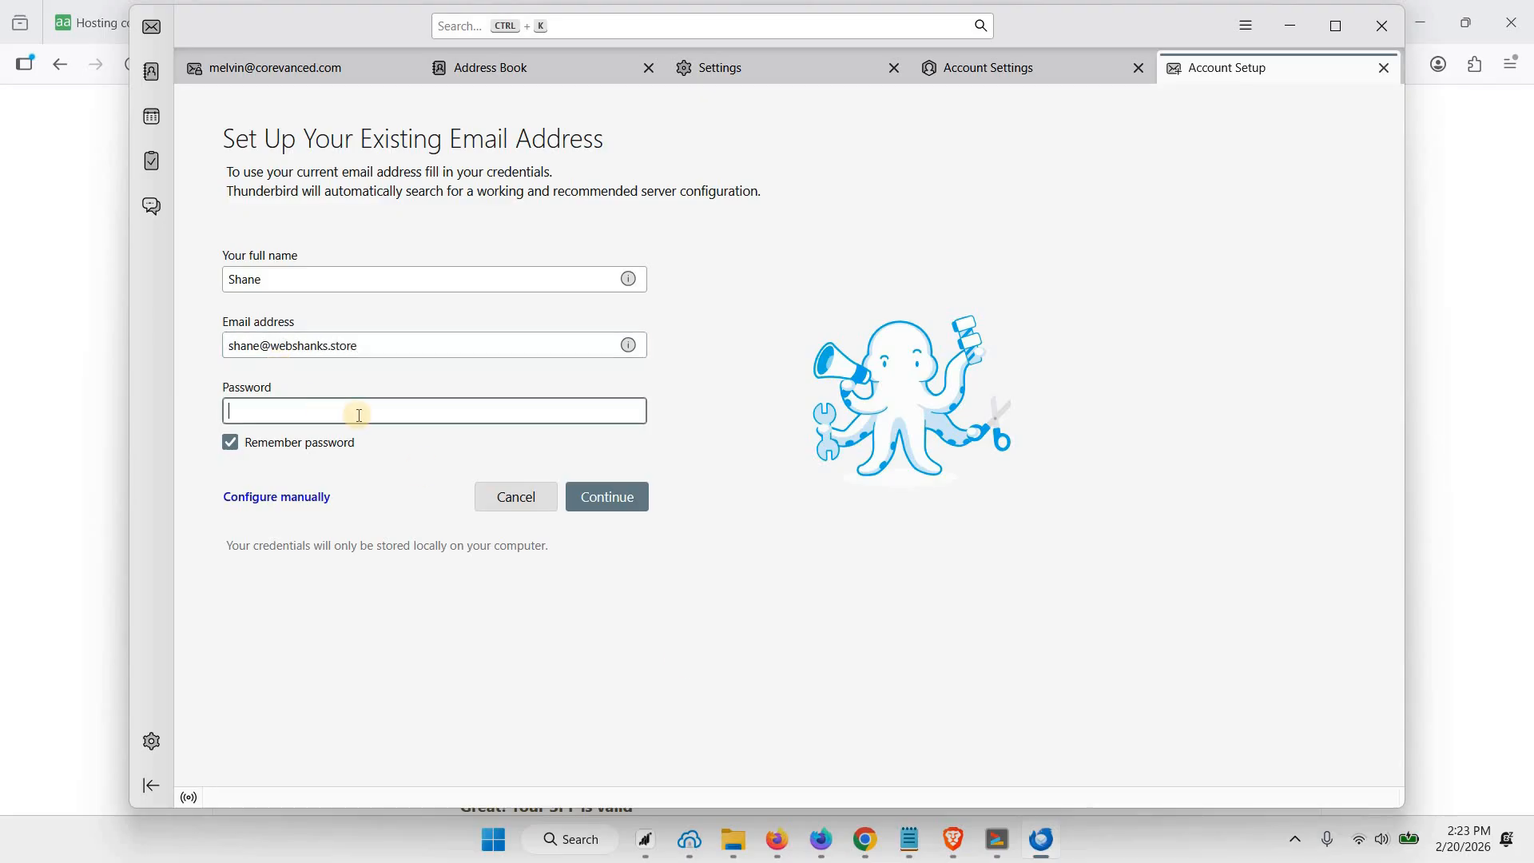
pyautogui.click(626, 503)
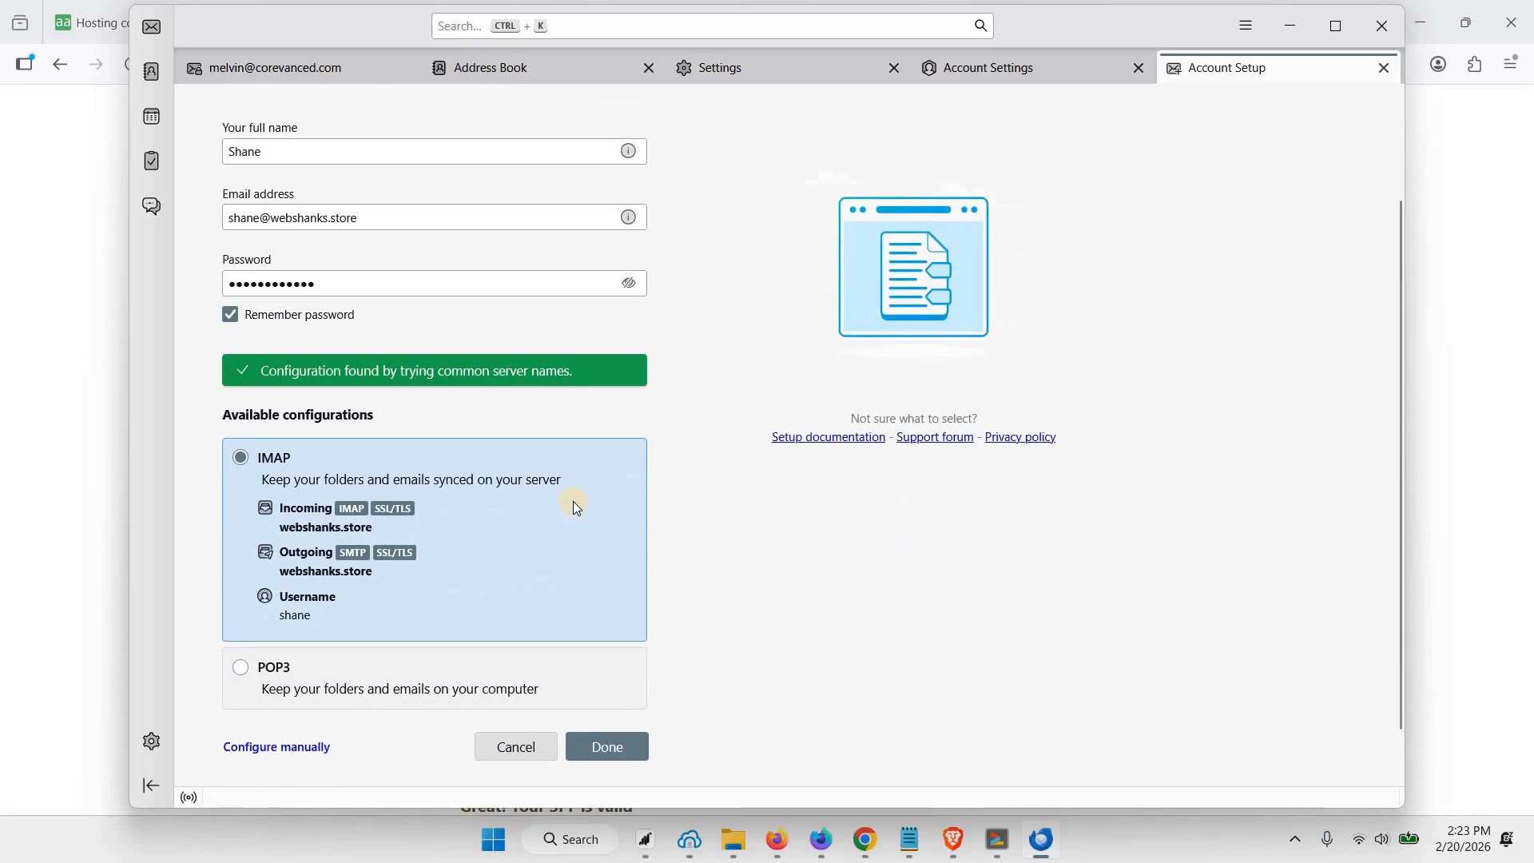
# Accept the IMAP configuration with SSL/TLS on webshanks.store and finish adding the mail account
pyautogui.scroll(-1, 453, 496)
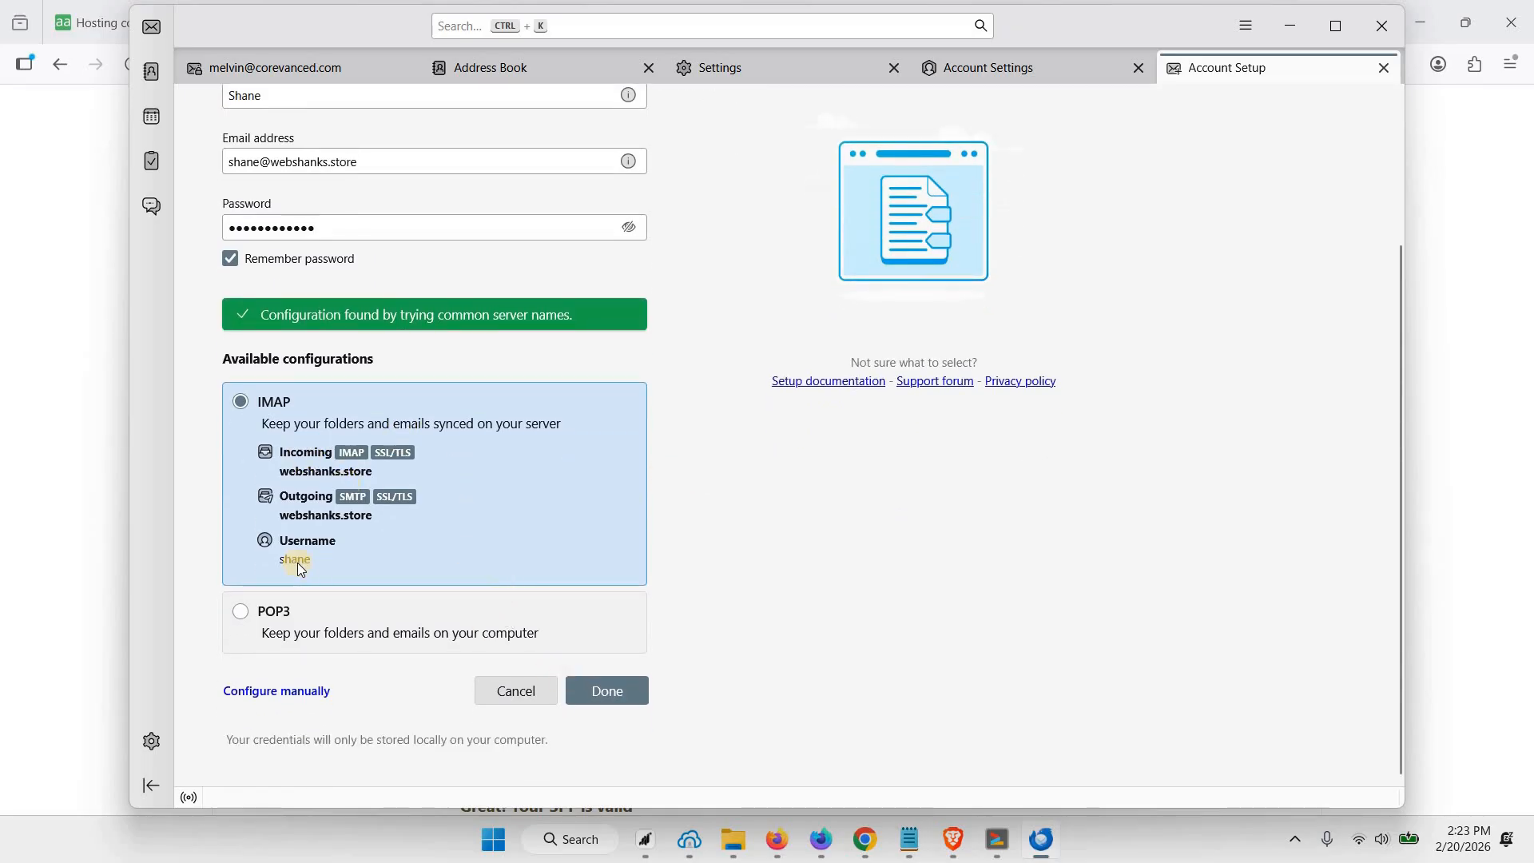
pyautogui.click(615, 693)
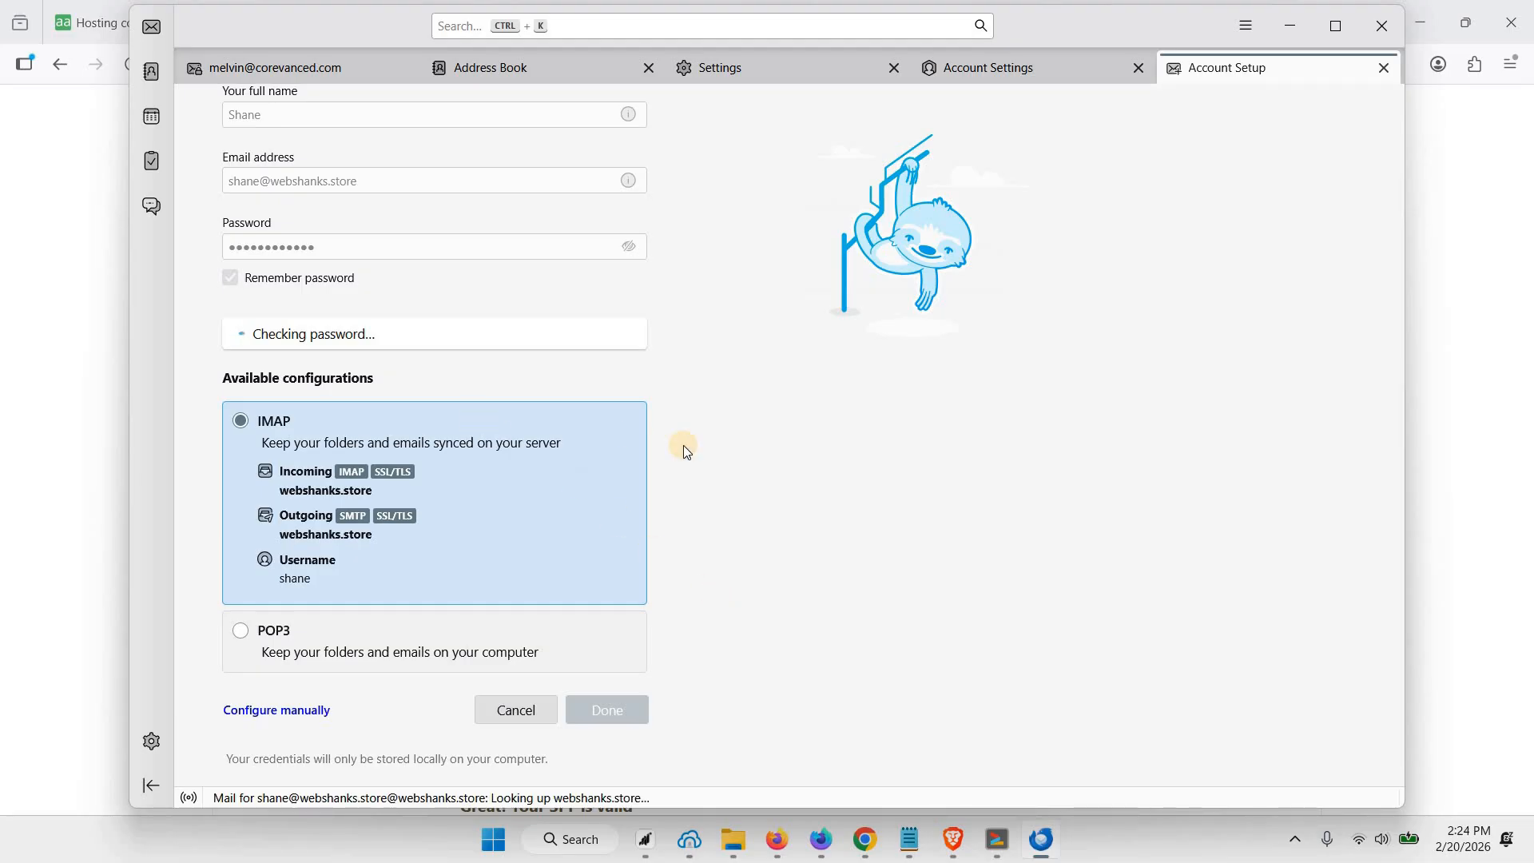
pyautogui.click(438, 668)
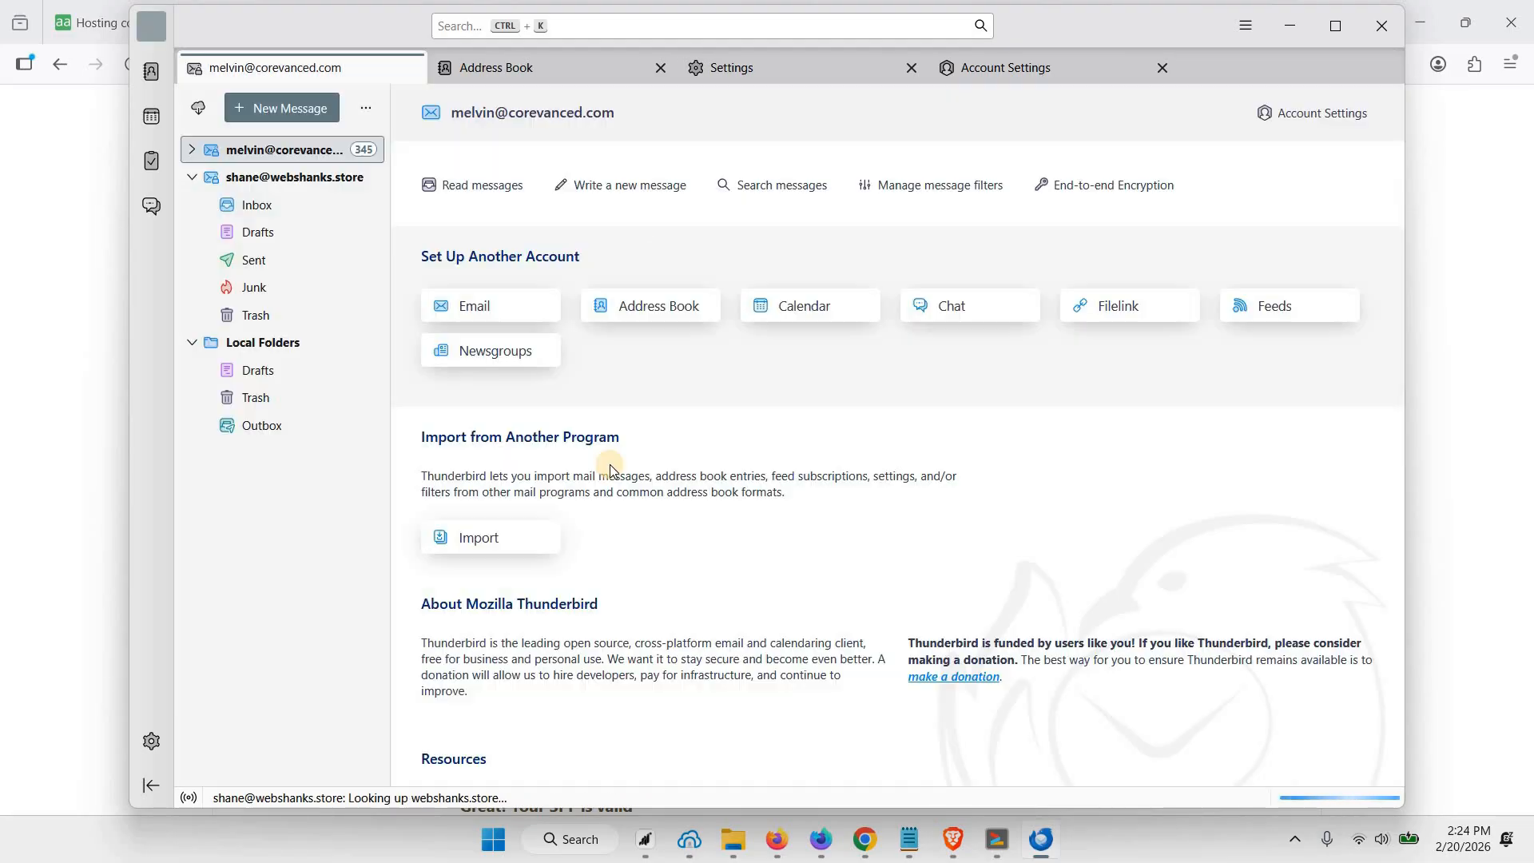
# Browse the new account's mail folders and check the Hello message in its Sent folder
pyautogui.click(265, 212)
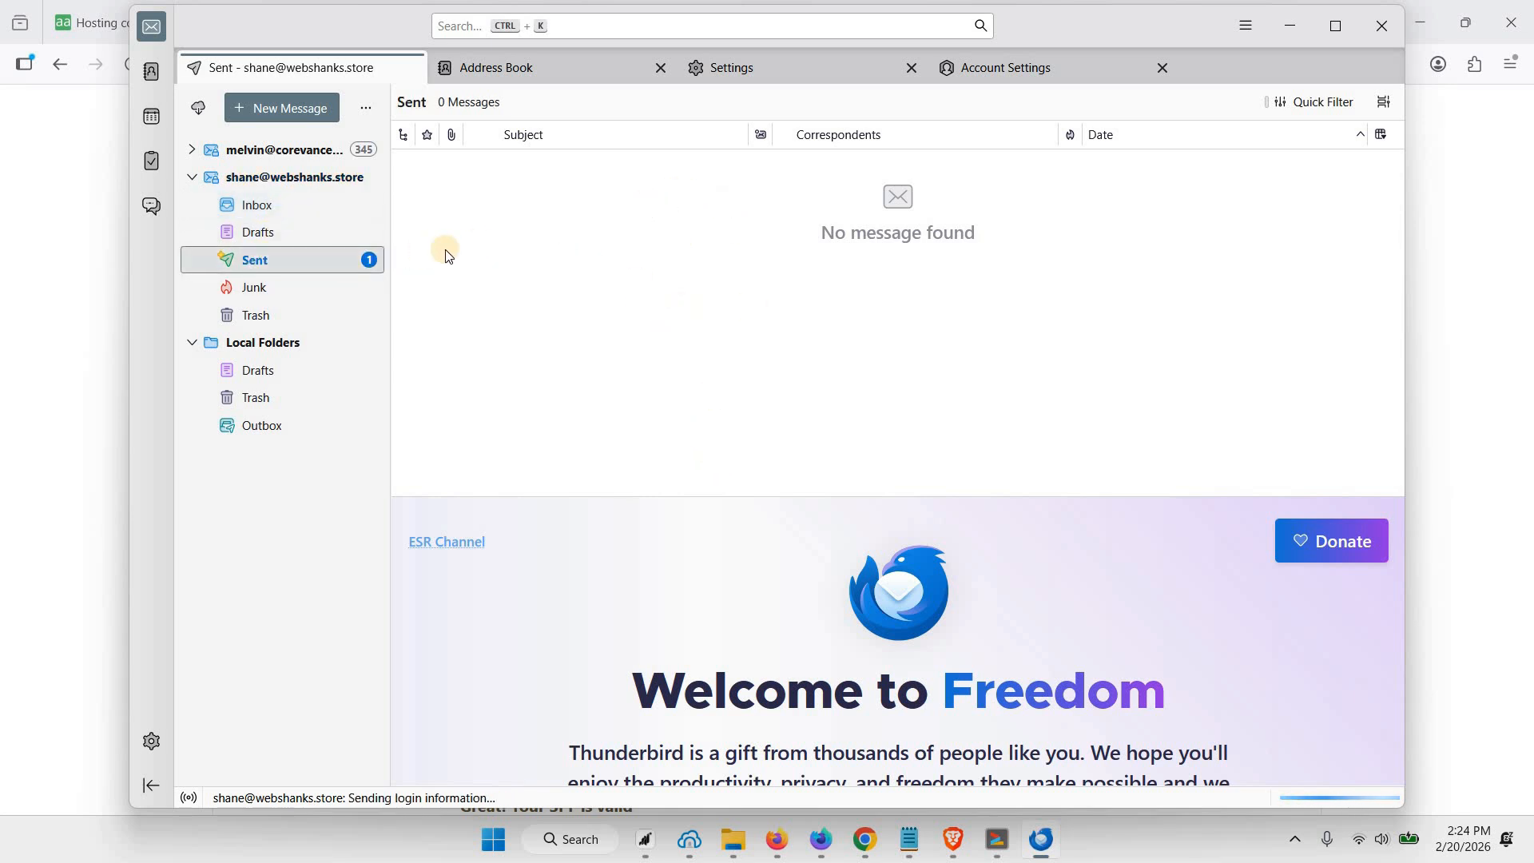
pyautogui.click(268, 233)
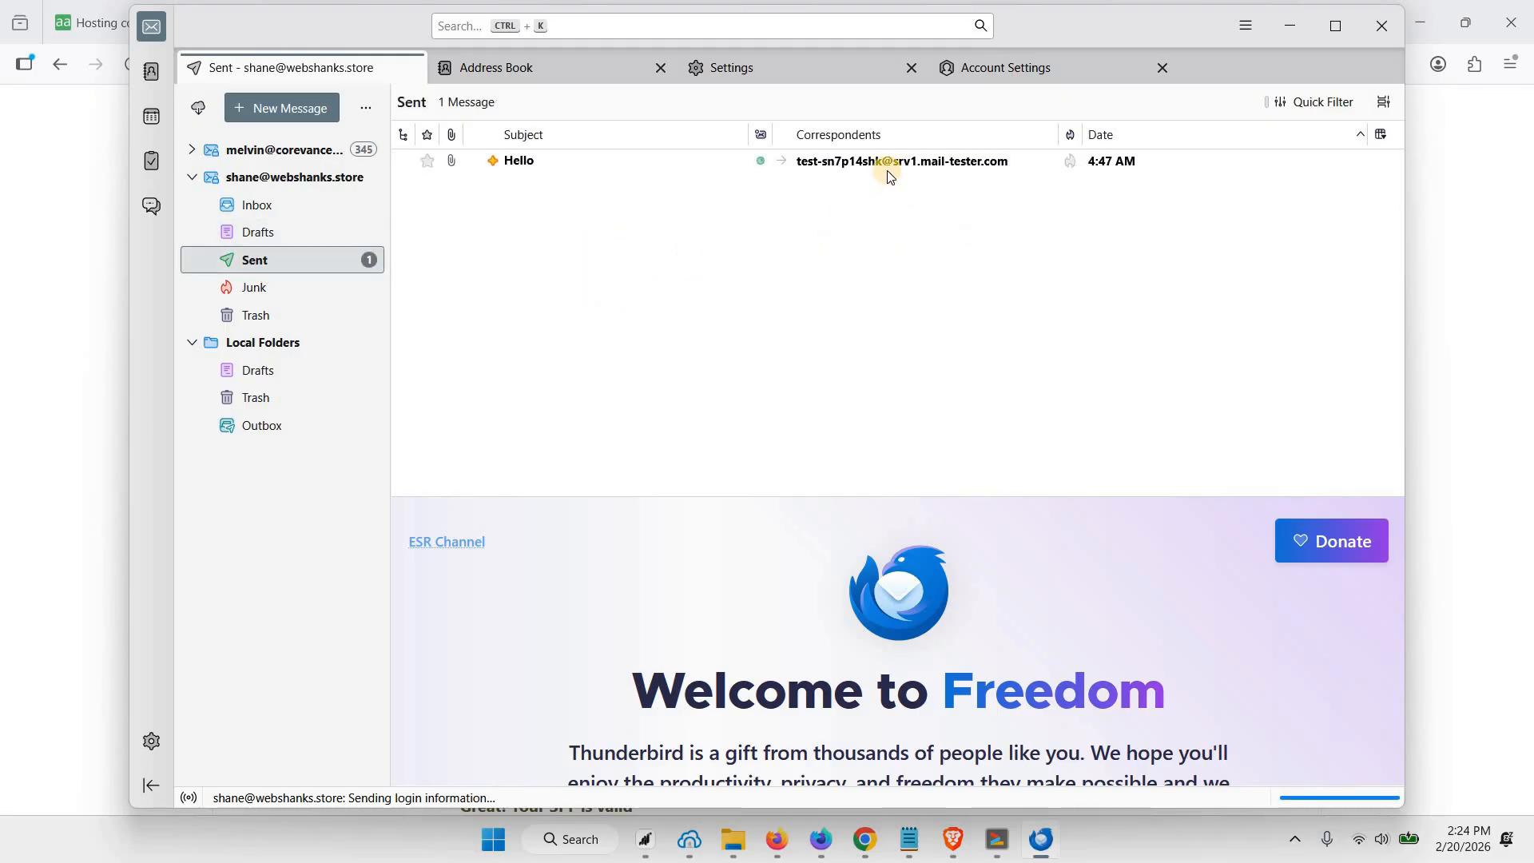
pyautogui.click(882, 164)
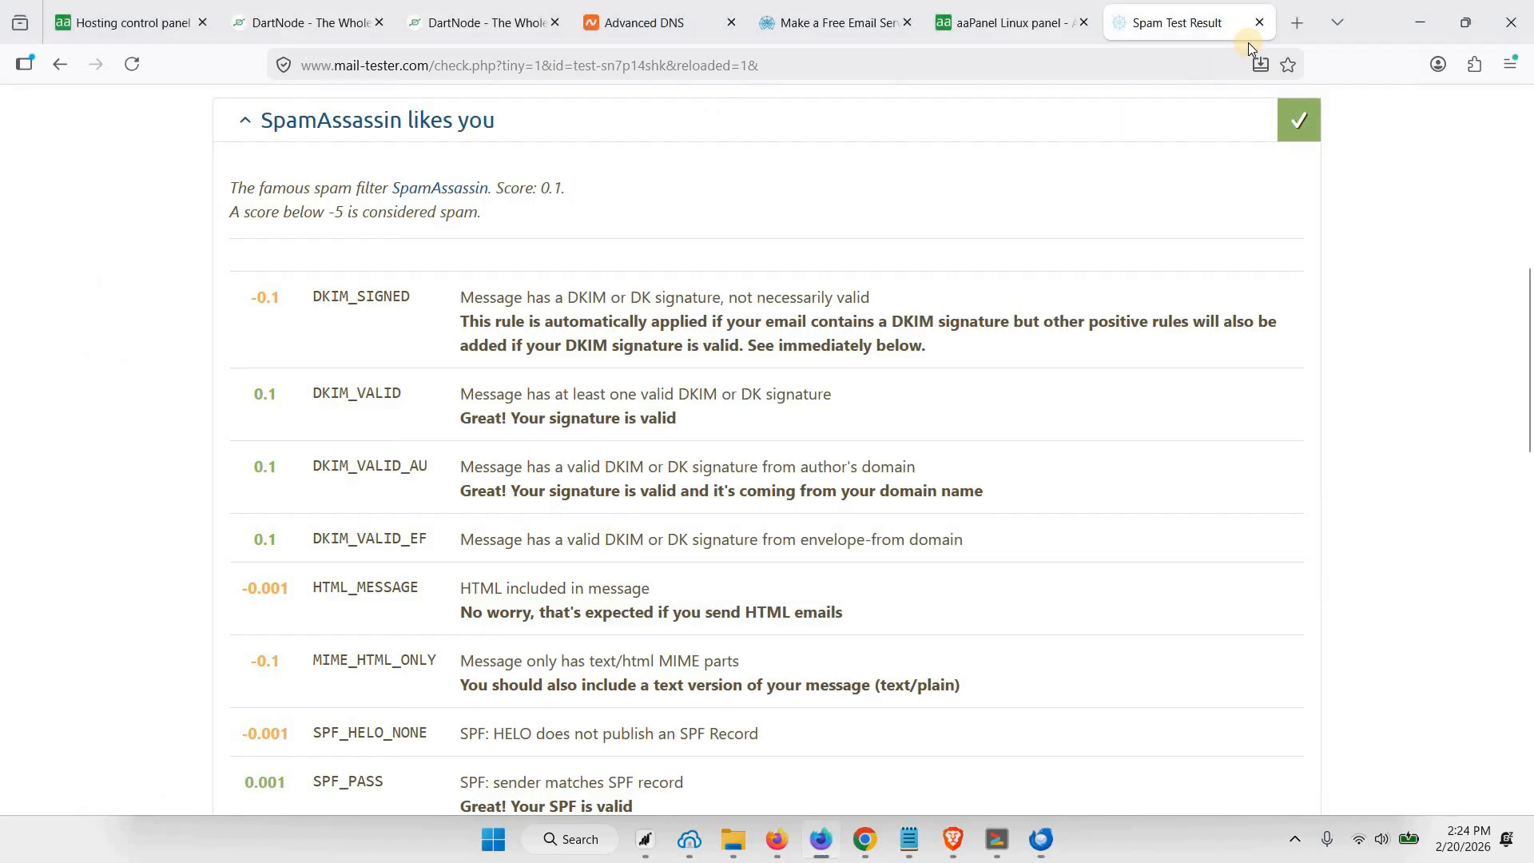
# Load smartlead.ai in a new Firefox tab and open its free trial sign-up form
pyautogui.click(1300, 33)
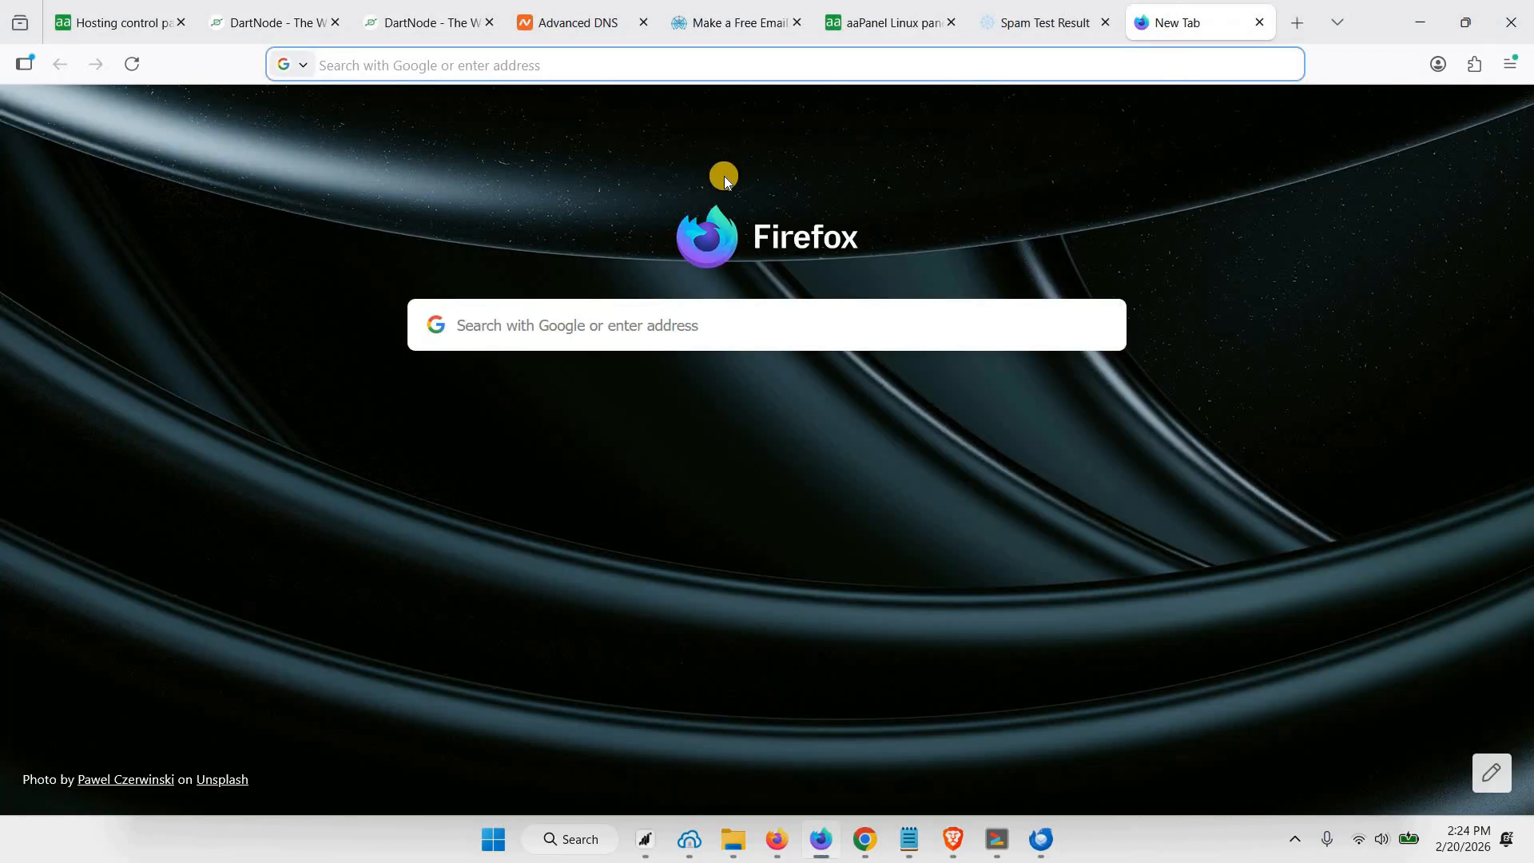
pyautogui.write('smartlead.ai')
pyautogui.press('Return')
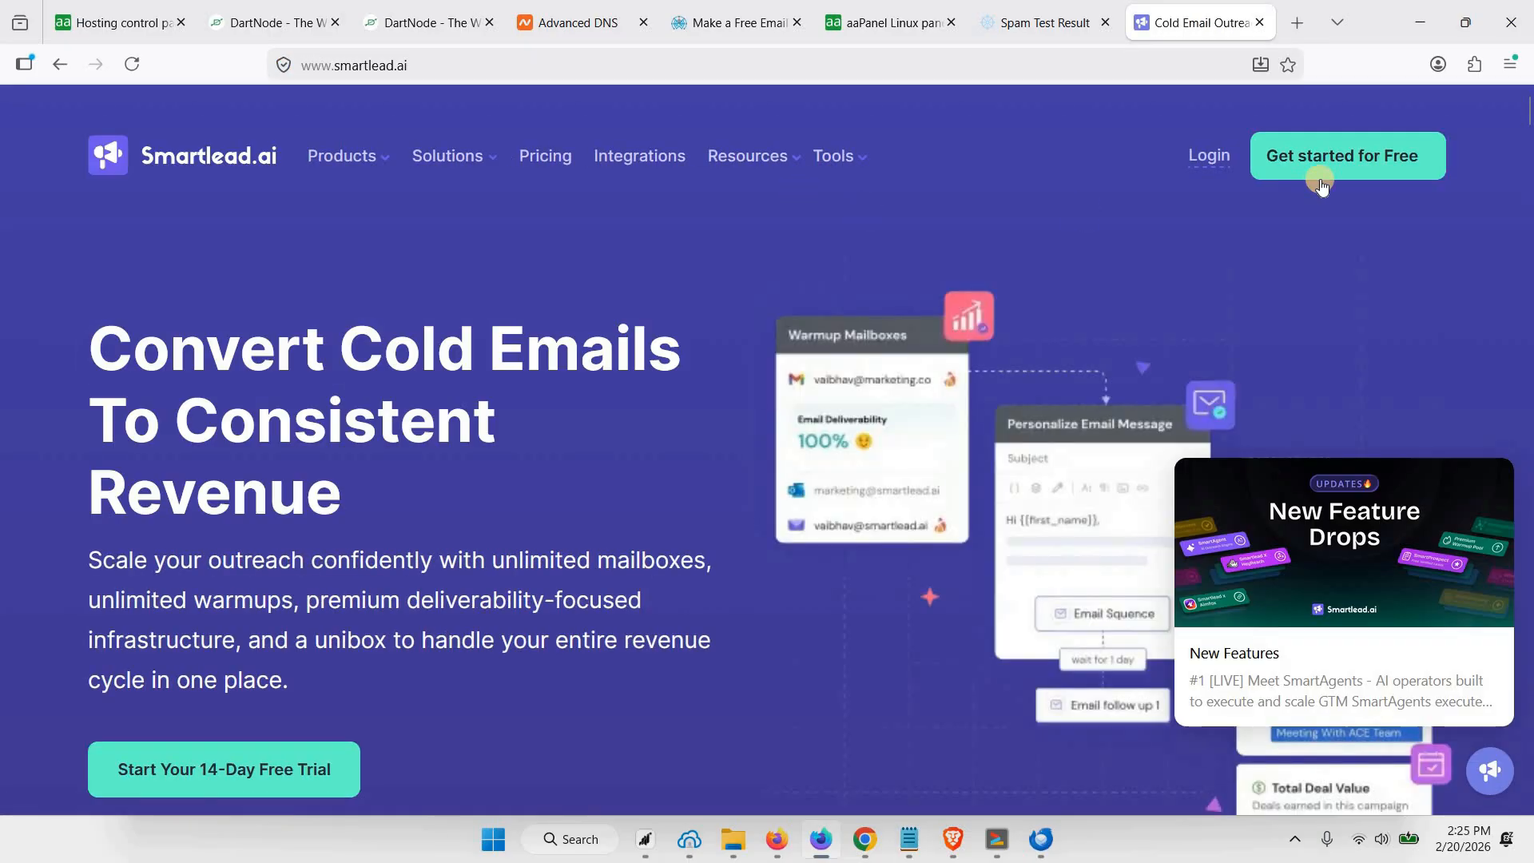
pyautogui.click(1320, 176)
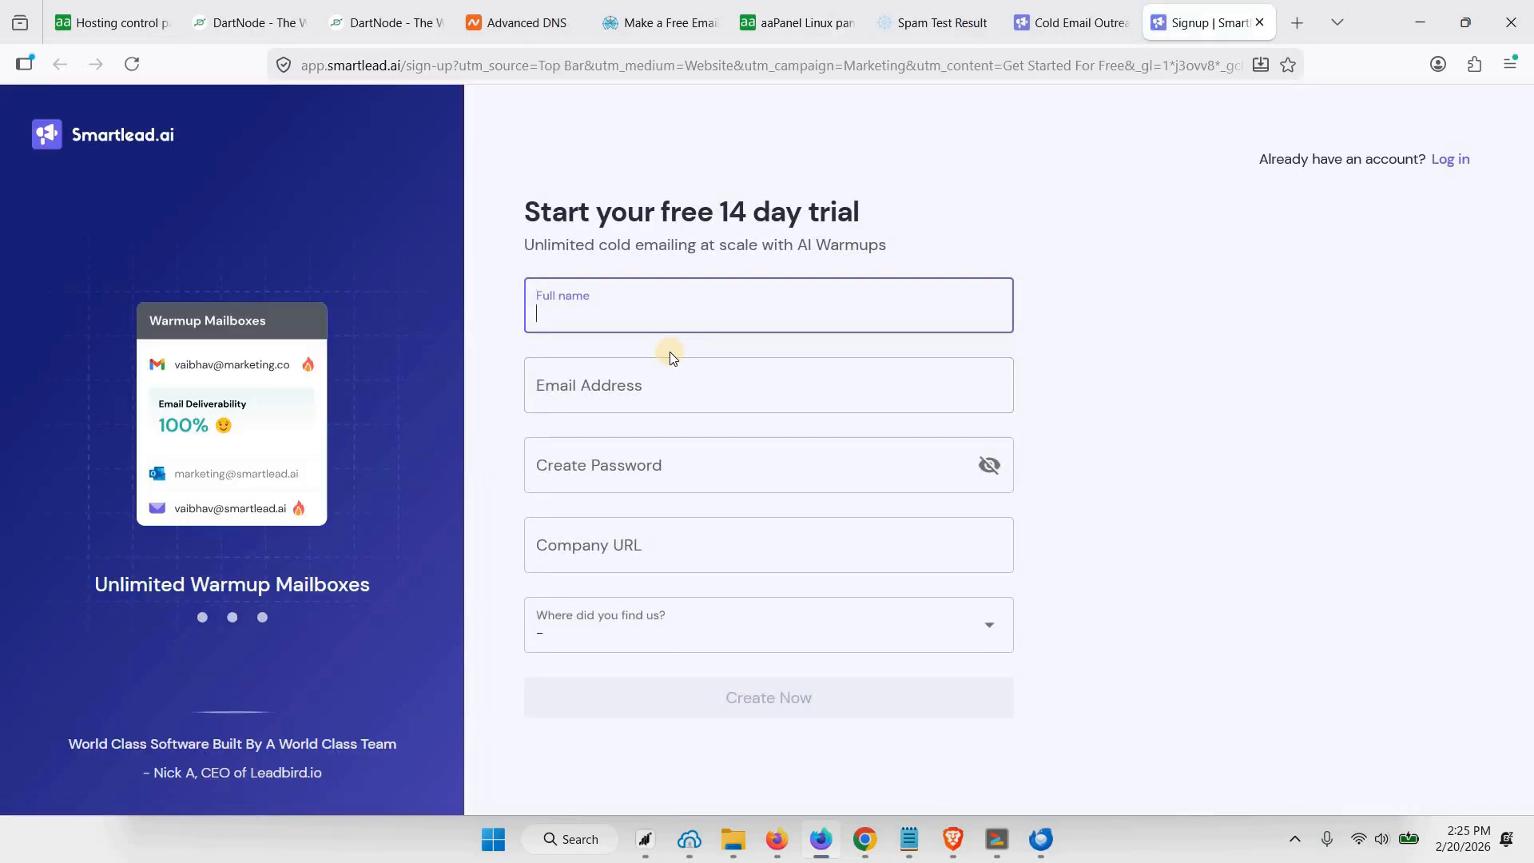
# Enter the full name, the new mailbox's e-mail address and an account password in the Smartlead sign-up form
pyautogui.write('Shane')
pyautogui.press('Tab')
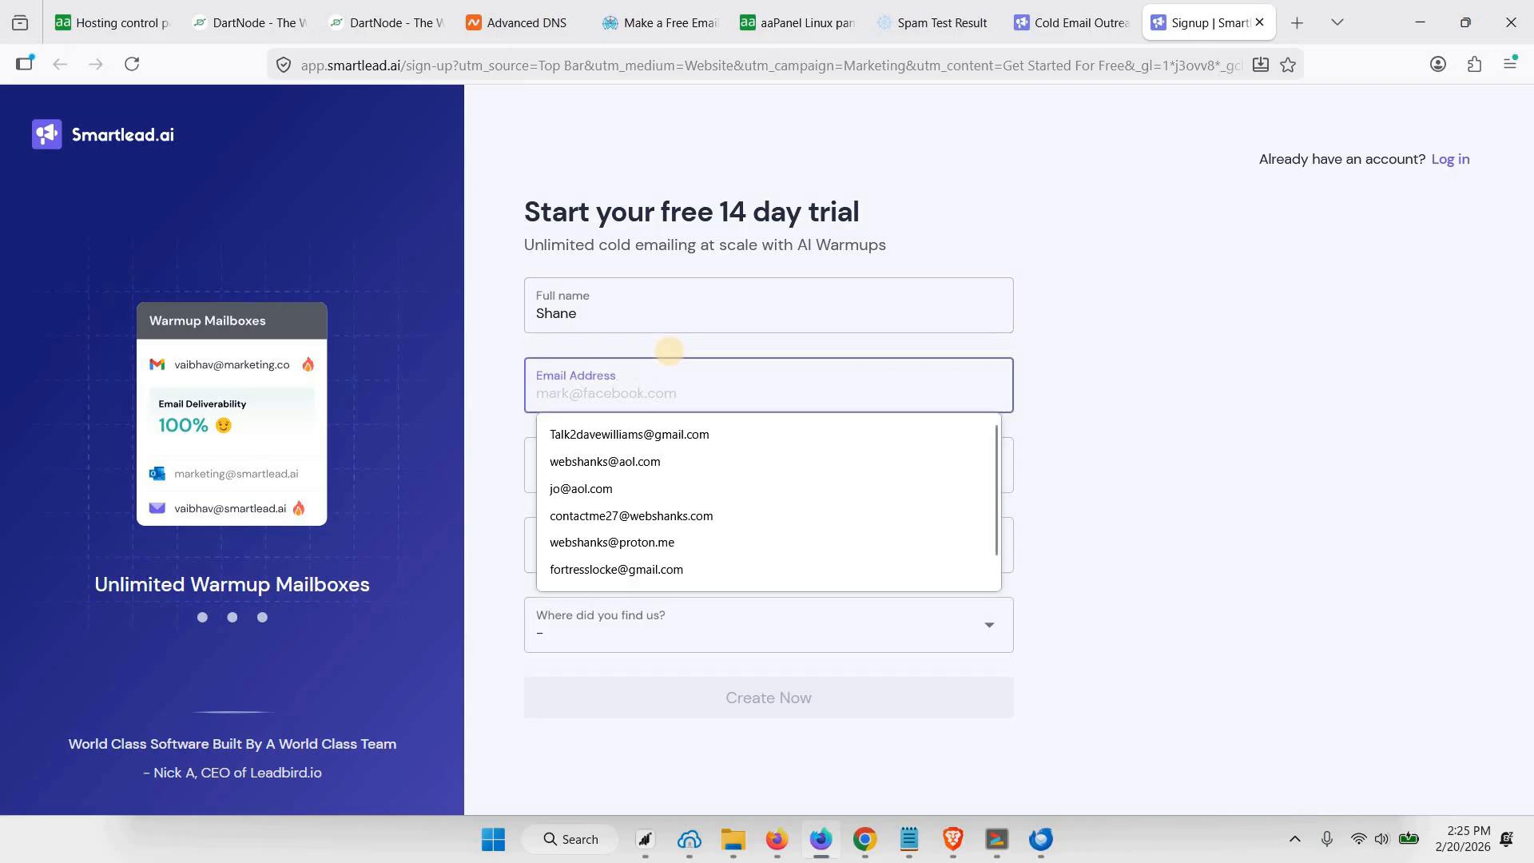
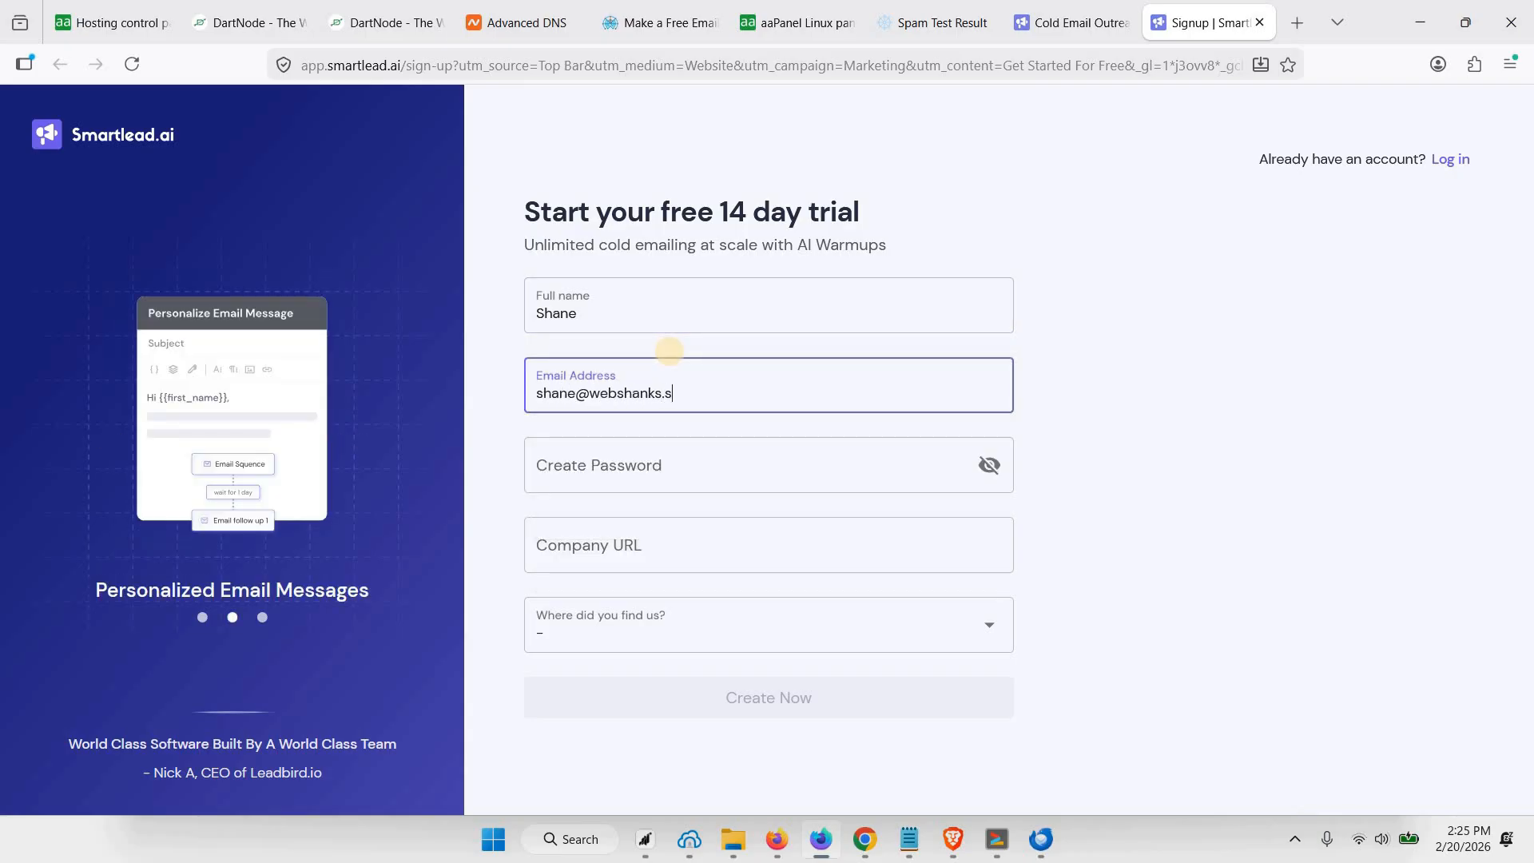
pyautogui.click(711, 449)
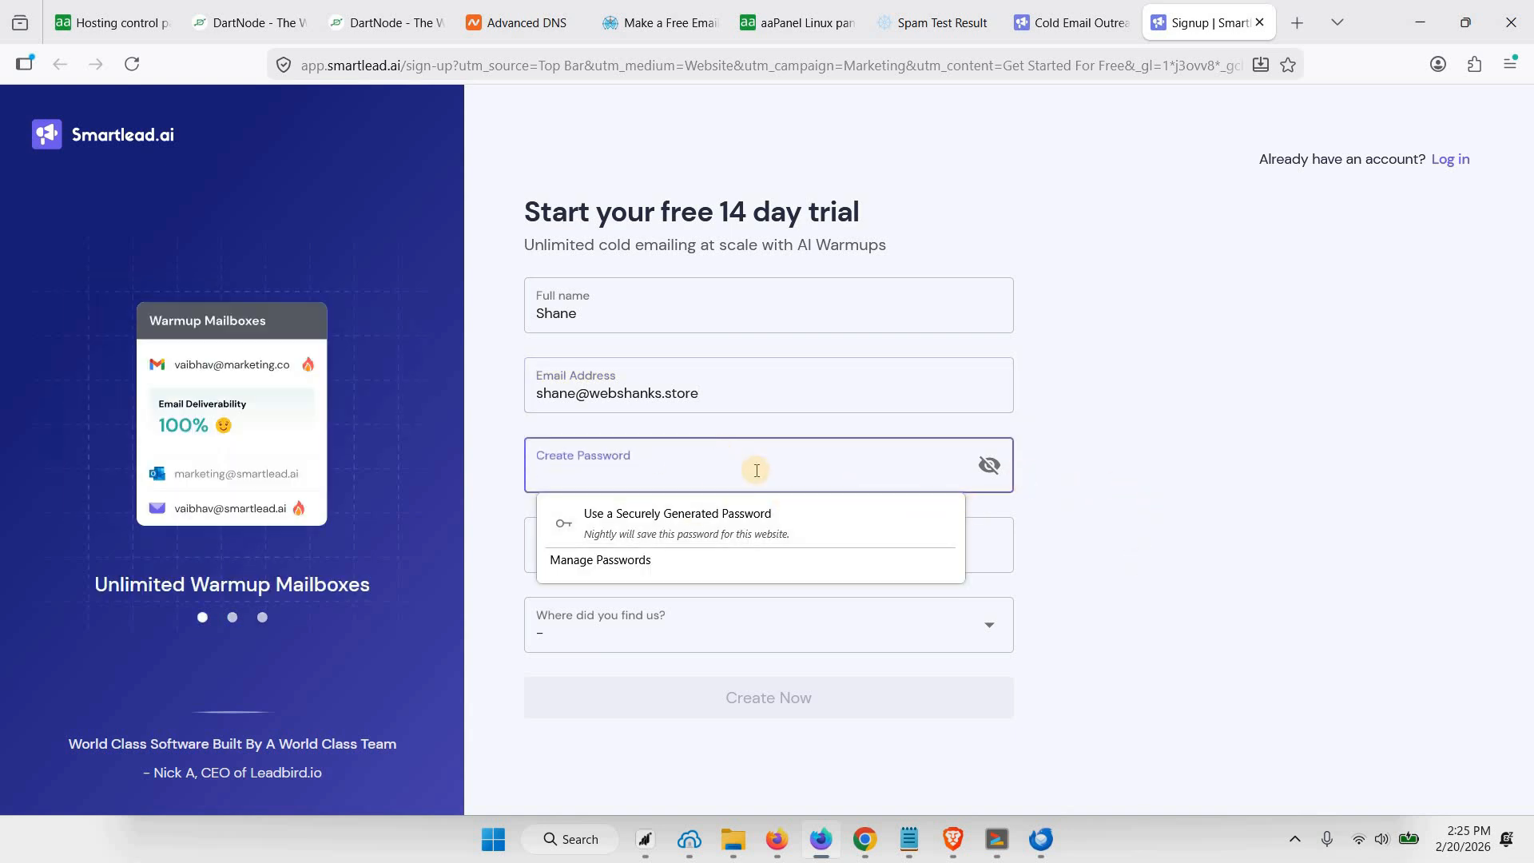
pyautogui.click(724, 517)
# Set the company URL to webshanks.store, choose a referral source, create the Smartlead account and decline saving its password
pyautogui.click(639, 548)
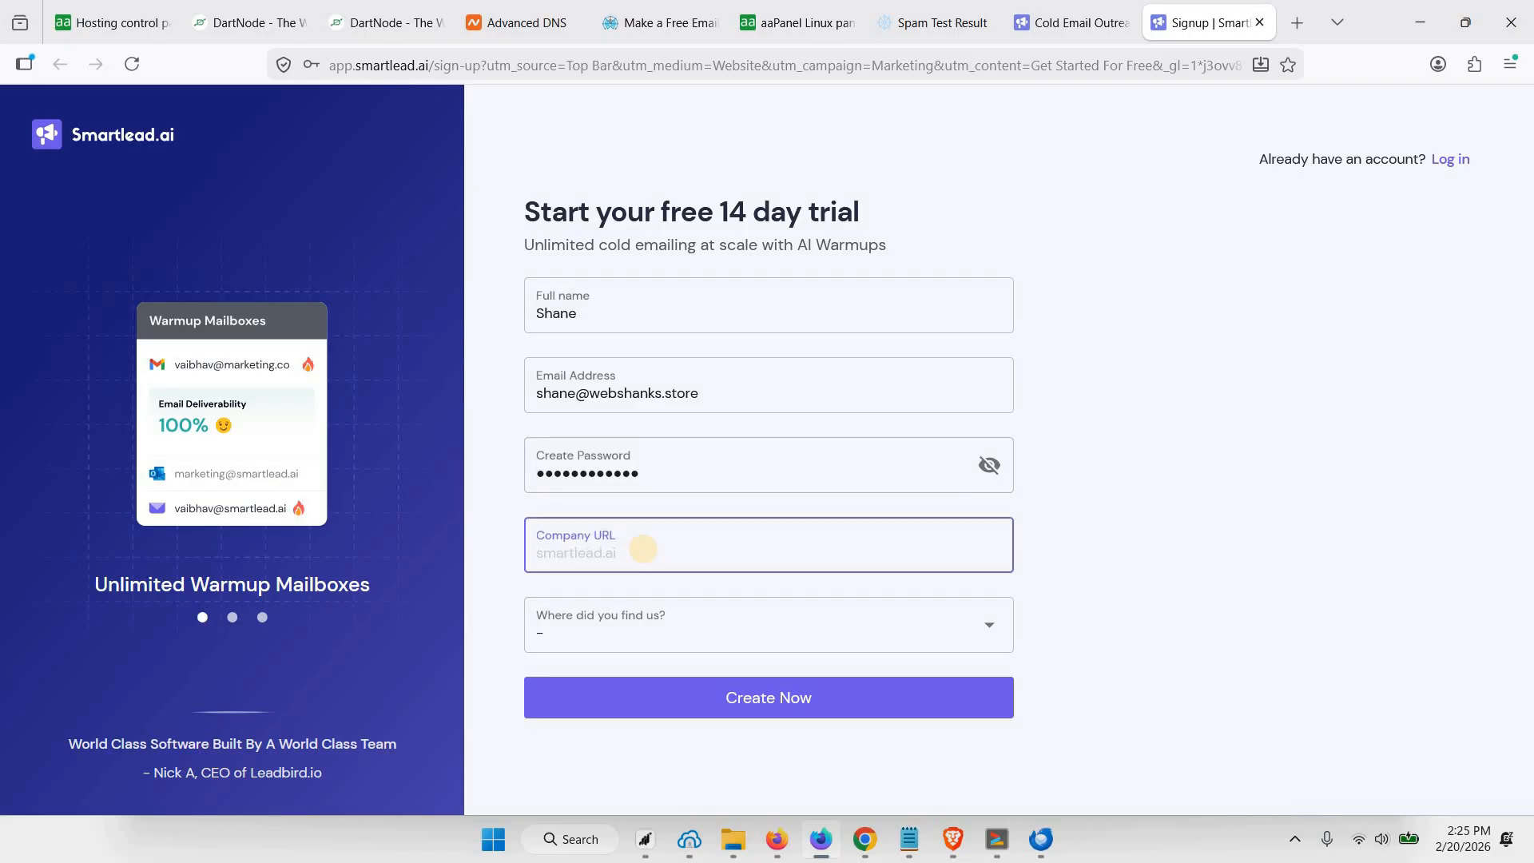
pyautogui.write('webshanks.store')
pyautogui.click(677, 624)
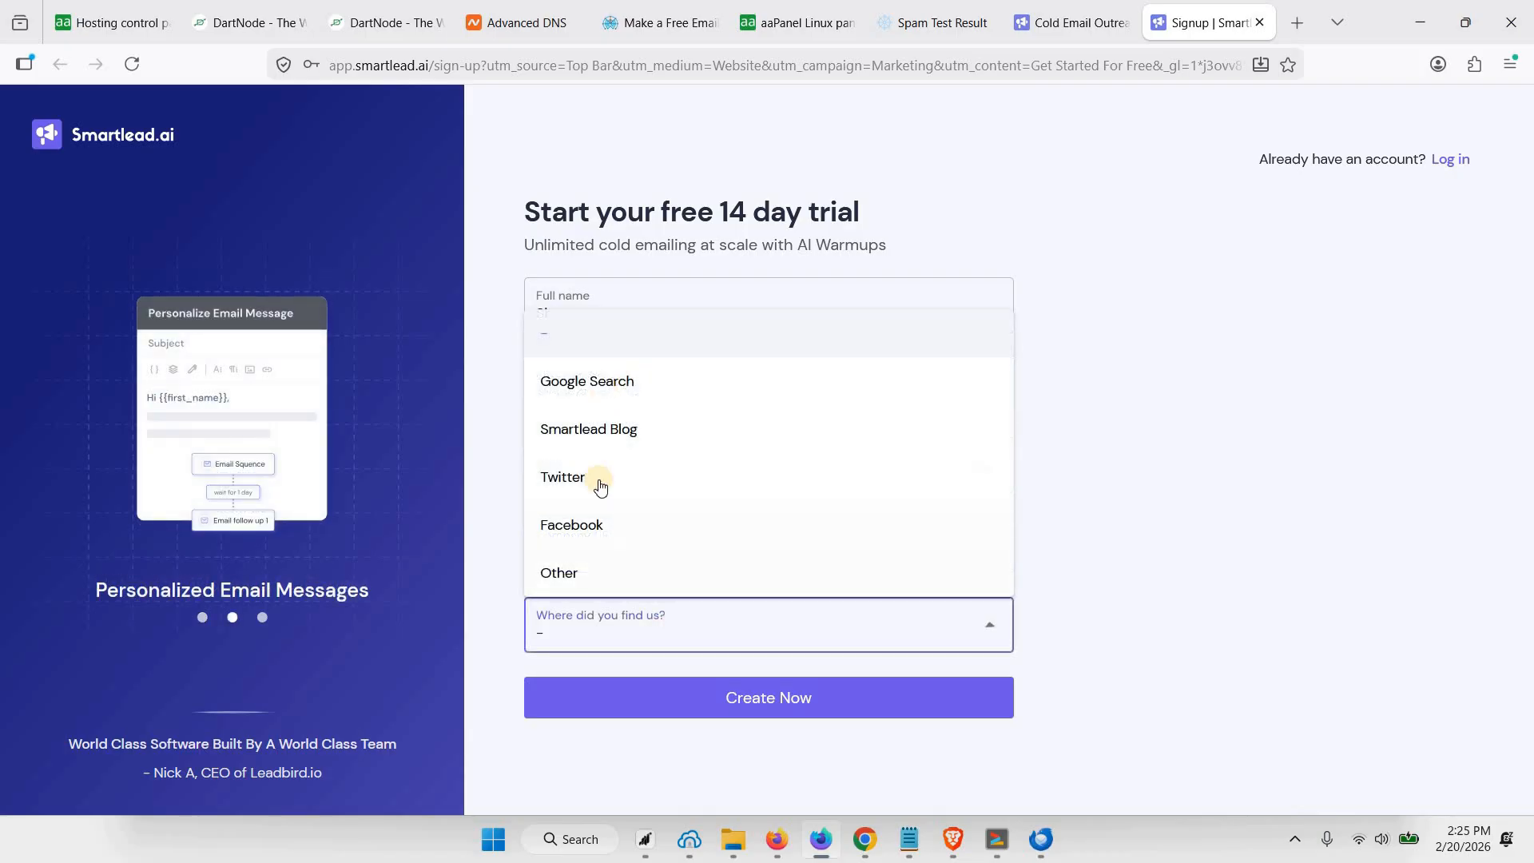
pyautogui.press('Return')
pyautogui.click(806, 703)
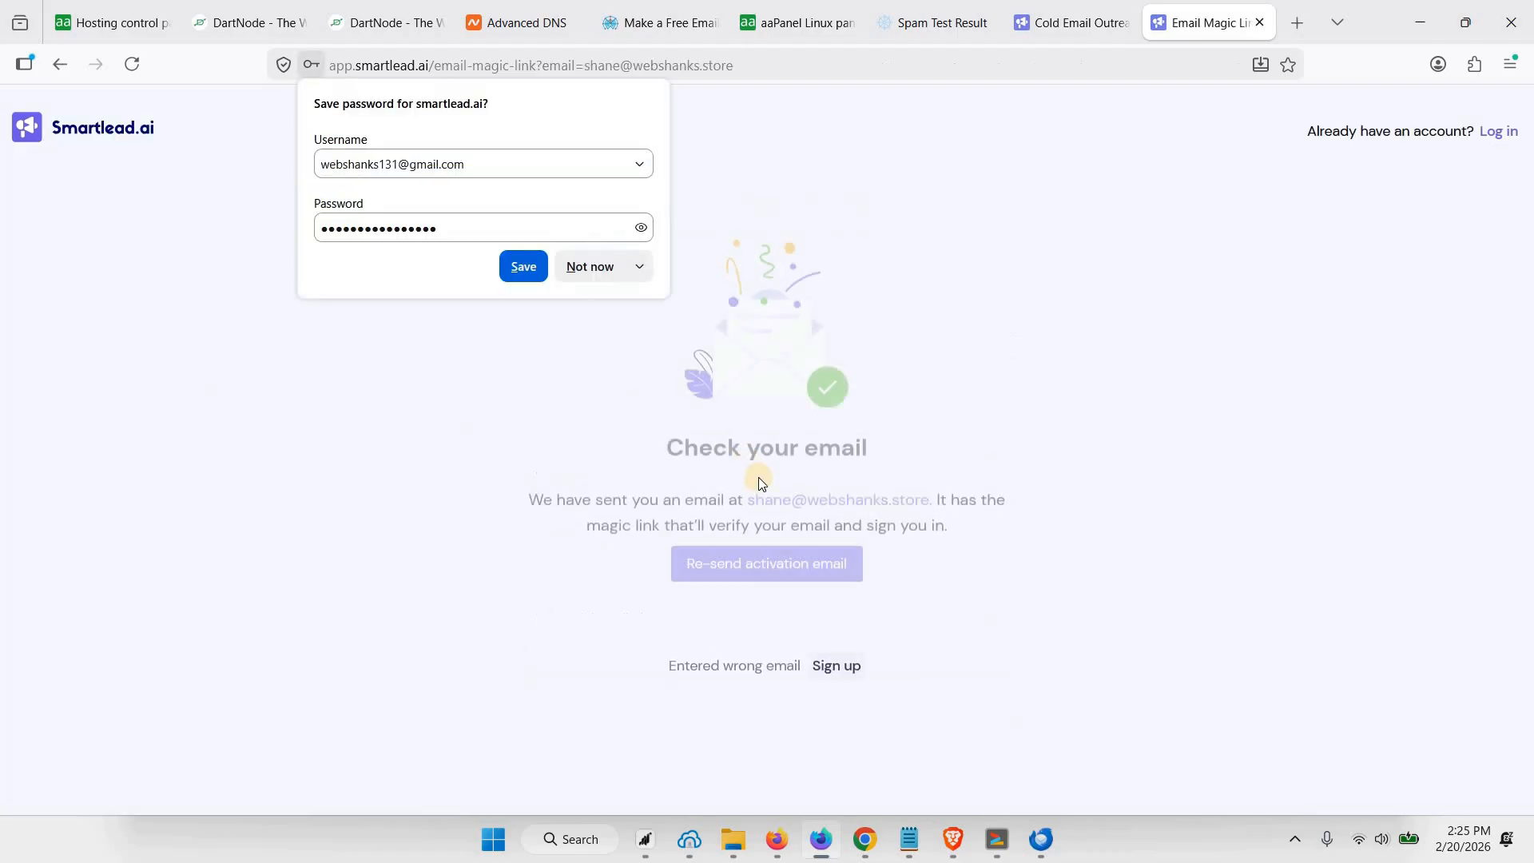
pyautogui.click(592, 268)
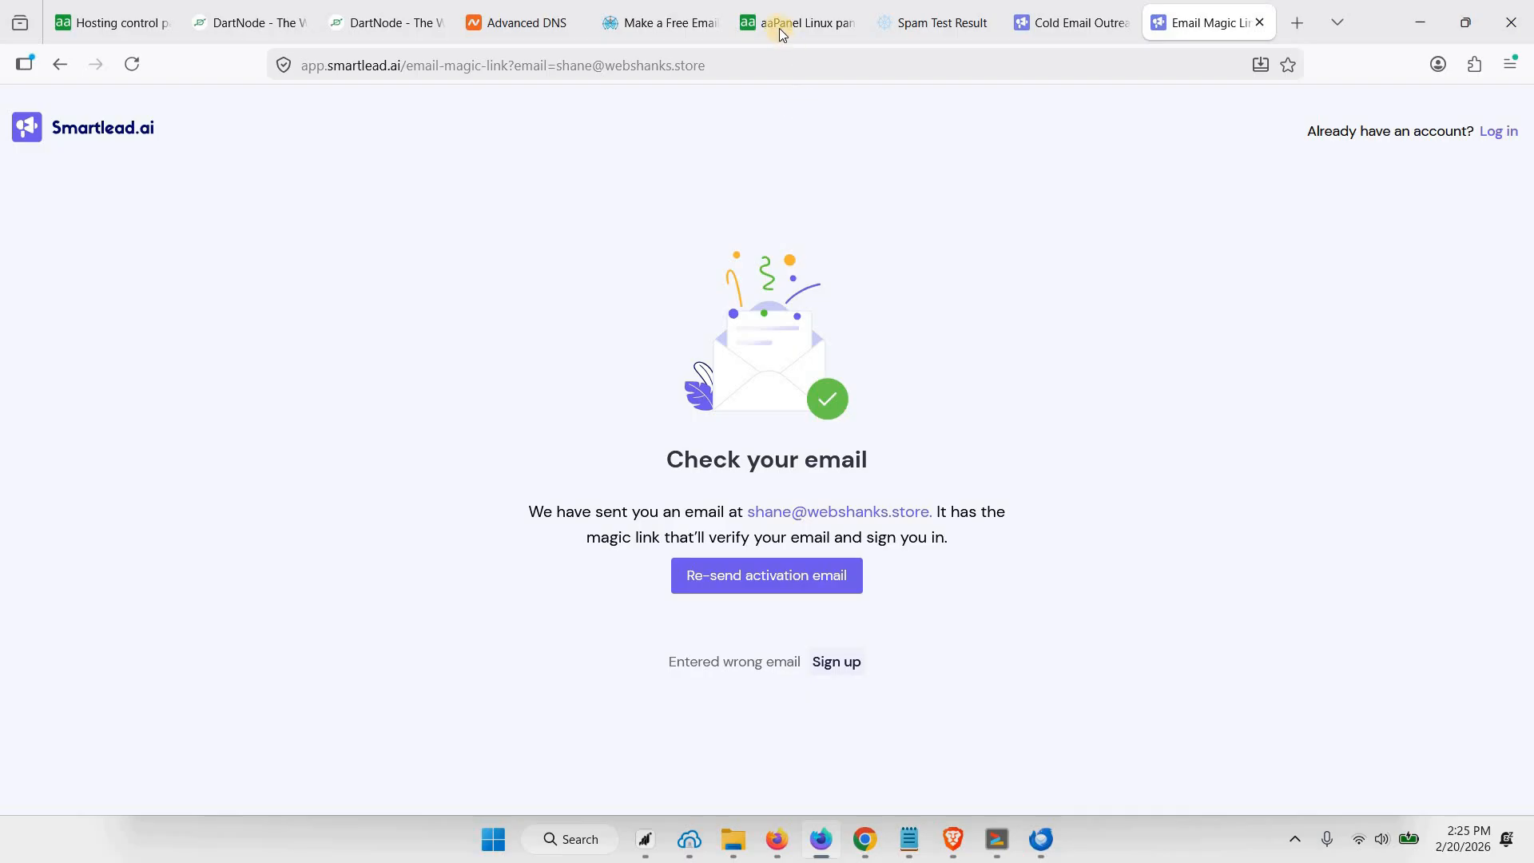
# In Thunderbird, open the Smartlead verification mail in the new account's inbox and copy its verification link
pyautogui.click(1043, 839)
pyautogui.click(258, 205)
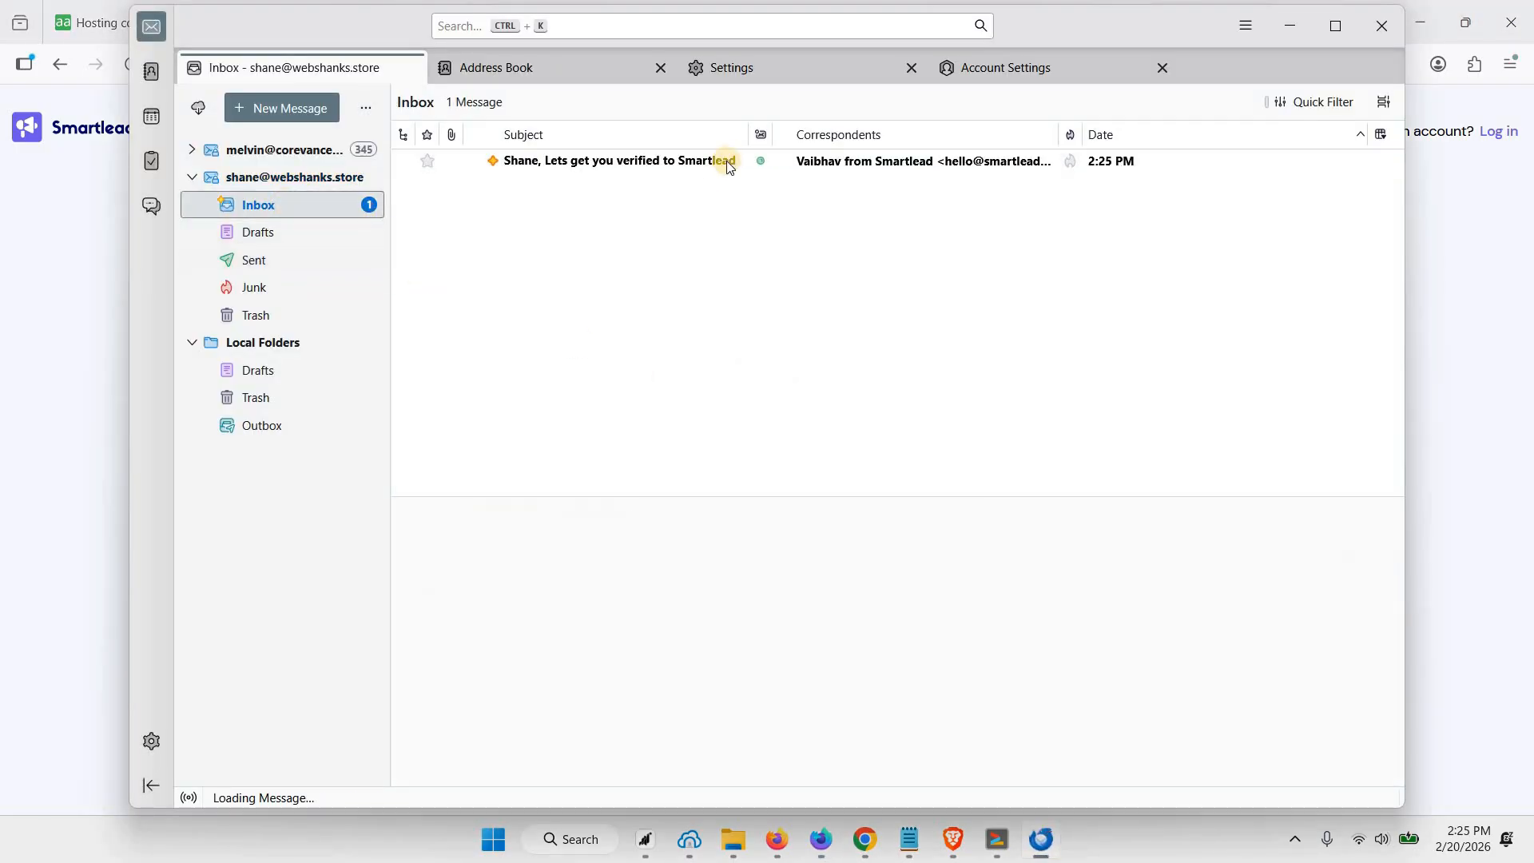
pyautogui.click(818, 160)
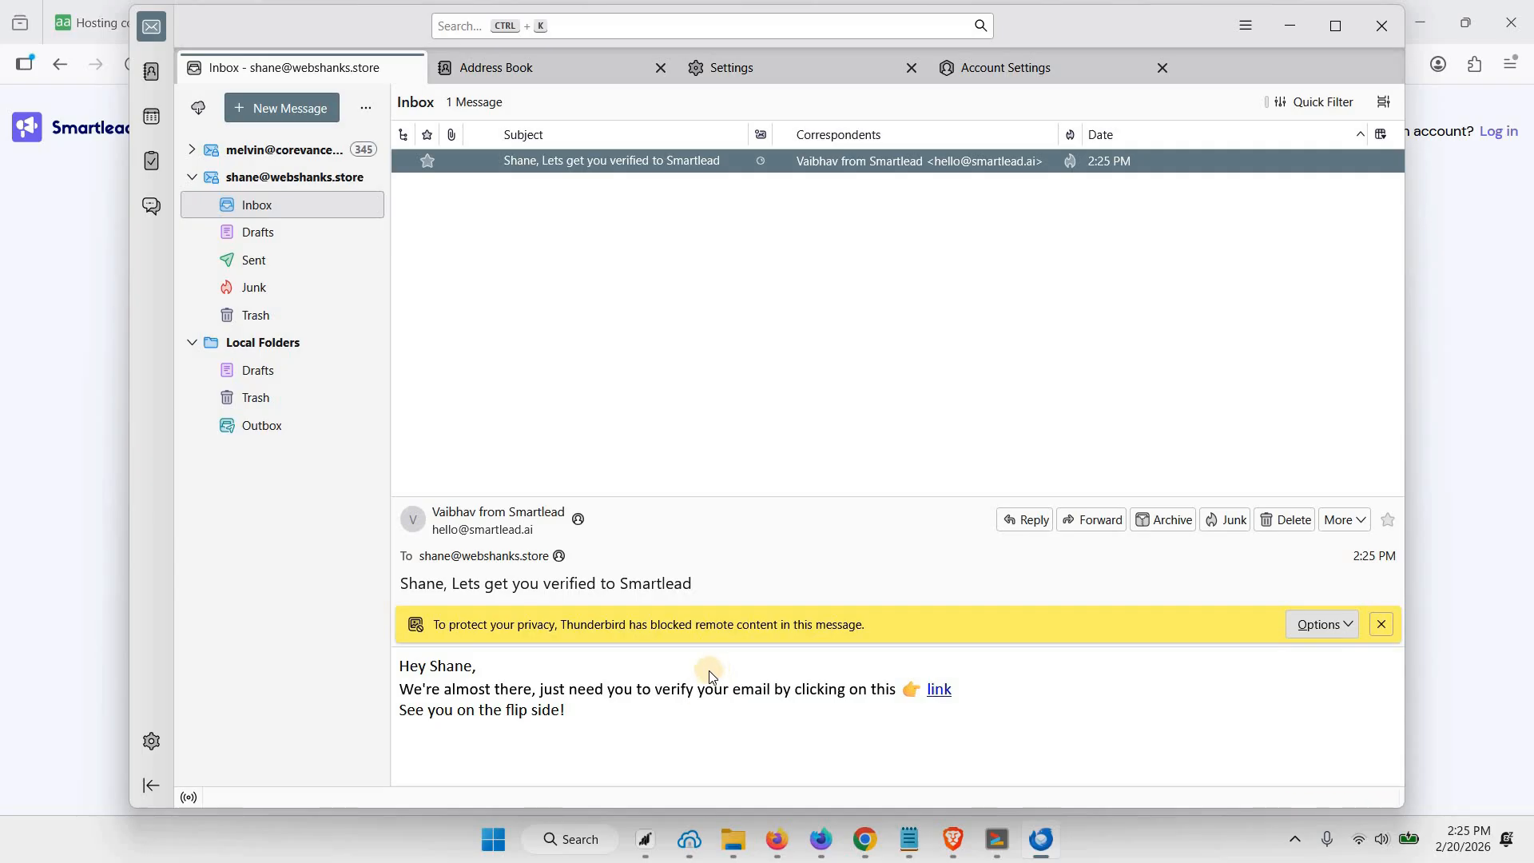
pyautogui.rightClick(946, 692)
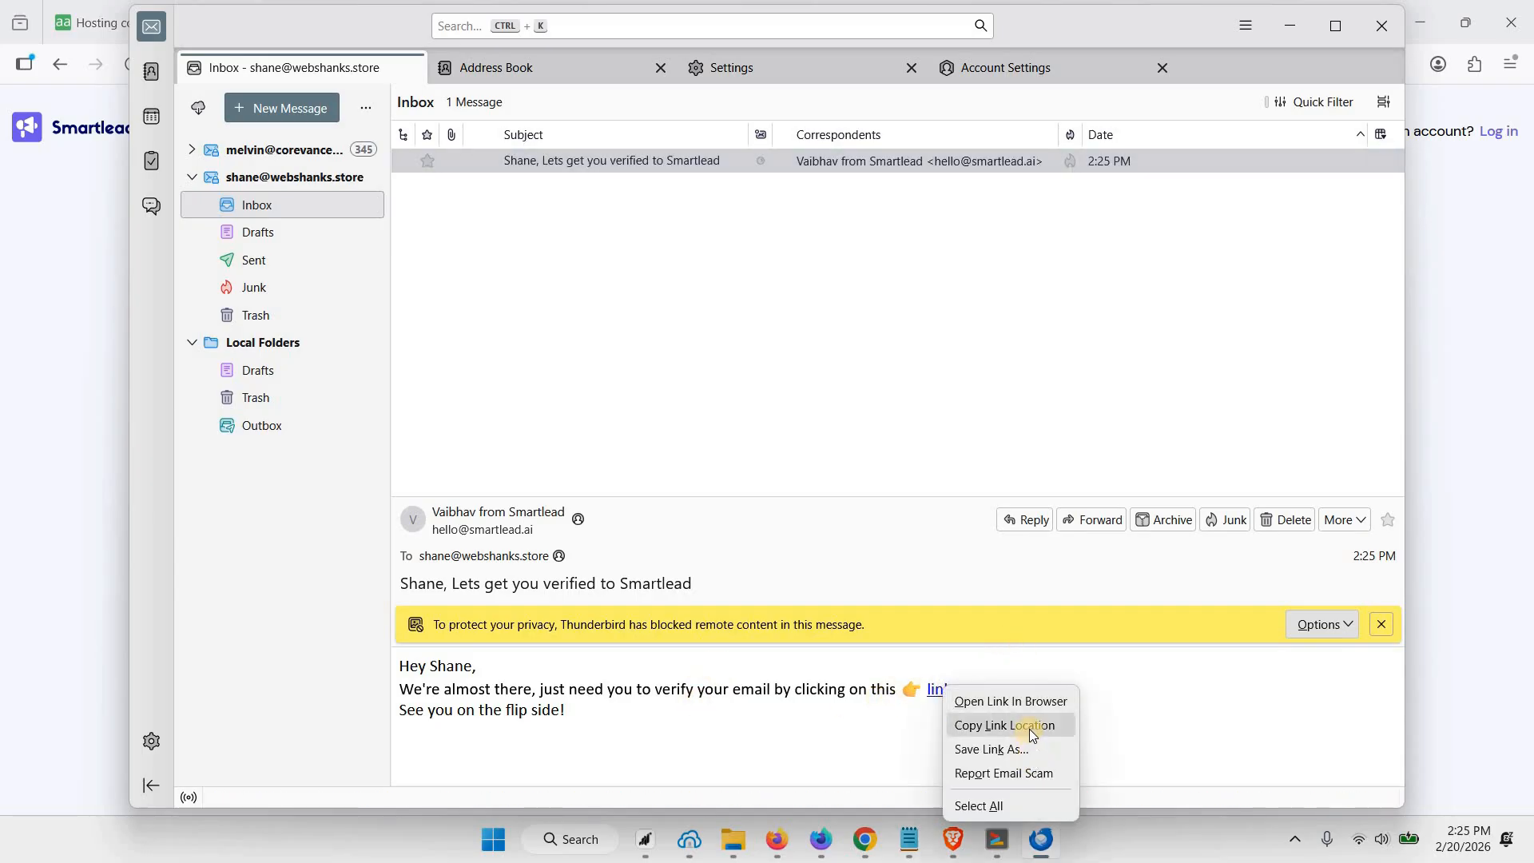
pyautogui.click(1029, 729)
# Return to Firefox and load the copied verification link in the Smartlead tab to activate the account
pyautogui.click(1290, 27)
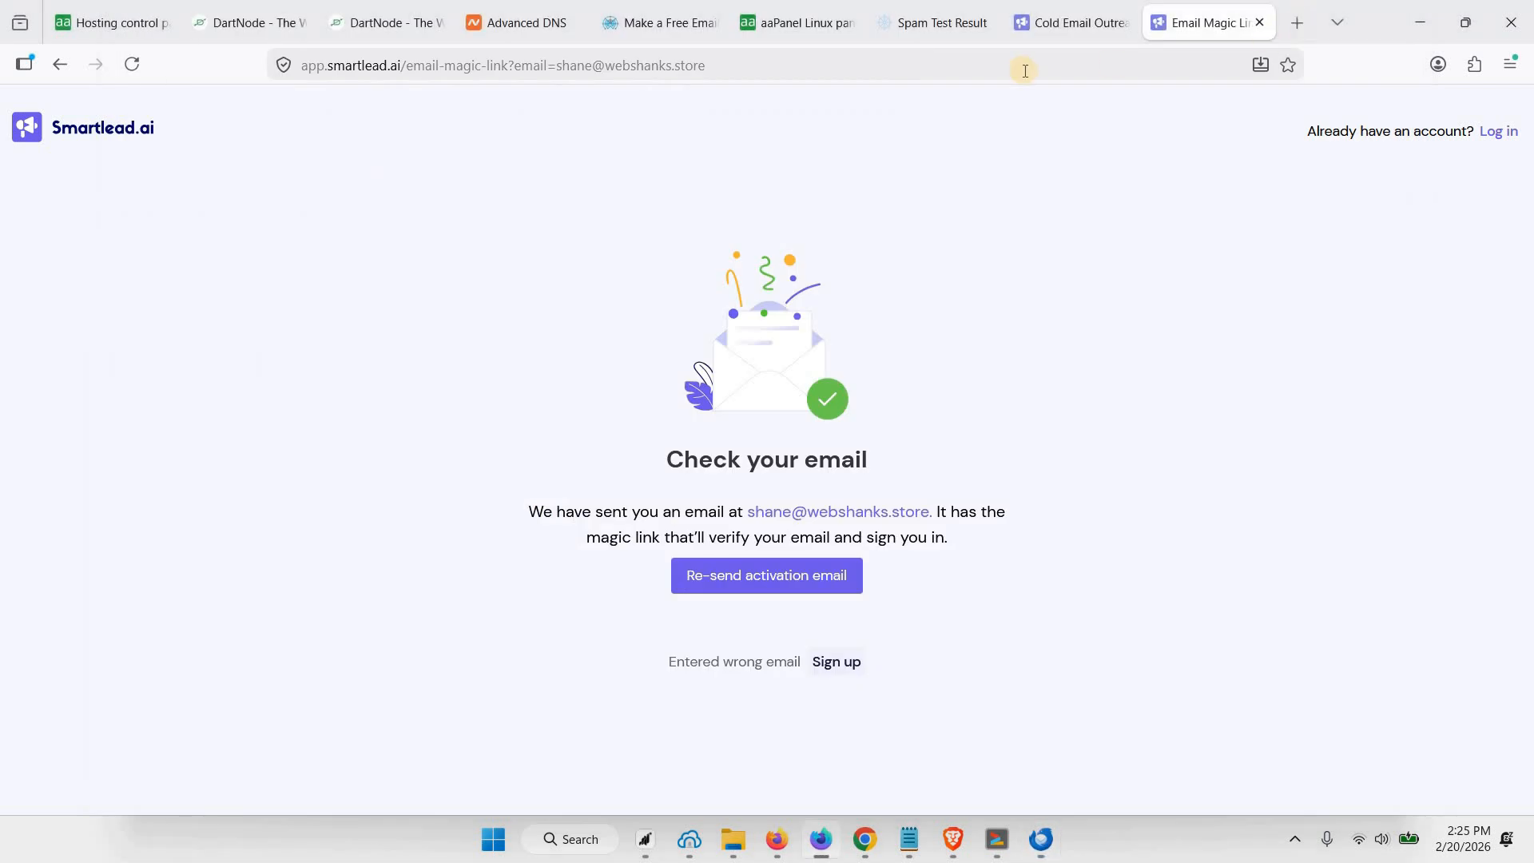
pyautogui.rightClick(1023, 70)
pyautogui.click(1103, 281)
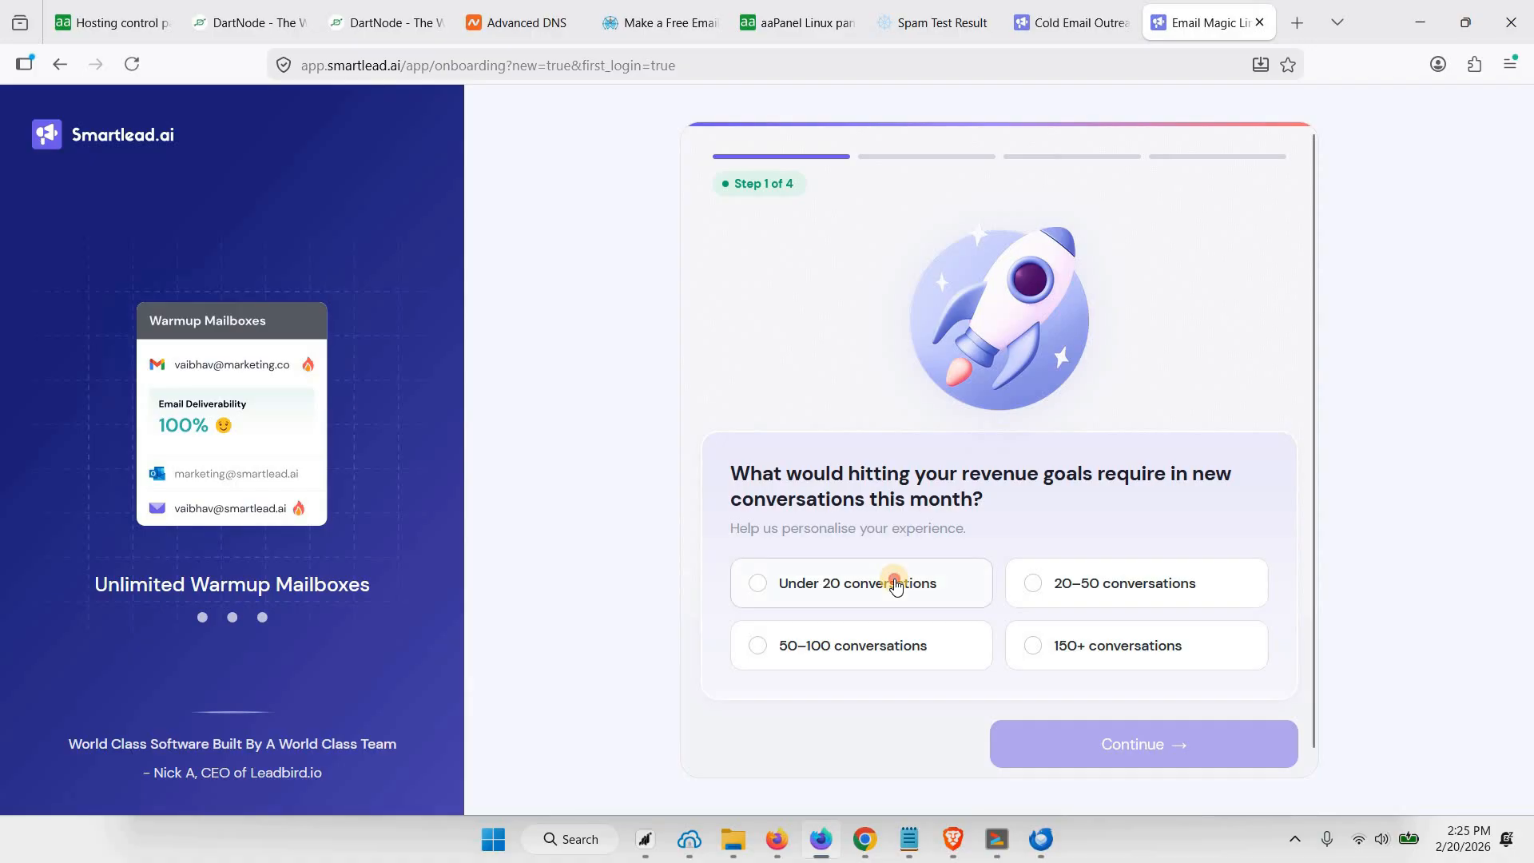
# Answer the onboarding questions with under 20 conversations per month and less than 100 cold emails per day
pyautogui.click(895, 585)
pyautogui.scroll(-1, 789, 559)
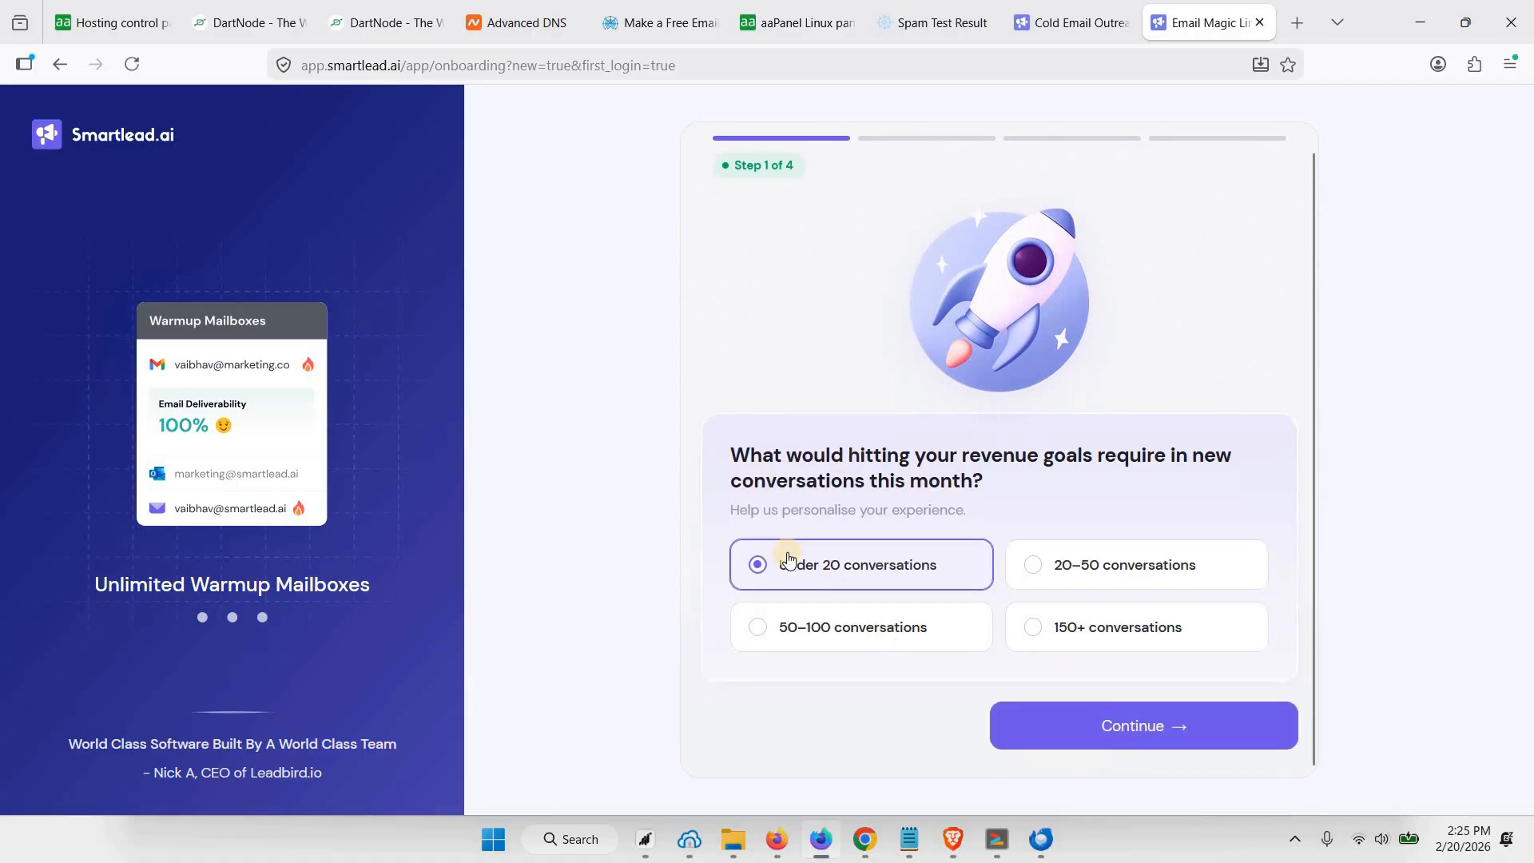
pyautogui.click(1126, 733)
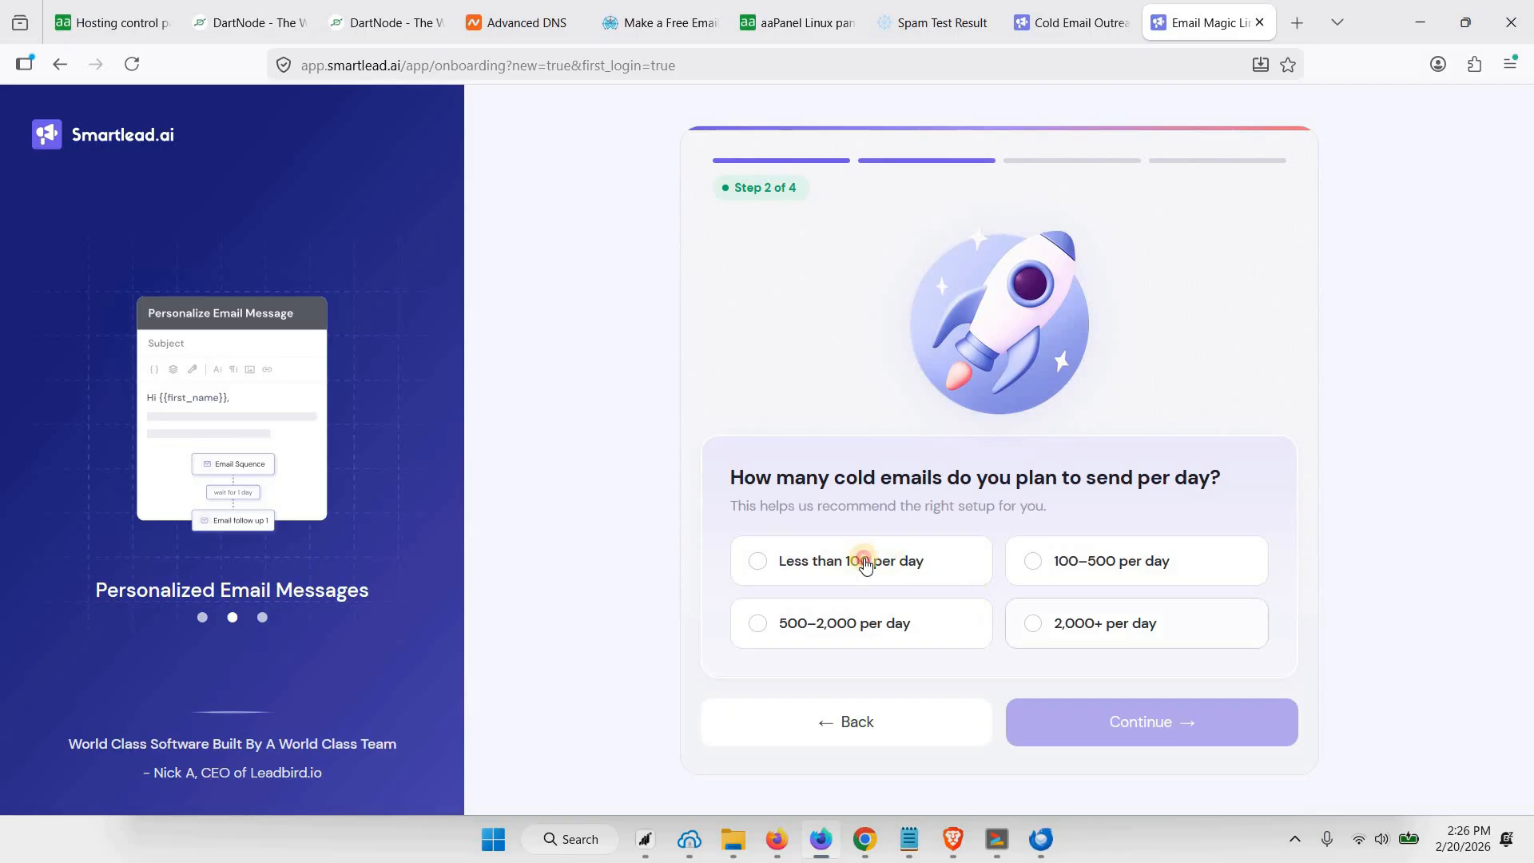
pyautogui.click(862, 560)
pyautogui.click(1060, 569)
pyautogui.click(862, 568)
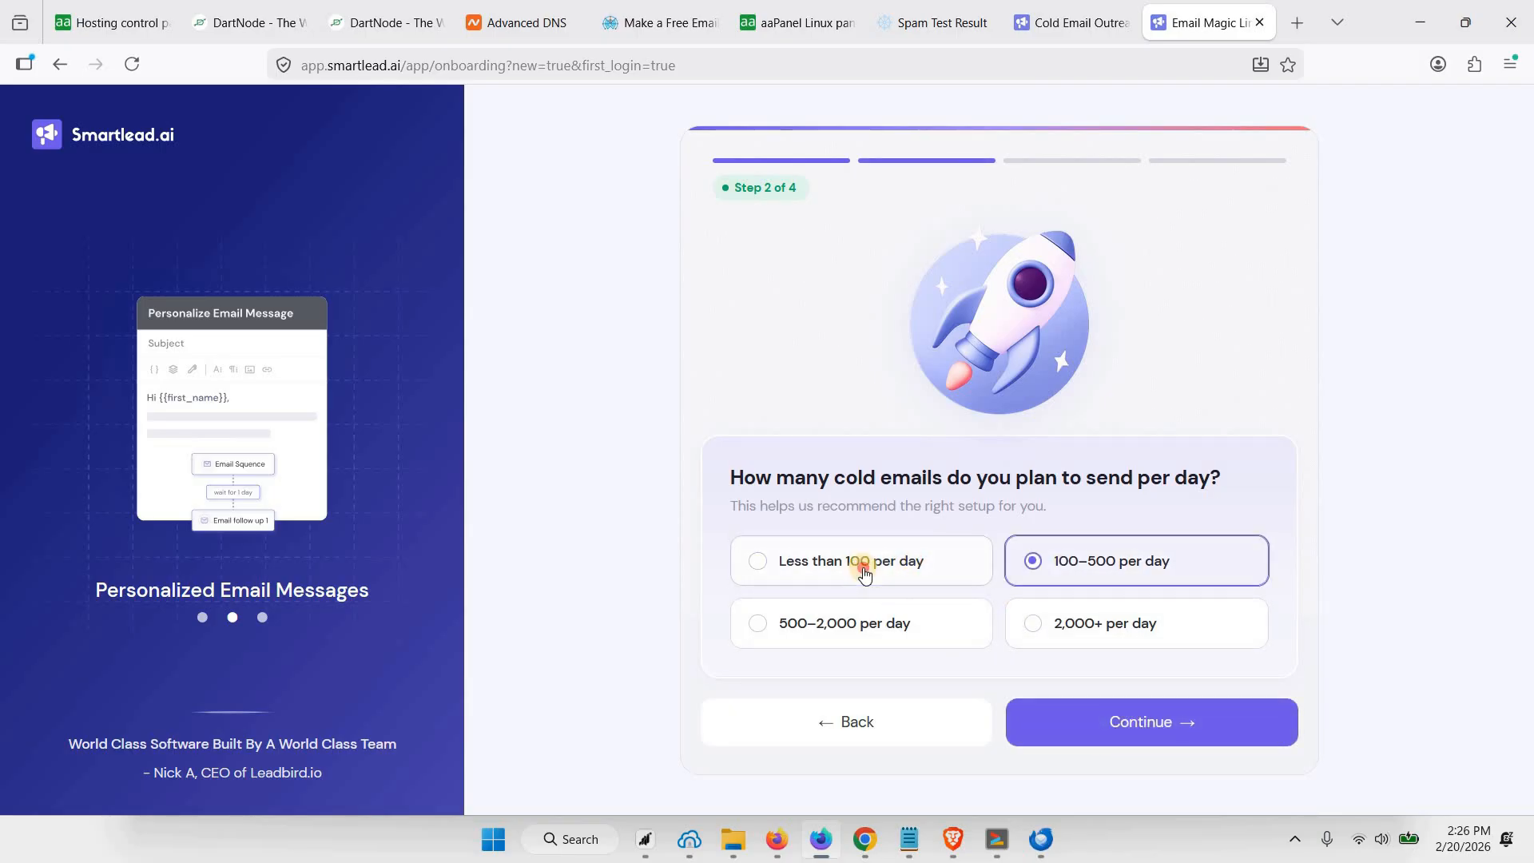
pyautogui.click(1123, 731)
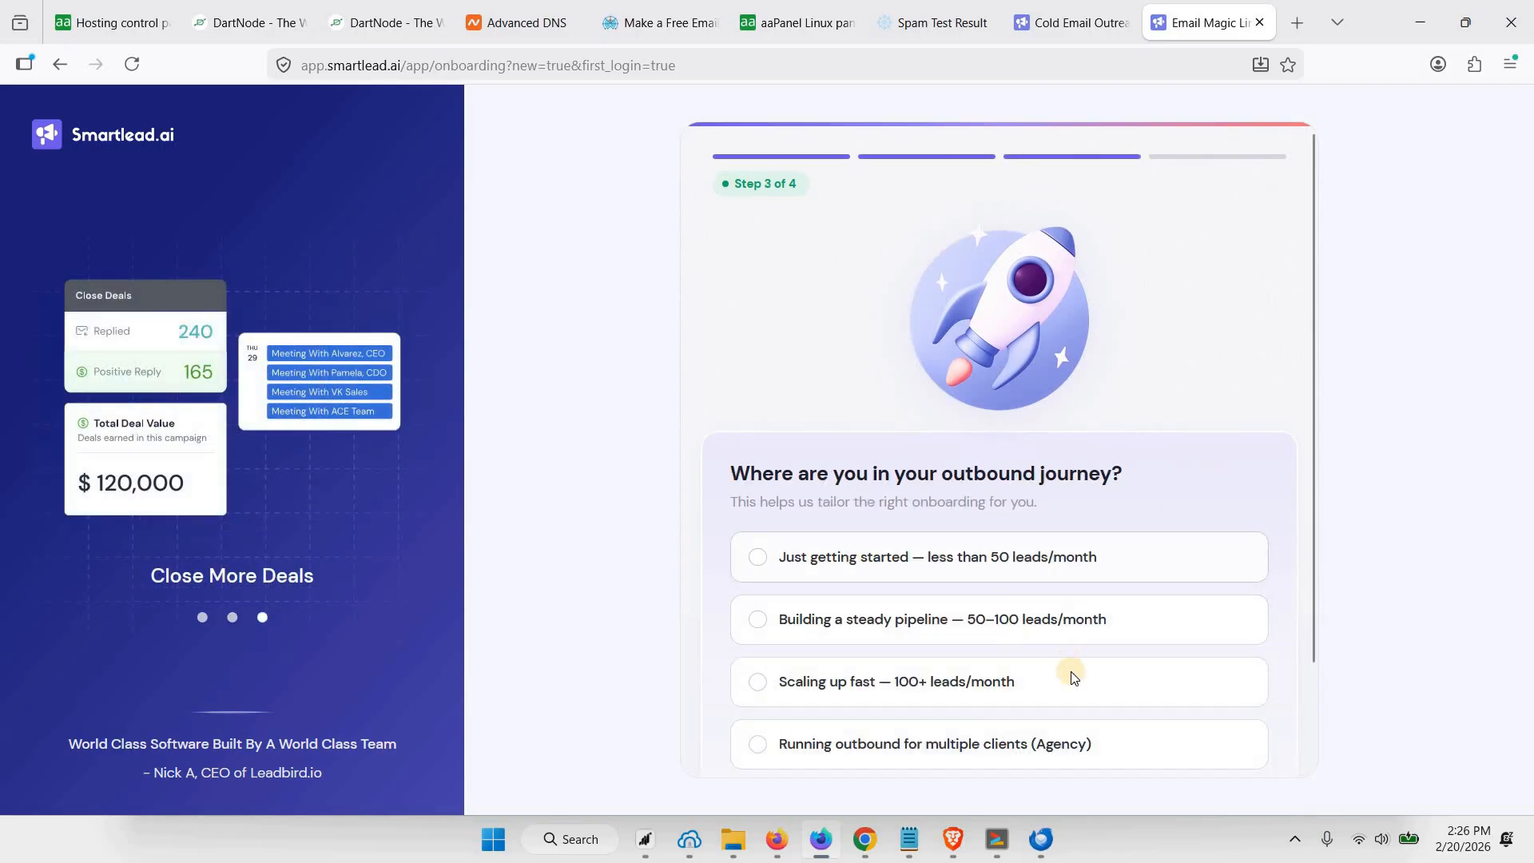
# Answer the outbound journey question and complete the remaining Smartlead onboarding
pyautogui.scroll(-2, 1086, 695)
pyautogui.click(1108, 711)
pyautogui.click(855, 503)
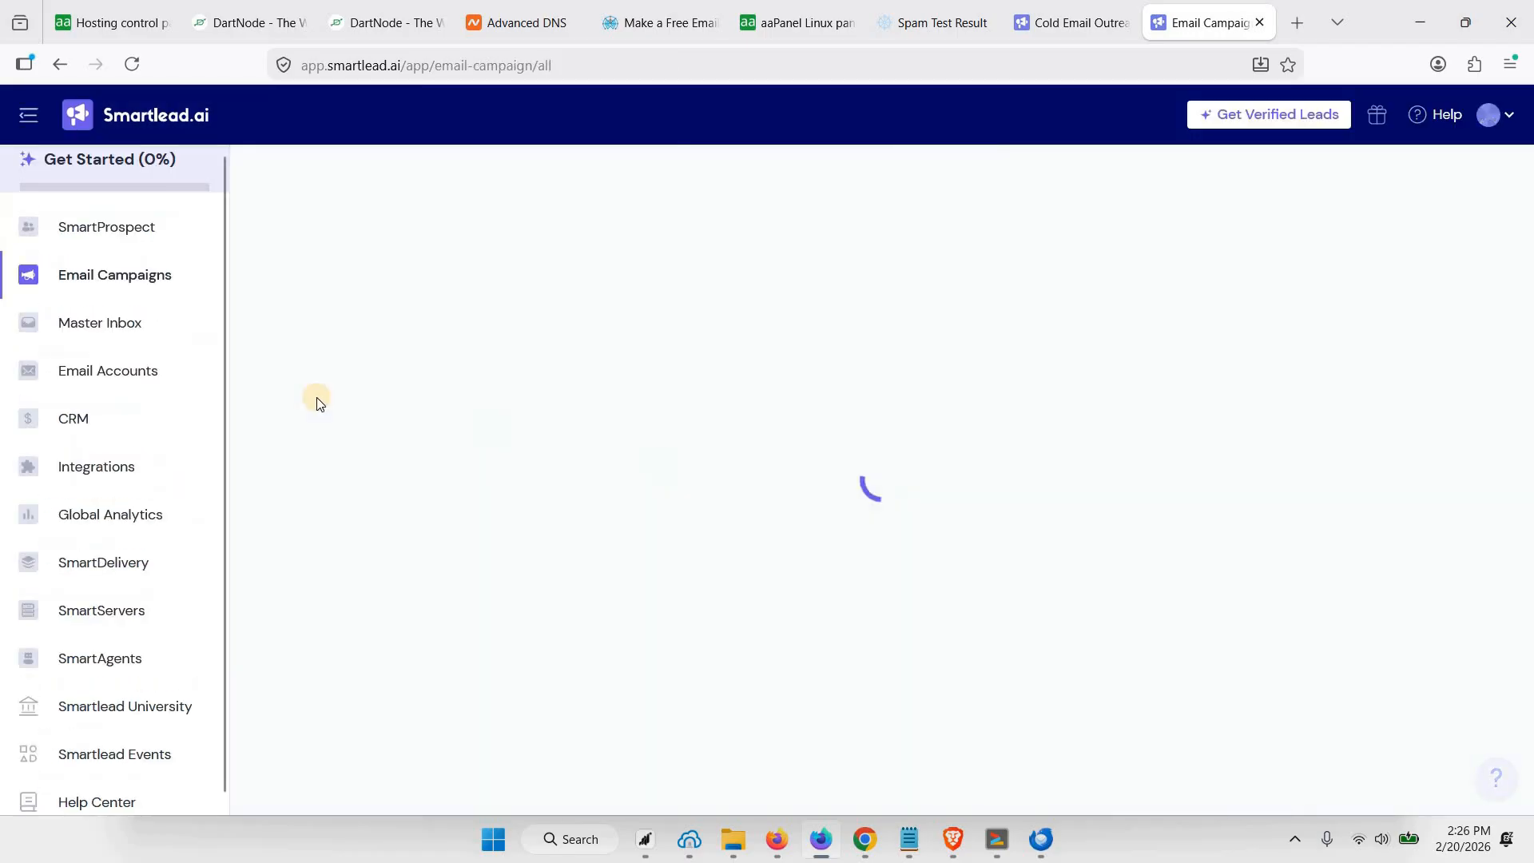
# Open the email accounts section and choose SMTP under Smartlead's Infrastructure as the provider for a new account
pyautogui.click(116, 378)
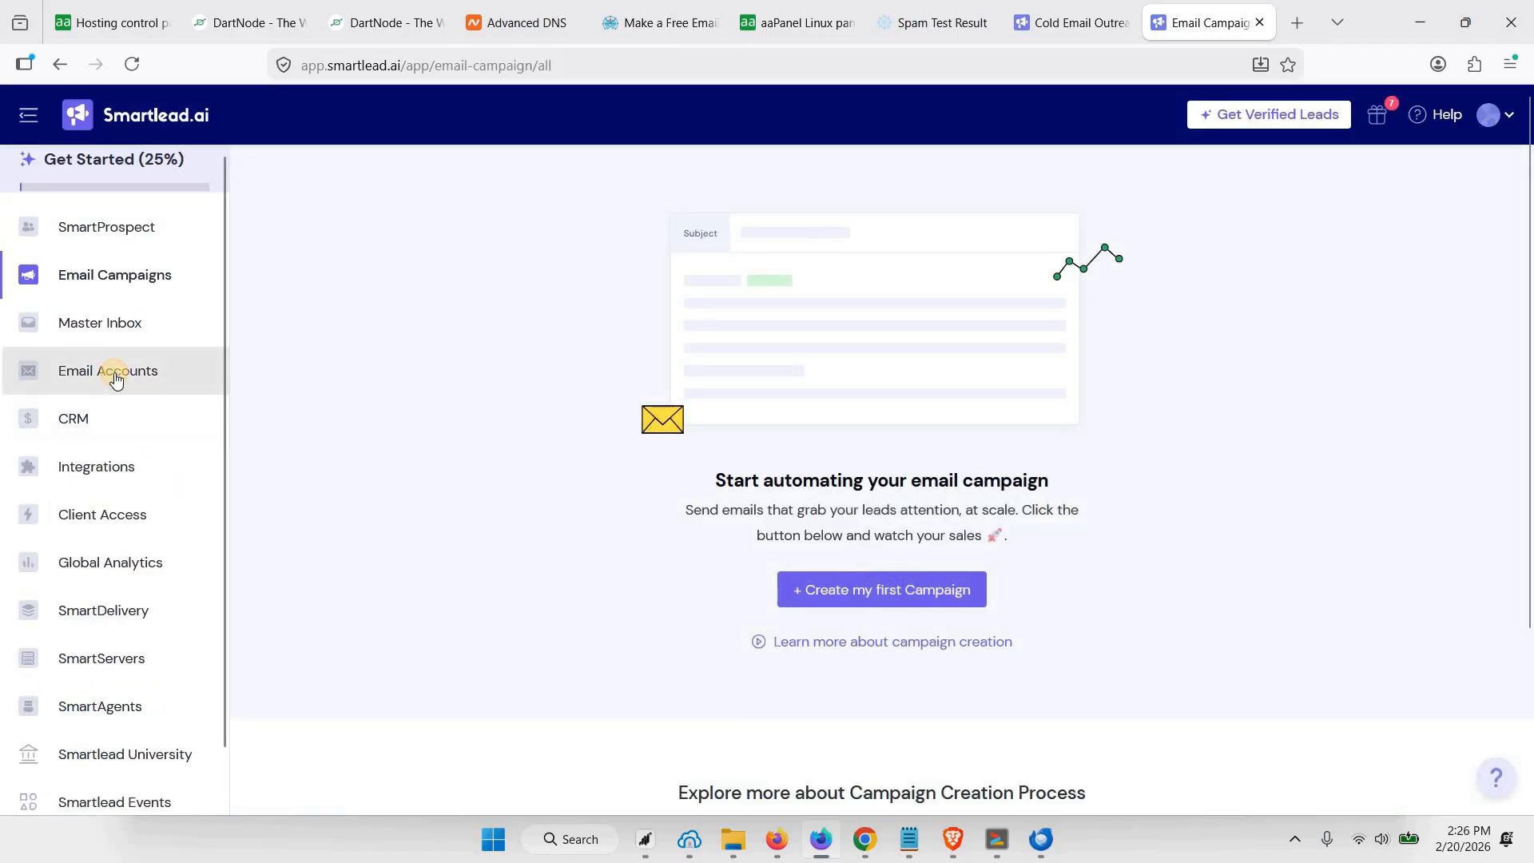
pyautogui.scroll(-3, 882, 521)
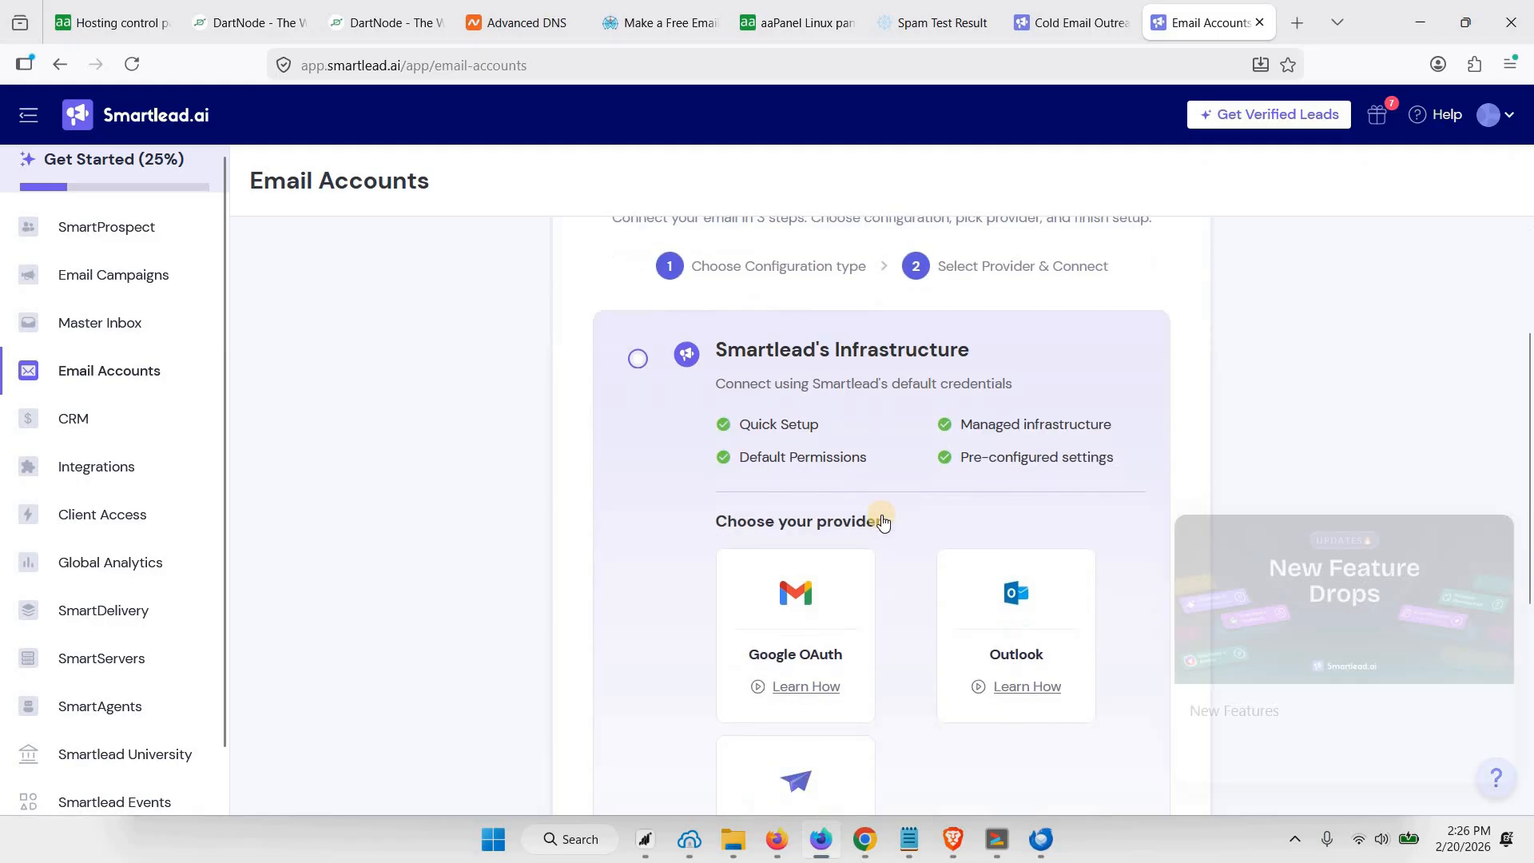
pyautogui.scroll(-3, 882, 521)
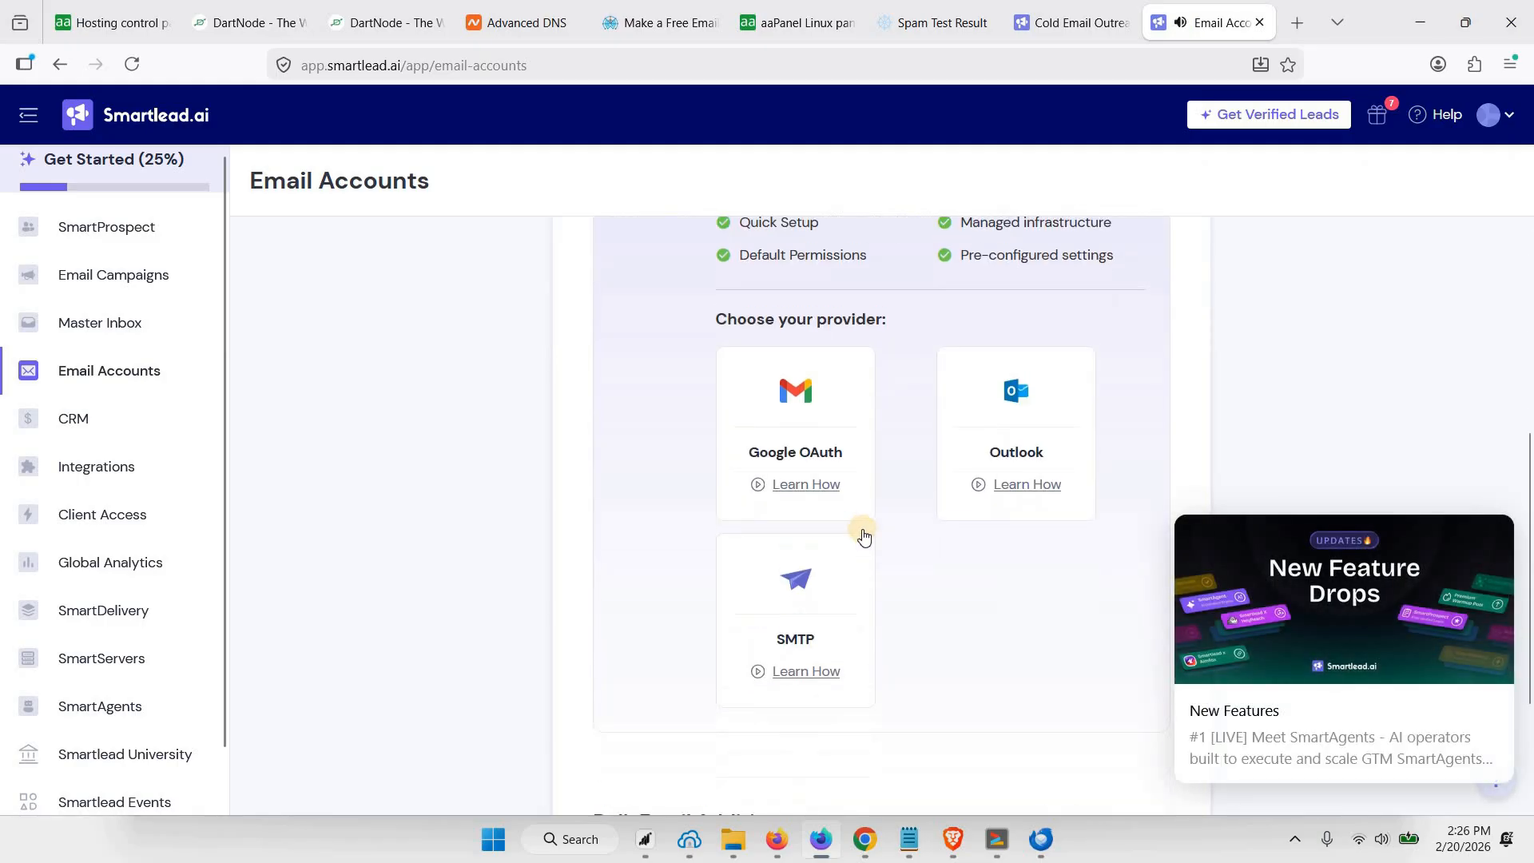
pyautogui.click(801, 588)
# Fill in the sender's name and e-mail address in the SMTP settings and reuse the address as the user name
pyautogui.click(607, 374)
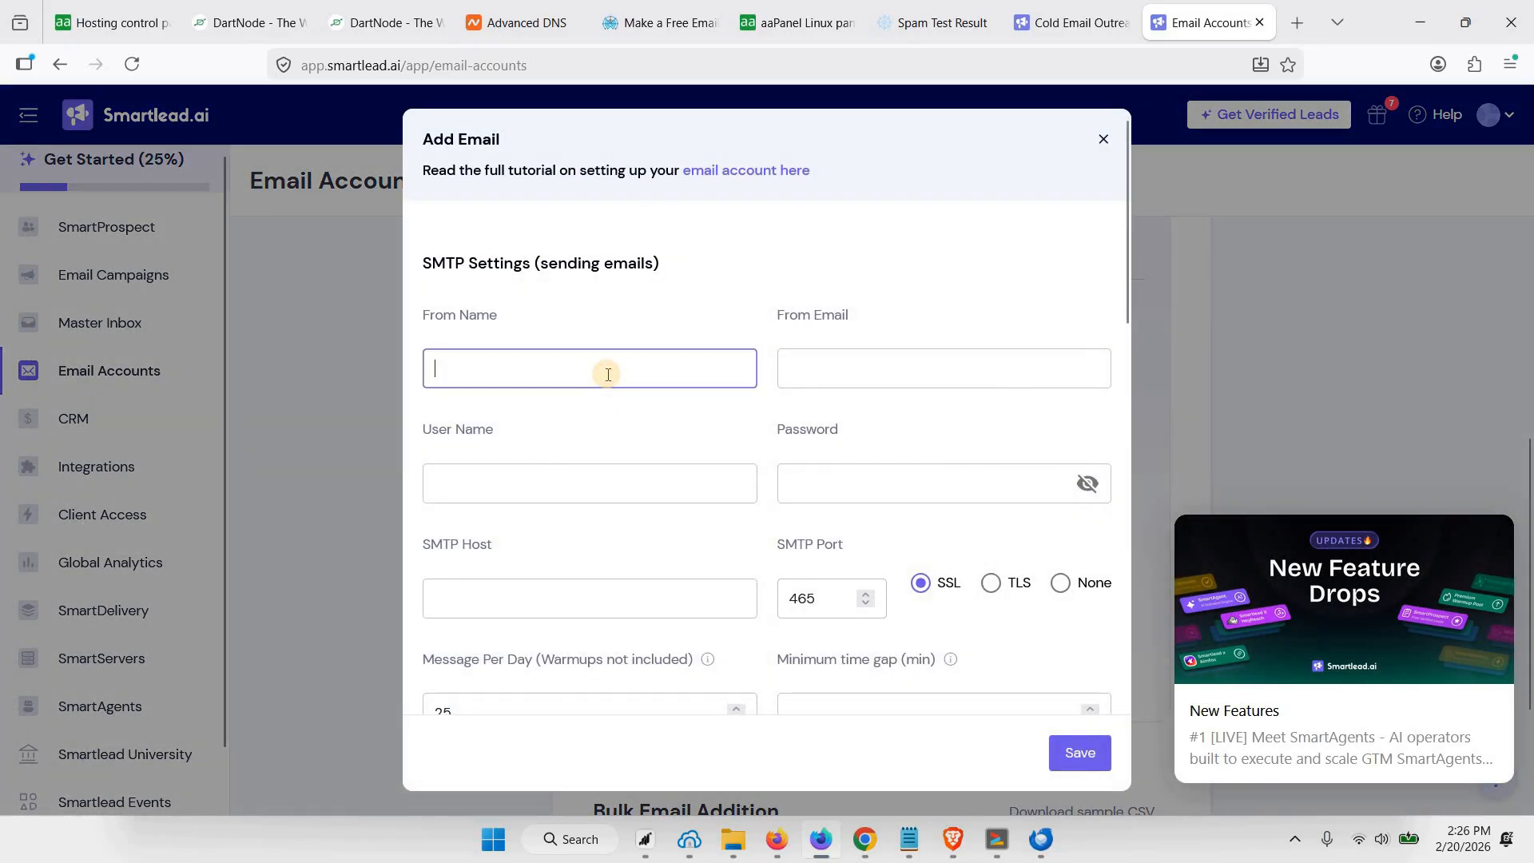
pyautogui.write('Shan')
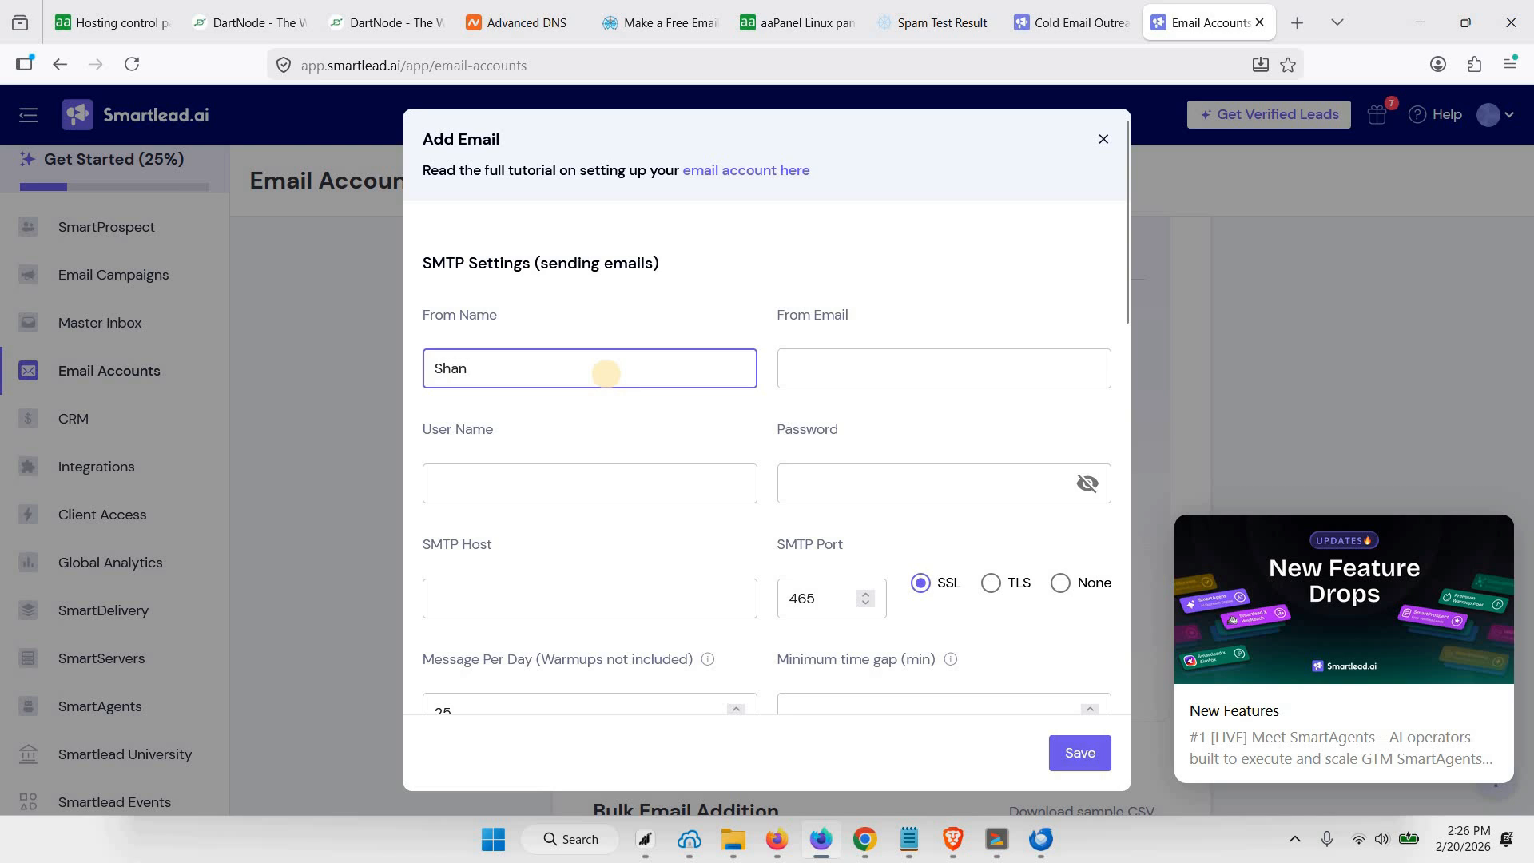
pyautogui.write('e')
pyautogui.click(850, 374)
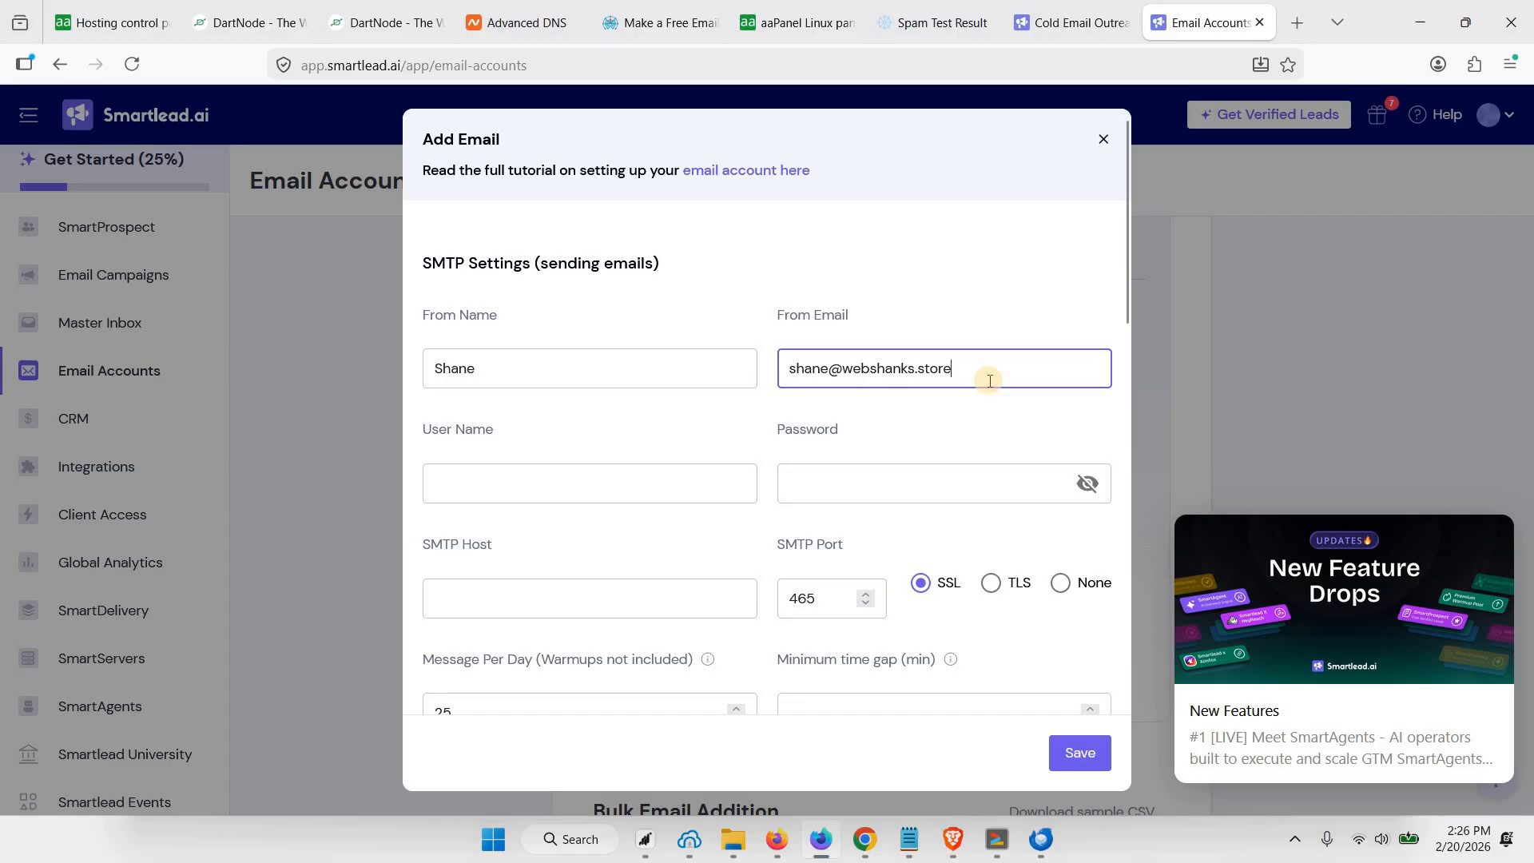
pyautogui.hotkey('ctrl', 'a')
pyautogui.hotkey('ctrl', 'c')
pyautogui.click(562, 473)
pyautogui.hotkey('ctrl', 'v')
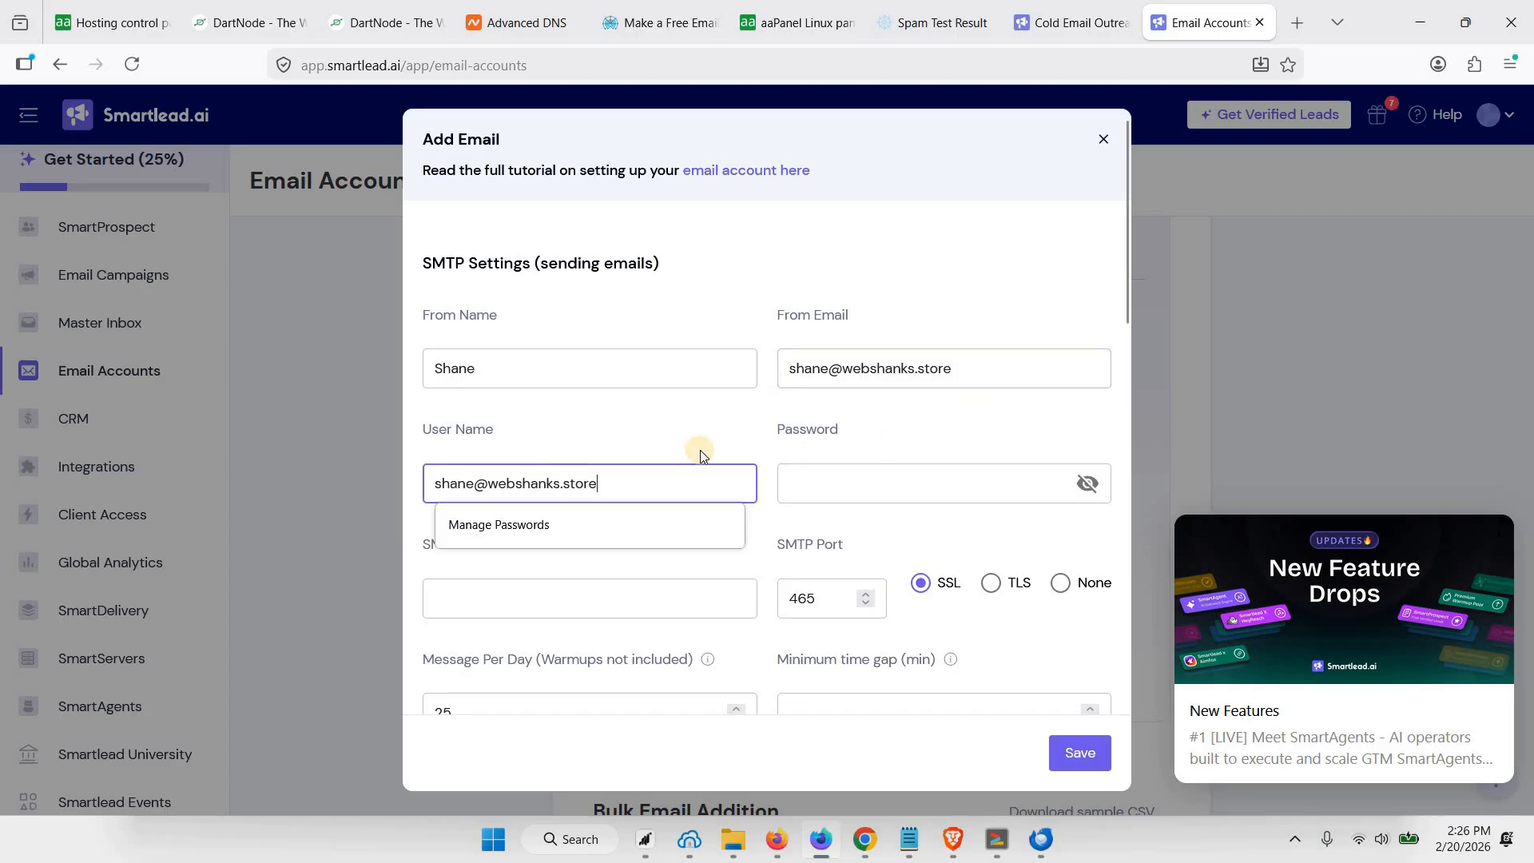
# Set the SMTP host to mx.webshanks.store with TLS on port 587 and enter the mailbox password
pyautogui.click(588, 592)
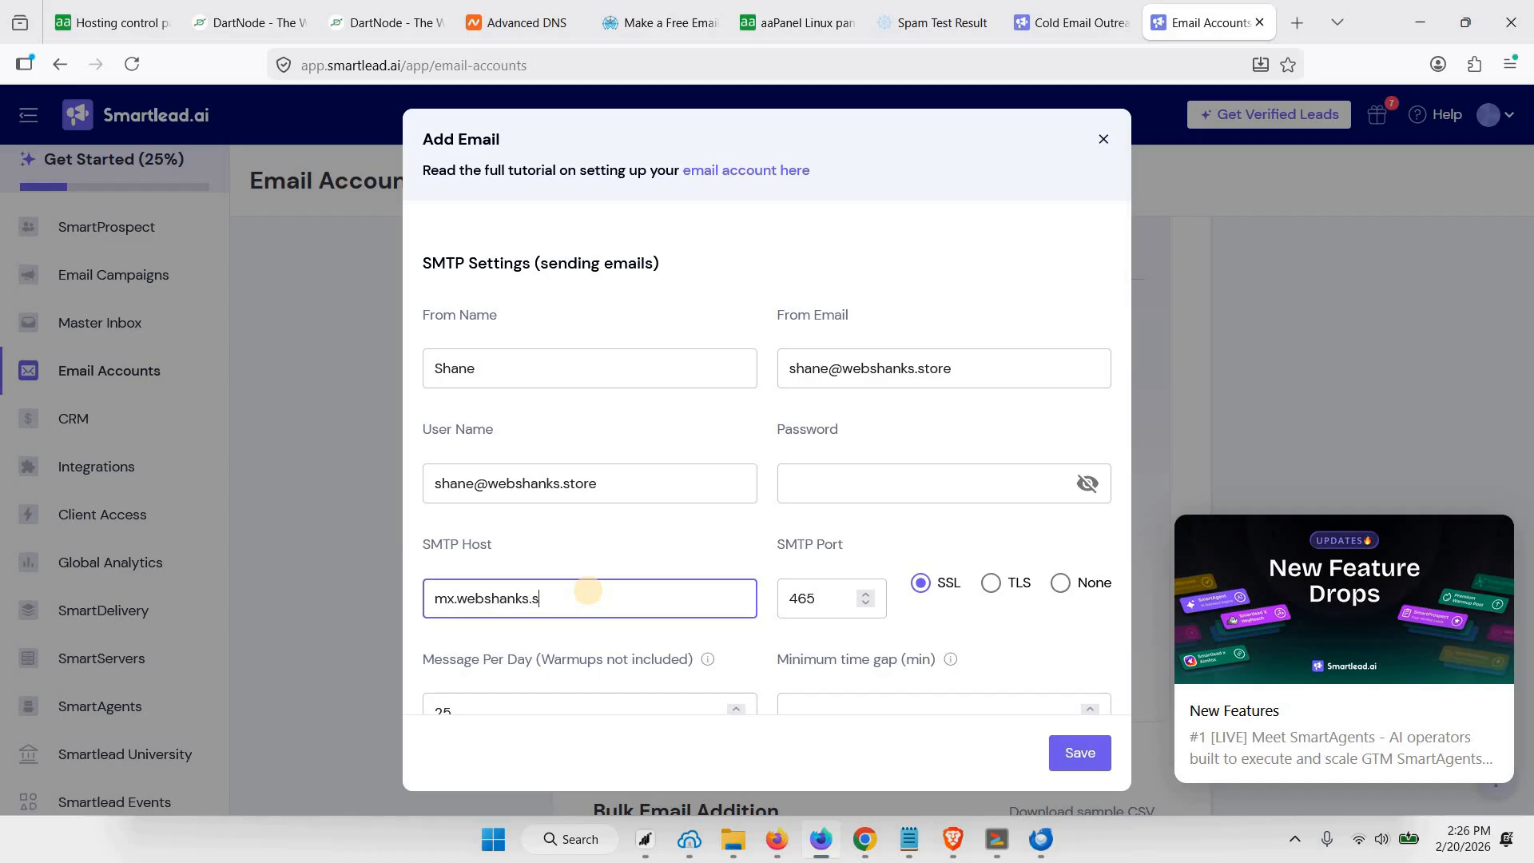
pyautogui.write('mx.webshanks.store')
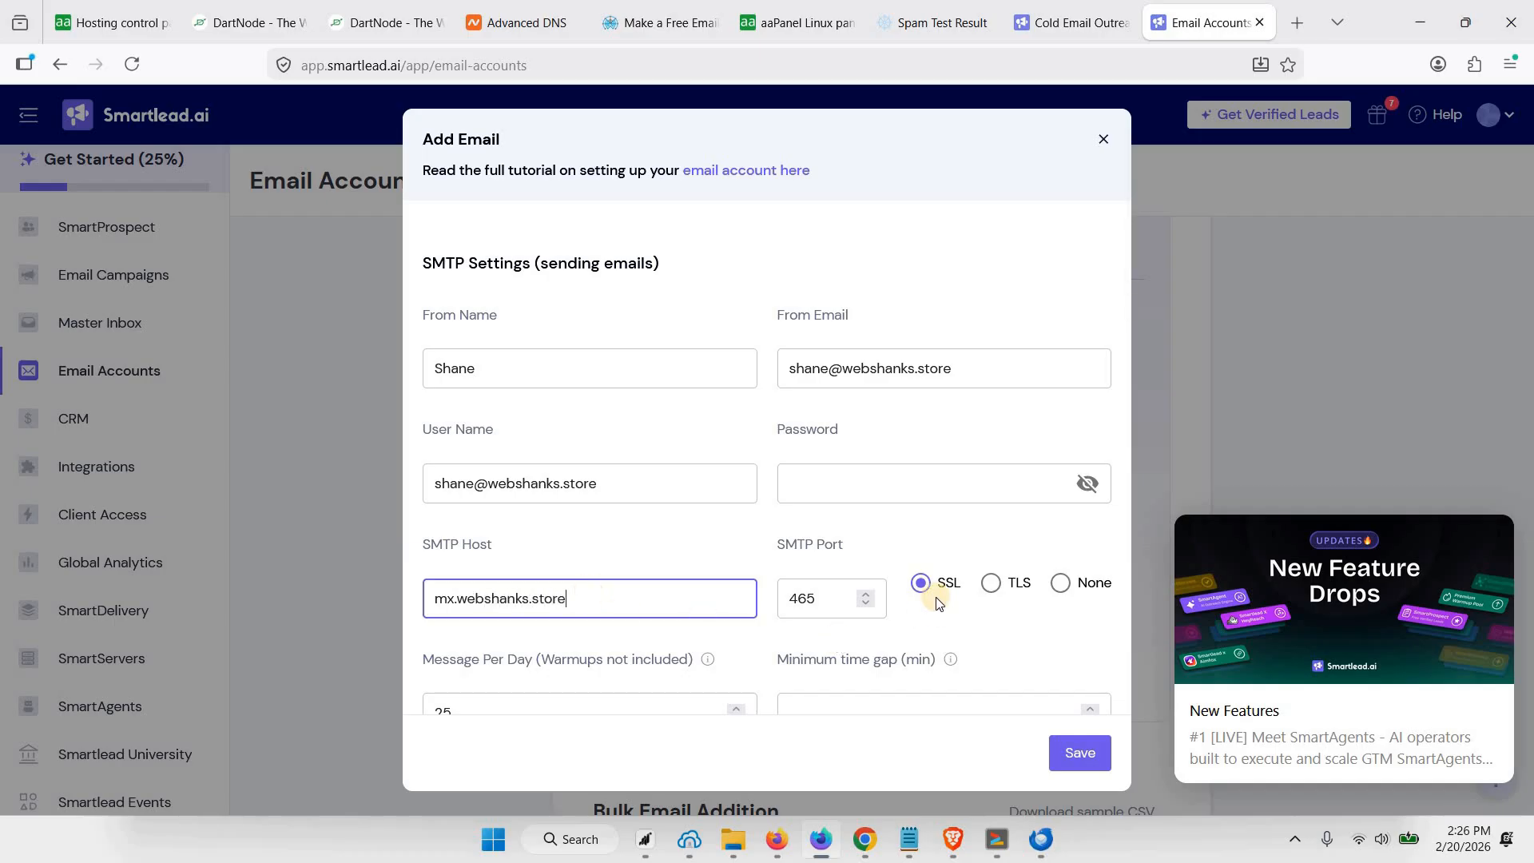
pyautogui.click(989, 584)
pyautogui.click(848, 493)
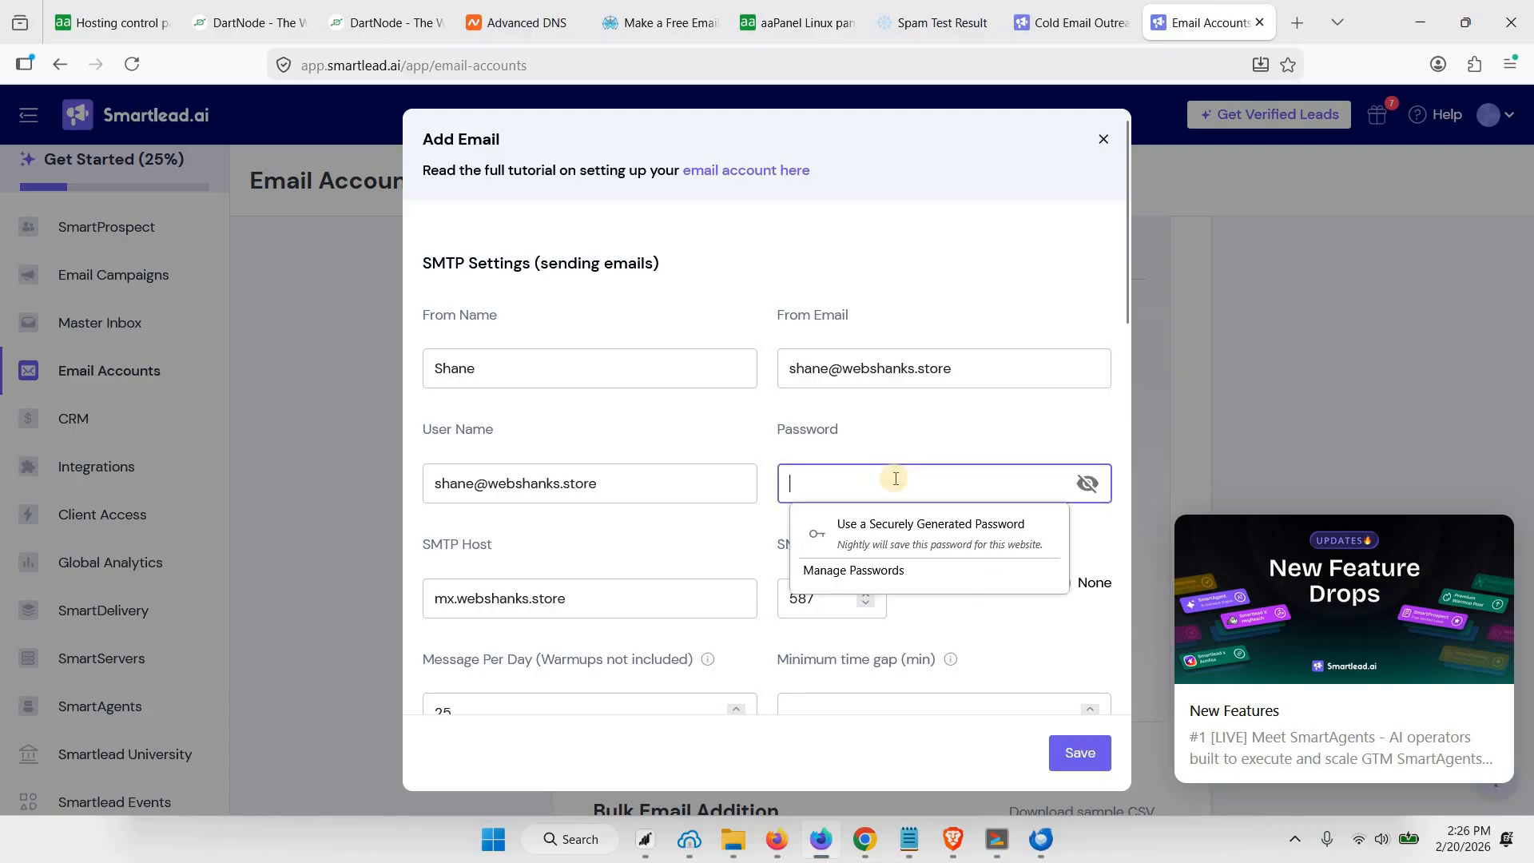
pyautogui.hotkey('ctrl', 'v')
# Set the IMAP host to mx.webshanks.store in the settings for receiving emails
pyautogui.scroll(-3, 823, 587)
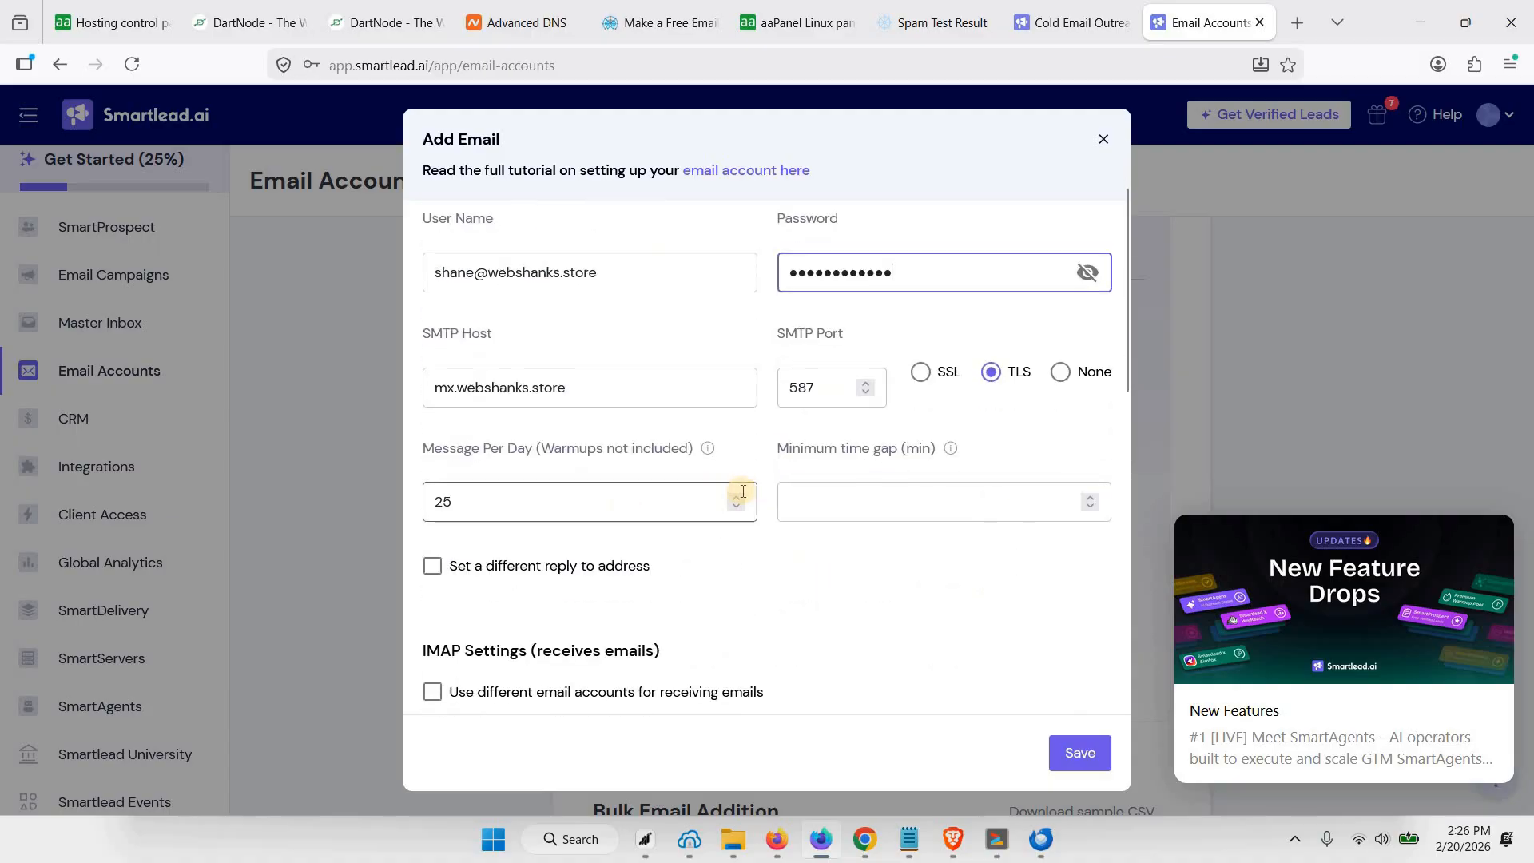
pyautogui.scroll(-1, 481, 425)
pyautogui.scroll(-1, 483, 411)
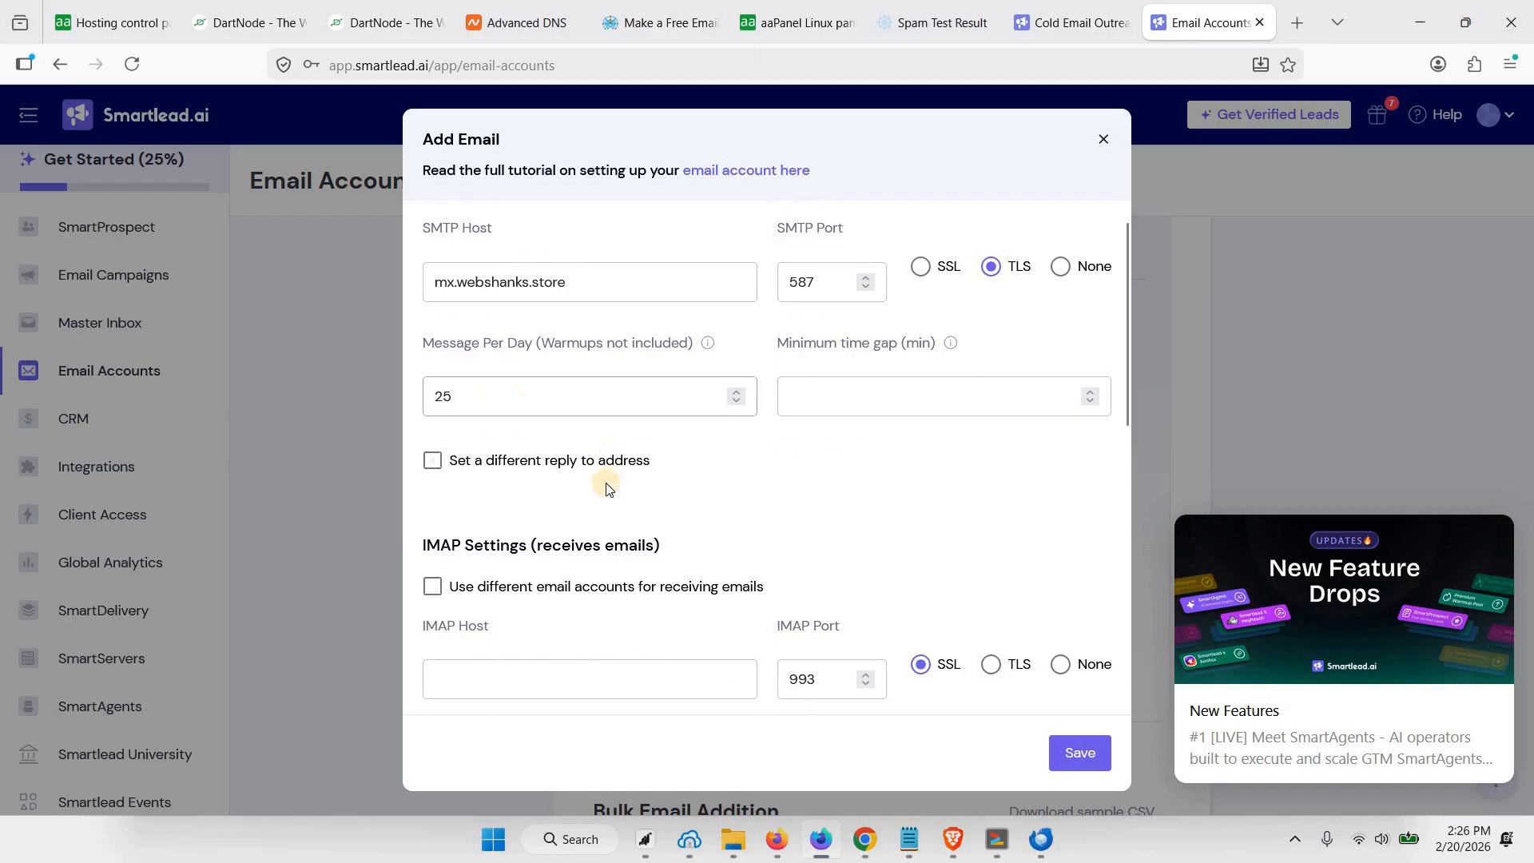
pyautogui.scroll(-1, 481, 580)
pyautogui.click(472, 574)
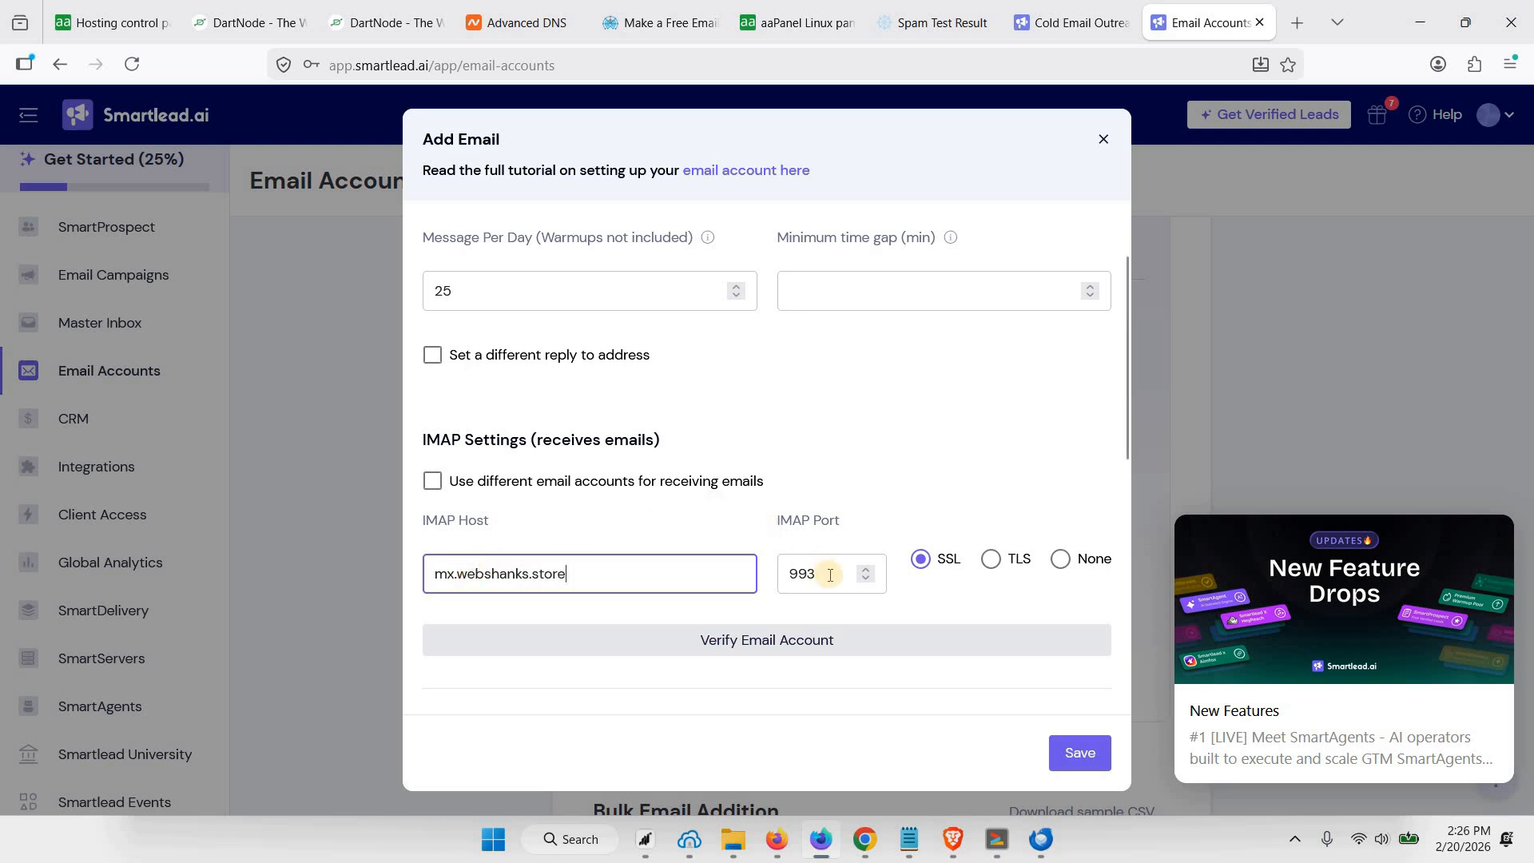
# Review the SMTP and IMAP entries, save the email account and decline storing its password in the browser
pyautogui.scroll(3, 849, 503)
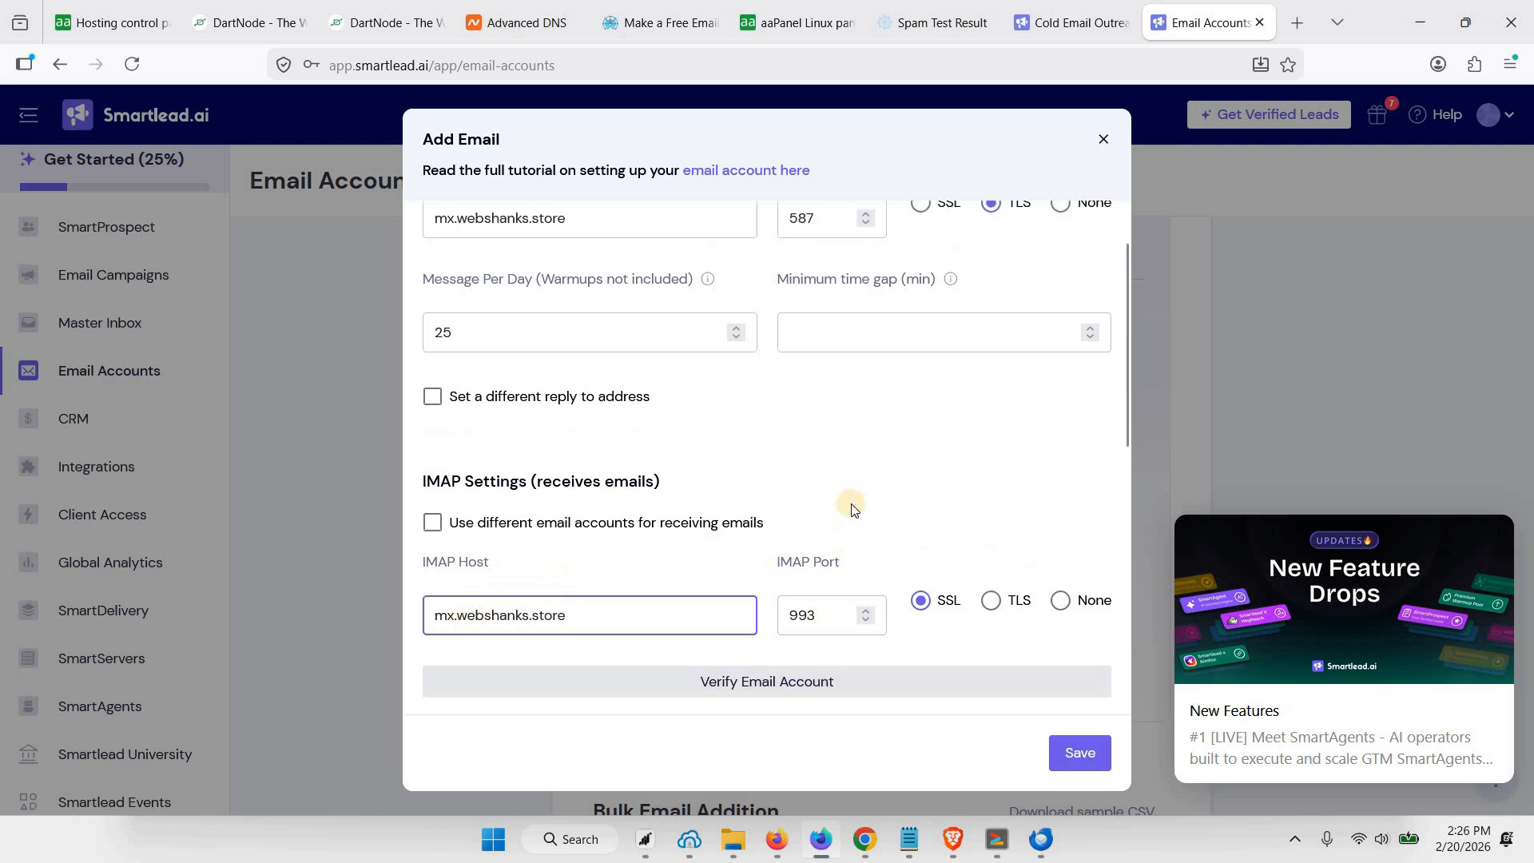
pyautogui.scroll(3, 700, 493)
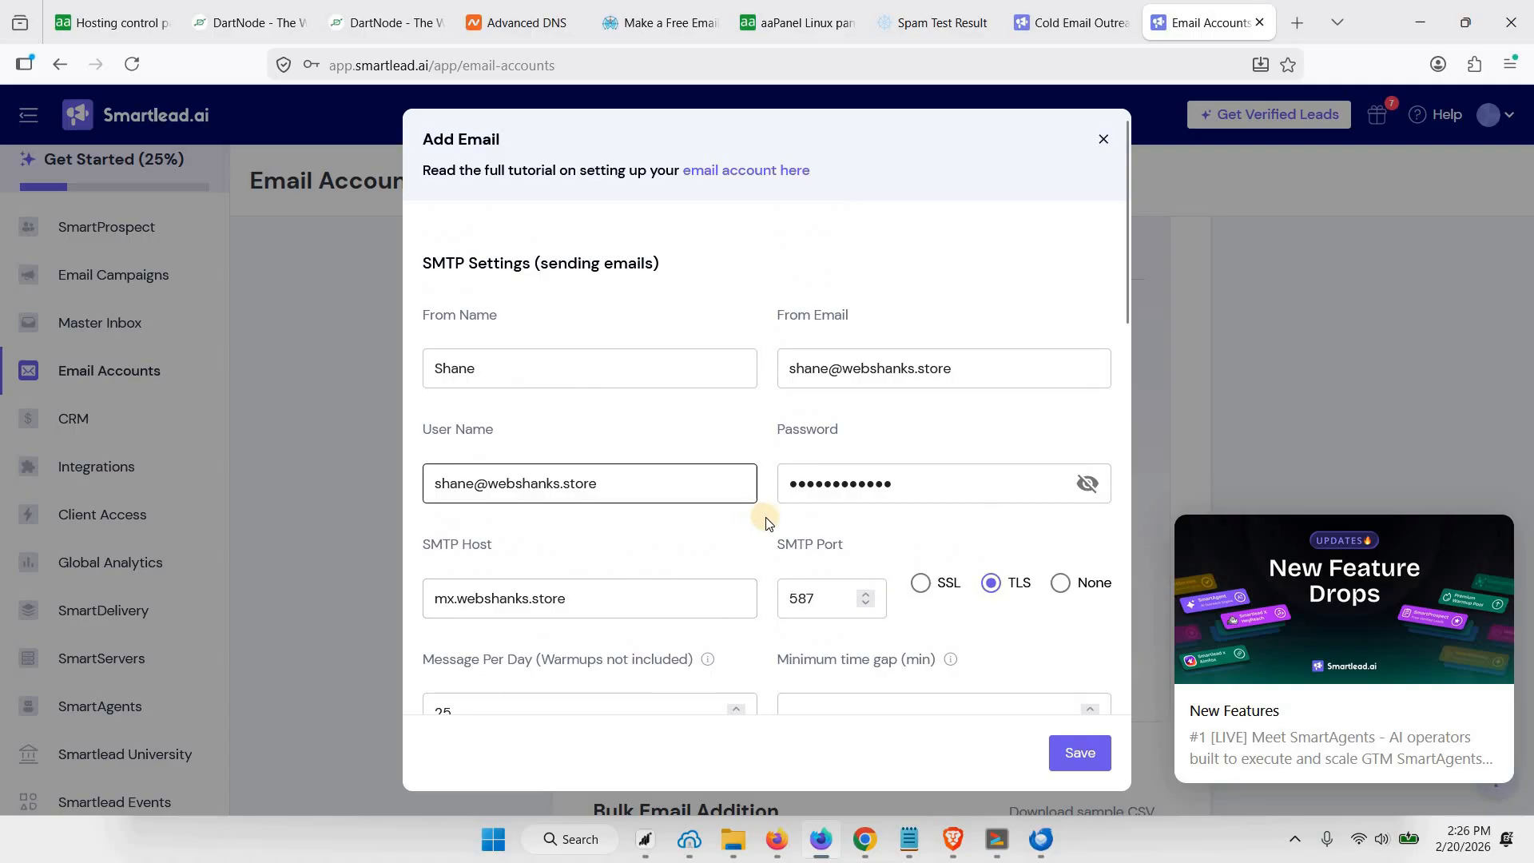
pyautogui.scroll(-8, 970, 670)
pyautogui.scroll(-4, 915, 589)
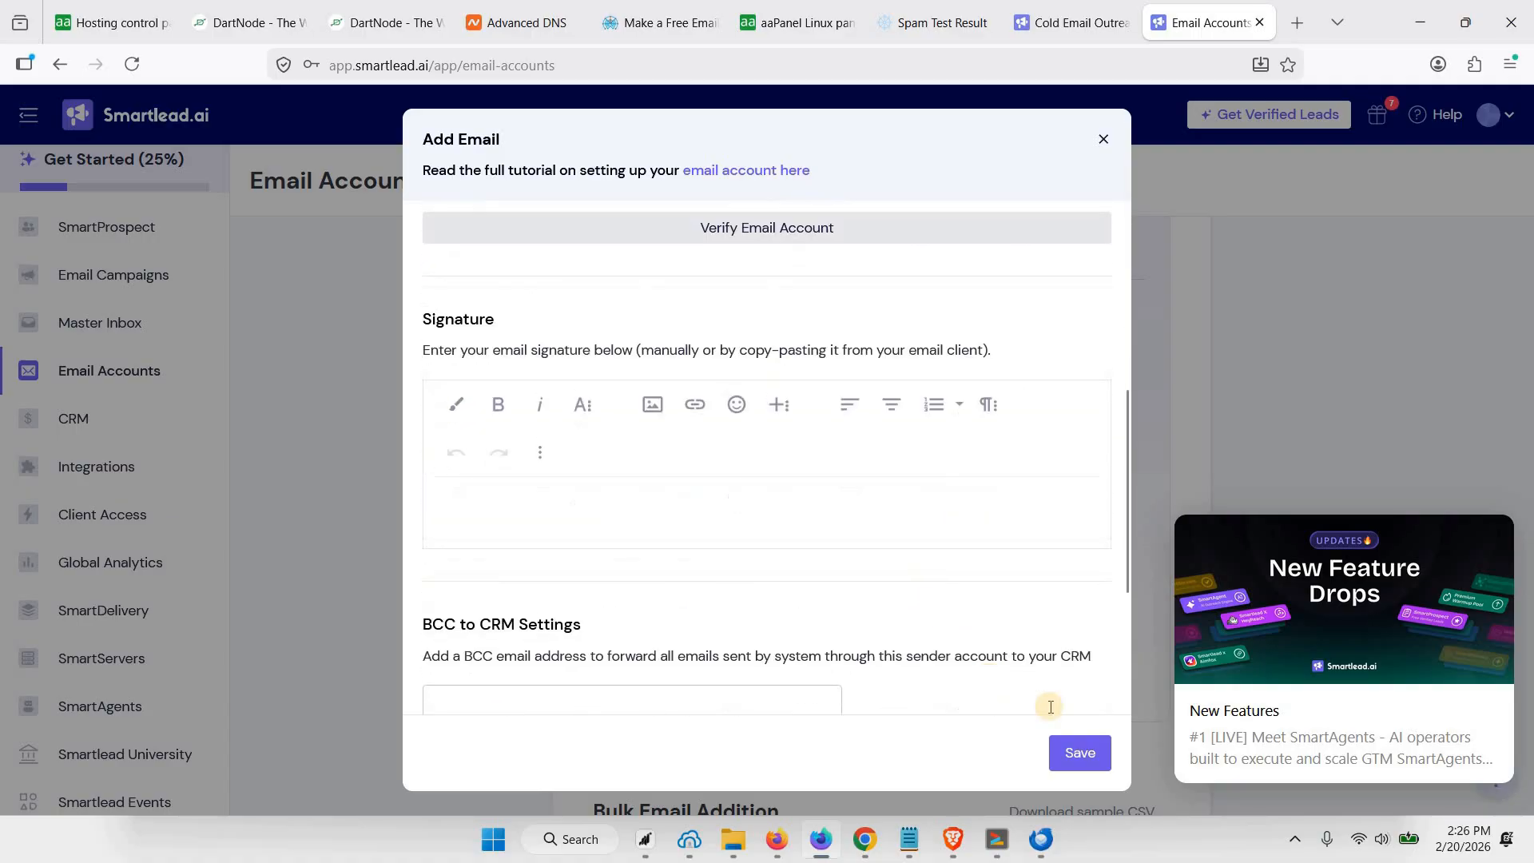
pyautogui.click(1080, 752)
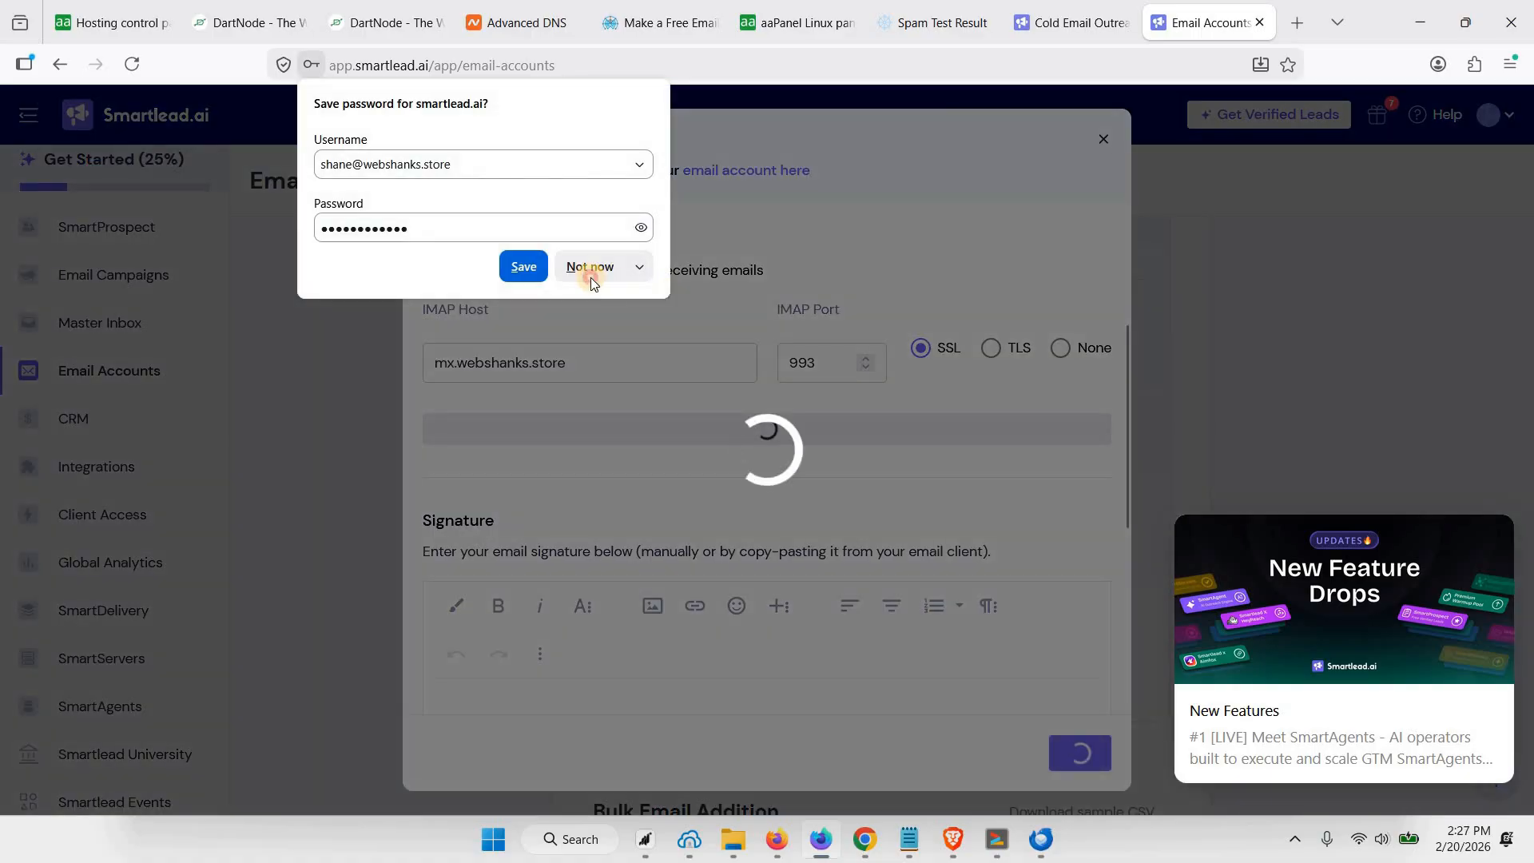
pyautogui.click(589, 272)
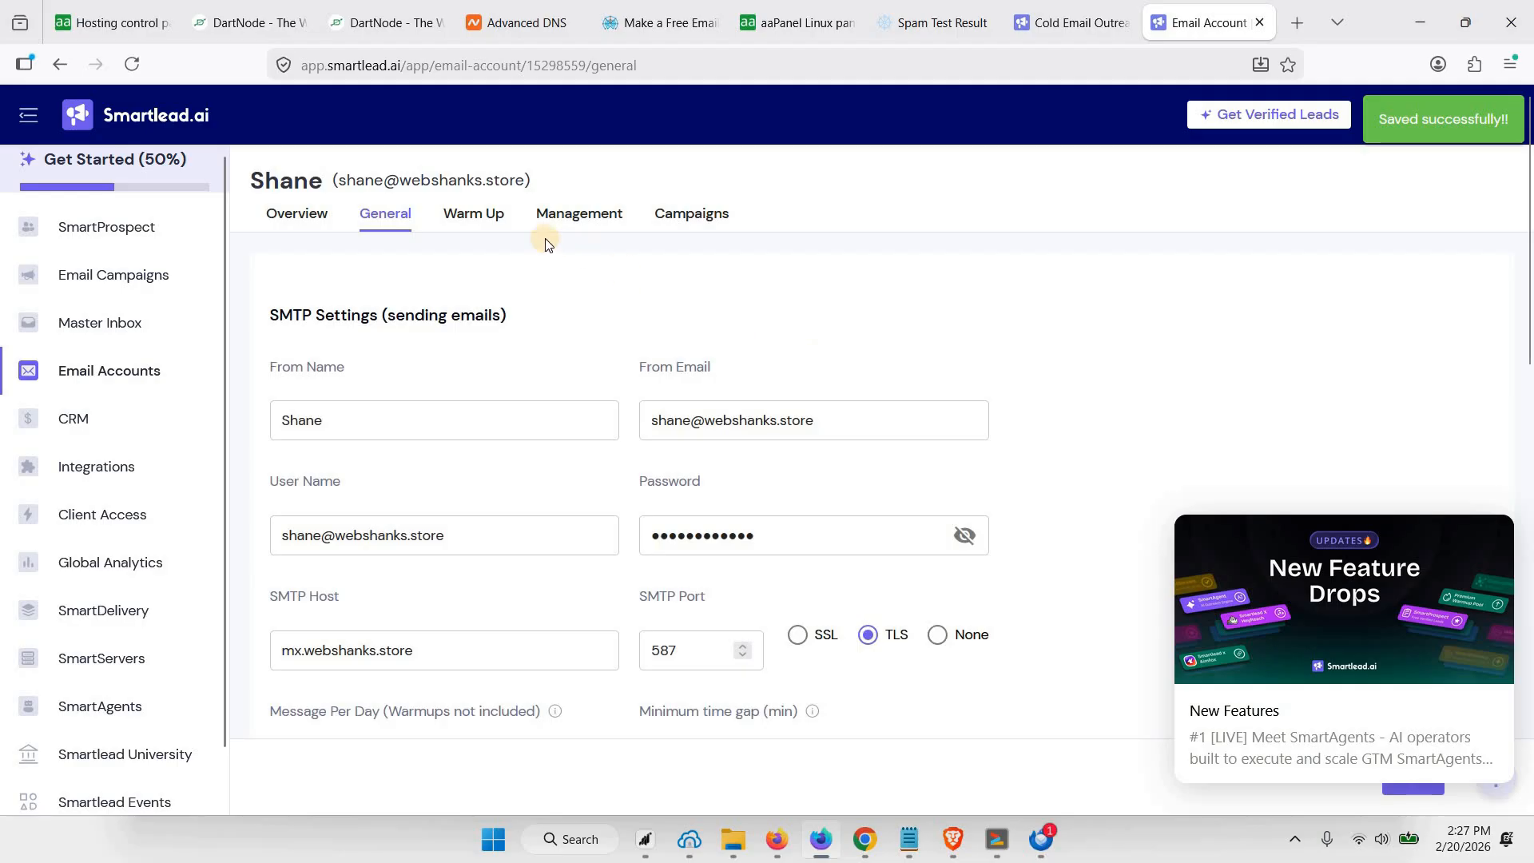
# Review the account's warmup settings, enable warmup with the preset values and acknowledge the alert
pyautogui.click(489, 226)
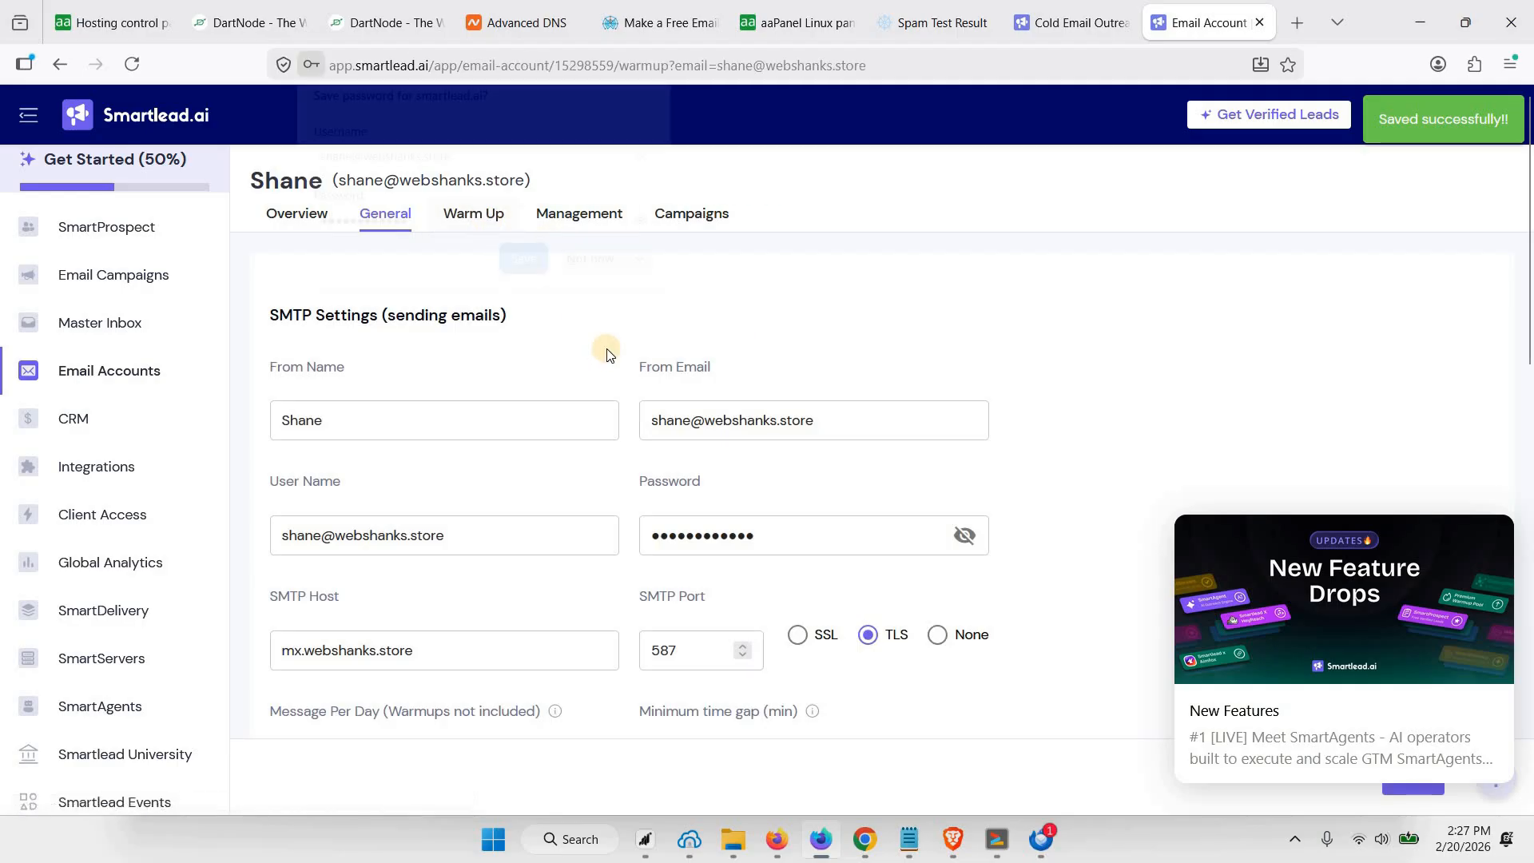
pyautogui.click(600, 267)
pyautogui.scroll(-3, 772, 386)
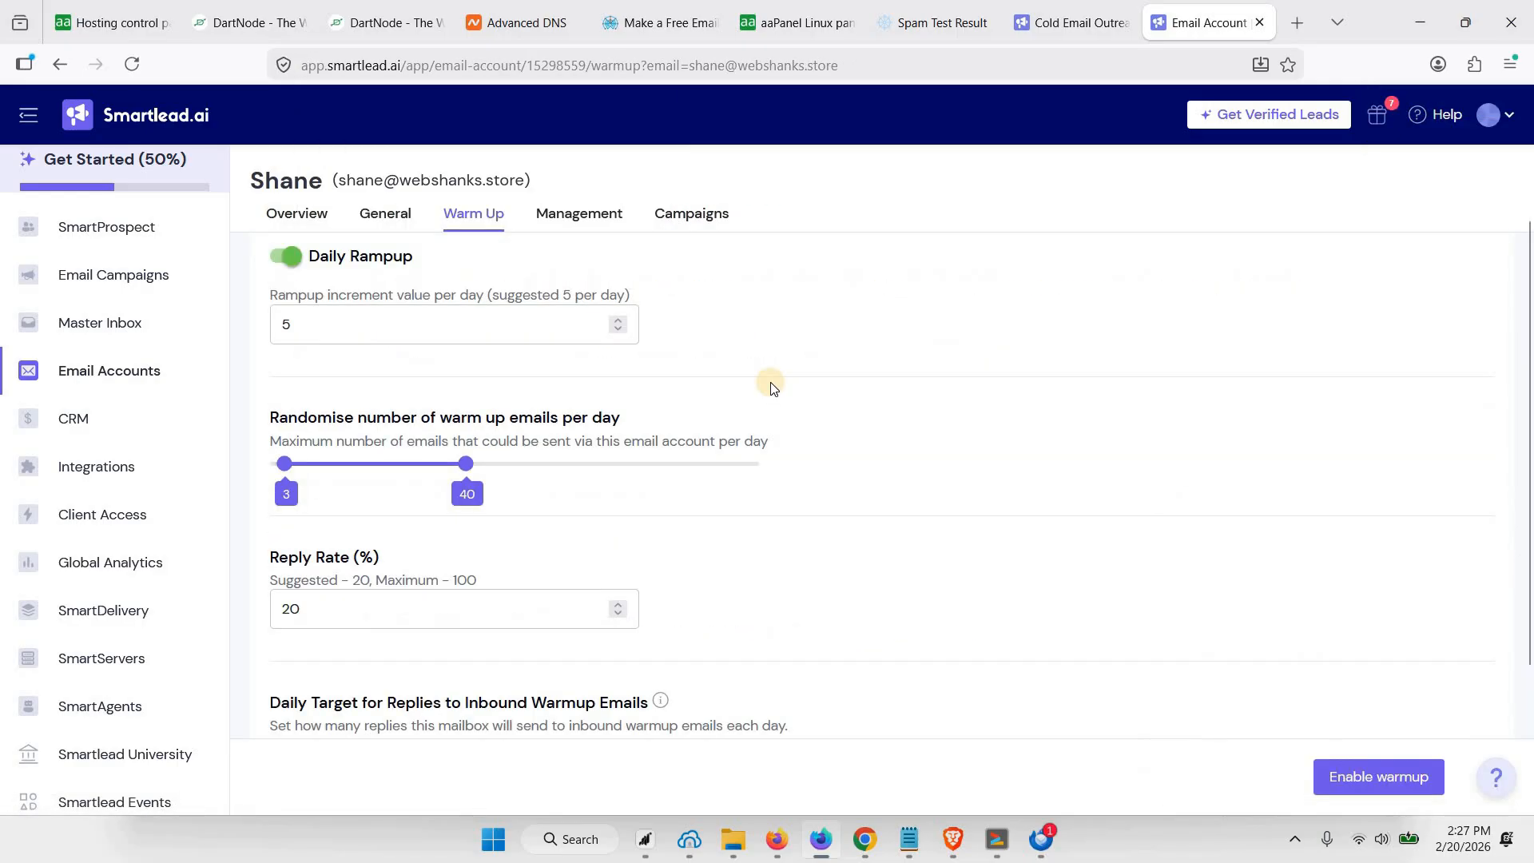
pyautogui.scroll(-3, 772, 386)
pyautogui.scroll(4, 1404, 726)
pyautogui.scroll(-4, 1371, 774)
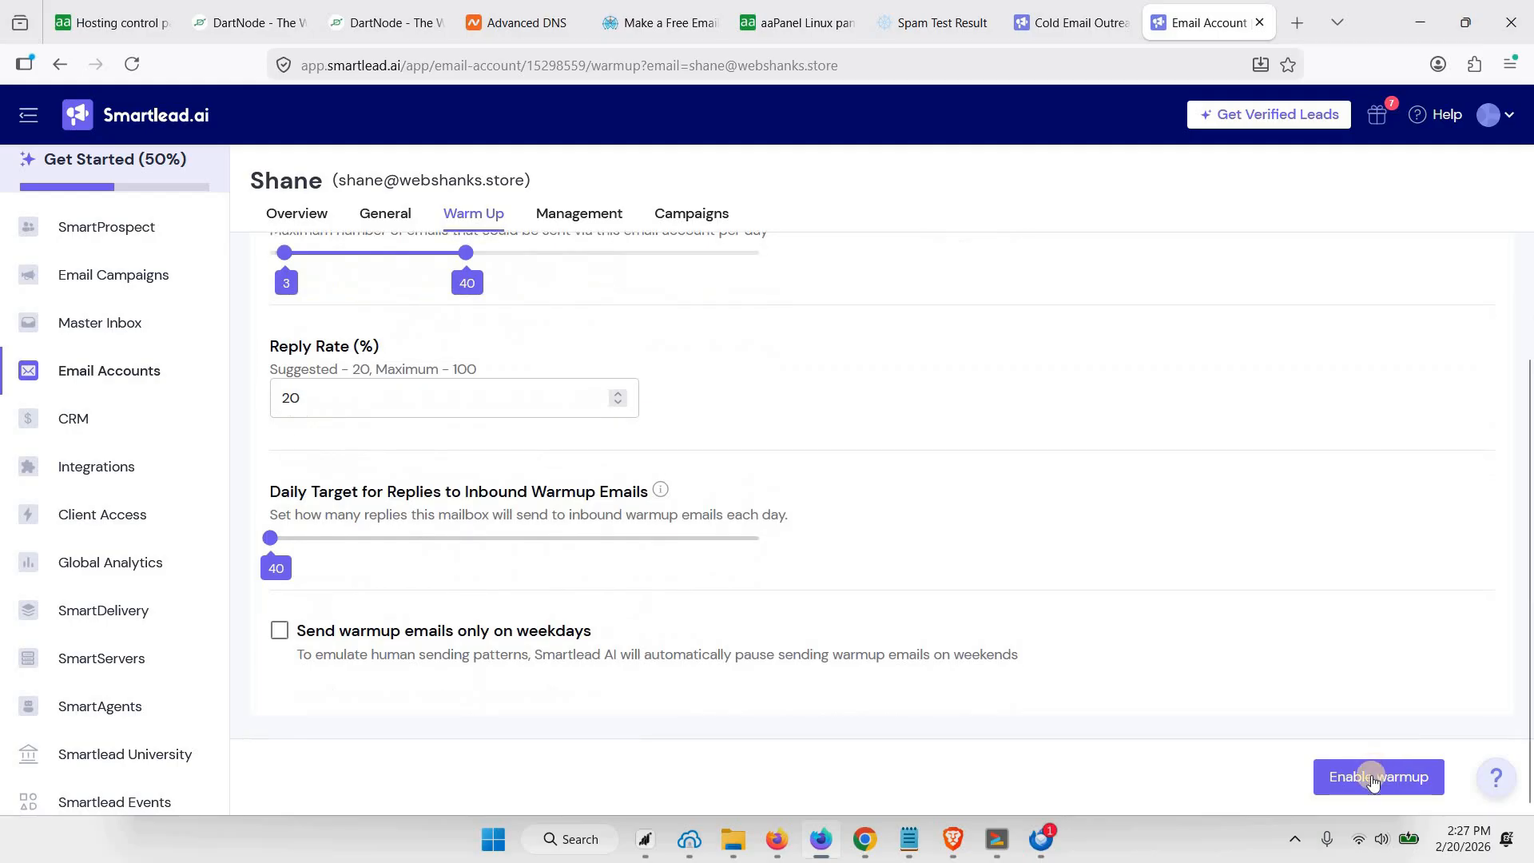
pyautogui.click(1371, 775)
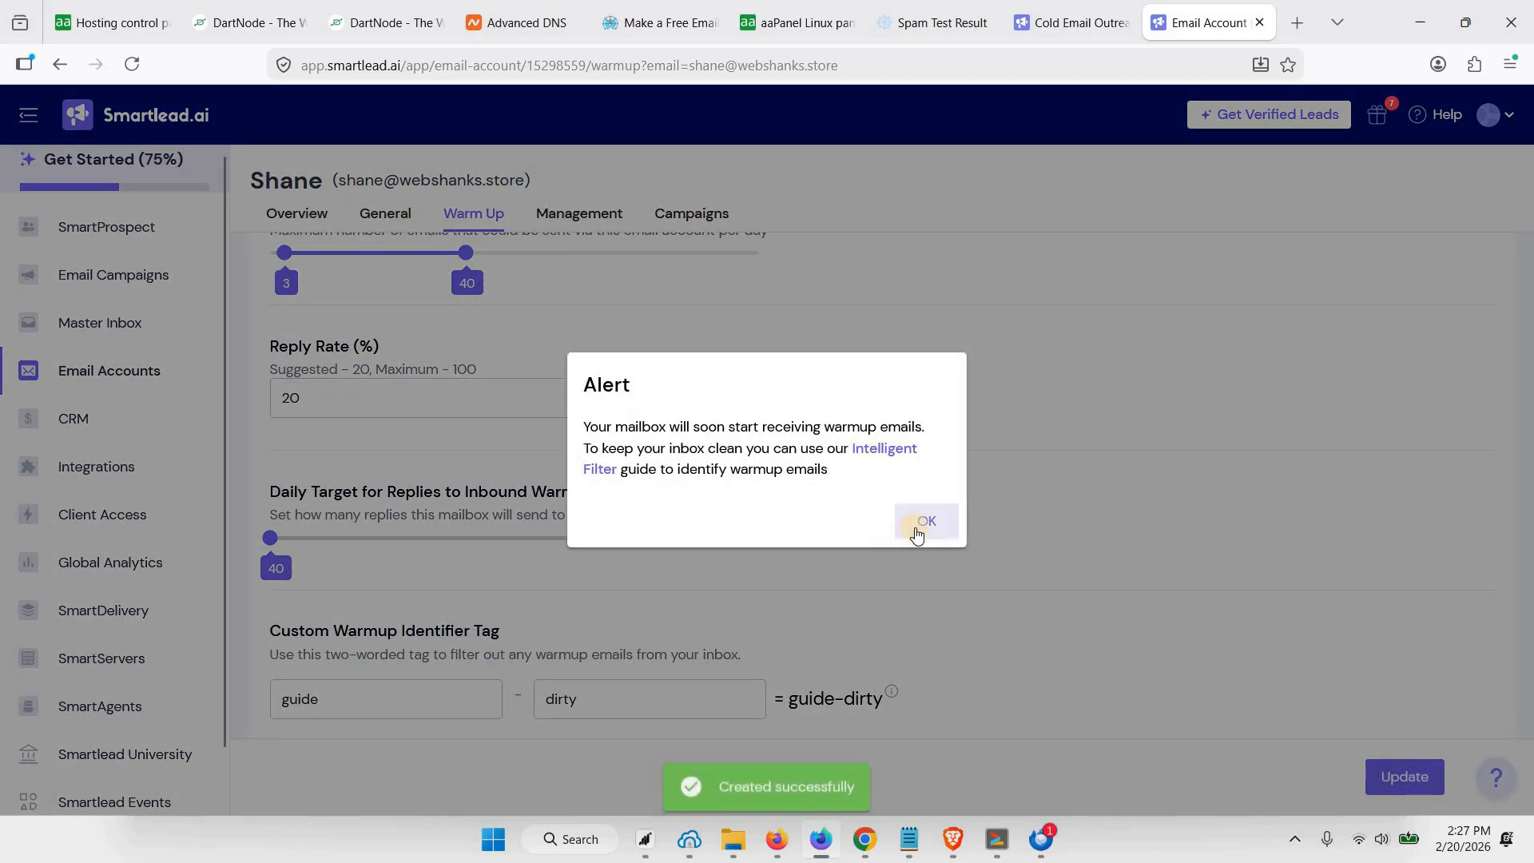
pyautogui.click(925, 521)
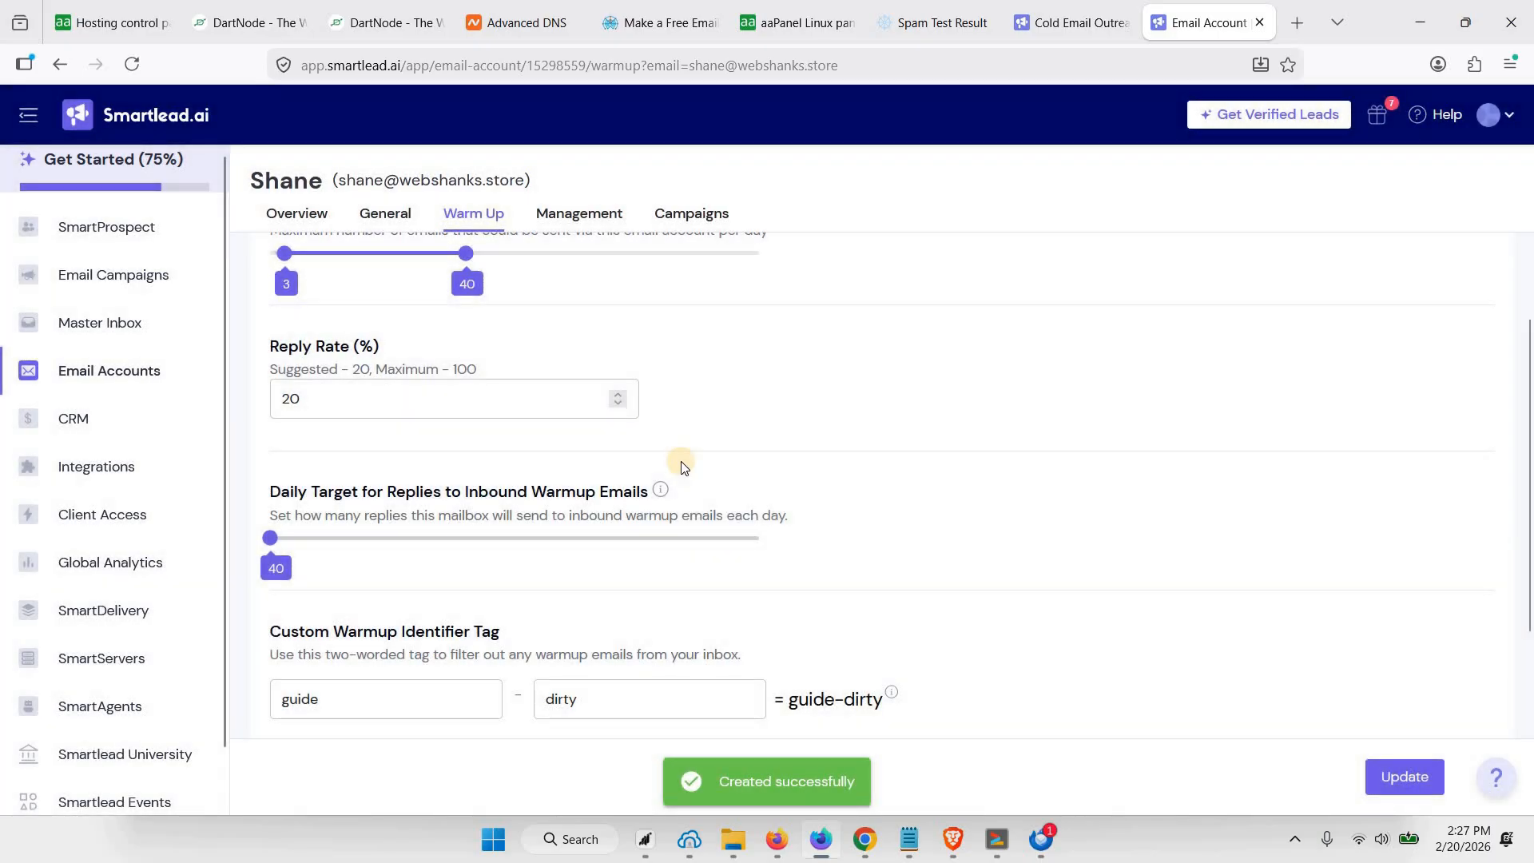
# Check the warmup settings of the mailbox and return to the list of email accounts
pyautogui.scroll(2, 684, 465)
pyautogui.scroll(4, 702, 465)
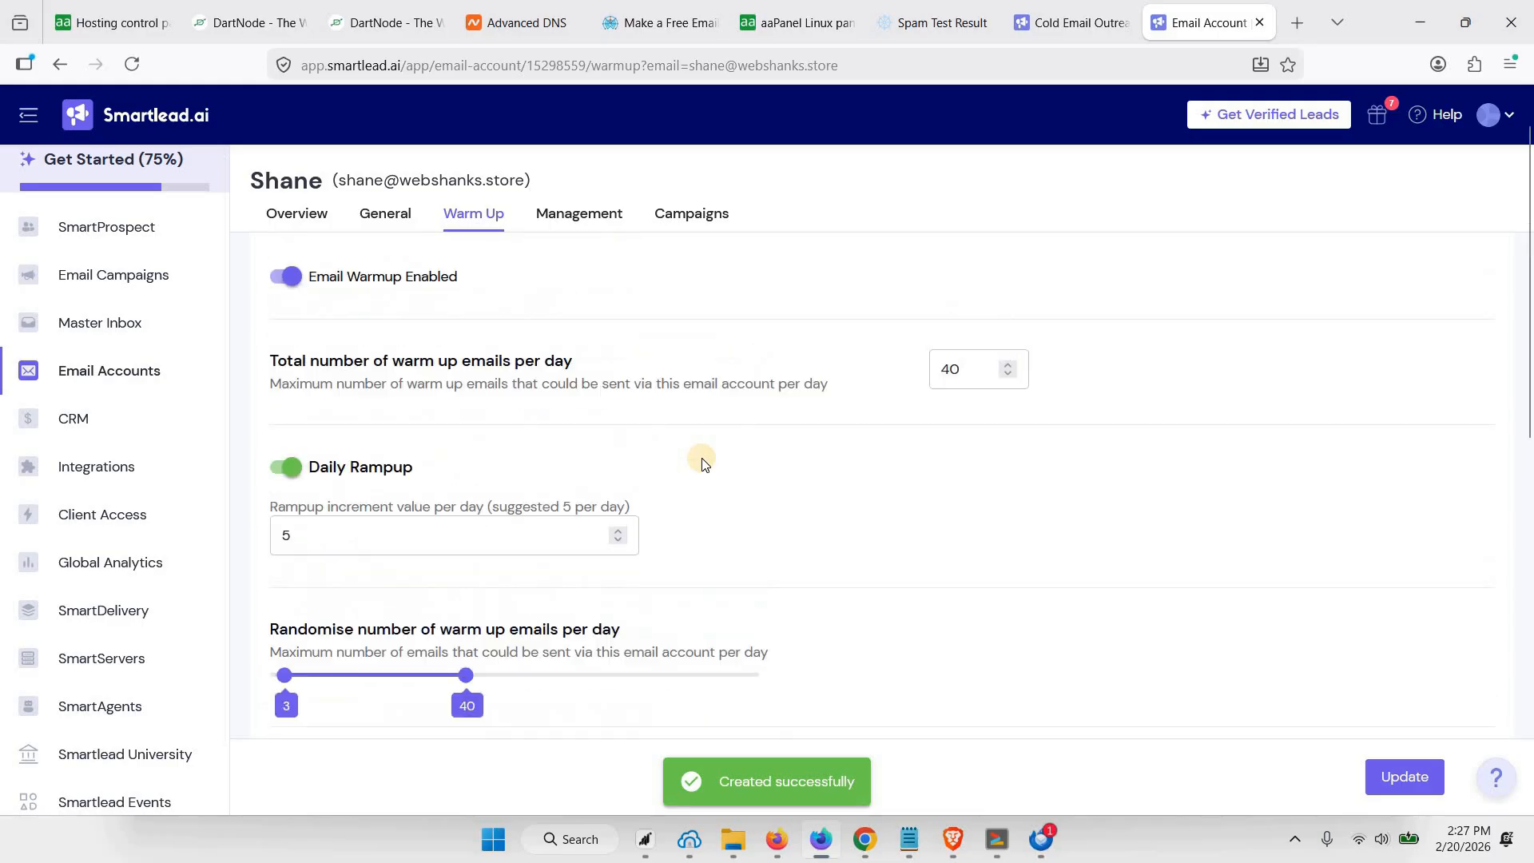
pyautogui.click(103, 369)
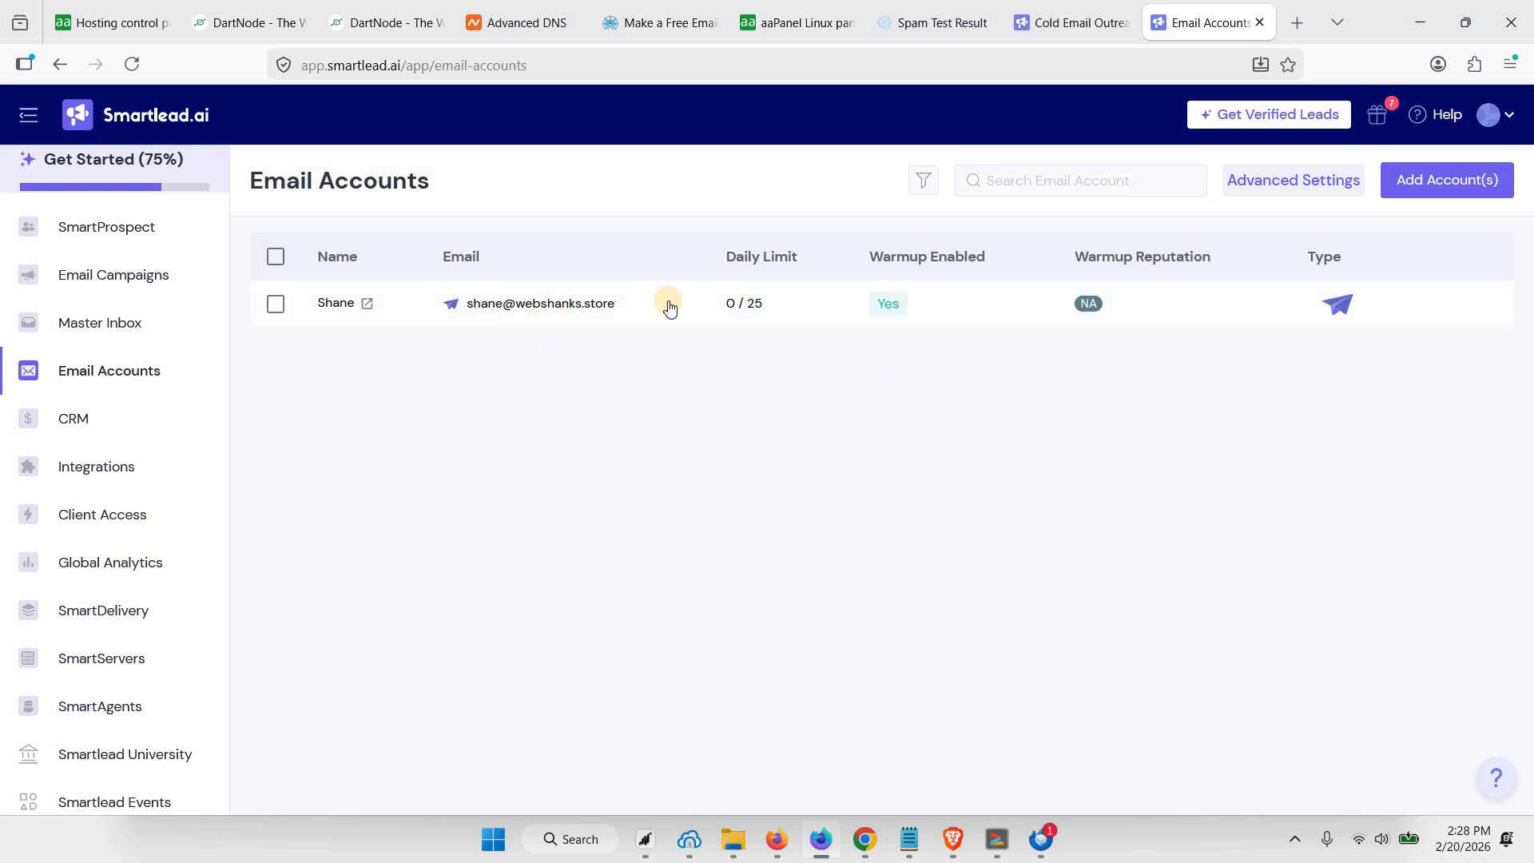
# Switch to aaPanel and add a second mailbox user to webshanks.store with the person's first name, matching email address and mailbox password
pyautogui.click(799, 24)
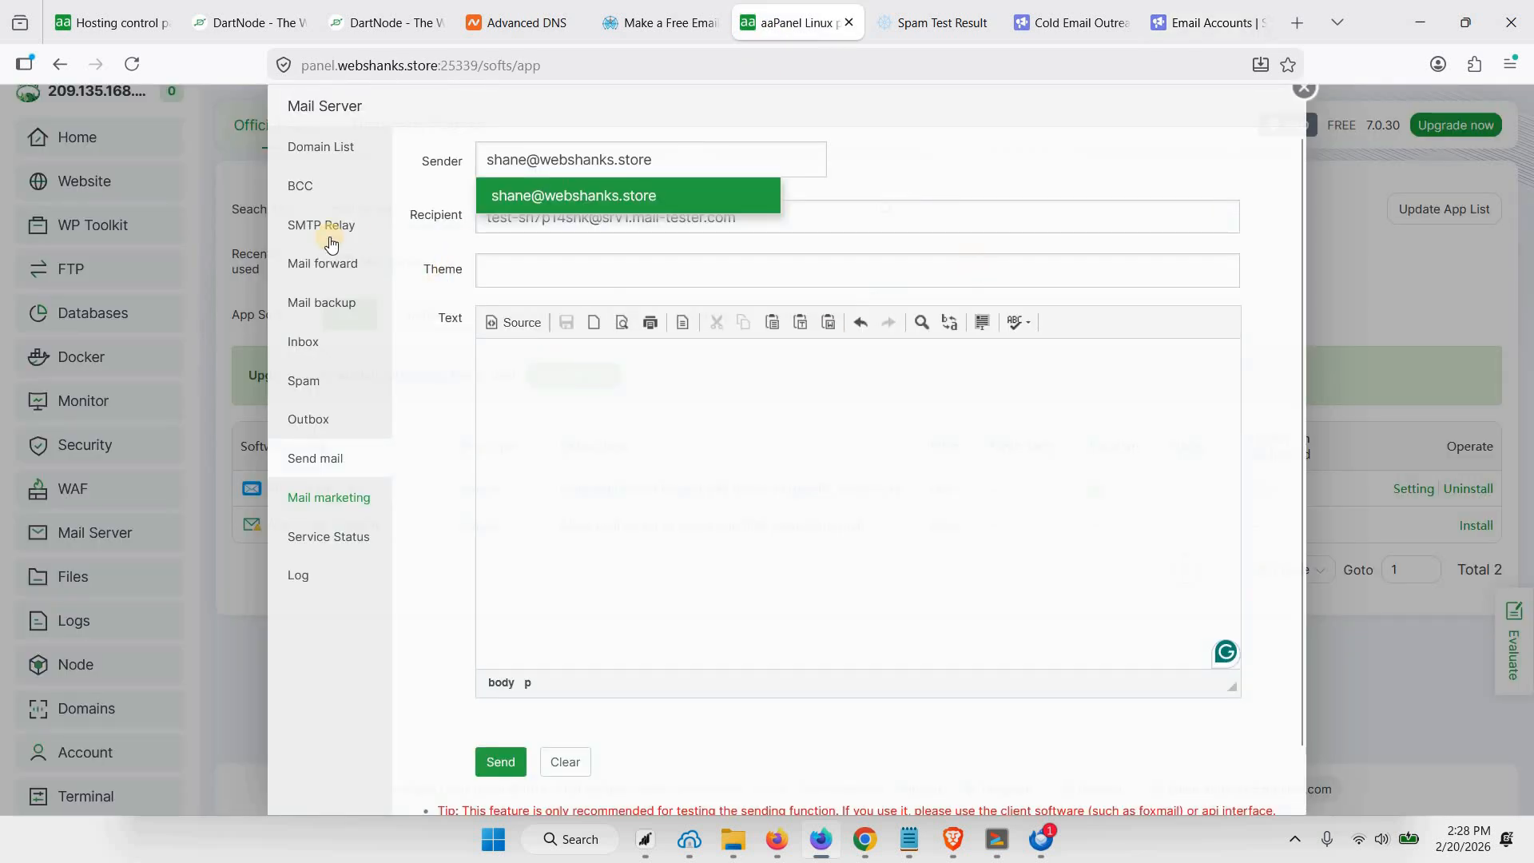
pyautogui.click(309, 157)
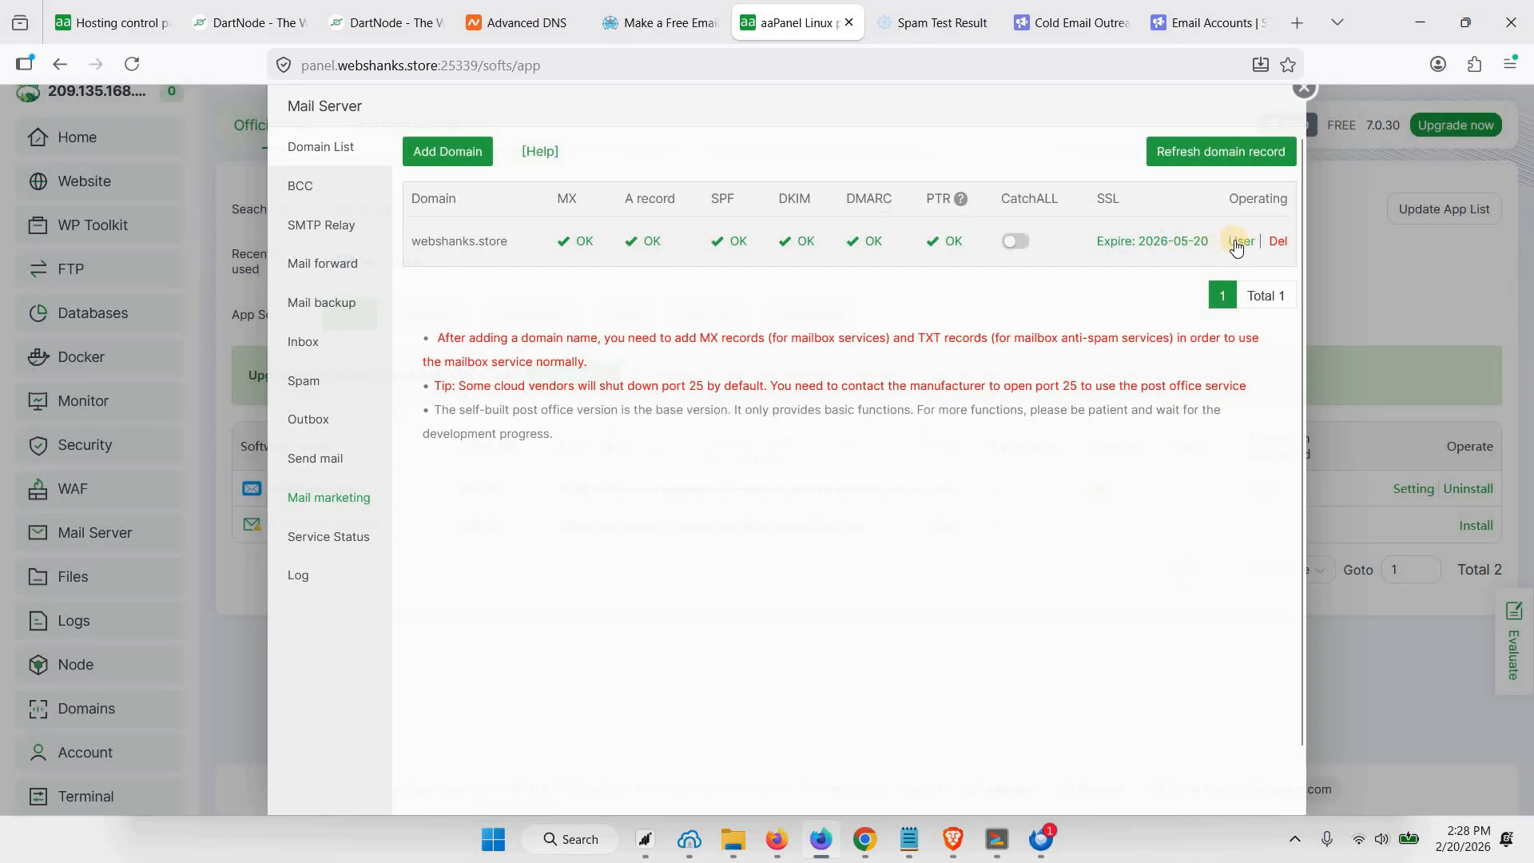
pyautogui.click(1238, 242)
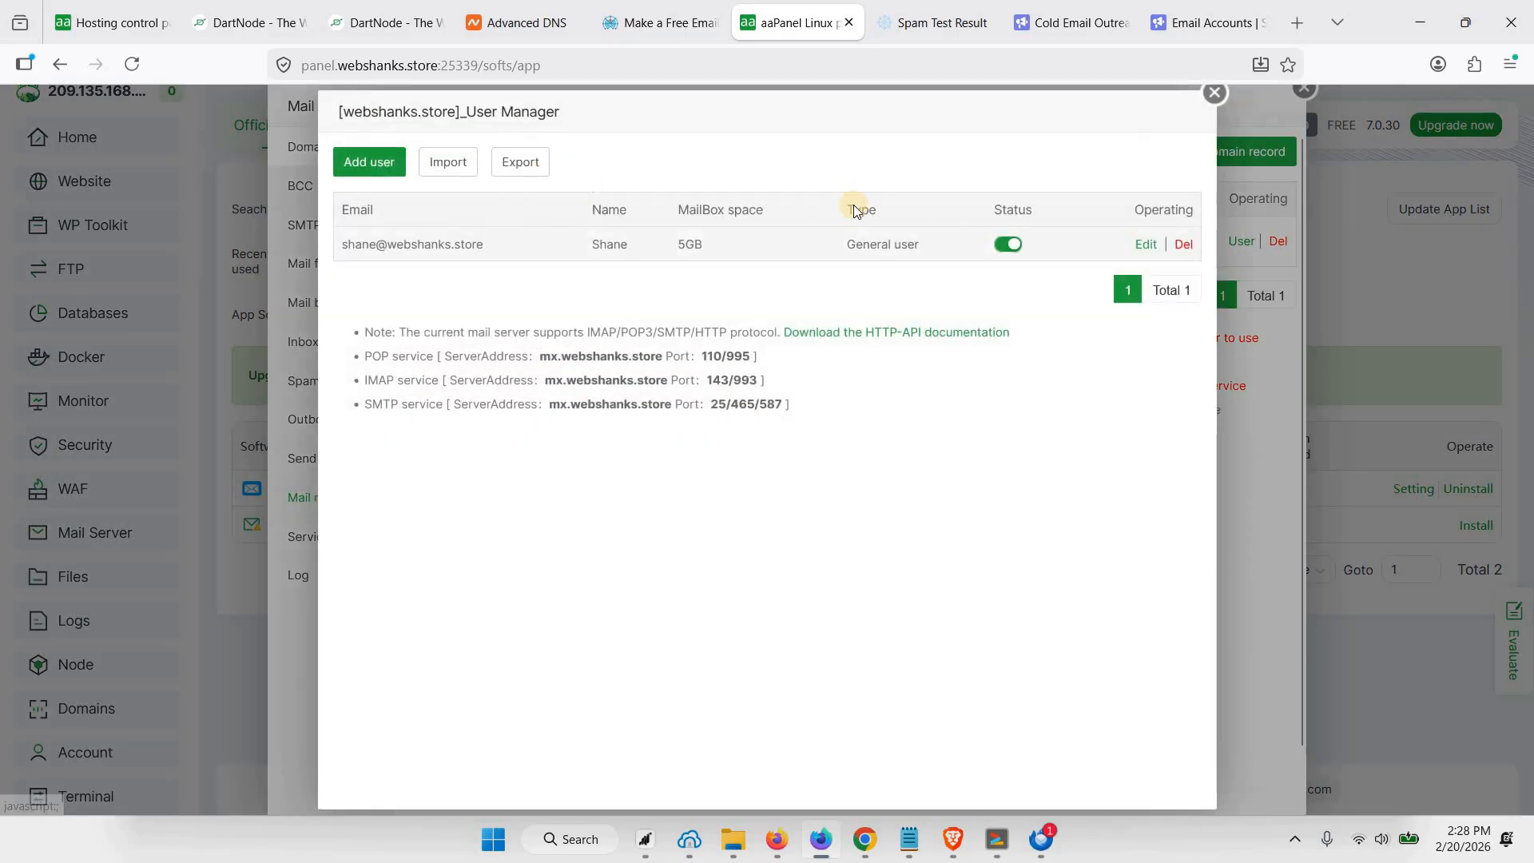
pyautogui.click(376, 166)
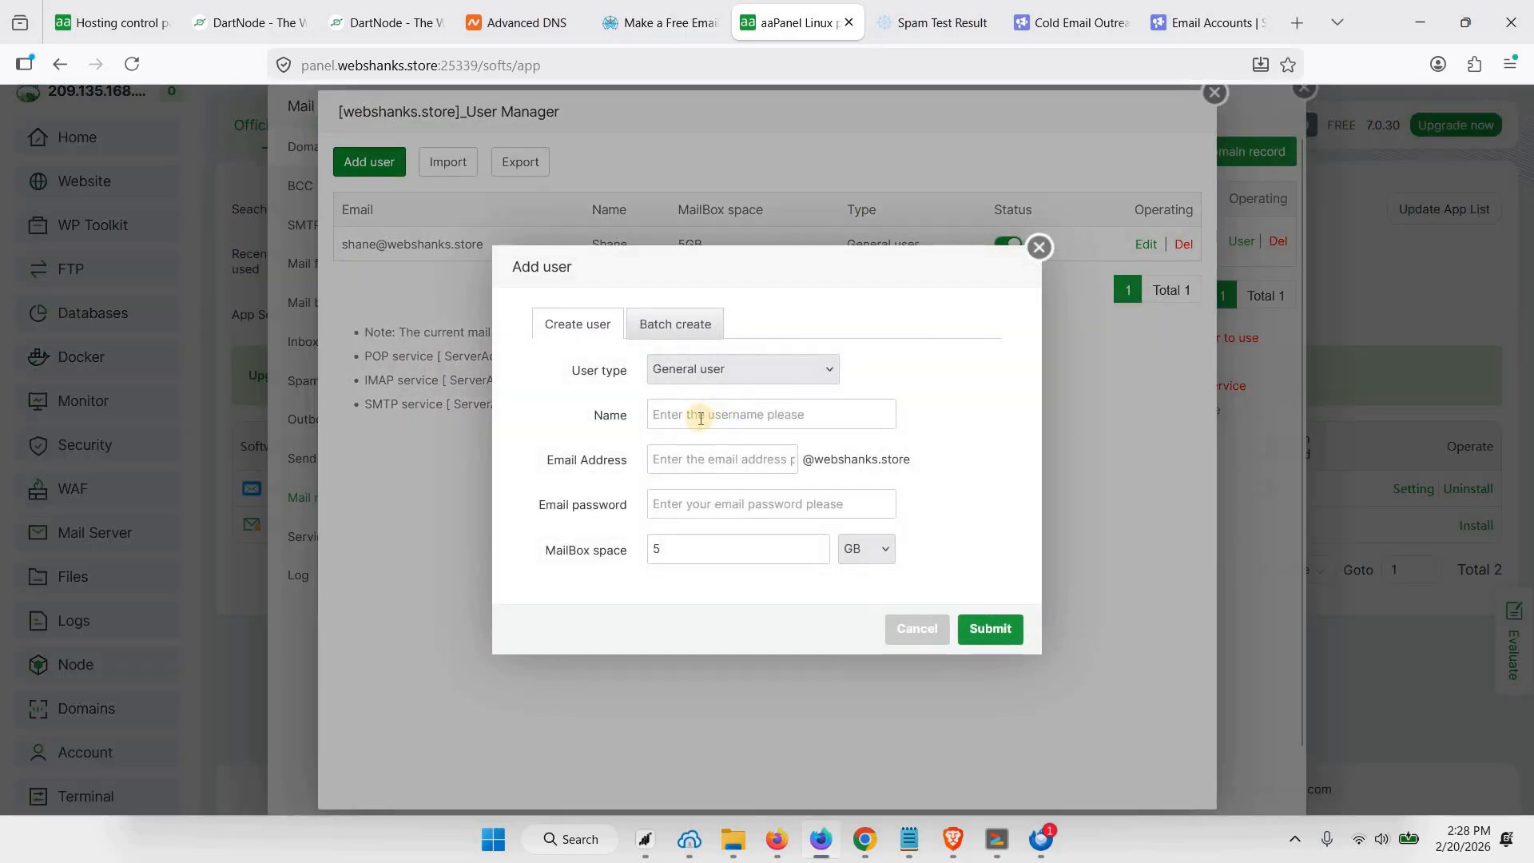
pyautogui.click(700, 418)
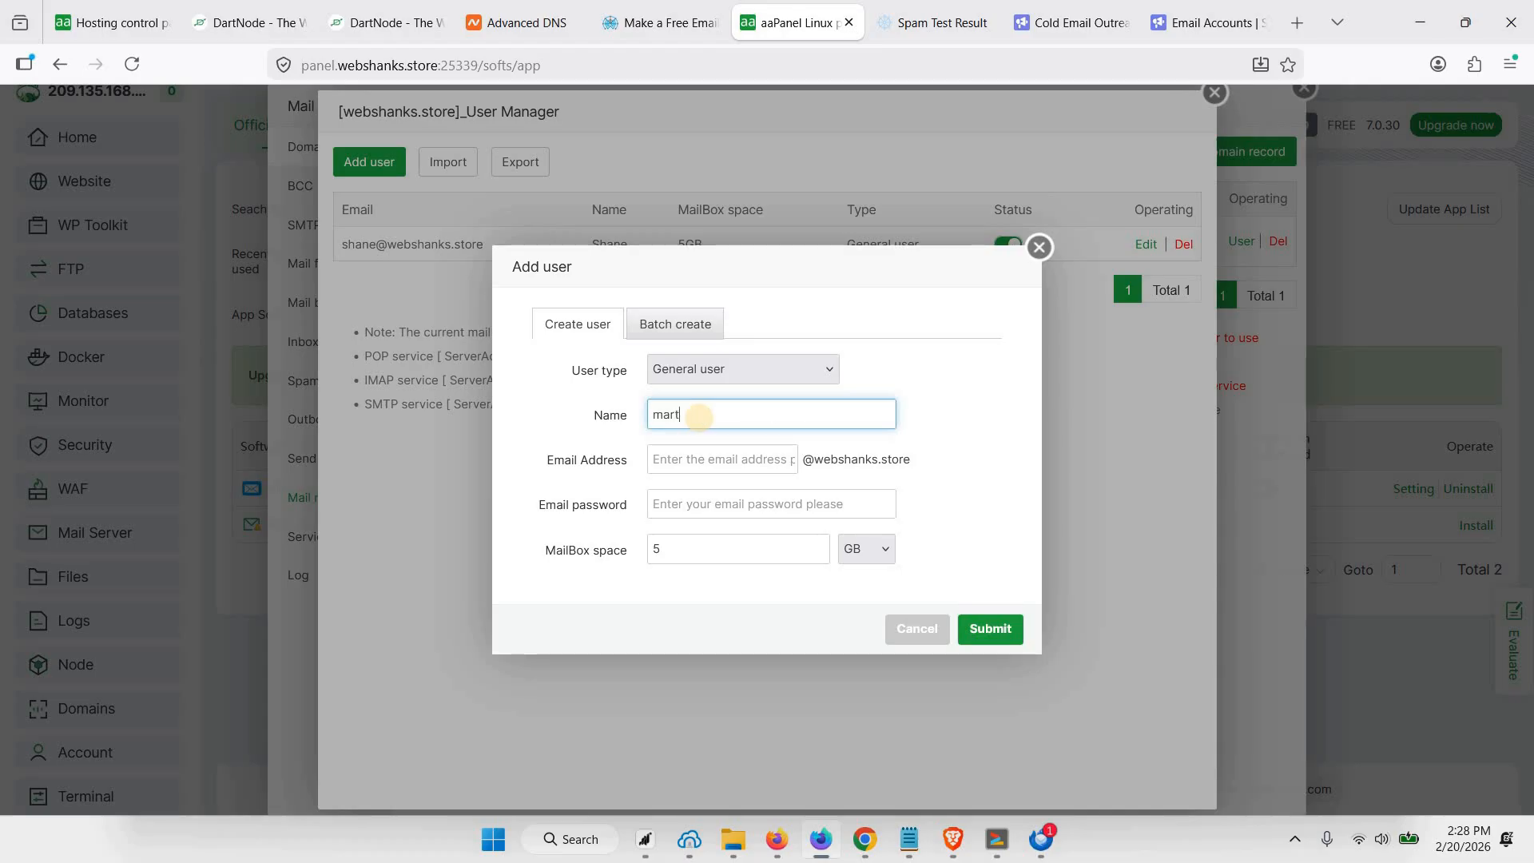
pyautogui.press('Tab')
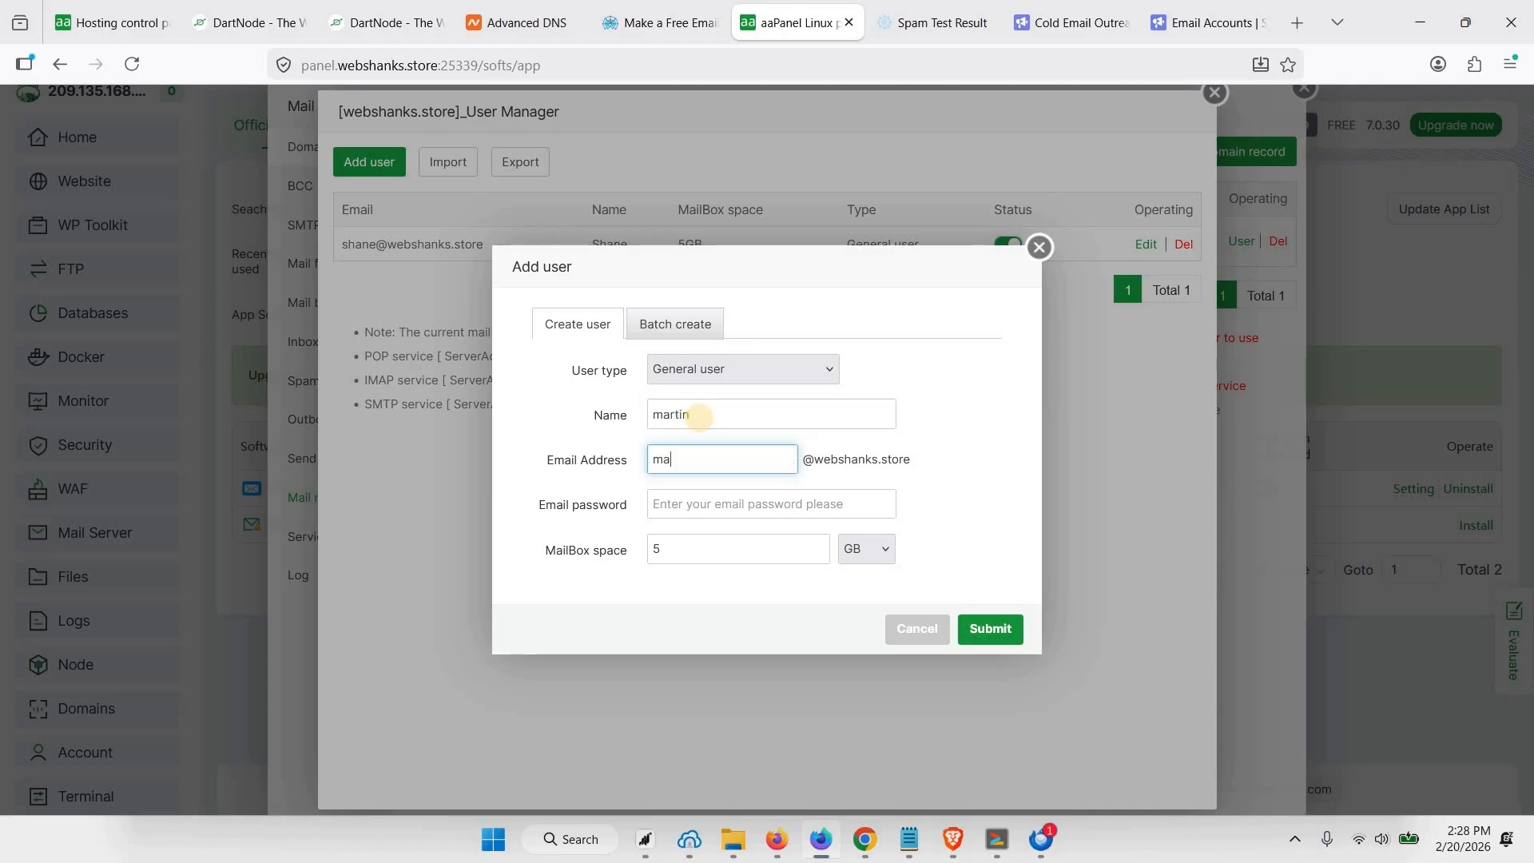
pyautogui.click(750, 507)
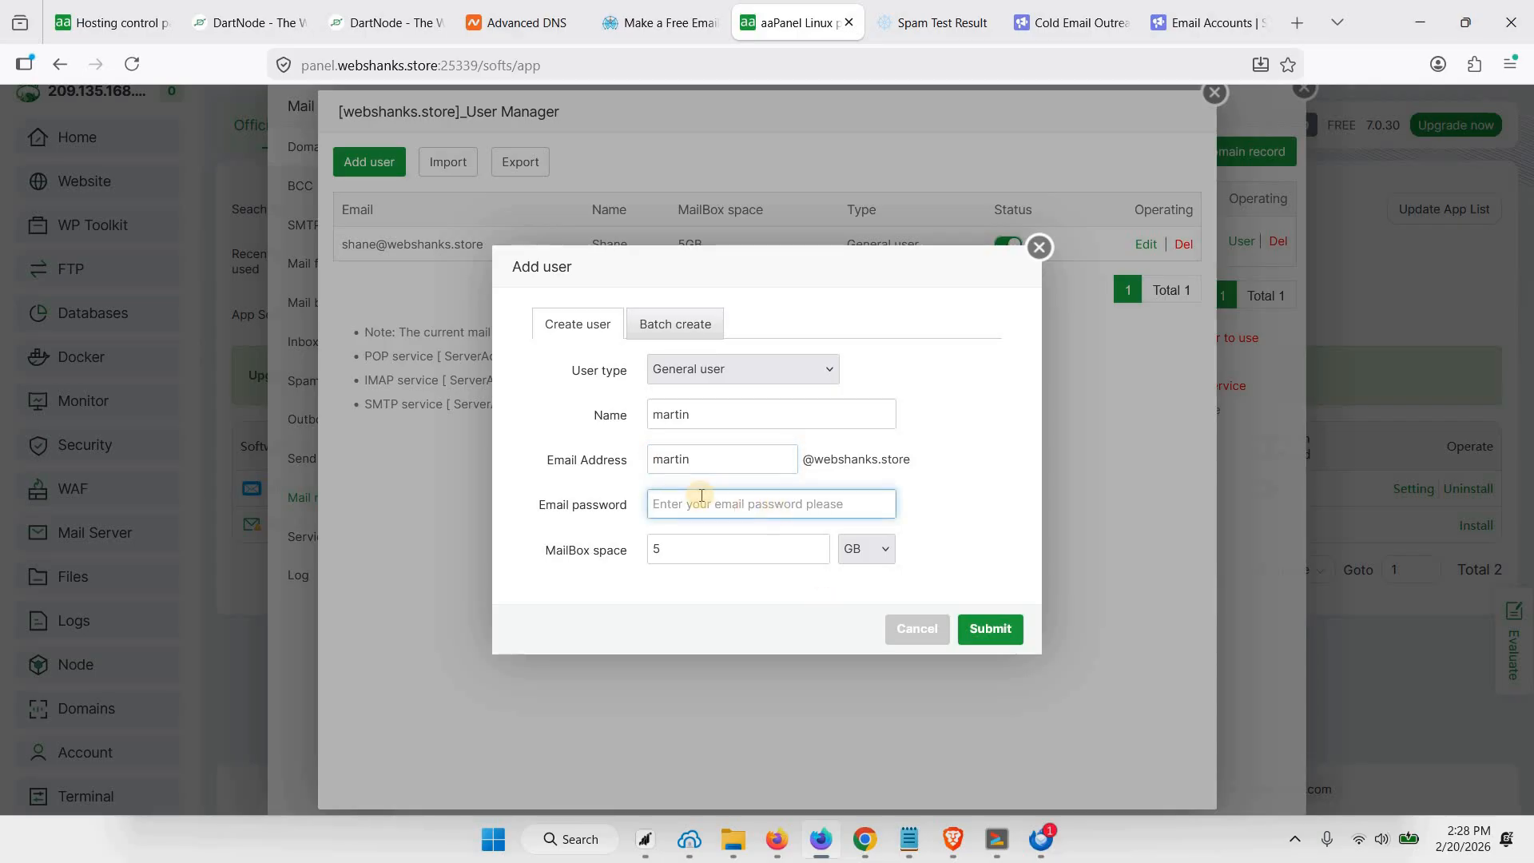
pyautogui.hotkey('ctrl', 'v')
pyautogui.click(990, 631)
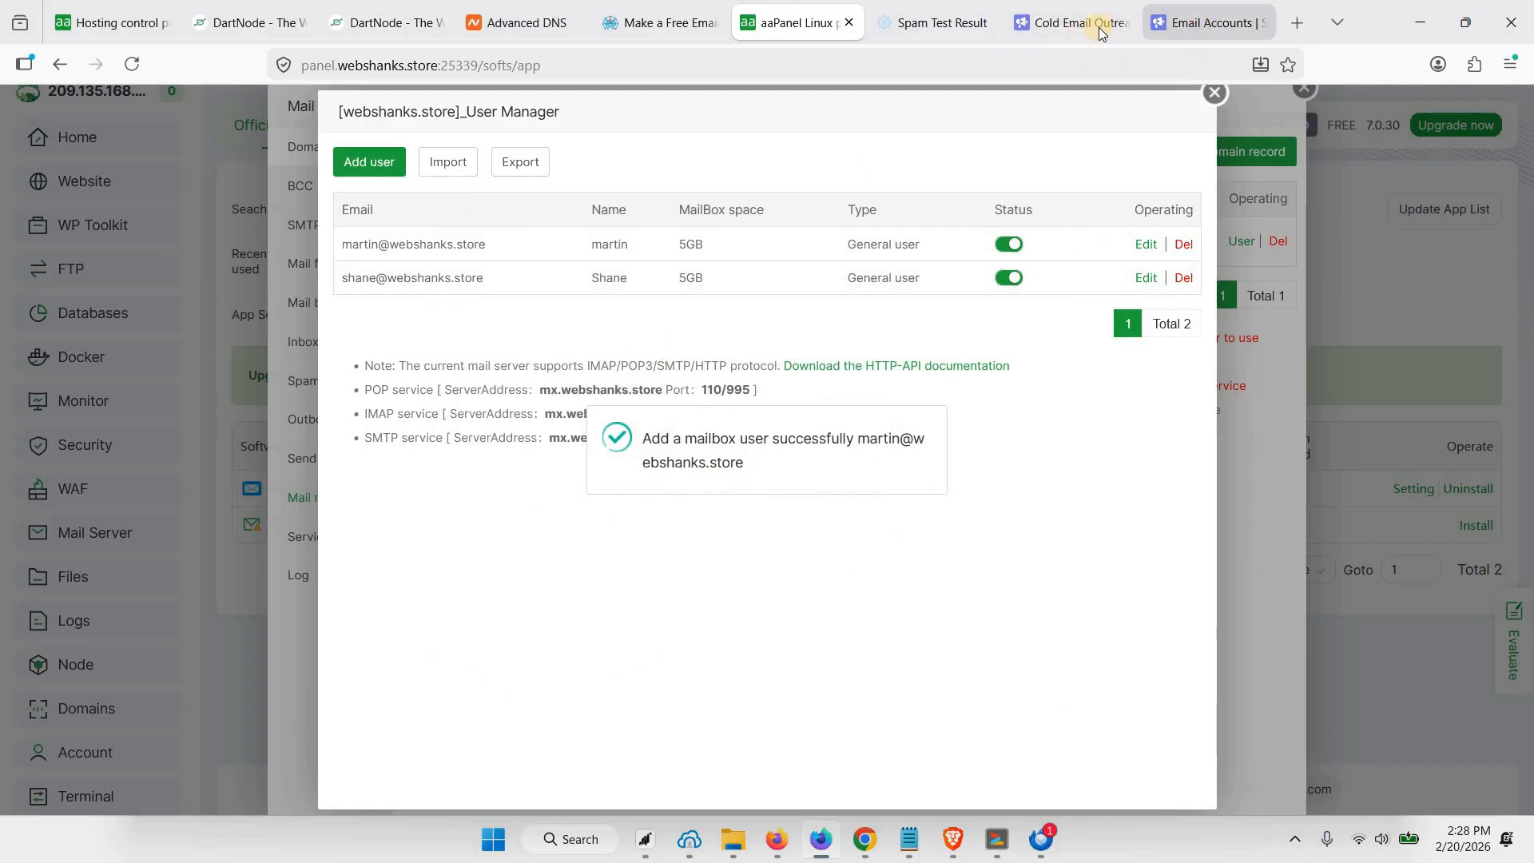
# Switch to Smartlead, start adding another SMTP email account and enter the new mailbox's sender name and from email
pyautogui.click(1202, 24)
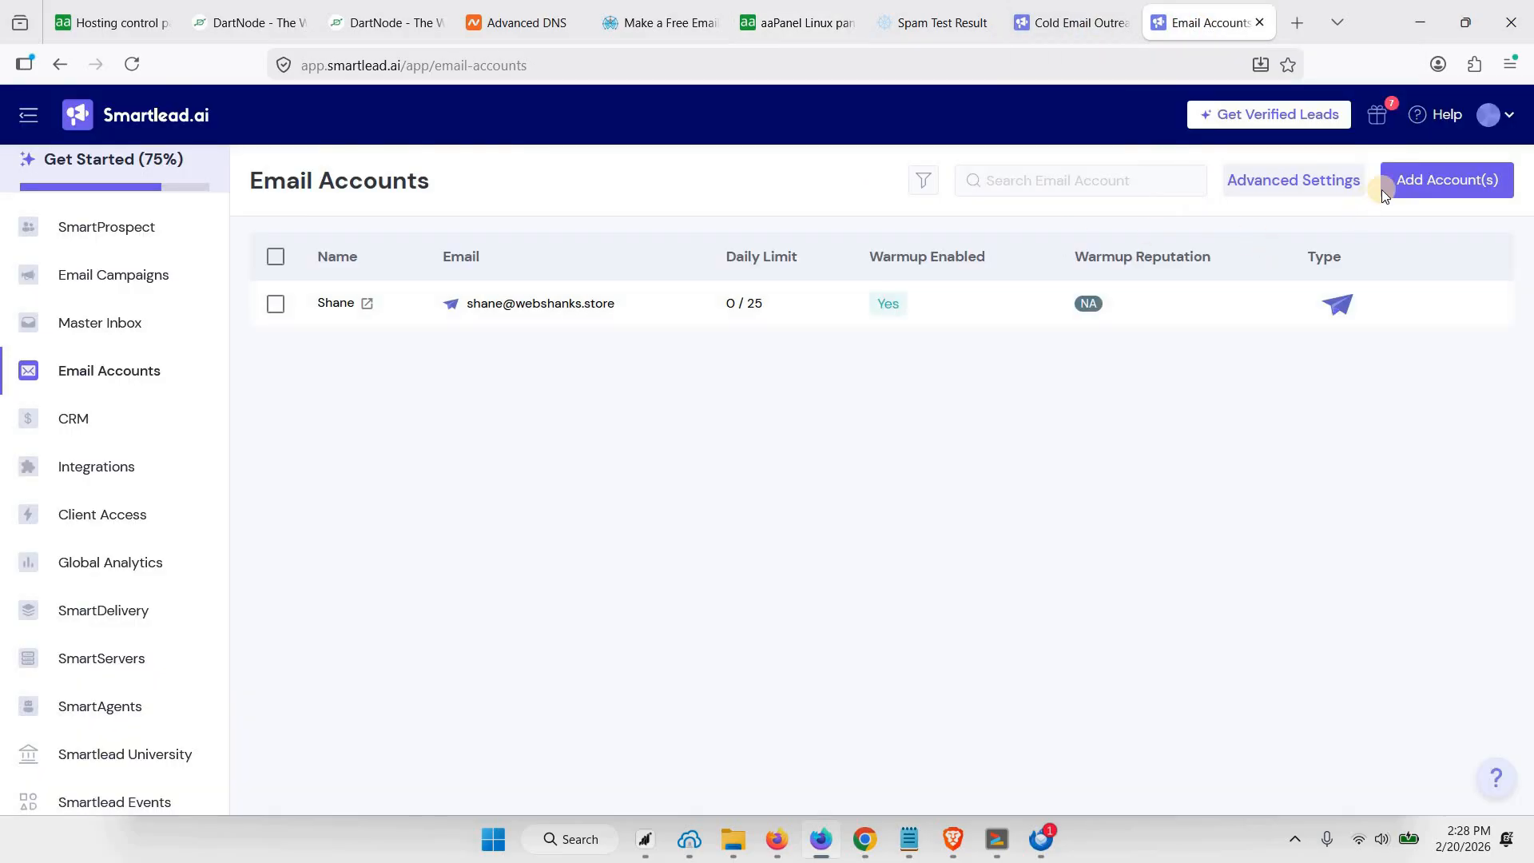
pyautogui.click(1418, 186)
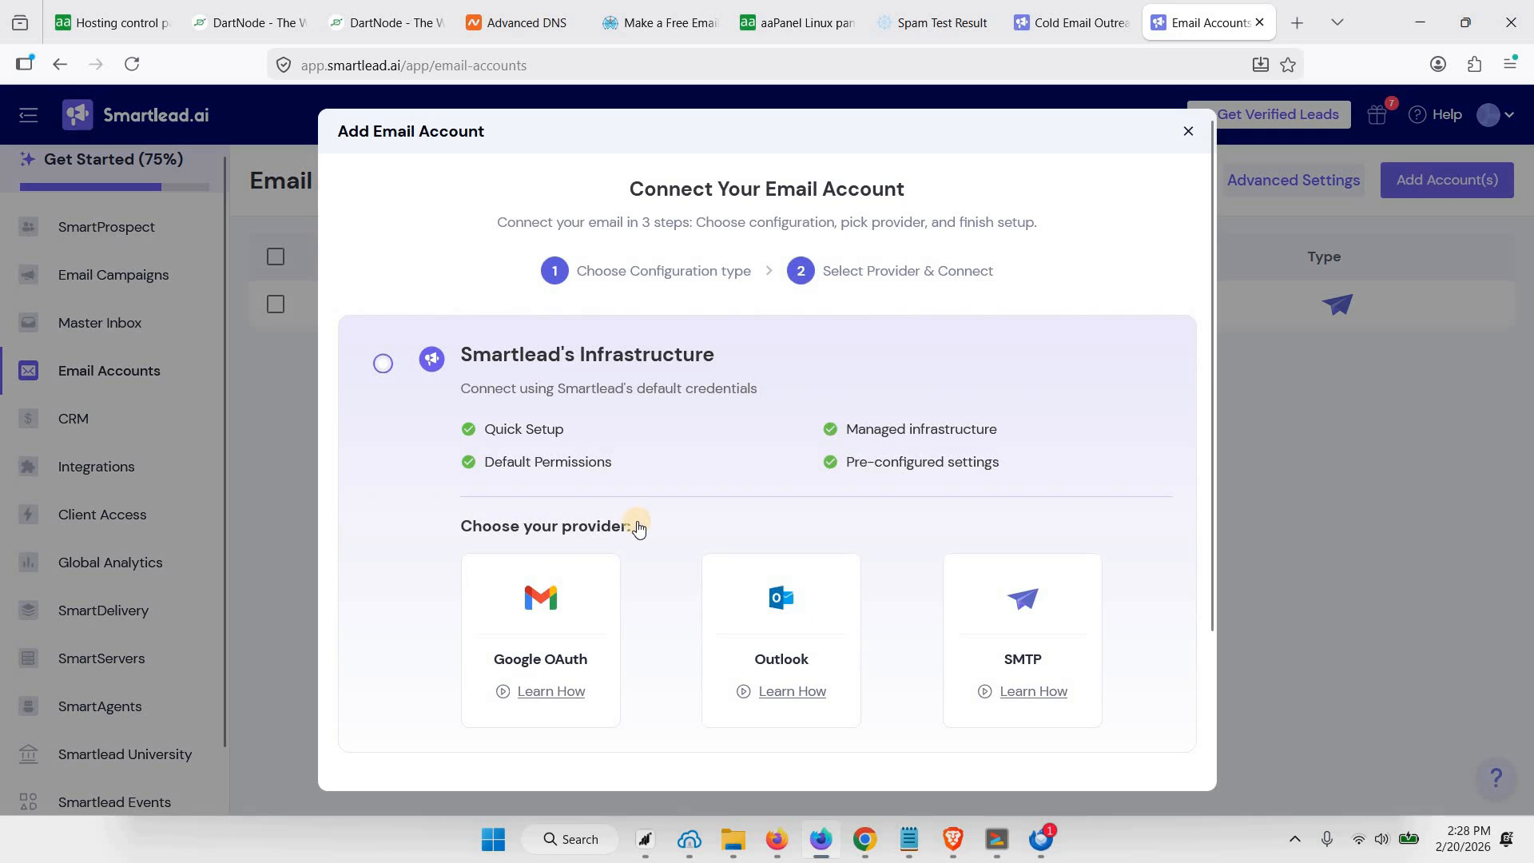
pyautogui.scroll(-1, 781, 530)
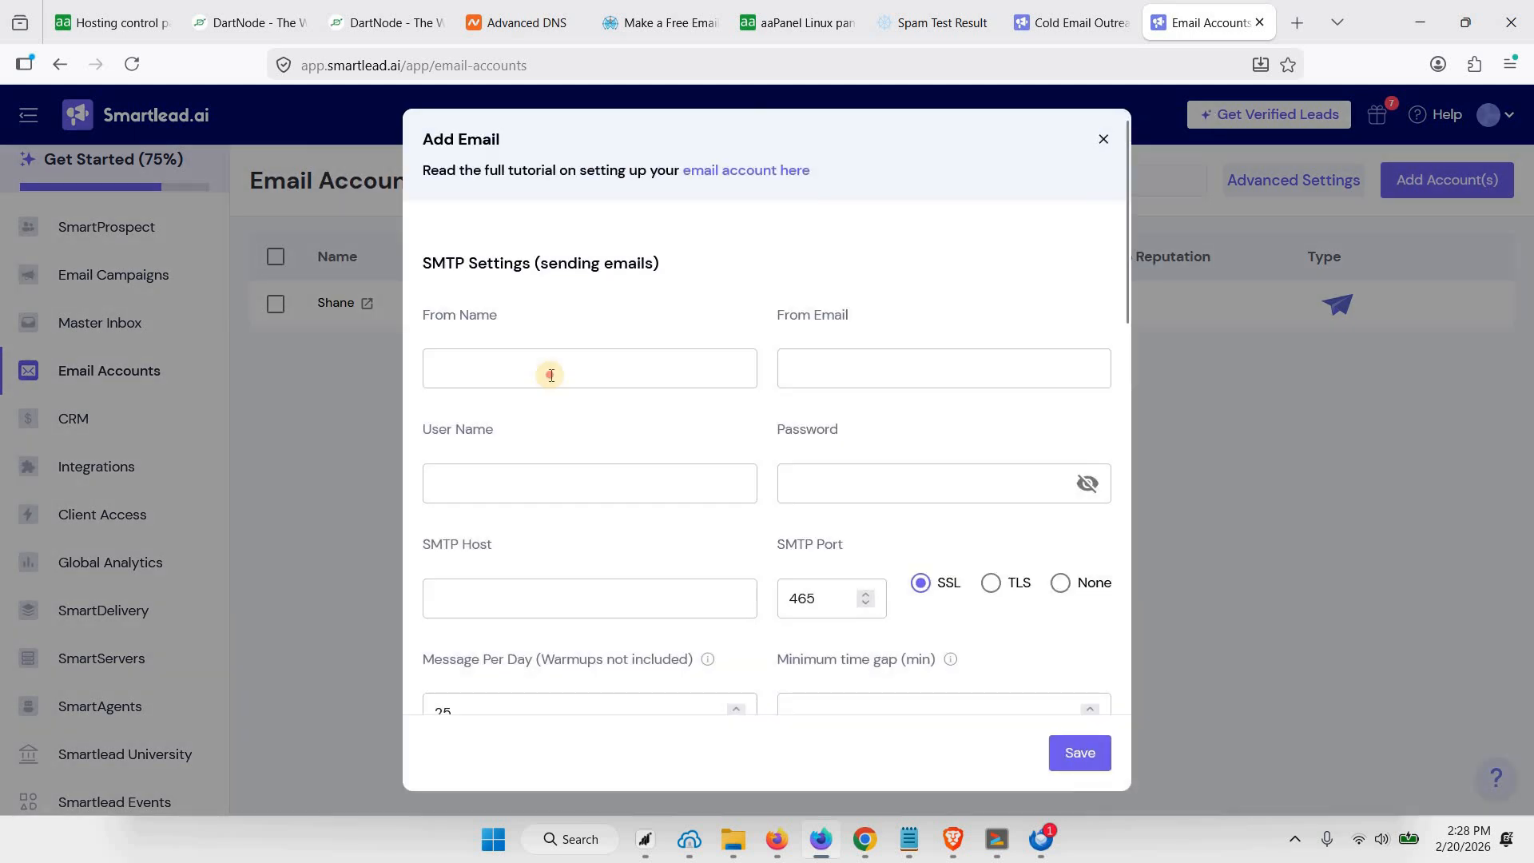
pyautogui.click(550, 373)
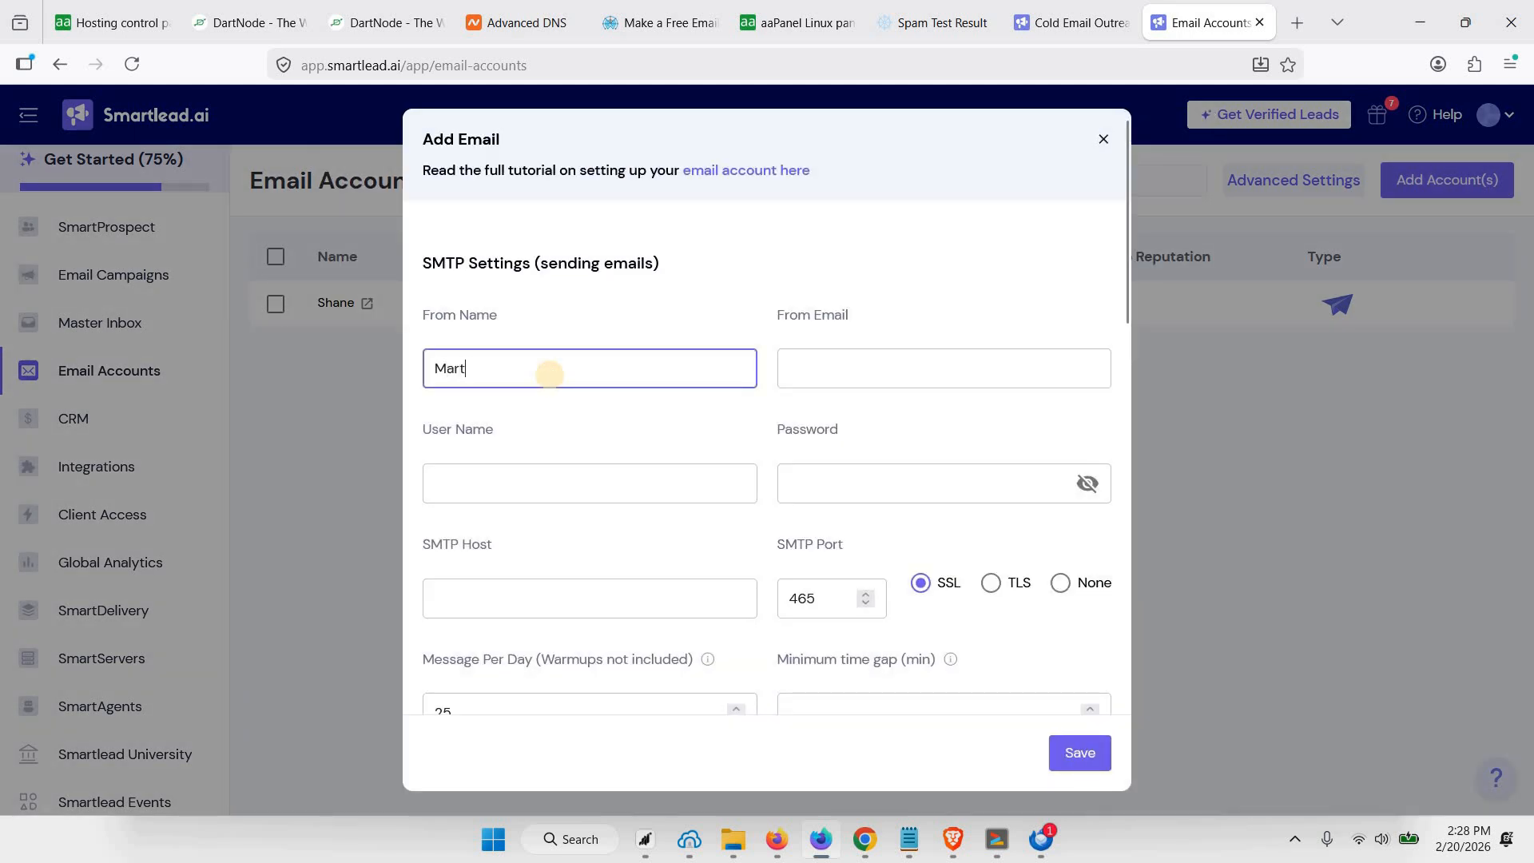
pyautogui.press('Tab')
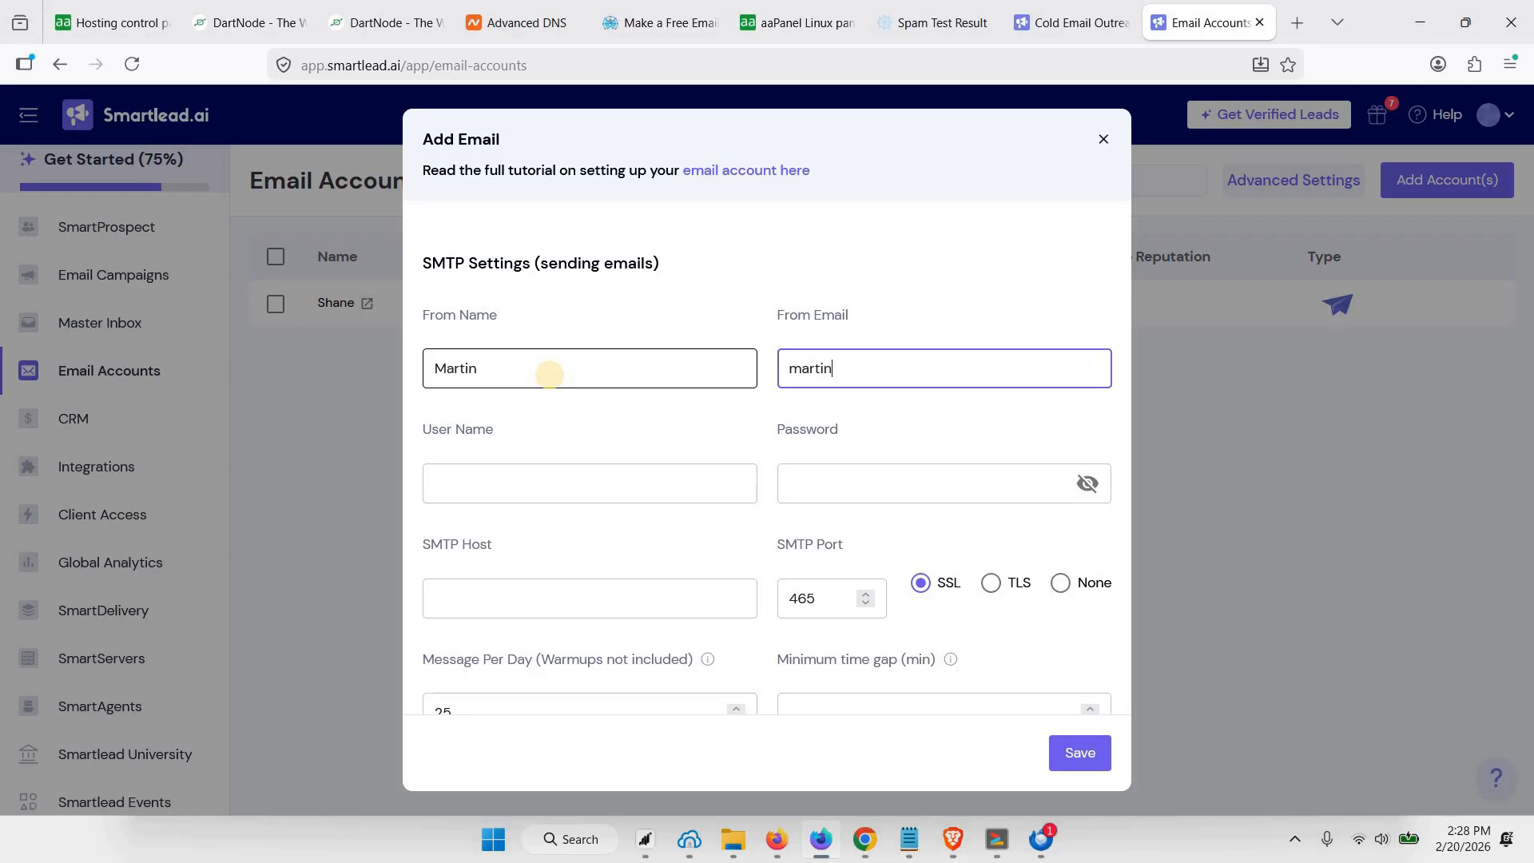
# Reuse the from email as the SMTP user name and fill in the mailbox password
pyautogui.hotkey('ctrl', 'a')
pyautogui.hotkey('ctrl', 'c')
pyautogui.click(480, 483)
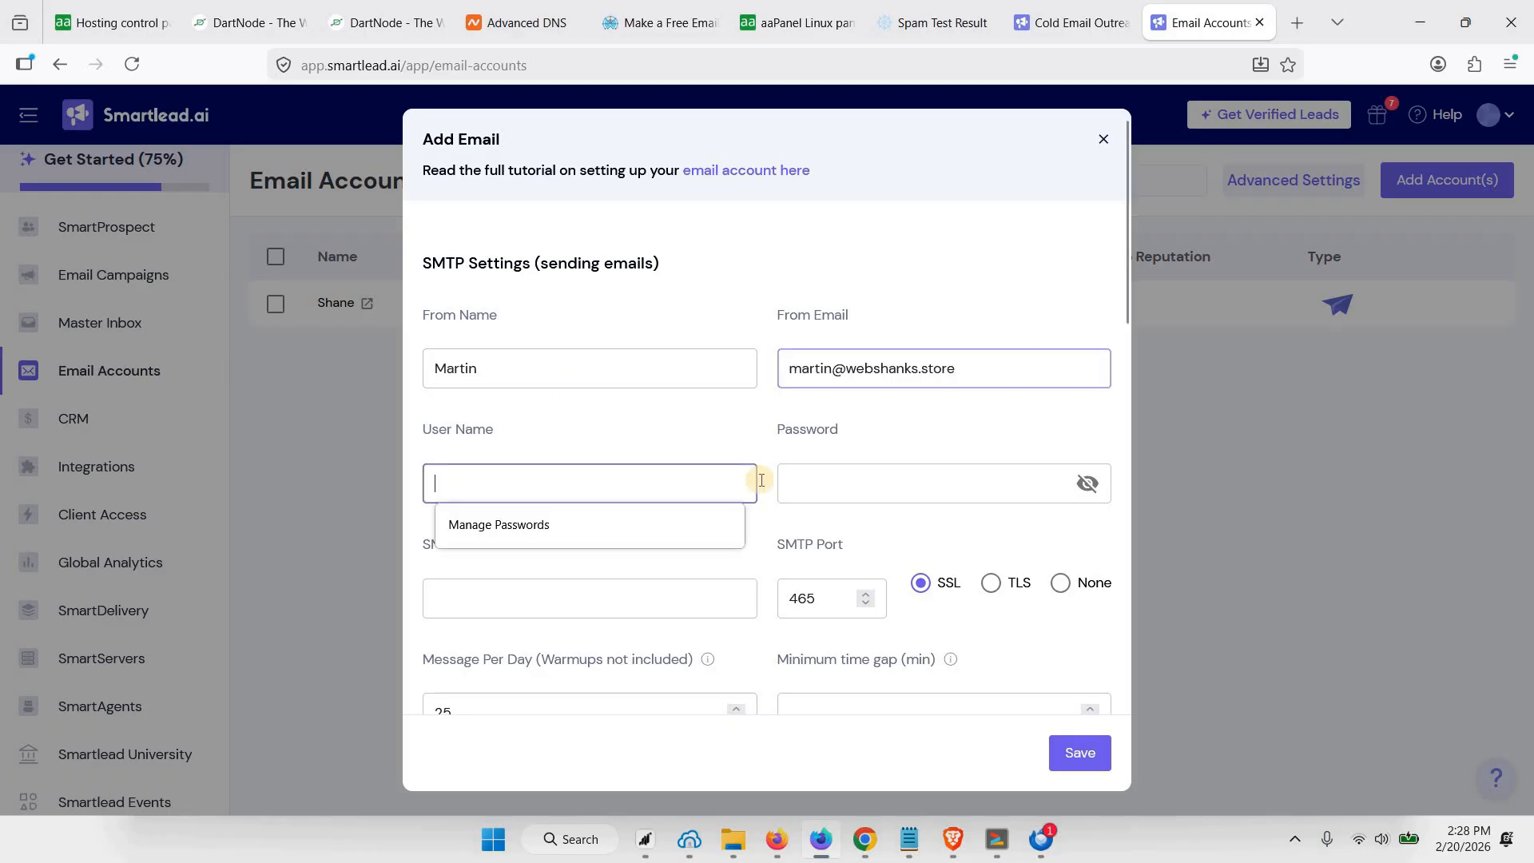
pyautogui.hotkey('ctrl', 'v')
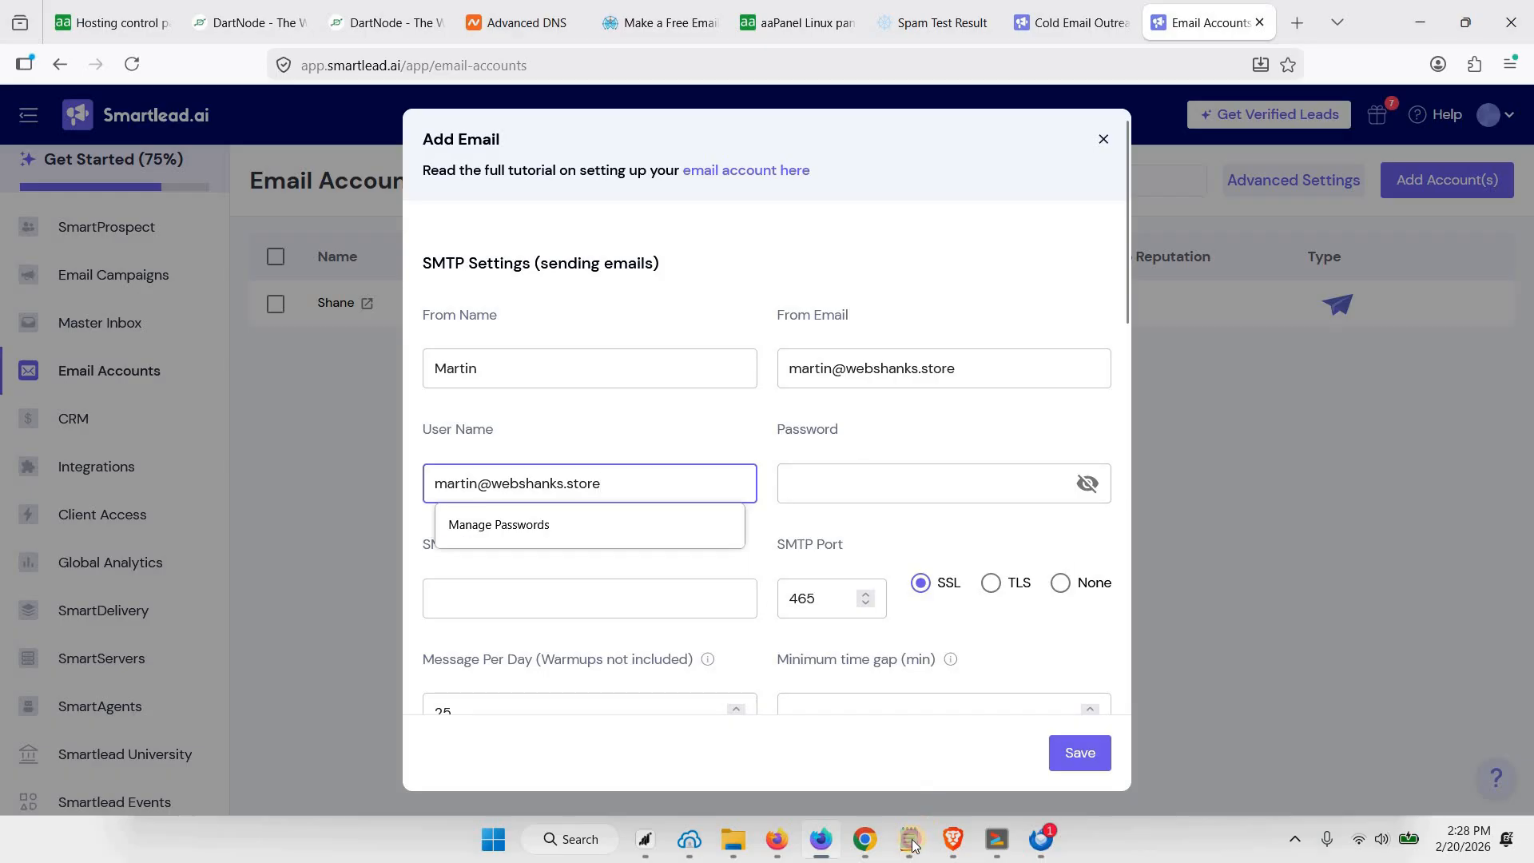
pyautogui.click(842, 481)
pyautogui.hotkey('ctrl', 'v')
# Set the SMTP host to mx.webshanks.store and use TLS encryption for sending
pyautogui.click(674, 589)
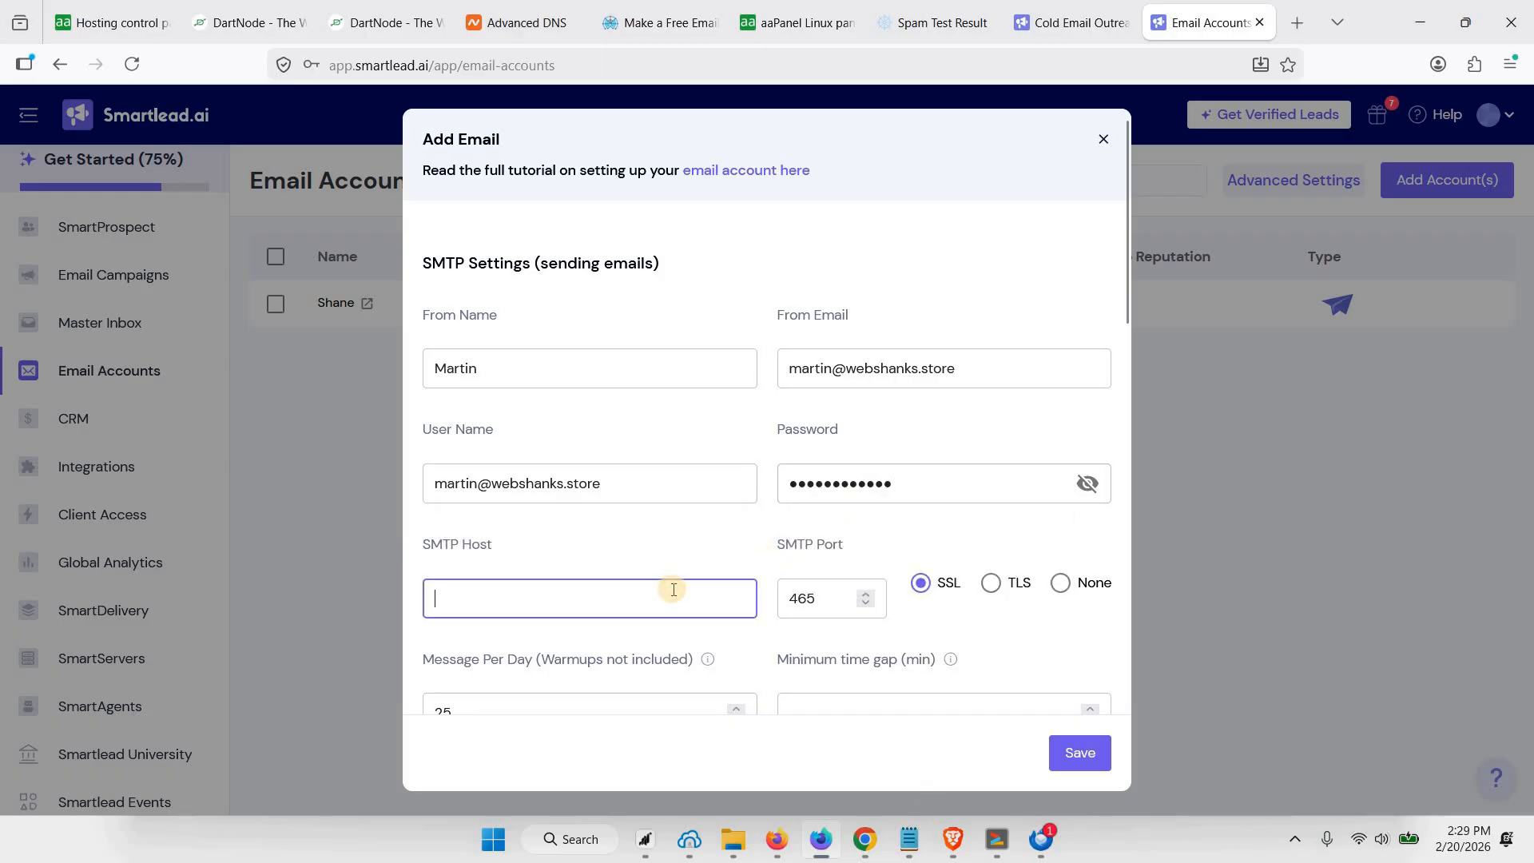
pyautogui.write('mx.webshanks.store')
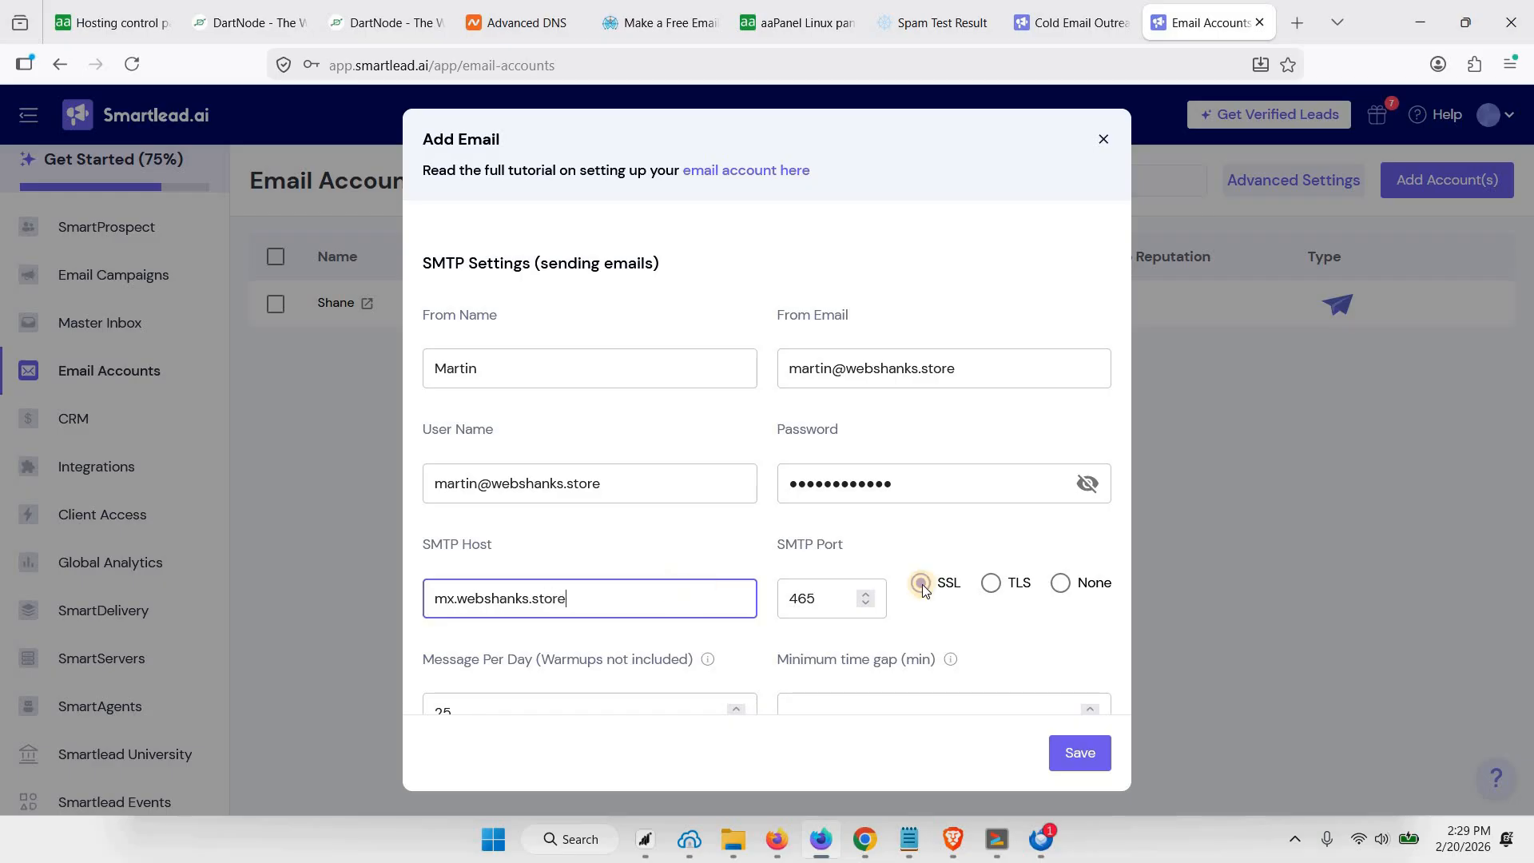
pyautogui.click(990, 583)
# Set the IMAP host for receiving emails to mx.webshanks.store
pyautogui.scroll(-5, 528, 560)
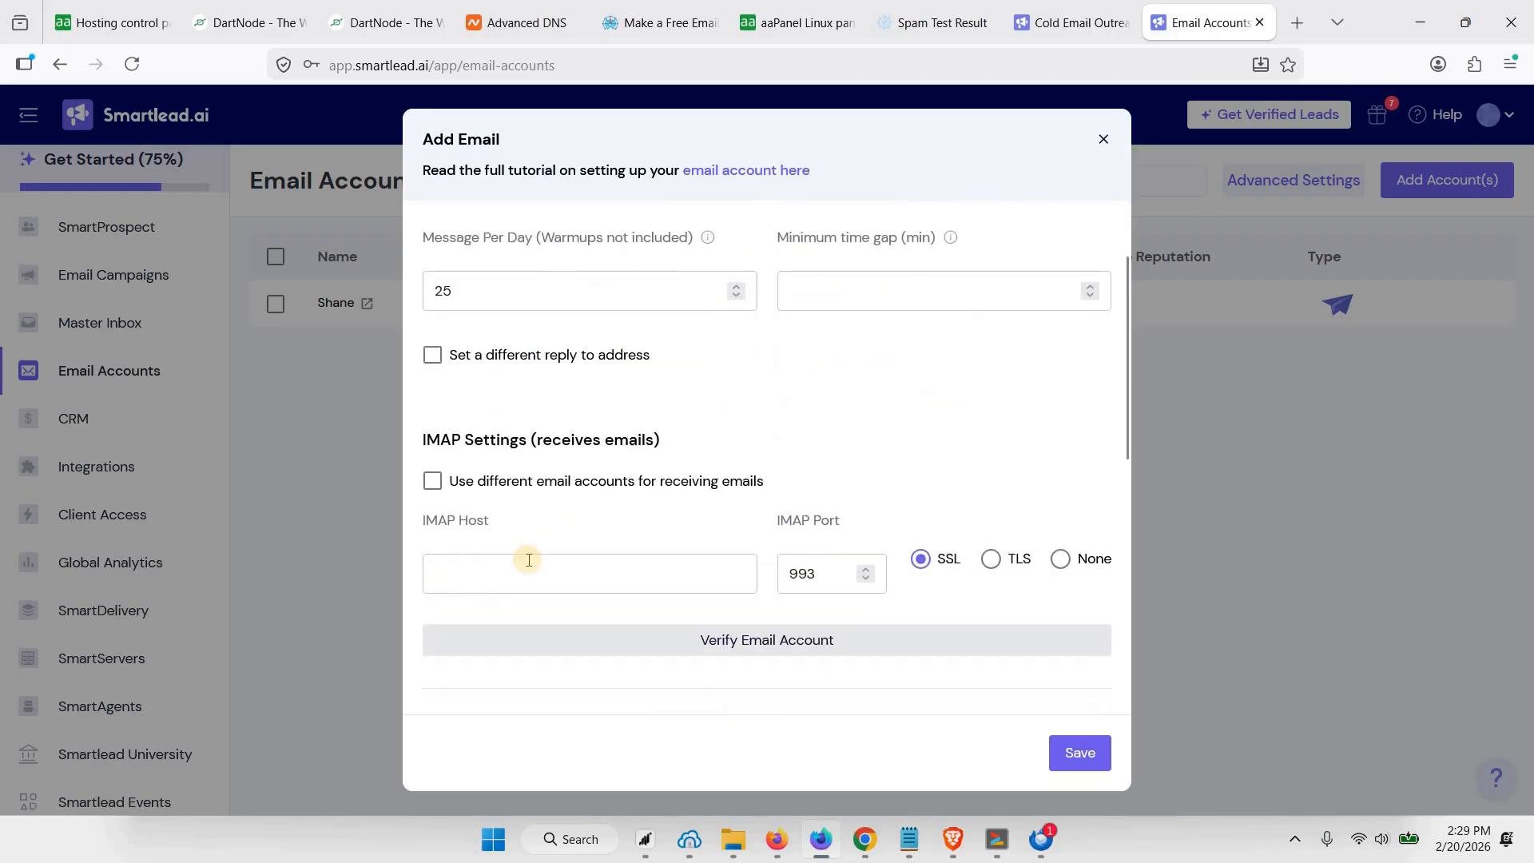
pyautogui.click(521, 580)
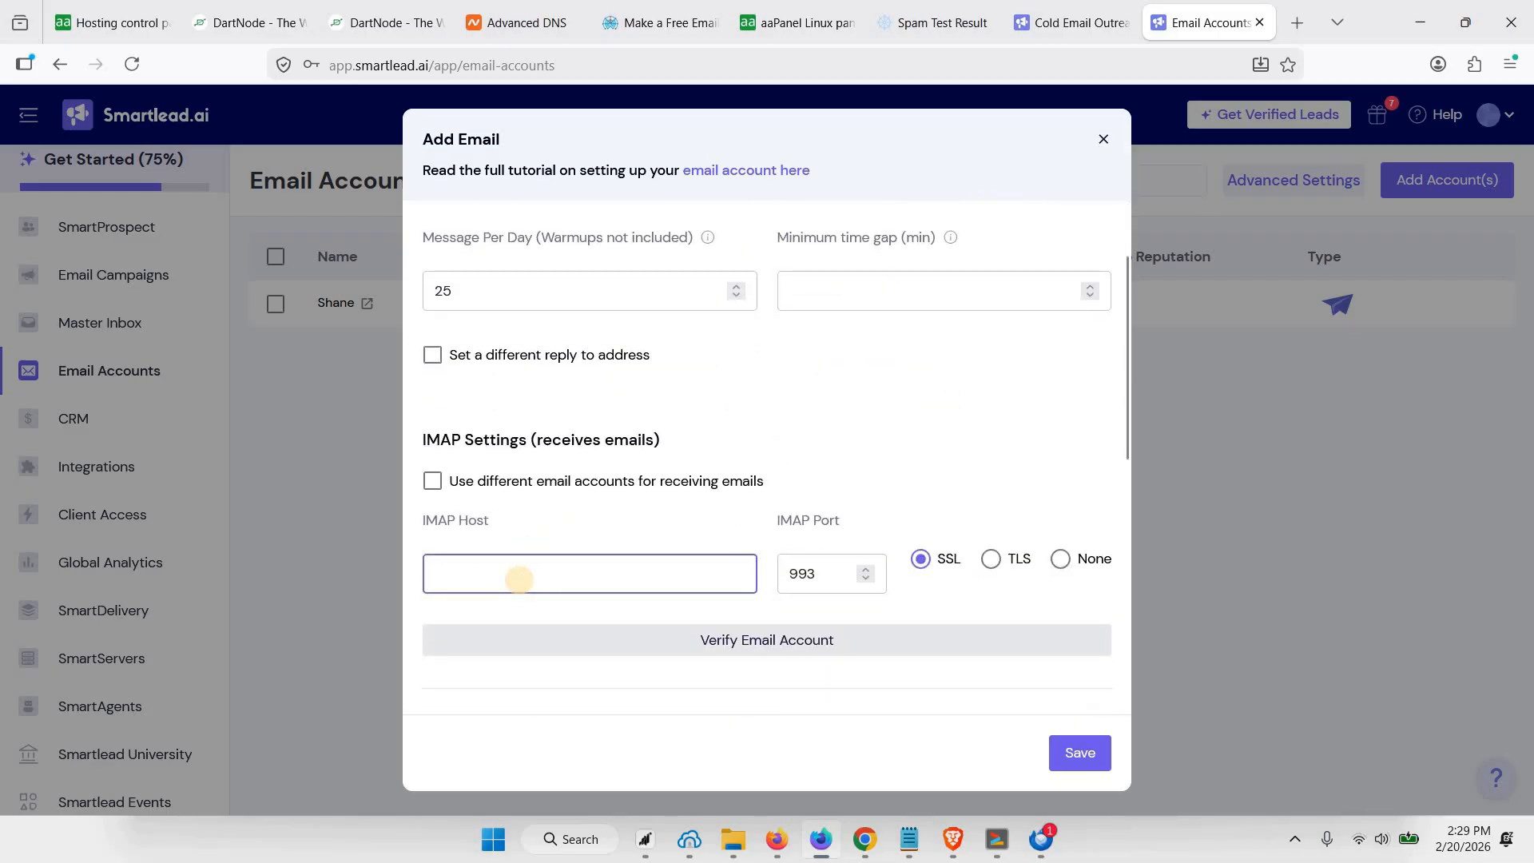
pyautogui.write('mx.webshanks.store')
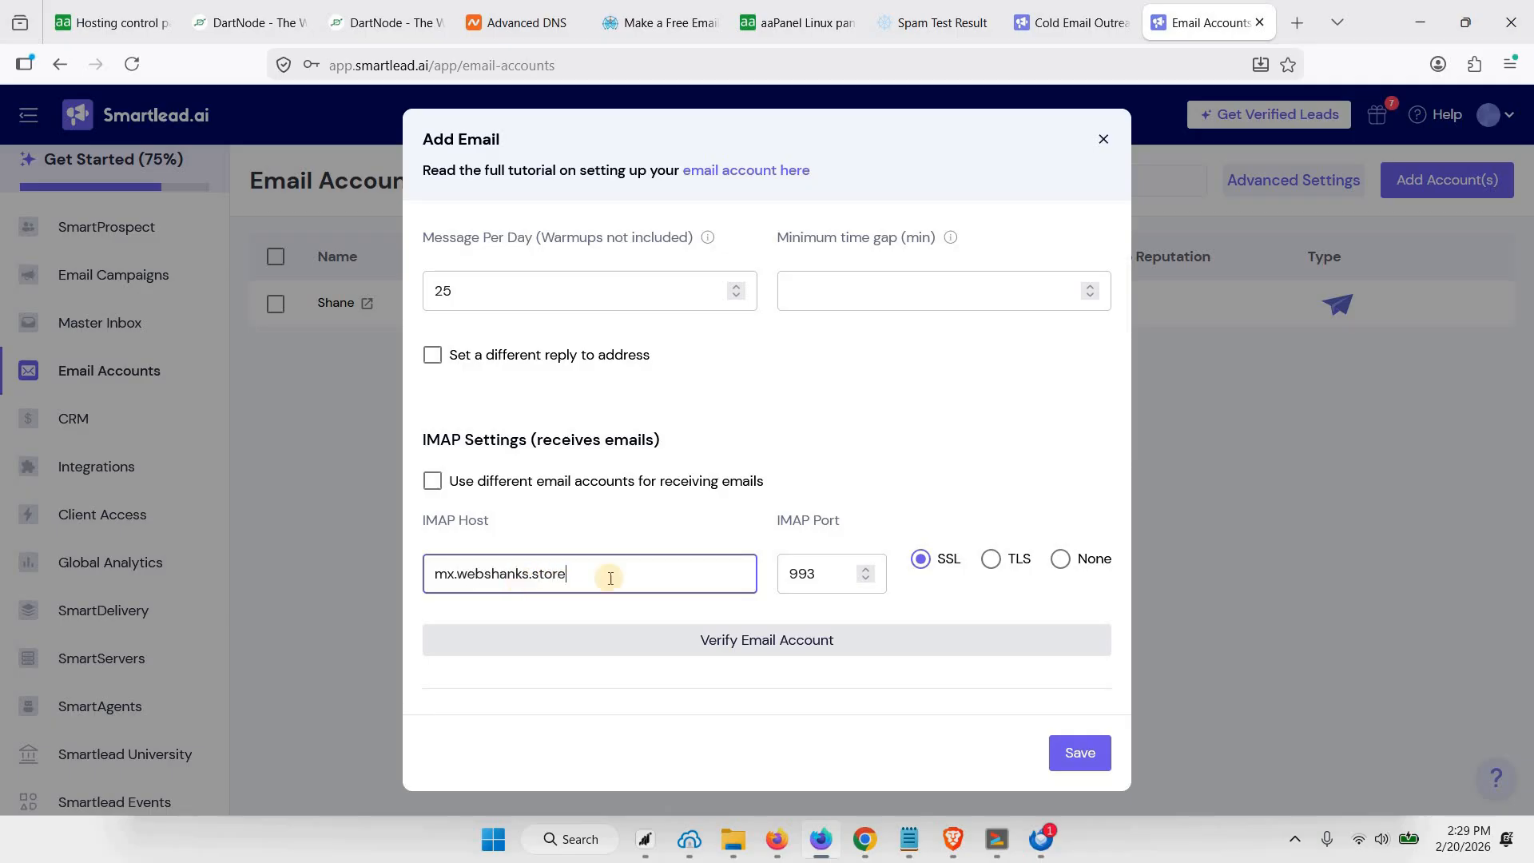
# Check the new account's entries, save it and decline storing its password in the browser
pyautogui.scroll(3, 726, 490)
pyautogui.scroll(-4, 735, 494)
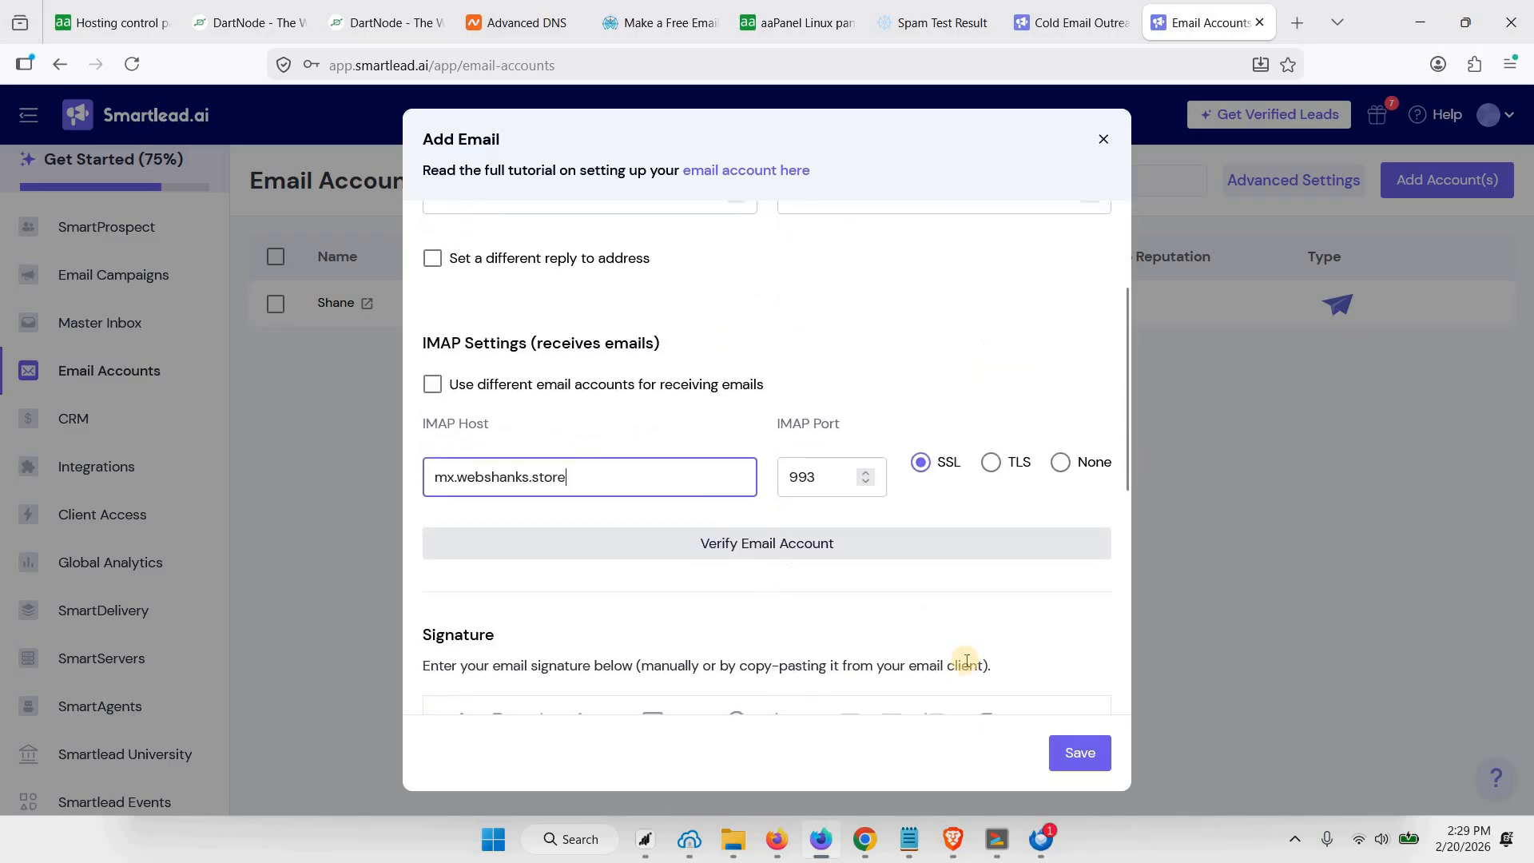
pyautogui.click(1079, 752)
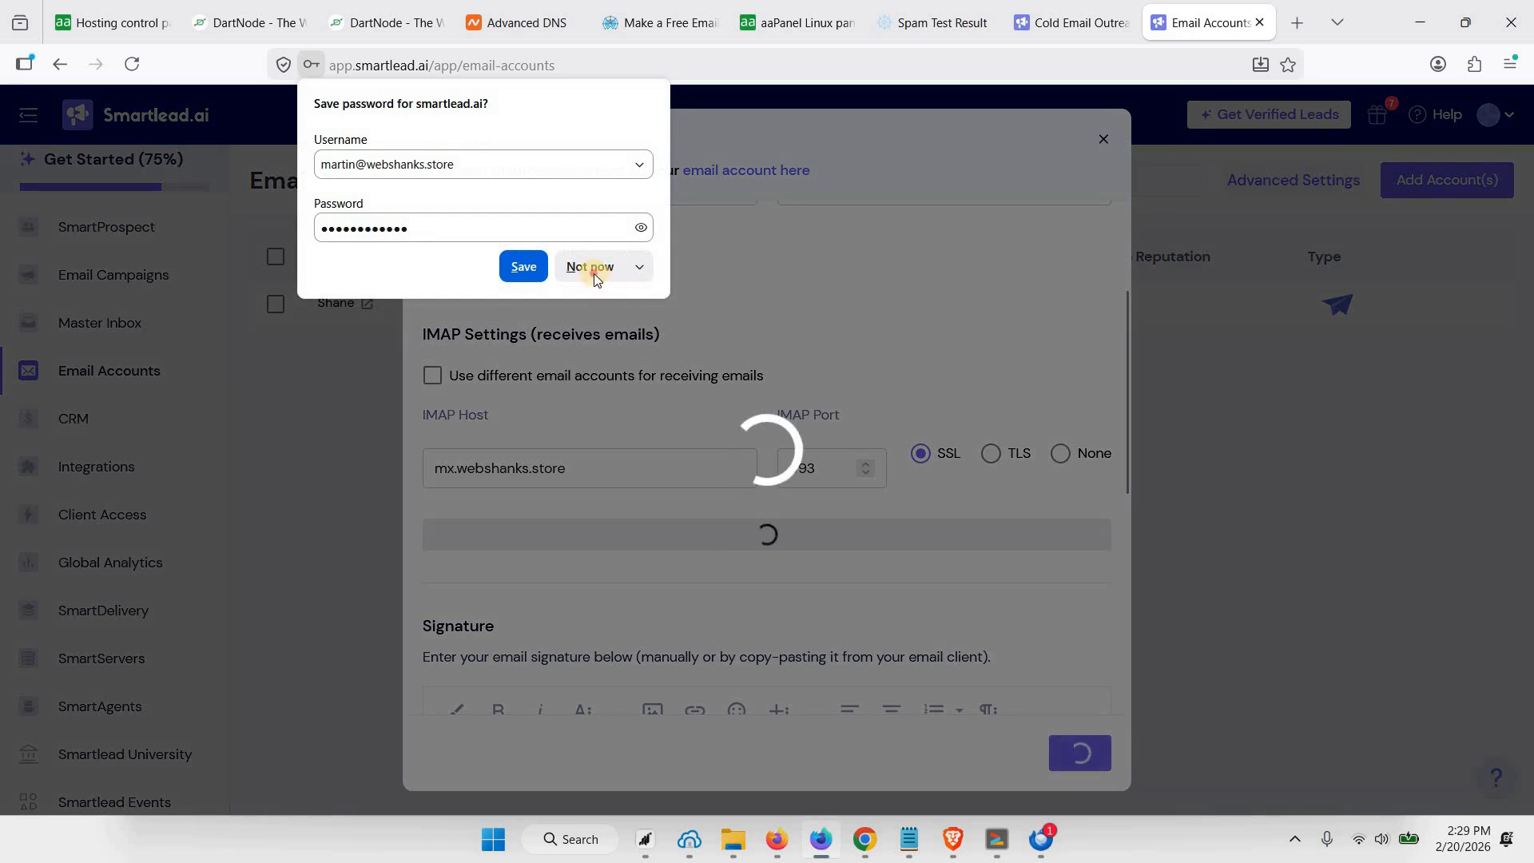
pyautogui.click(593, 268)
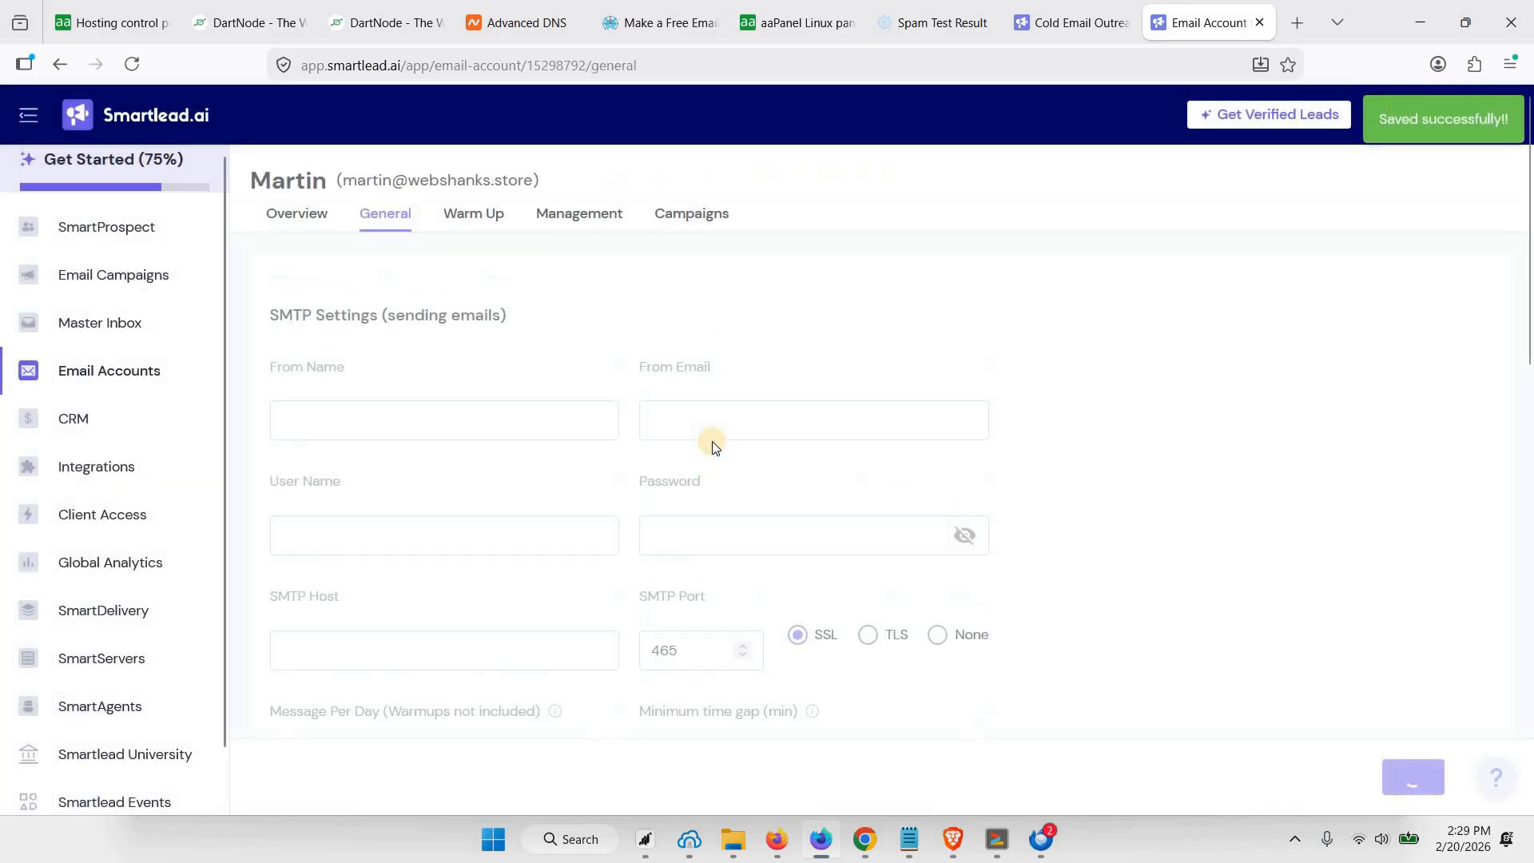
# Enable warmup for the new mailbox with the preset values and acknowledge the alert
pyautogui.scroll(-1, 575, 352)
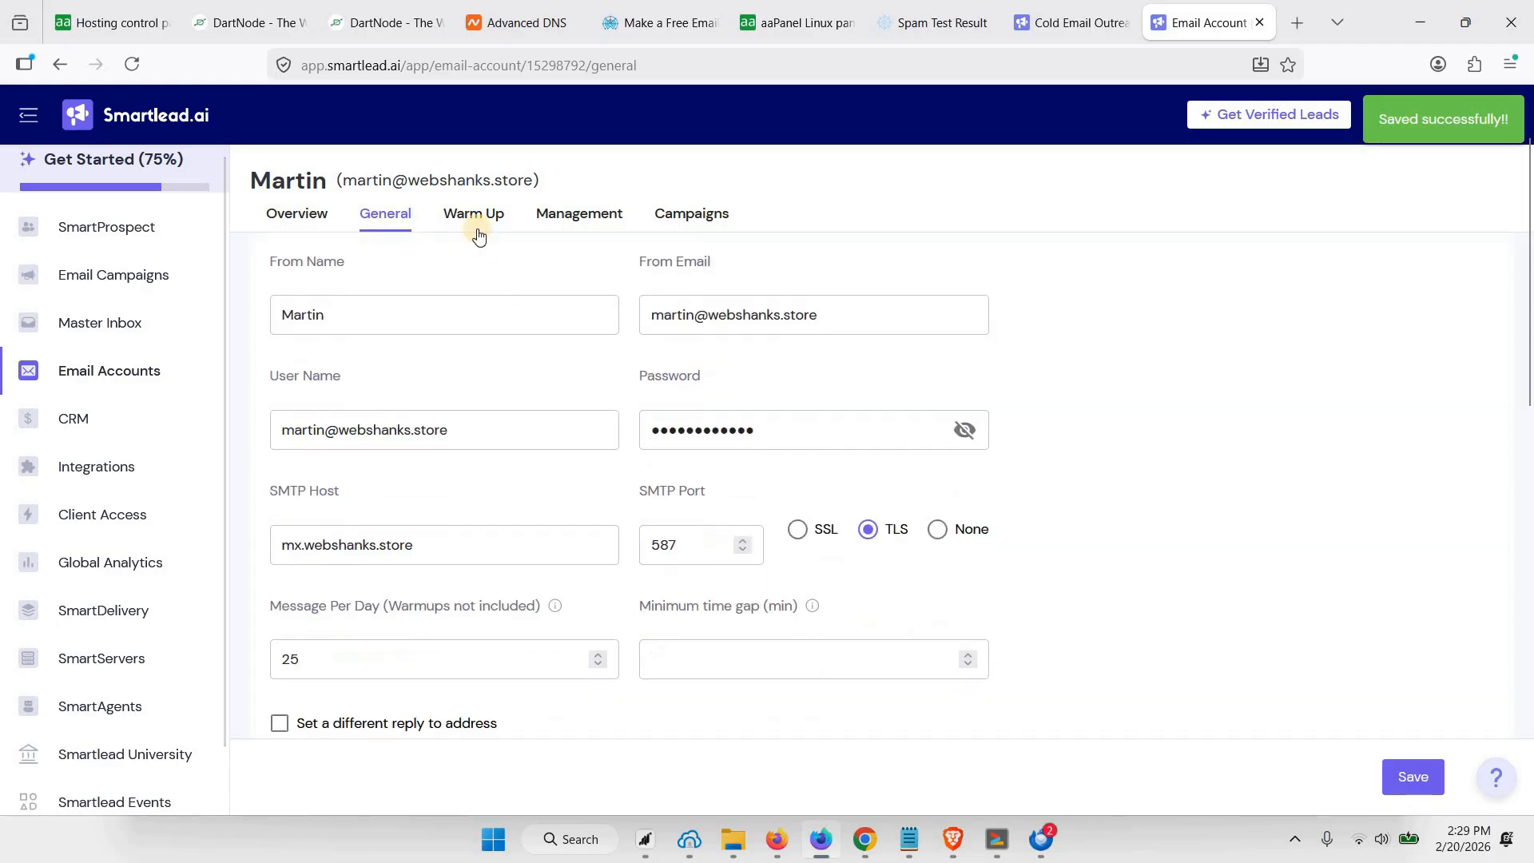
pyautogui.click(473, 213)
pyautogui.click(599, 268)
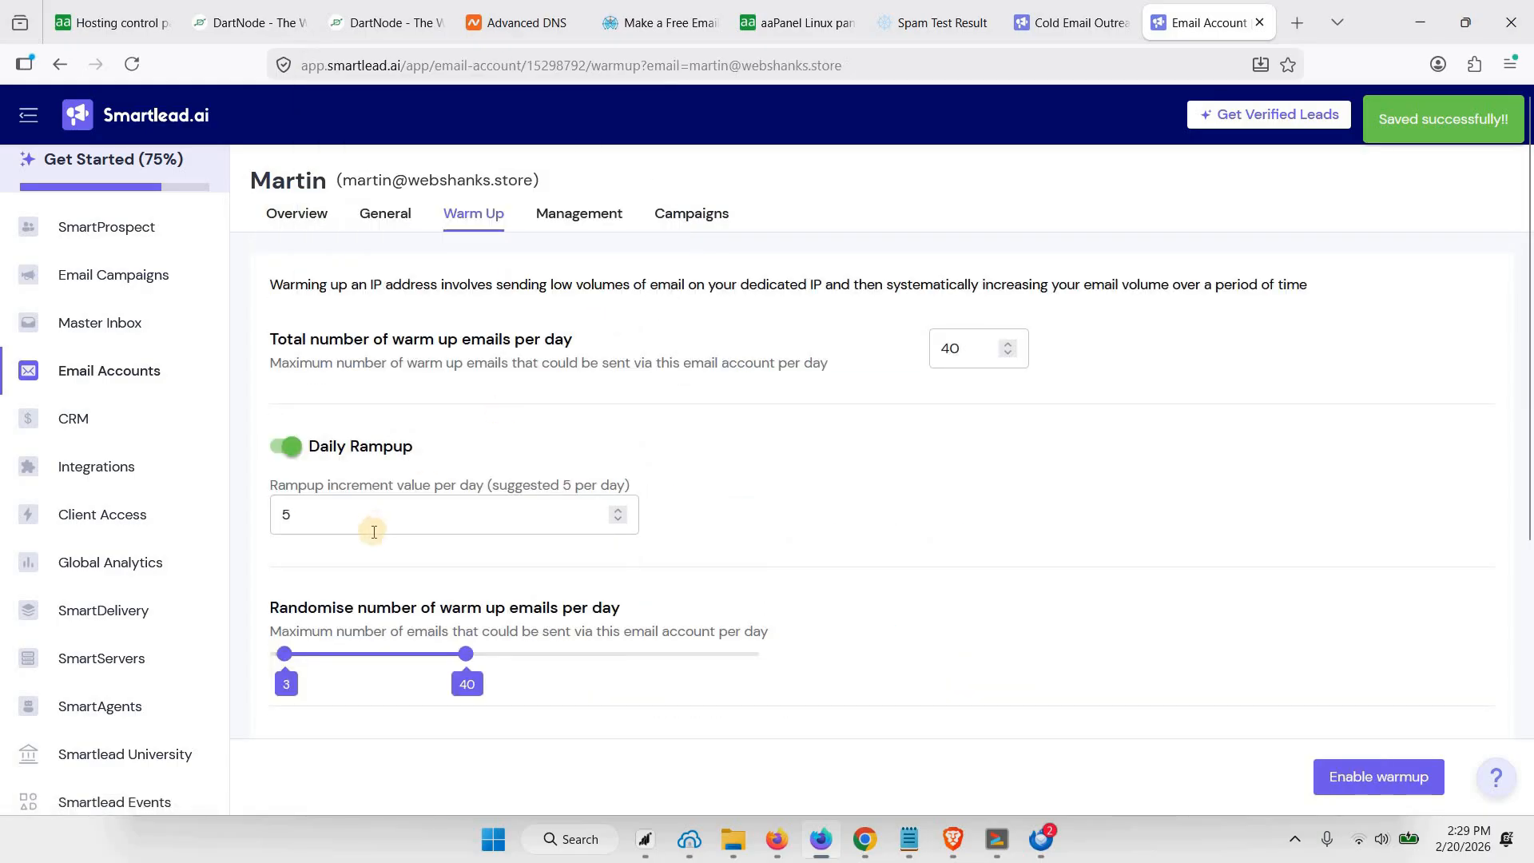
pyautogui.click(372, 521)
pyautogui.scroll(-4, 1171, 630)
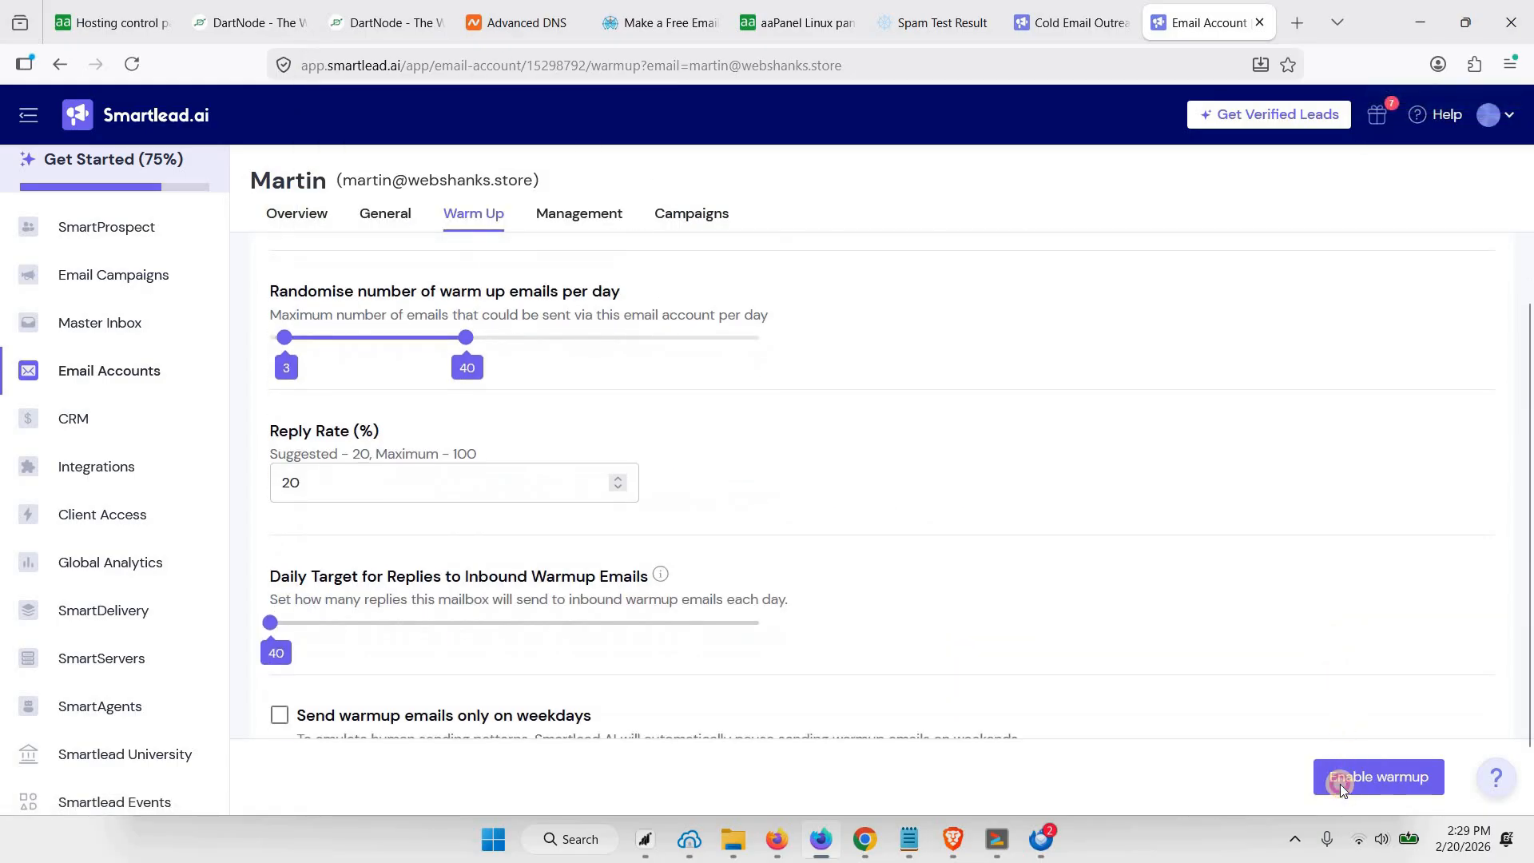
pyautogui.click(1340, 780)
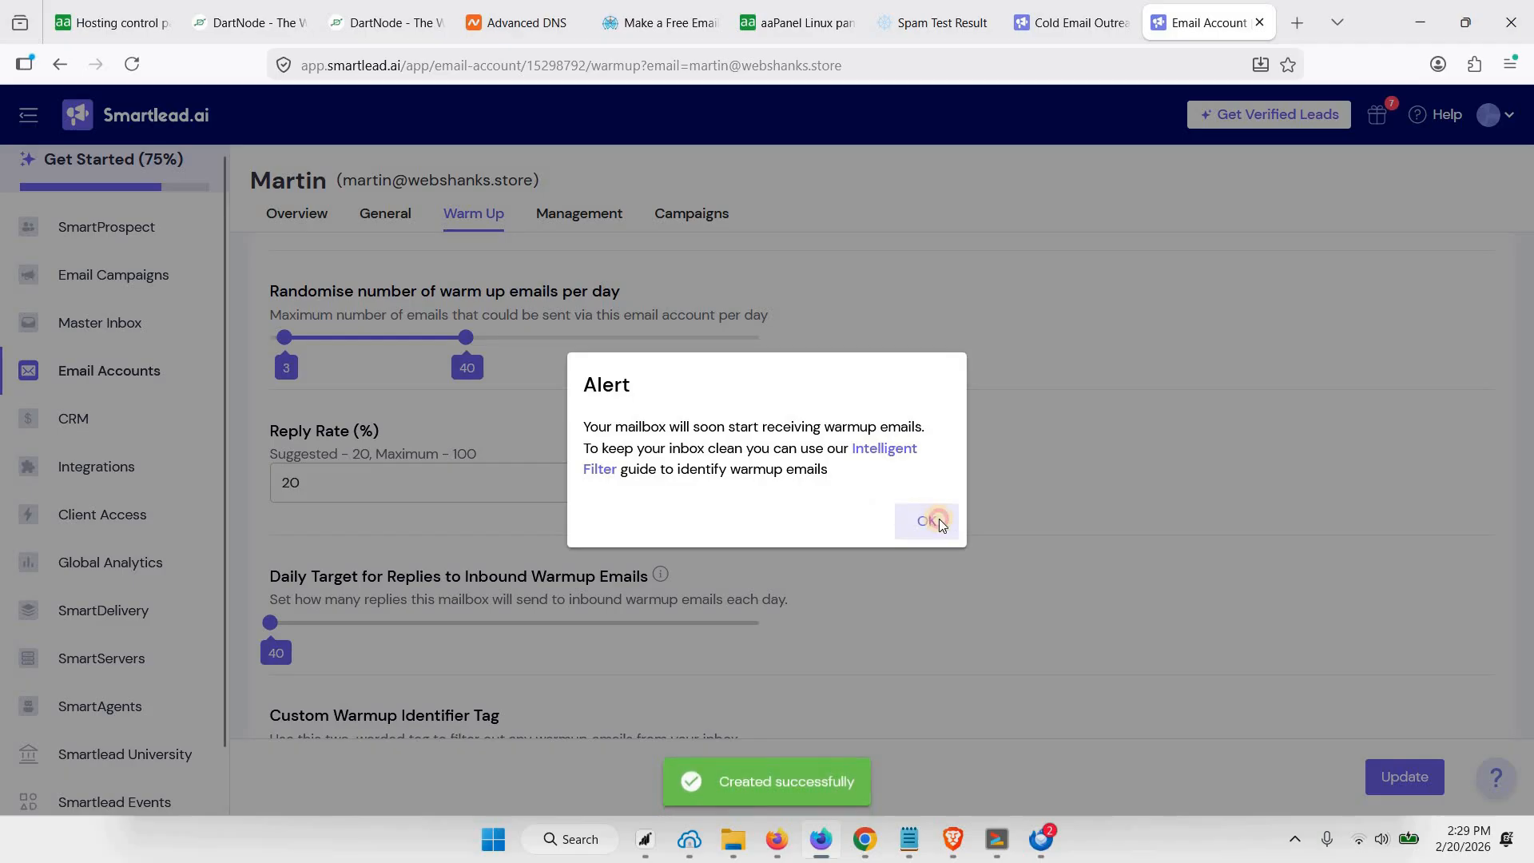
pyautogui.click(925, 515)
# Return to the list of email accounts and review the warmup overview of the newly added mailbox
pyautogui.click(116, 374)
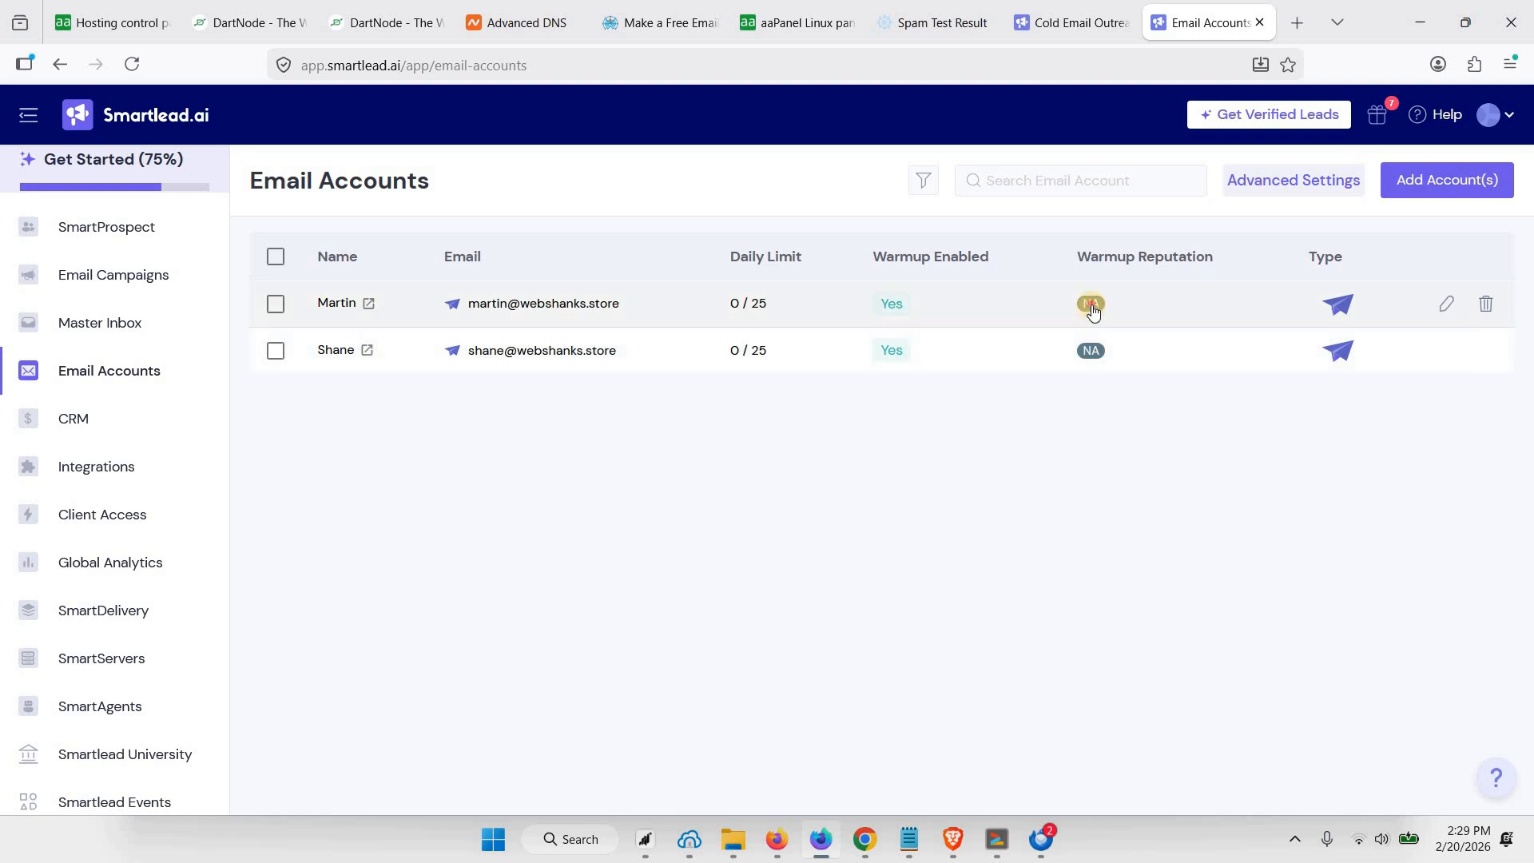
pyautogui.click(797, 359)
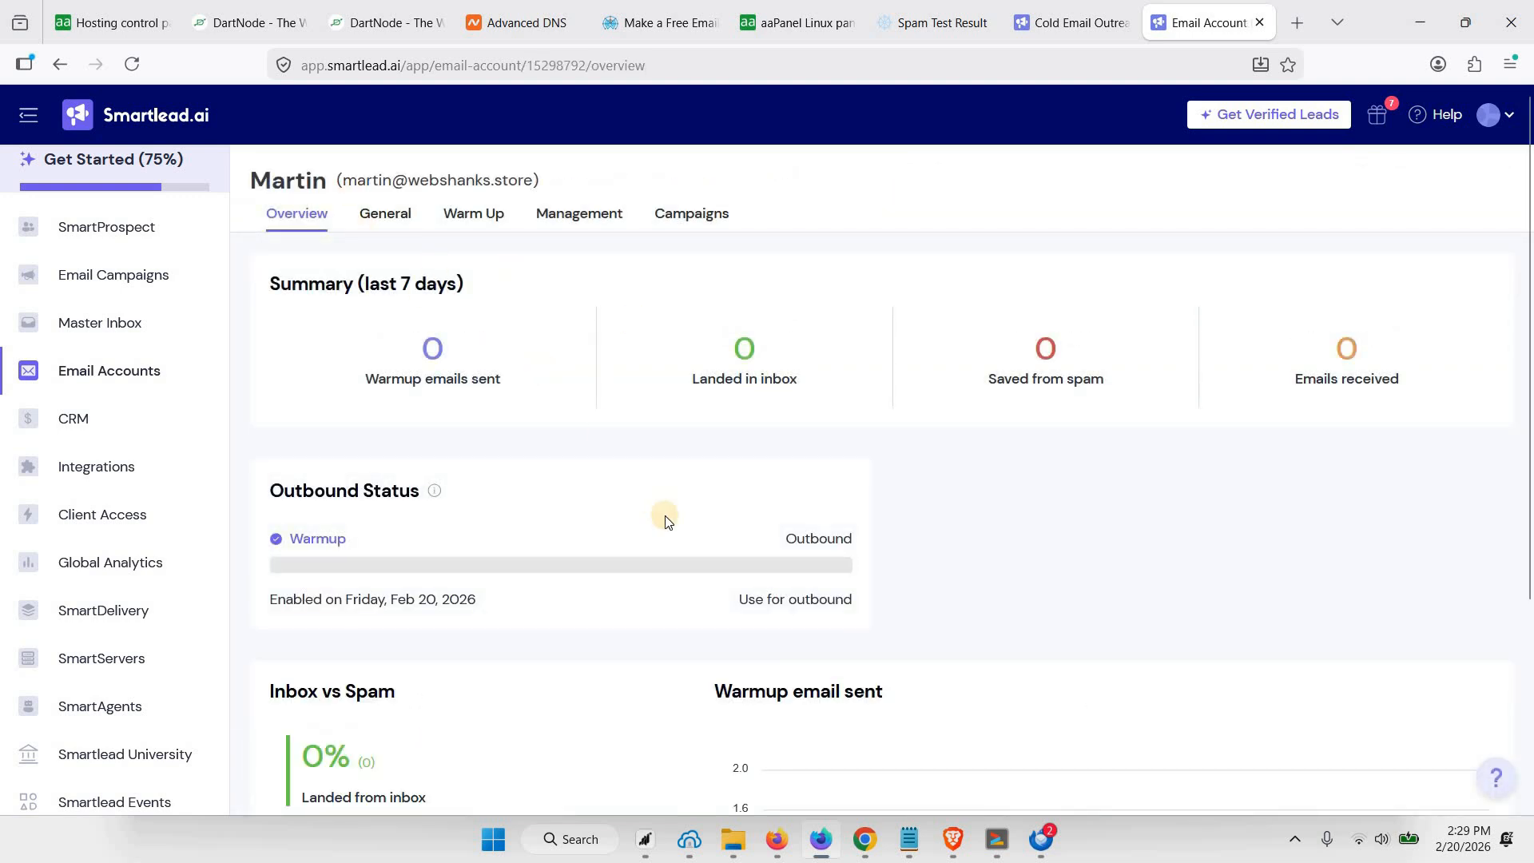
pyautogui.scroll(-4, 665, 518)
pyautogui.scroll(4, 627, 473)
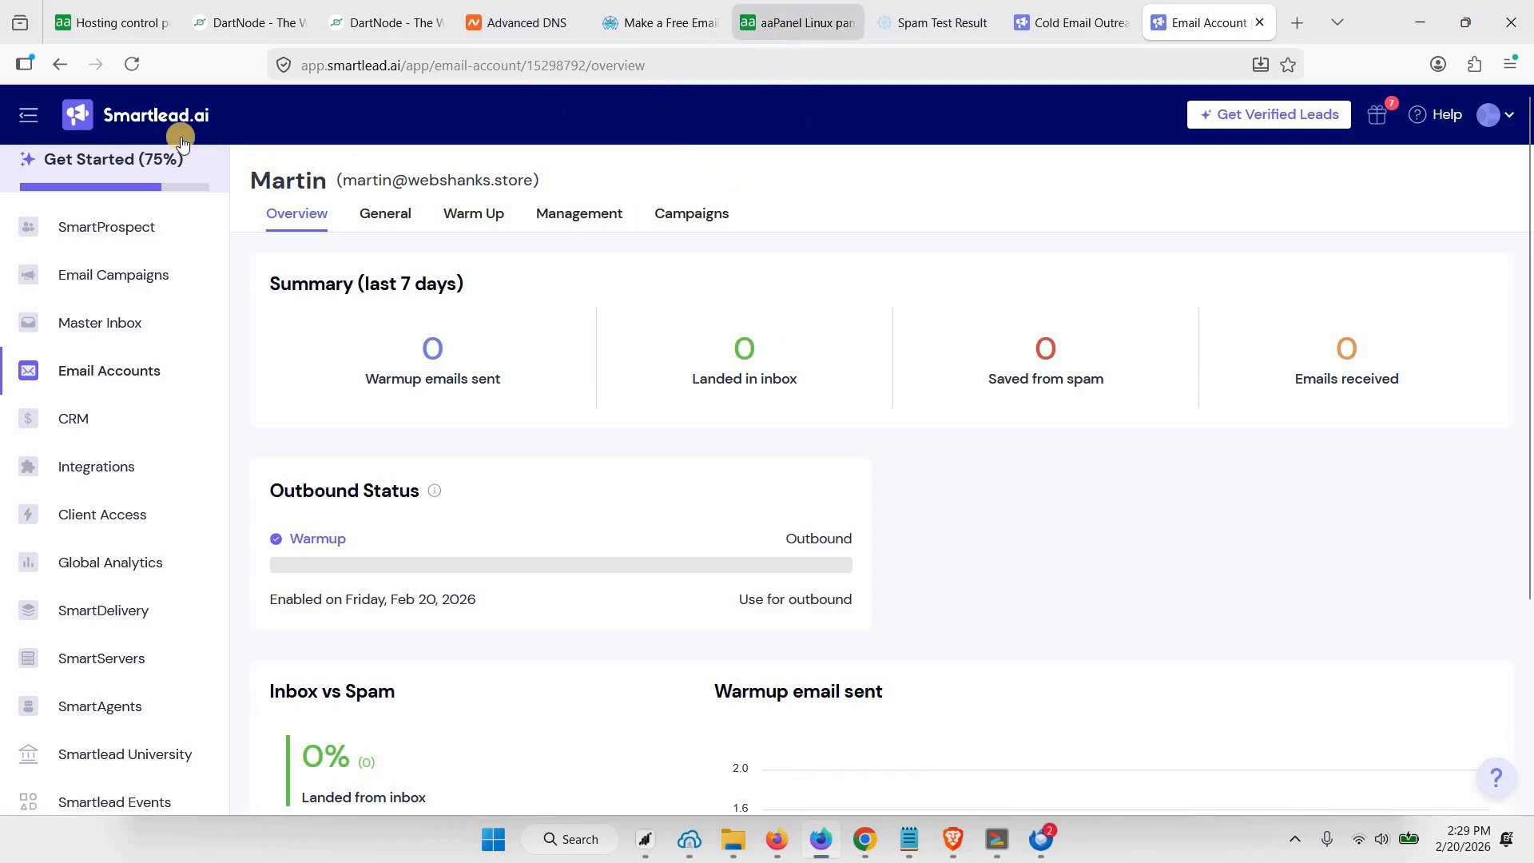
# Switch back to aaPanel and close the user manager and the Mail Server window
pyautogui.click(795, 24)
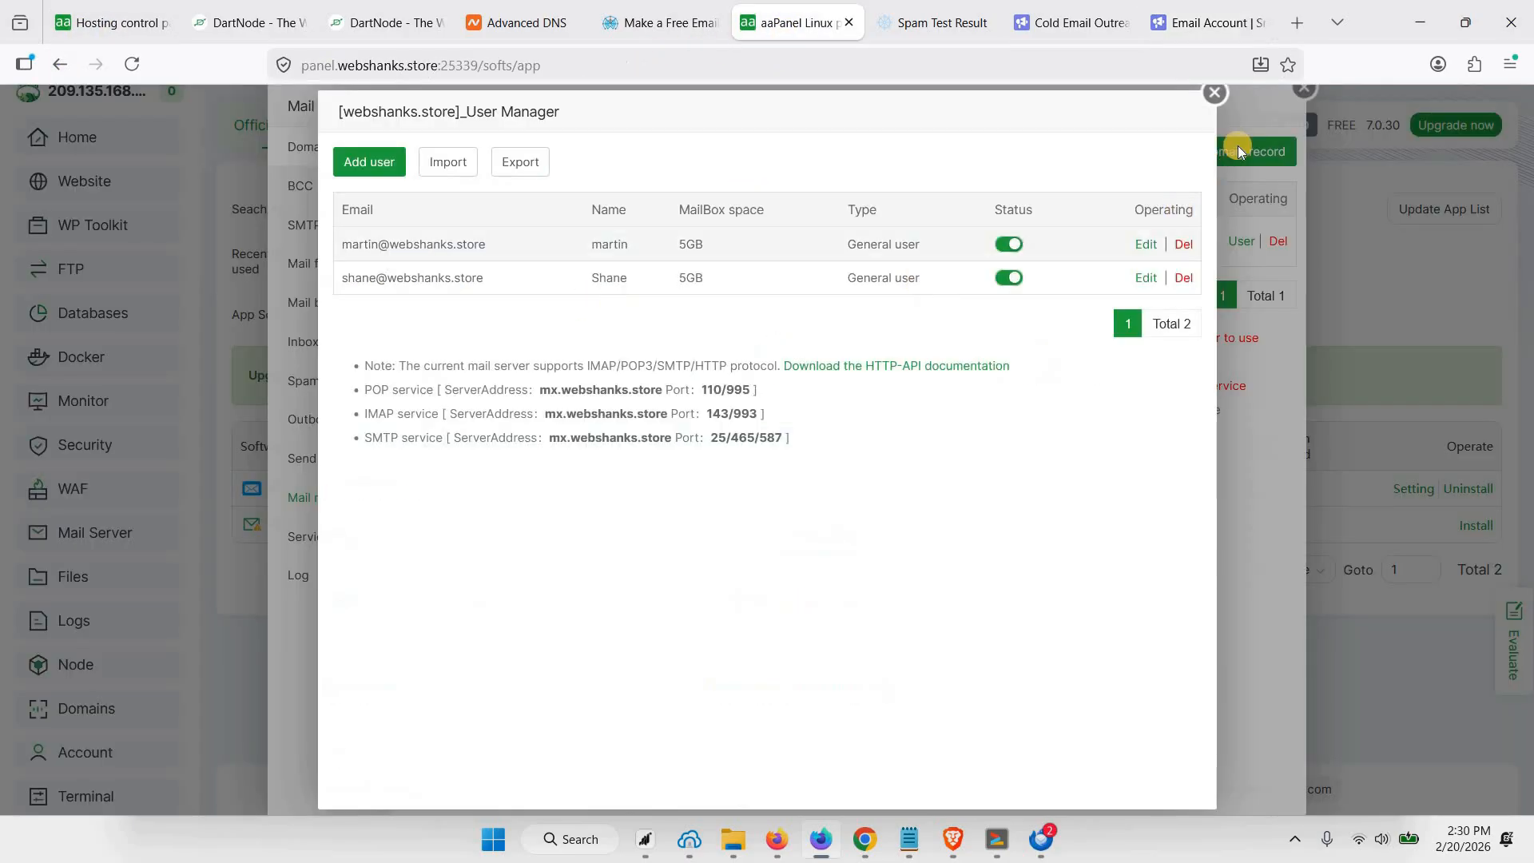
pyautogui.click(1300, 97)
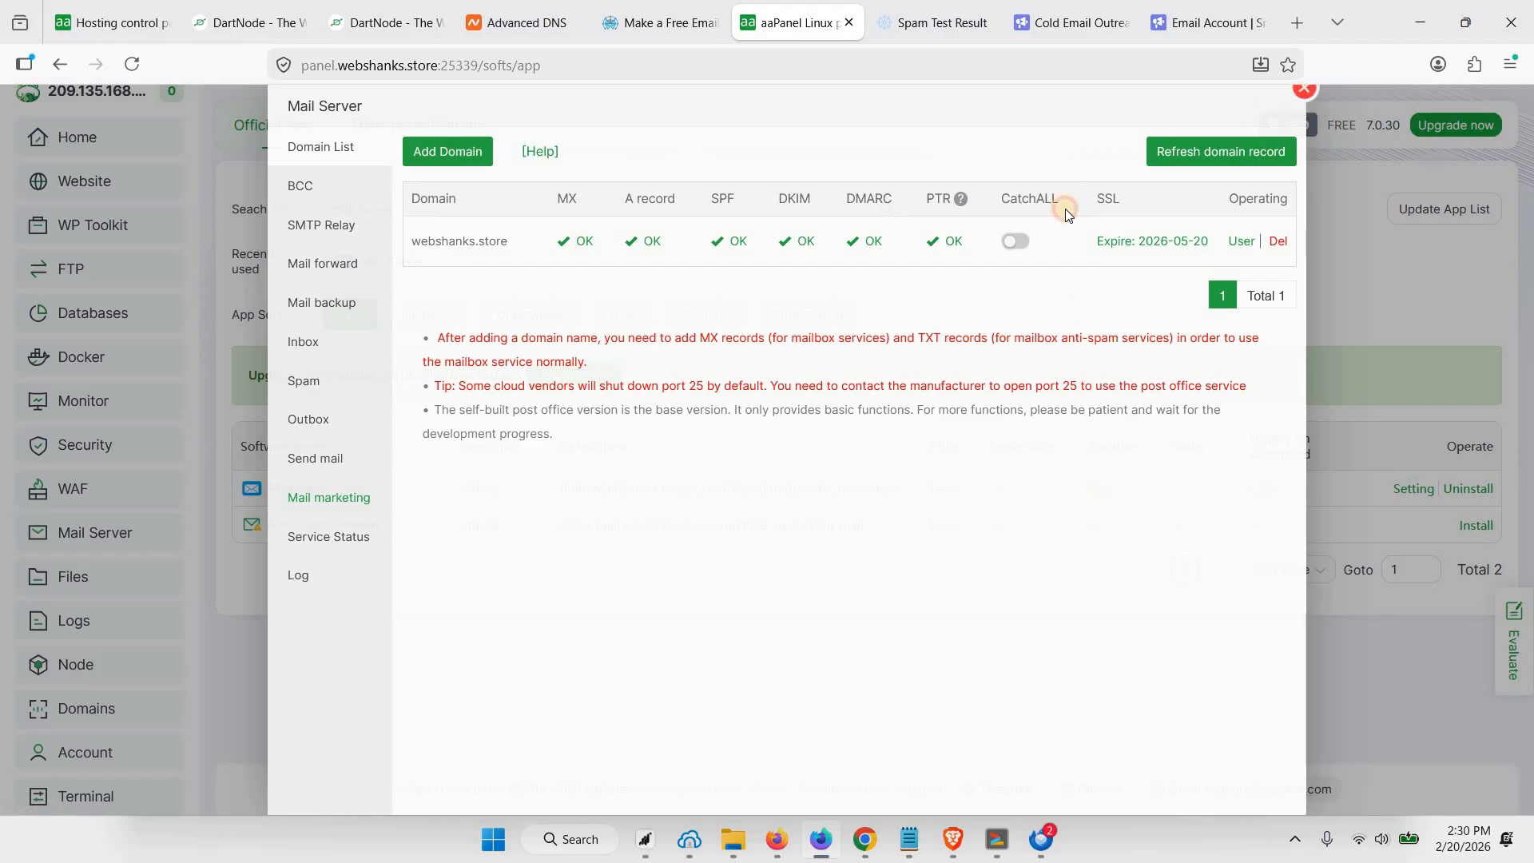
pyautogui.click(1304, 87)
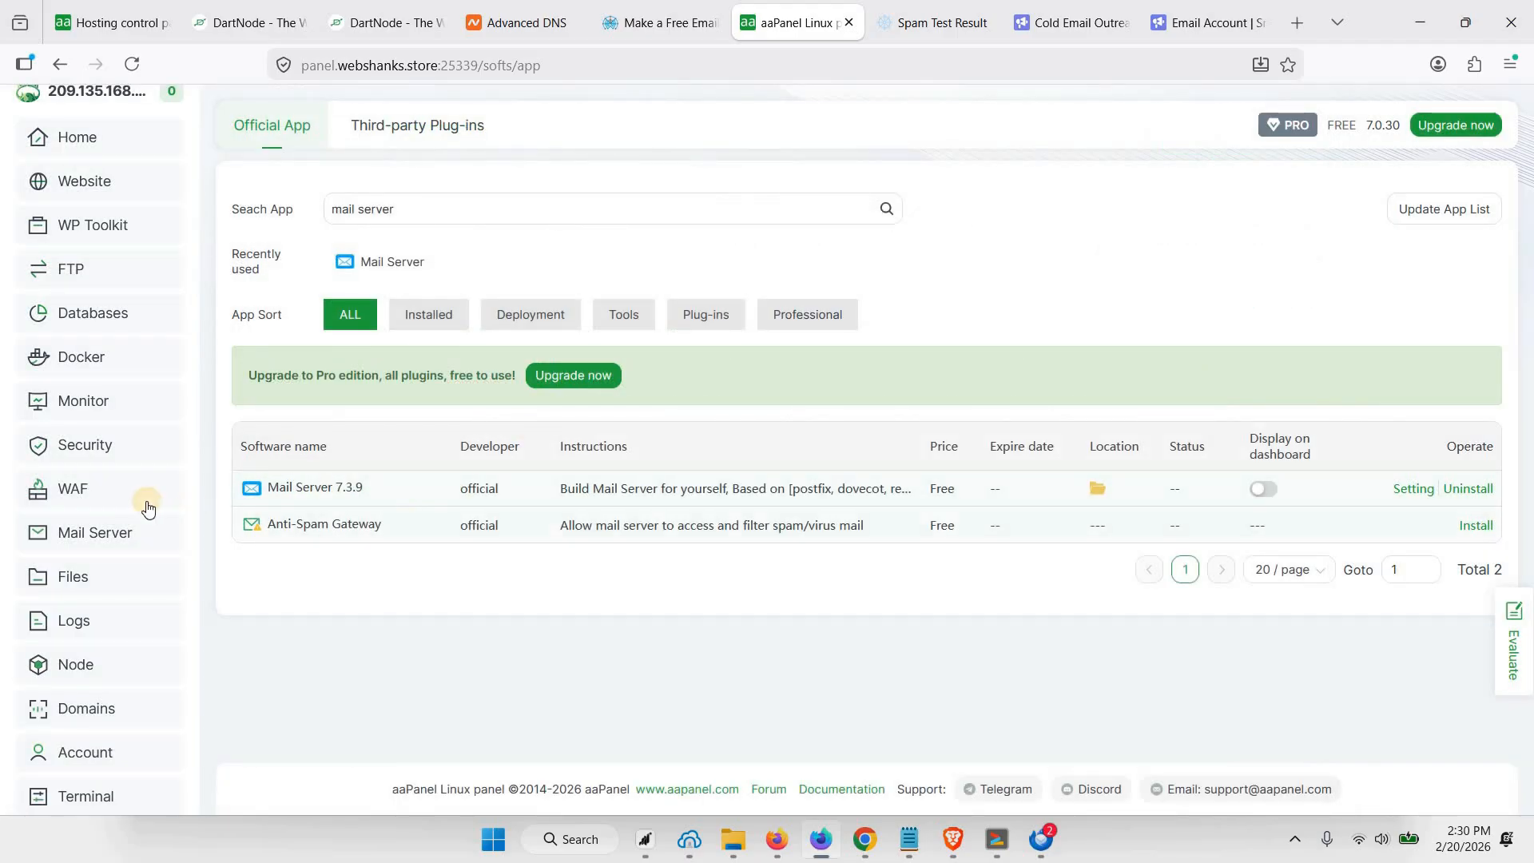
pyautogui.scroll(-2, 148, 506)
pyautogui.scroll(2, 148, 506)
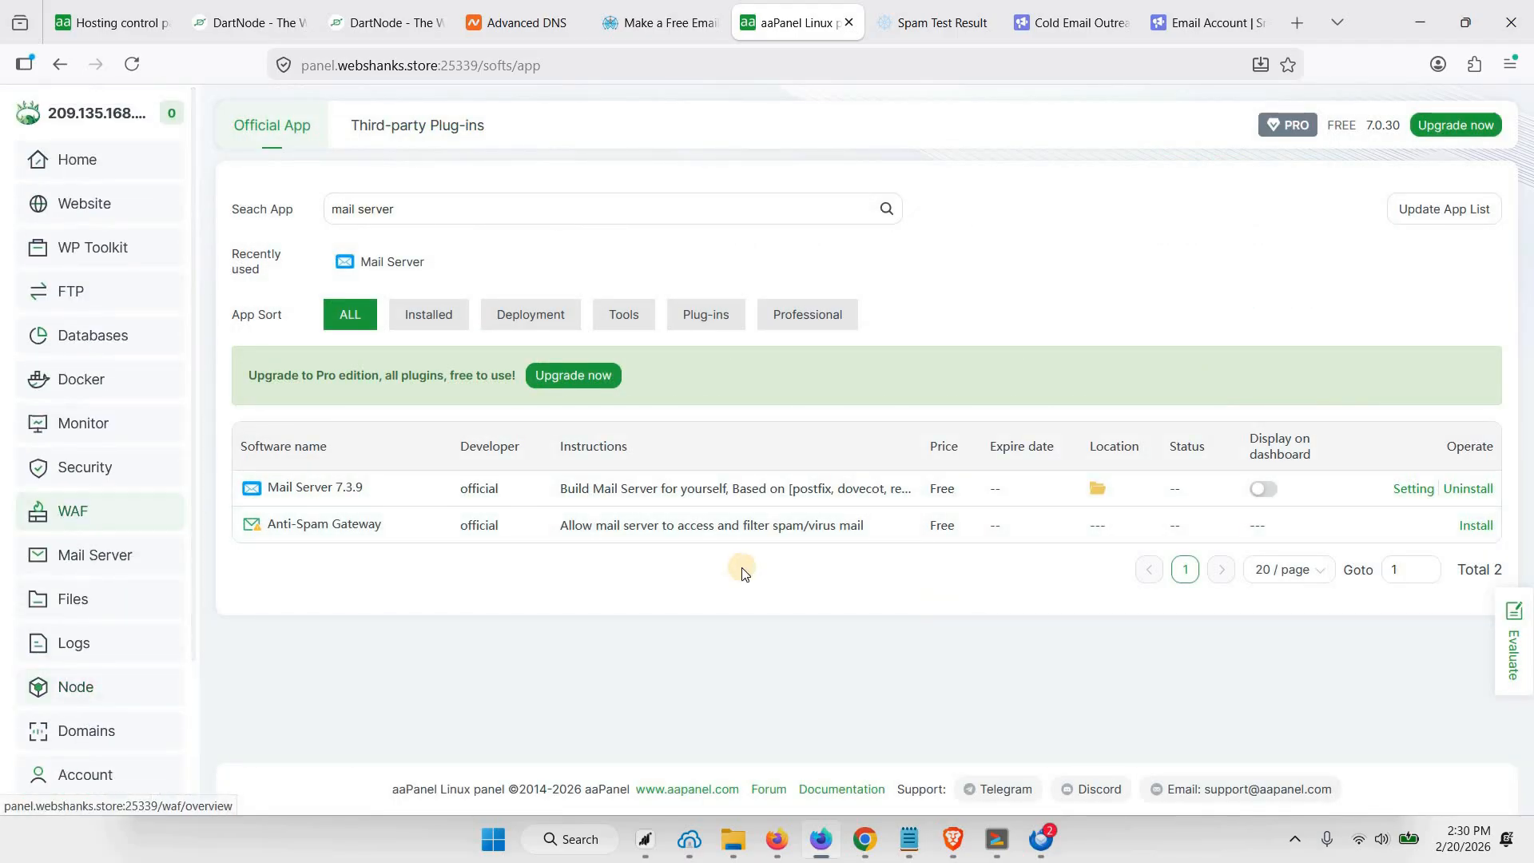